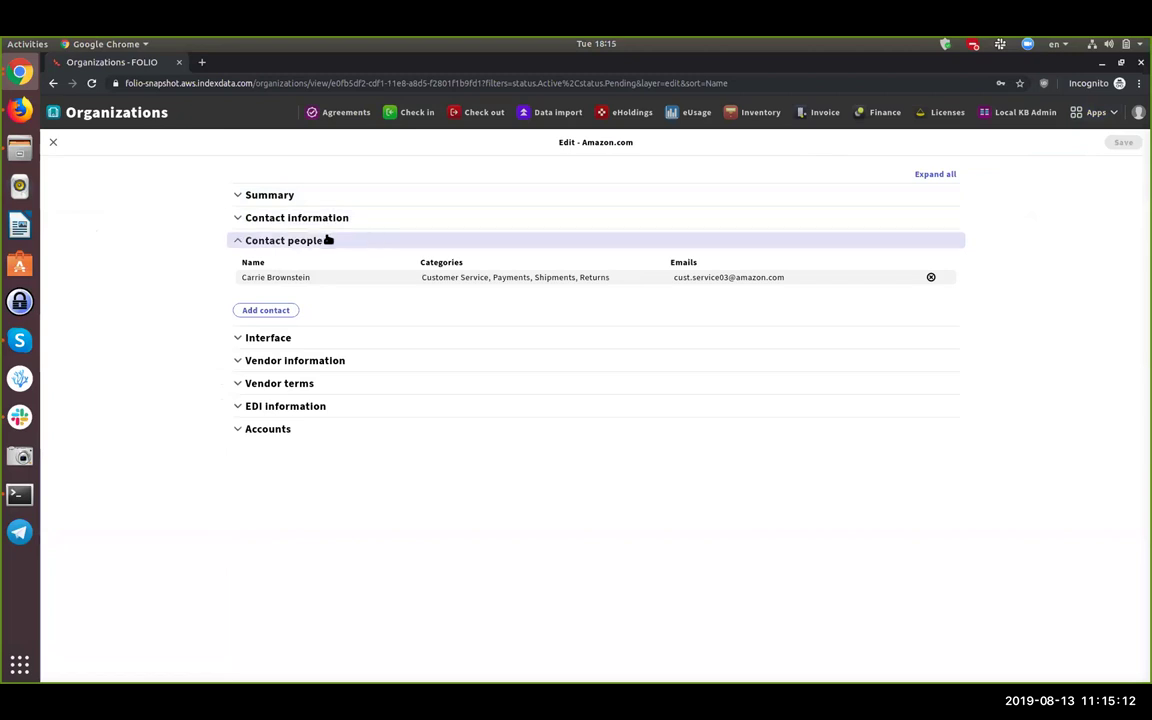
left_click(327, 240)
left_click(322, 263)
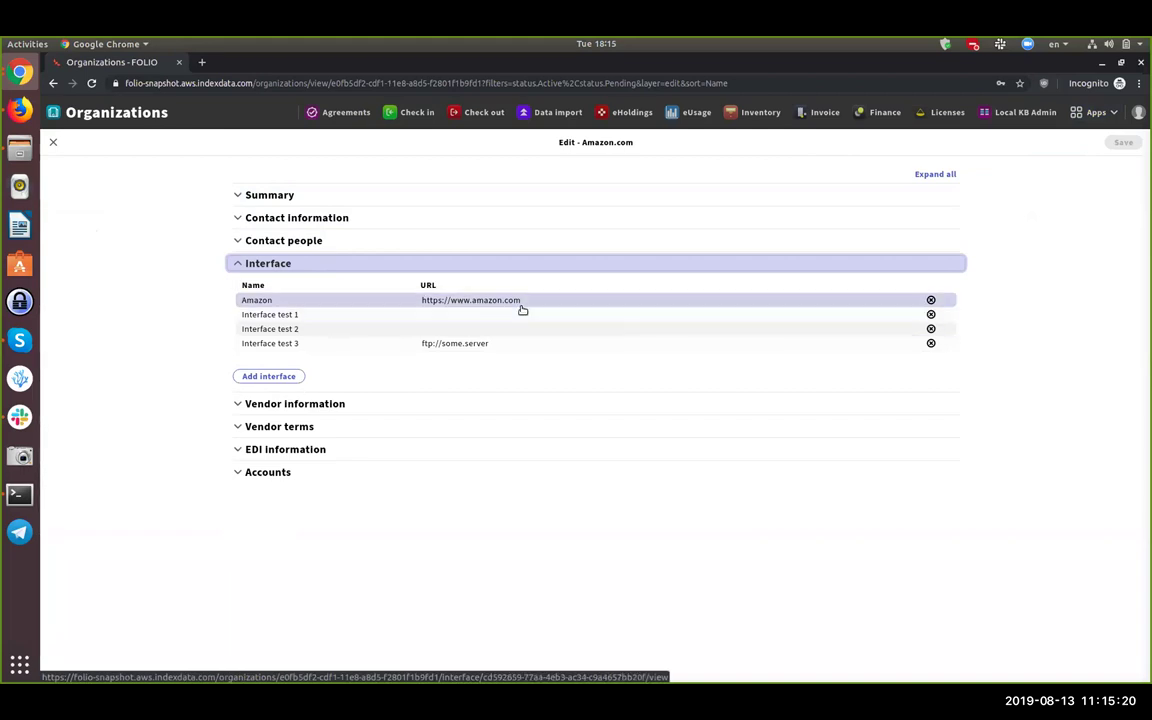
left_click(291, 376)
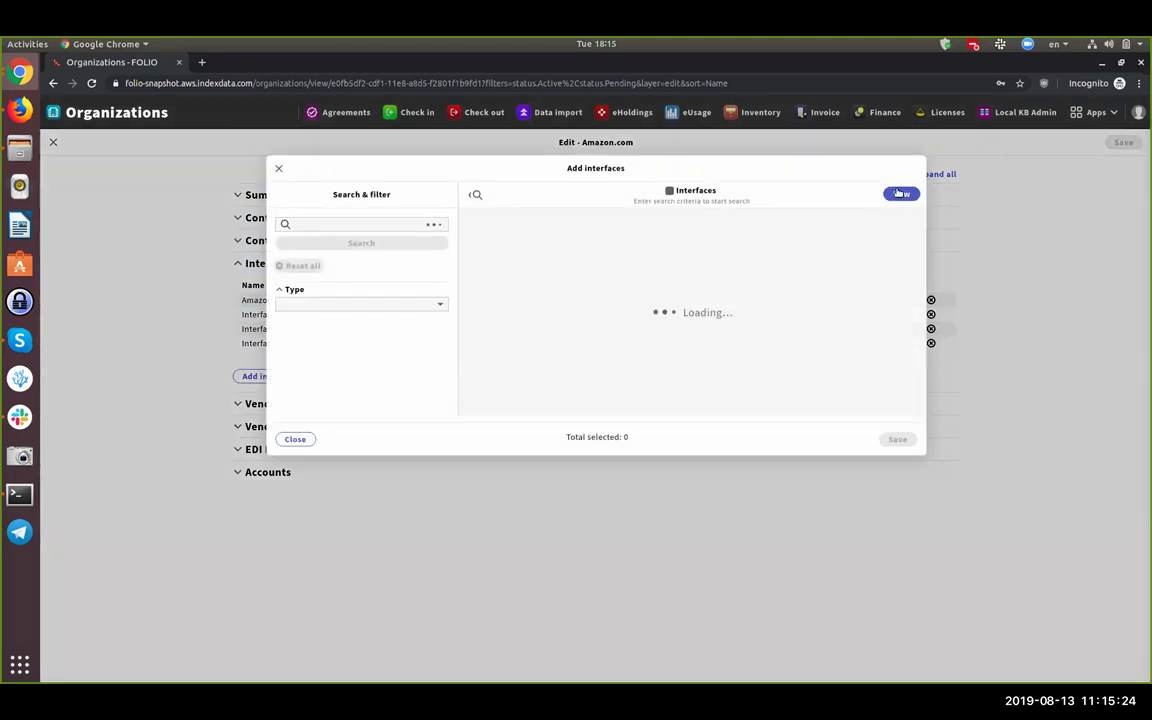
left_click(901, 194)
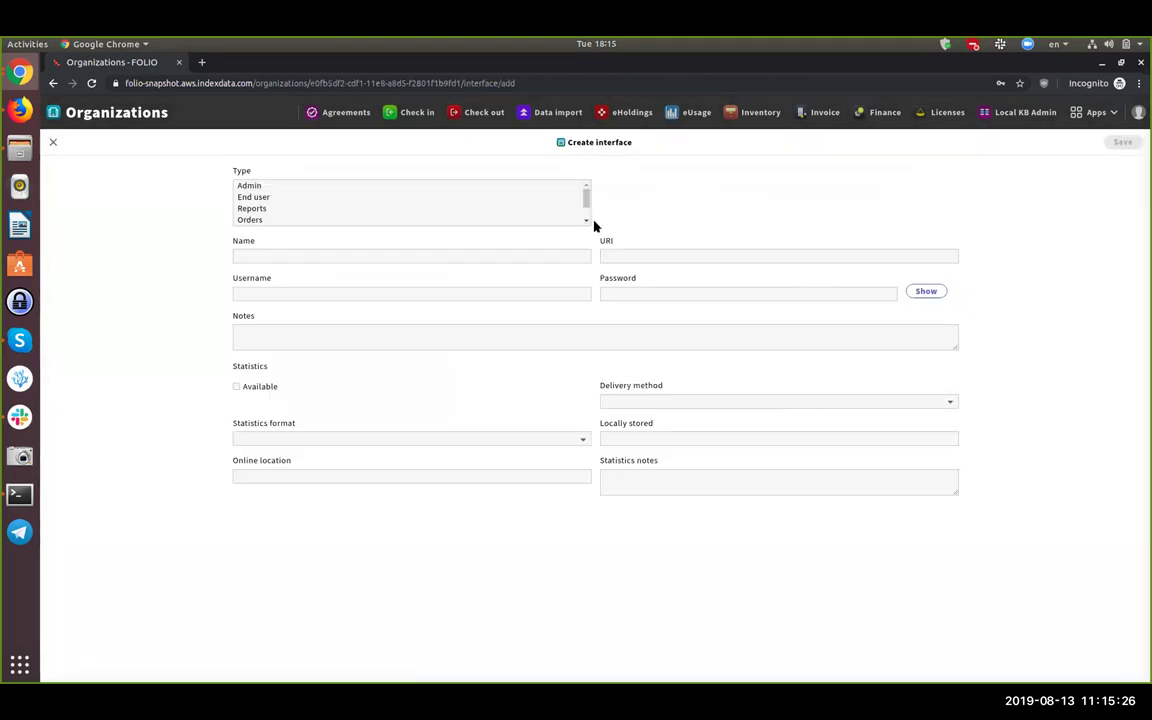
left_click(378, 196)
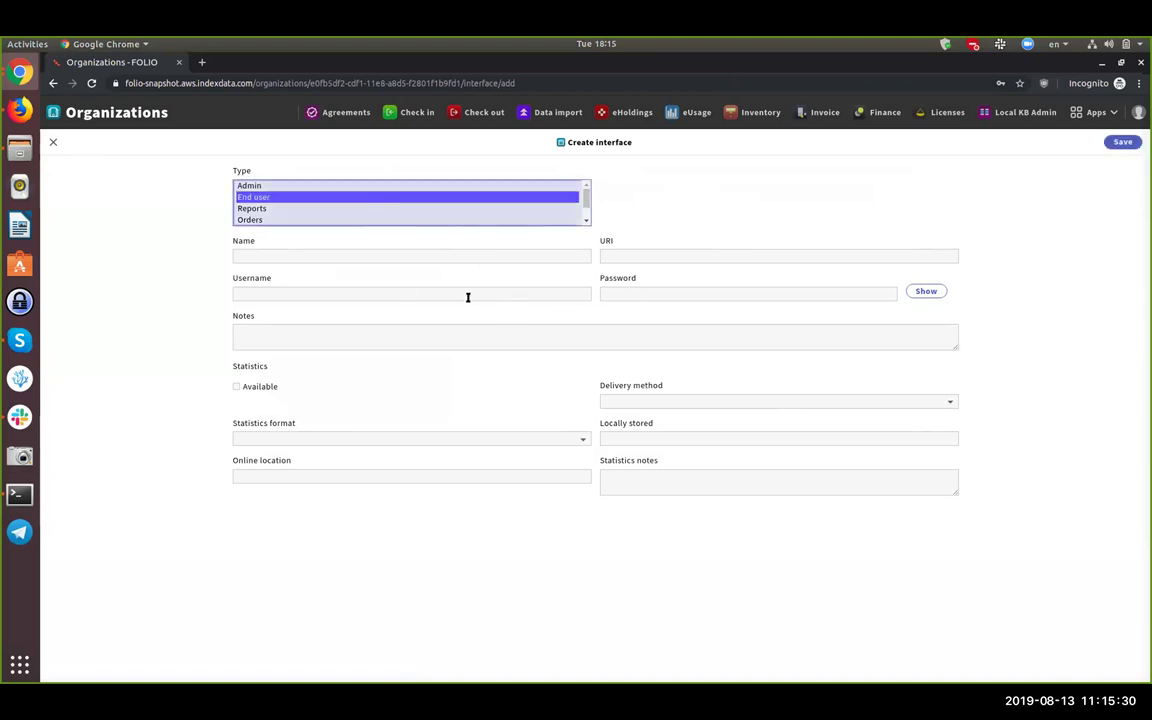
left_click(374, 297)
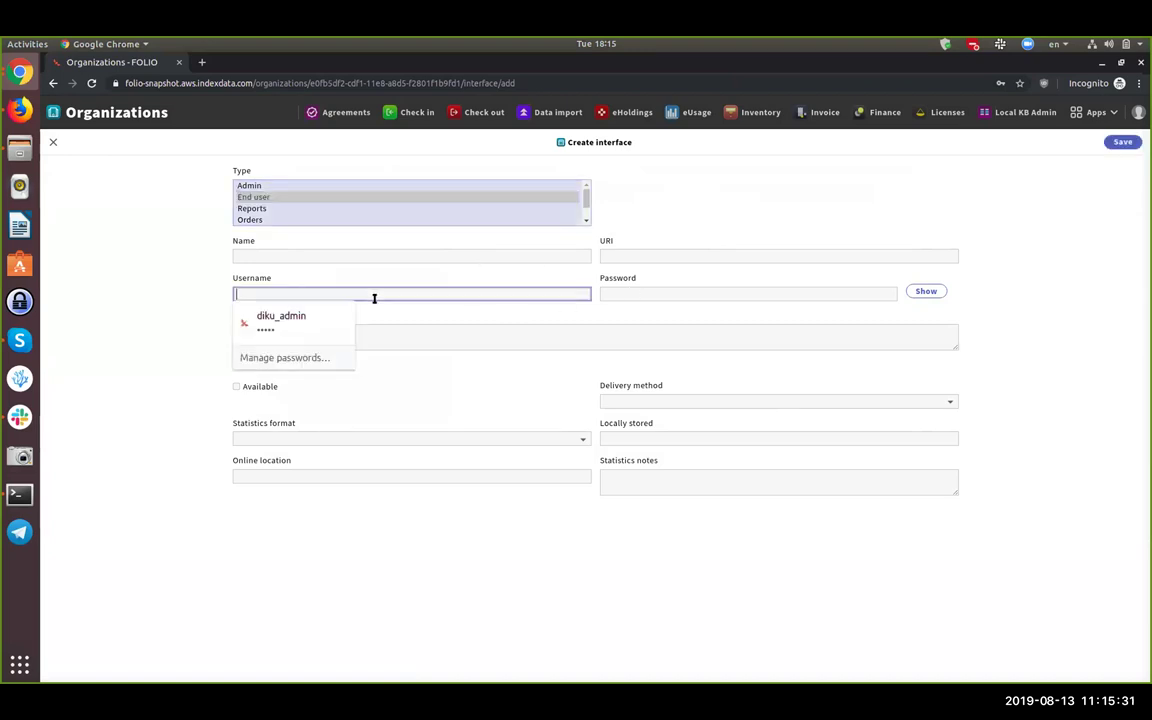
left_click(706, 294)
left_click(830, 193)
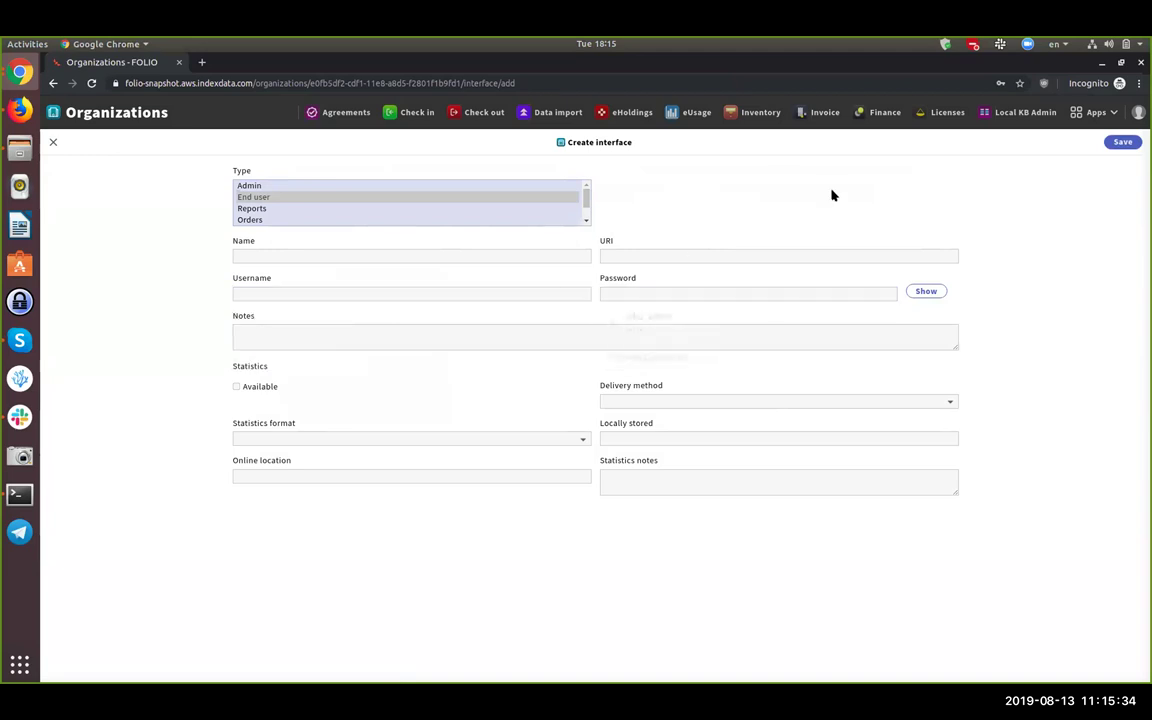
left_click(53, 142)
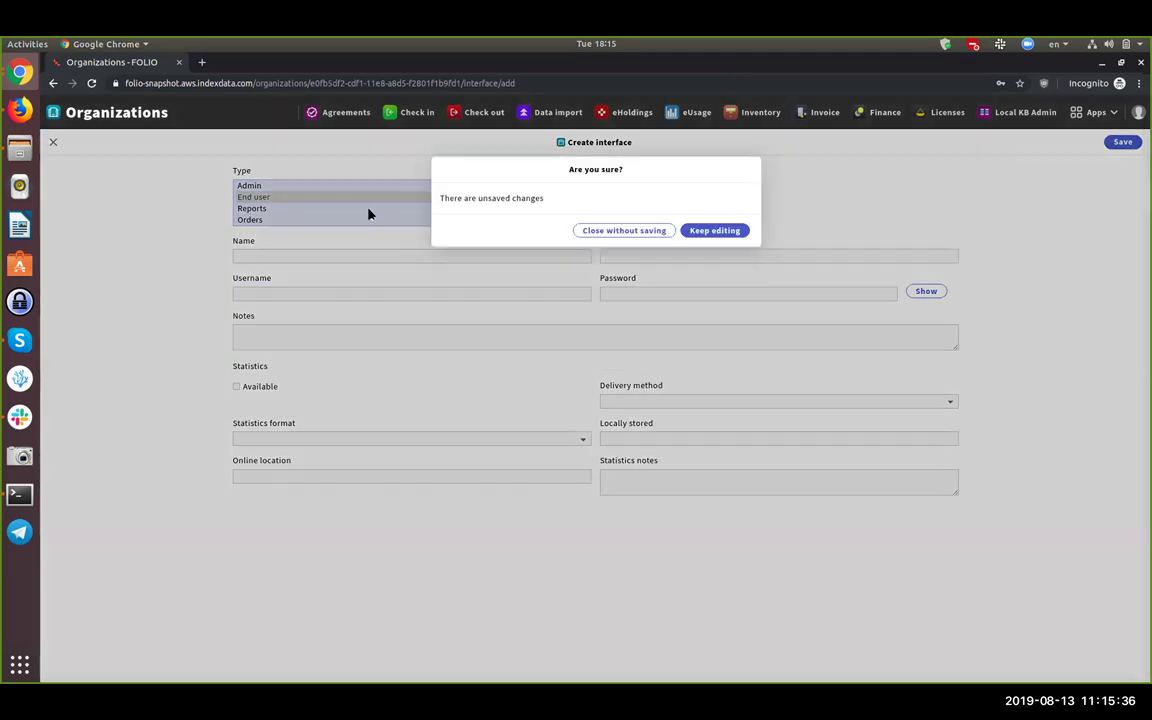
left_click(620, 230)
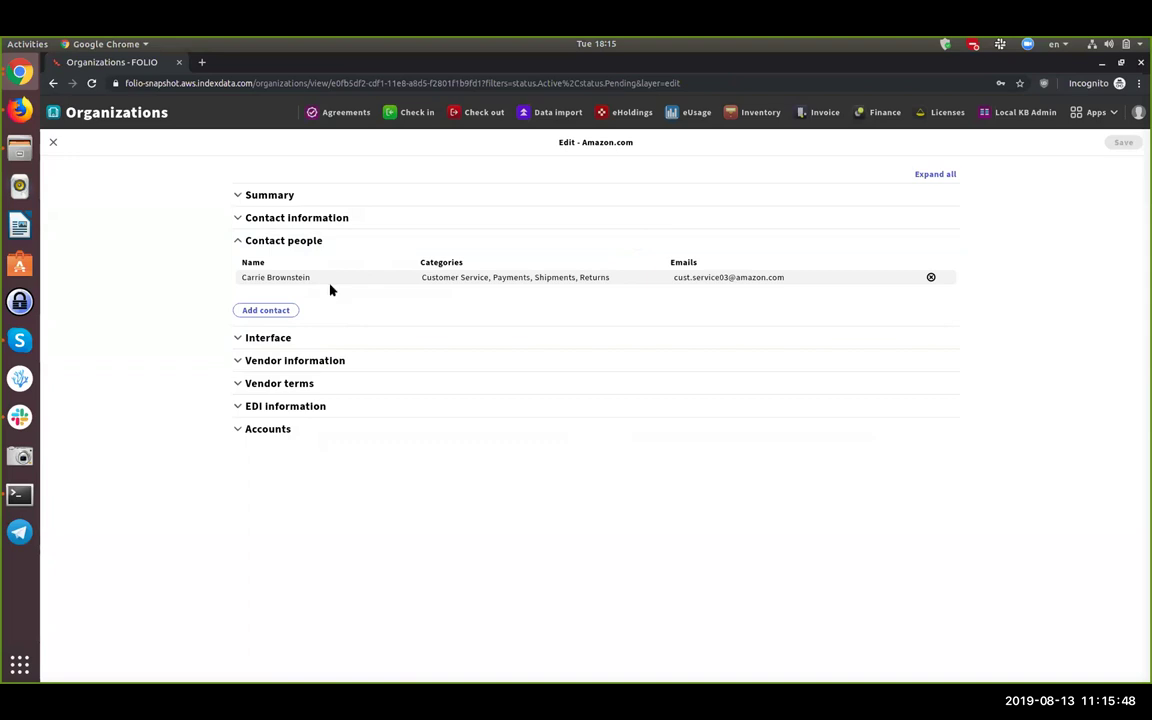
left_click(289, 241)
left_click(301, 262)
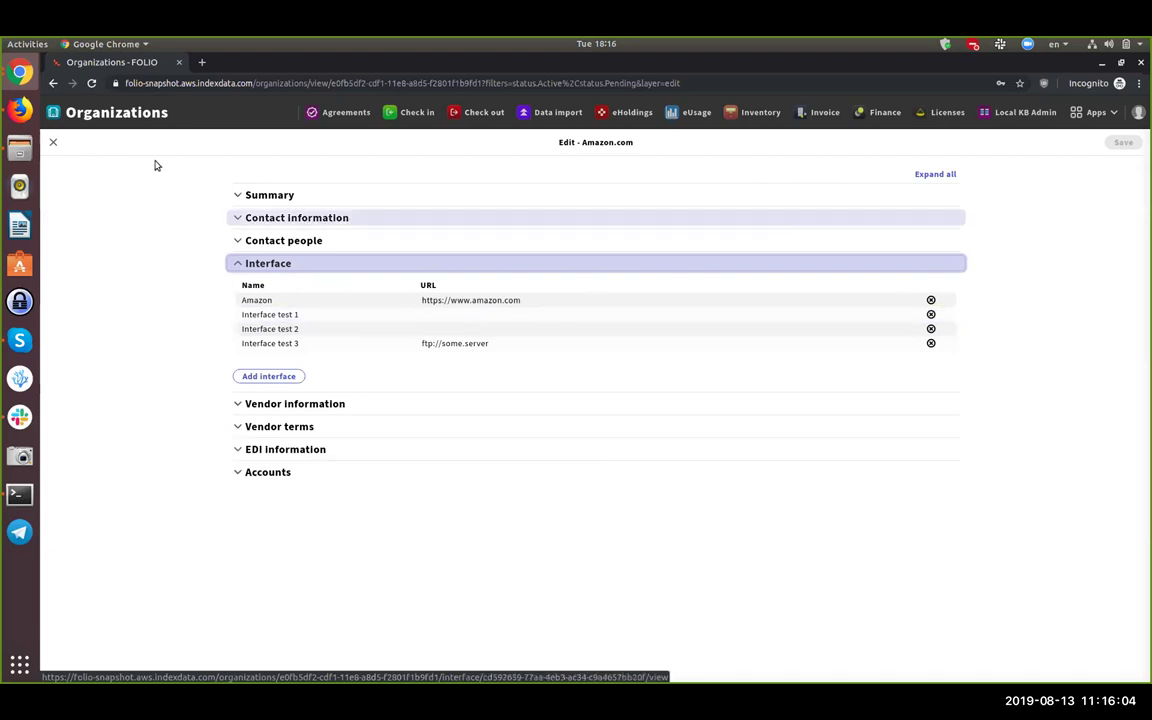
left_click(458, 300)
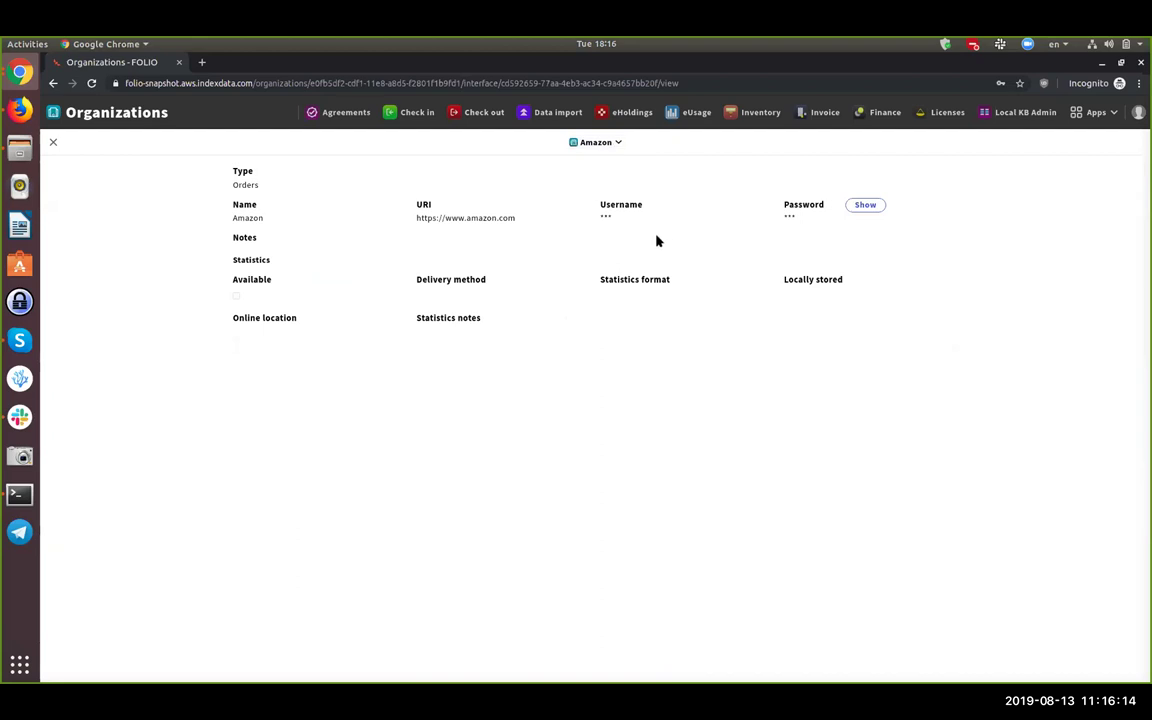
double_click(604, 217)
double_click(787, 218)
left_click(851, 223)
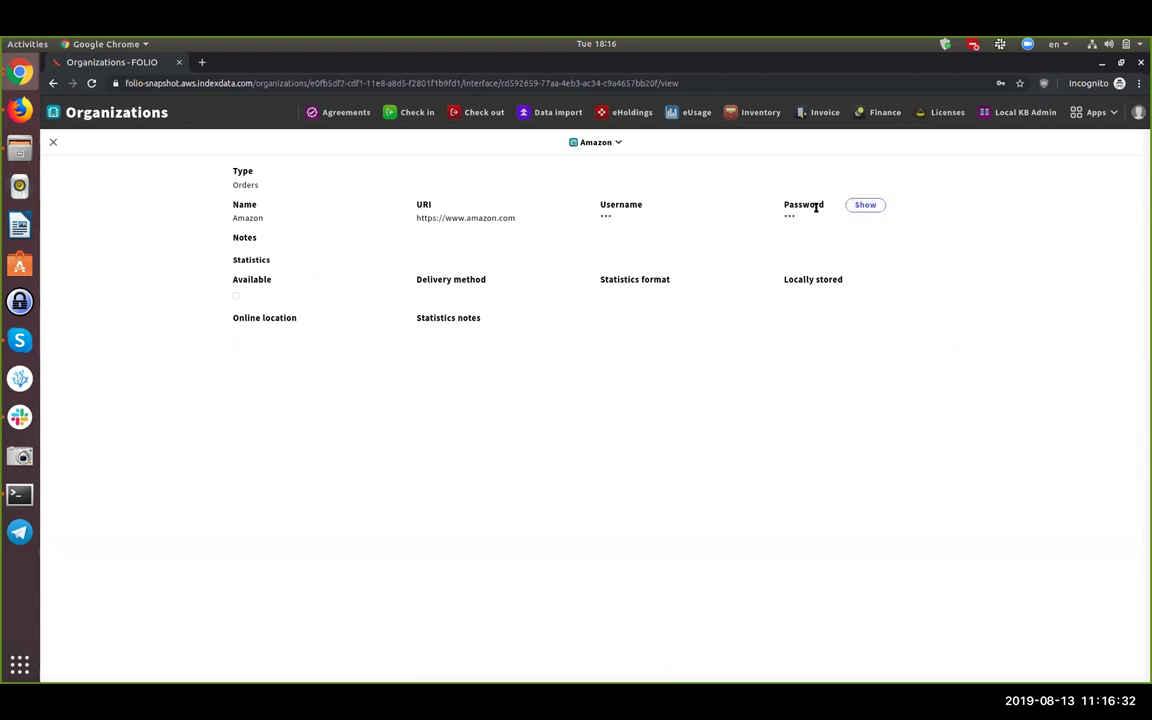
left_click(875, 207)
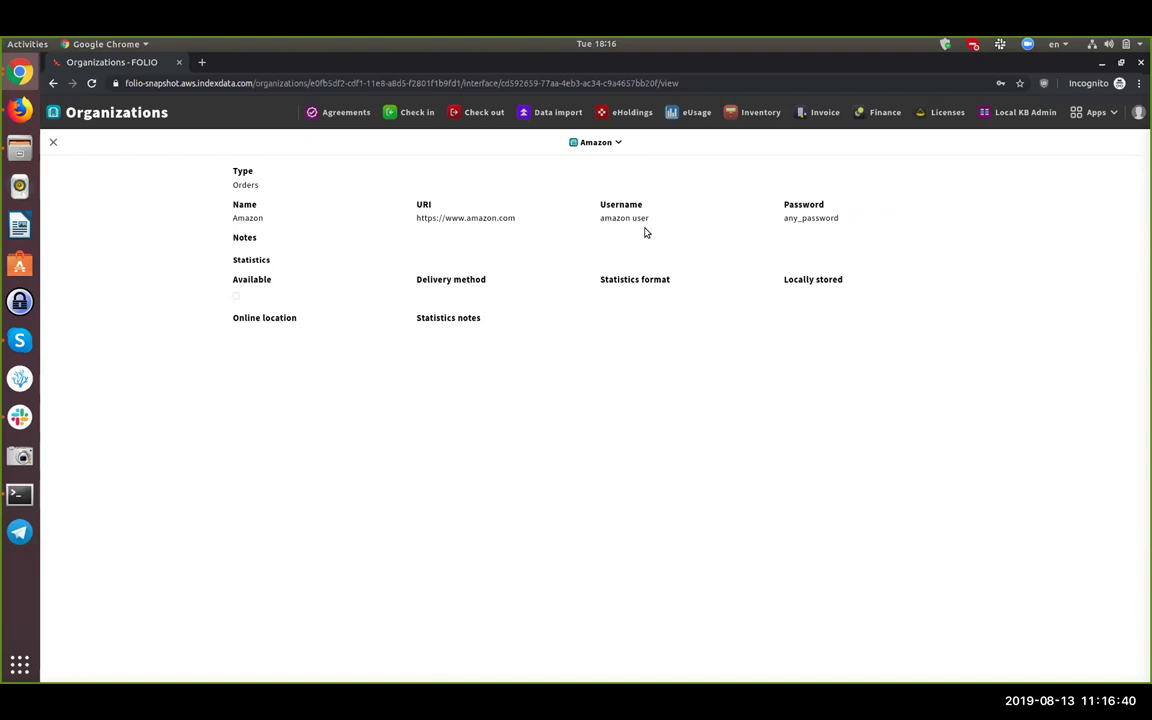
left_click(54, 143)
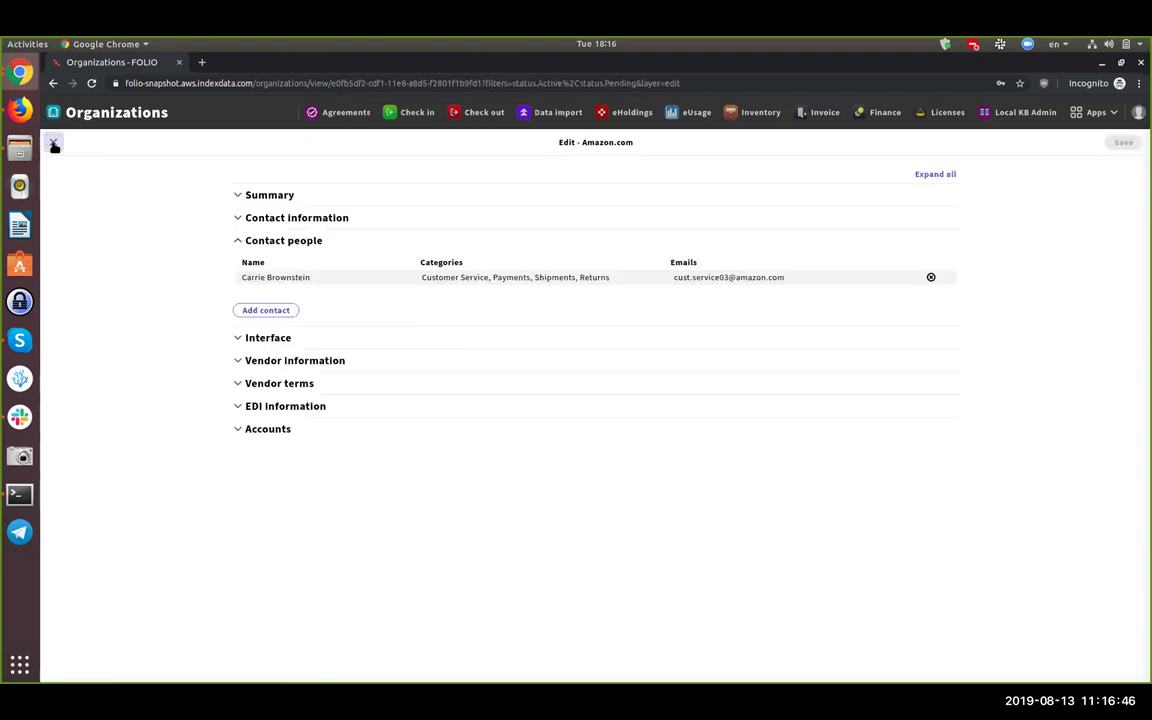
Step: Close the Amazon.com edit form, collapse contact people and expand the Interface section
left_click(54, 143)
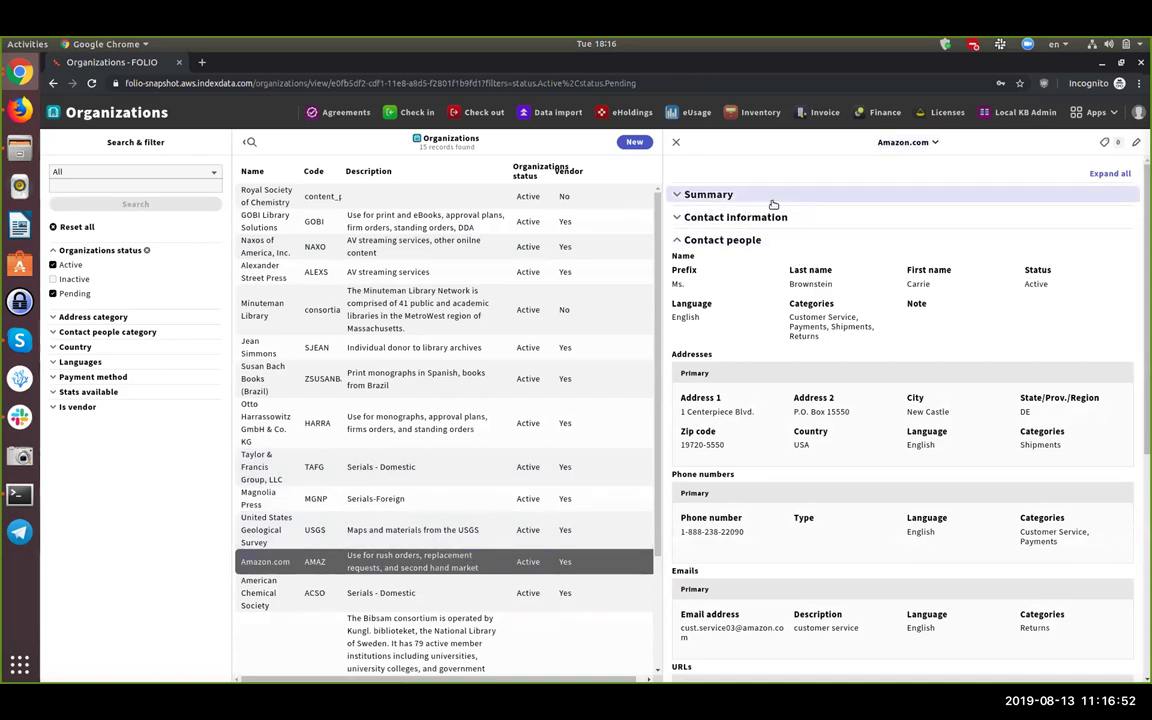
left_click(752, 242)
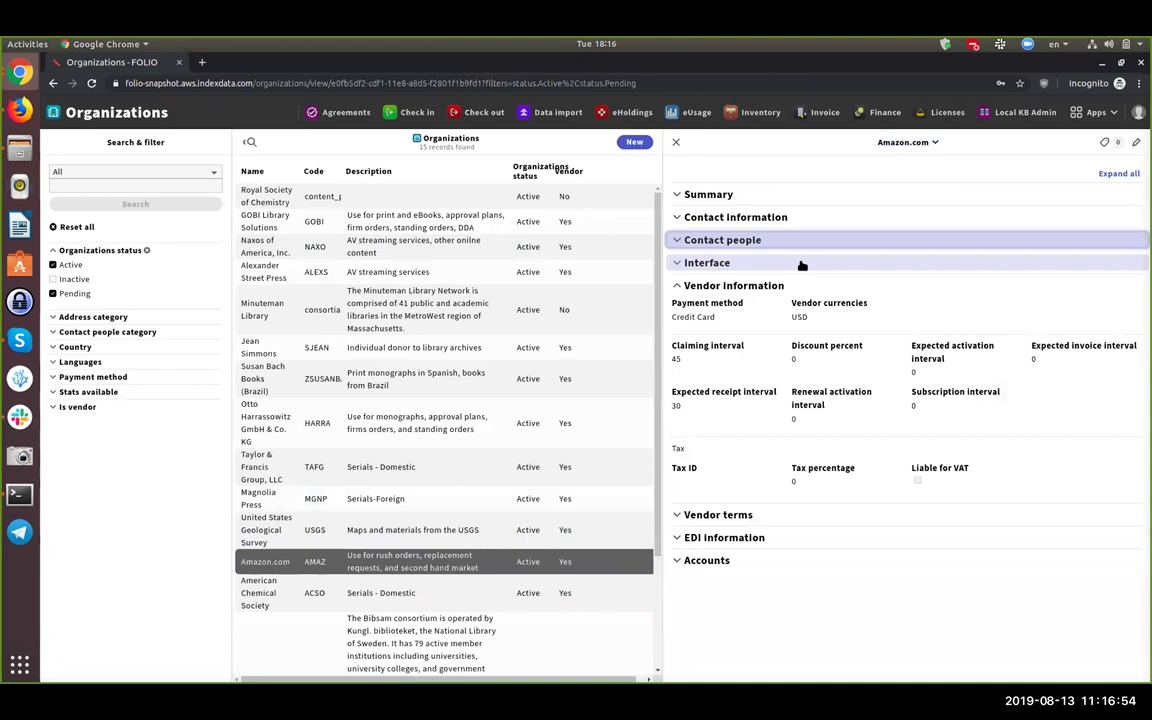
left_click(783, 267)
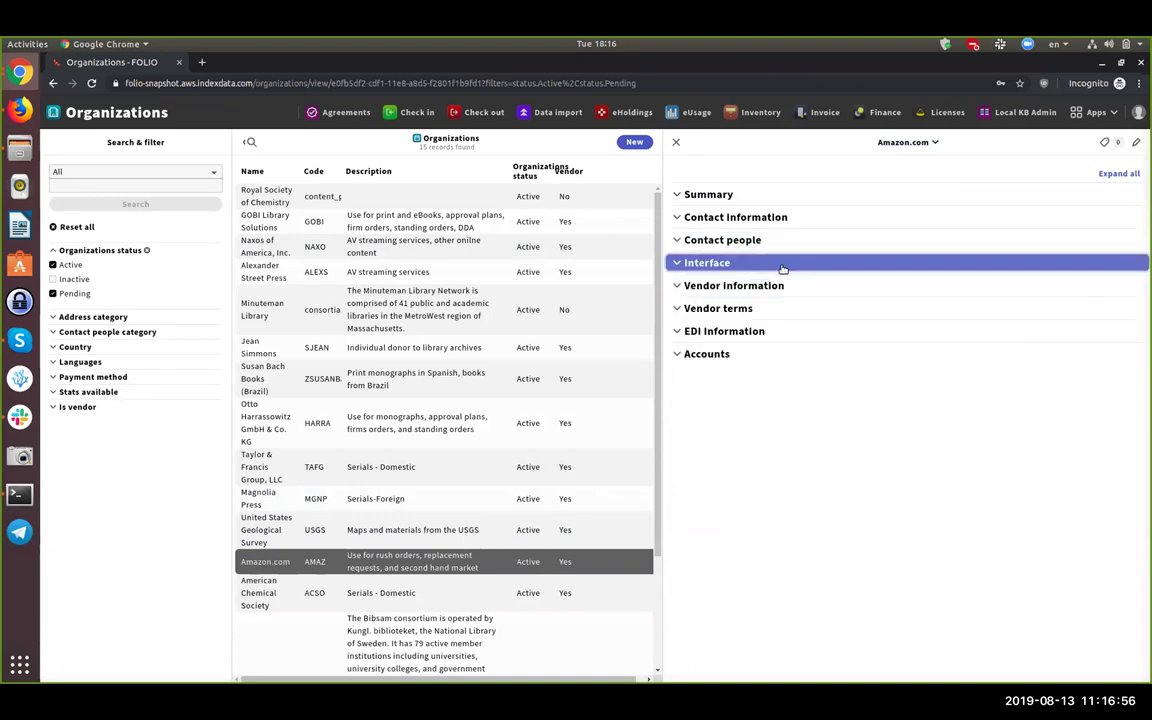
scroll(818, 267, "down", 3)
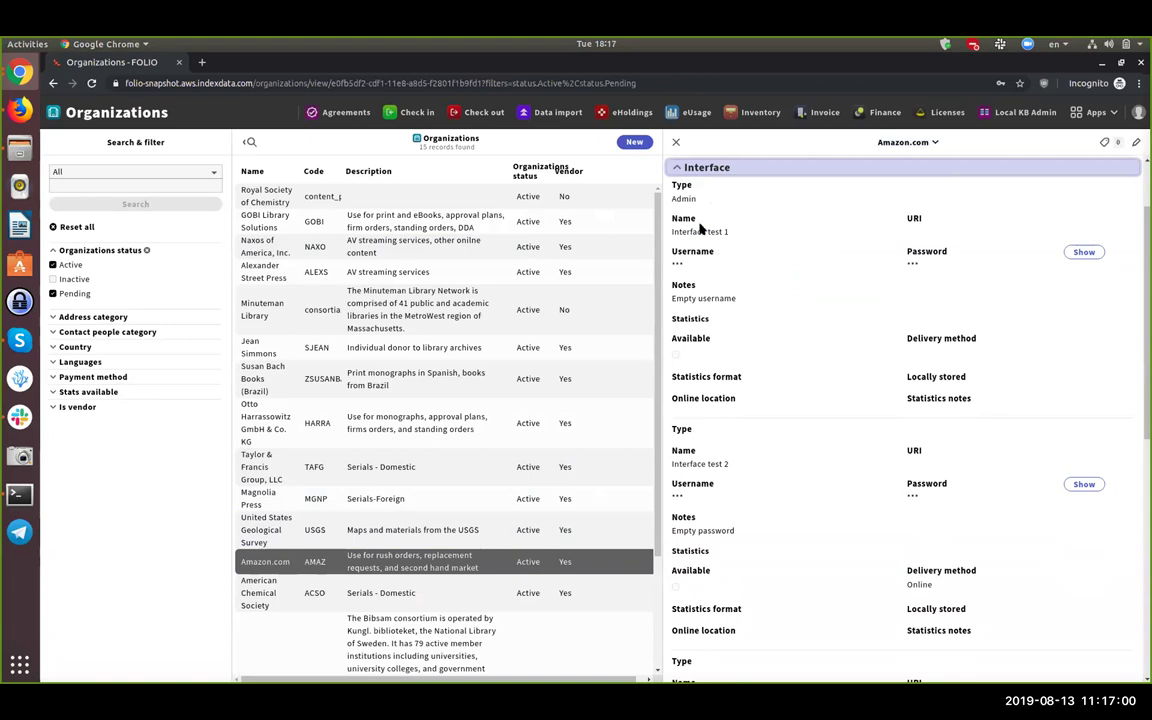
scroll(700, 237, "down", 15)
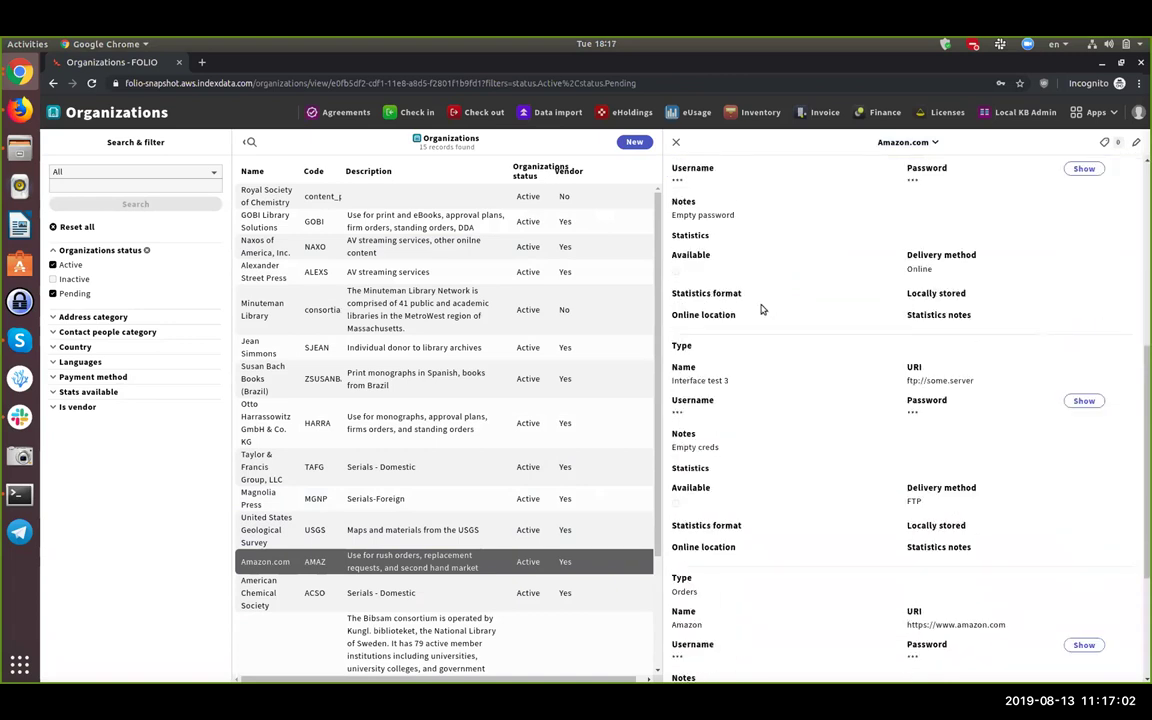
Step: Reveal the Orders interface username and password
left_click(1084, 426)
left_click_drag(691, 440, 720, 440)
left_click_drag(921, 440, 941, 440)
scroll(941, 437, "up", 5)
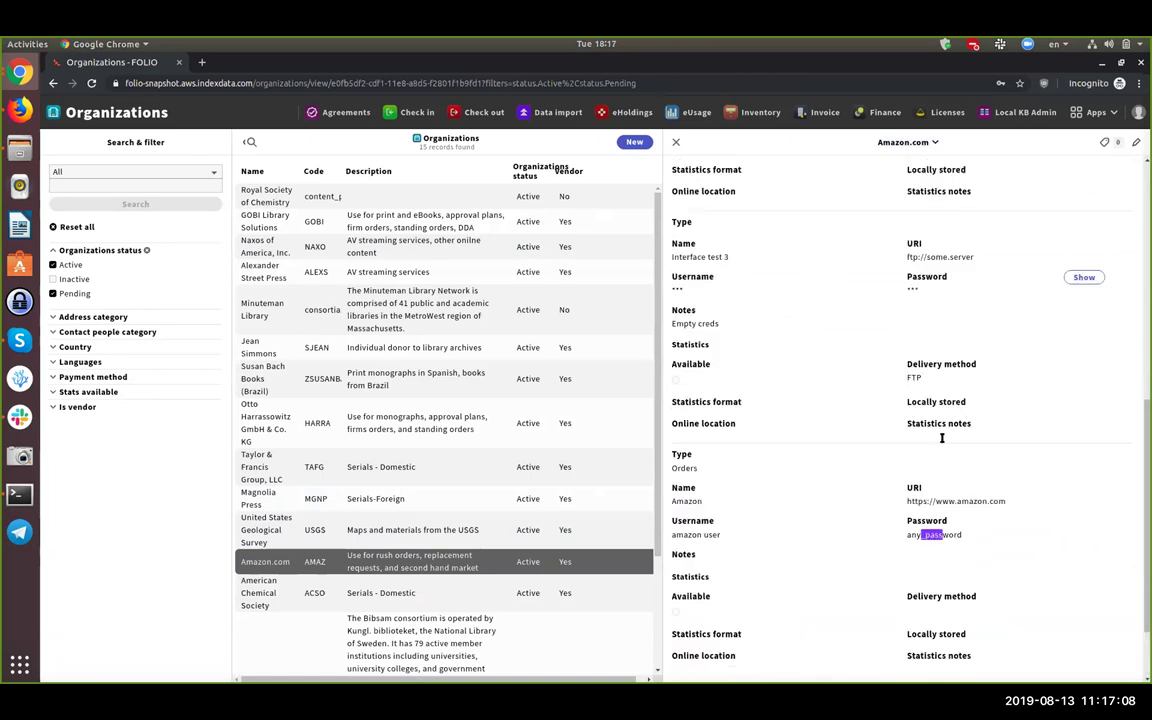
left_click_drag(684, 420, 746, 412)
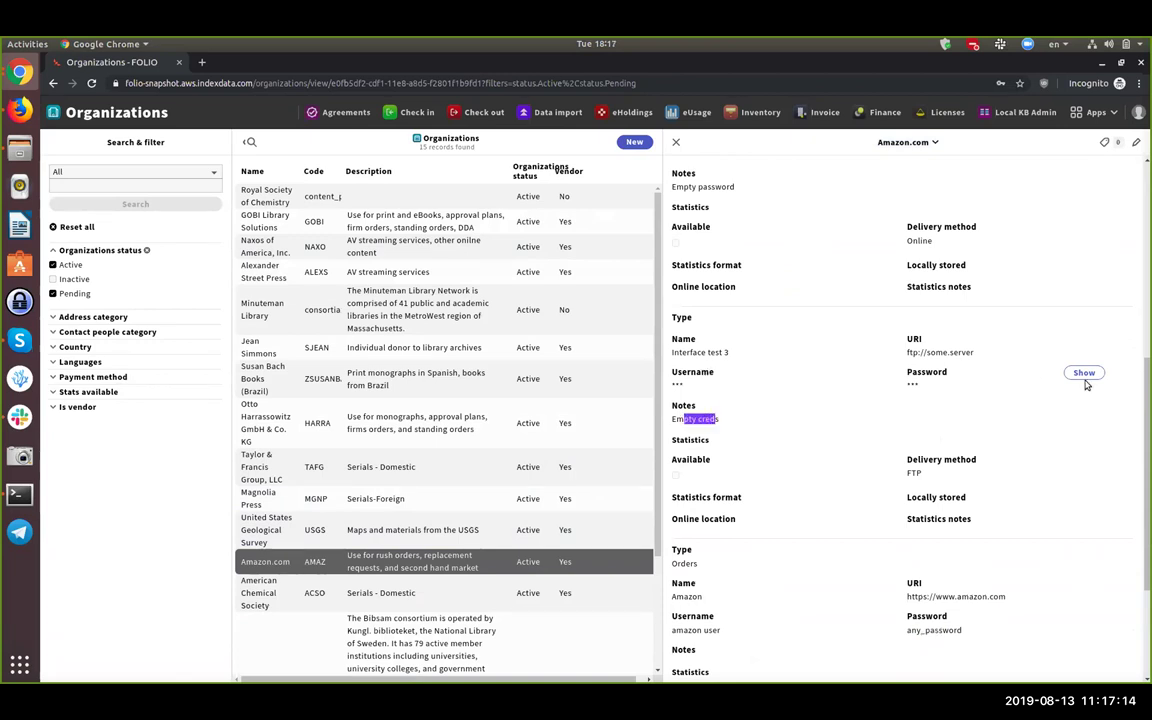
left_click(1041, 405)
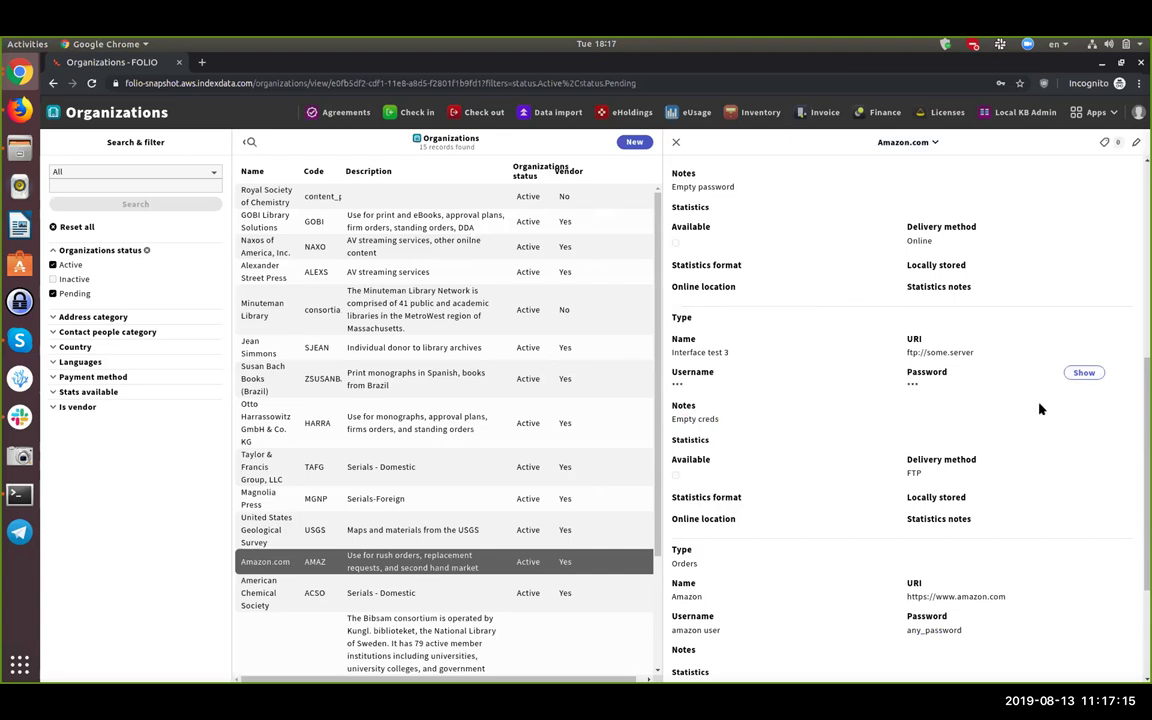
Step: Reveal the credentials of Interface test 3, Interface test 2 and Interface test 1
left_click(1082, 373)
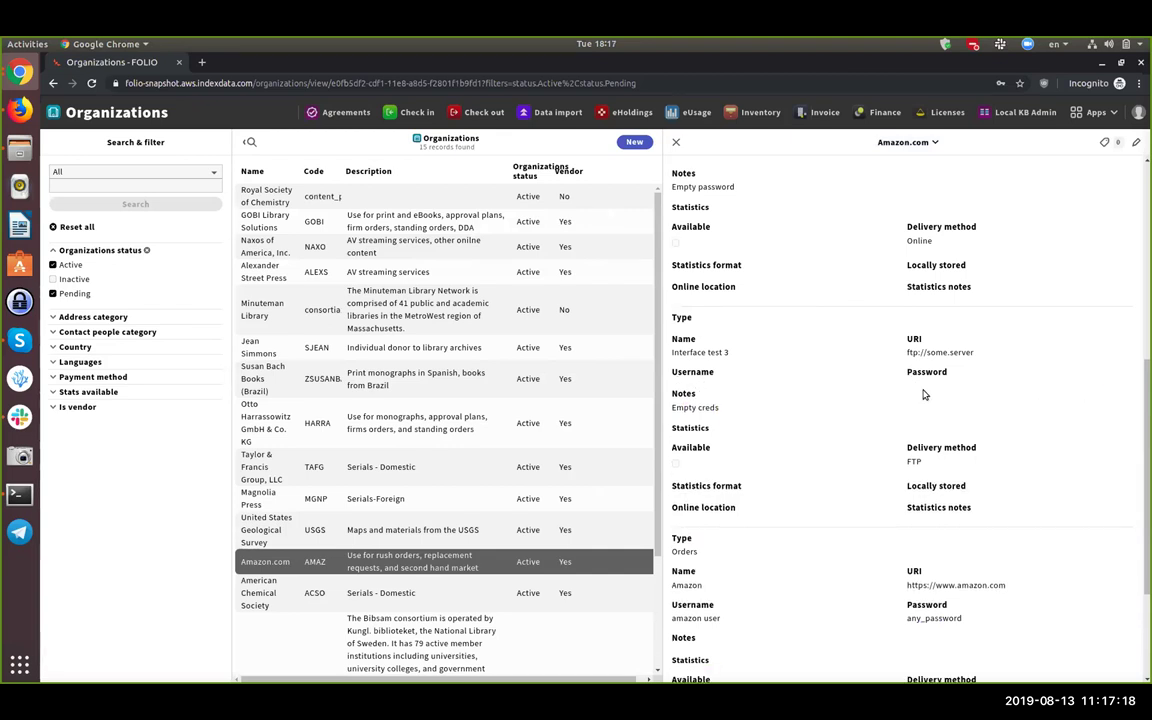
scroll(830, 355, "up", 4)
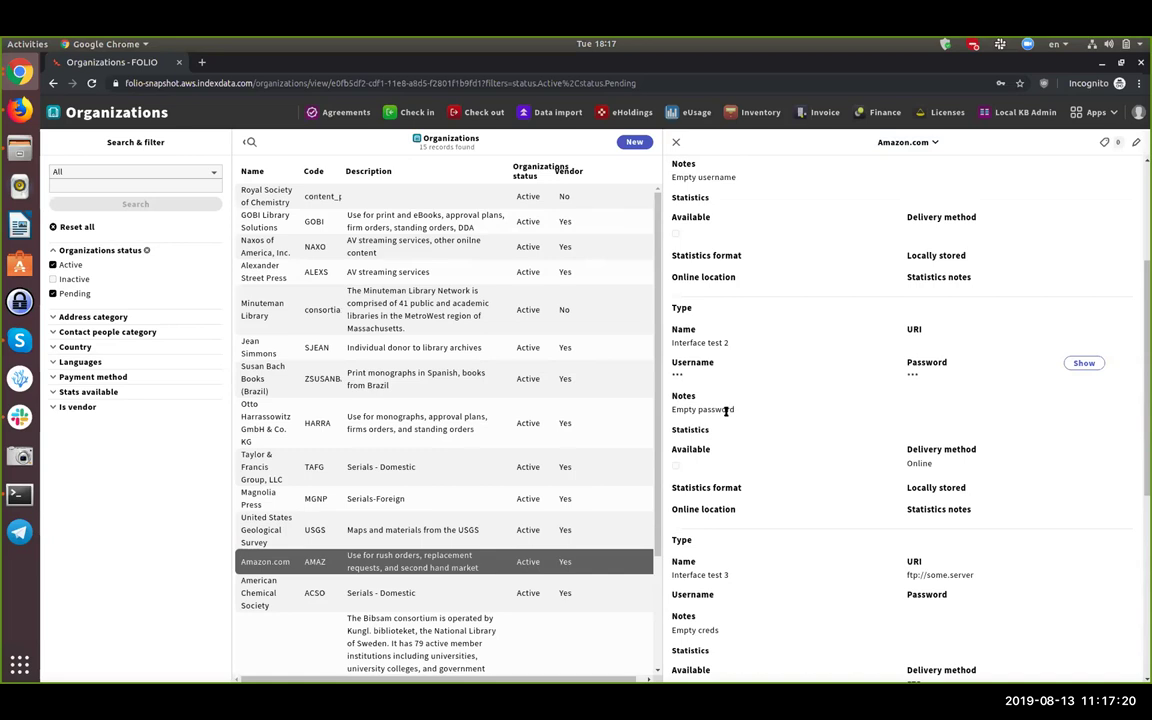
left_click_drag(691, 410, 857, 418)
left_click(760, 417)
left_click(1080, 364)
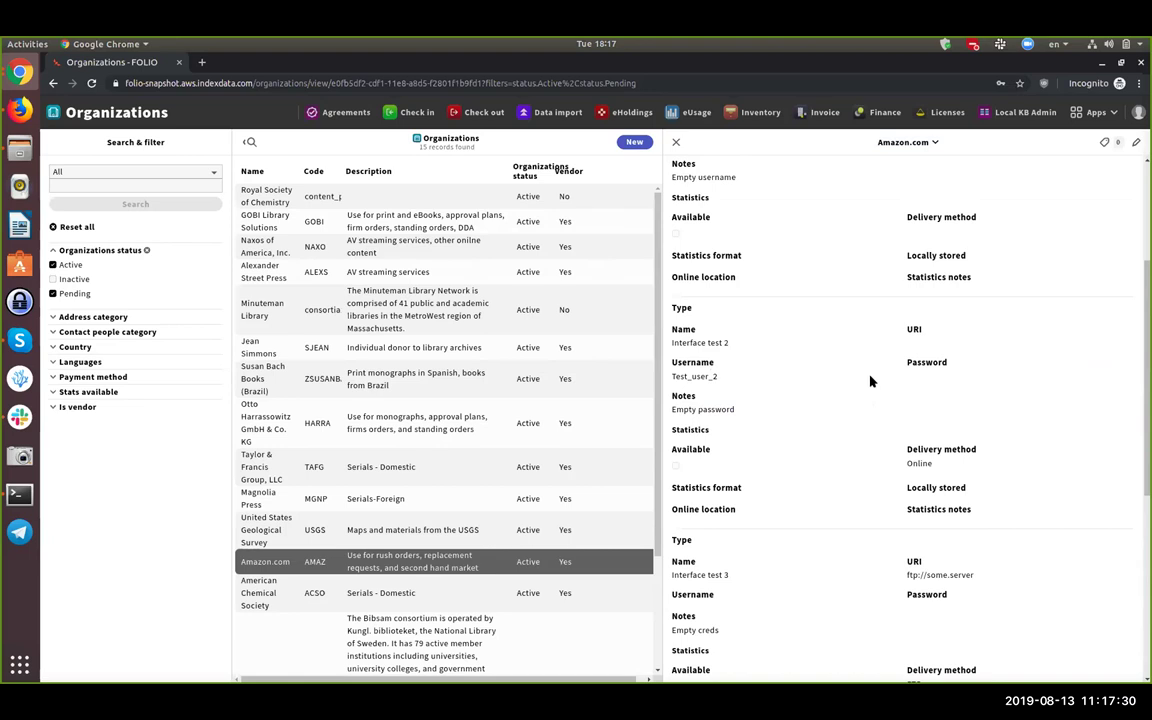
scroll(815, 360, "up", 3)
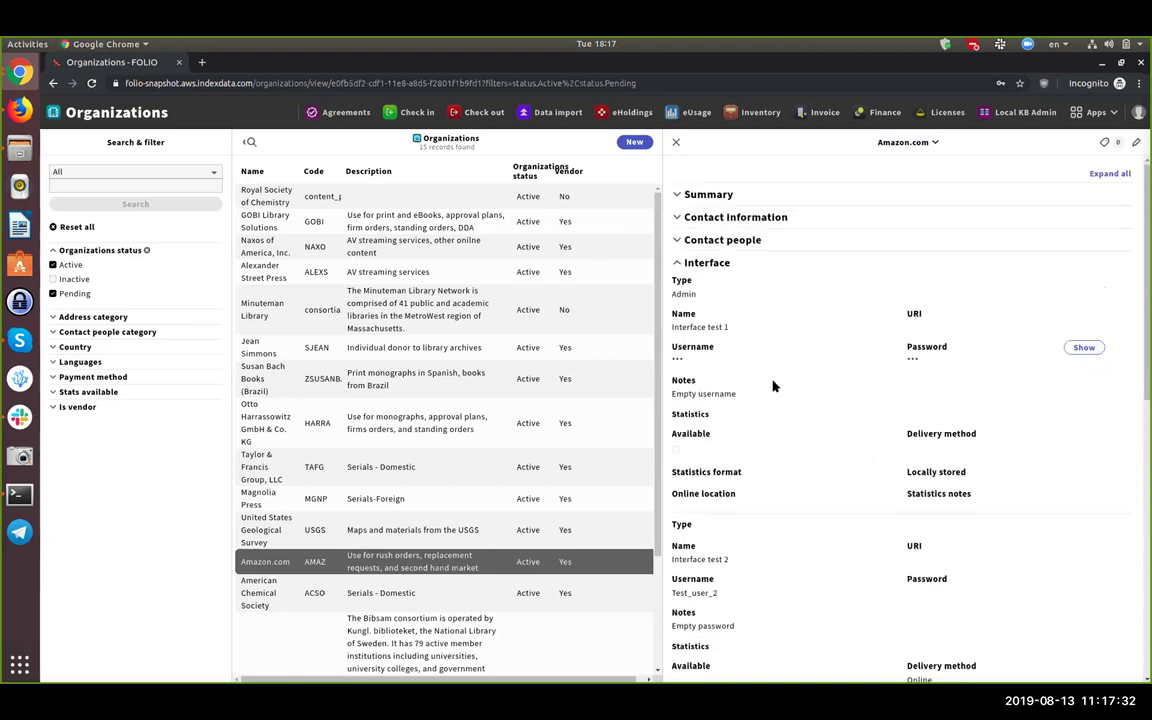
left_click(1068, 349)
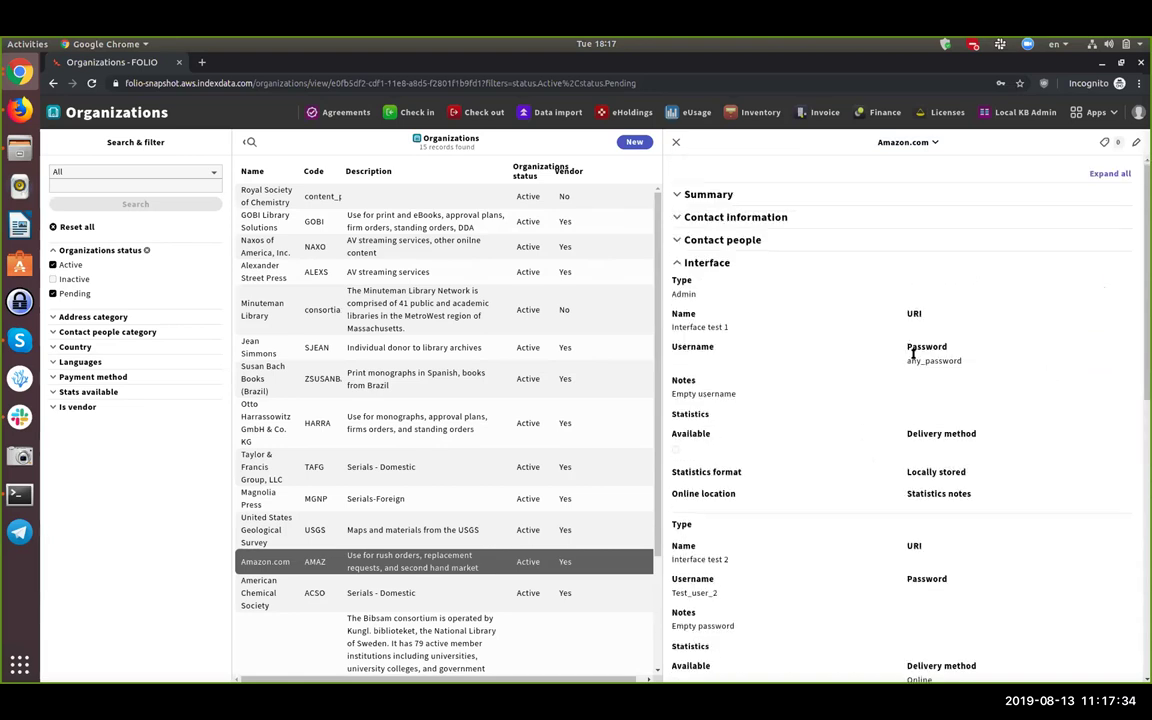
left_click_drag(913, 360, 930, 361)
left_click(913, 361)
Step: Open Chat (1) from the Zoom meeting menu in the top bar
left_click(730, 88)
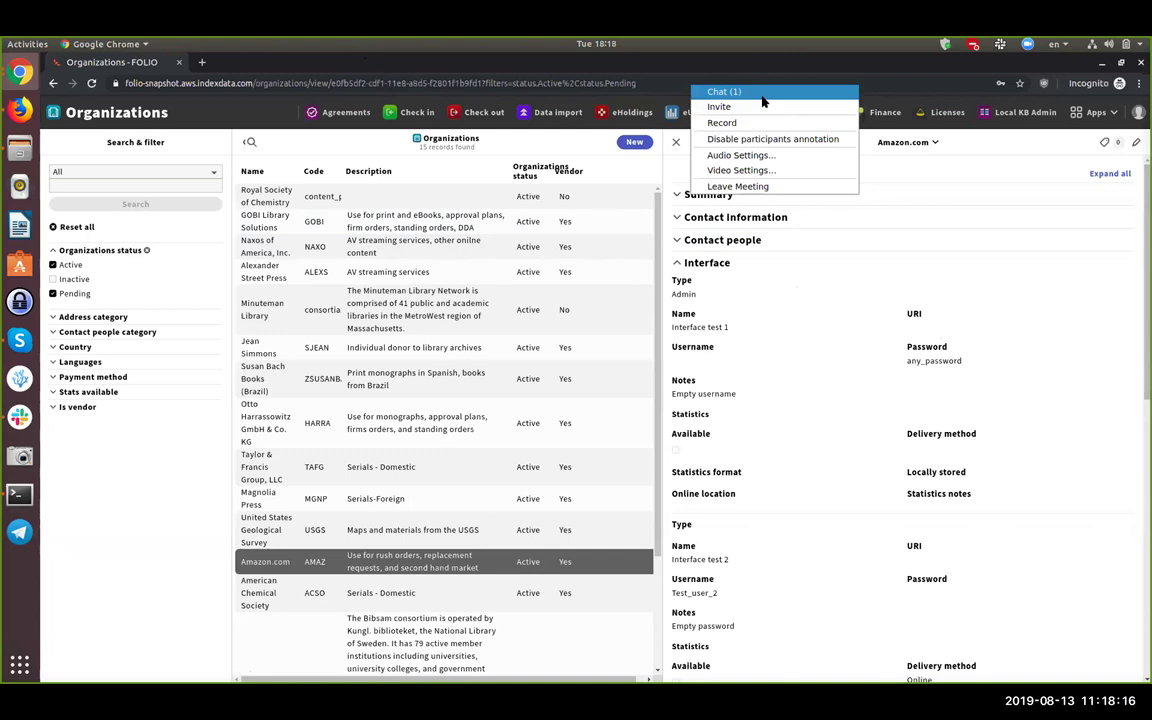
left_click(762, 96)
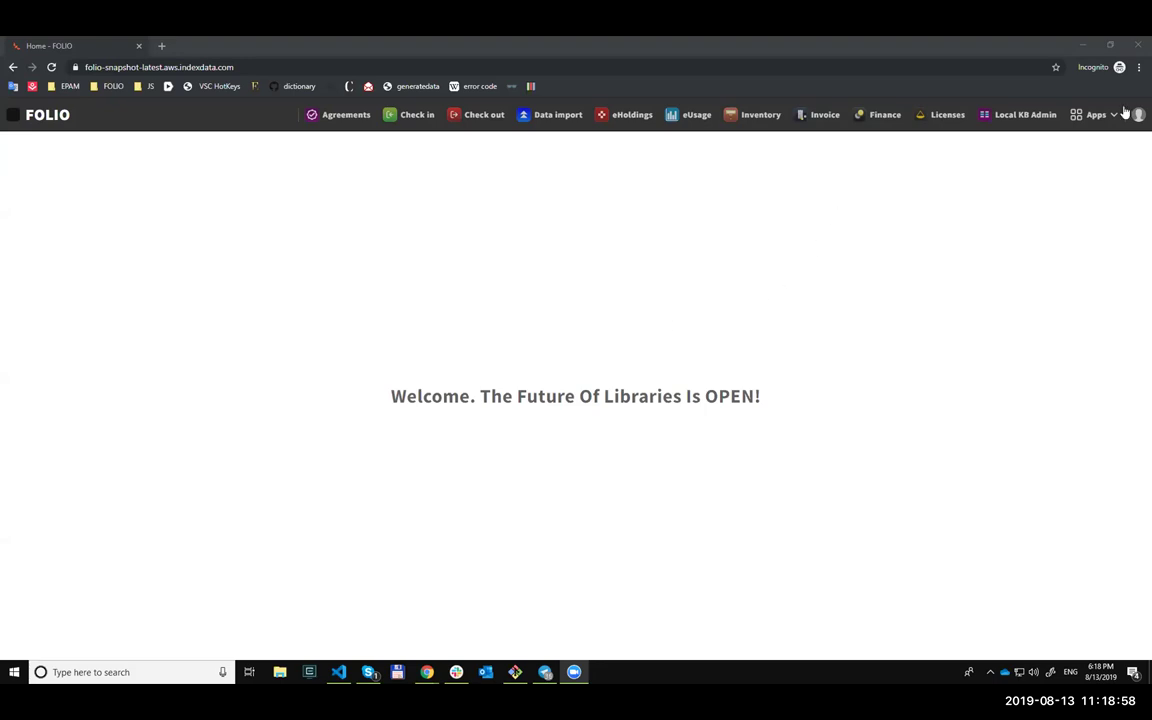
Step: Go to the Orders app's orders list and open purchase order 306857
left_click(1095, 114)
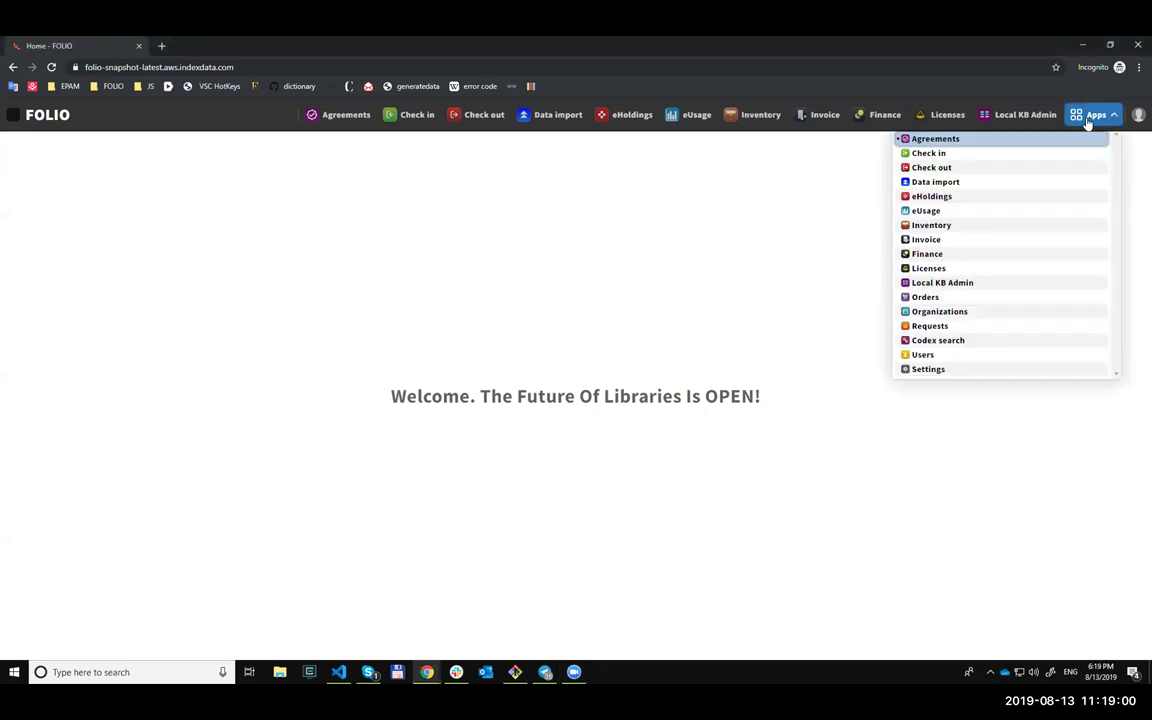
left_click(940, 297)
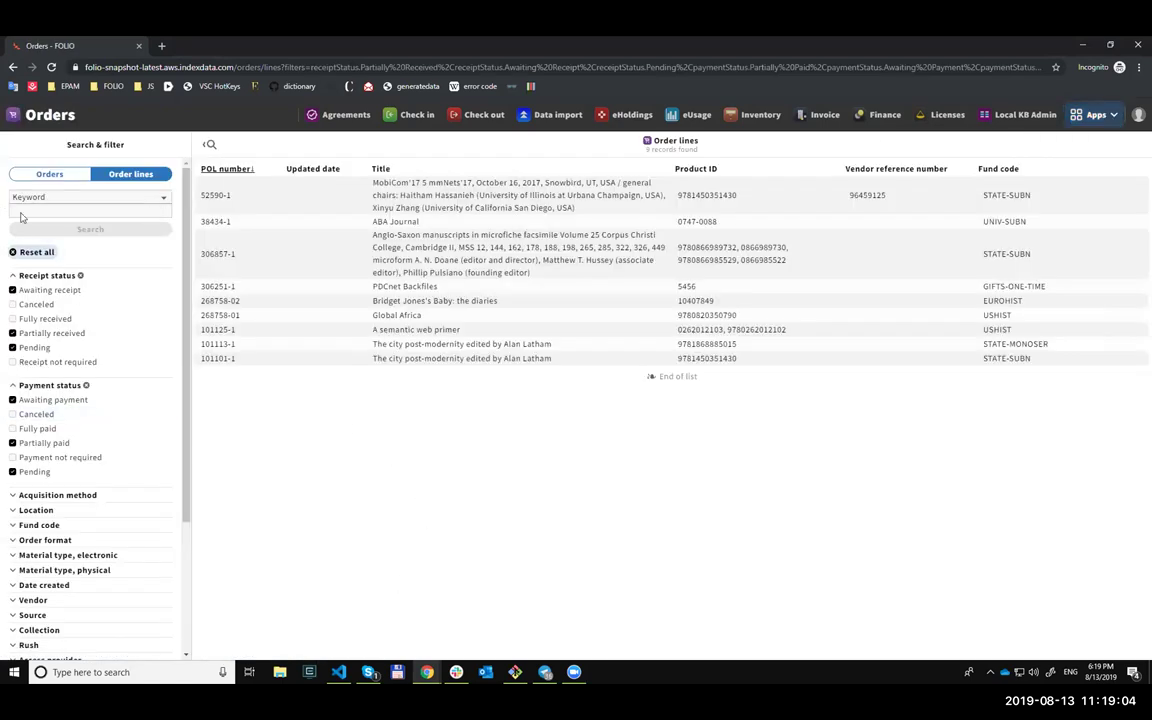
left_click(45, 174)
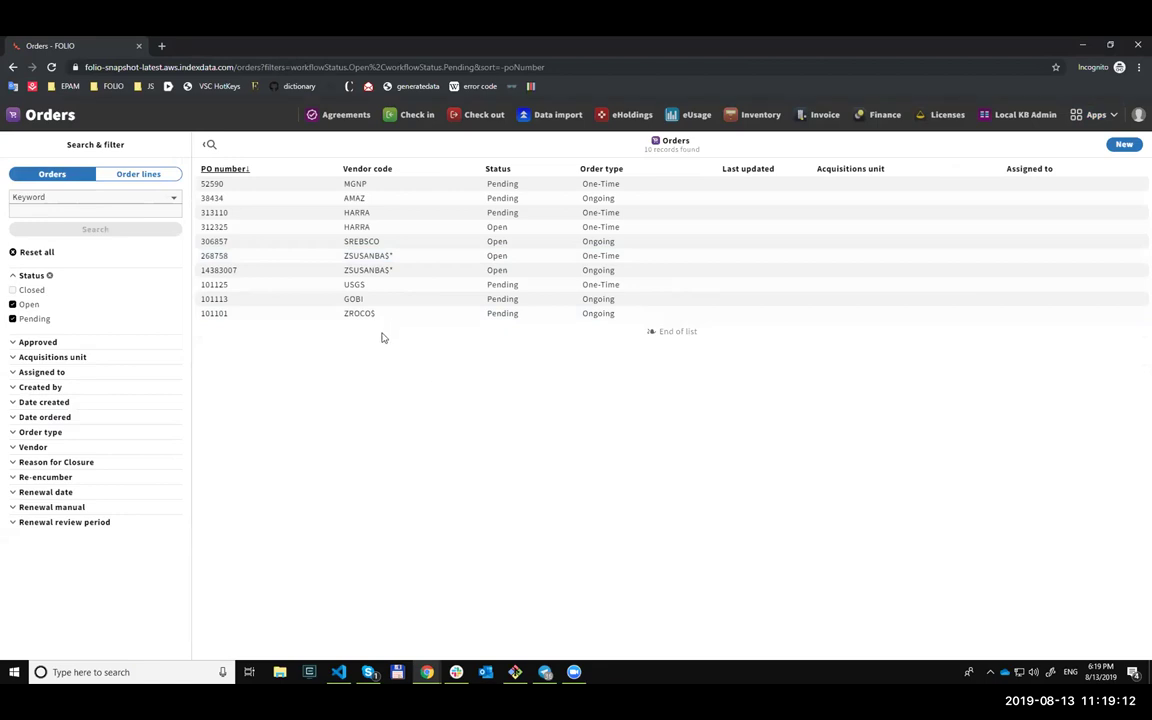
left_click(237, 246)
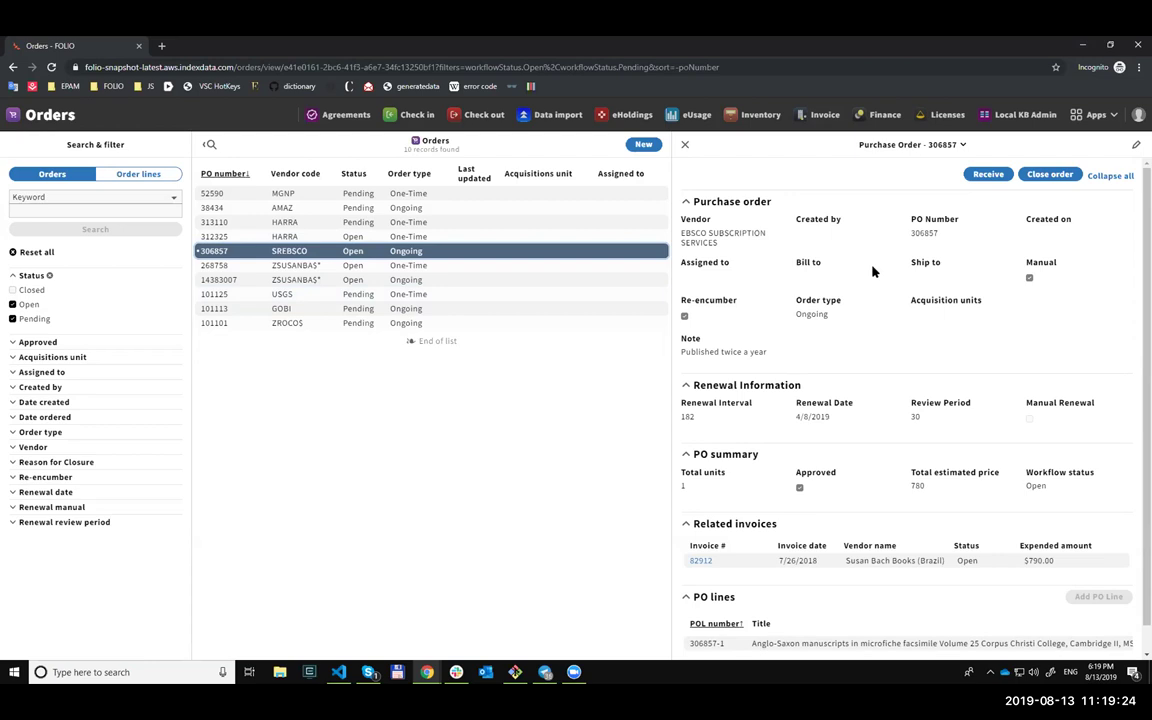
scroll(872, 271, "down", 1)
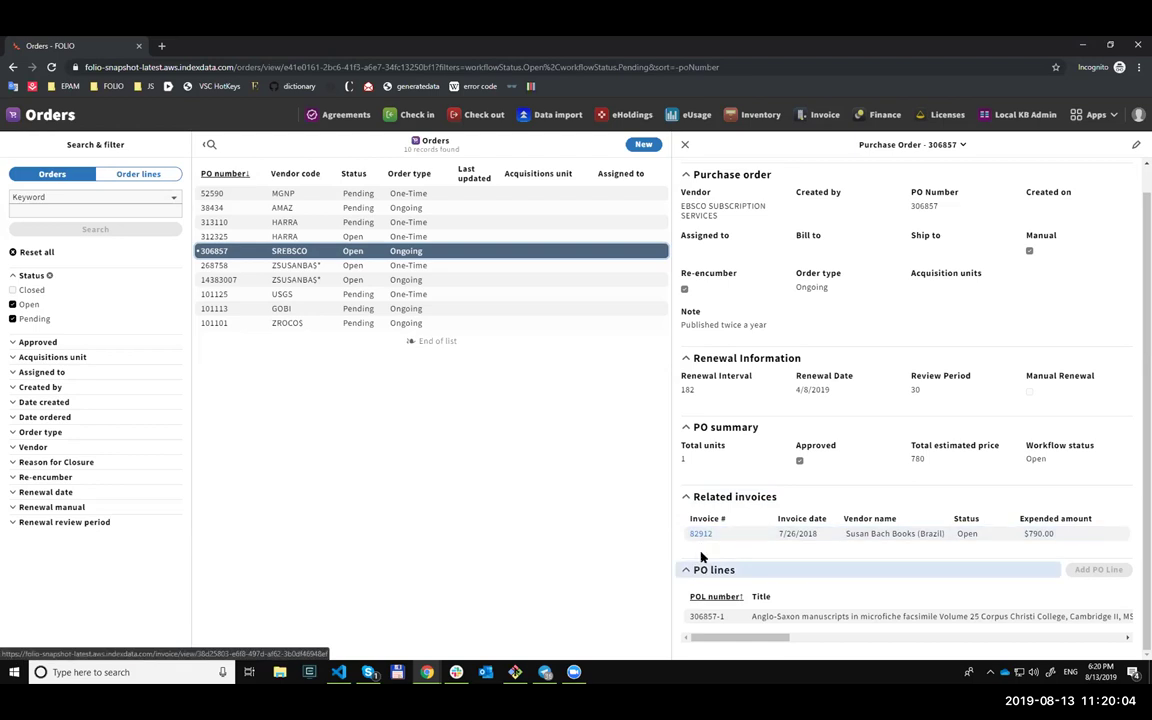
left_click(701, 538)
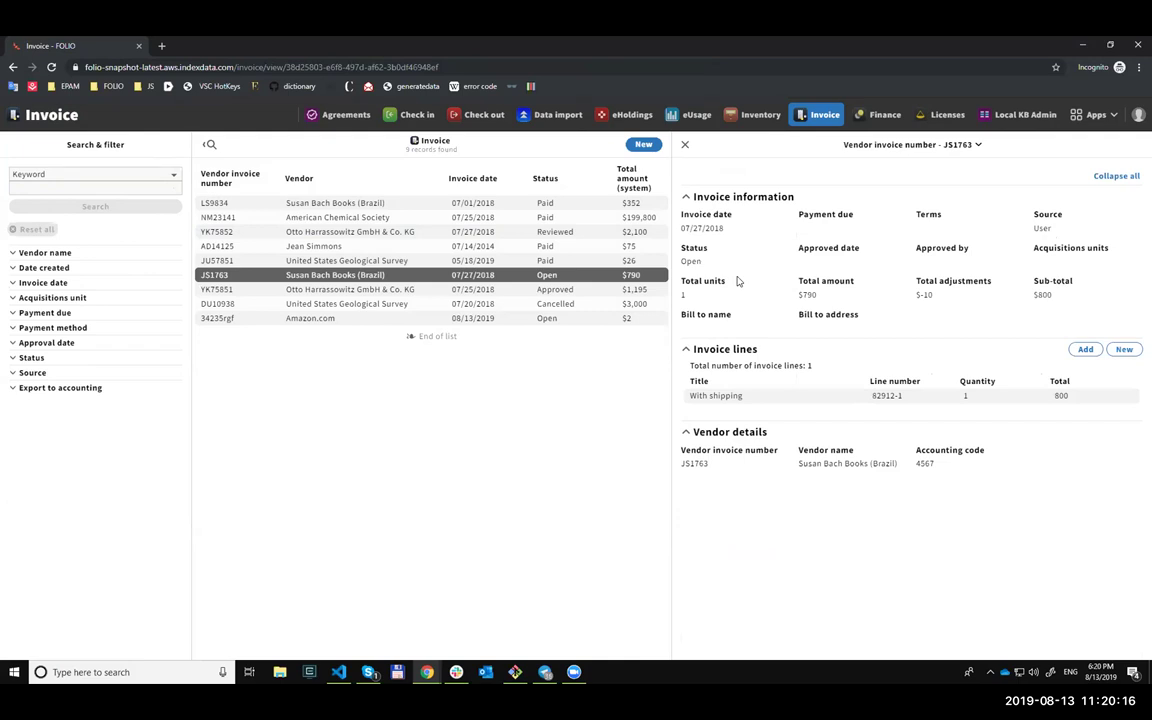
left_click(910, 144)
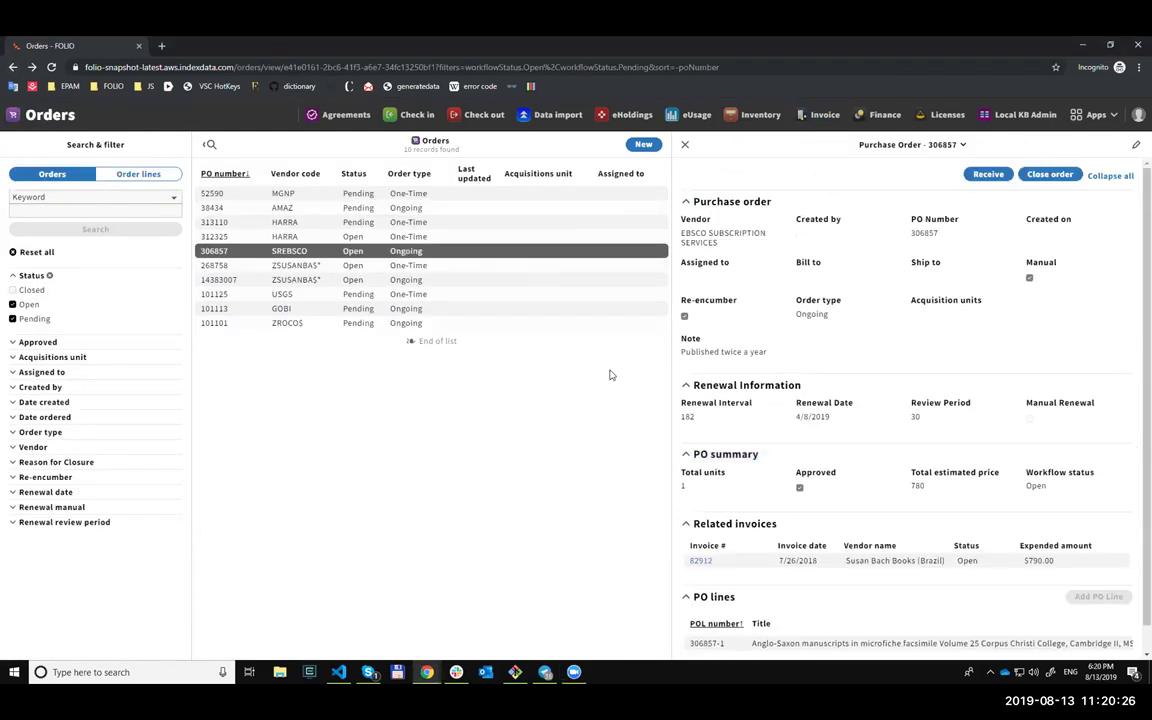
scroll(755, 602, "down", 1)
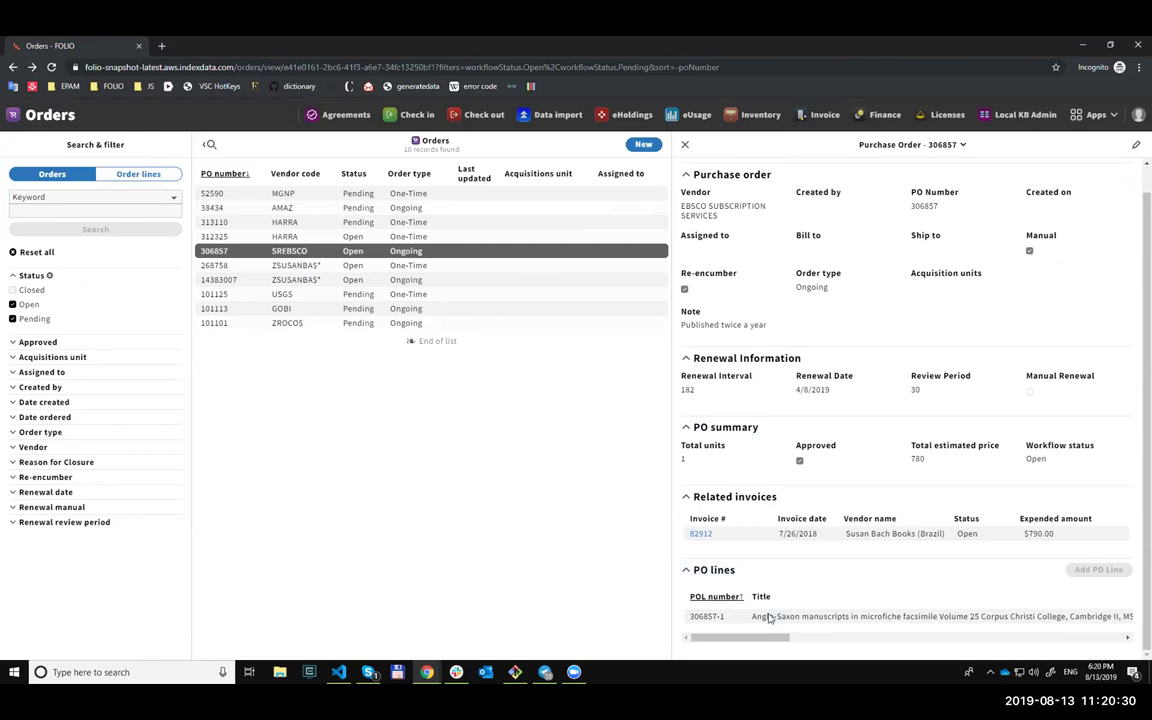
Step: Open PO line 306857-1, then browse orders 101113, 101125, 14383007 and 101101
left_click(821, 620)
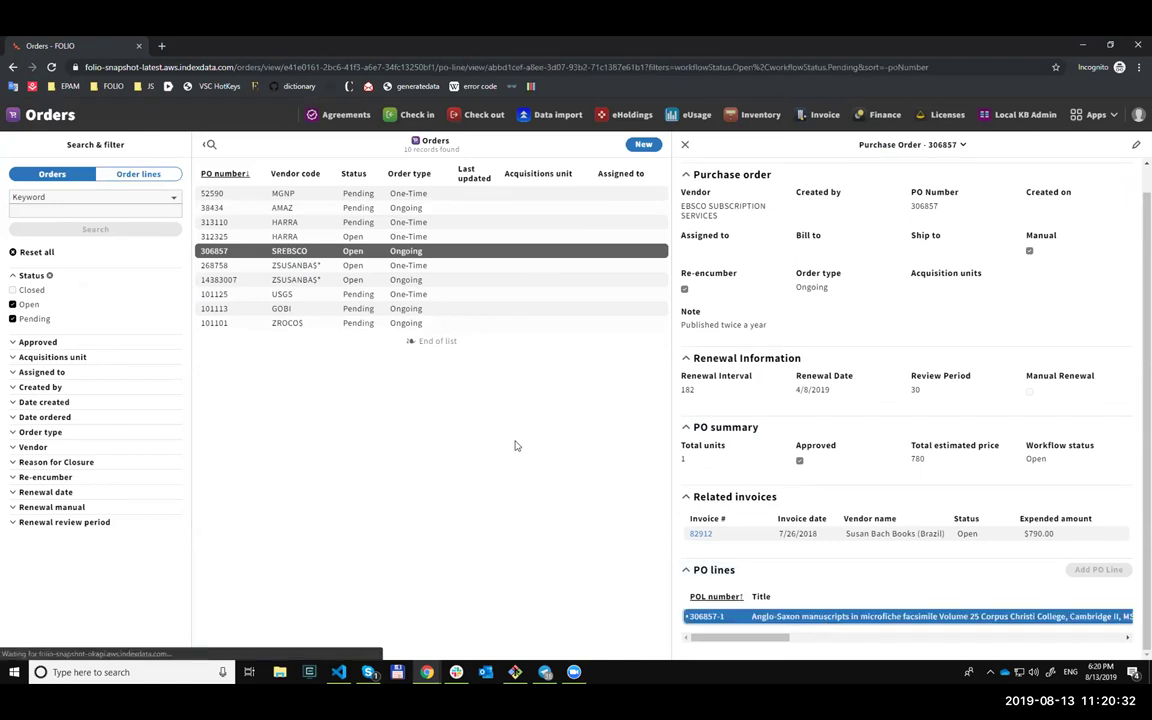
scroll(993, 359, "down", 4)
scroll(993, 359, "down", 3)
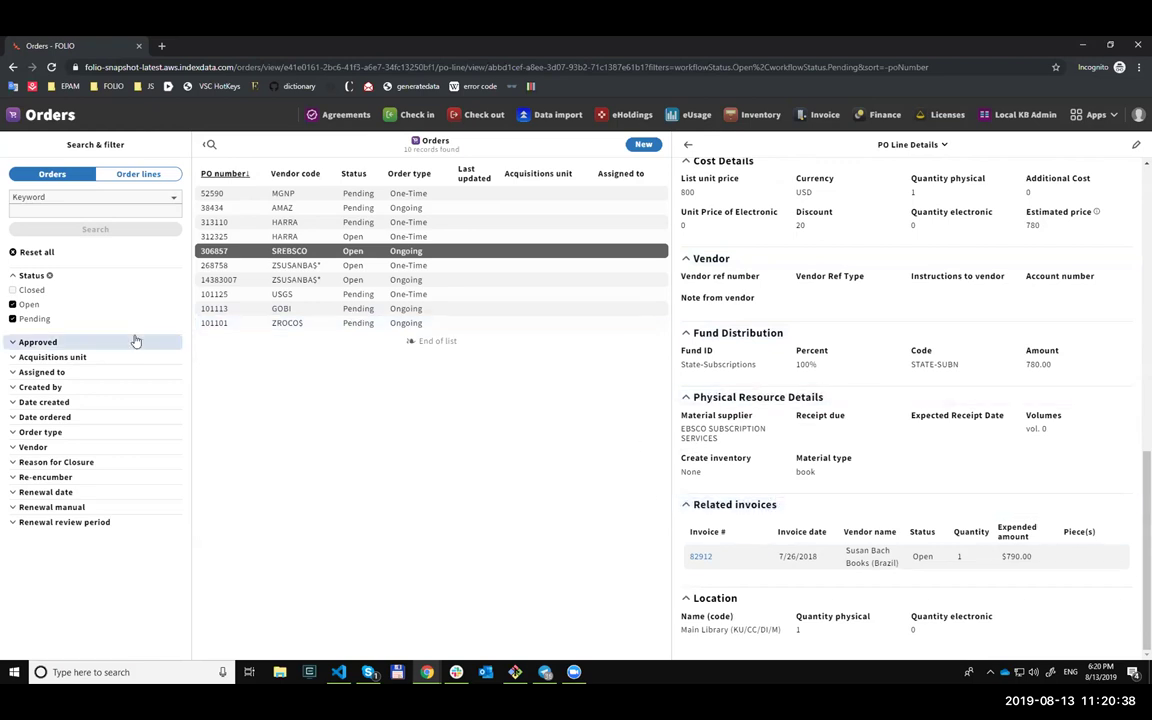
left_click(229, 309)
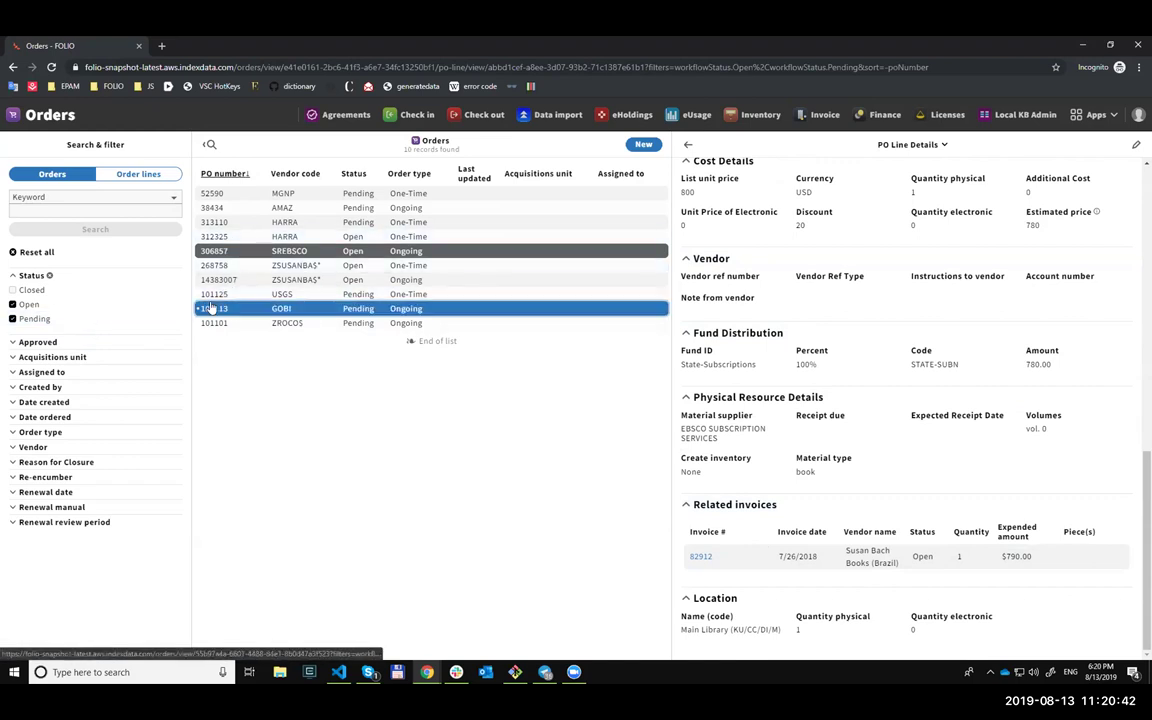
left_click(310, 295)
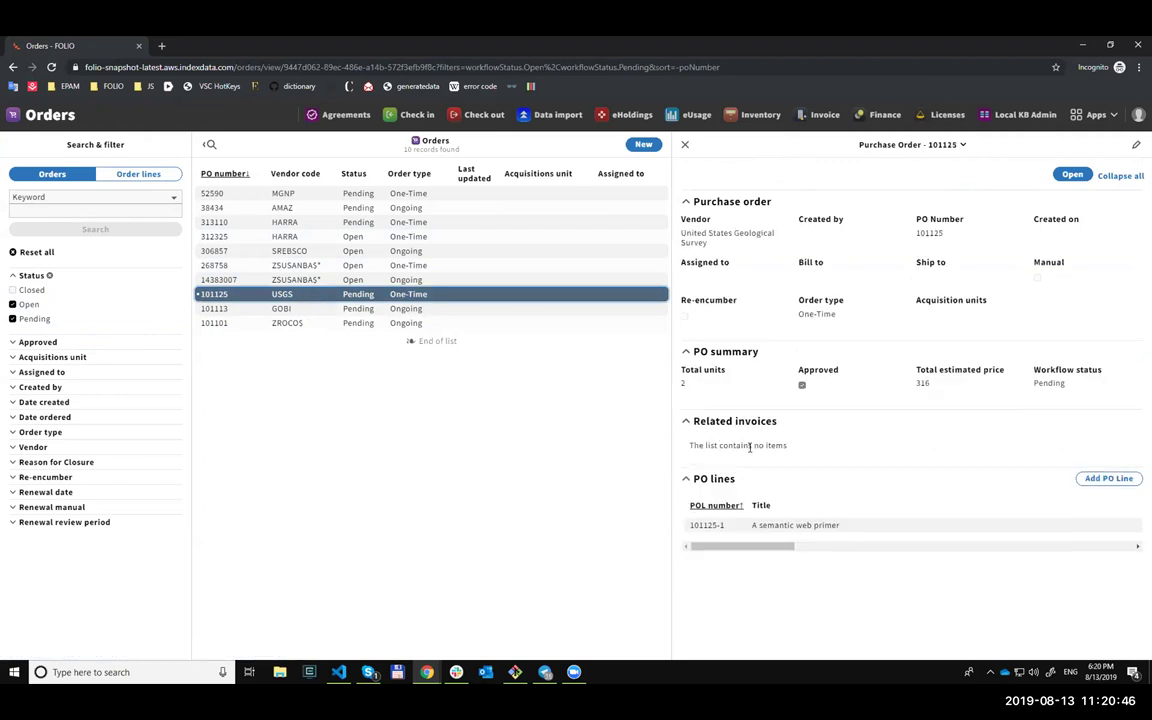
left_click_drag(689, 445, 834, 458)
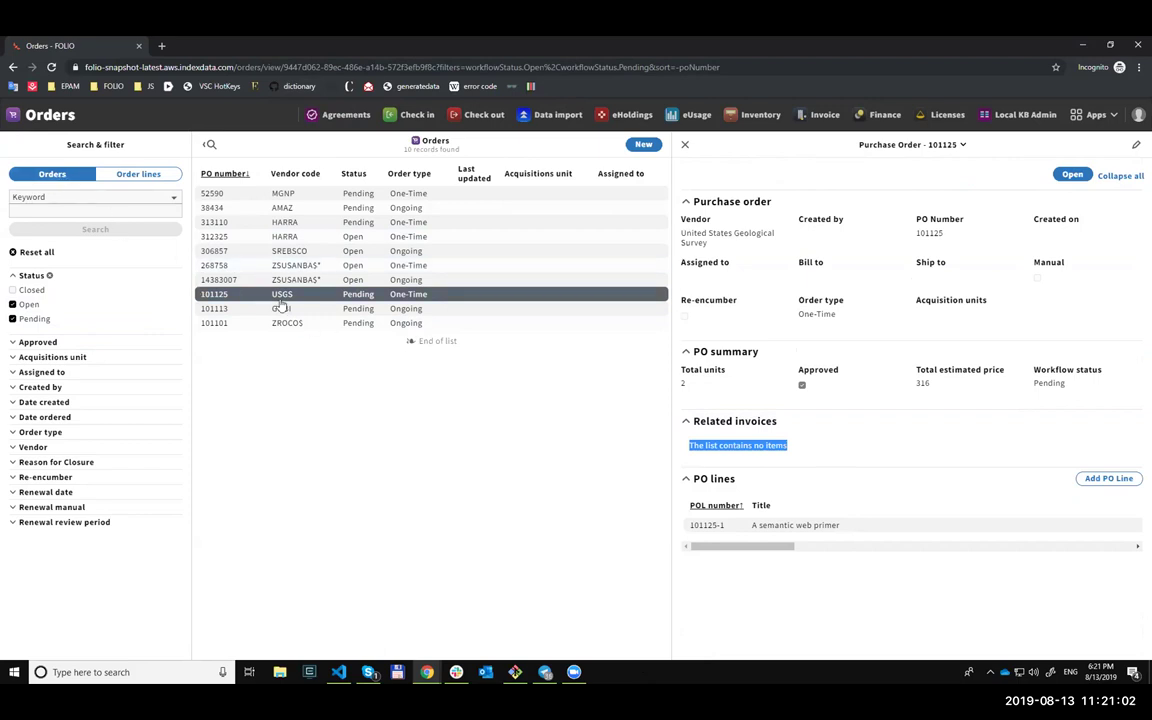
left_click(355, 280)
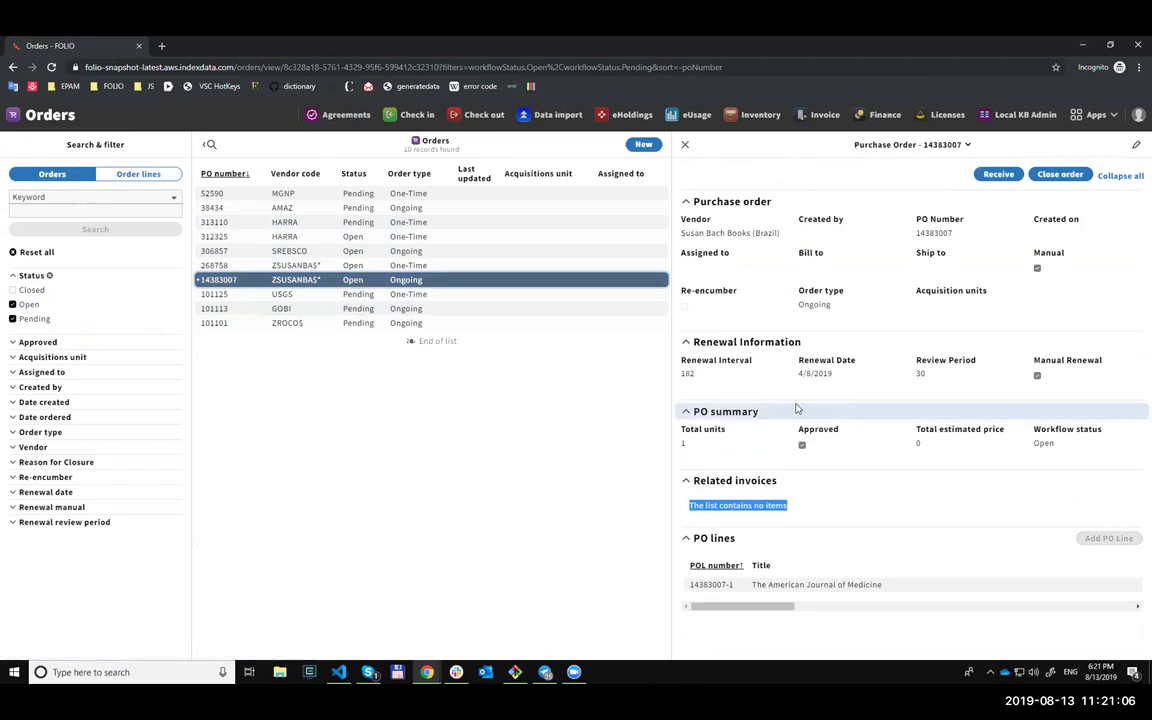
left_click(281, 310)
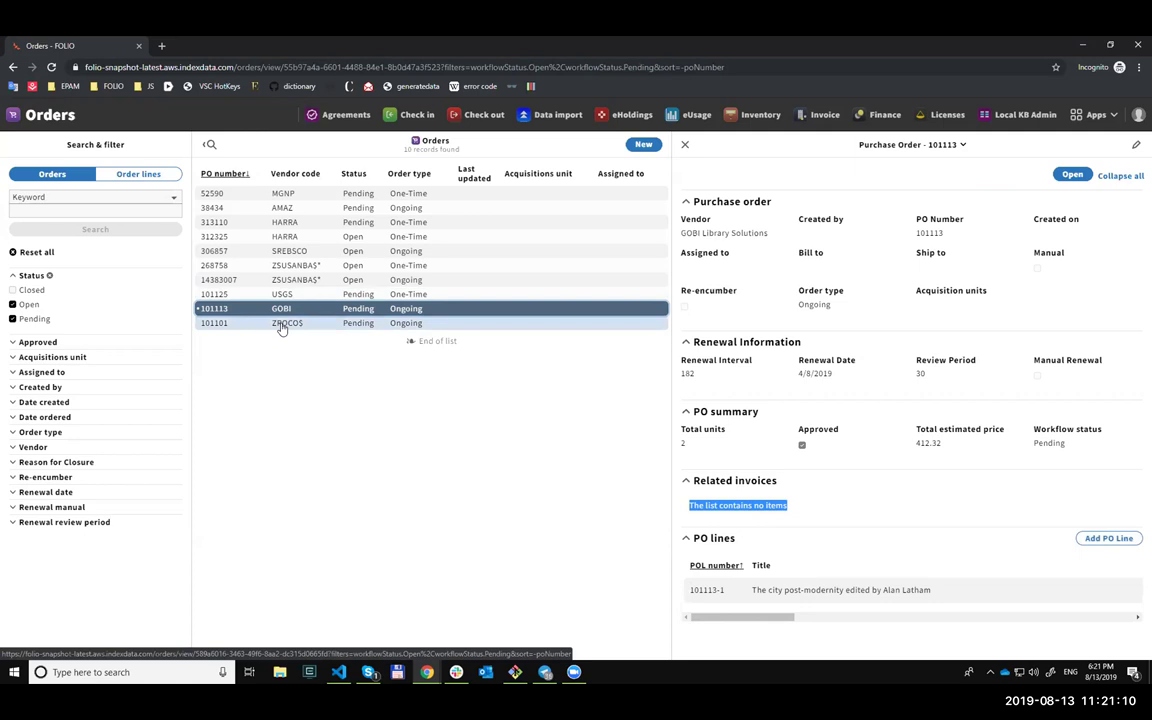
left_click(282, 325)
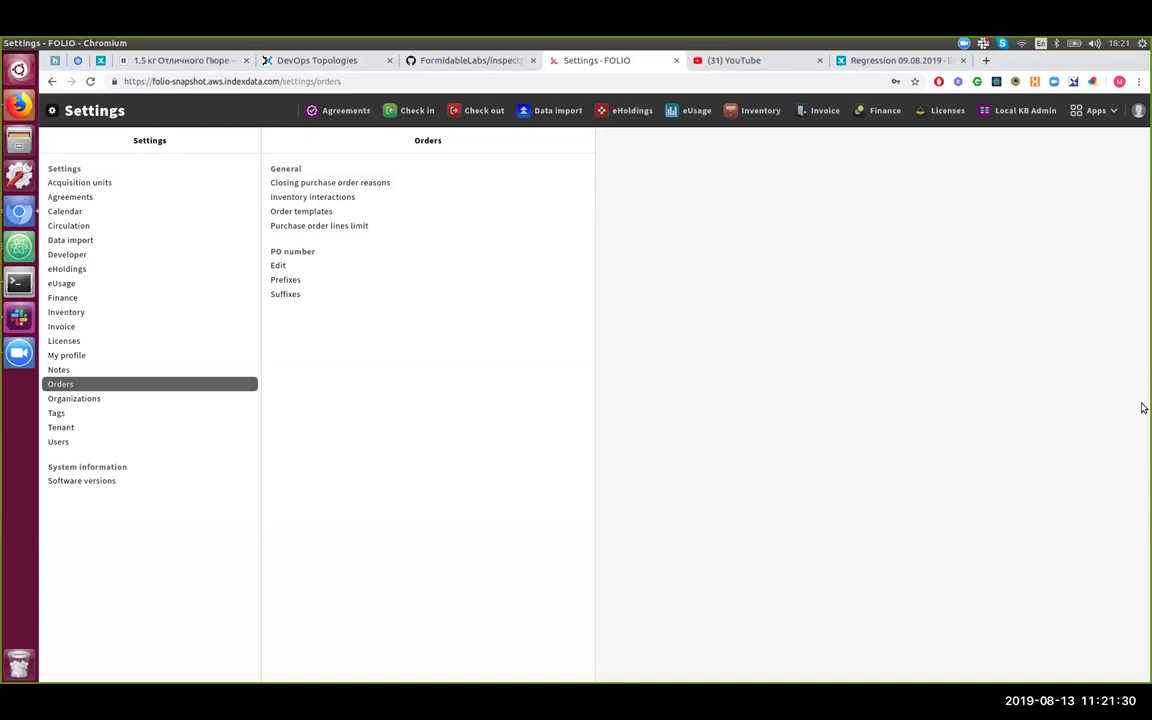
Step: Go to Acquisition units in the Settings list
left_click(112, 183)
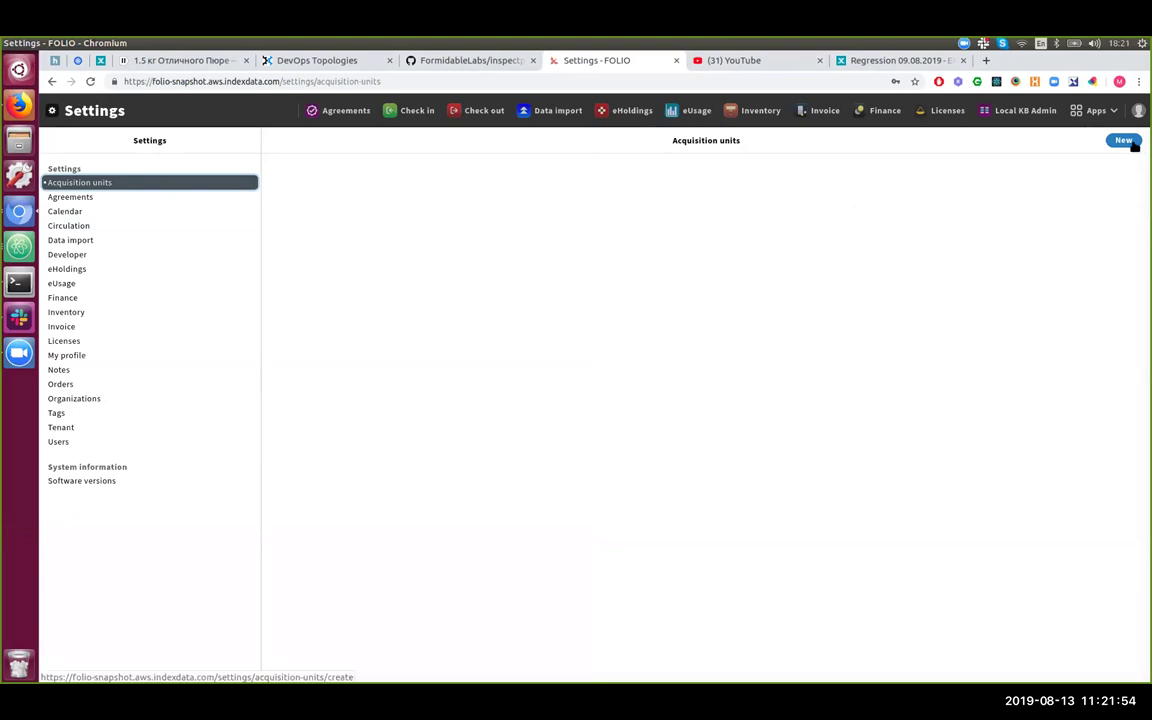
Step: Save acquisition unit 'Demo - create allowed' with Edit, Create and Delete restricted
left_click(1123, 141)
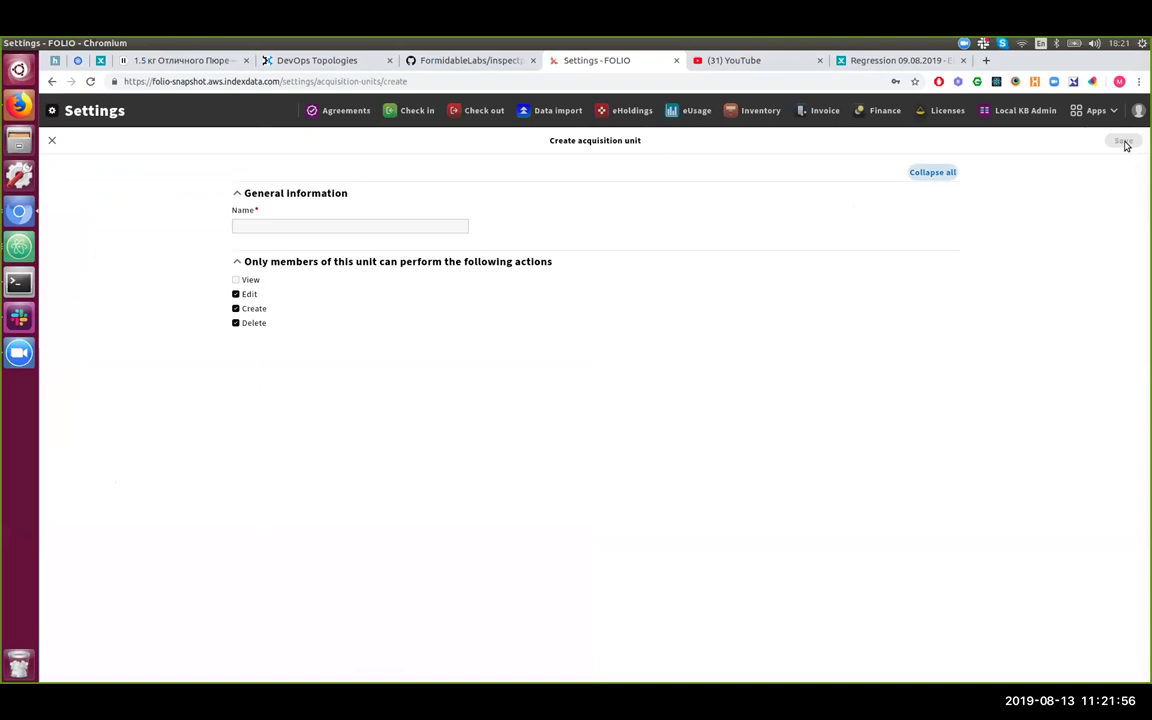
left_click(327, 224)
type("Demo ")
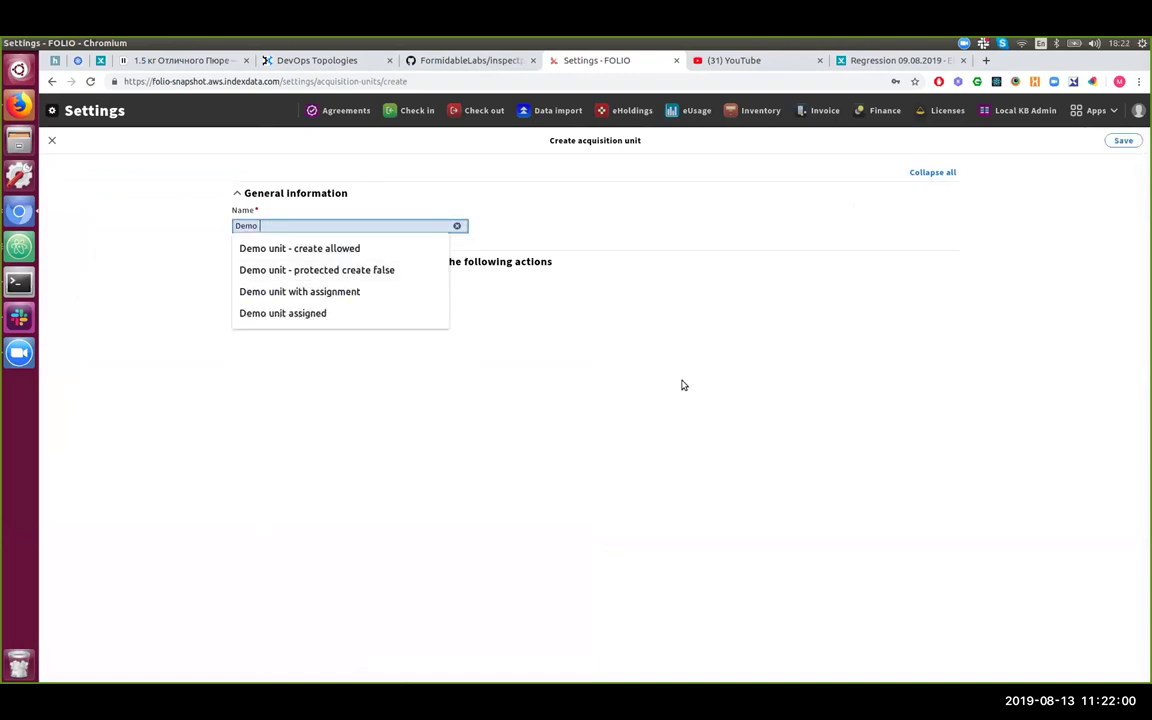
type("- create")
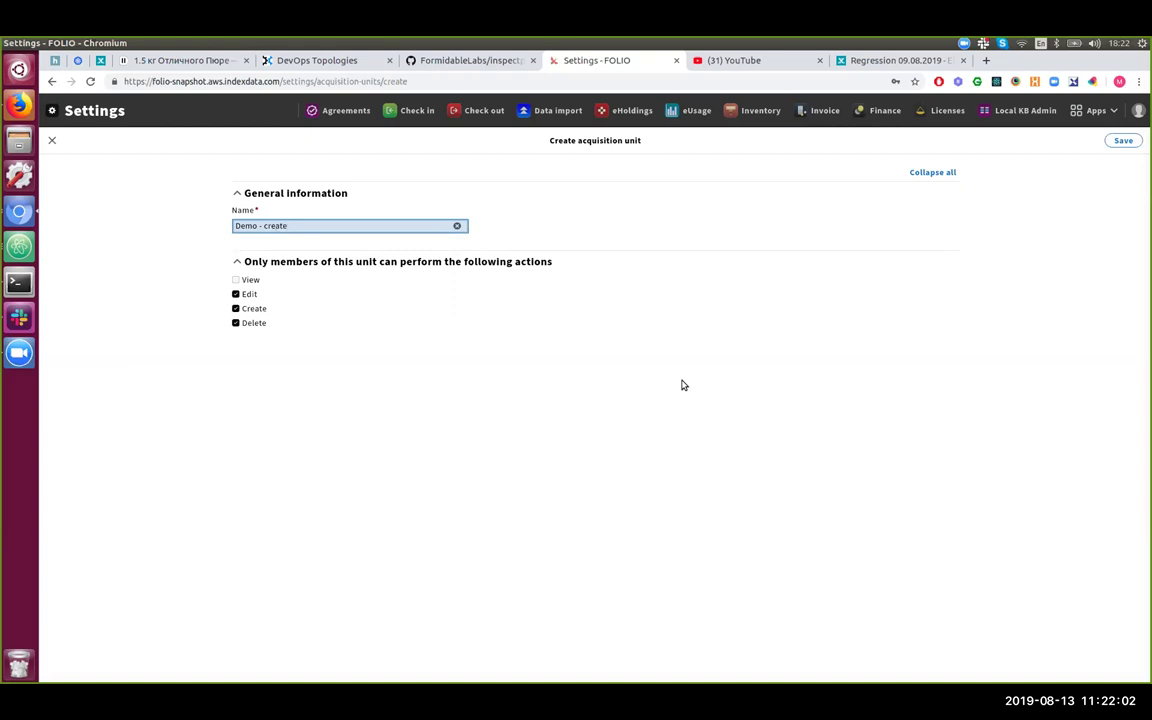
type(" false")
key("ctrl+BackSpace")
type("allowed")
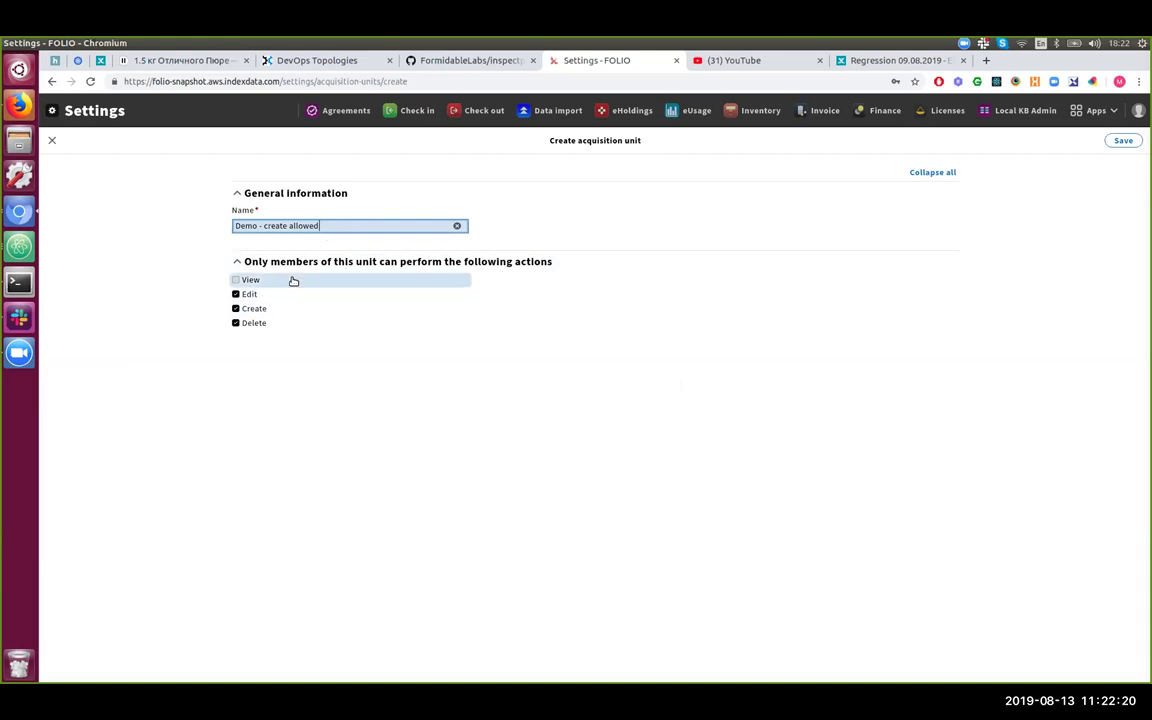
left_click(1123, 141)
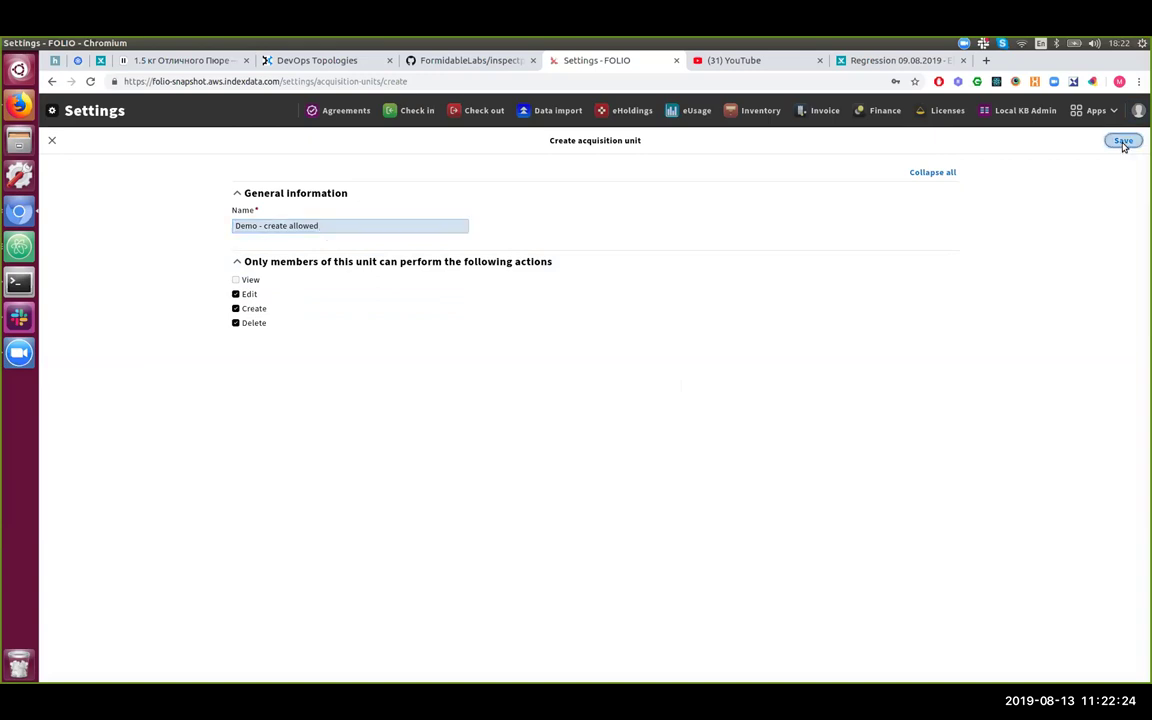
left_click(976, 141)
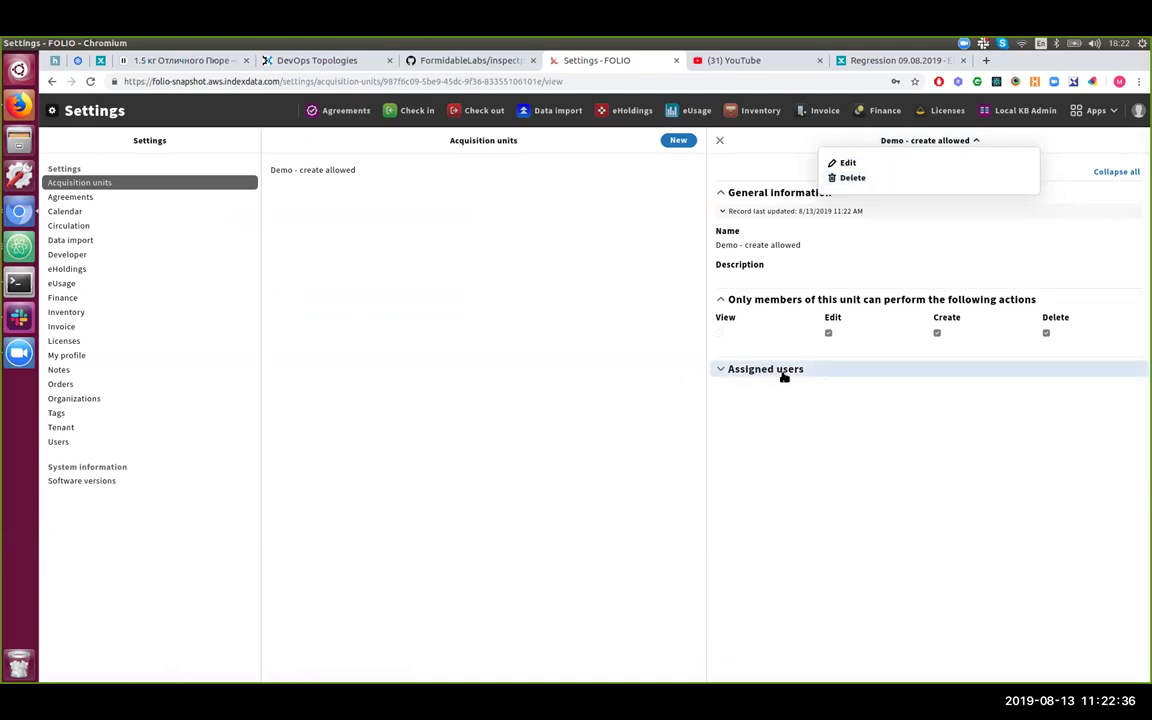
Step: Edit 'Demo - create allowed' to uncheck the Create restriction and save
left_click(880, 163)
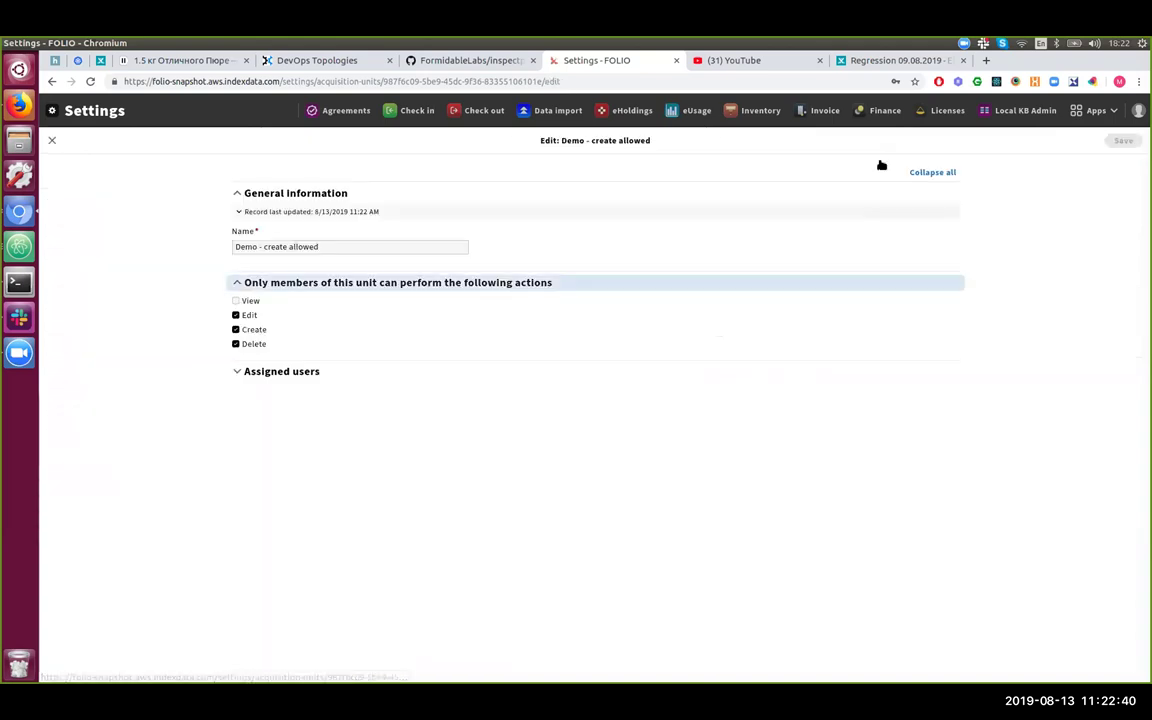
left_click(274, 332)
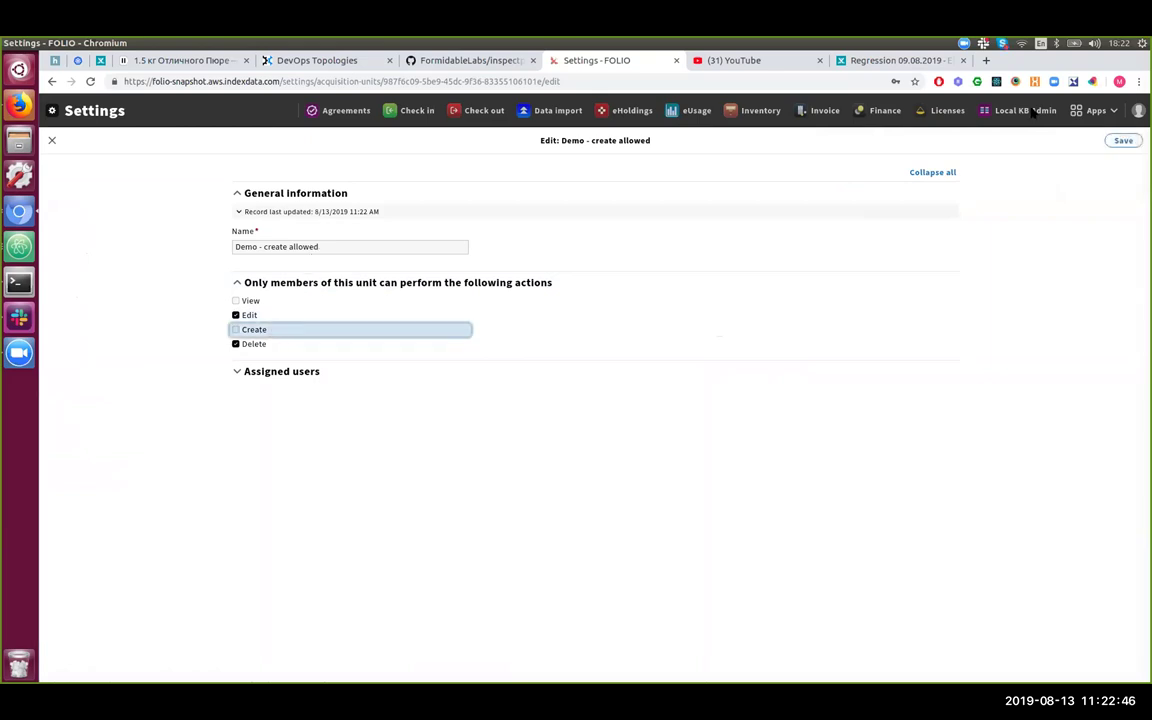
left_click(1120, 142)
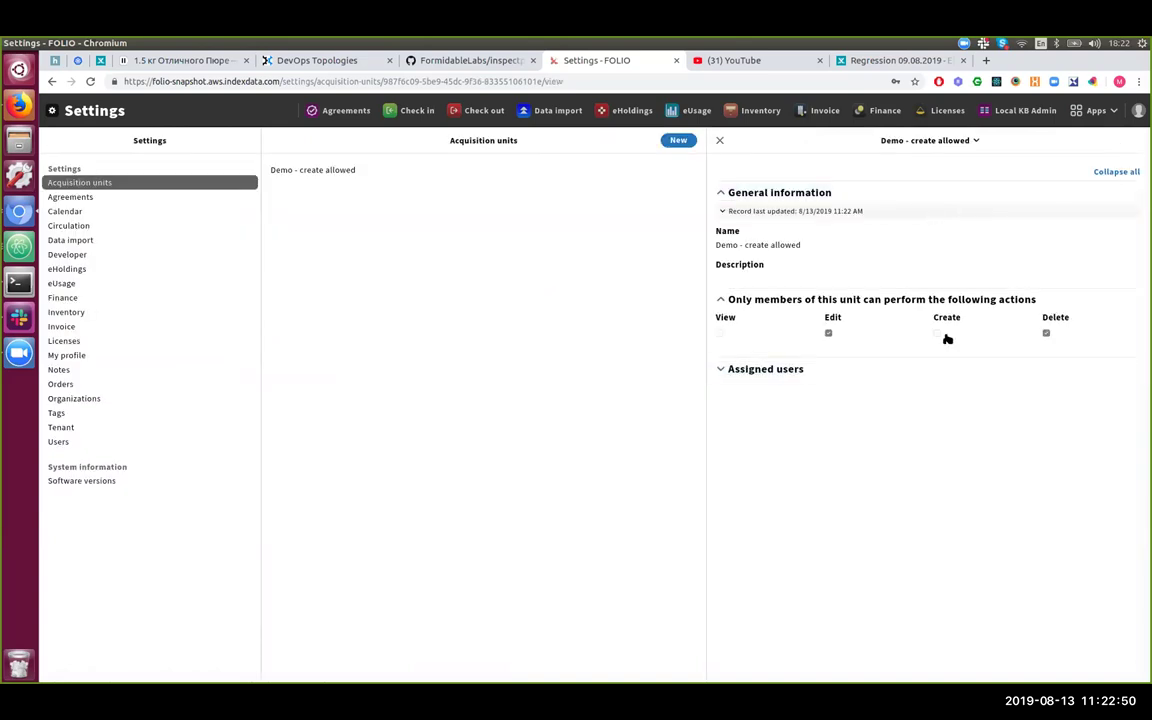
Step: Create and save acquisition unit 'Demo unit - assignments', adapting a suggested name
left_click(677, 141)
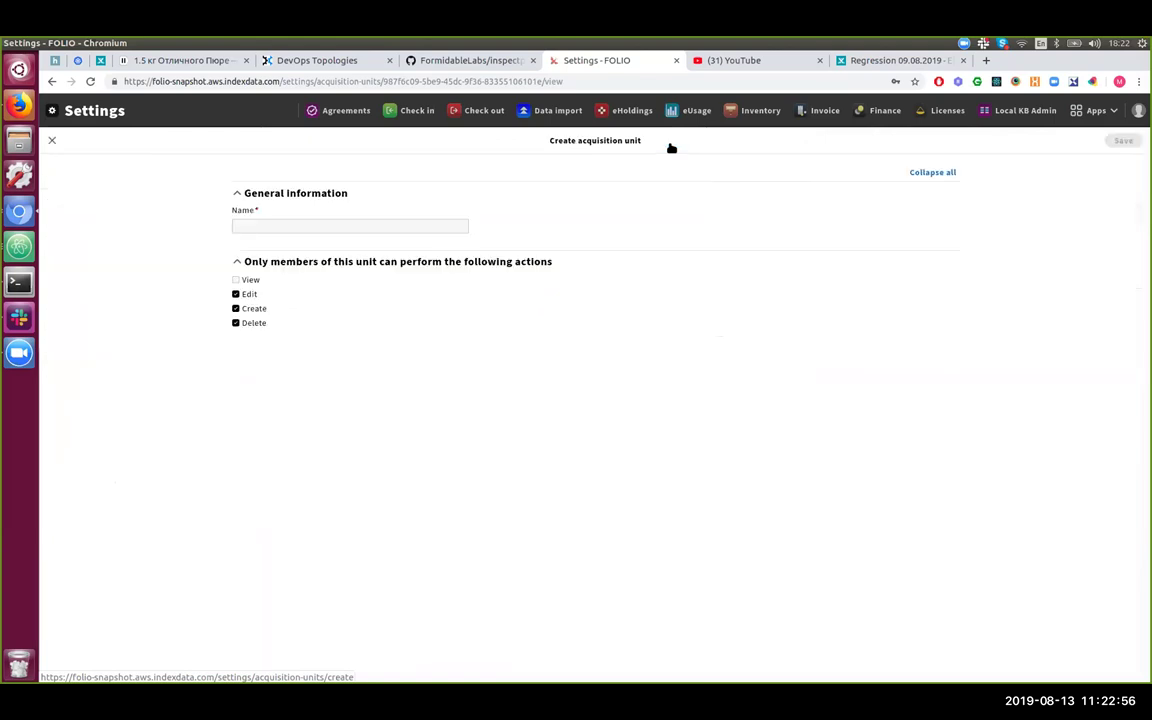
left_click(423, 229)
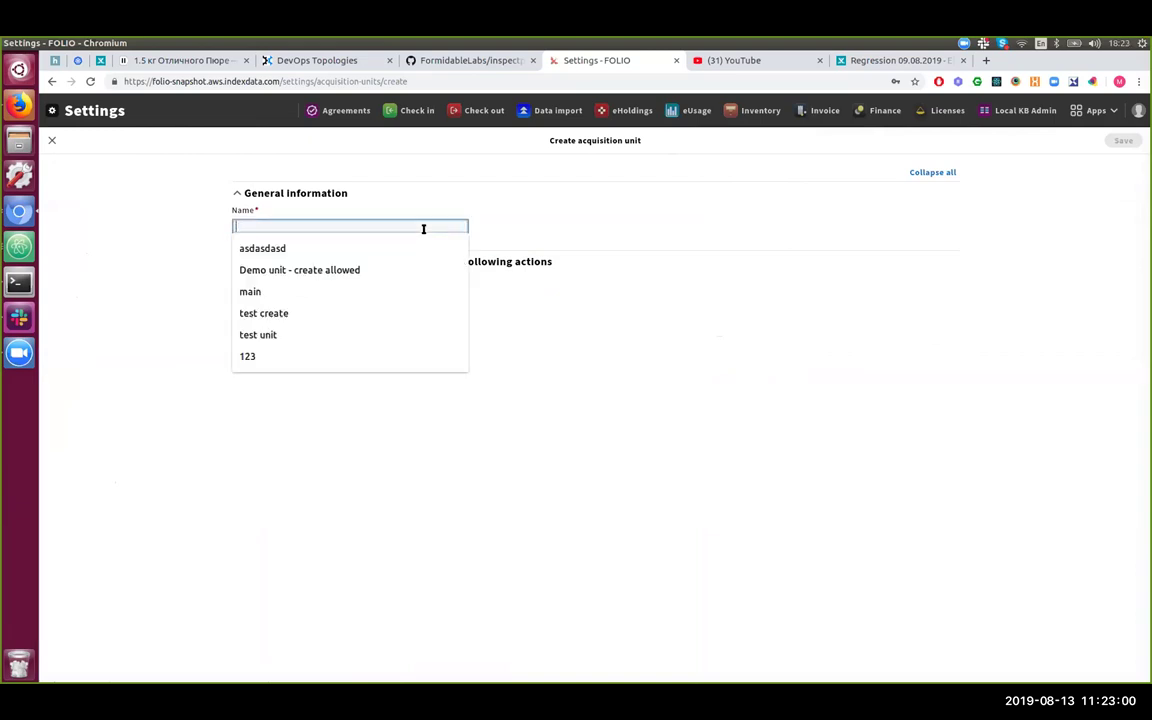
left_click(389, 275)
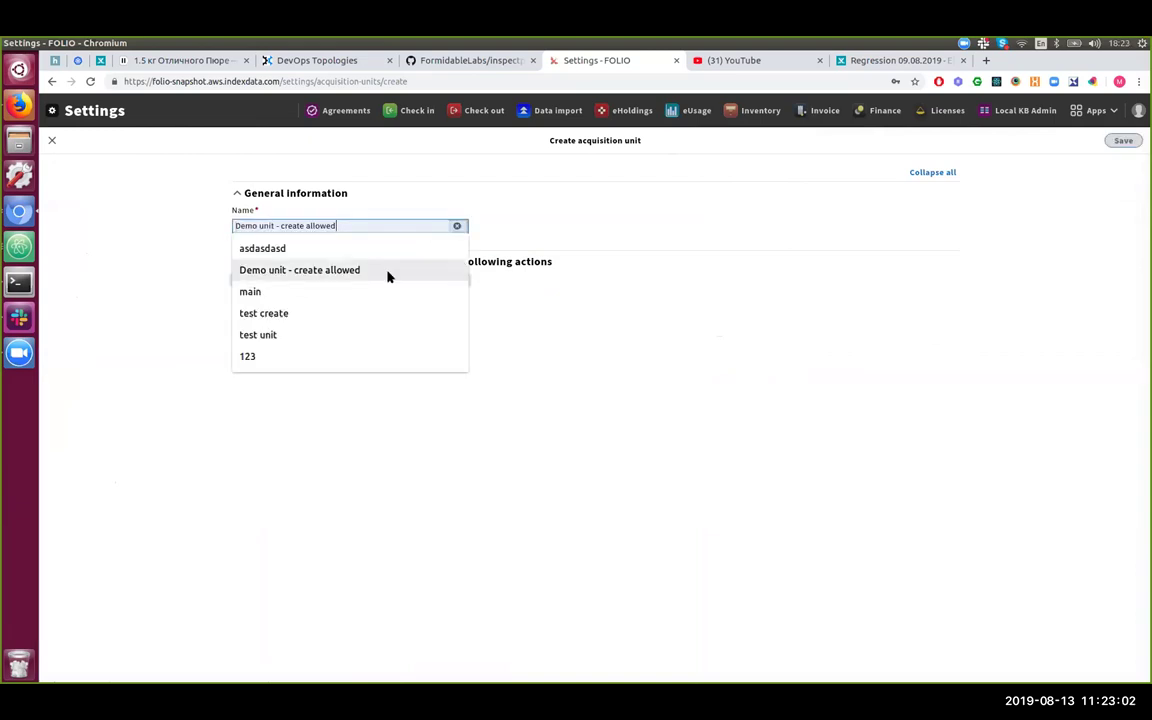
key("ctrl+shift+Left")
key("ctrl+shift+Left")
key("BackSpace")
type("assignments")
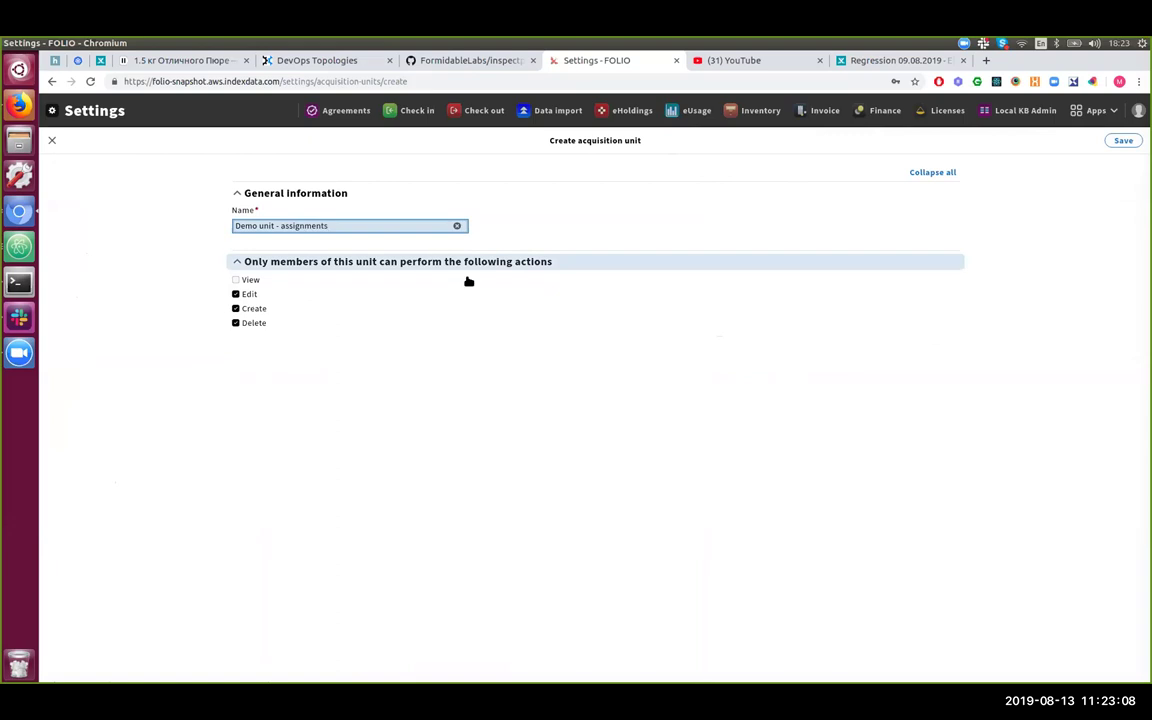
left_click(1122, 140)
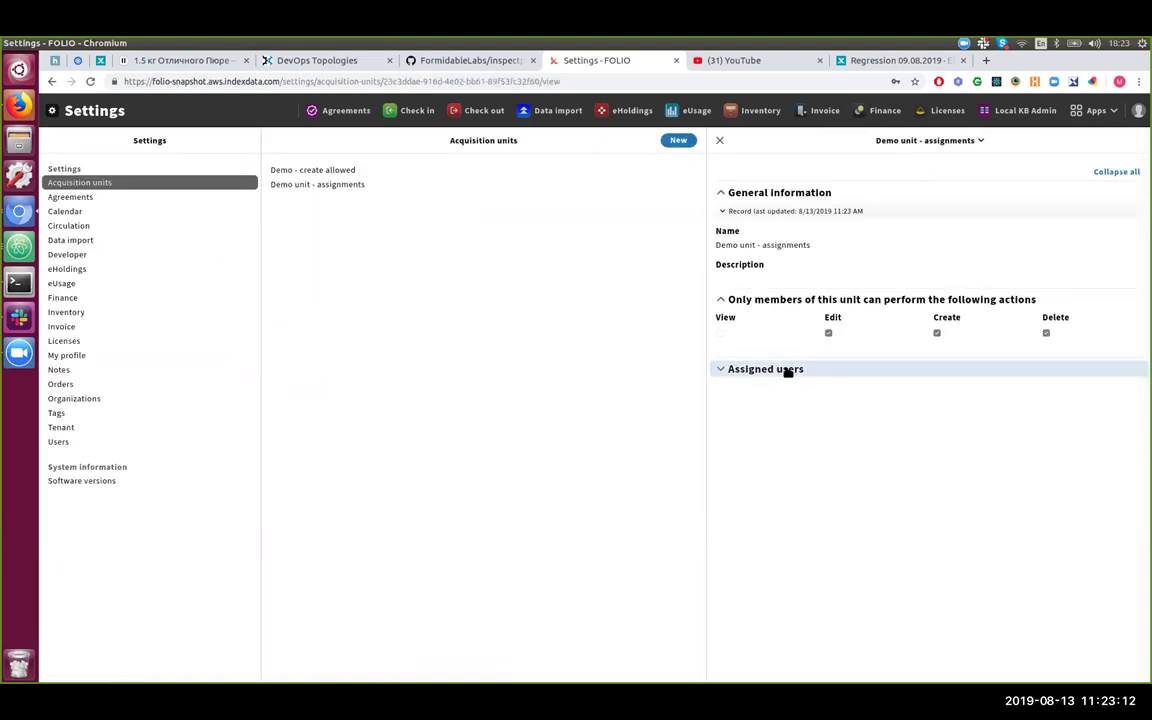
Step: Search users for 'test' and assign the orders test user to the unit
left_click(788, 370)
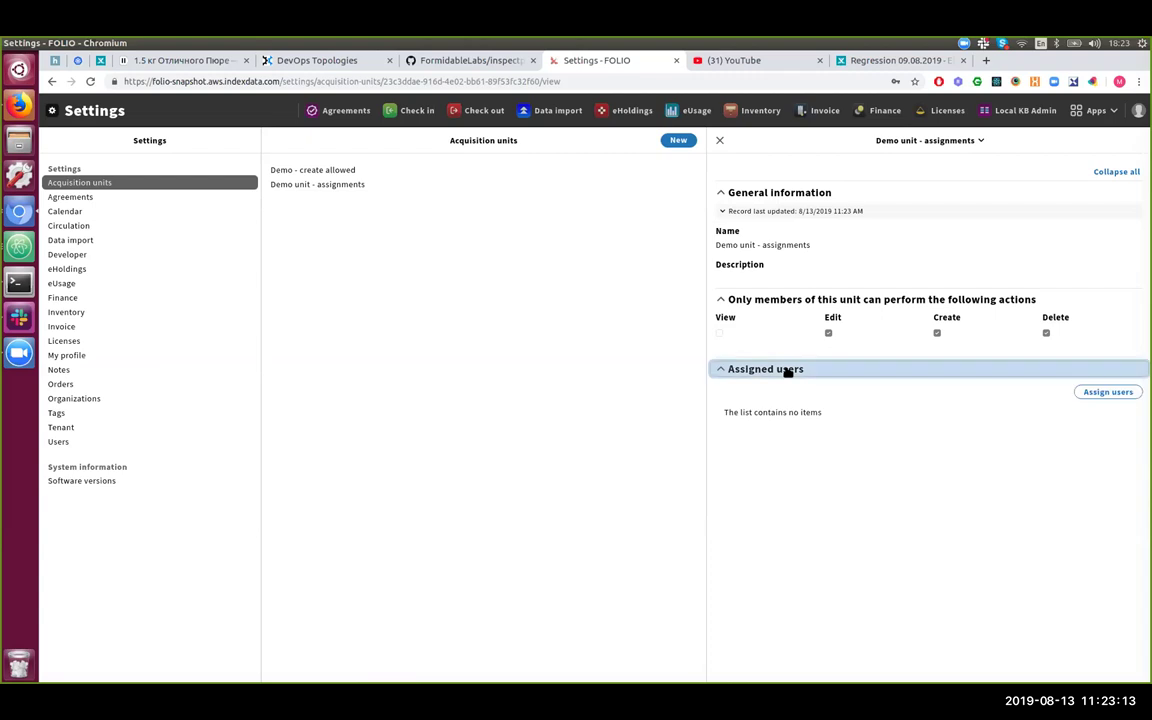
left_click(1107, 391)
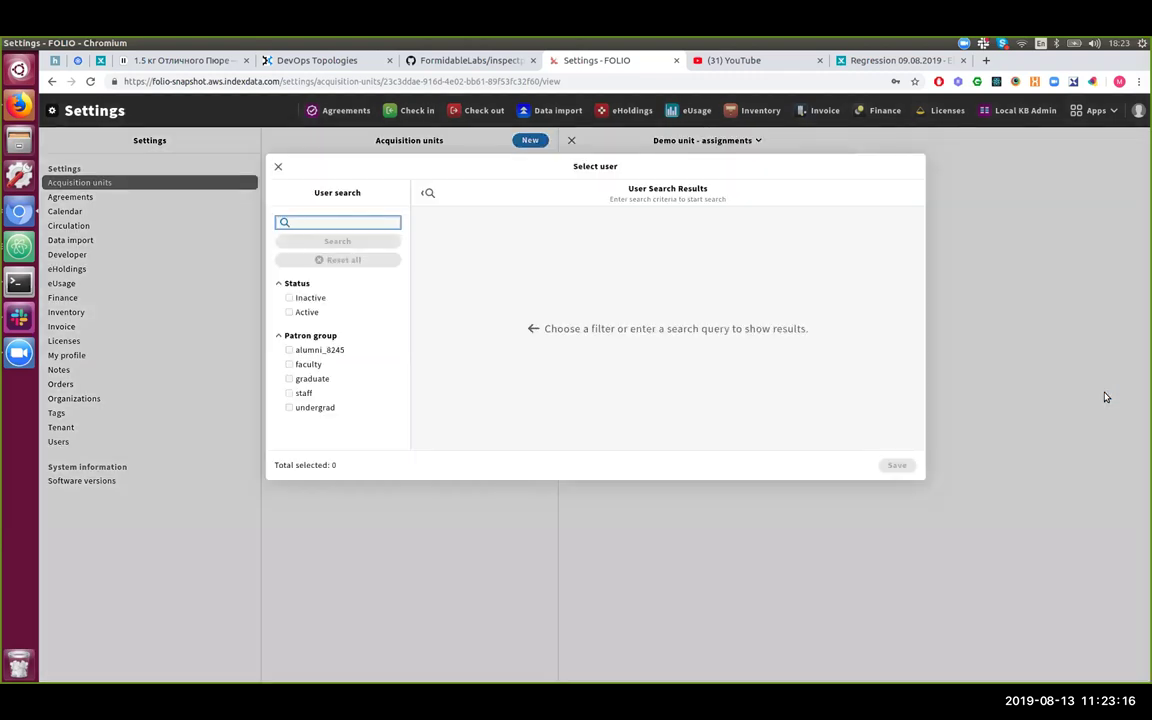
type("test")
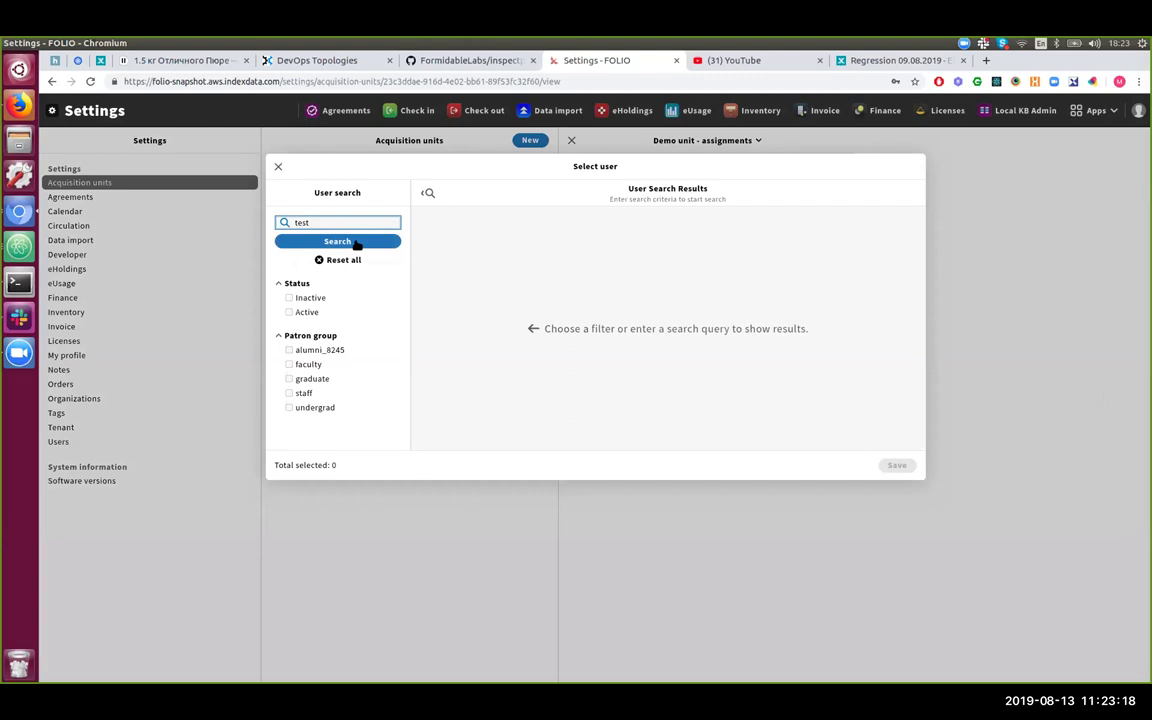
left_click(356, 242)
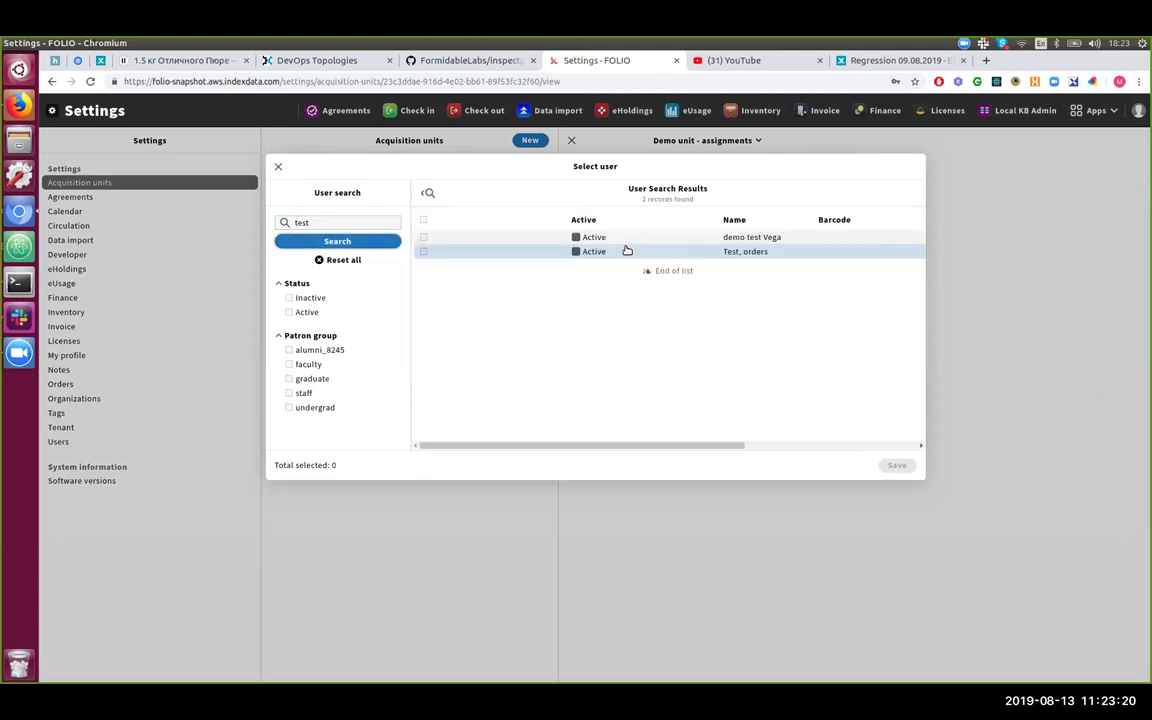
left_click(424, 252)
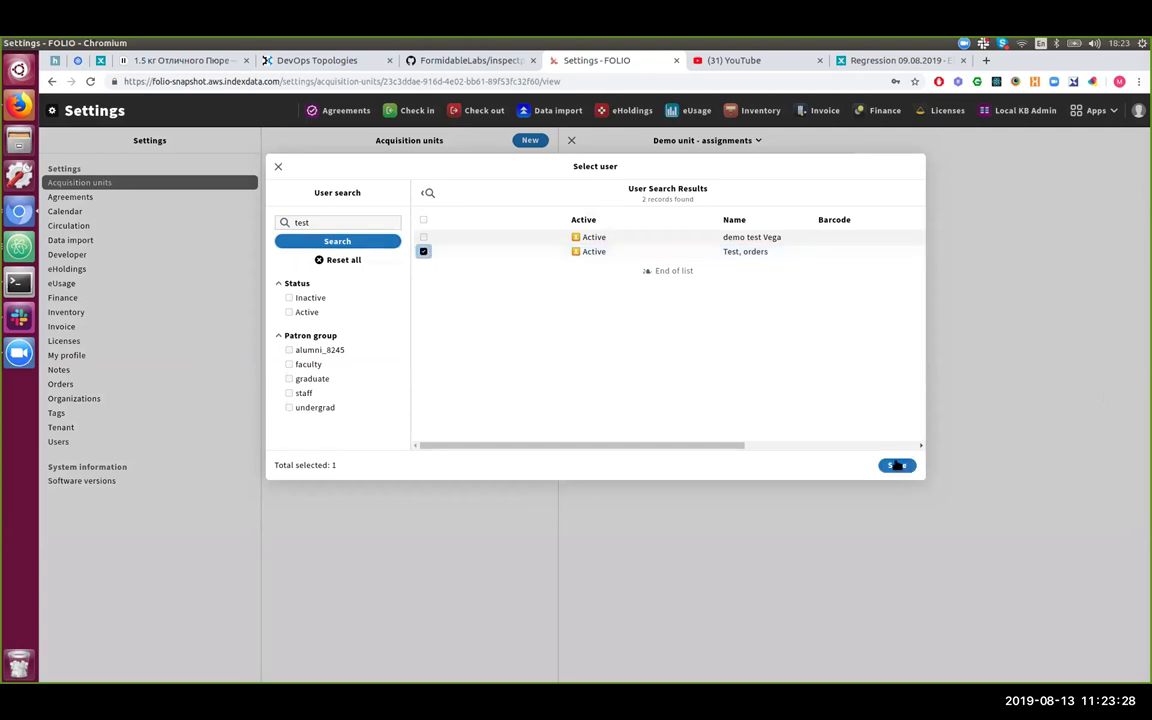
left_click(897, 466)
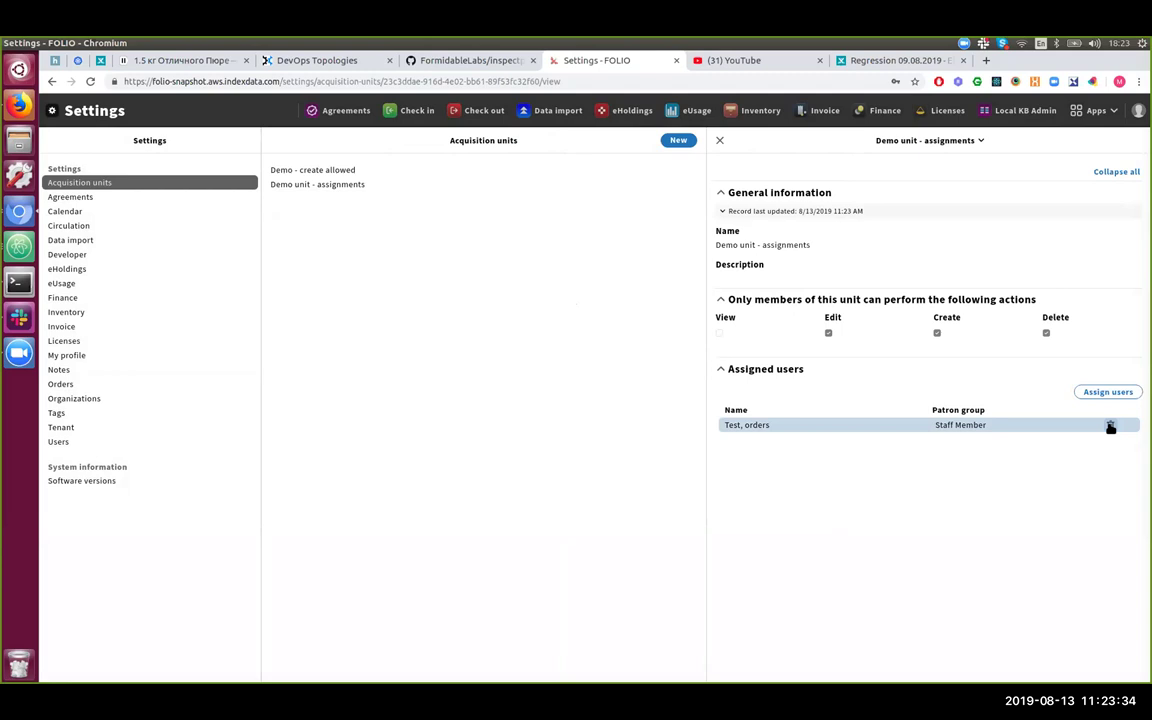
Step: Check the unit's actions and edit form with Assigned users expanded, then close without saving
left_click(910, 140)
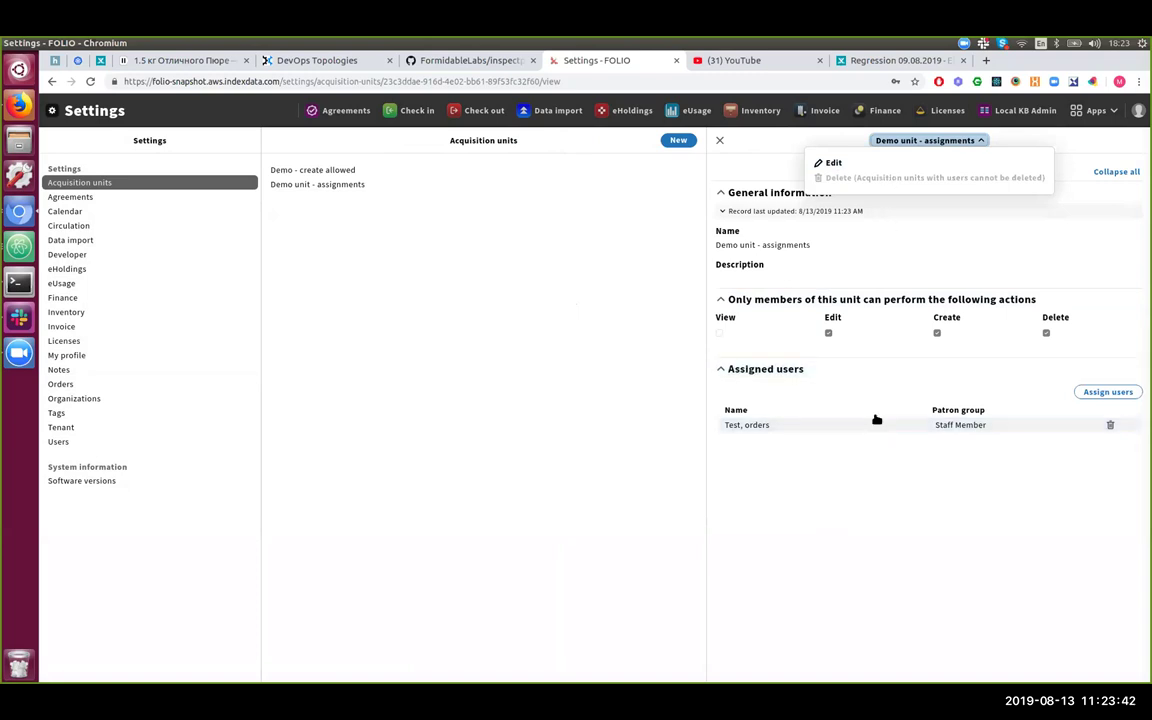
left_click(890, 510)
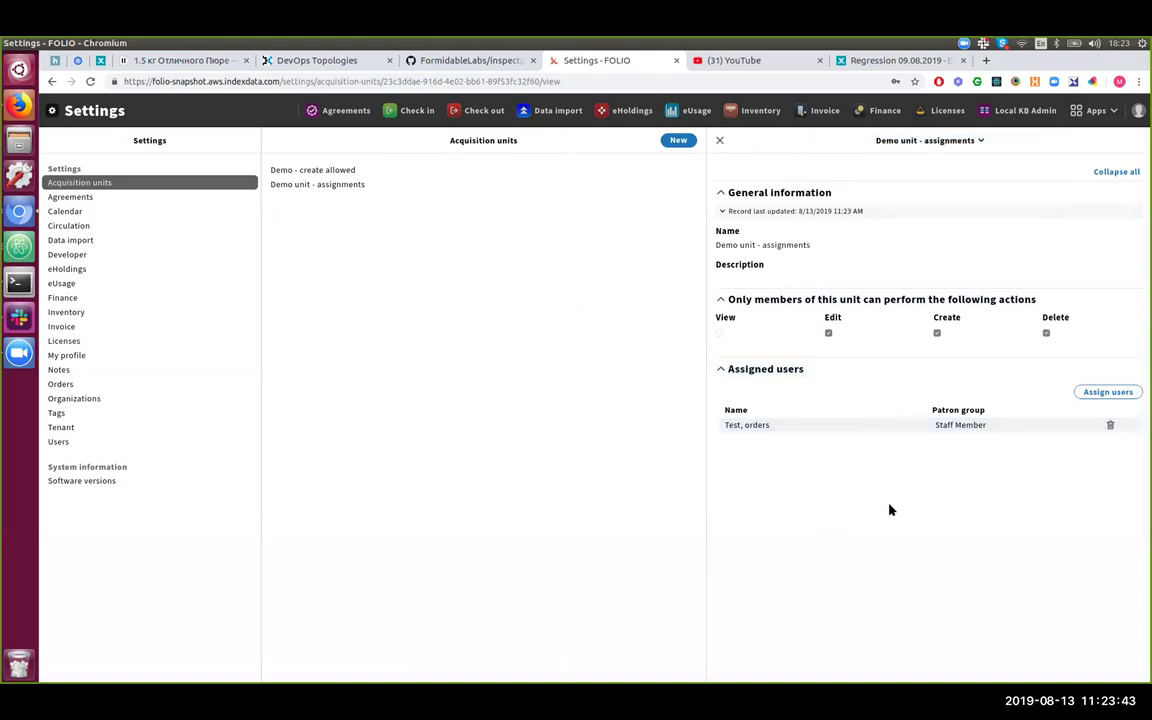
left_click(905, 143)
left_click(880, 168)
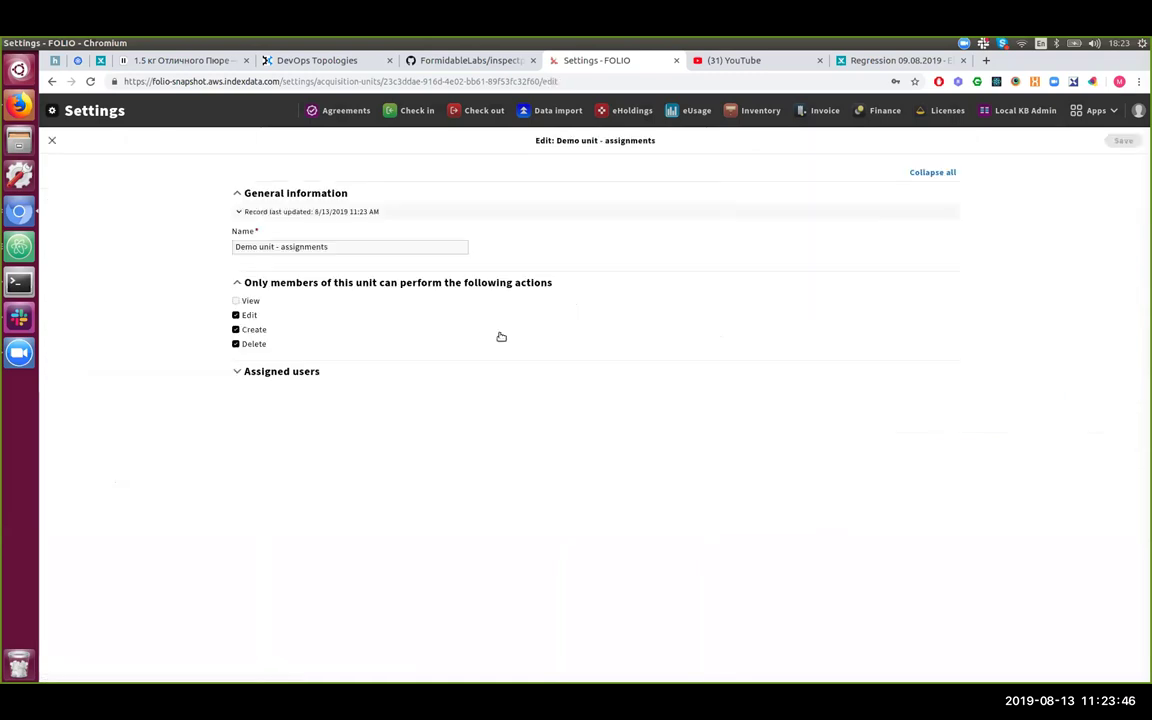
left_click(352, 374)
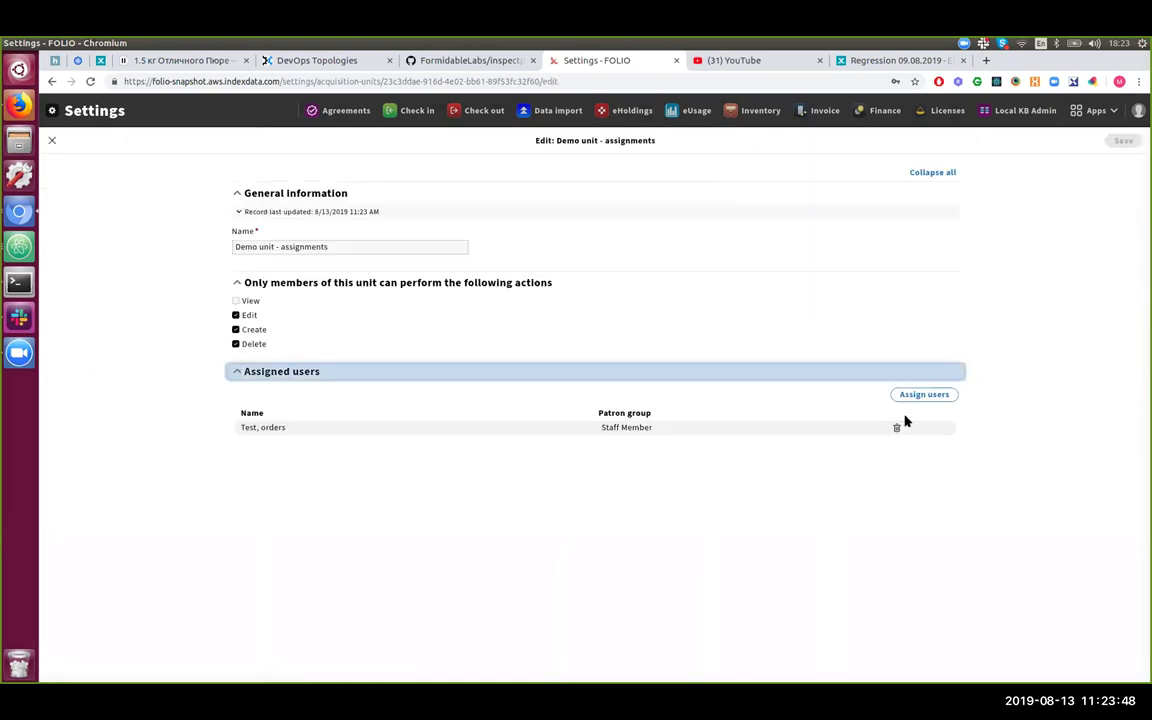
left_click(52, 140)
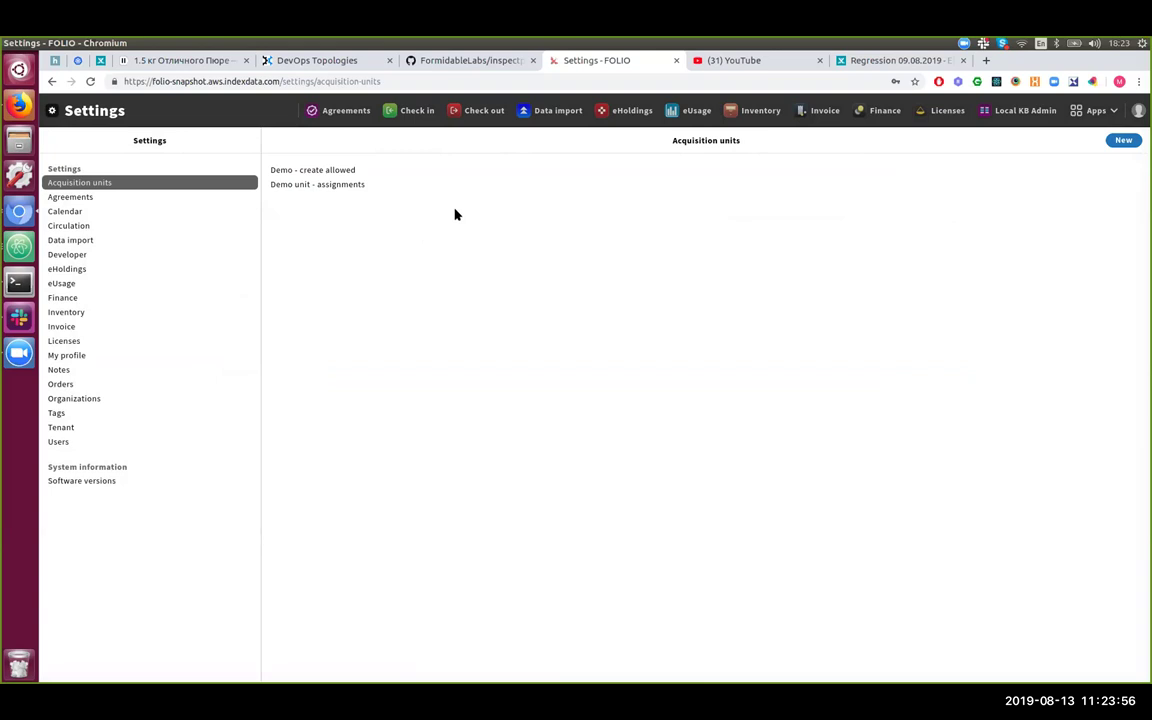
Step: In the incognito window, sign in with the saved test username and password, then launch Orders
left_click(19, 211)
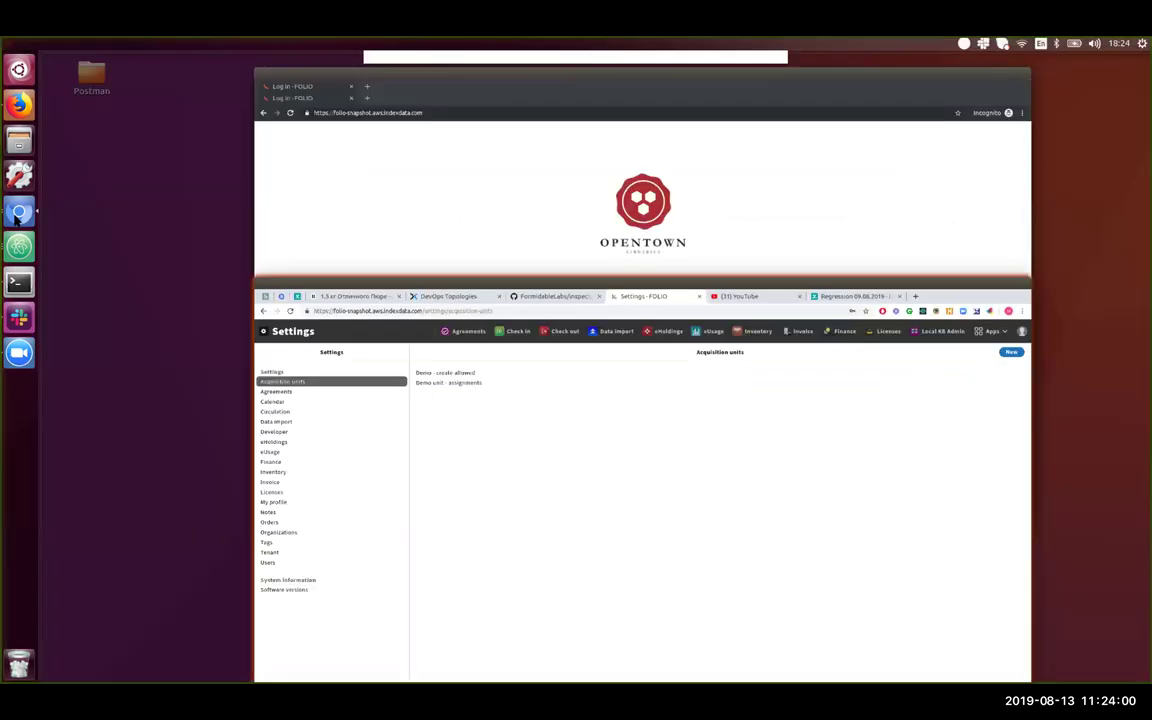
left_click(620, 197)
left_click(525, 422)
key("Down")
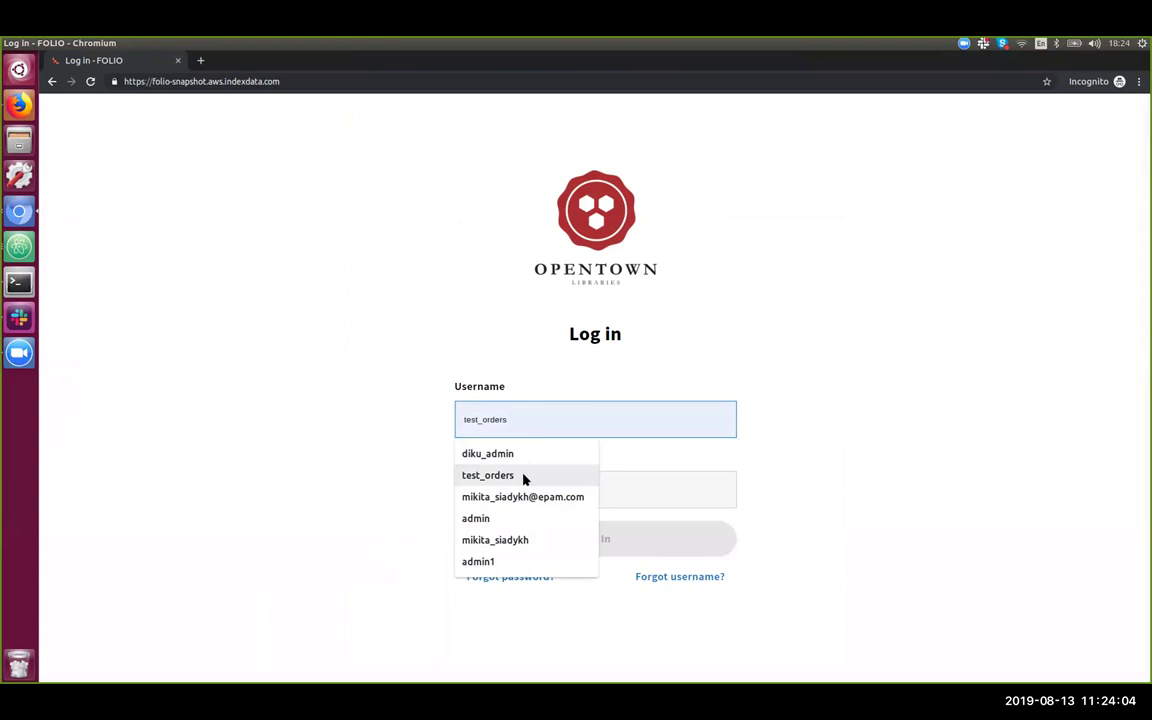
left_click(523, 478)
left_click(559, 494)
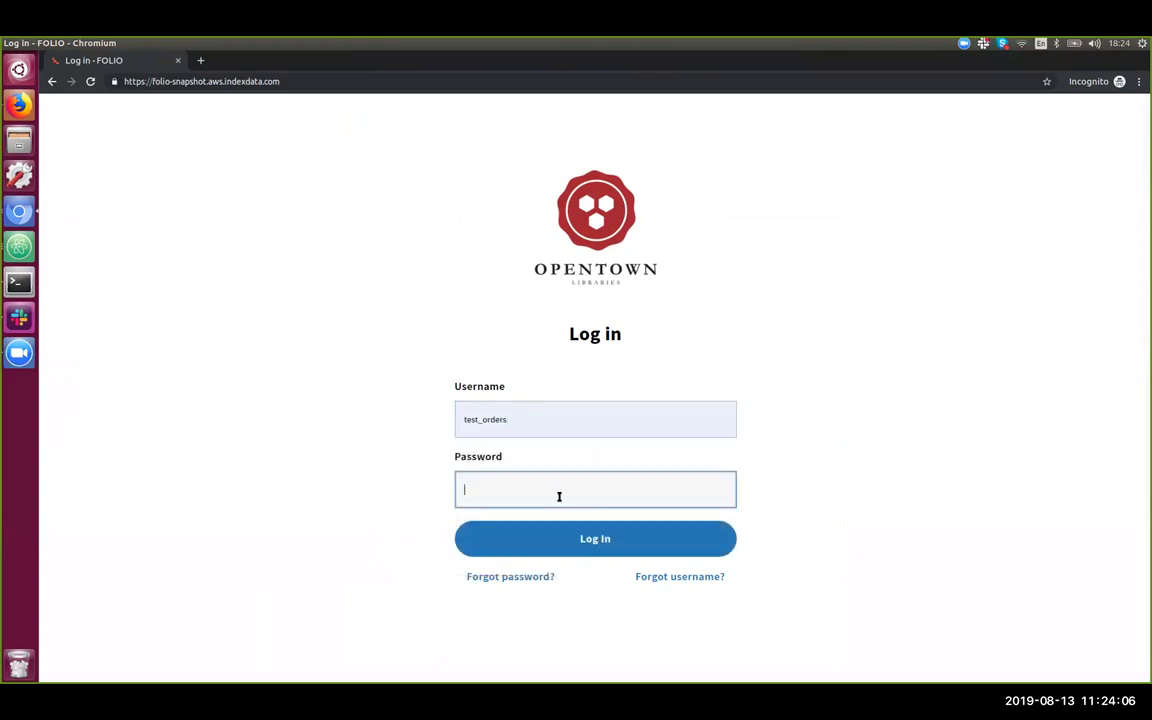
type("••••••")
key("Return")
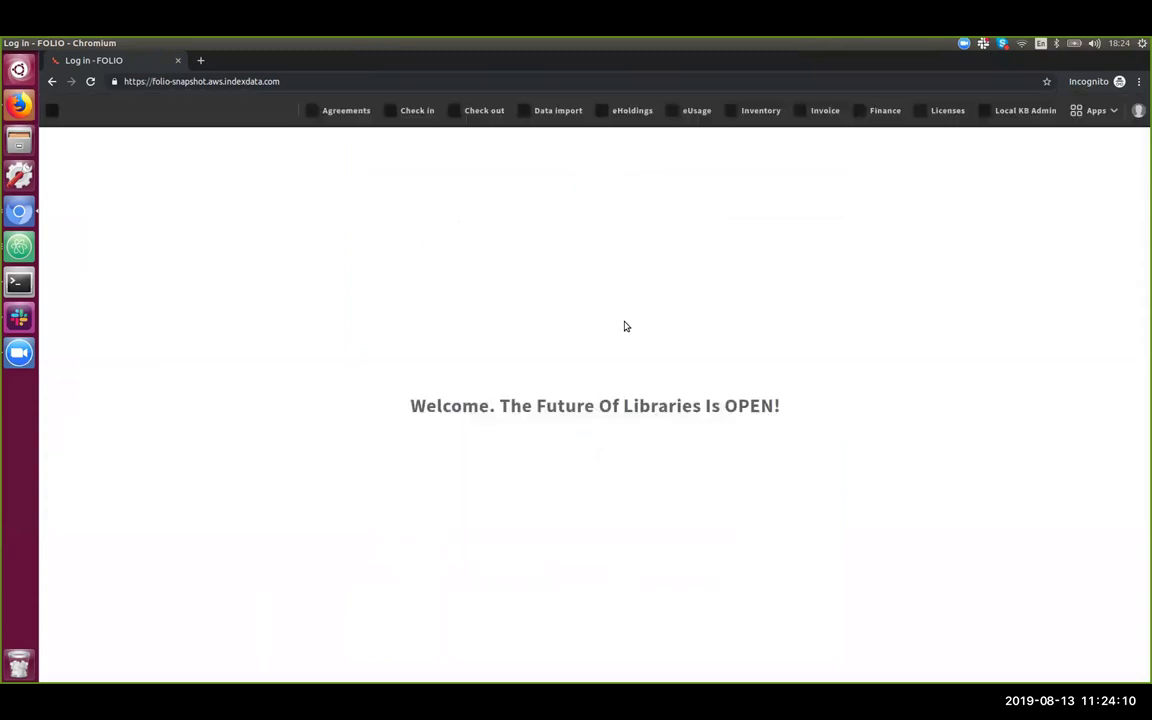
left_click(1096, 110)
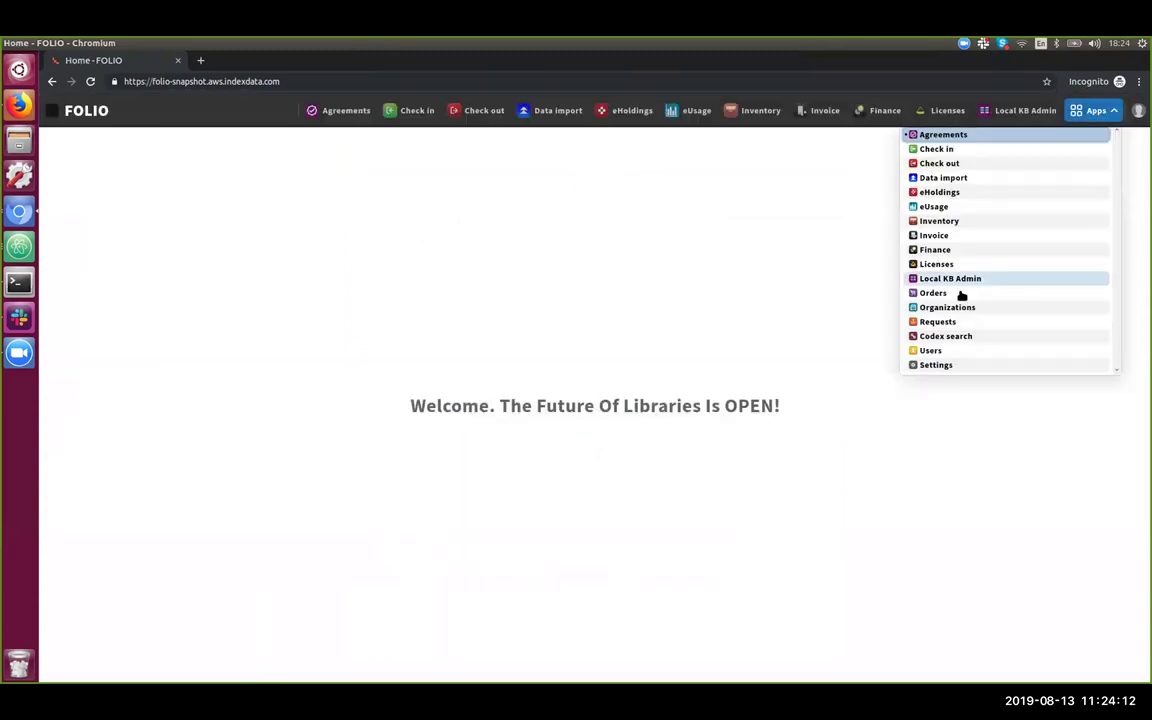
left_click(932, 294)
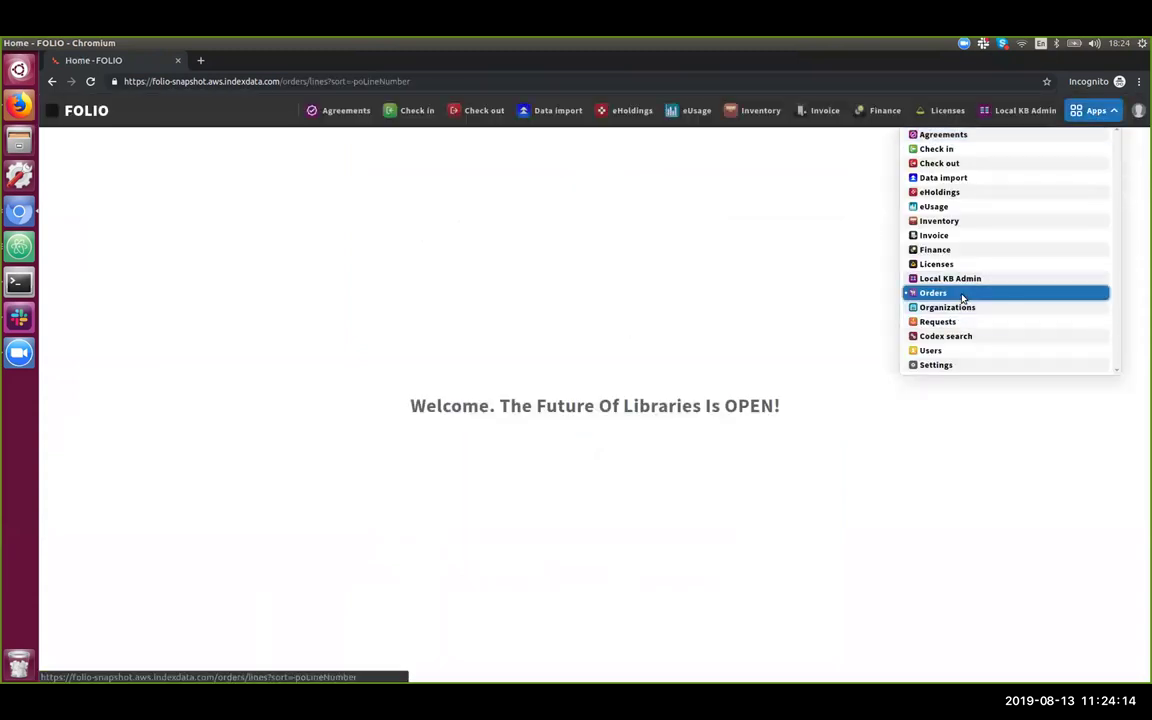
Step: Start a new purchase order with acquisition units Demo - create allowed and Demo unit - assignments
left_click(95, 169)
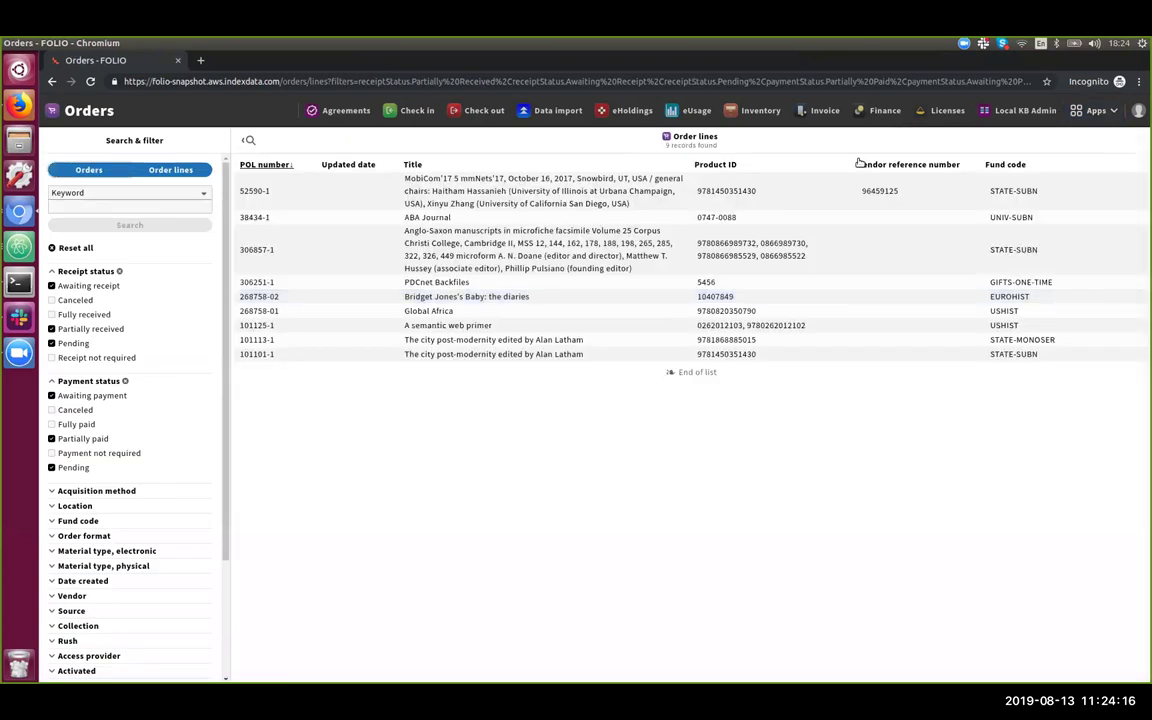
left_click(1122, 140)
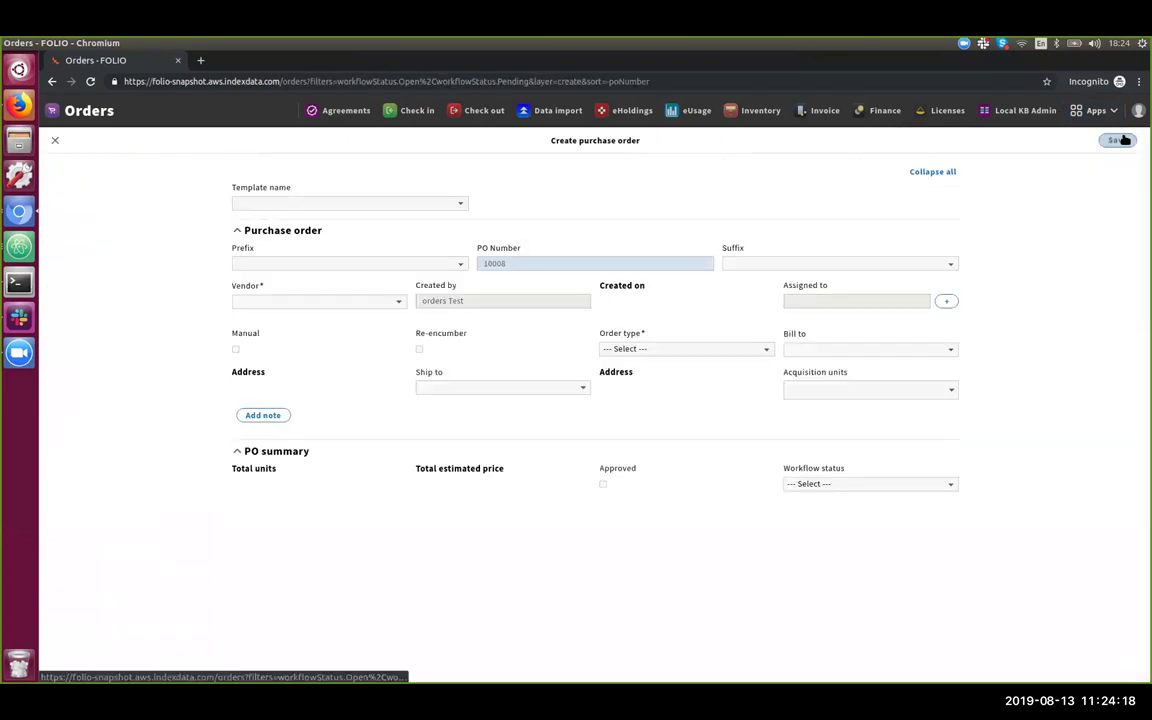
left_click(876, 389)
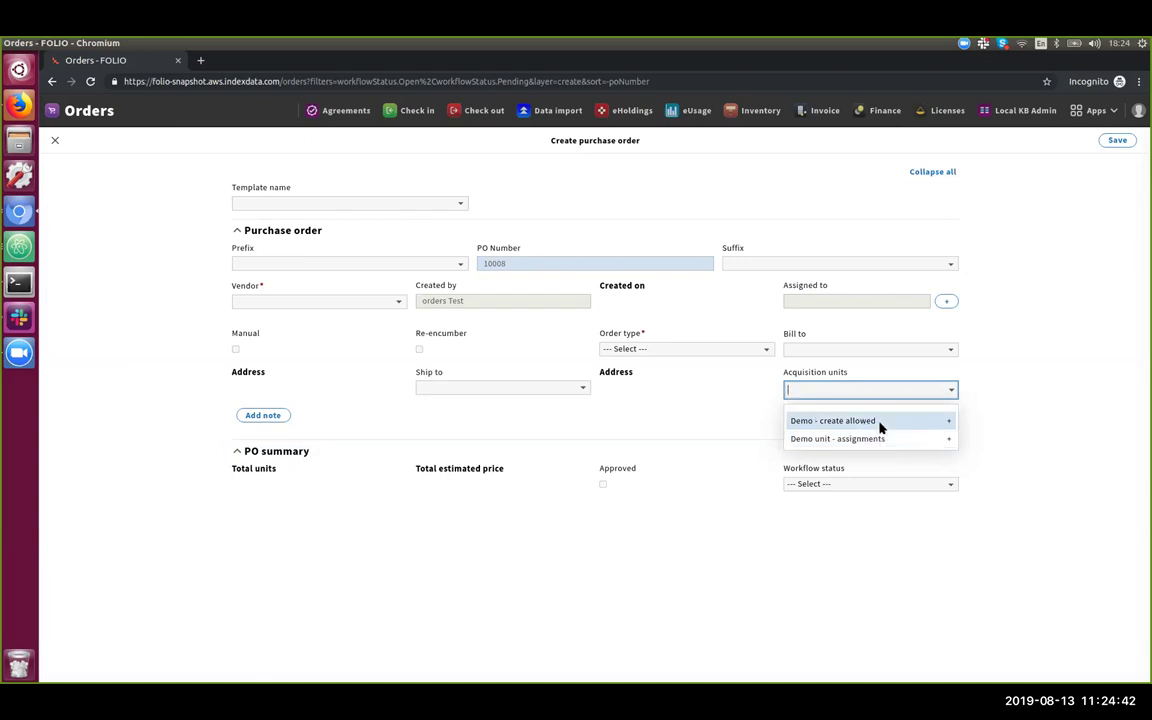
left_click(880, 424)
left_click(870, 446)
left_click(1047, 401)
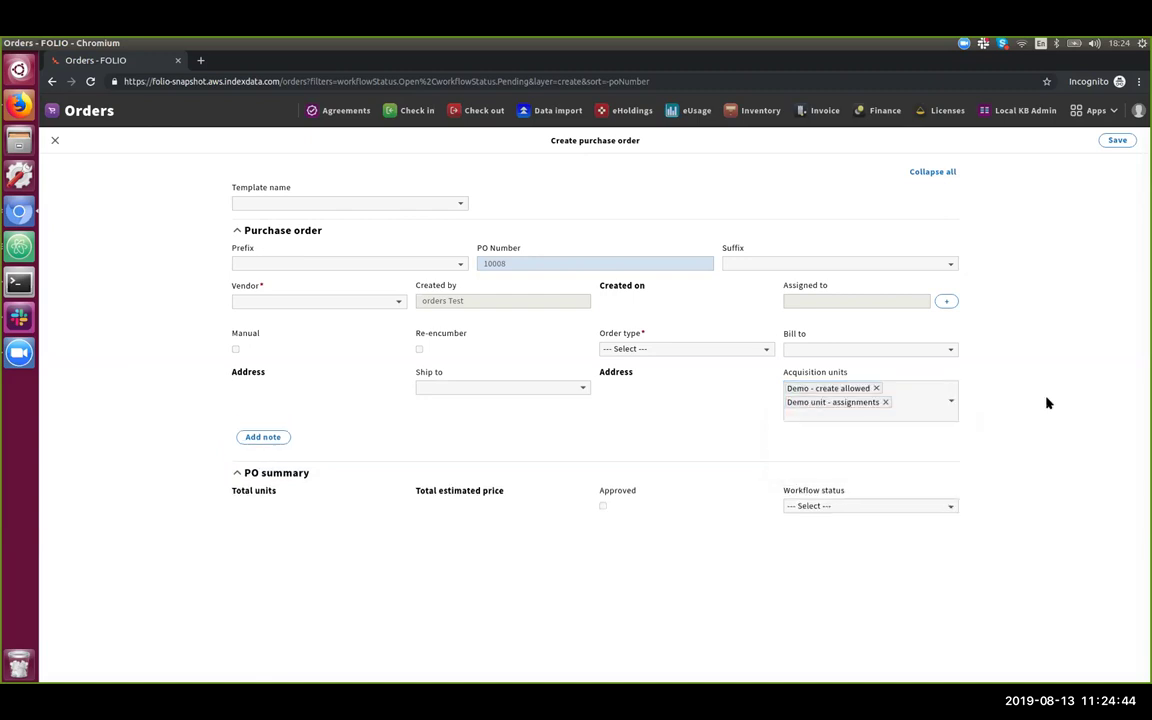
Step: Set vendor Amazon.com (AMAZ) and order type One-time, then save order 10008
left_click(290, 301)
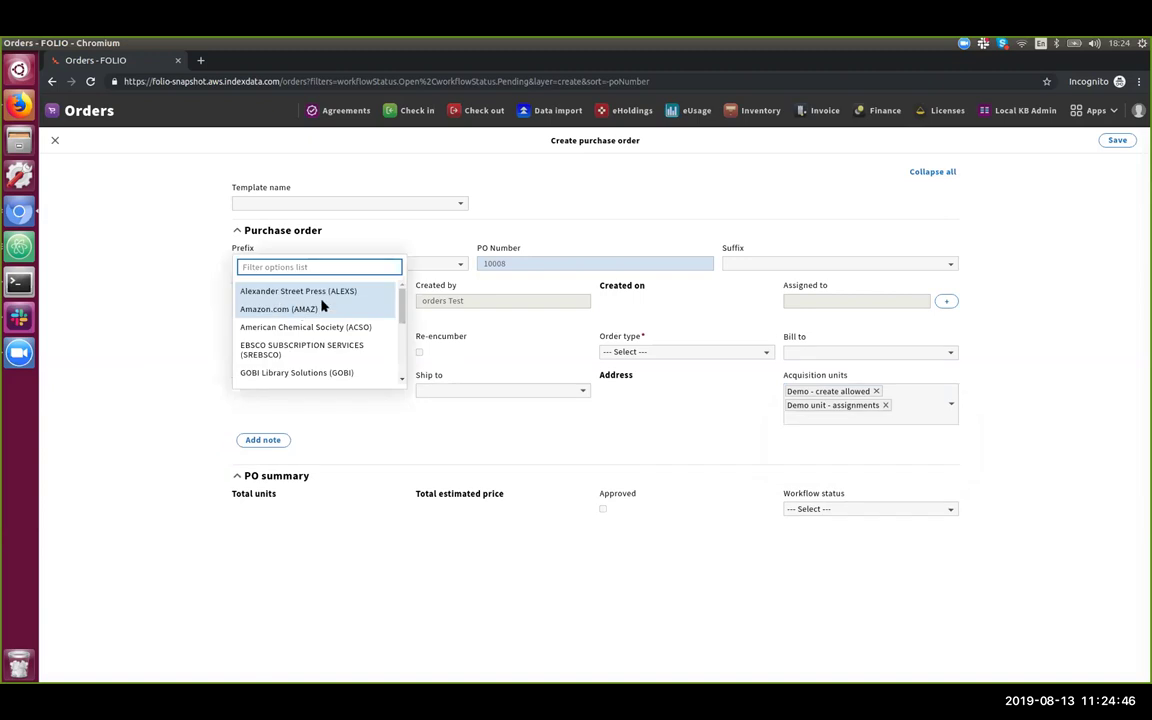
left_click(310, 309)
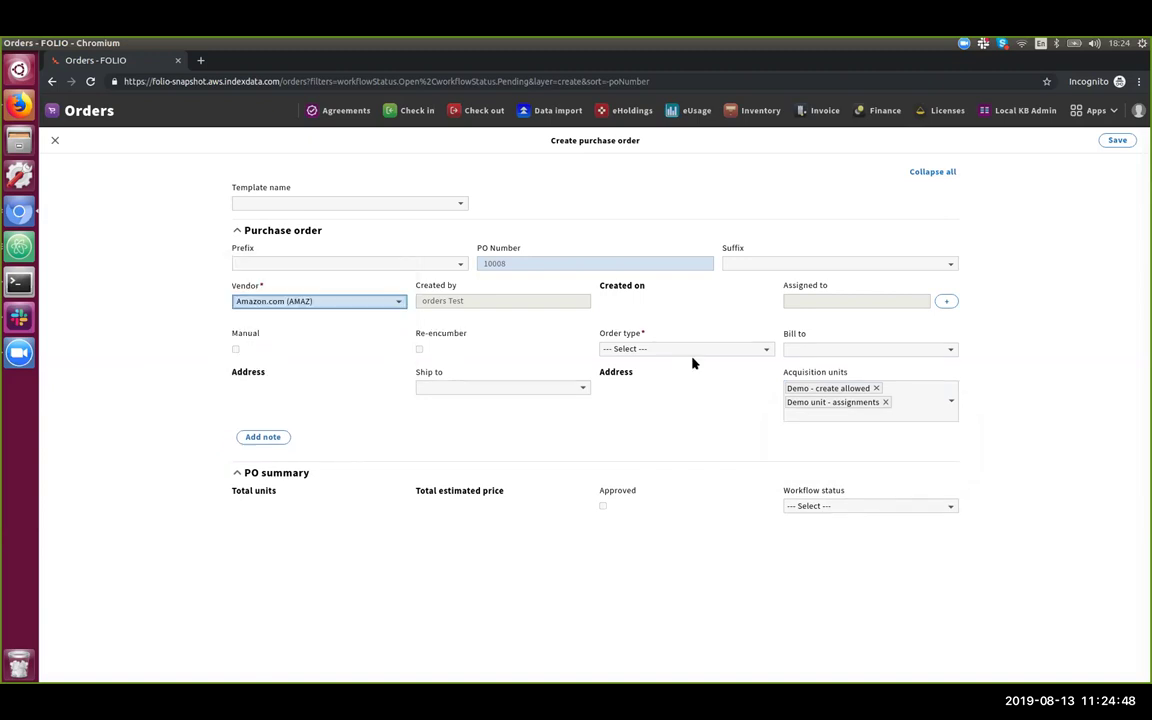
left_click(684, 351)
left_click(650, 374)
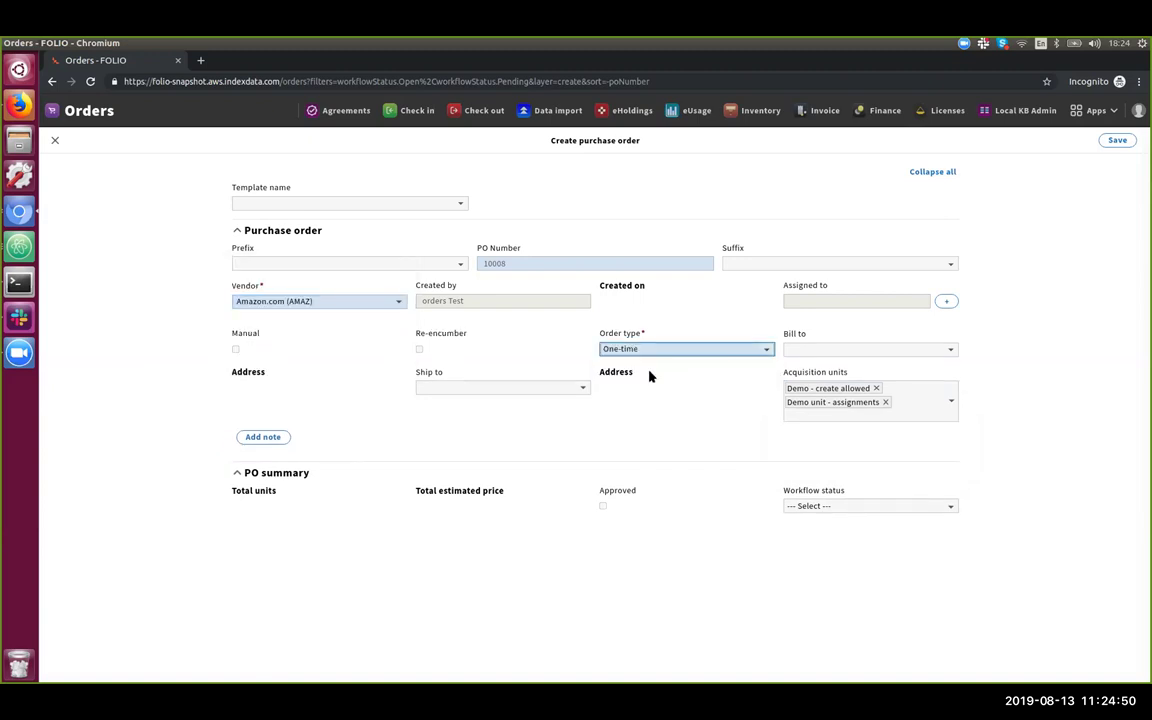
left_click(1113, 141)
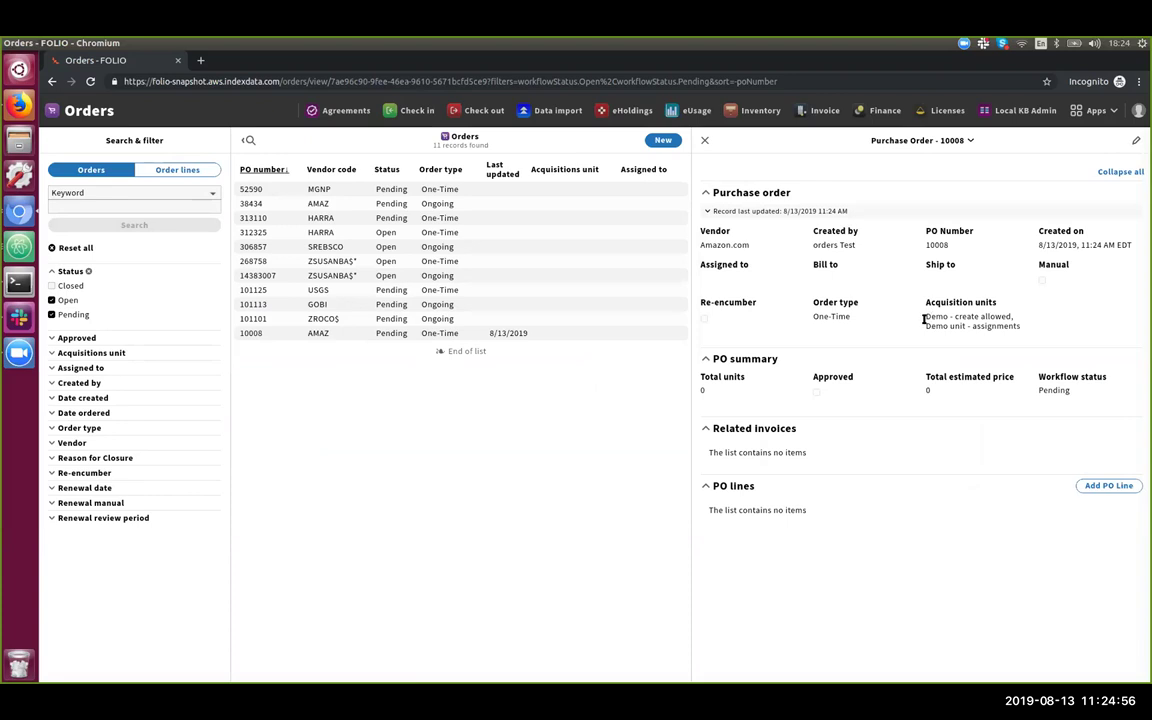
Step: Filter the orders list by acquisition unit Demo - create allowed, then clear all filters
left_click_drag(926, 316, 1010, 323)
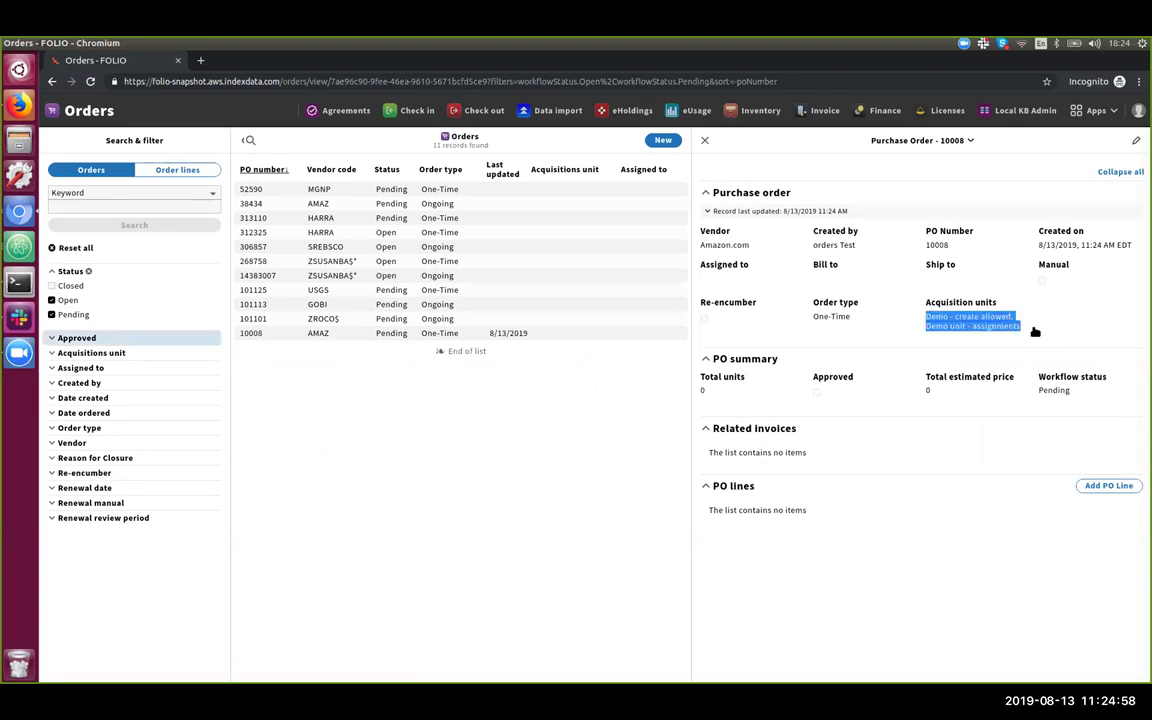
left_click(82, 353)
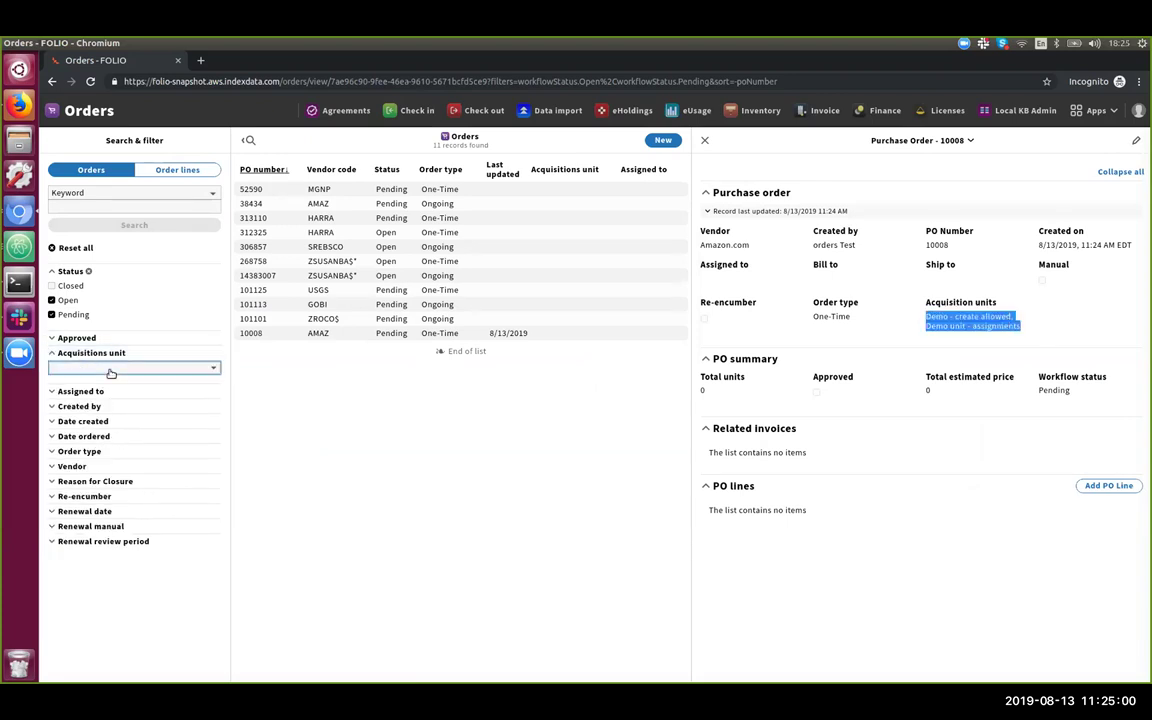
left_click(130, 368)
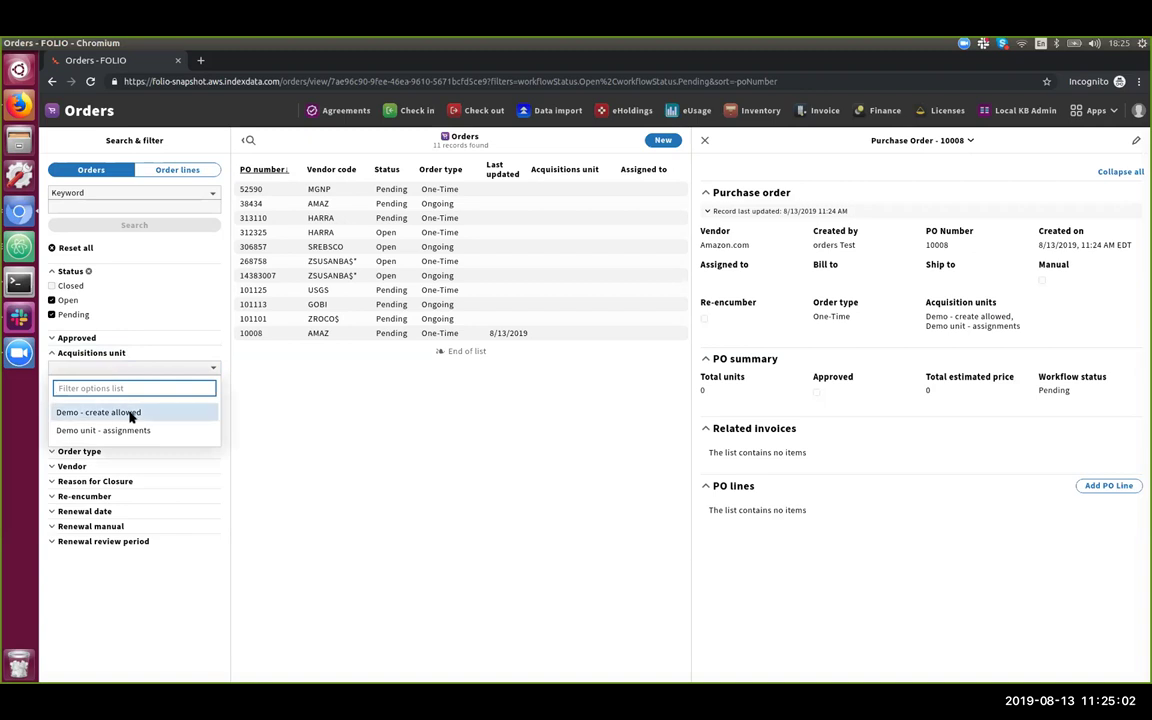
left_click(130, 414)
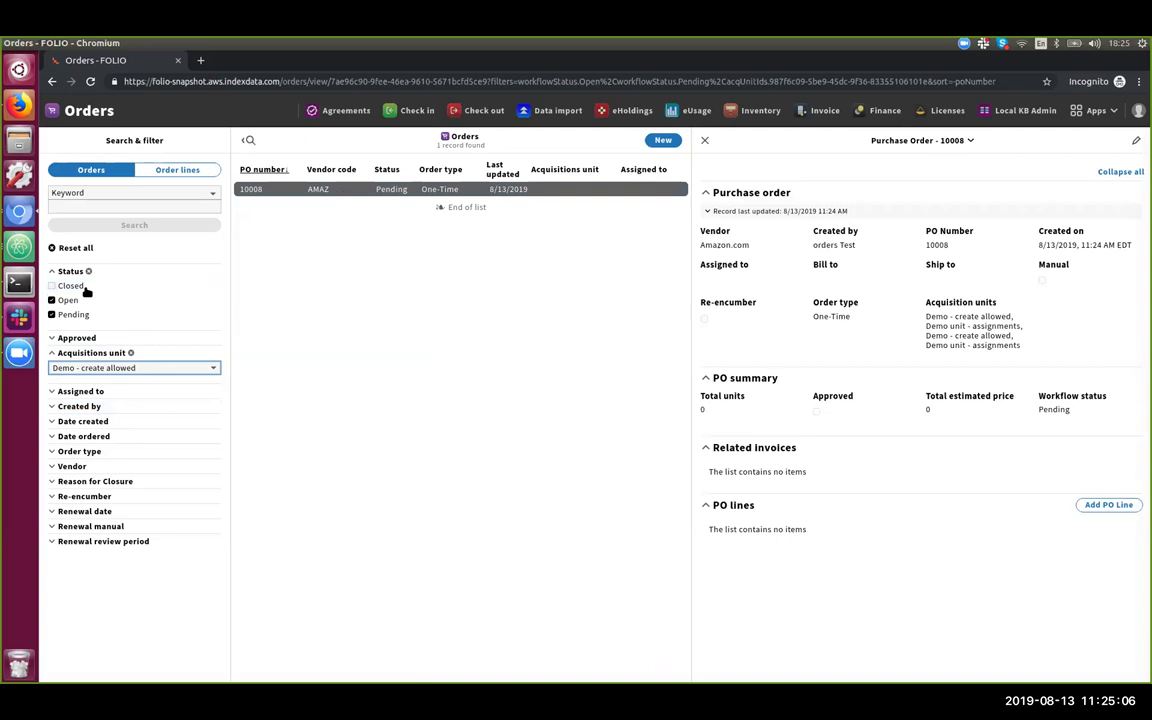
left_click(76, 248)
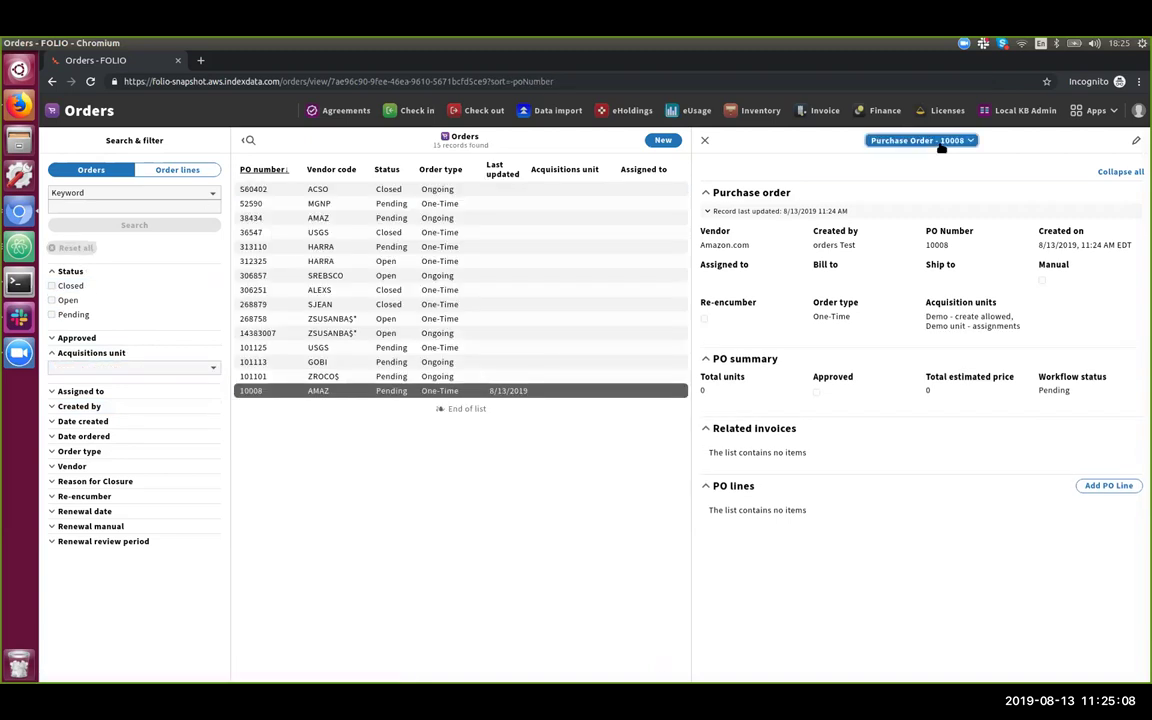
Step: Edit order 10008 to drop Demo - create allowed, leaving only Demo unit - assignments, and save
left_click(930, 140)
left_click(872, 179)
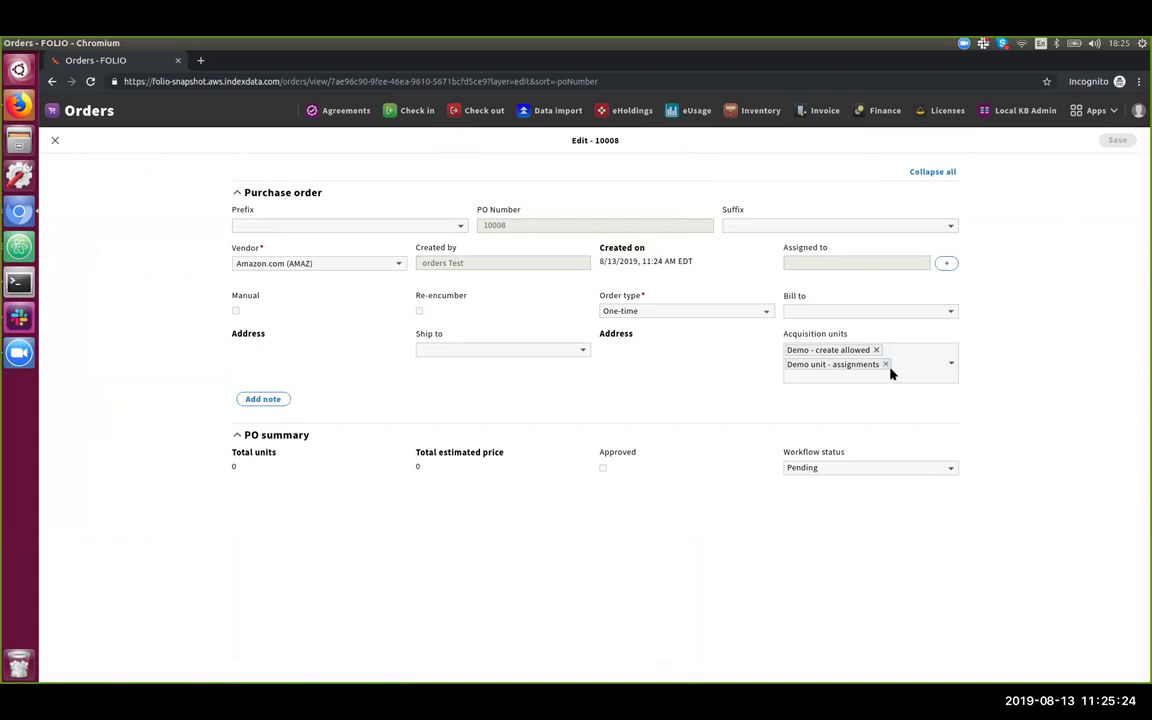
left_click(882, 364)
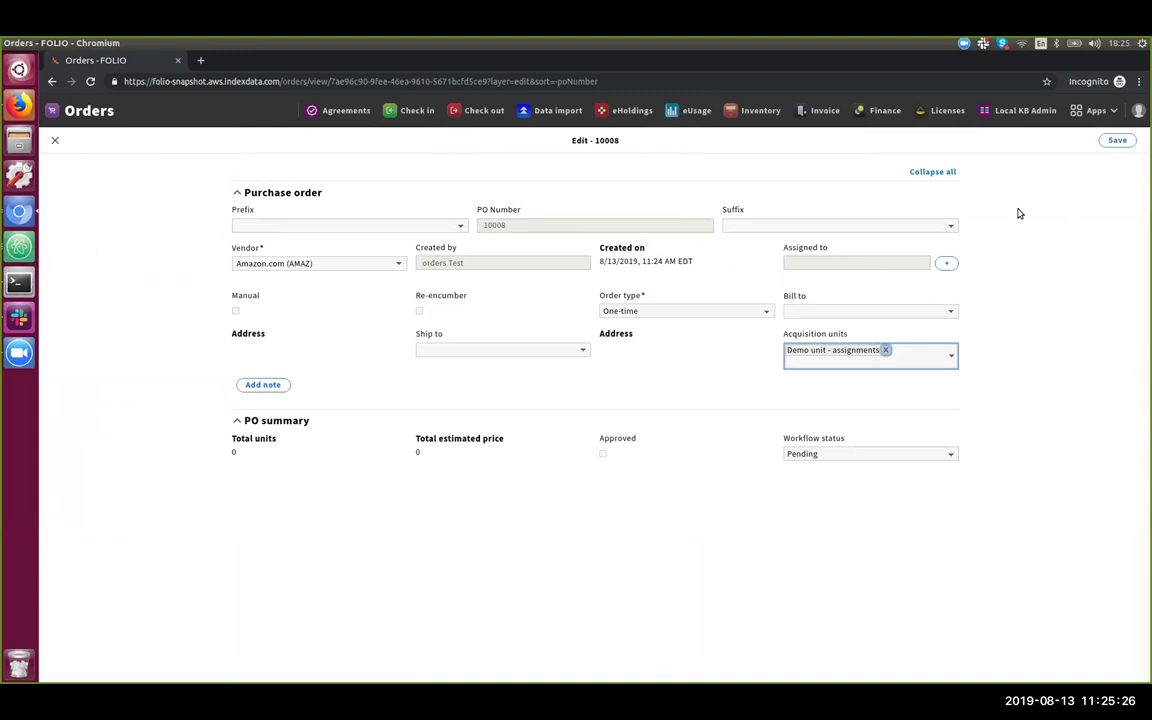
left_click(1117, 141)
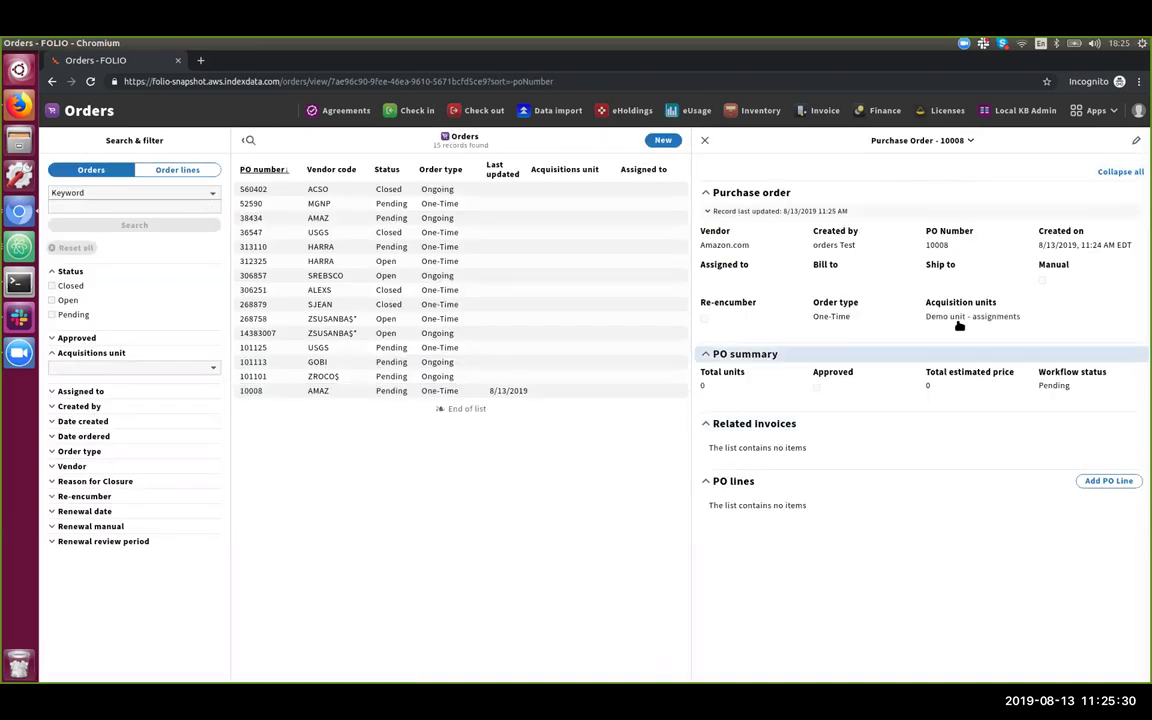
Step: In the Settings window, open the orders test user's record for editing and expand its permissions
left_click(14, 205)
left_click(655, 224)
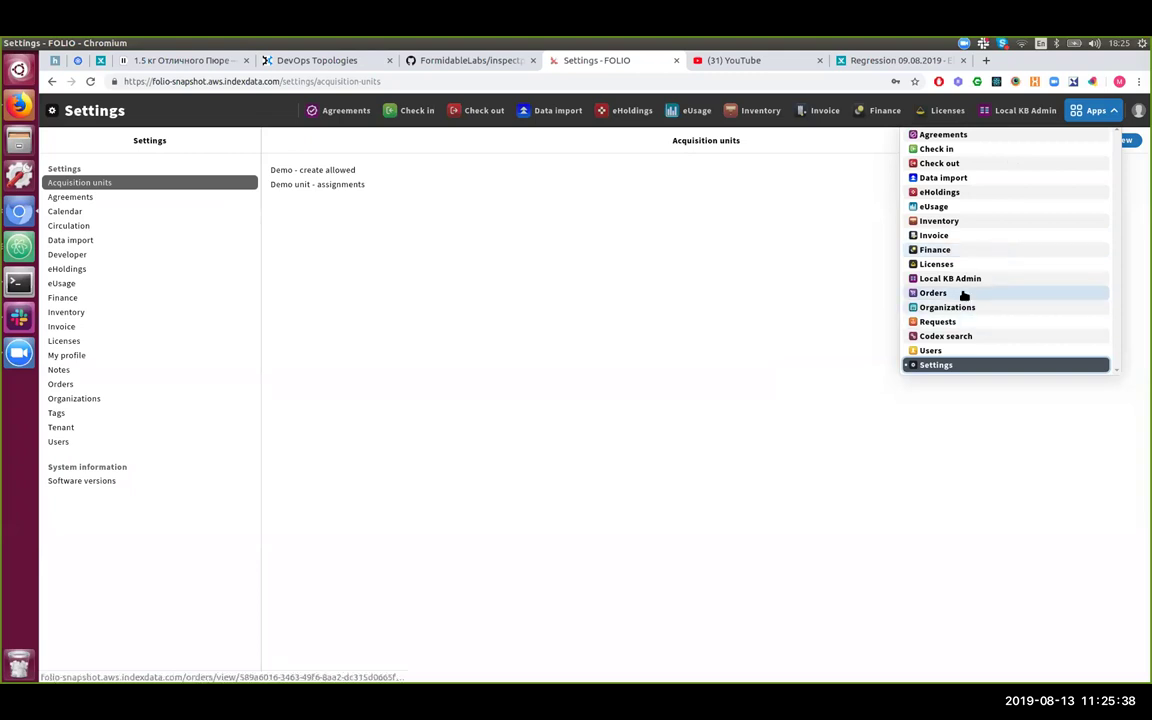
left_click(930, 350)
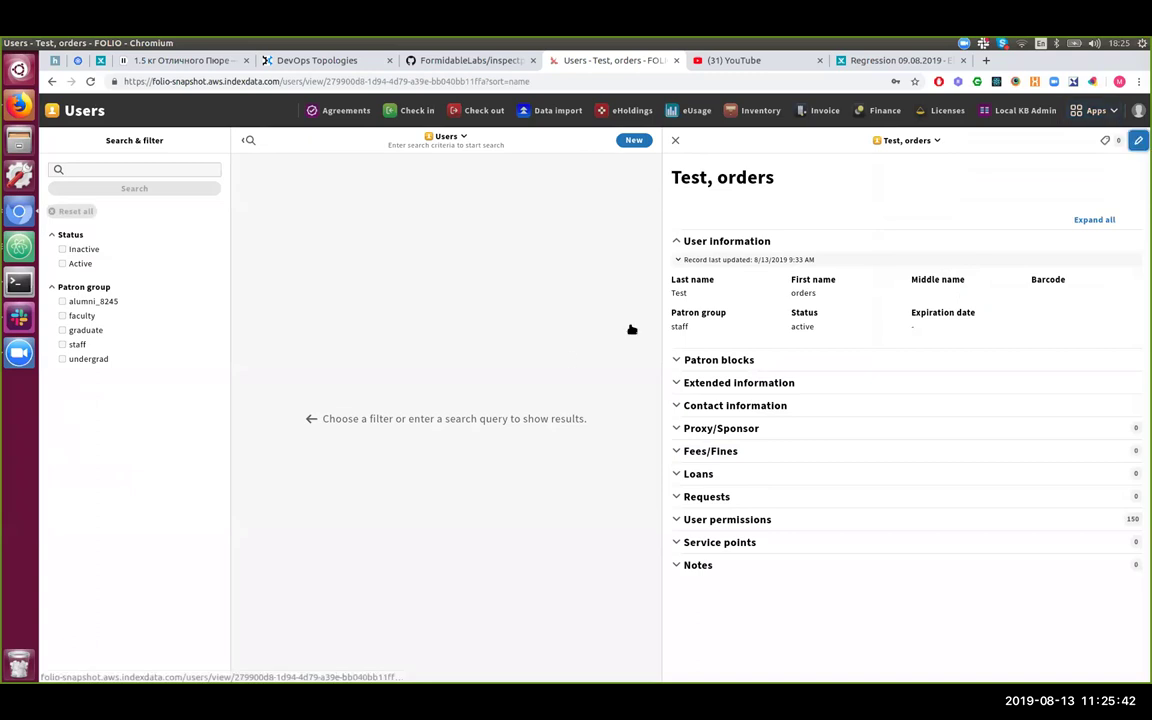
key("ctrl+alt+e")
left_click(442, 596)
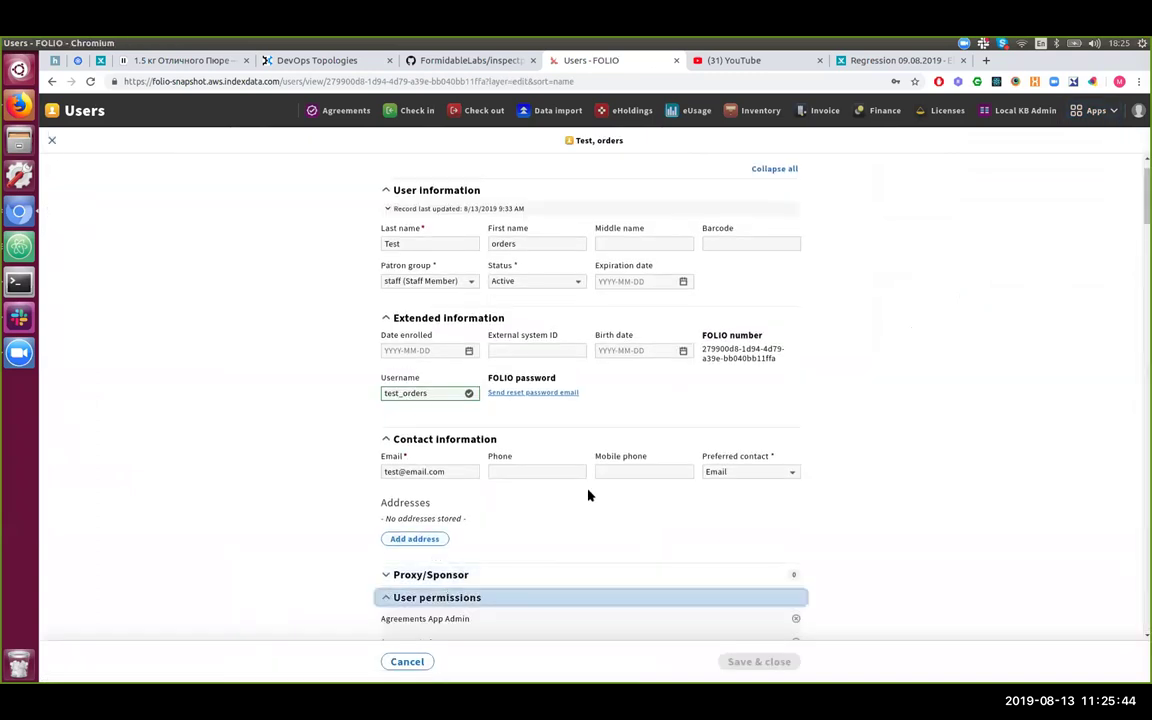
scroll(588, 495, "down", 3)
Step: Find the 'Orders:' permissions and remove Assign acquisition units to new order
key("ctrl+f")
type("Order")
type("e")
key("BackSpace")
type("s")
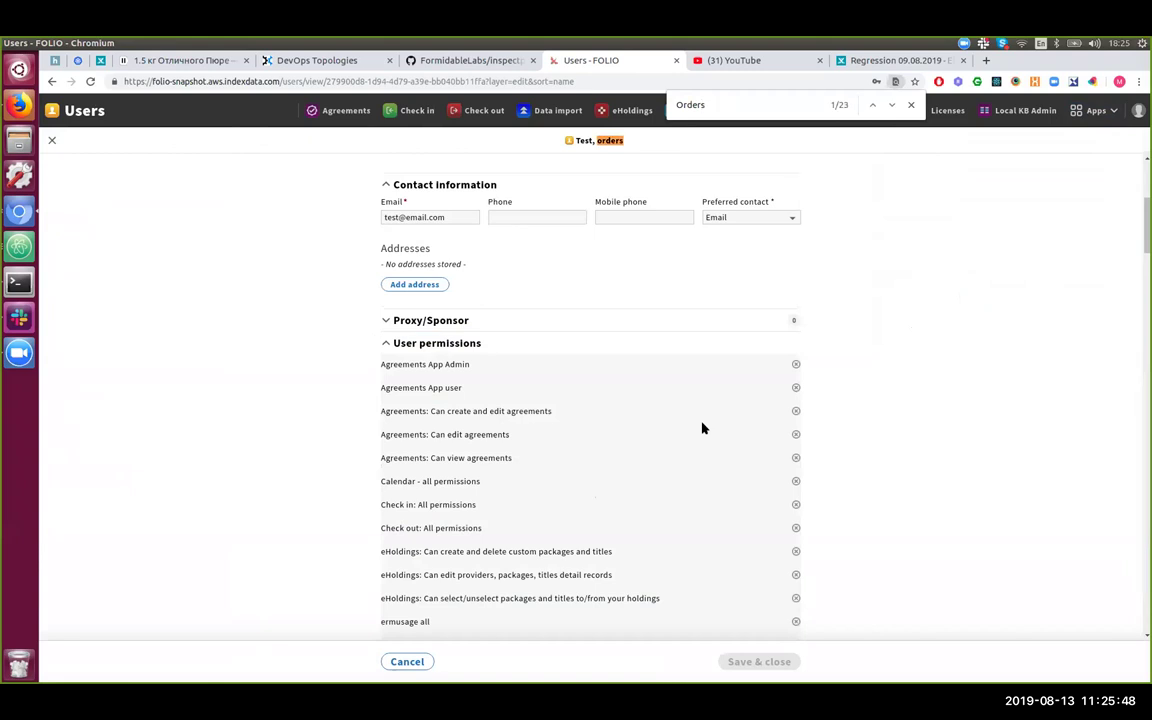
type(":")
key("Return")
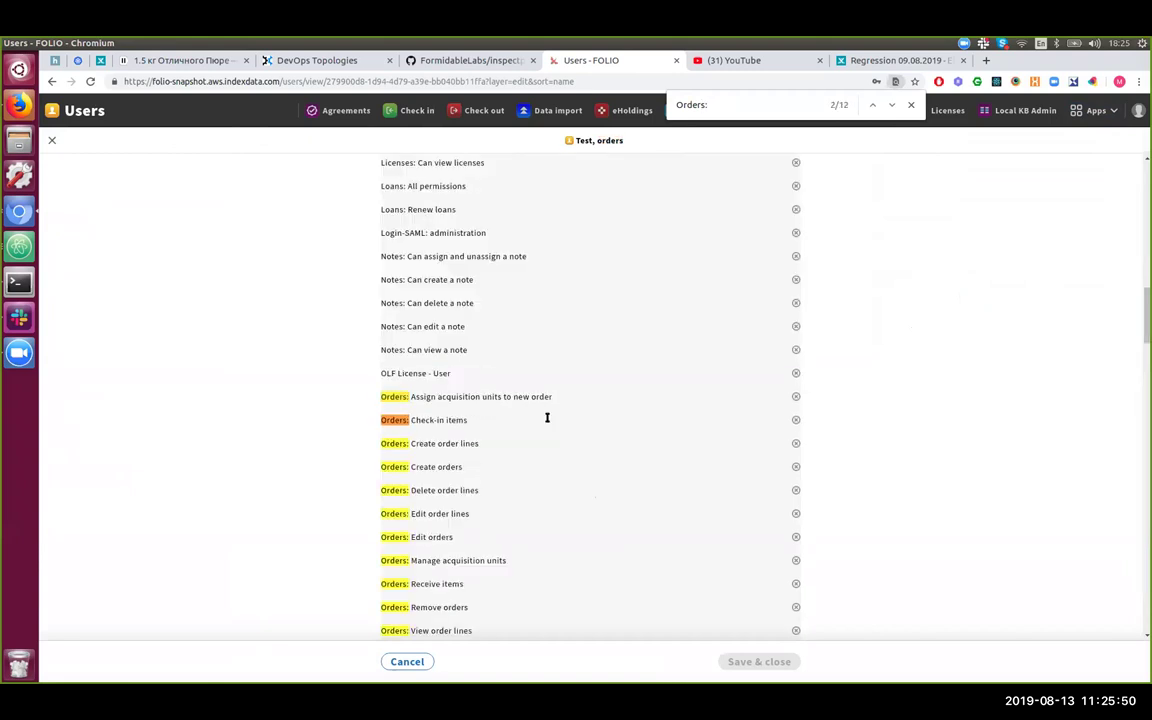
left_click_drag(381, 397, 548, 399)
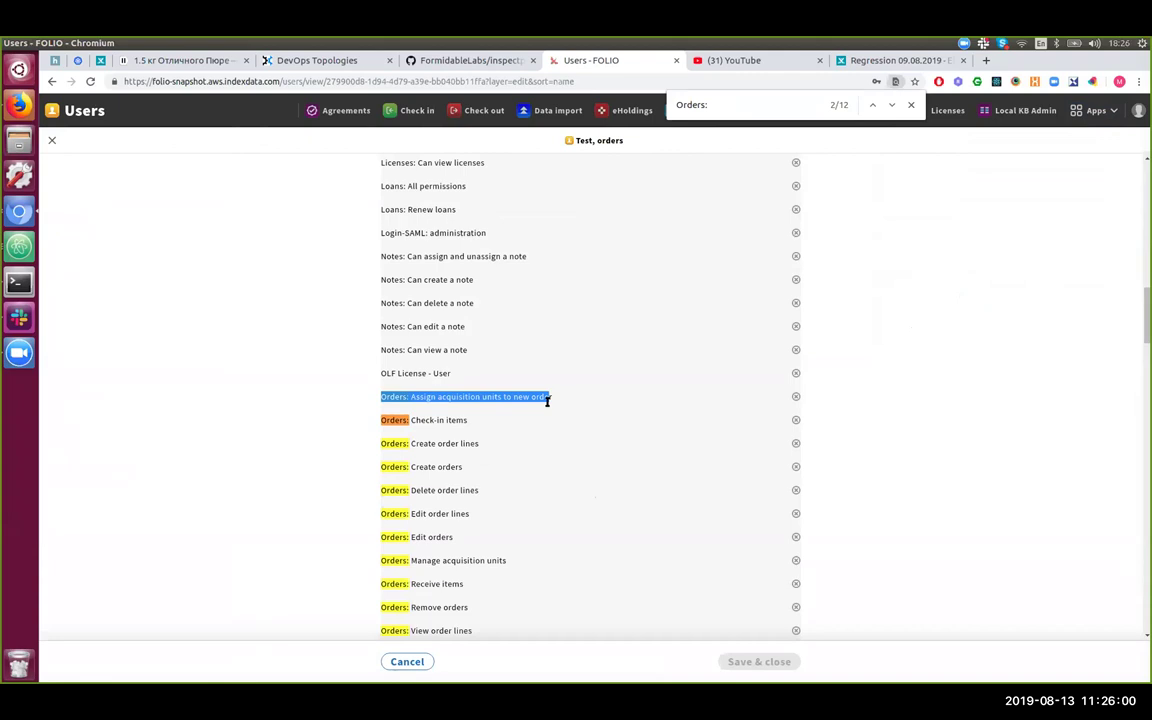
left_click(796, 396)
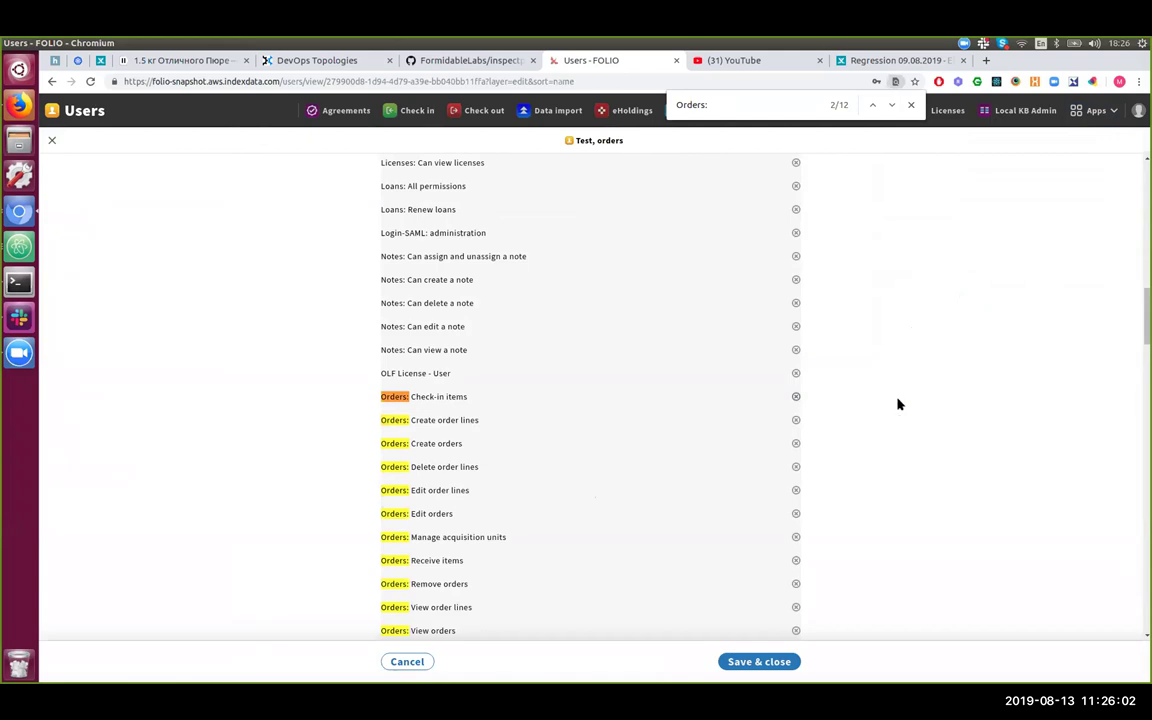
Step: Remove the Manage acquisition units permission and save the user, leaving 148 permissions
scroll(897, 402, "down", 2)
left_click_drag(446, 410, 519, 414)
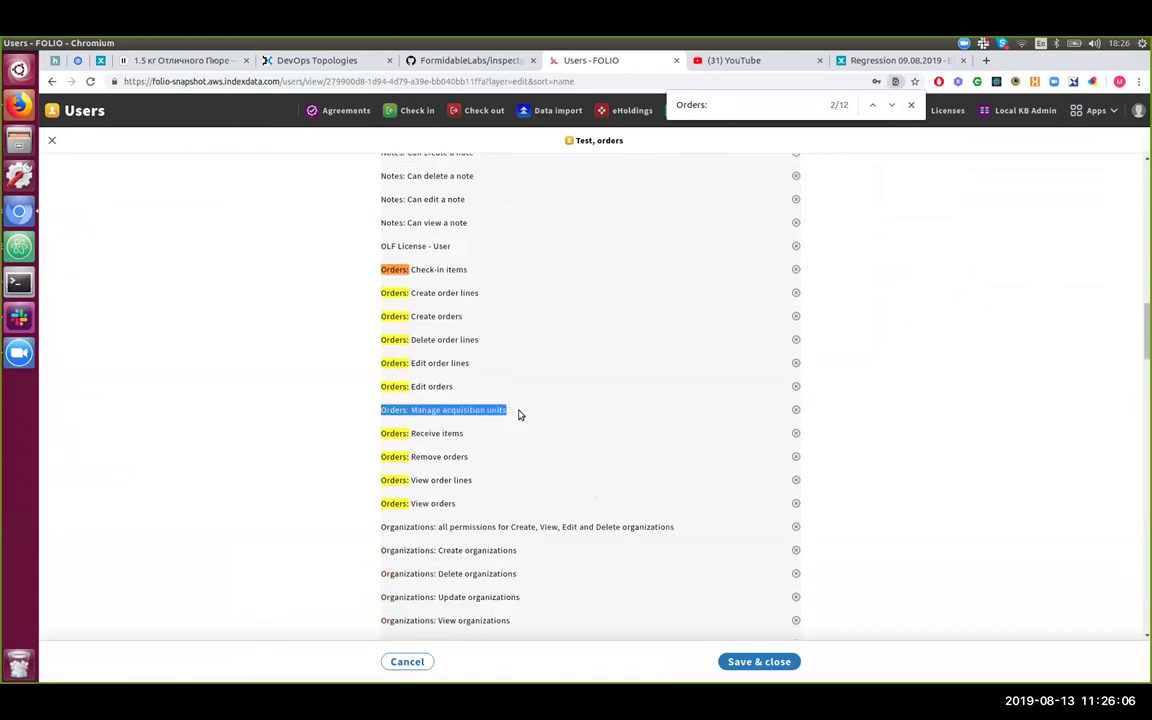
left_click(519, 414)
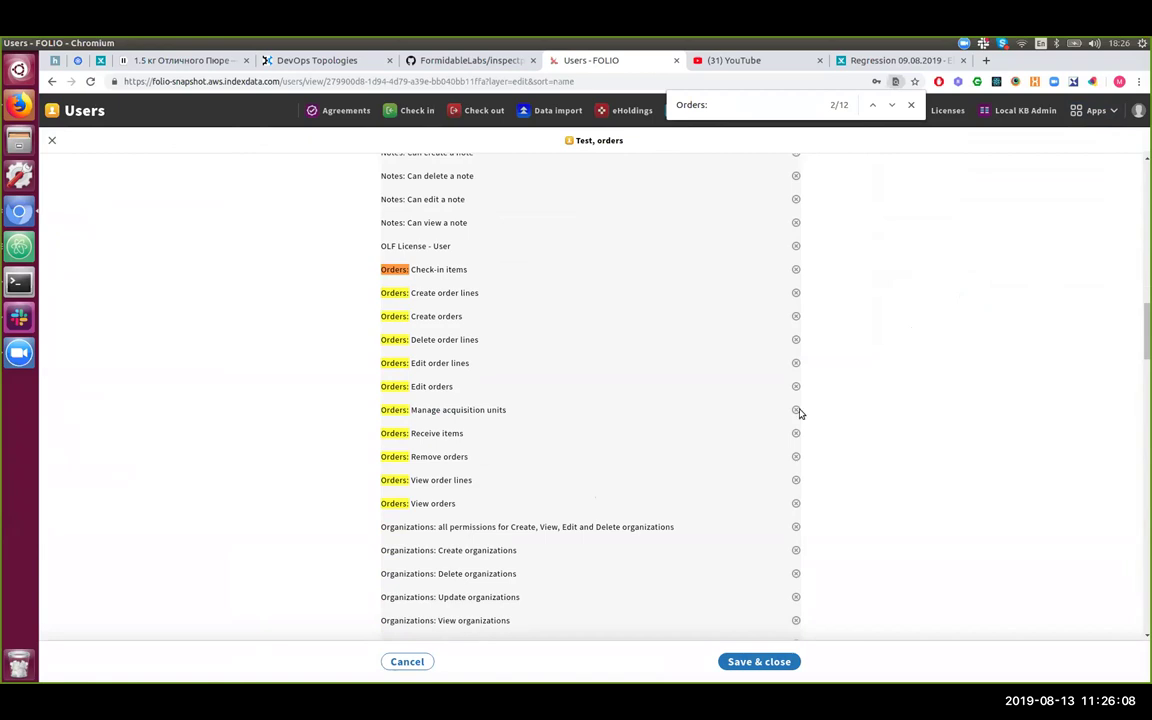
left_click(796, 410)
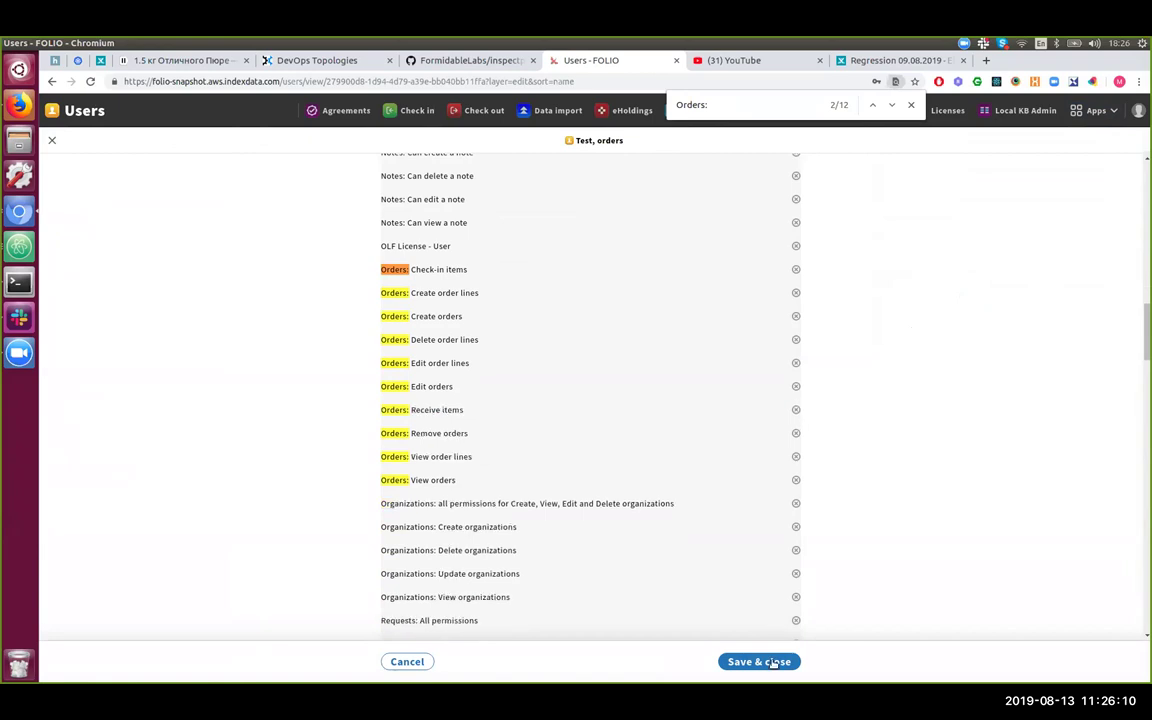
left_click(773, 663)
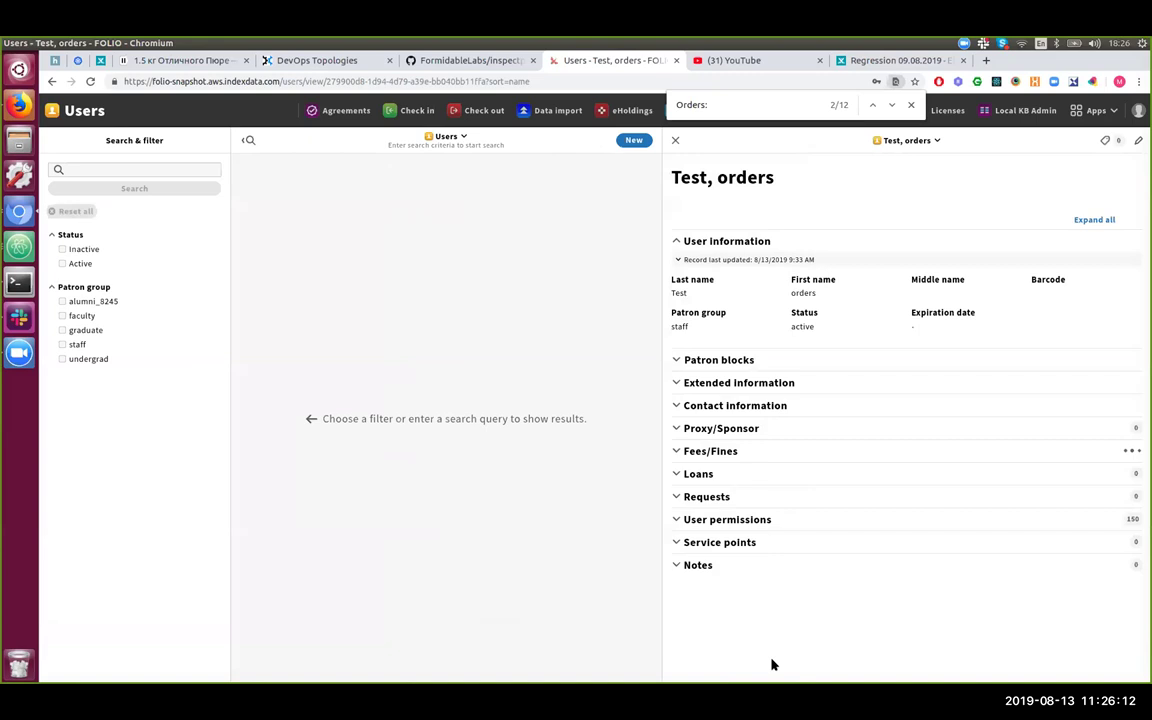
Step: In the Orders window, log out and sign back in as the orders test user
left_click(20, 210)
left_click(613, 240)
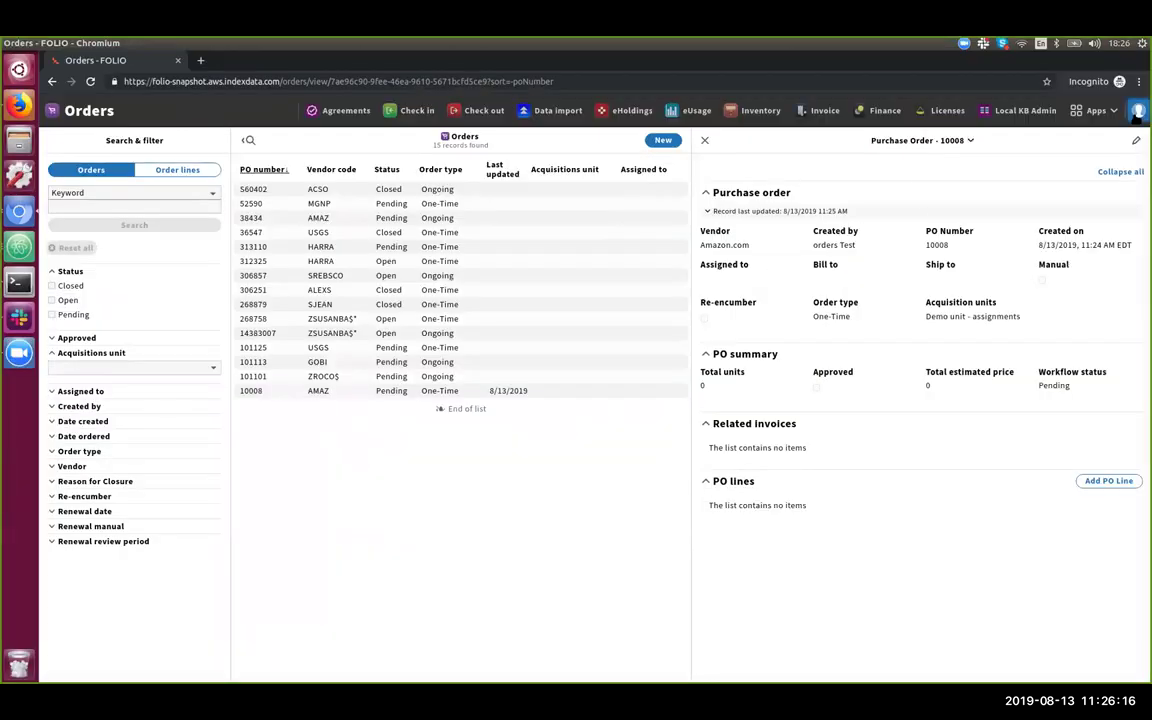
left_click(1138, 110)
left_click(988, 188)
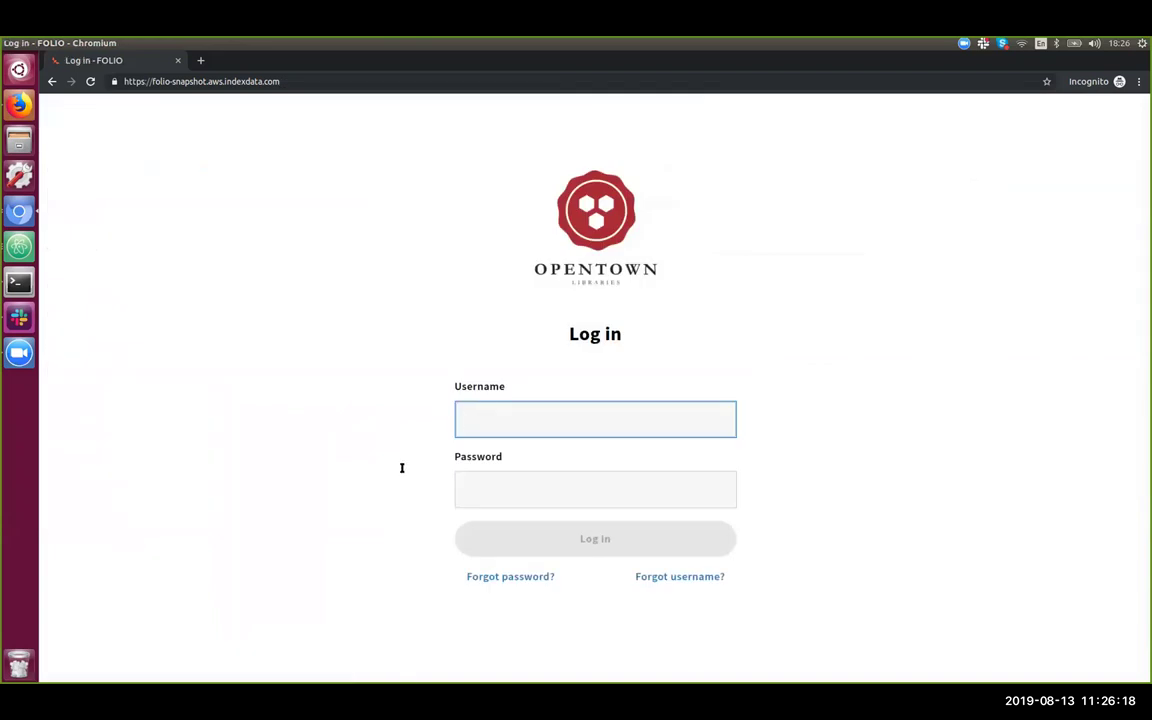
left_click(462, 410)
left_click(509, 477)
left_click(571, 483)
key("Return")
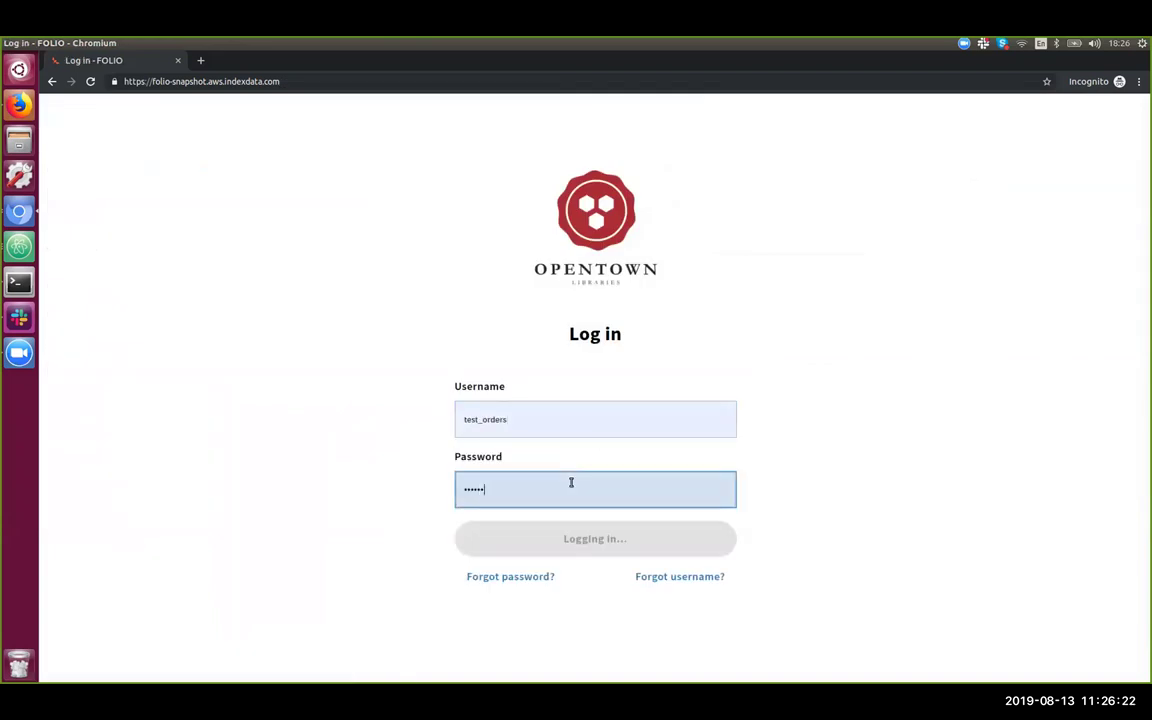
Step: In Orders, start a new purchase order, discard it, and open order 10008
left_click(1092, 110)
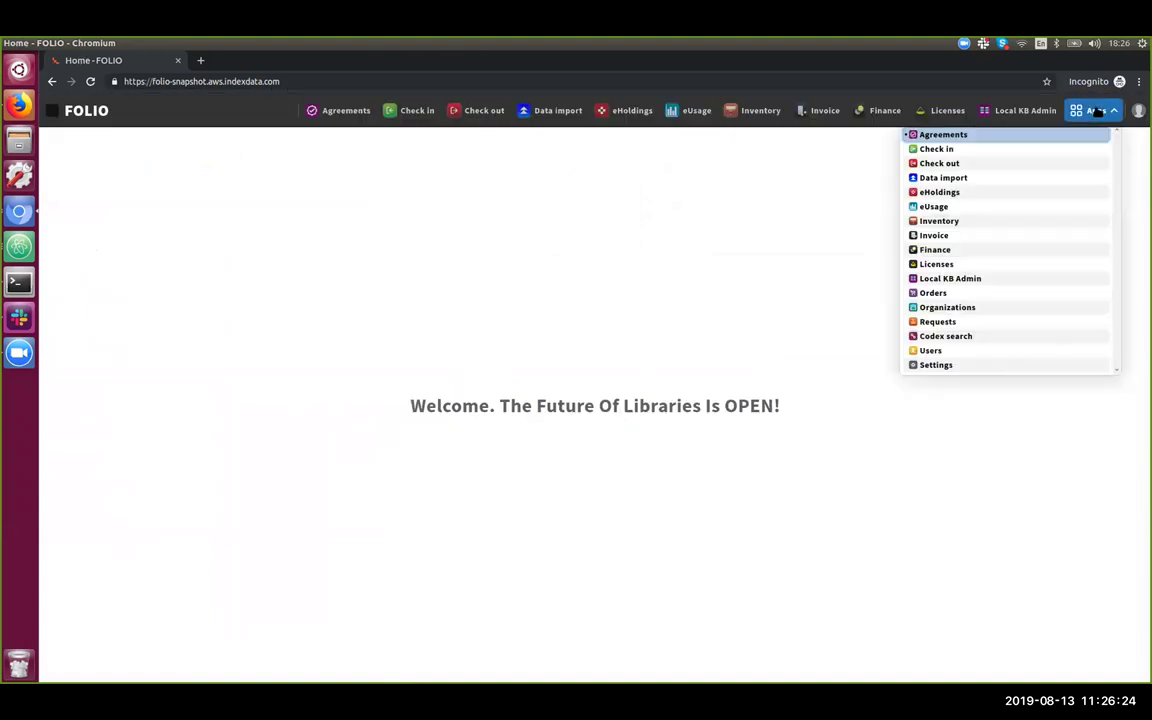
left_click(976, 292)
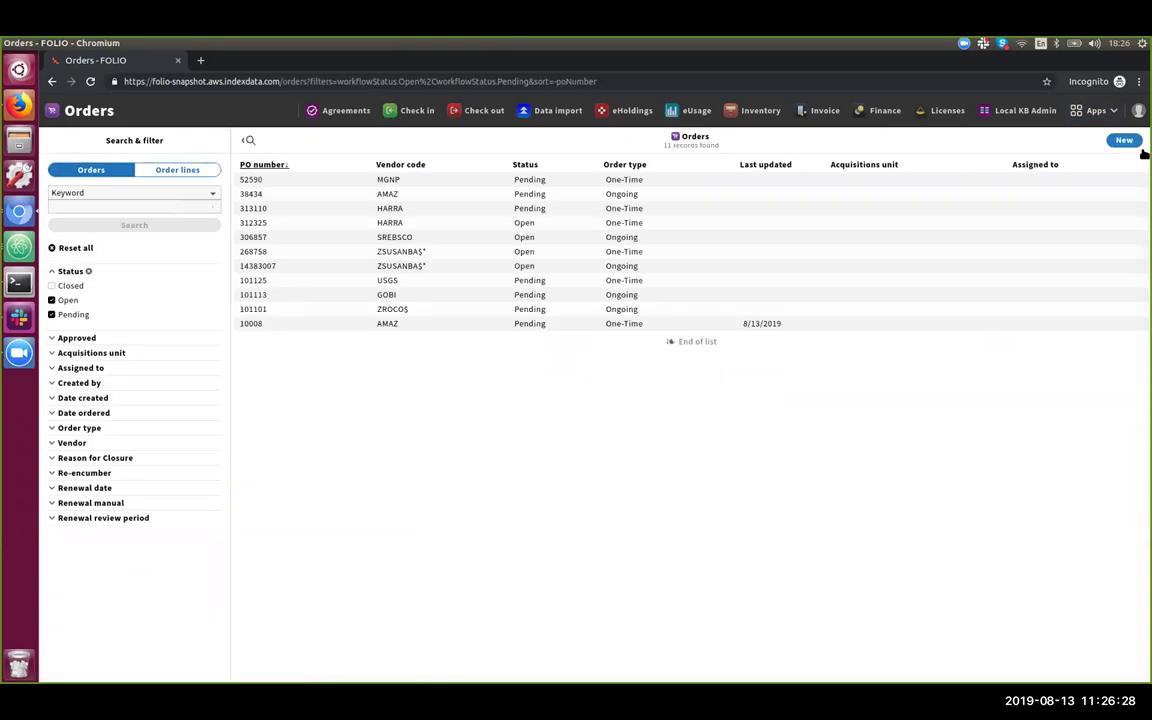
left_click(1127, 141)
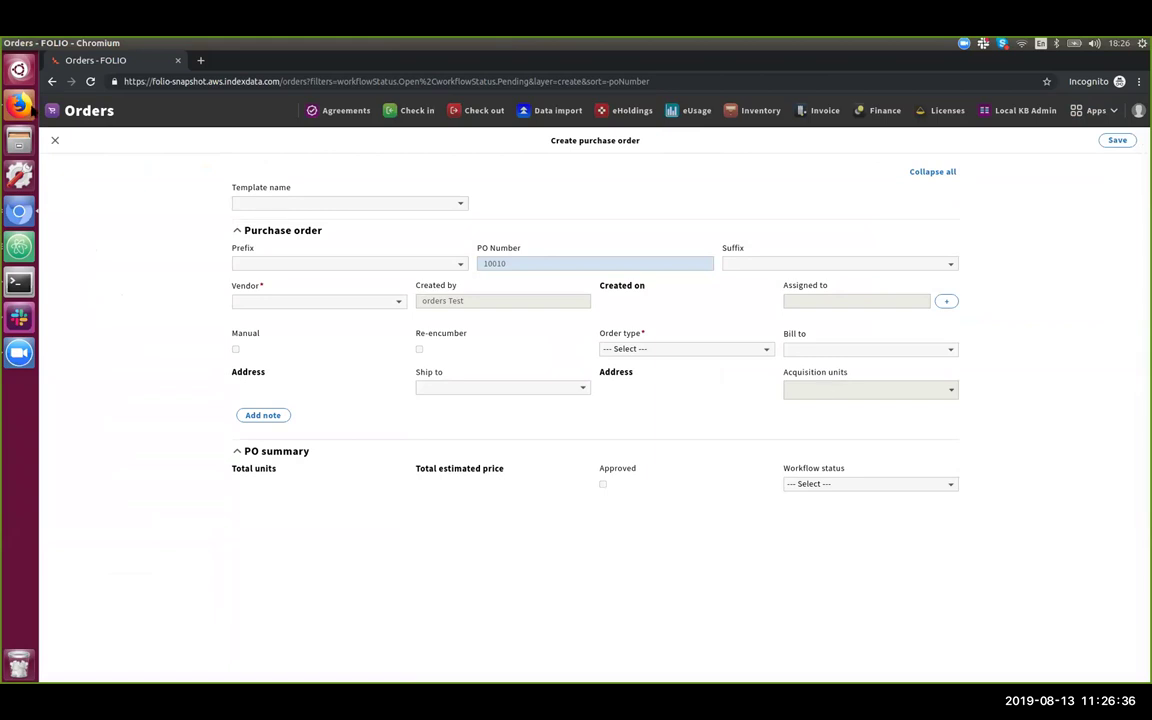
left_click(62, 143)
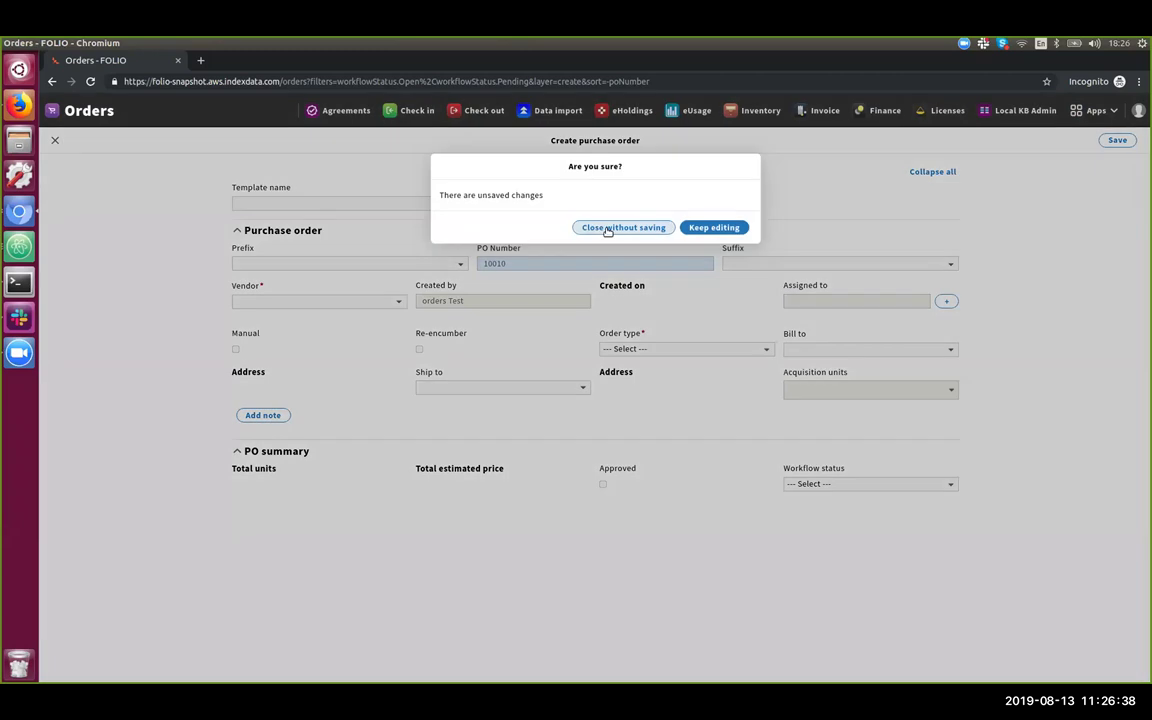
left_click(608, 230)
left_click(597, 323)
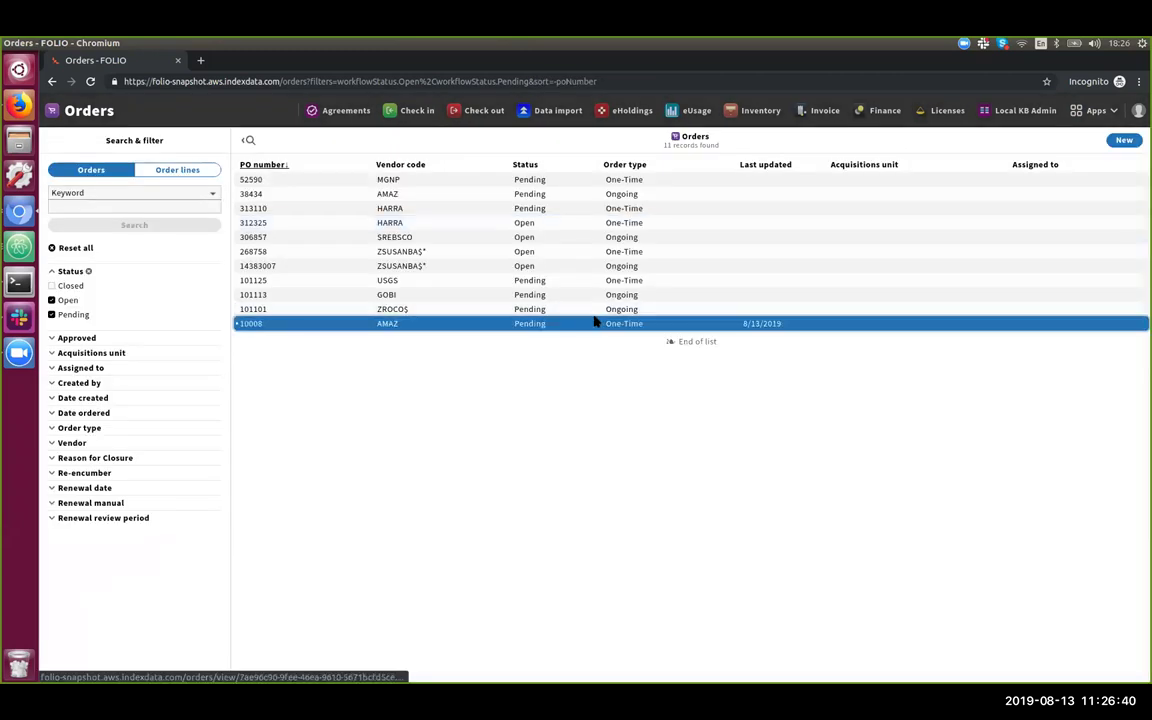
Step: Open the edit form for purchase order 10008 and close it without changes
left_click(950, 142)
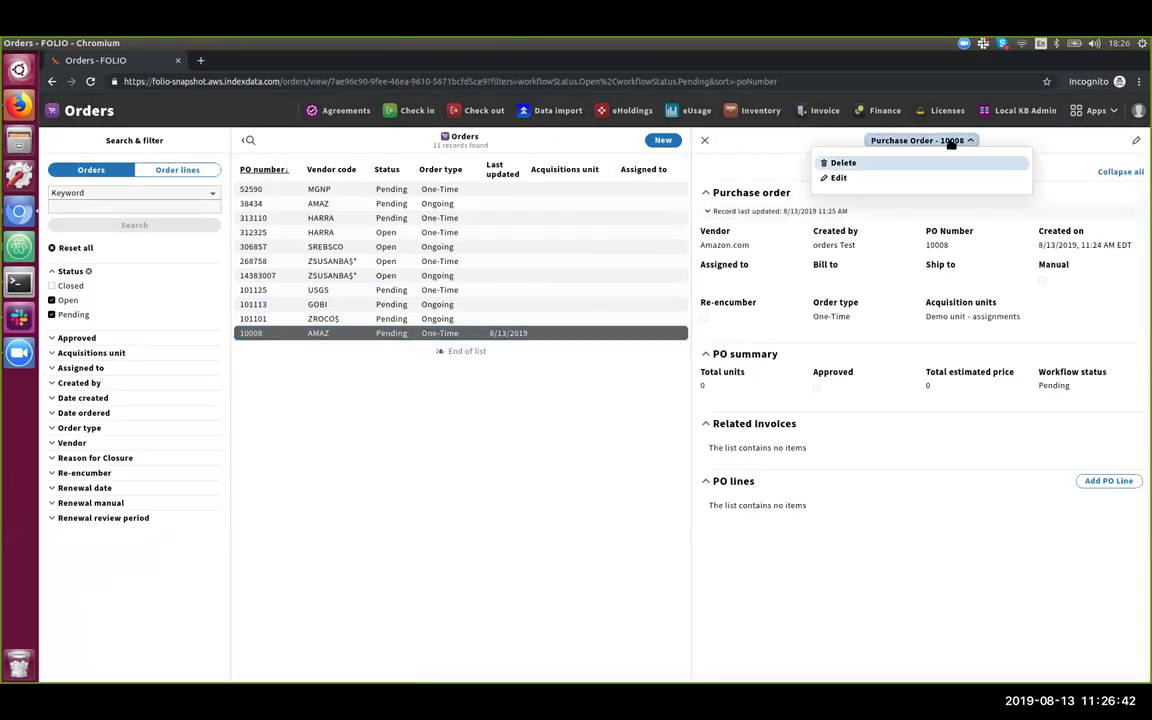
left_click(887, 179)
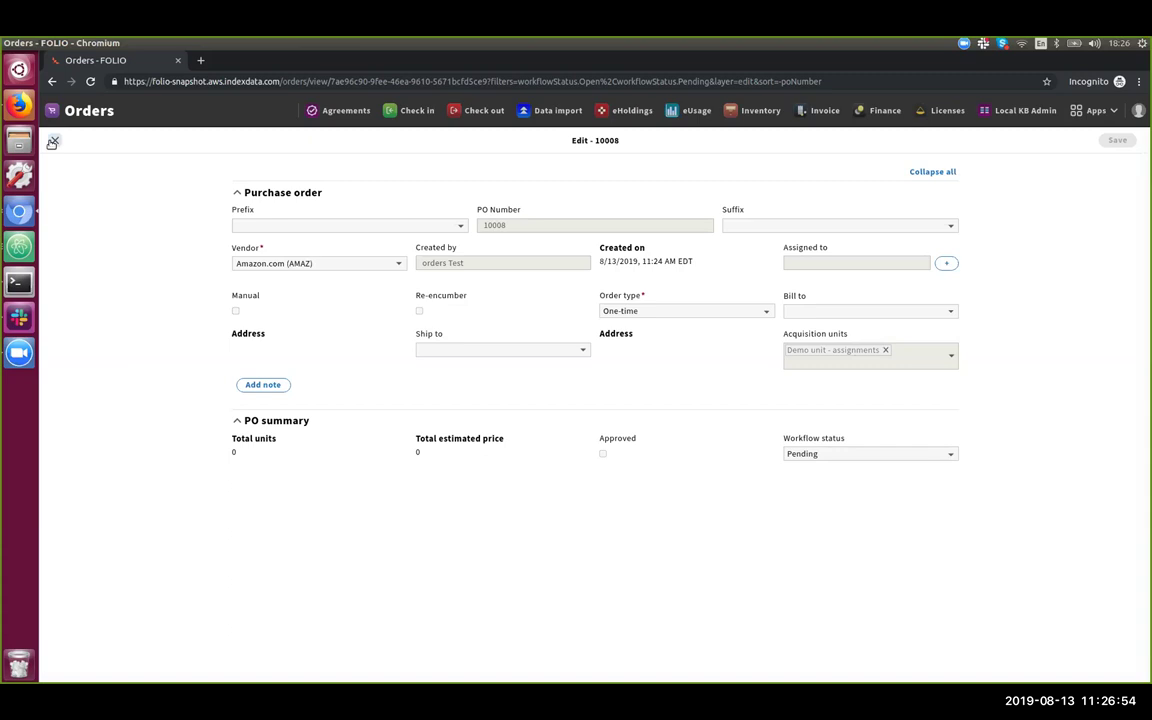
left_click(53, 142)
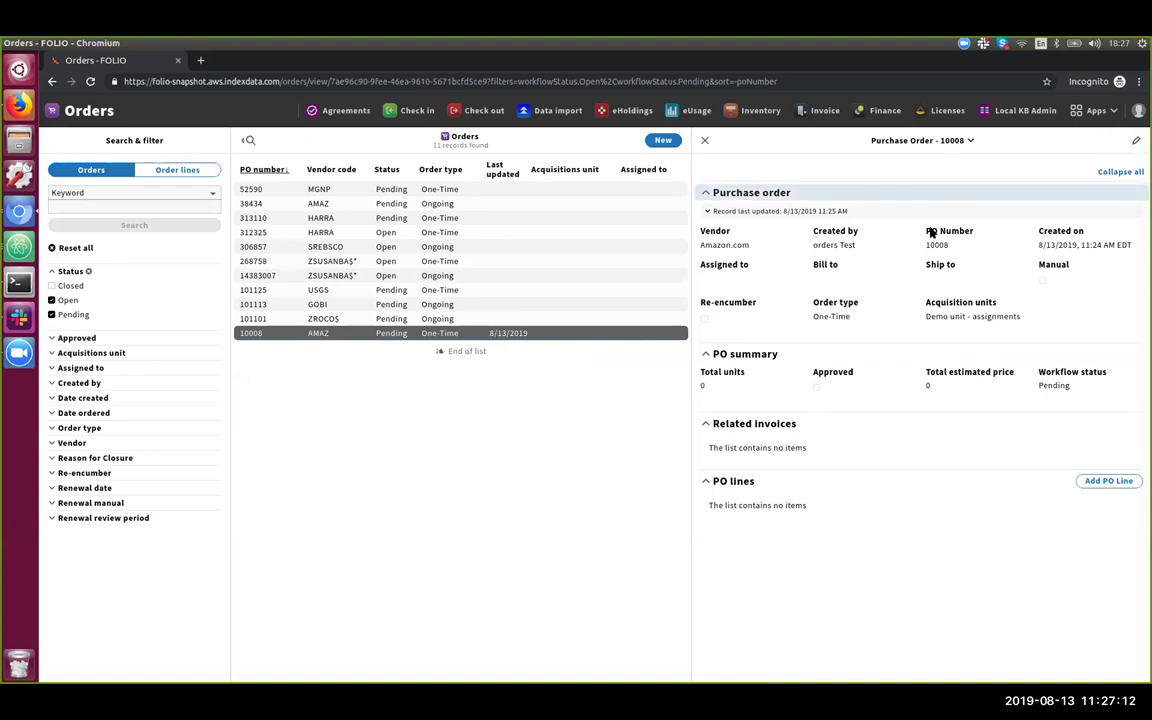
Step: Open and dismiss the actions menu for purchase order 10008
left_click(945, 142)
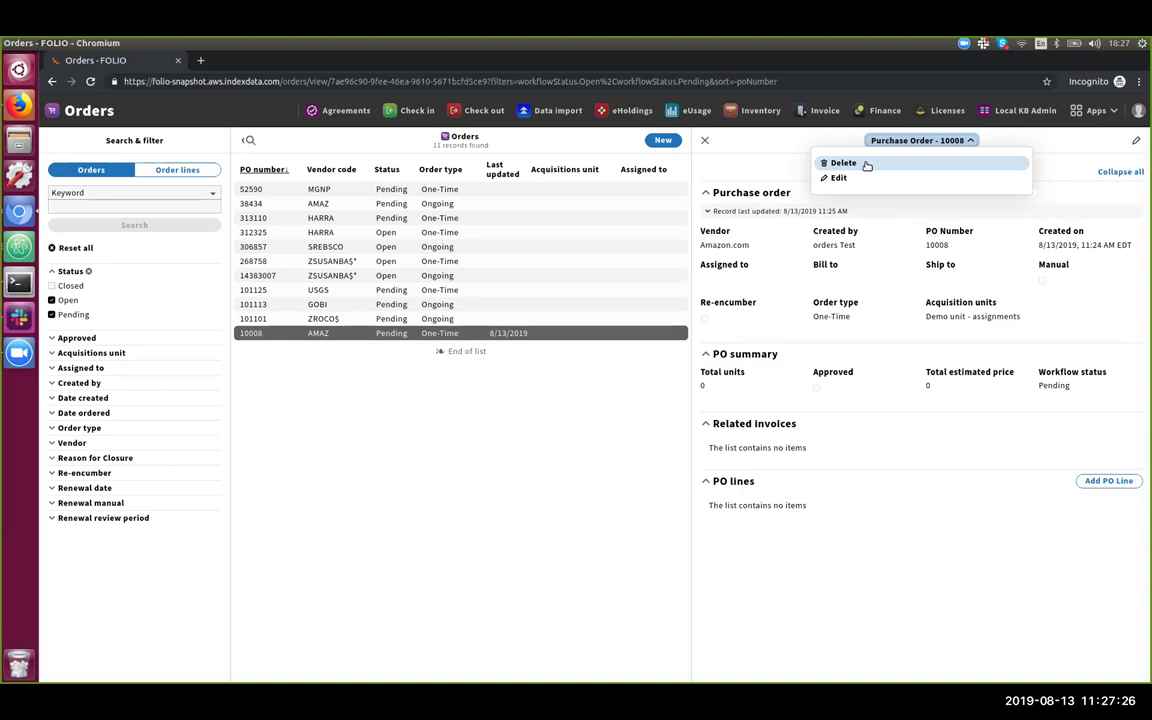
left_click(953, 314)
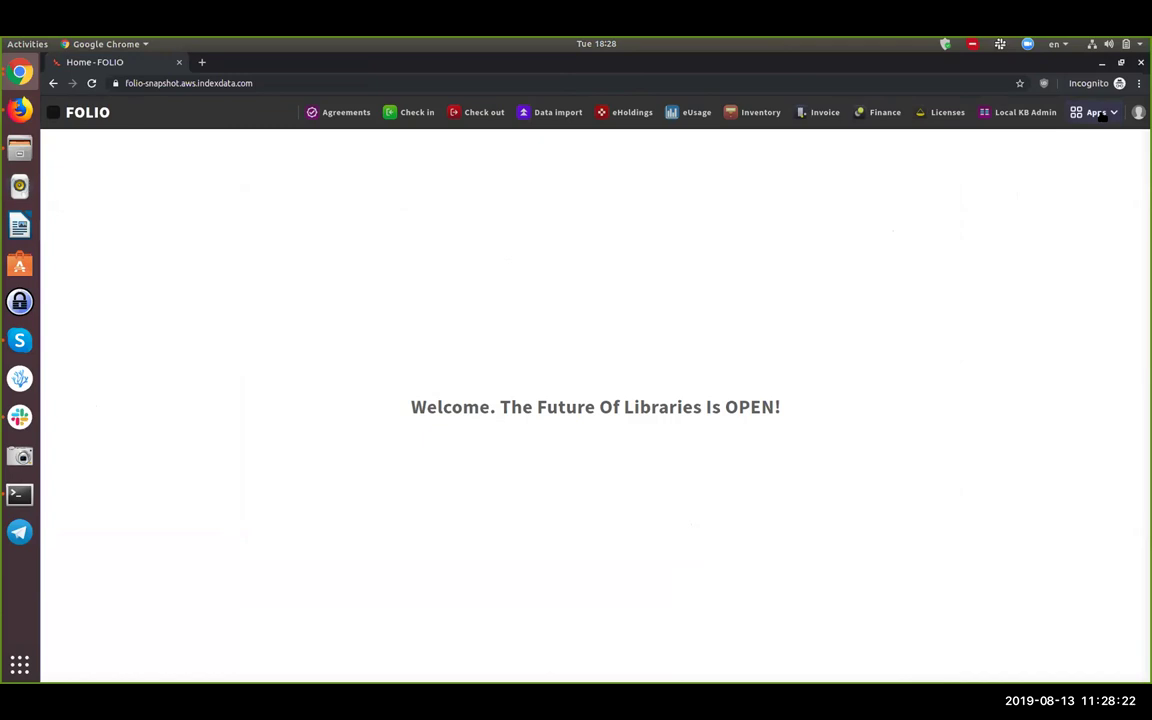
Step: Go to Settings > Orders > Order templates and create a new template
left_click(1100, 113)
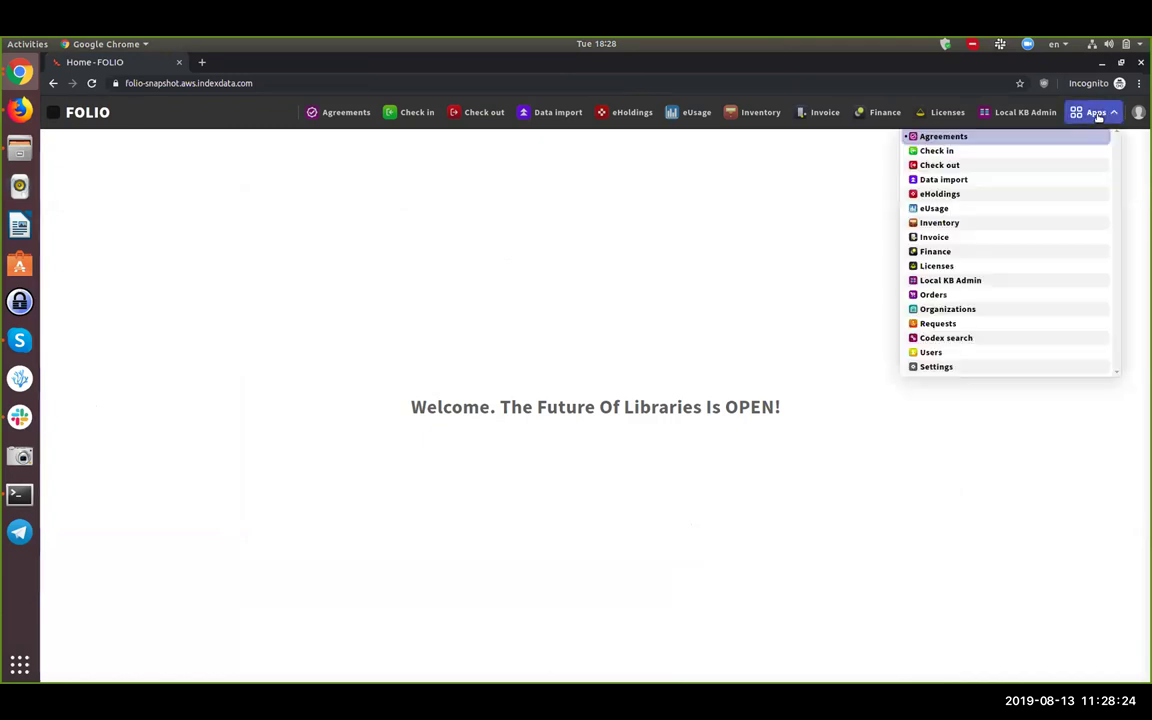
left_click(970, 367)
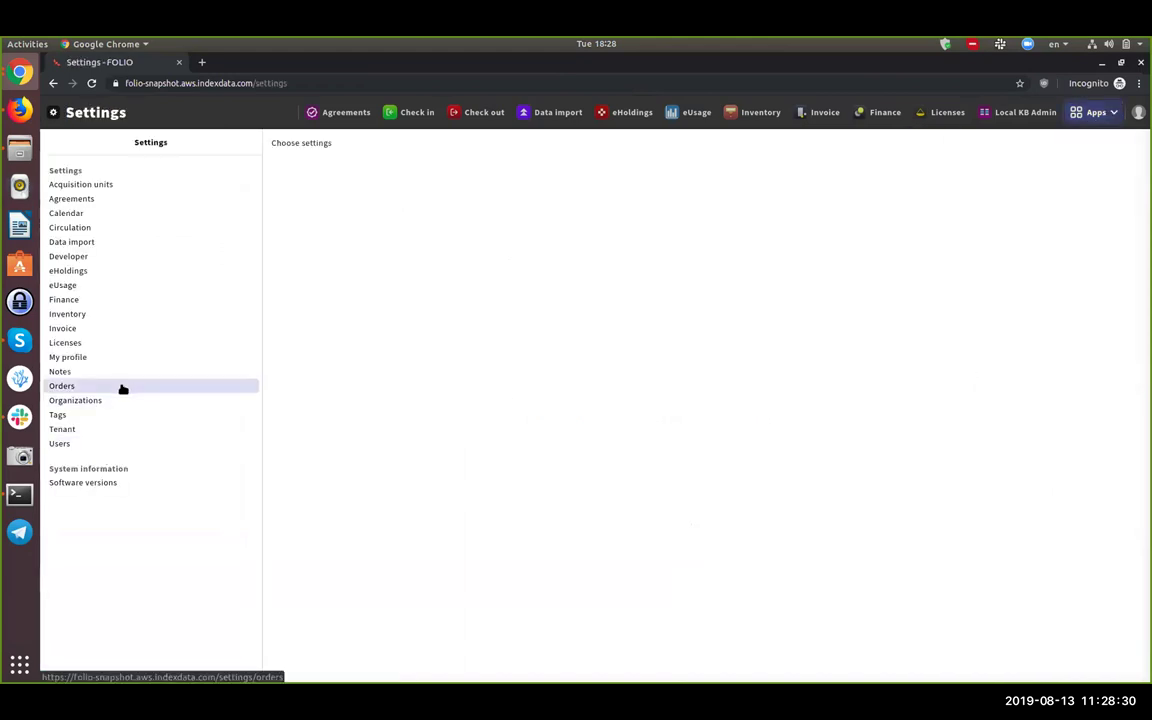
left_click(118, 386)
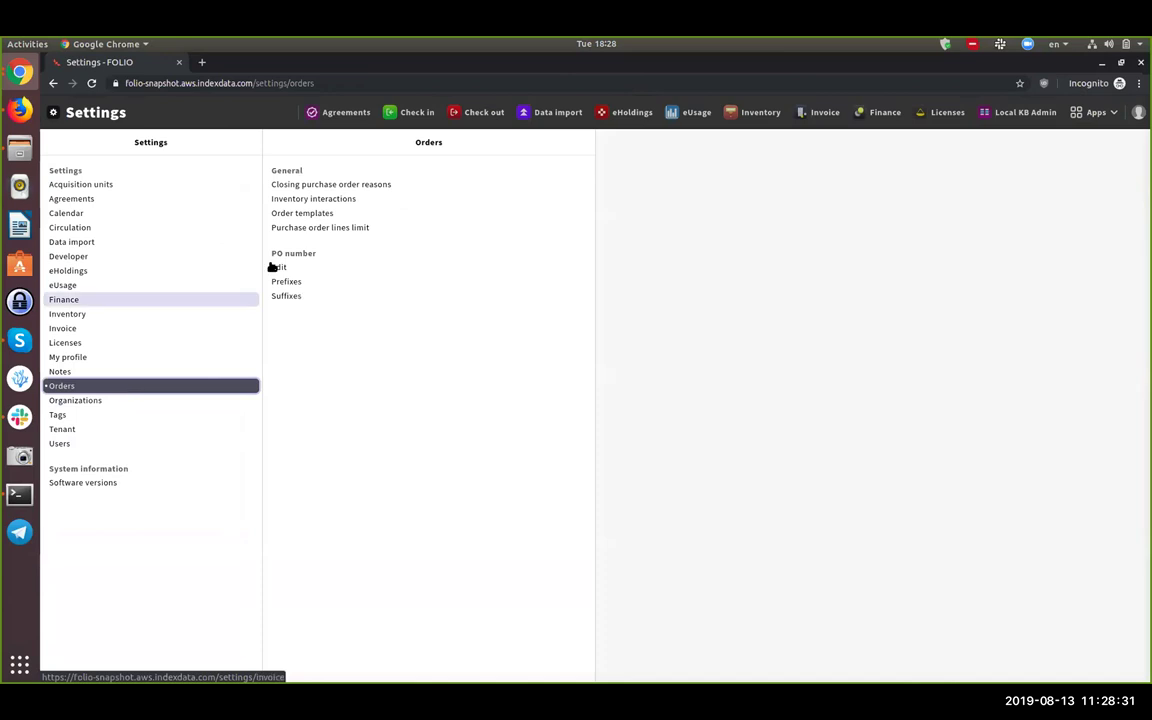
left_click(355, 215)
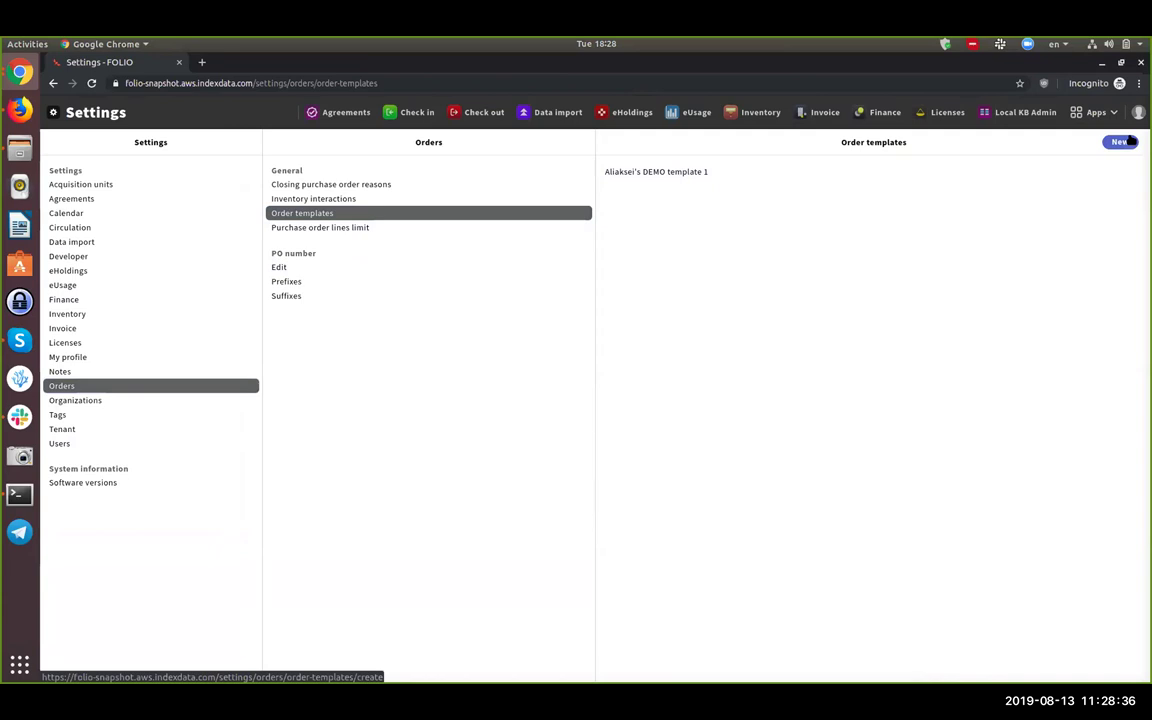
left_click(1120, 142)
Step: Name the template 'test 1' with code '1' and expand its PO information and Notes sections
left_click(311, 228)
type("test 1")
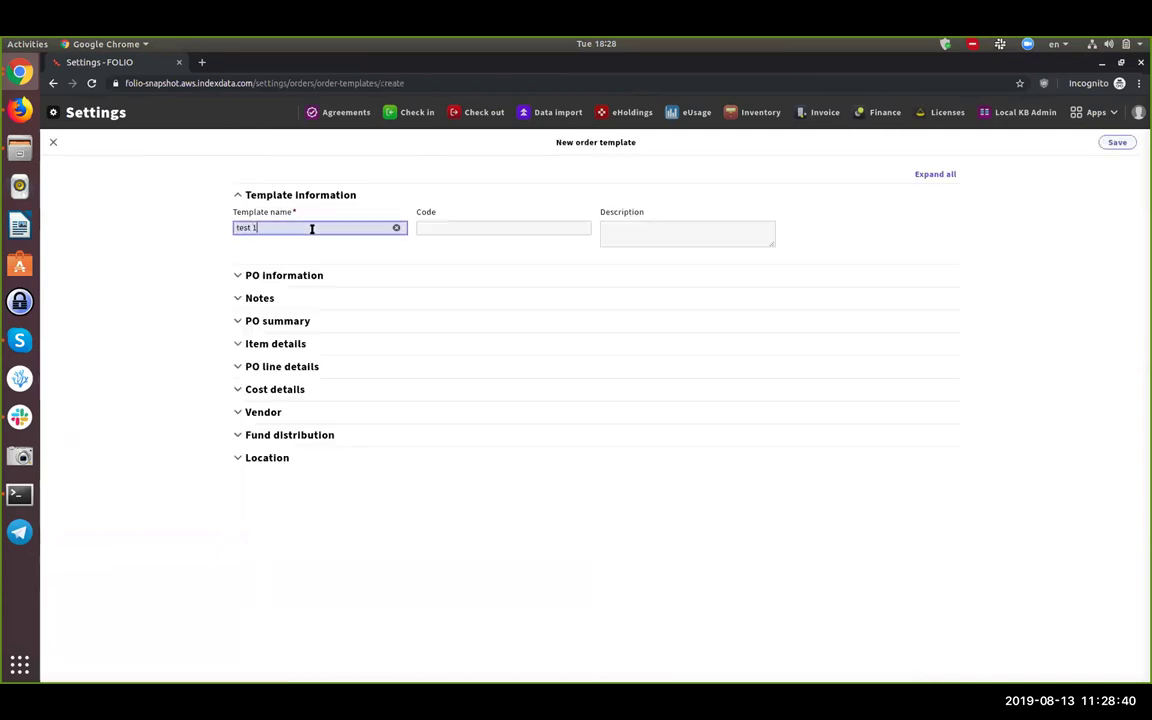
left_click(476, 228)
type("1")
left_click(300, 276)
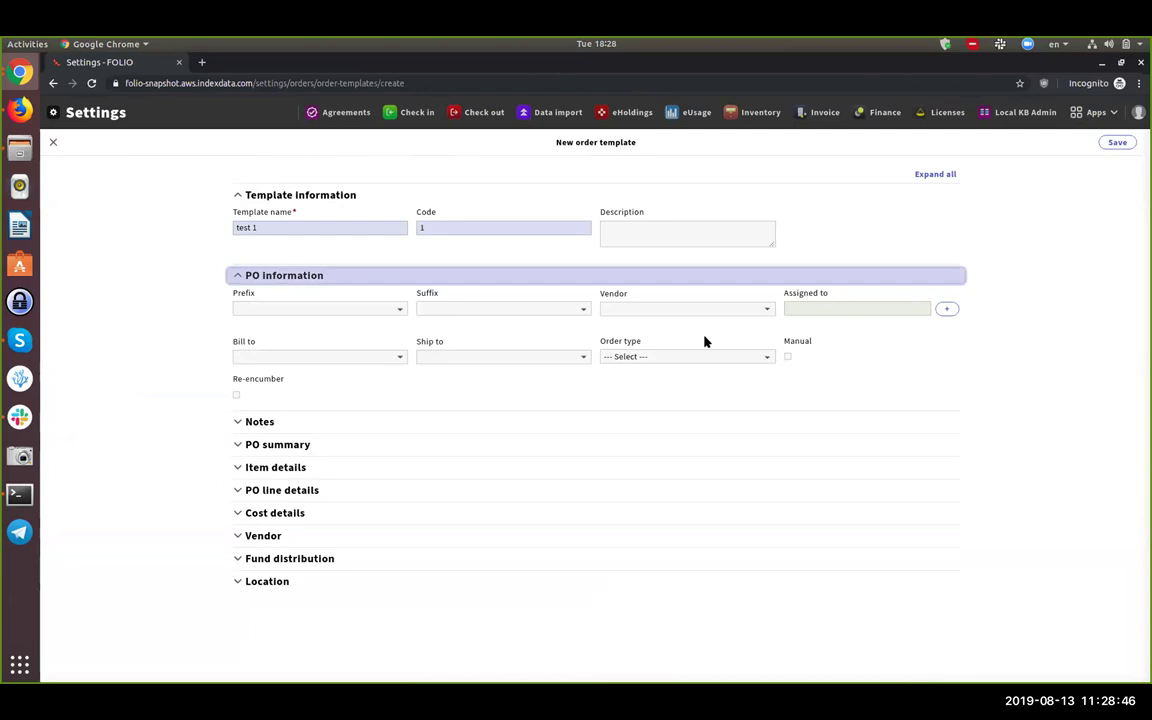
left_click(299, 374)
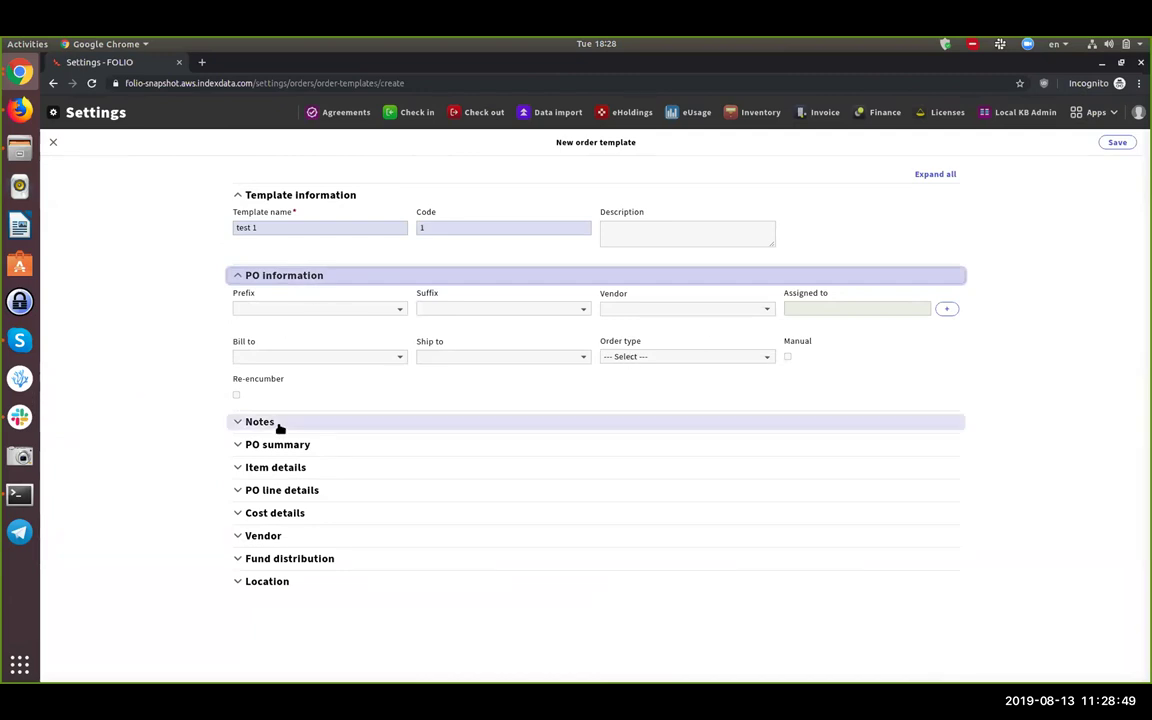
left_click(336, 422)
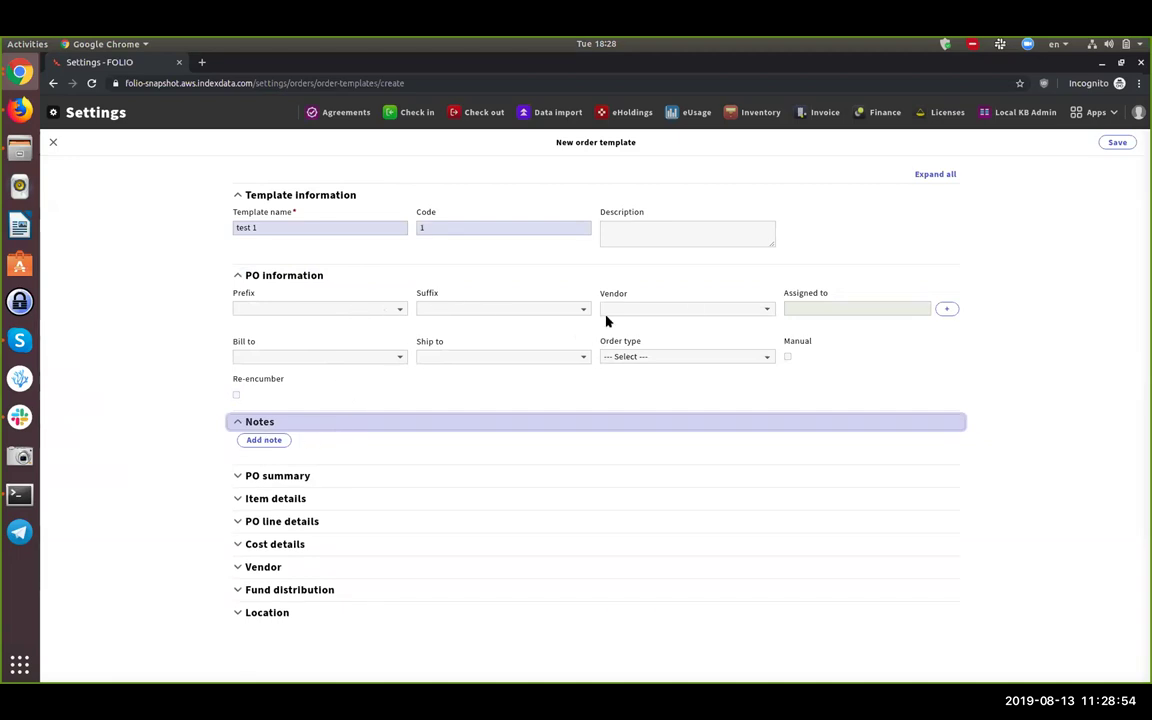
Step: Set order type One-time and currency USD, then save the template
left_click(656, 358)
left_click(650, 381)
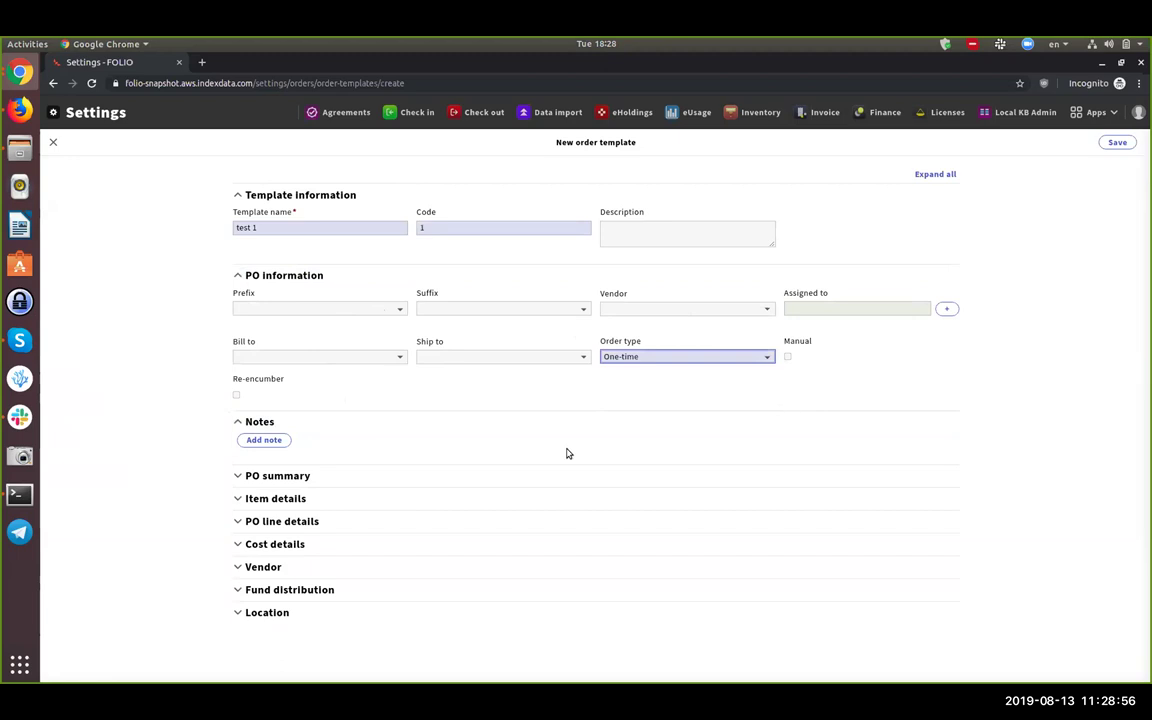
left_click(505, 548)
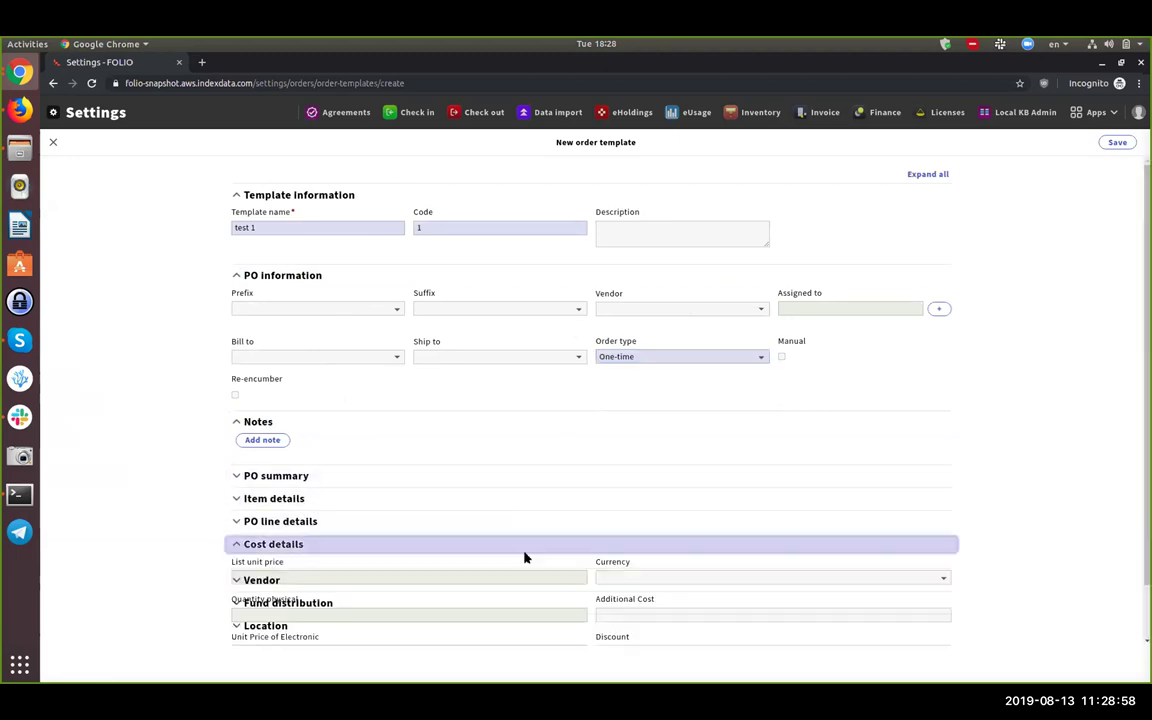
left_click(620, 577)
left_click(624, 598)
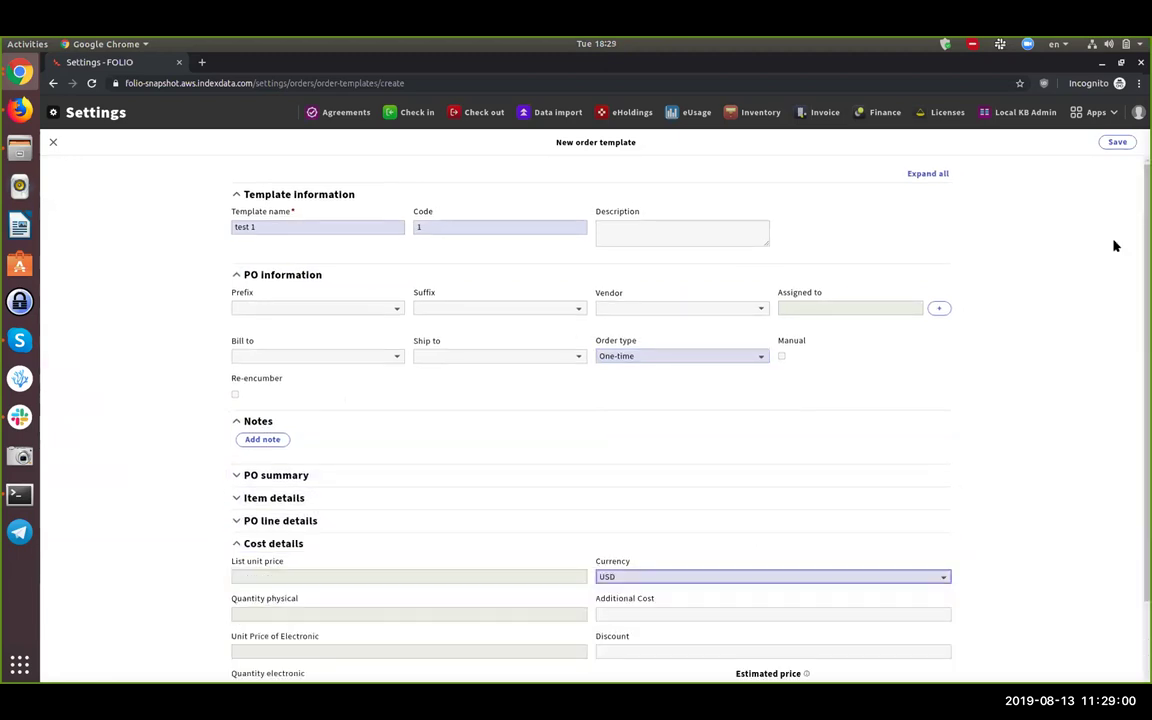
left_click(1116, 142)
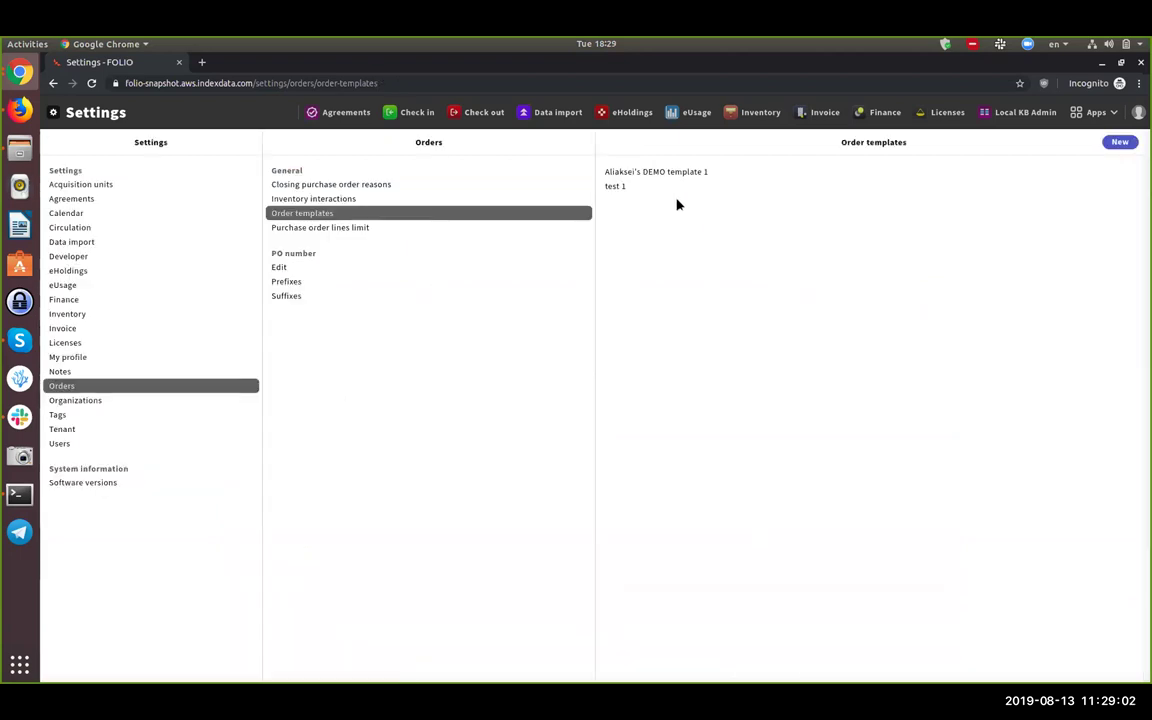
Step: Open the DEMO template 1 order template, expand all sections, and enter edit mode
left_click(699, 171)
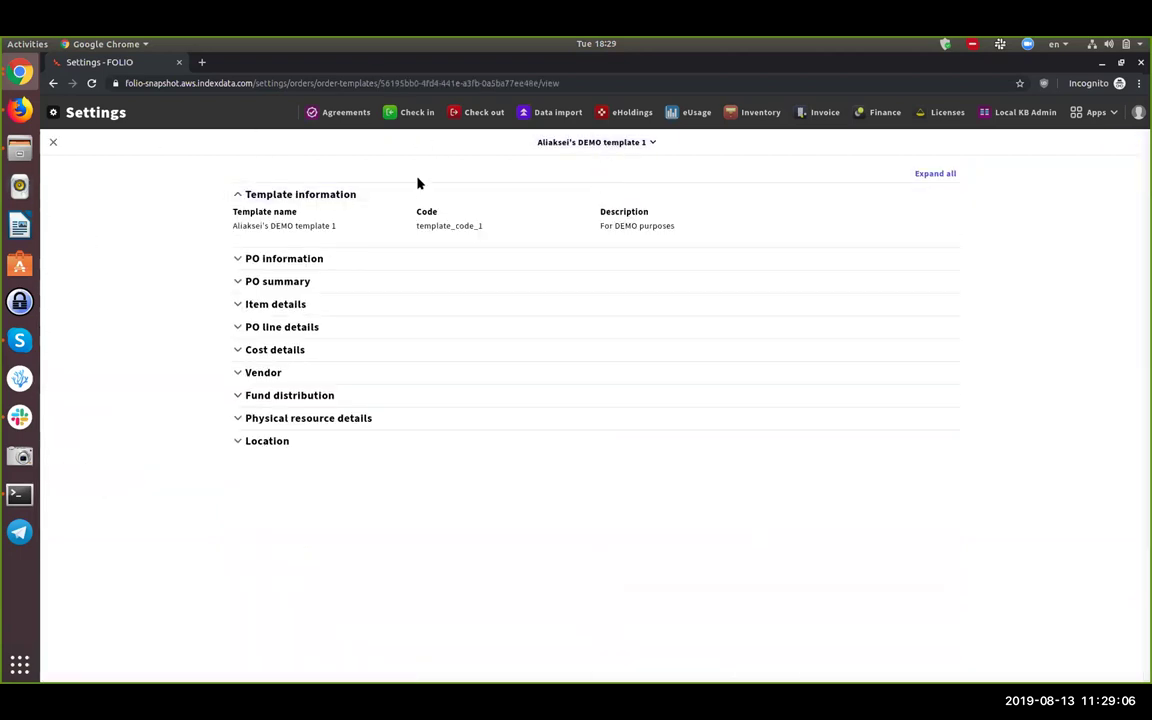
left_click(935, 173)
scroll(787, 400, "down", 5)
scroll(787, 399, "up", 5)
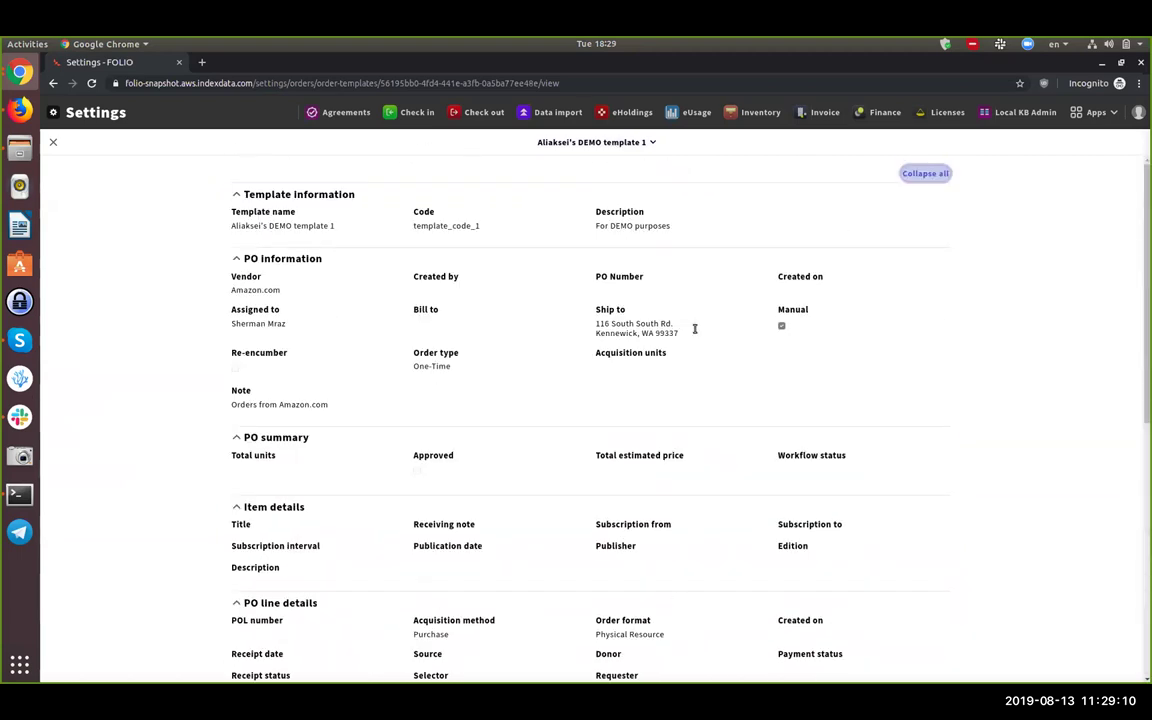
left_click(590, 142)
left_click(585, 162)
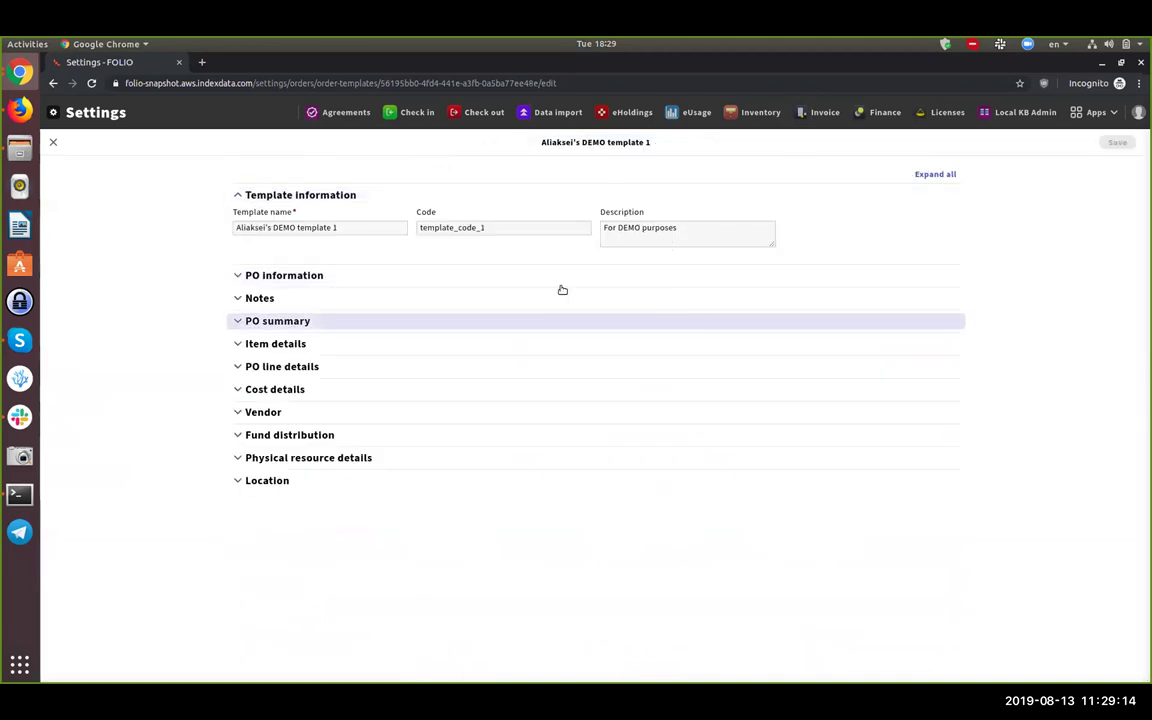
Step: Expand all sections of DEMO template 1 and keep Amazon.com (AMAZ) as the vendor
left_click(922, 174)
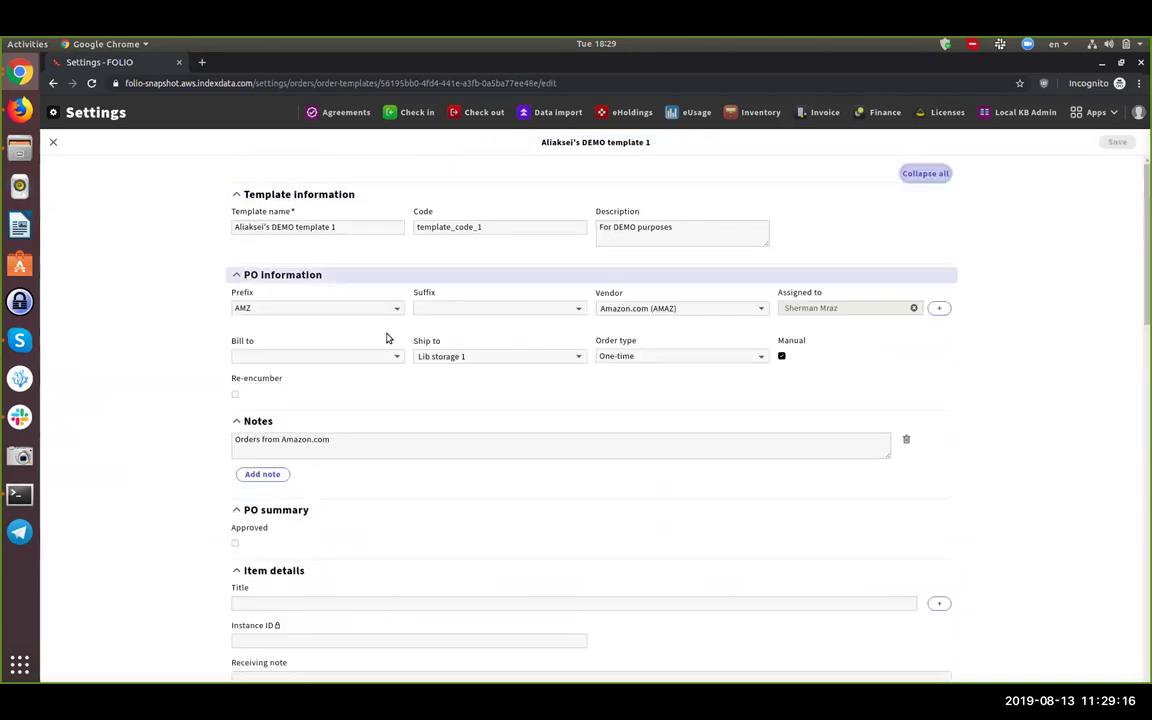
scroll(377, 271, "down", 1)
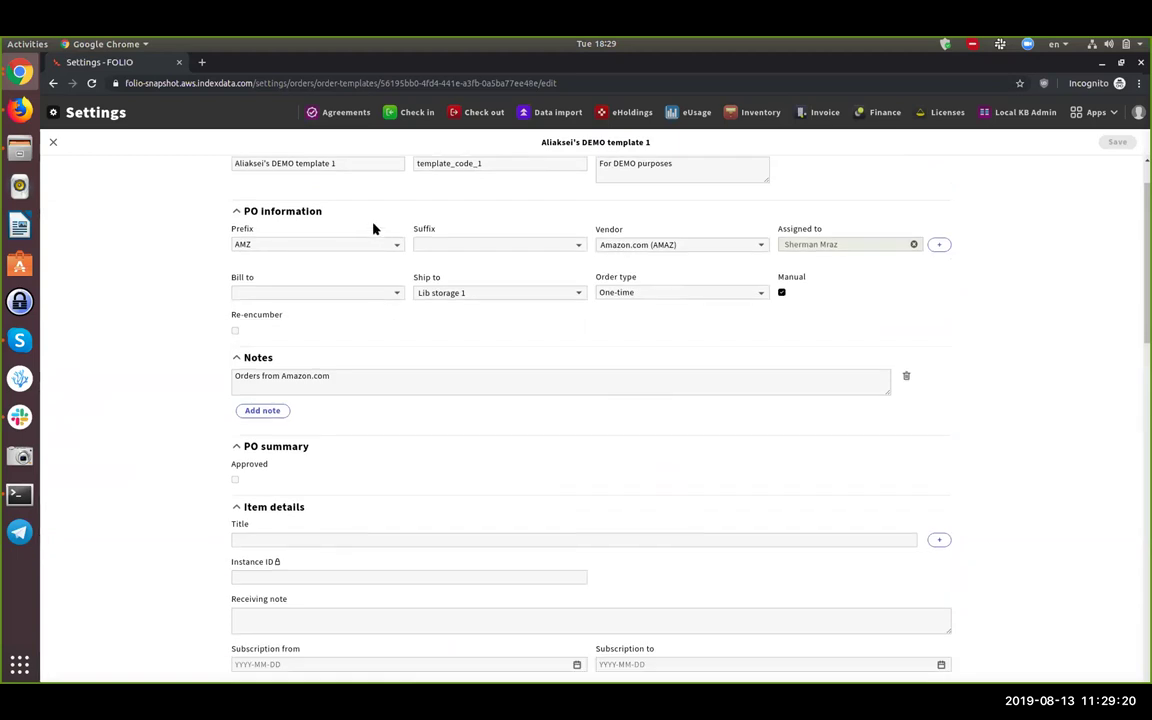
scroll(419, 221, "down", 1)
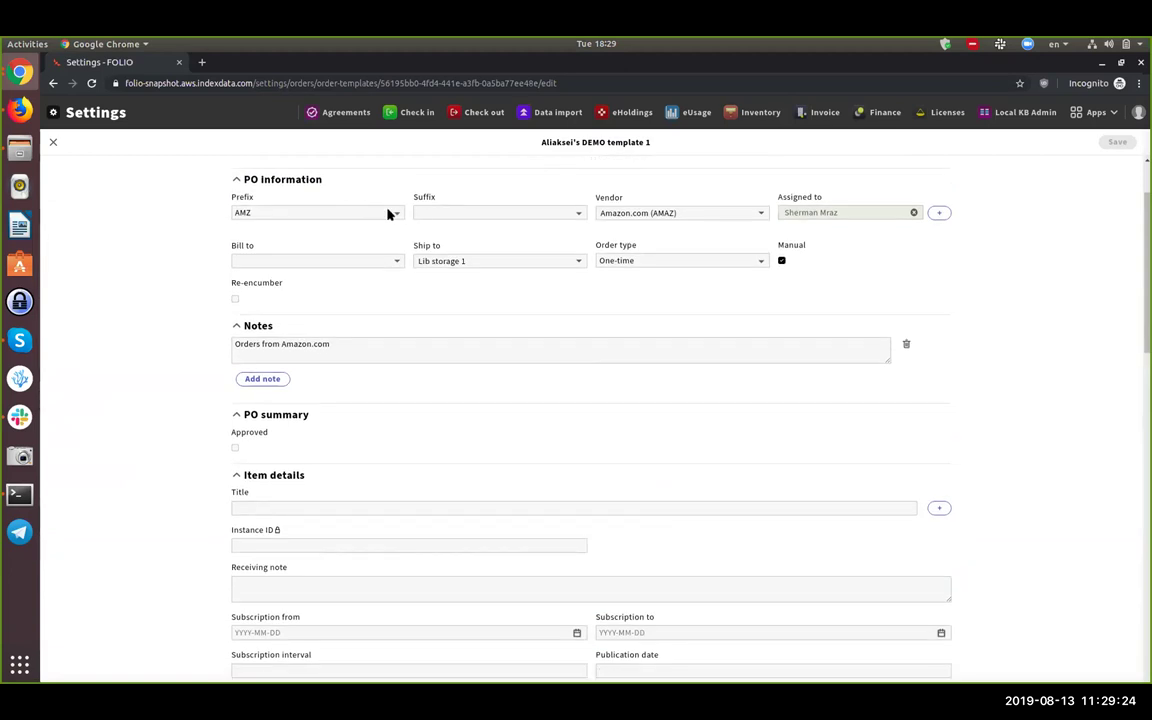
left_click(674, 213)
key("Return")
Step: Select the template's note text, then deselect it
scroll(568, 178, "up", 2)
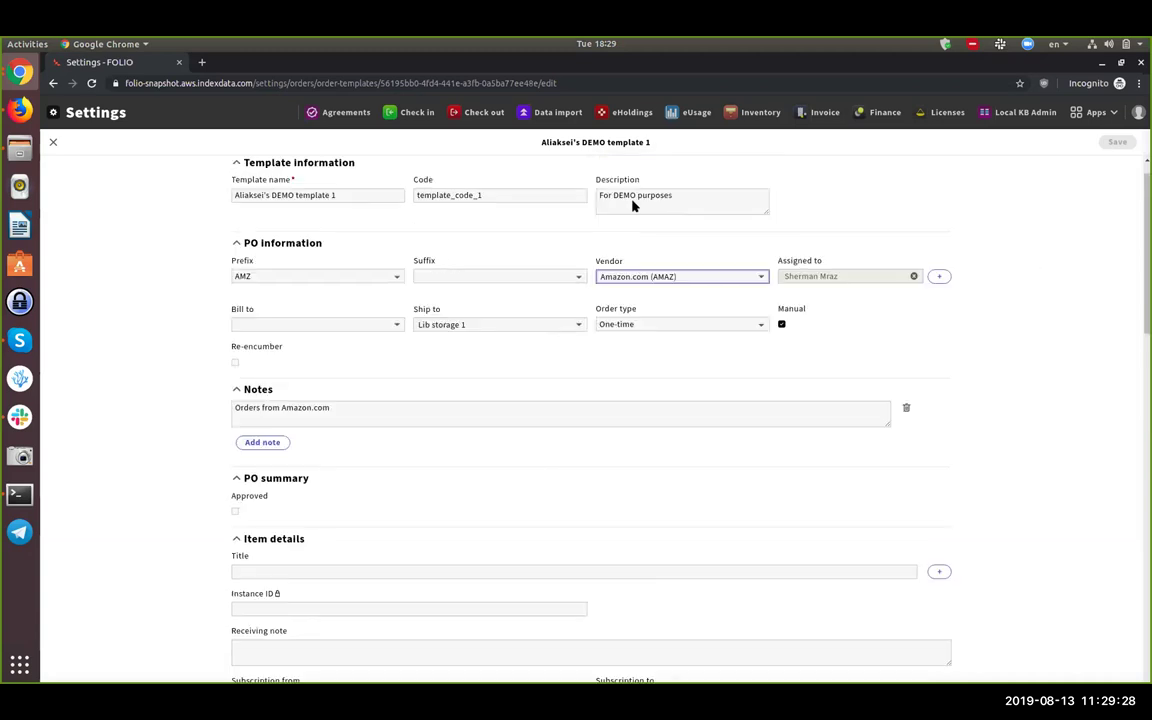
left_click(346, 413)
left_click_drag(346, 413, 221, 407)
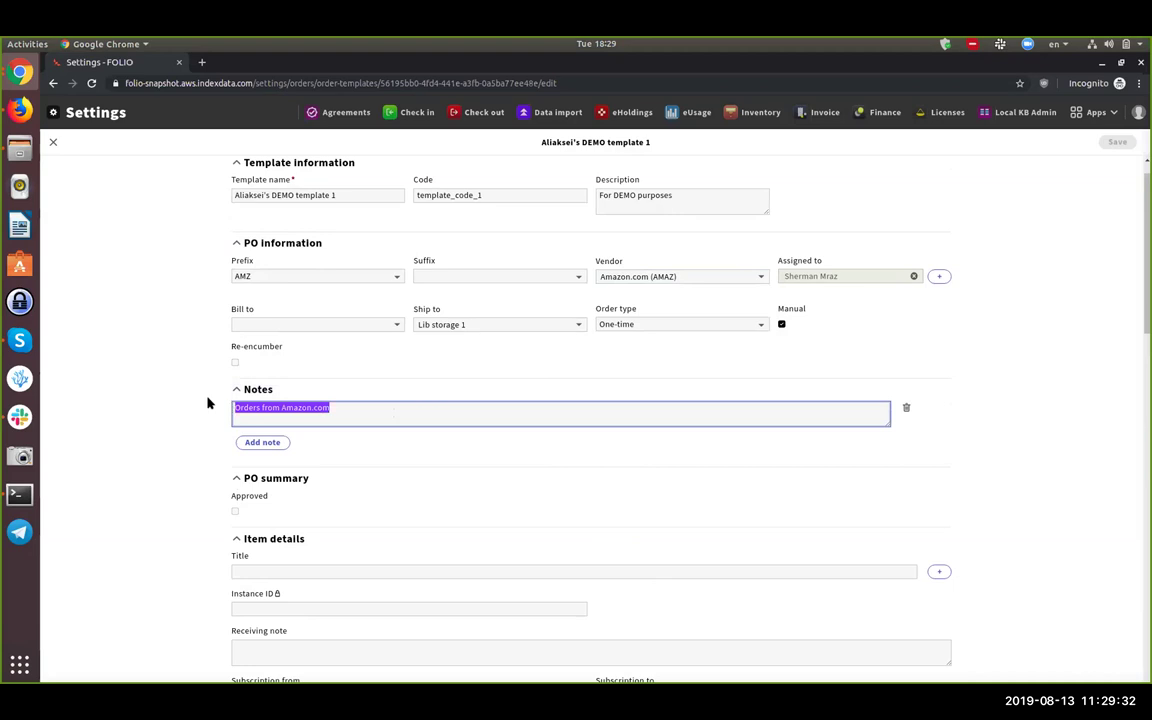
left_click(181, 401)
Step: Keep Lib storage 1 as the ship-to location and review the PO line defaults
left_click(520, 324)
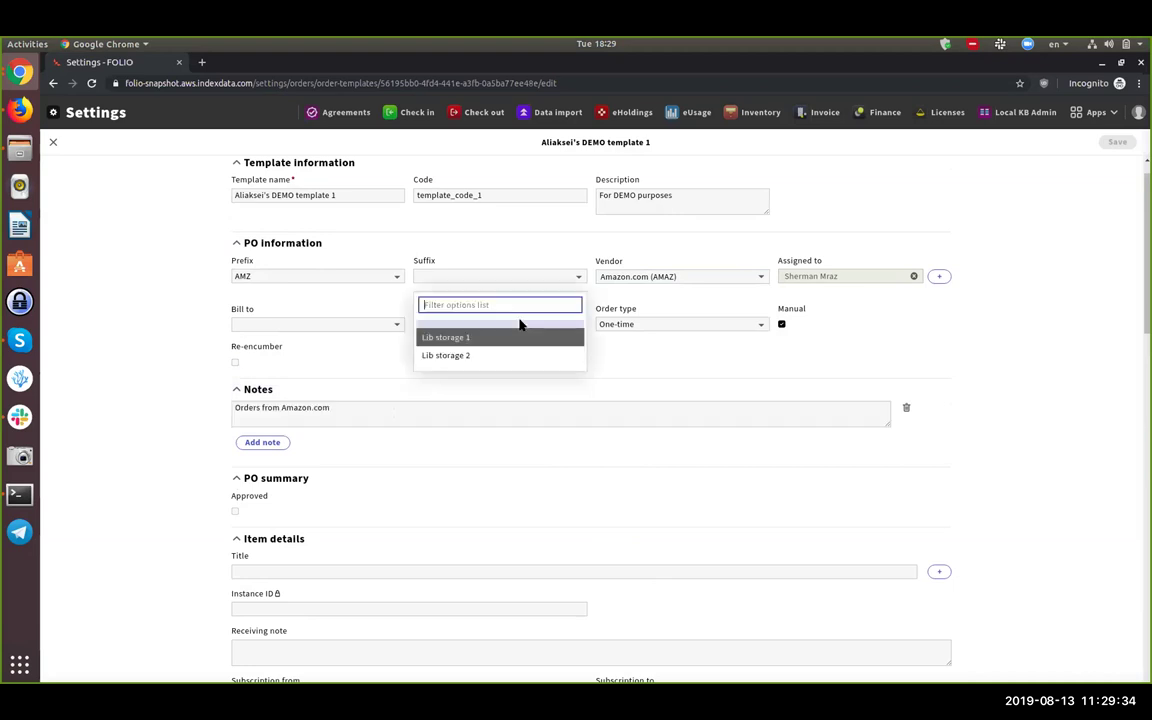
key("Return")
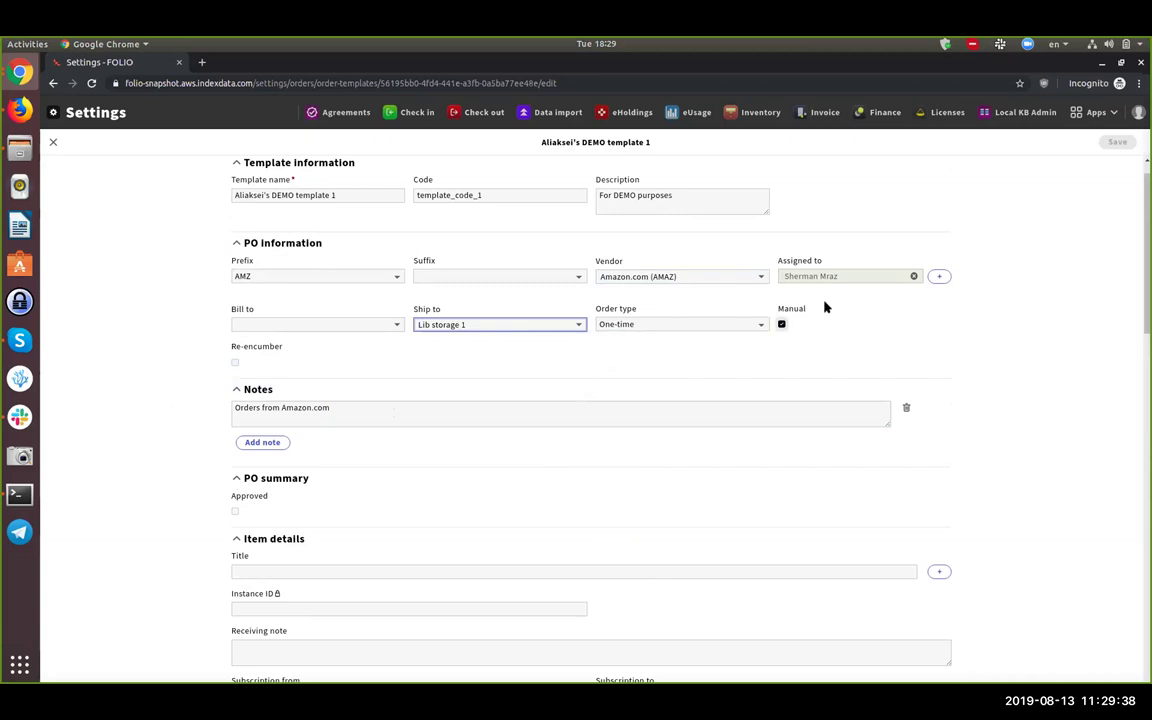
scroll(823, 303, "down", 3)
scroll(290, 300, "down", 2)
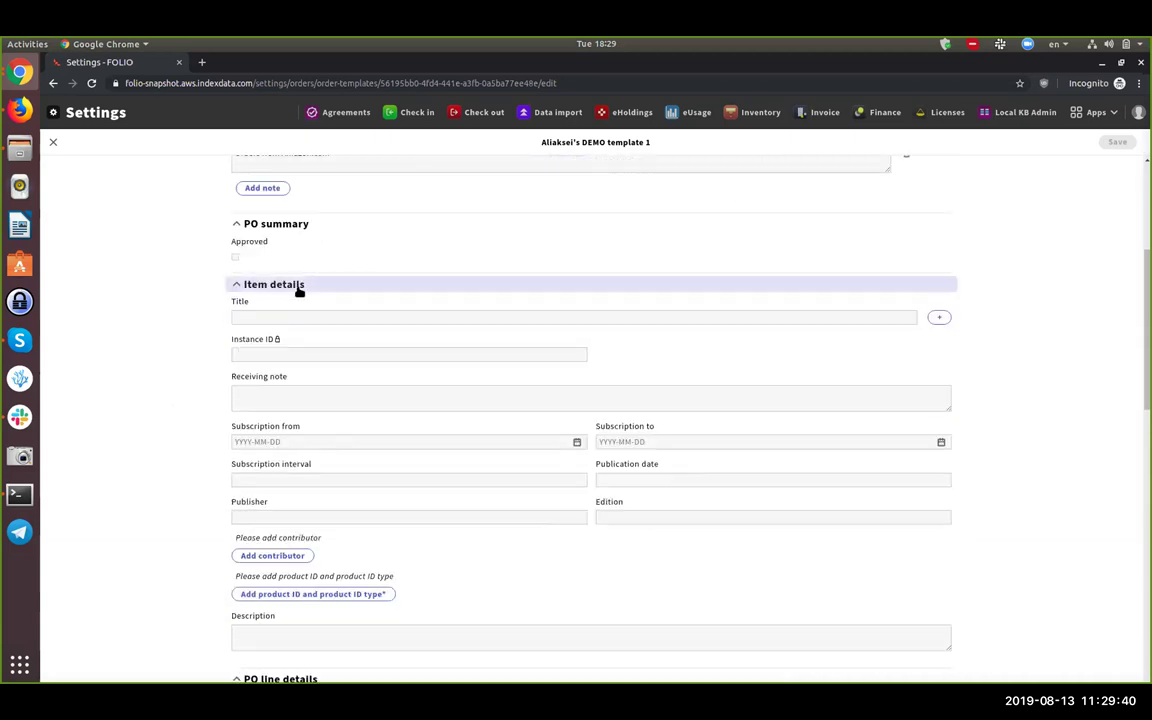
scroll(339, 293, "up", 2)
scroll(357, 309, "down", 2)
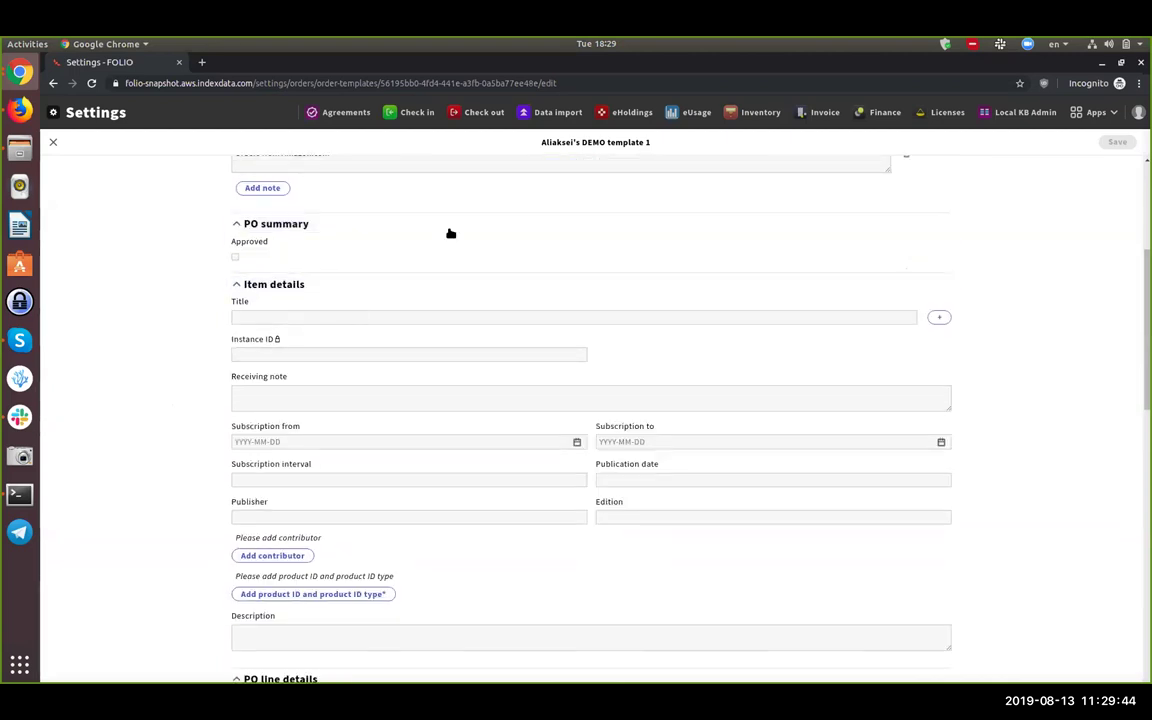
scroll(409, 260, "up", 1)
scroll(409, 307, "down", 1)
Step: Collapse Item details and re-enter 2 as the Quantity physical value
left_click(410, 318)
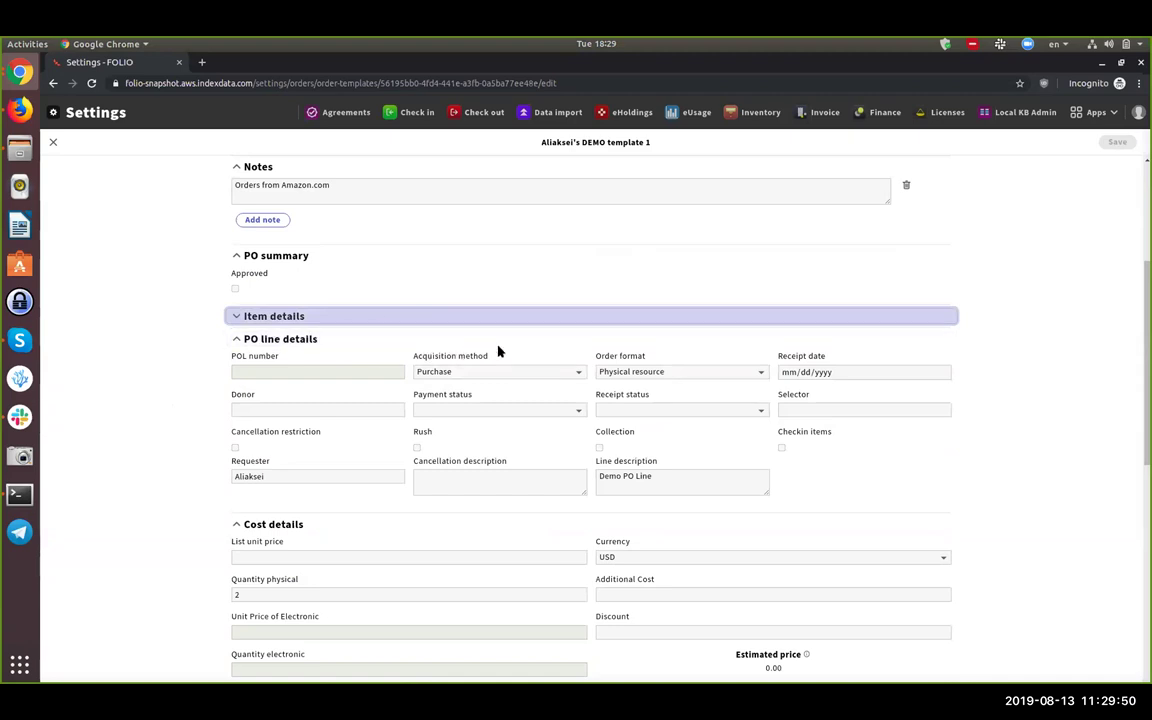
scroll(525, 319, "down", 1)
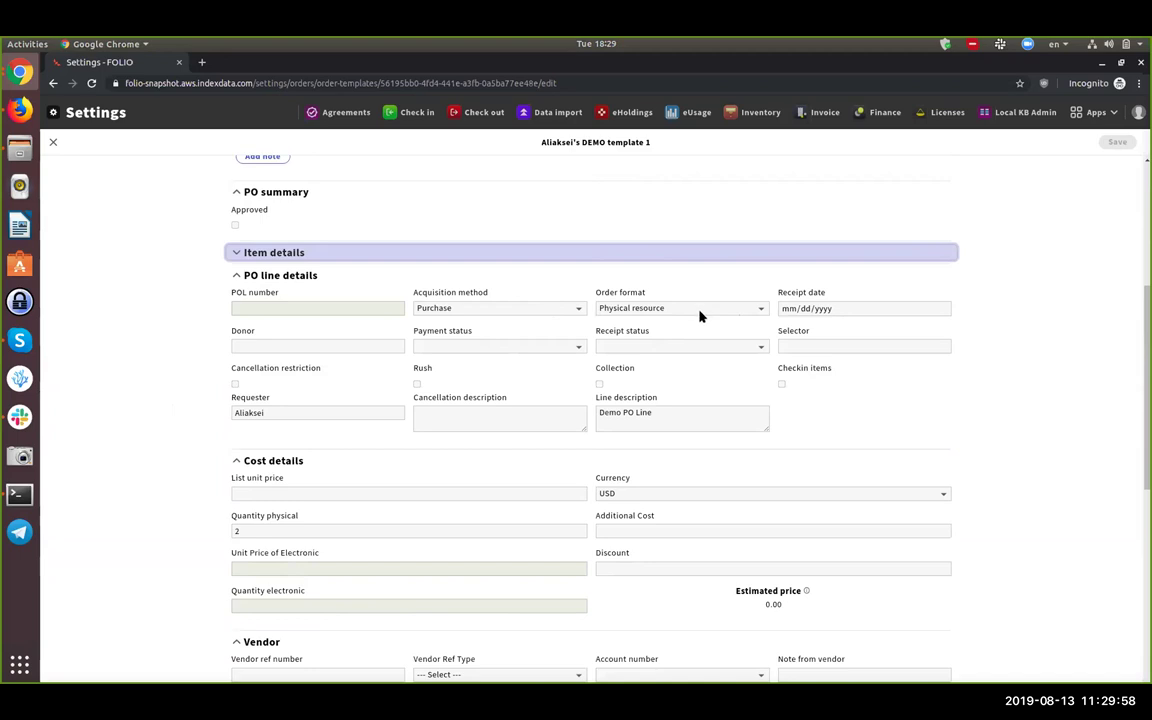
scroll(700, 327, "down", 1)
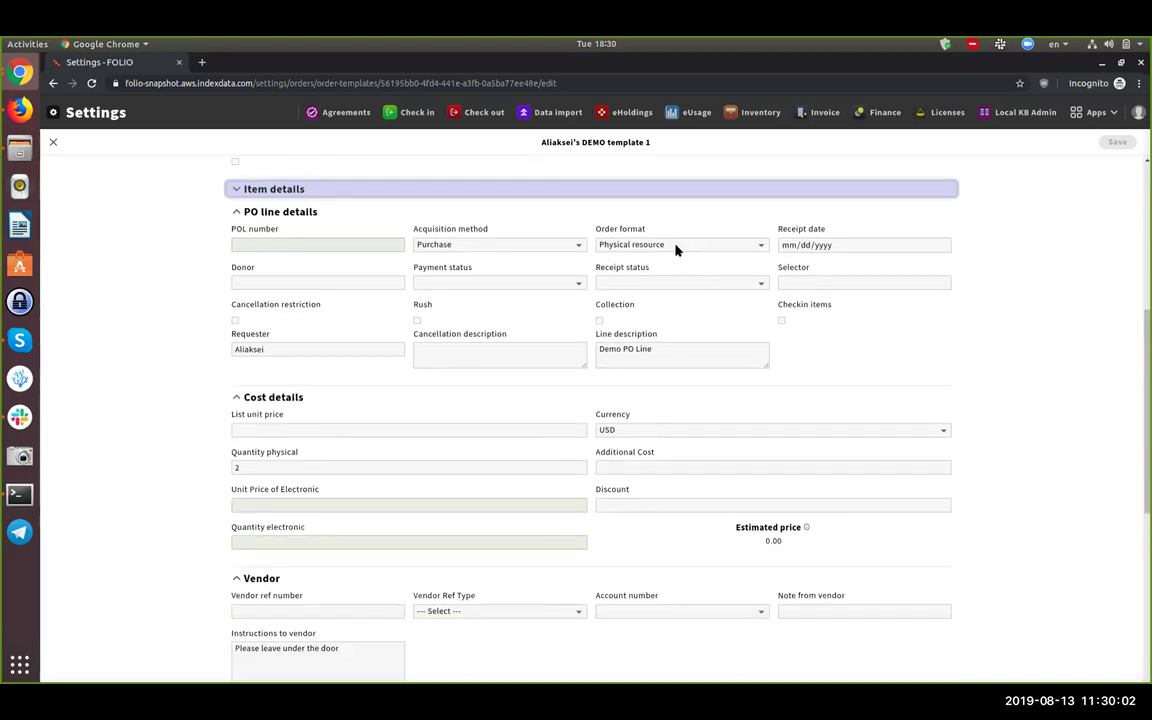
scroll(645, 270, "down", 2)
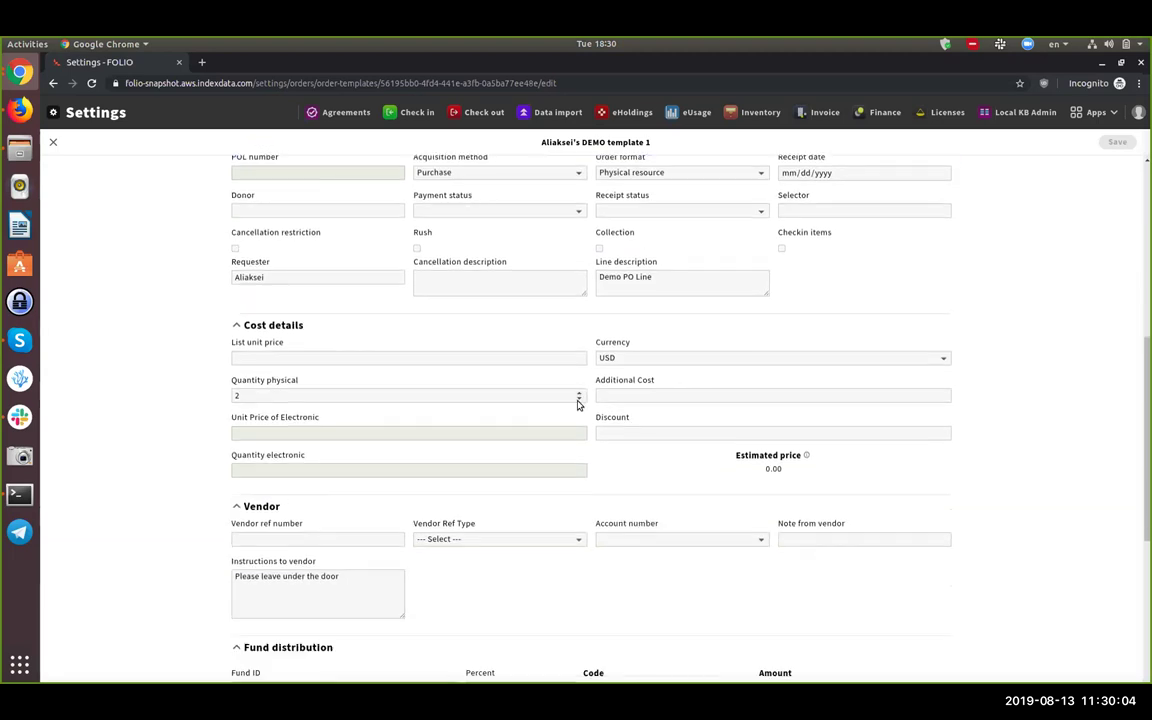
left_click(344, 372)
double_click(344, 372)
type("2")
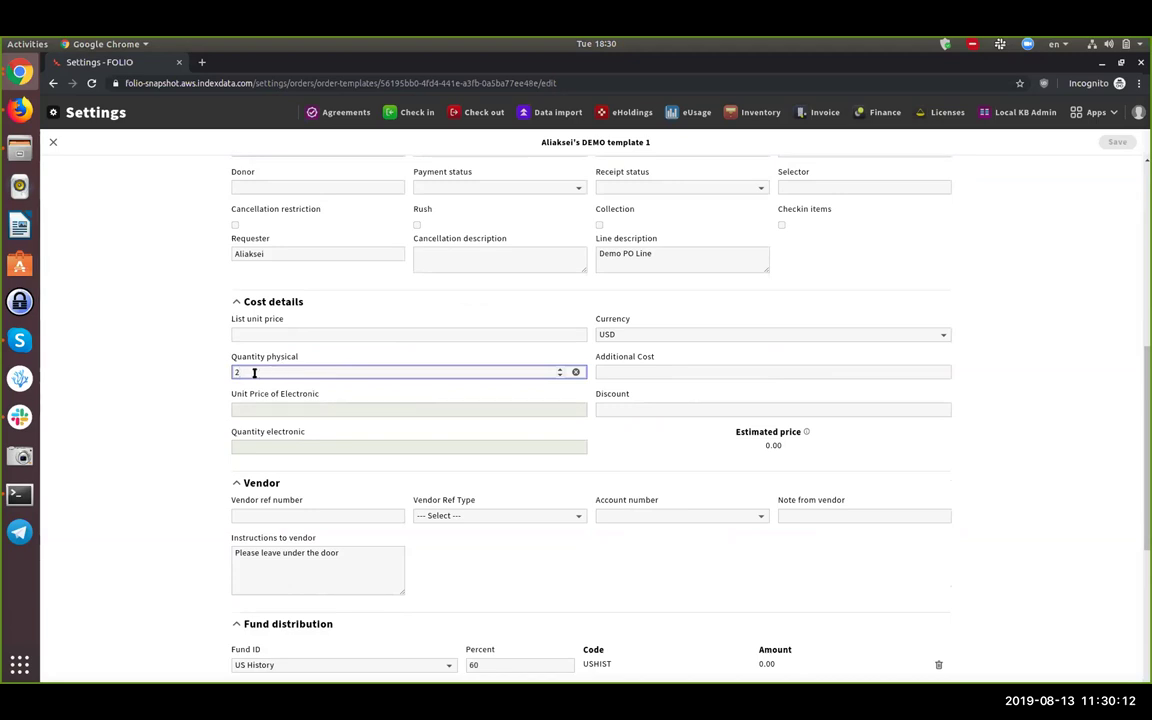
Step: Review vendor instructions, the 60% US History / 40% University Allocation funds, and location
scroll(445, 396, "down", 3)
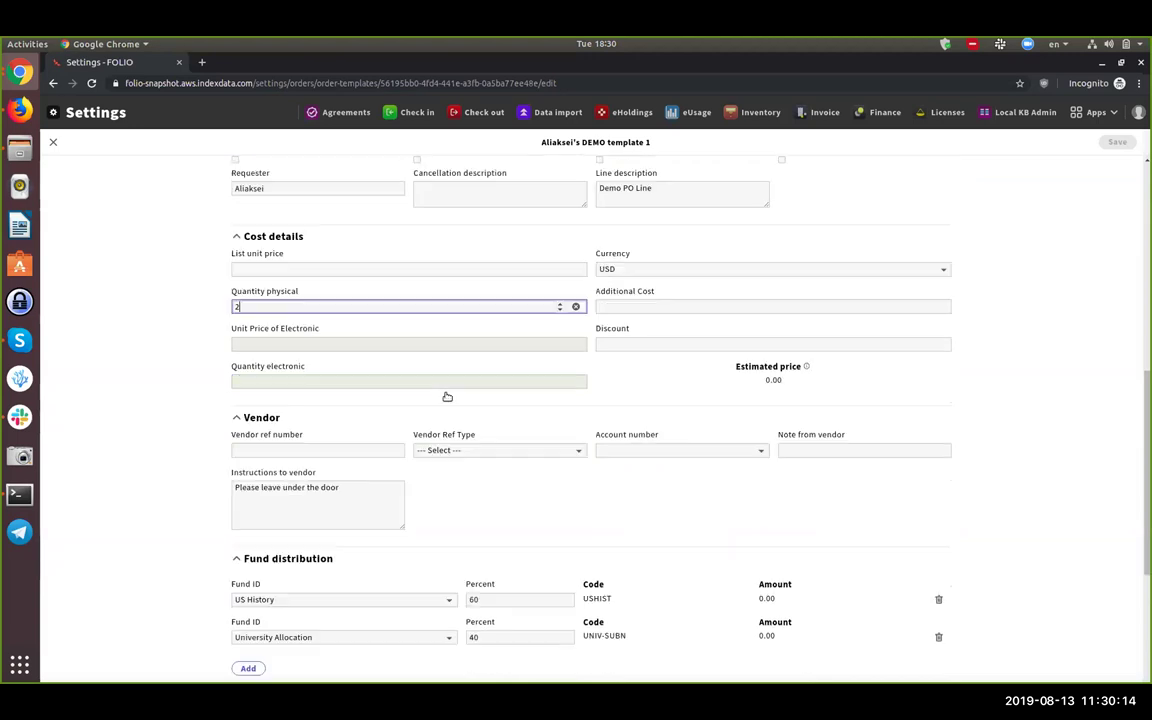
scroll(500, 370, "down", 2)
left_click(382, 314)
scroll(400, 320, "down", 2)
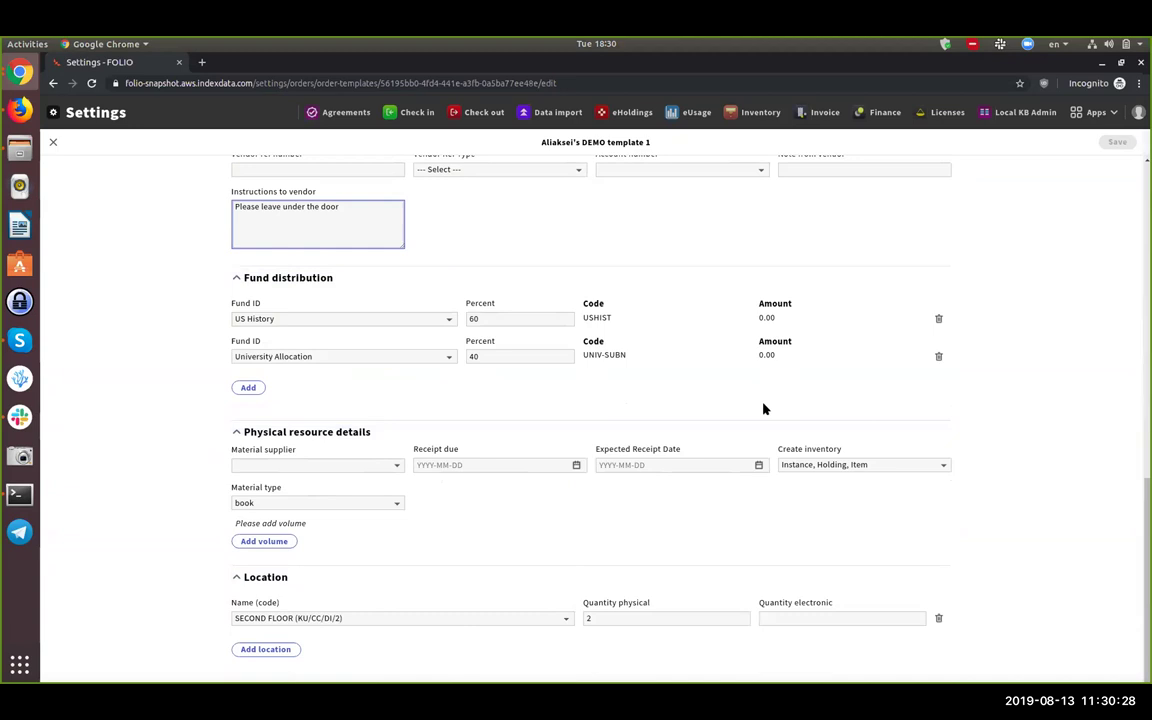
scroll(110, 157, "up", 1)
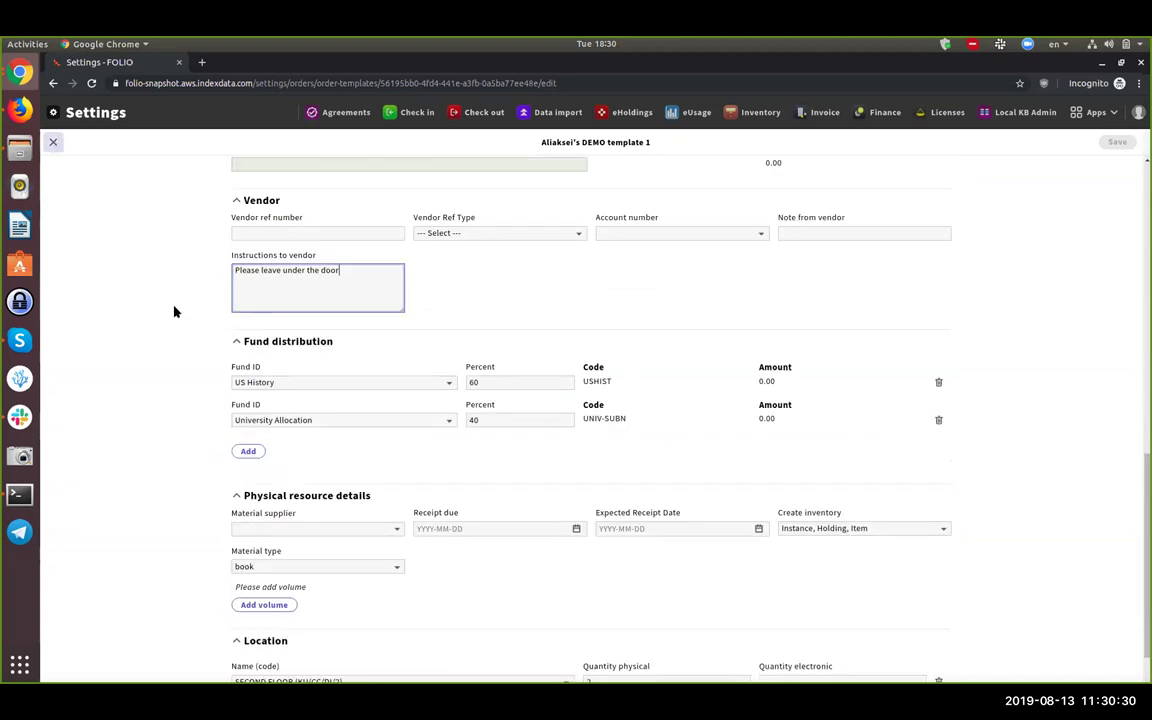
scroll(173, 312, "down", 1)
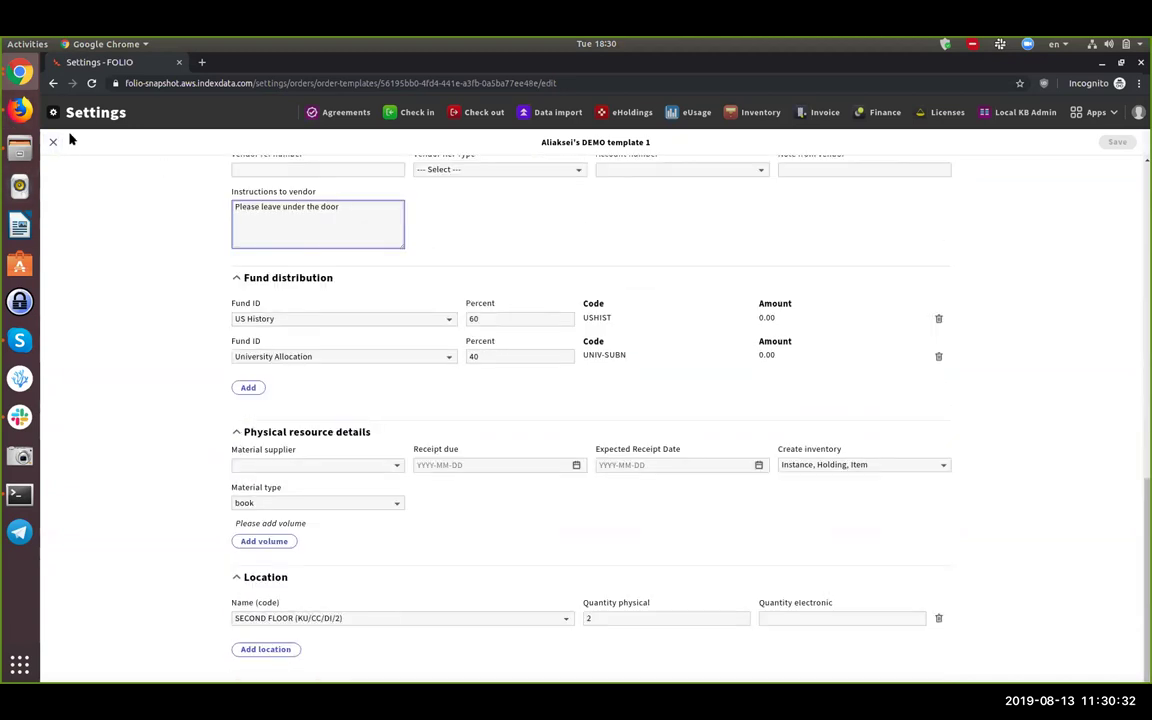
Step: Leave the template editor and start new purchase order 10012 from the Orders purchase order list
left_click(55, 143)
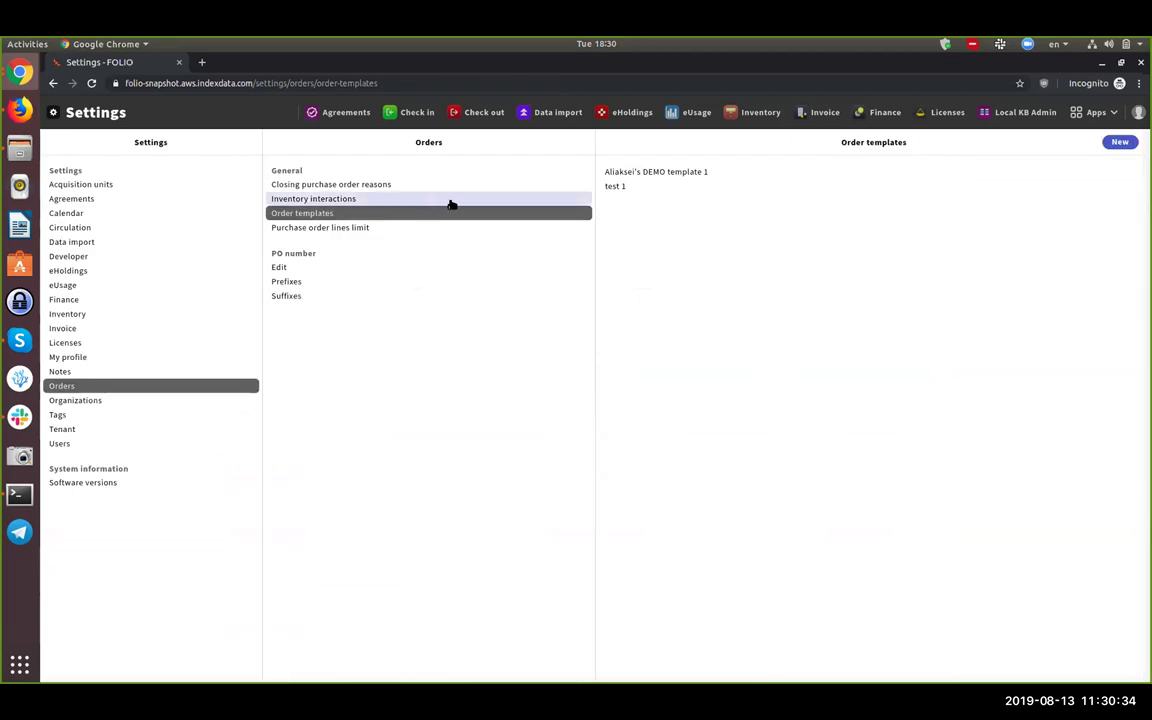
left_click(1095, 112)
left_click(955, 296)
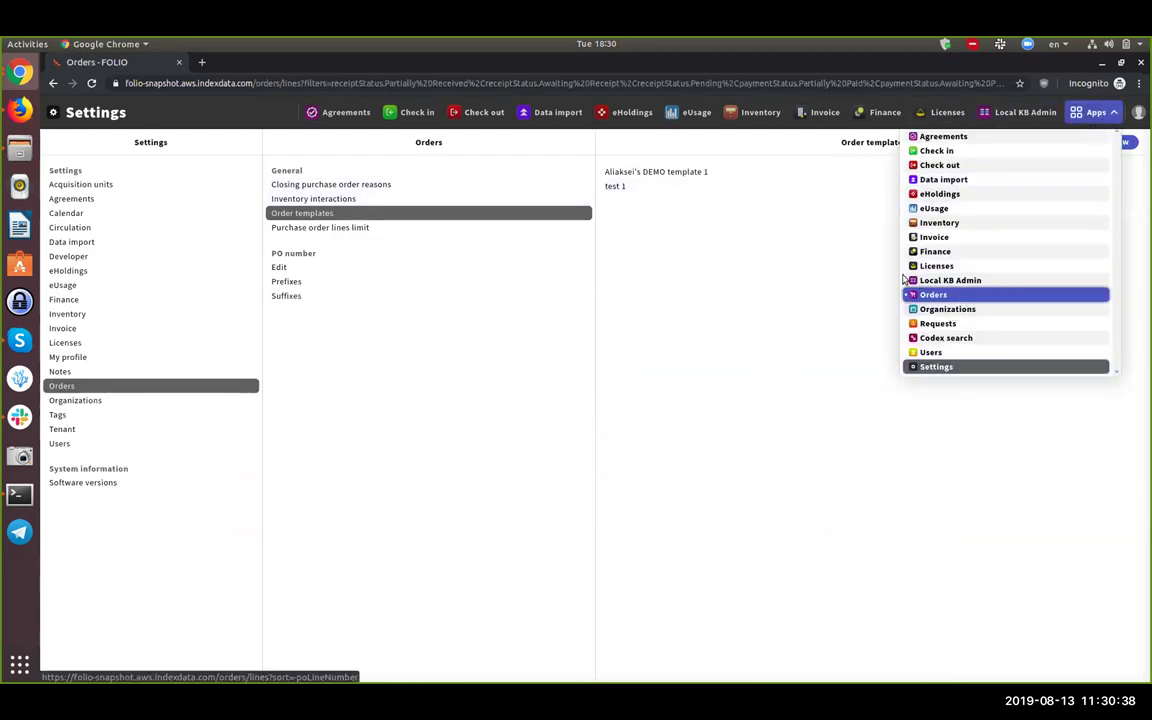
left_click(100, 171)
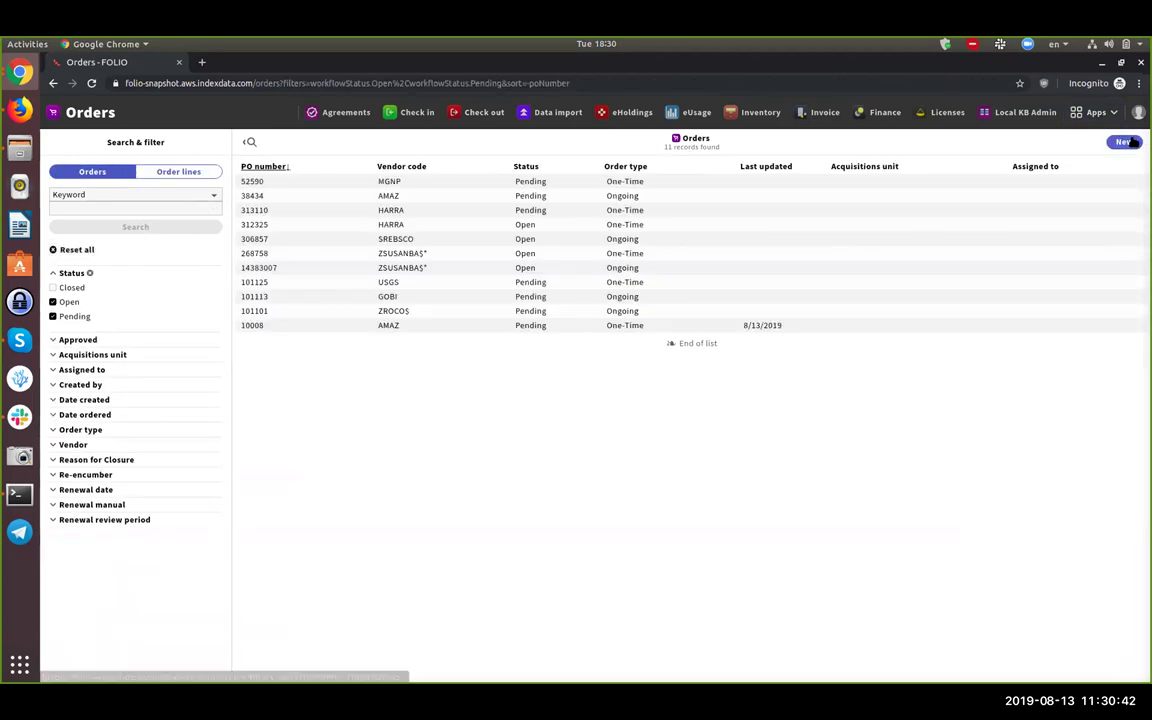
left_click(1130, 142)
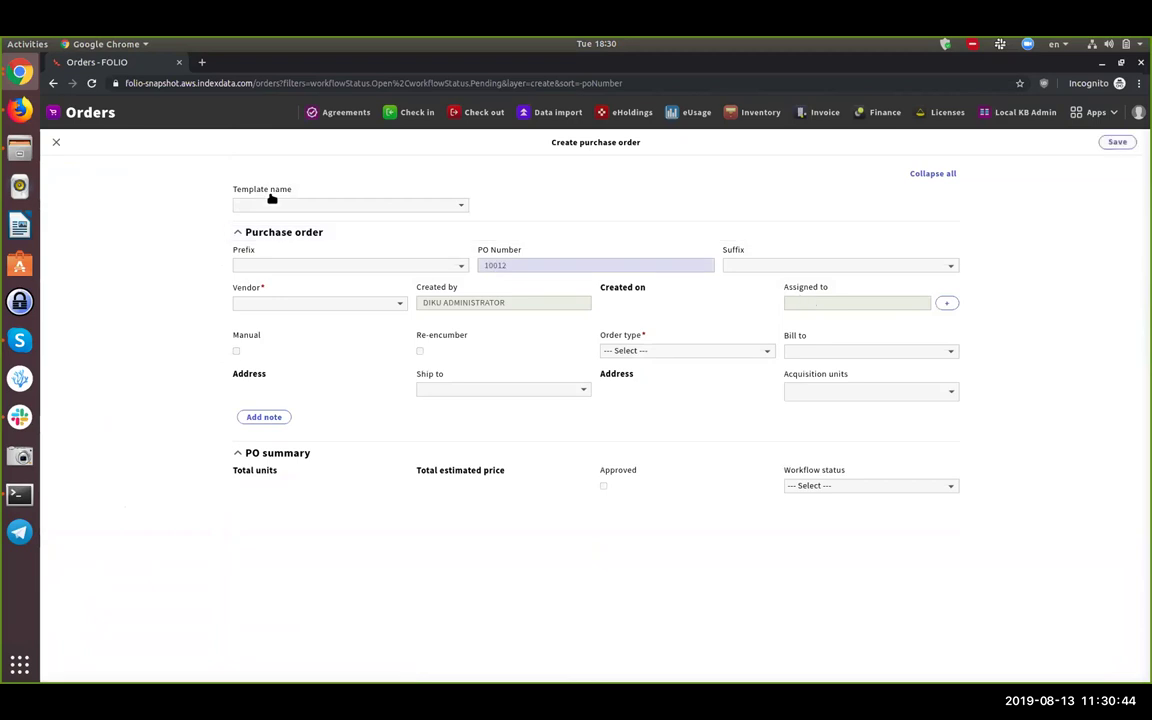
Step: Fill purchase order 10012 from DEMO template 1 and save it
left_click(325, 204)
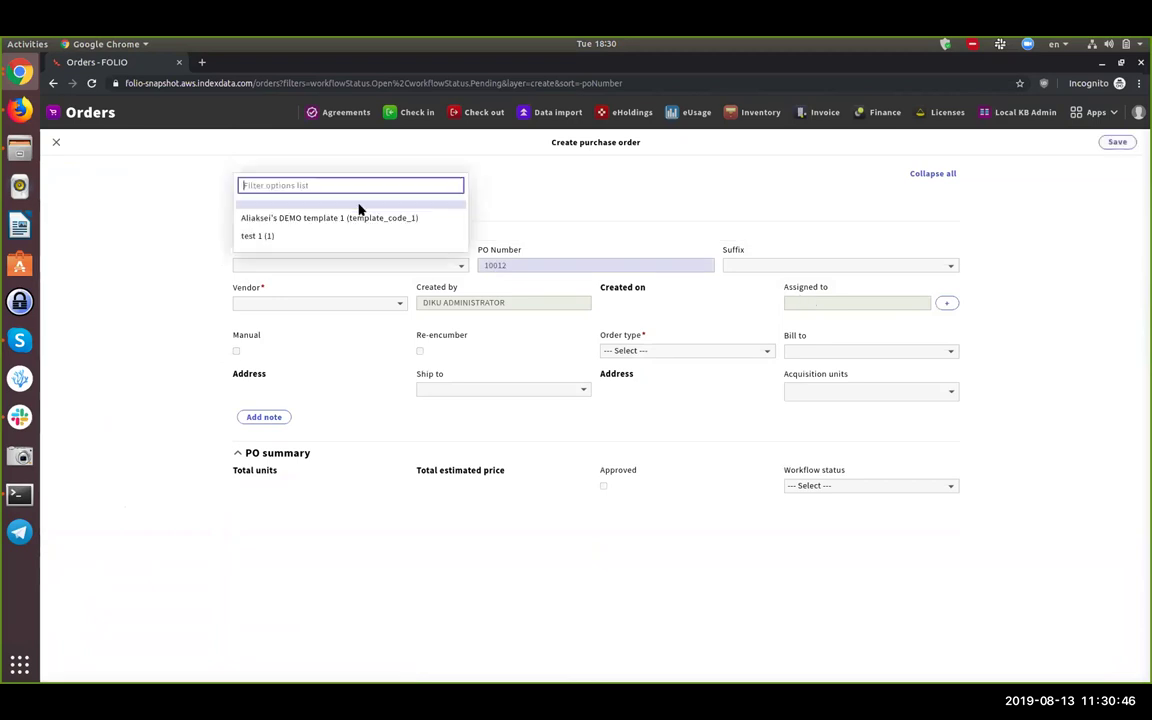
left_click(409, 219)
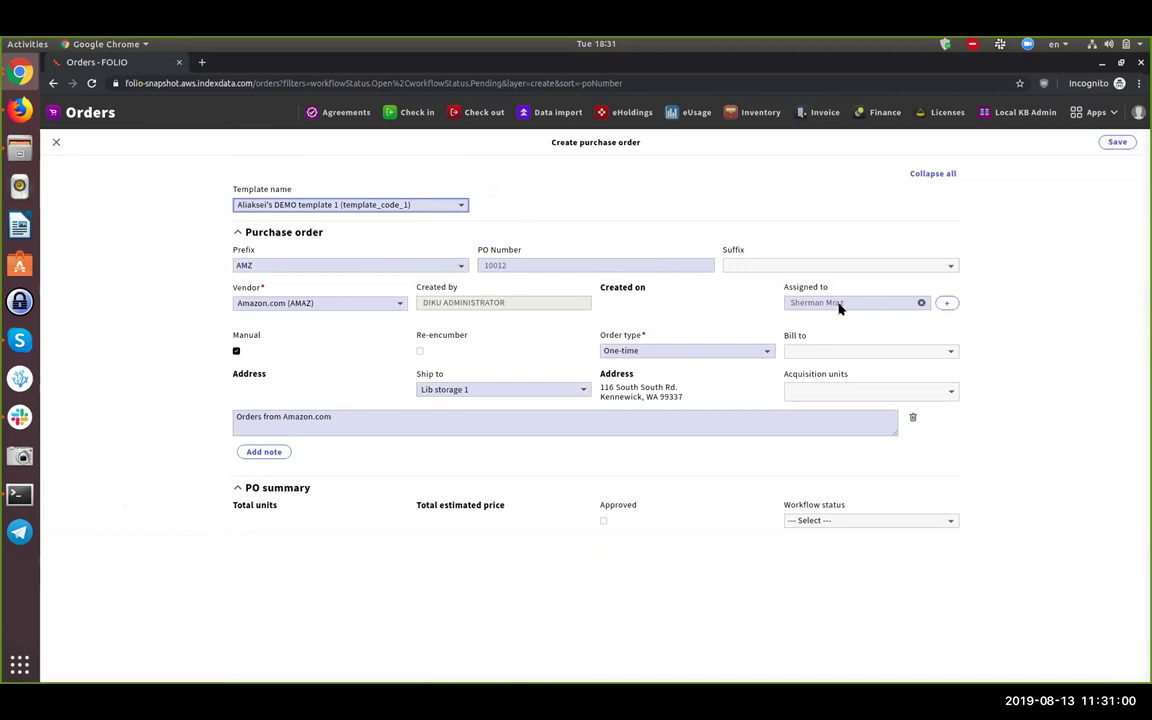
left_click(1118, 142)
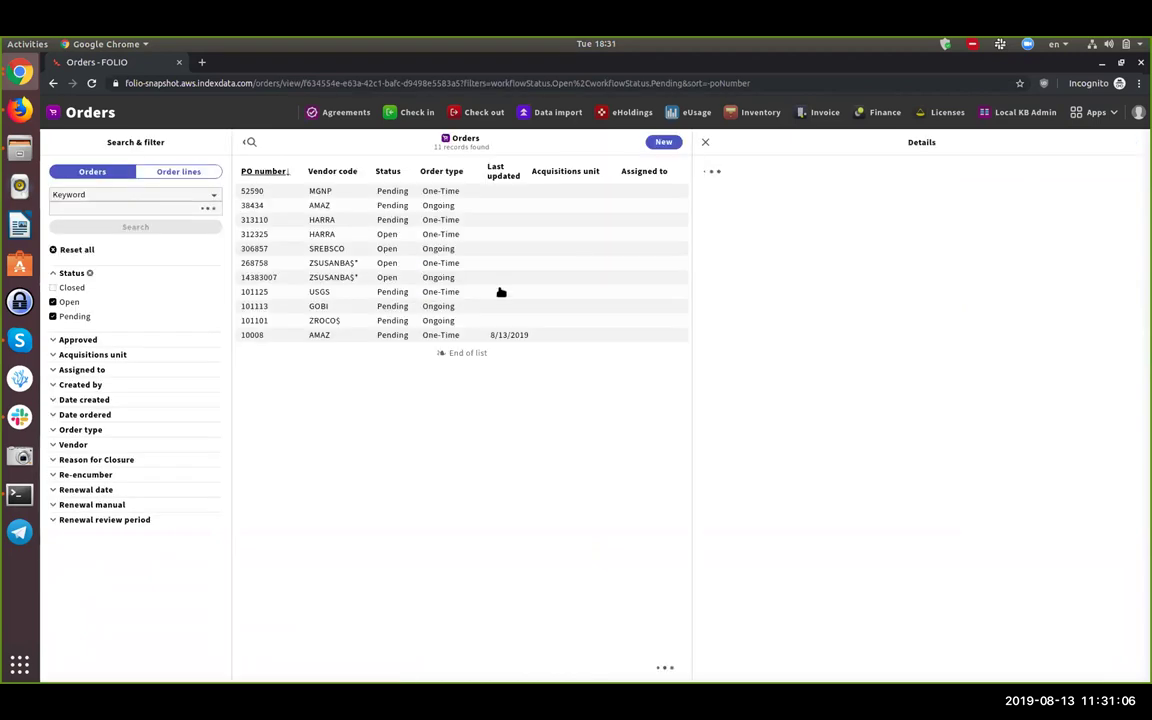
Step: Open order AMZ10012, add a new PO line, and bring up the inventory title lookup
left_click(334, 192)
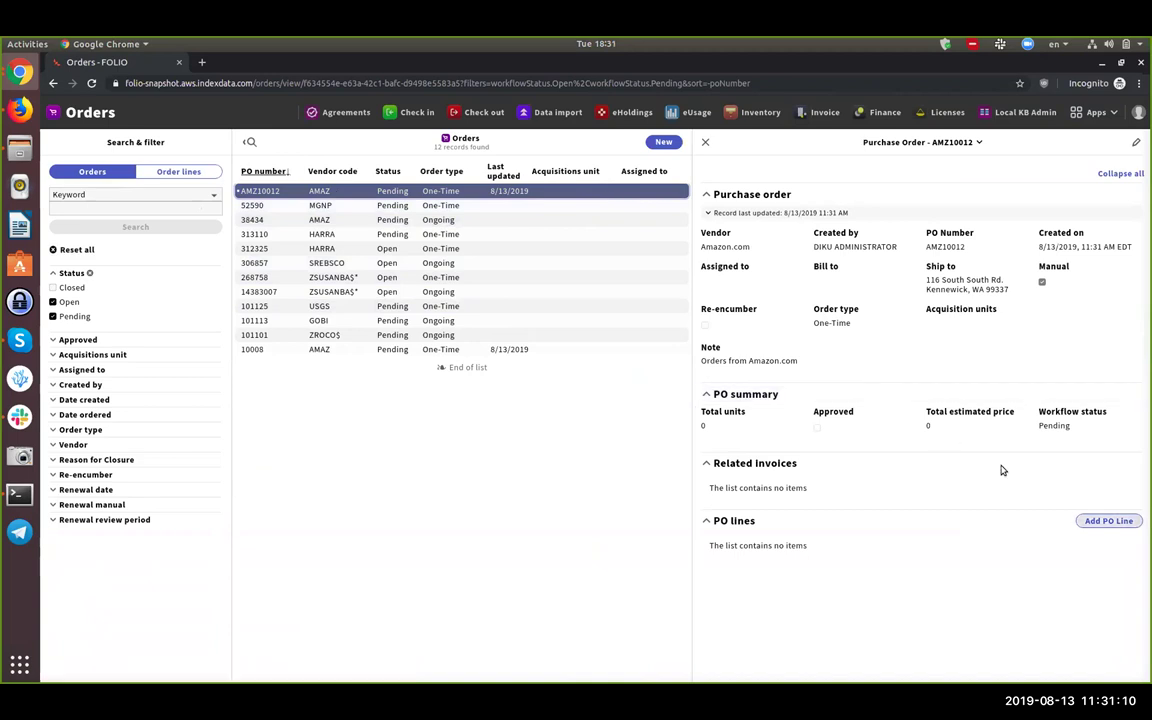
left_click(1108, 522)
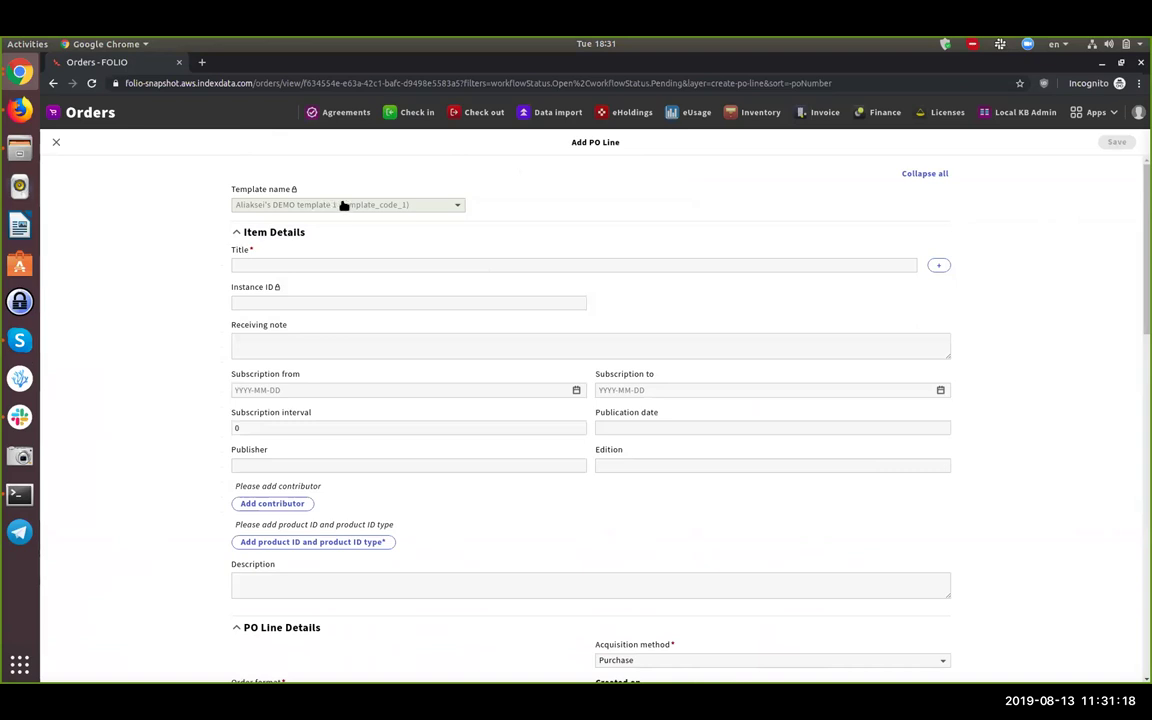
left_click(335, 265)
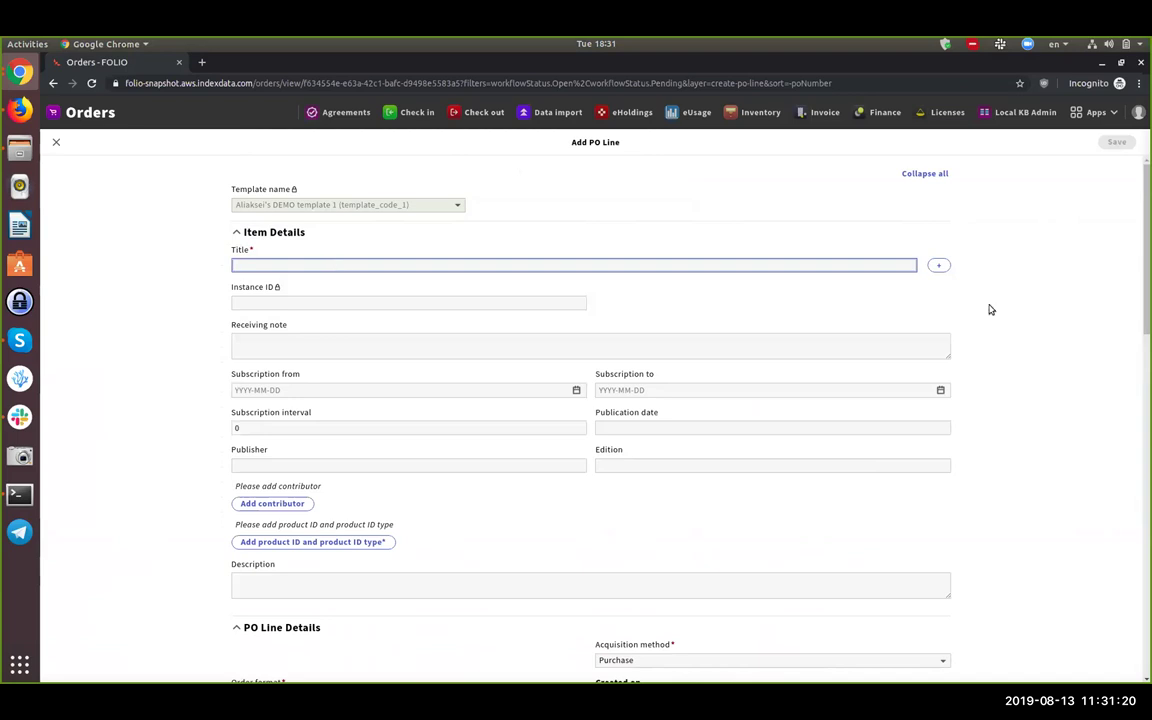
left_click(940, 268)
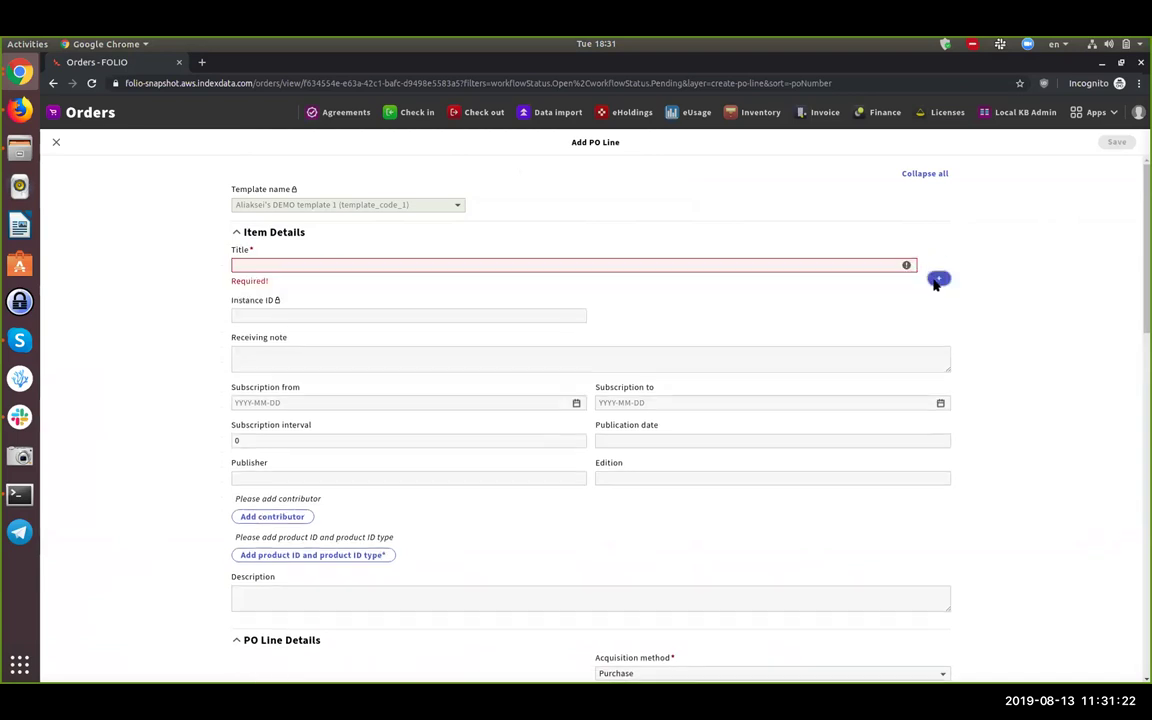
left_click(940, 279)
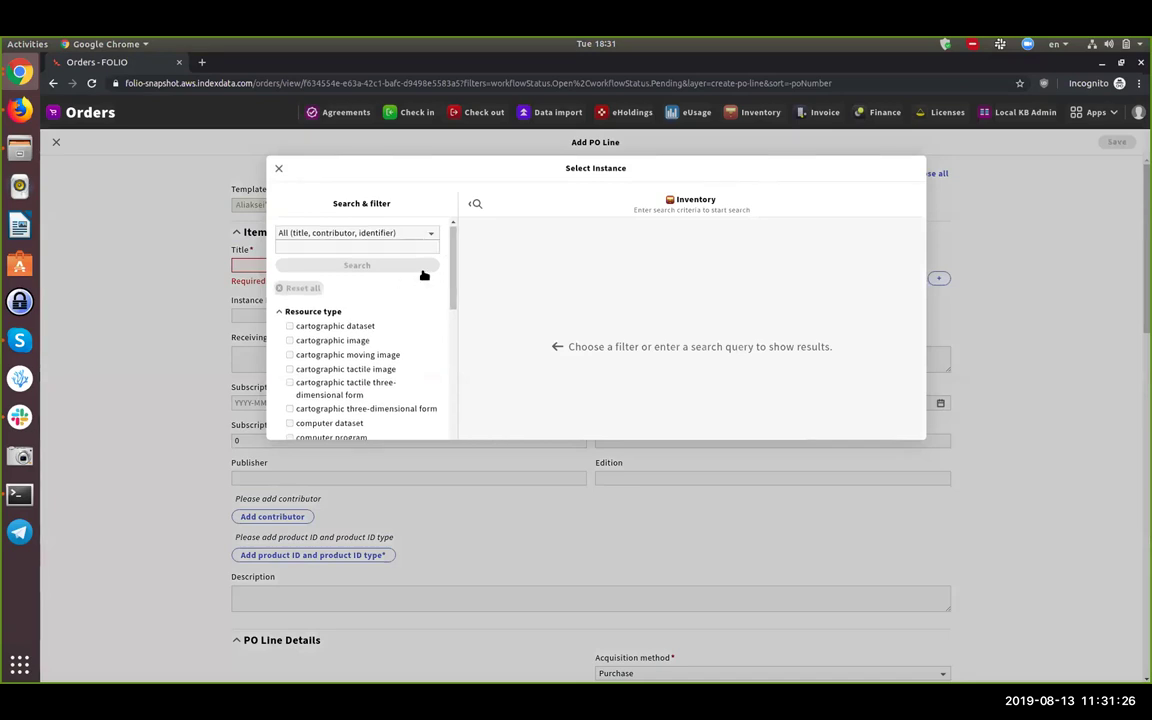
Step: Filter inventory to English titles and pick The American Journal of Medicine
scroll(420, 268, "down", 1)
left_click(350, 249)
left_click(332, 278)
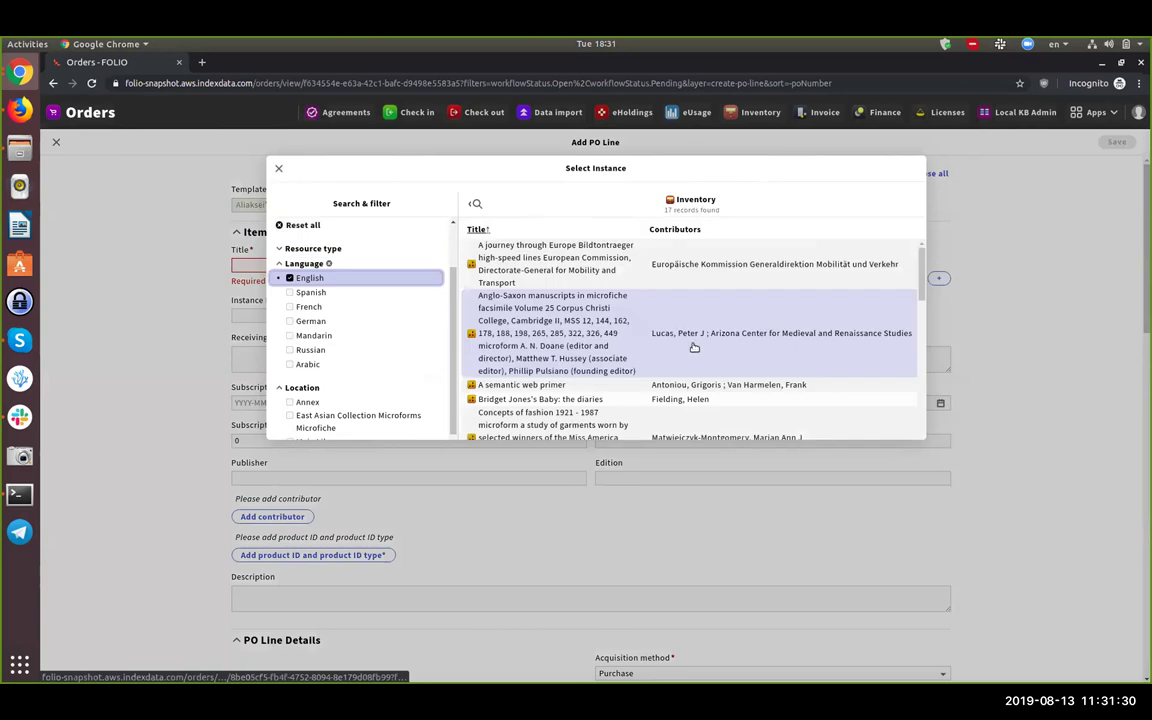
scroll(697, 340, "down", 5)
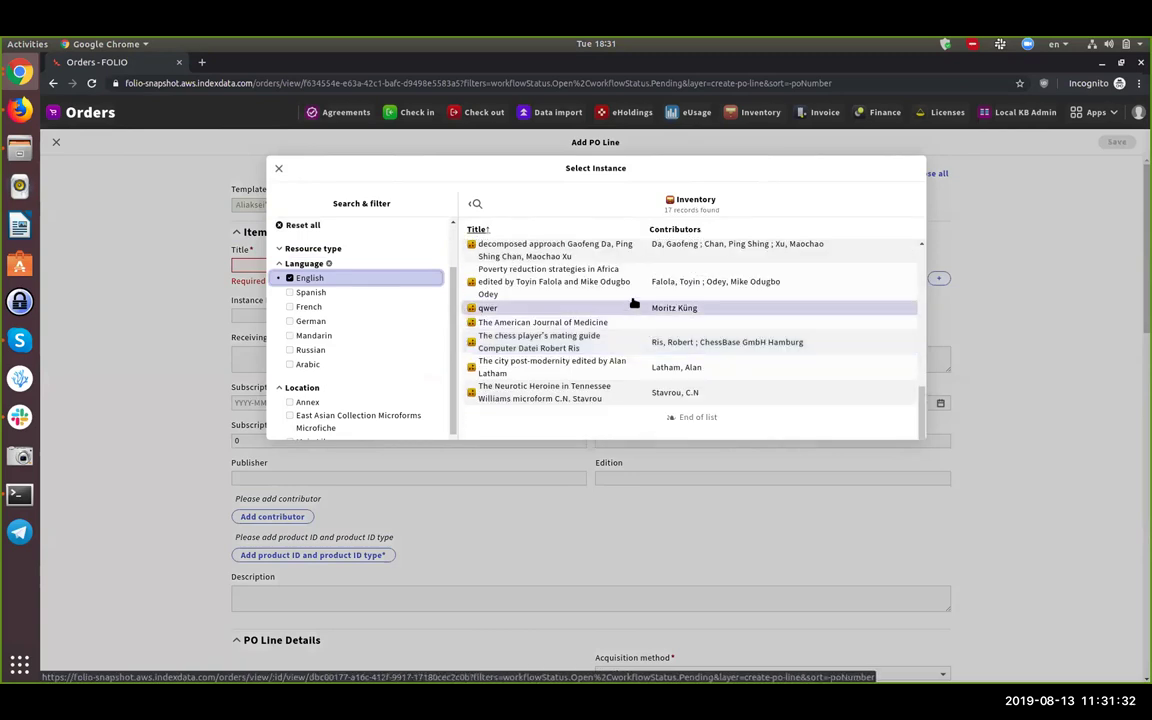
left_click(625, 324)
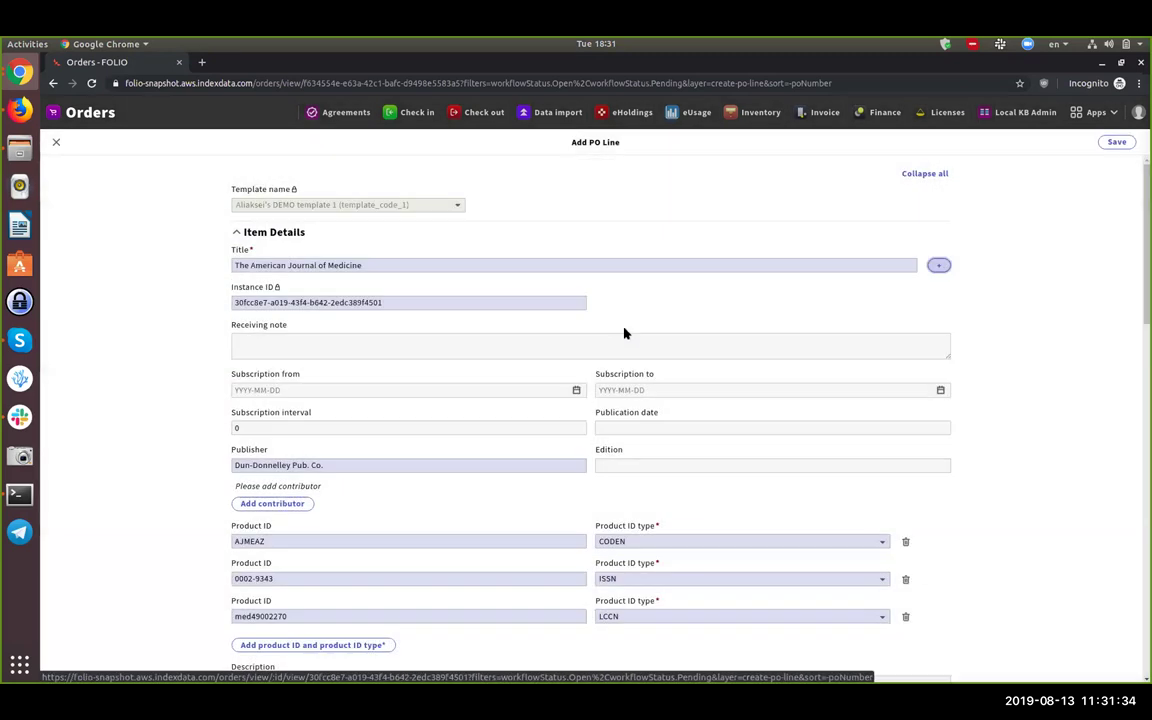
Step: Enter 9.99 as the list unit price and save line AMZ10012-1, totaling 19.98
left_click(335, 237)
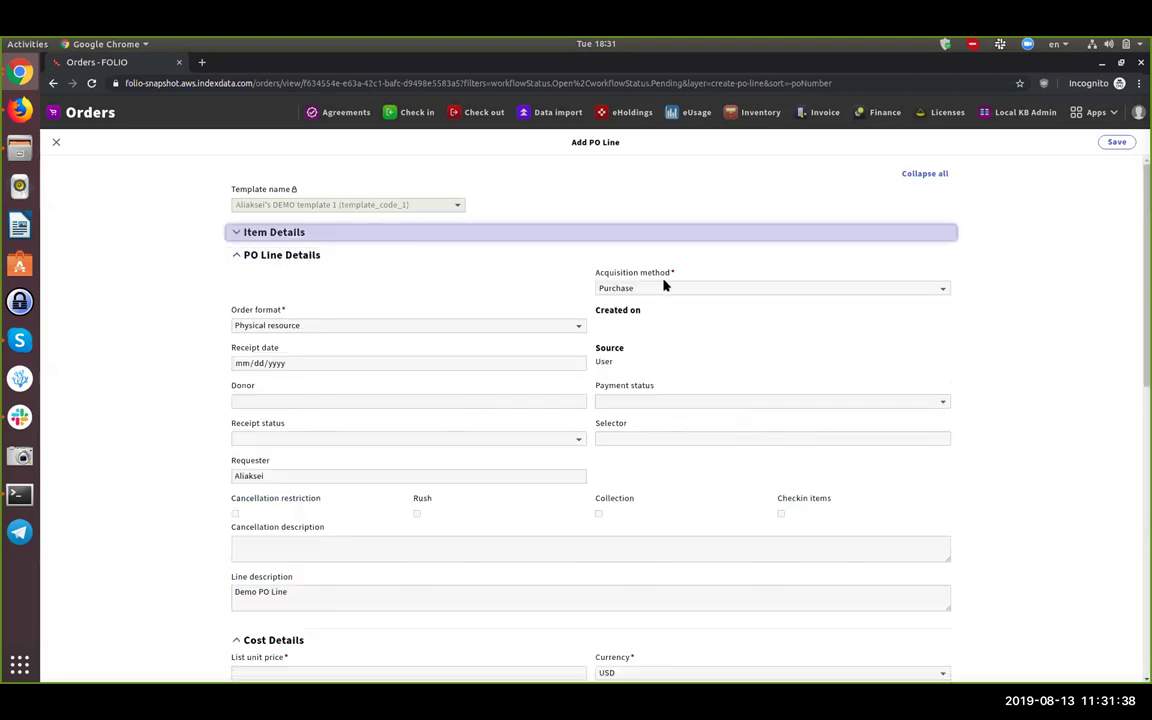
scroll(664, 286, "down", 6)
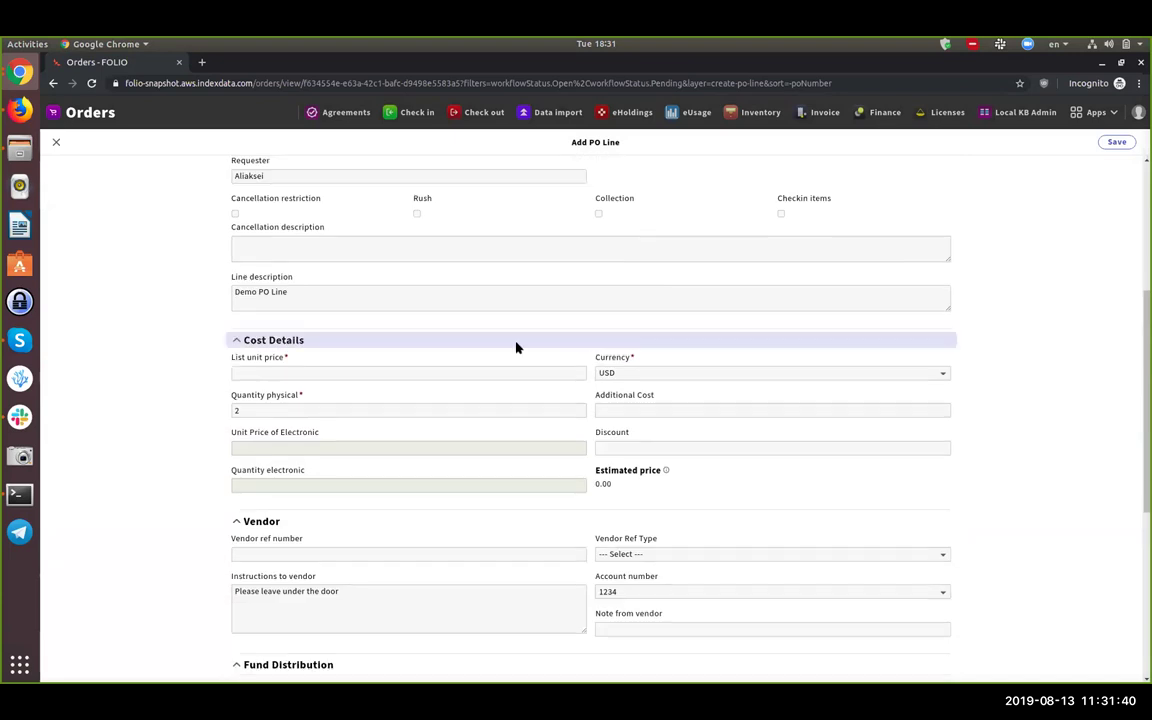
scroll(517, 347, "down", 1)
left_click(426, 324)
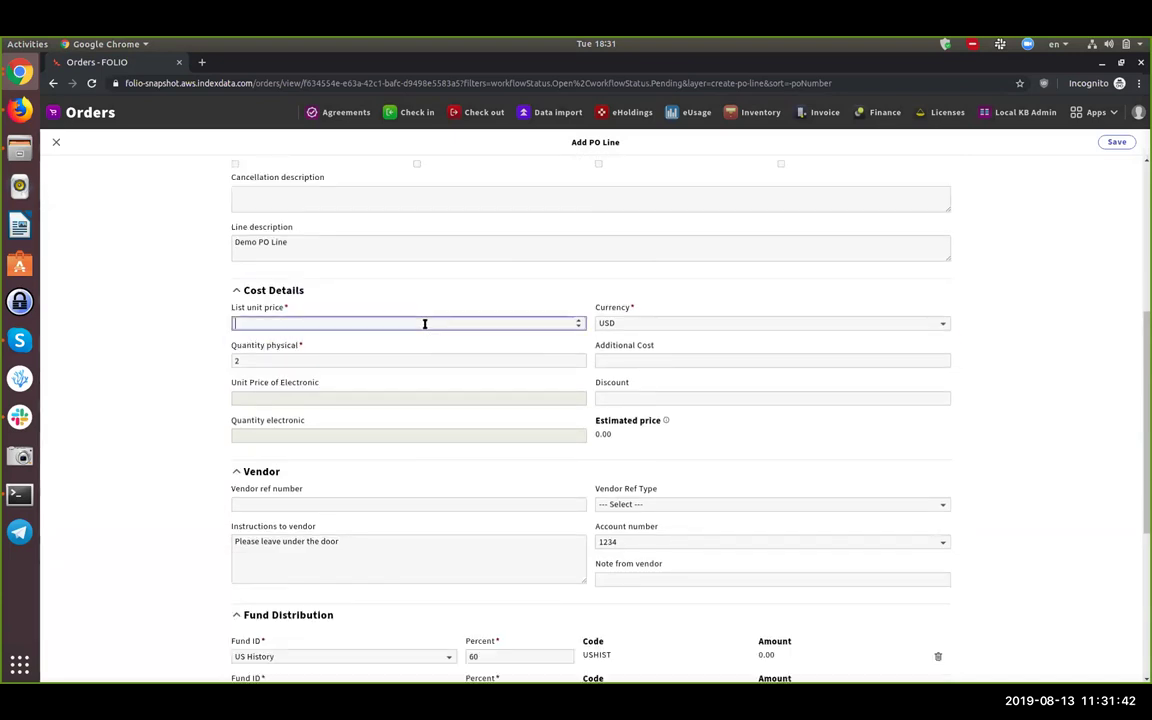
type("9.99")
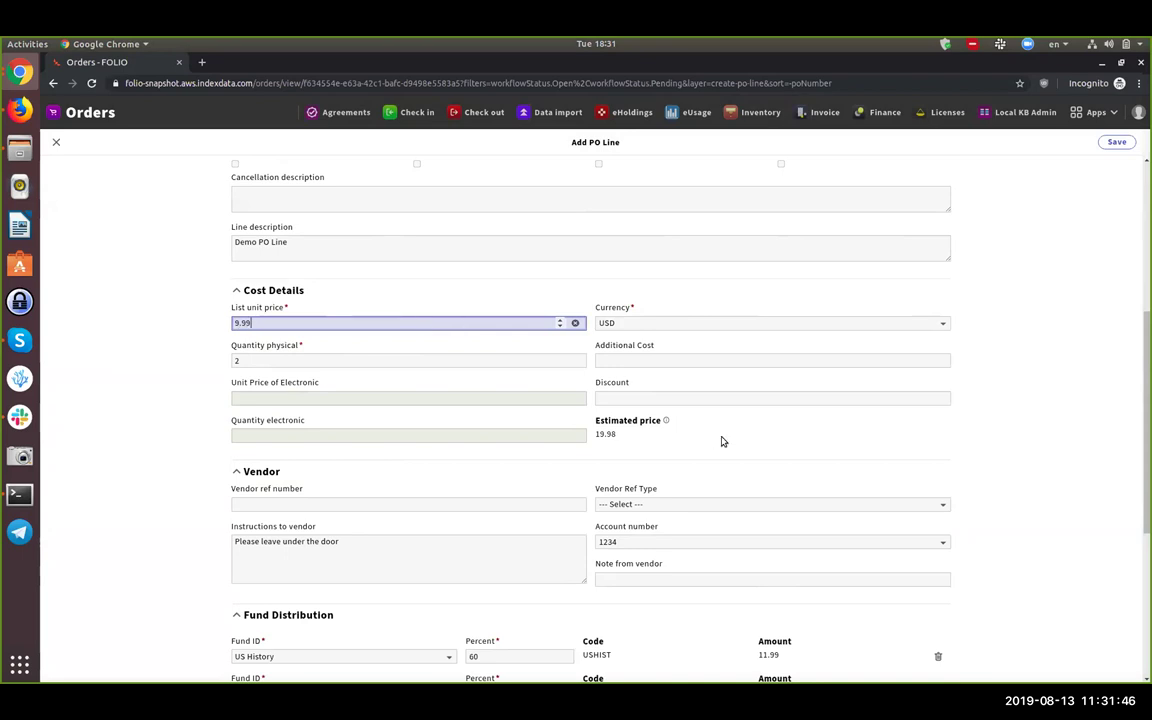
scroll(722, 441, "down", 5)
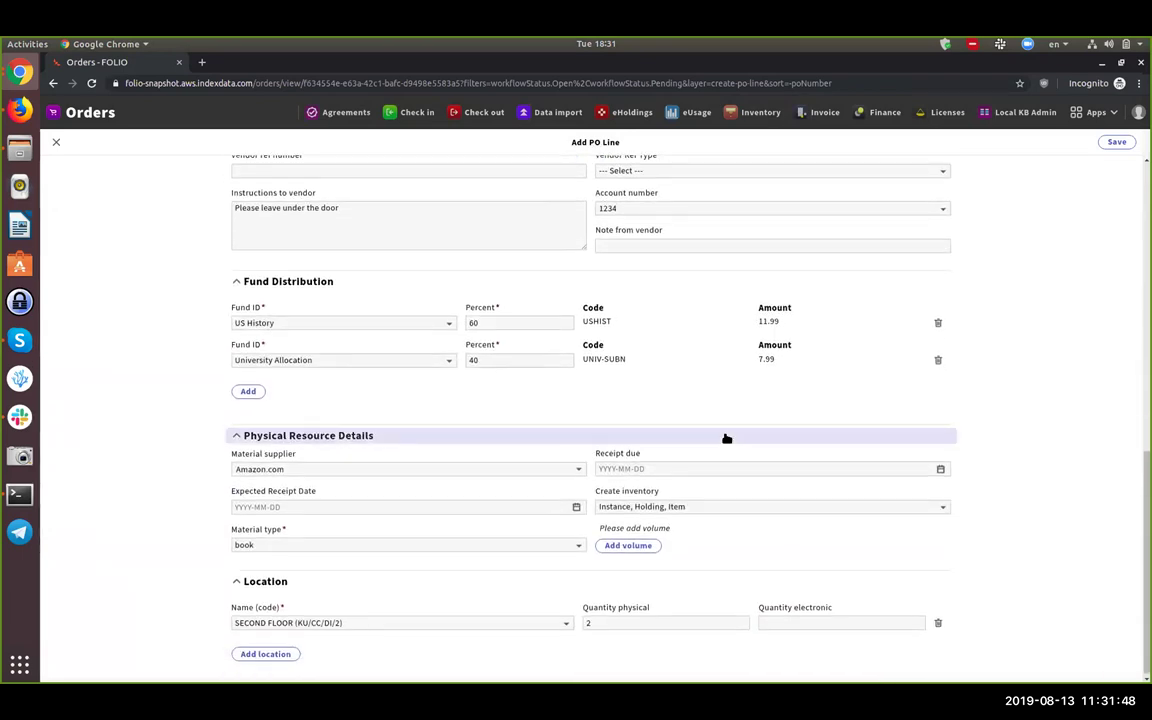
left_click(1118, 141)
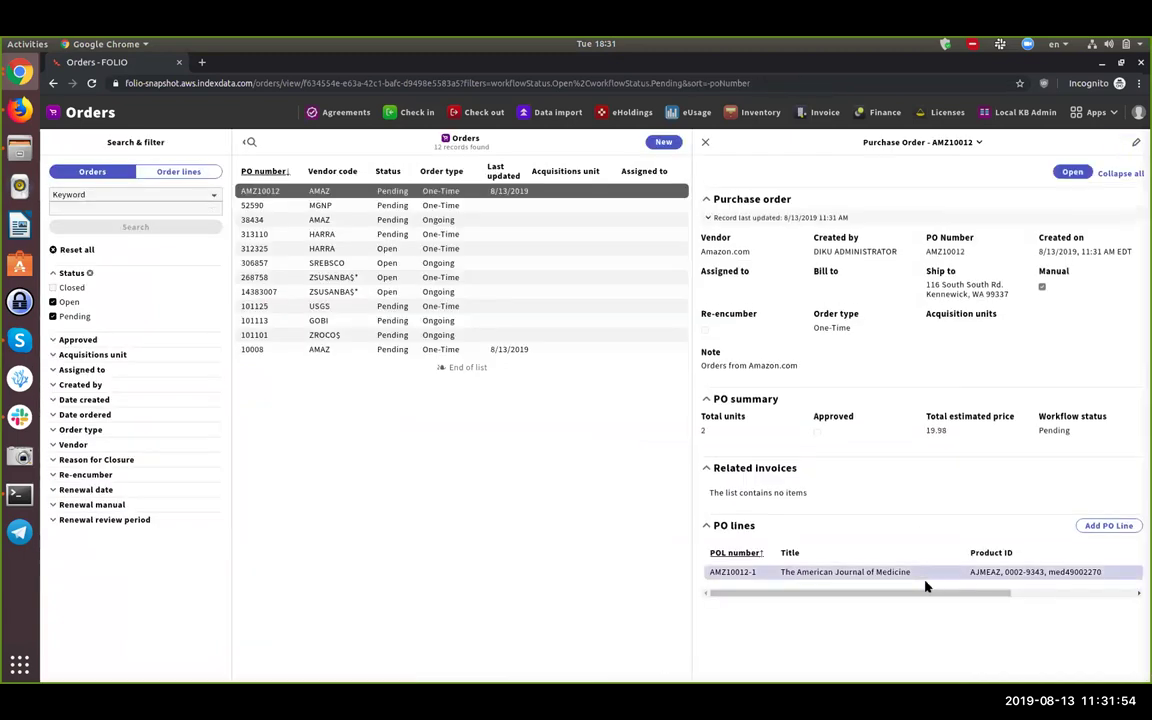
Step: Review the details of order line AMZ10012-1
left_click_drag(926, 593, 892, 591)
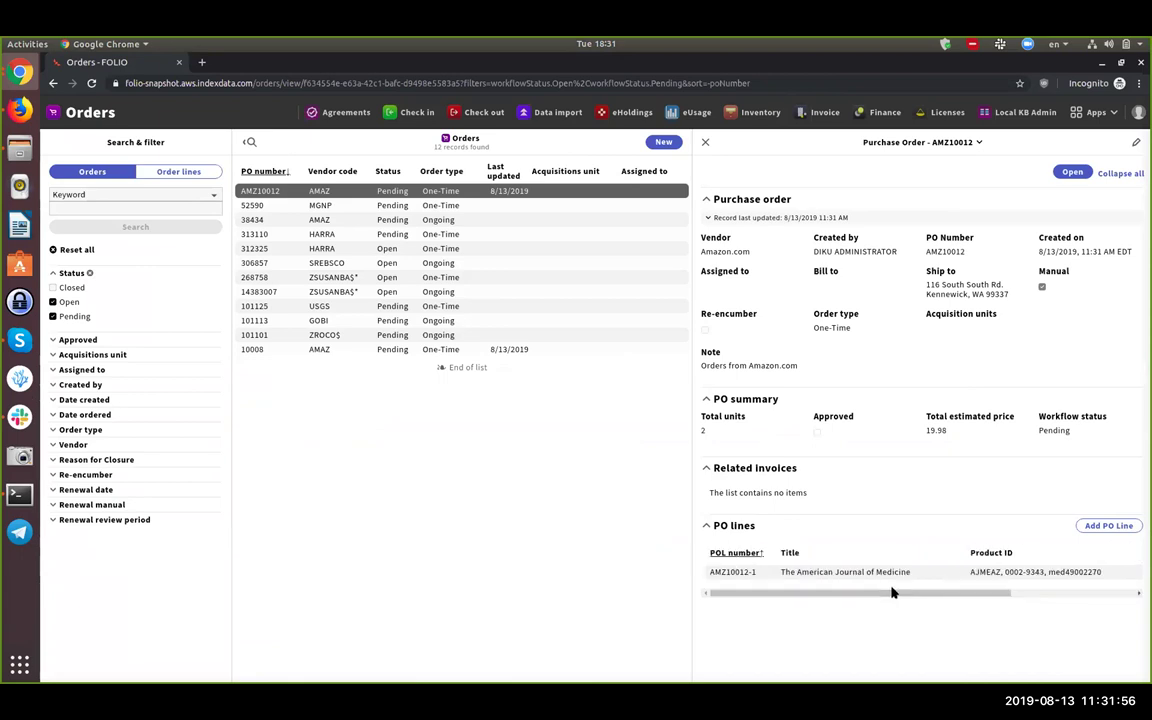
left_click(892, 571)
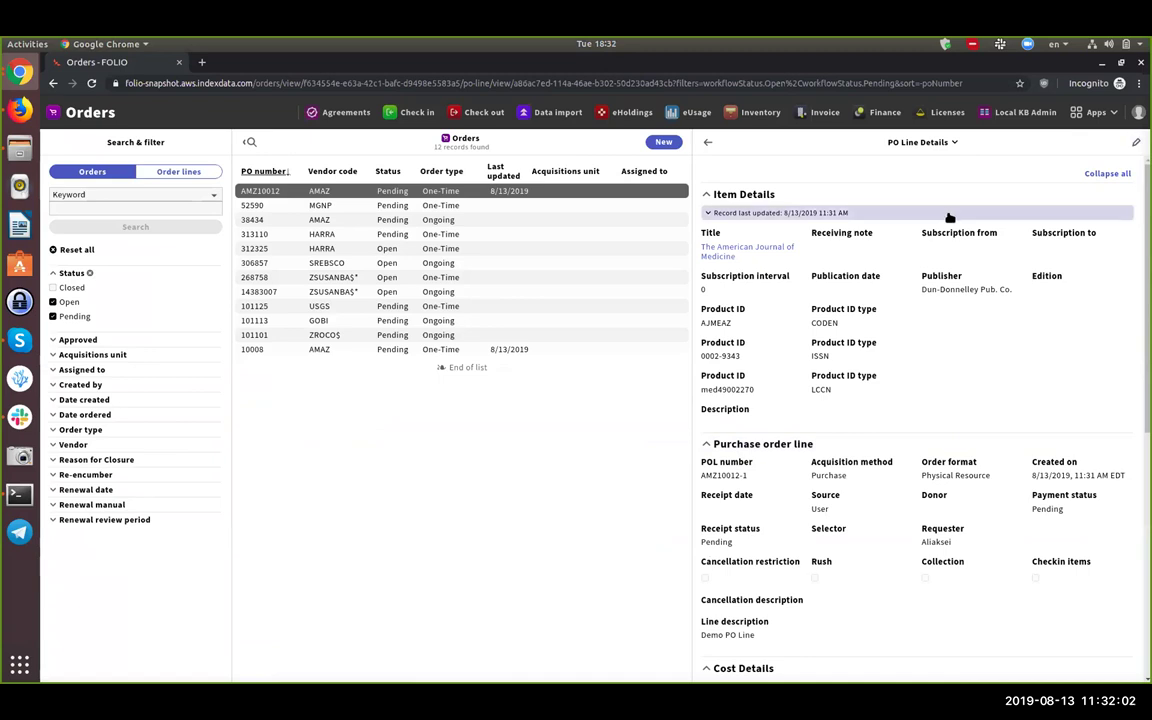
scroll(905, 301, "down", 5)
scroll(810, 292, "down", 3)
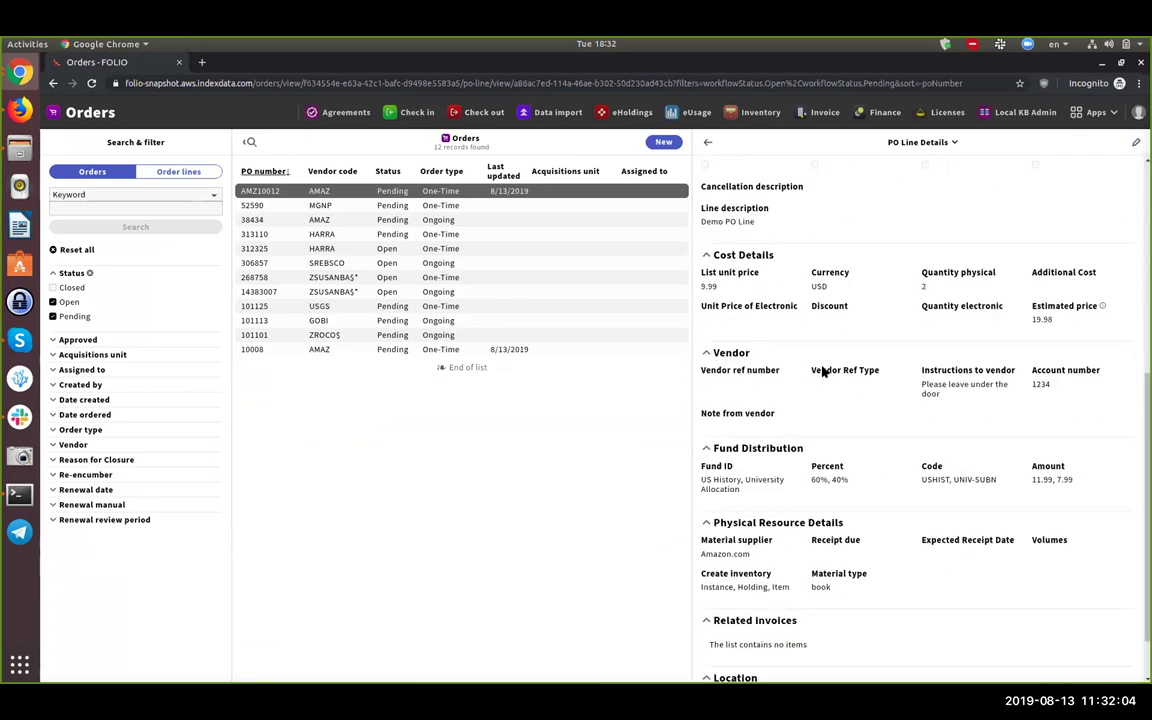
scroll(792, 576, "up", 8)
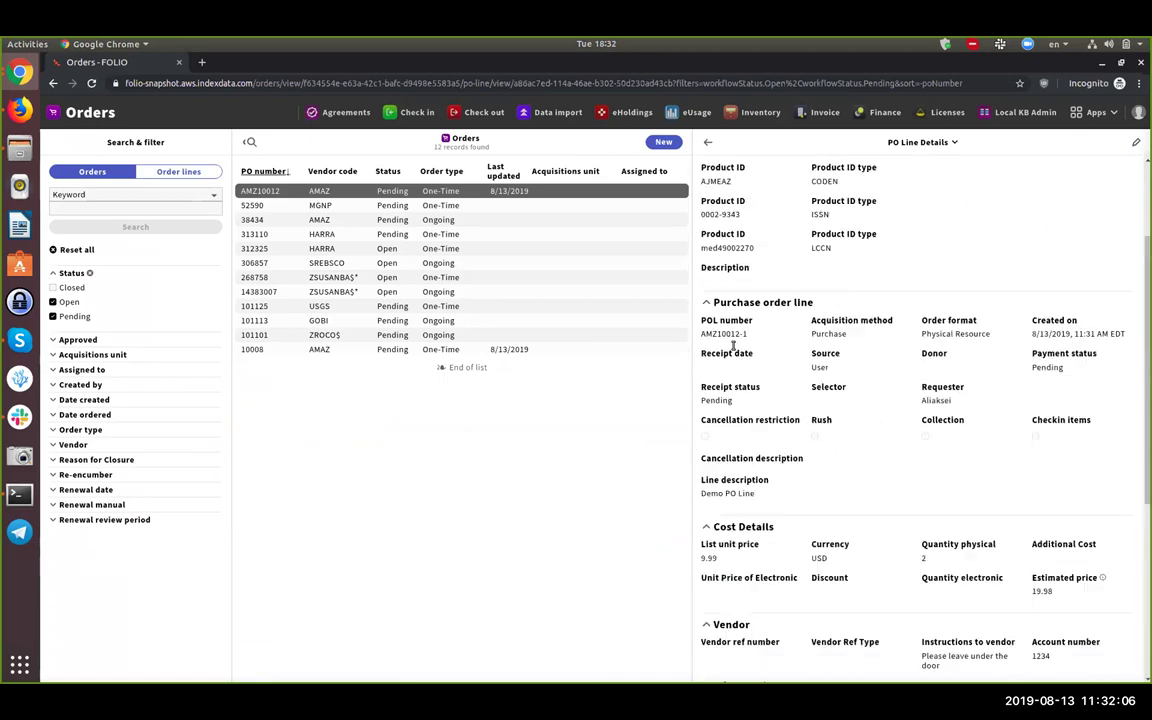
Step: Back on AMZ10012, open the order and show its receiving page with 0/2 received
left_click(708, 142)
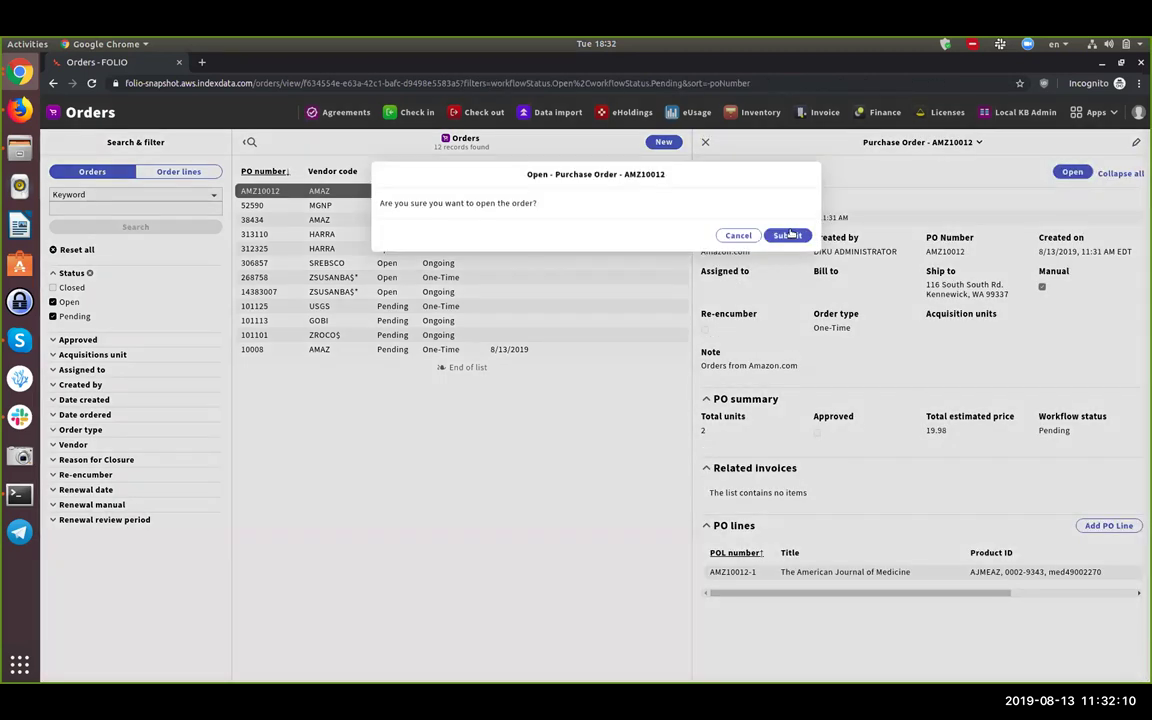
left_click(1070, 173)
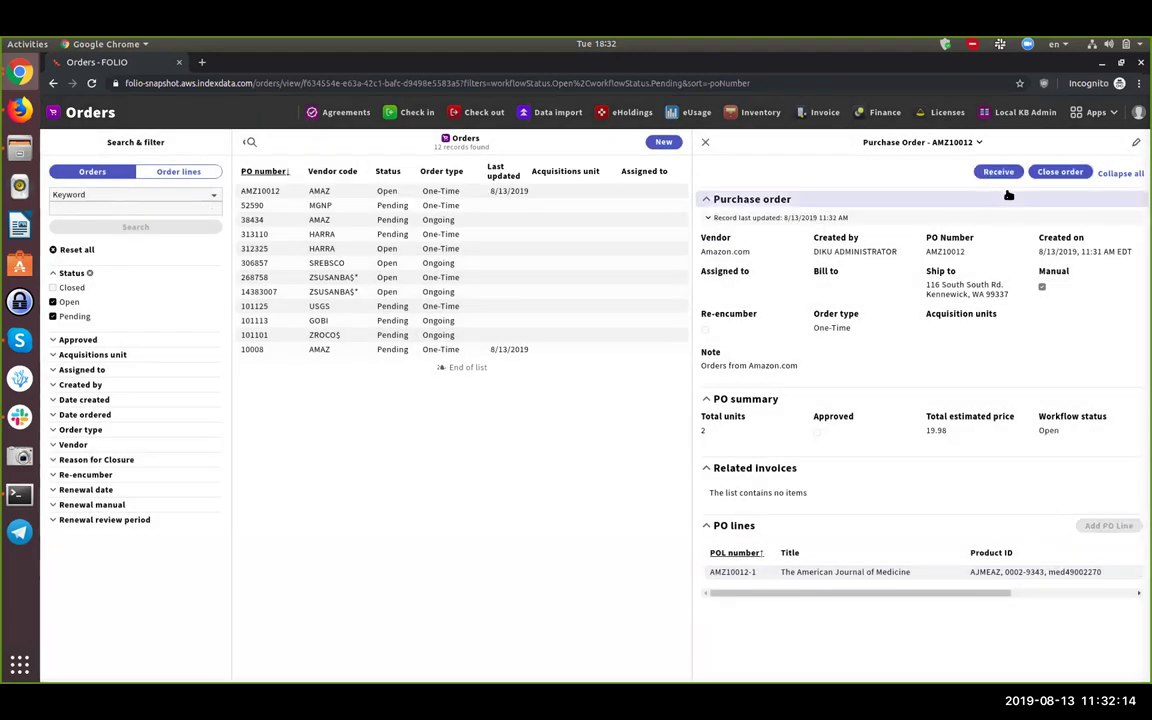
left_click(998, 172)
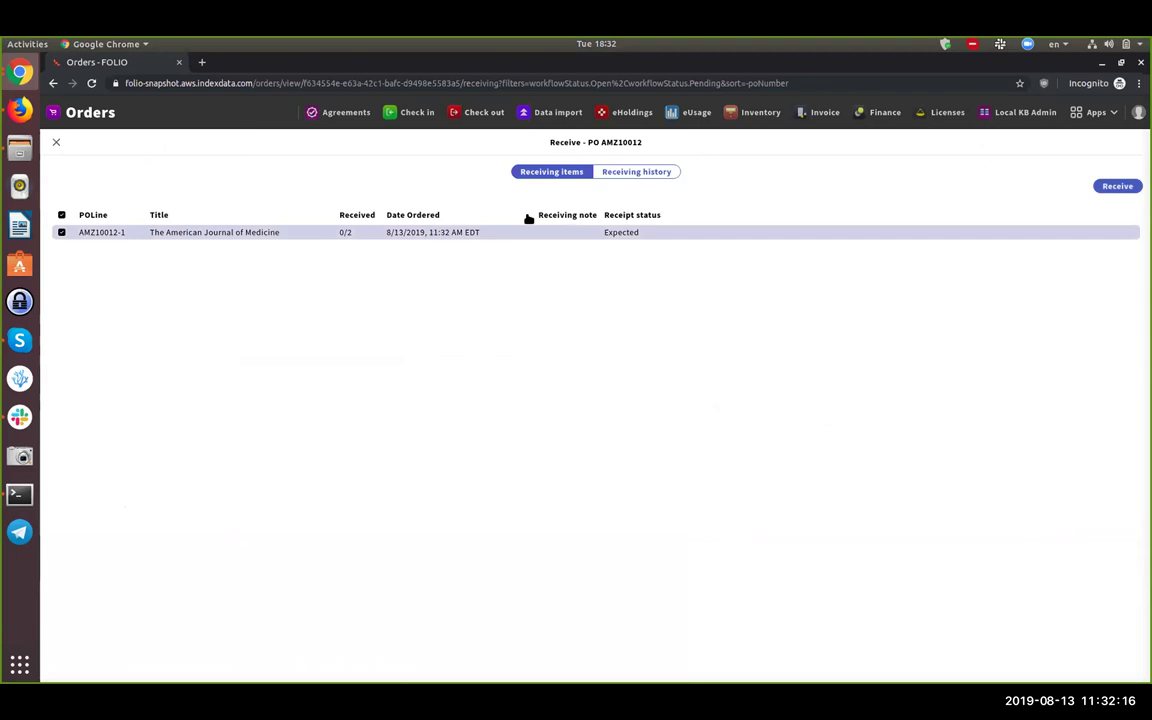
Step: Close the AMZ10012 receiving page
left_click(57, 144)
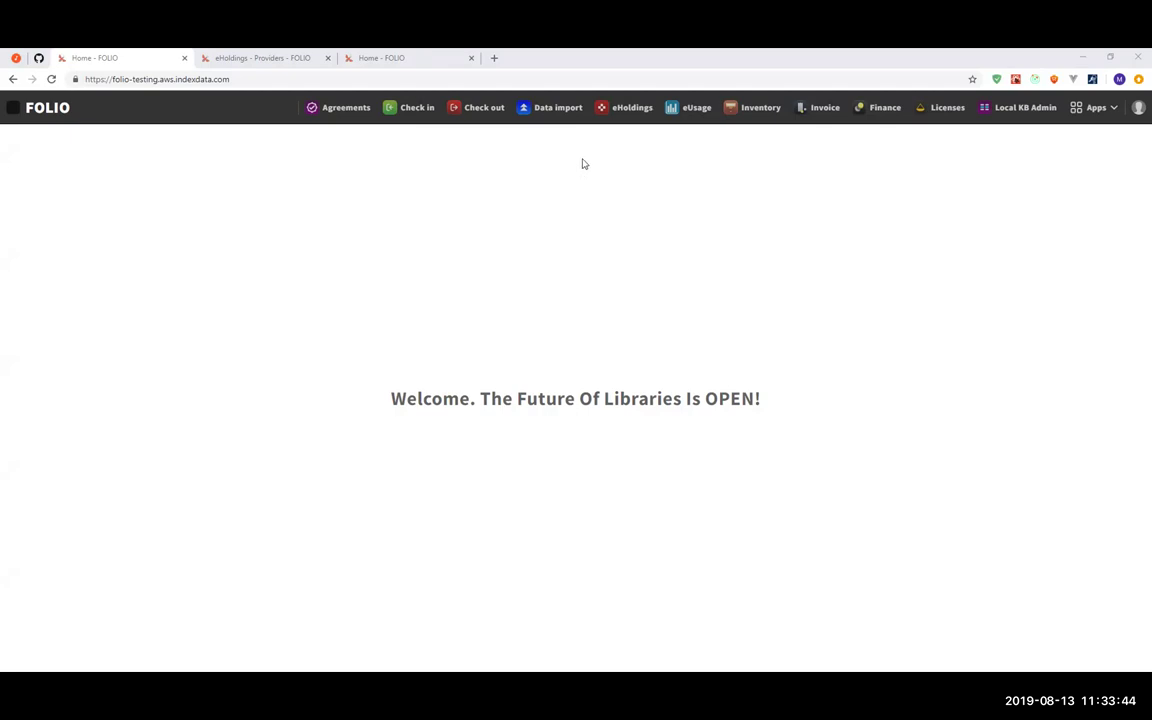
Step: In eHoldings, rerun the earlier package search and view the custom E-Journal package down to Notes
left_click(620, 108)
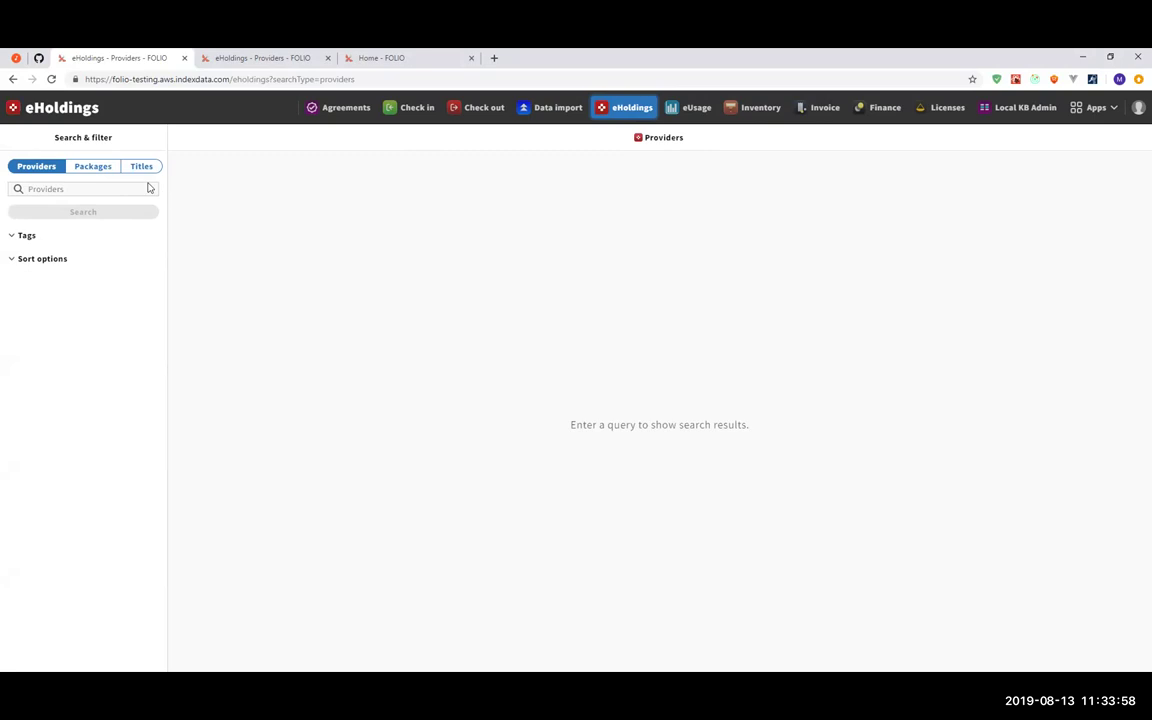
left_click(105, 167)
left_click(136, 194)
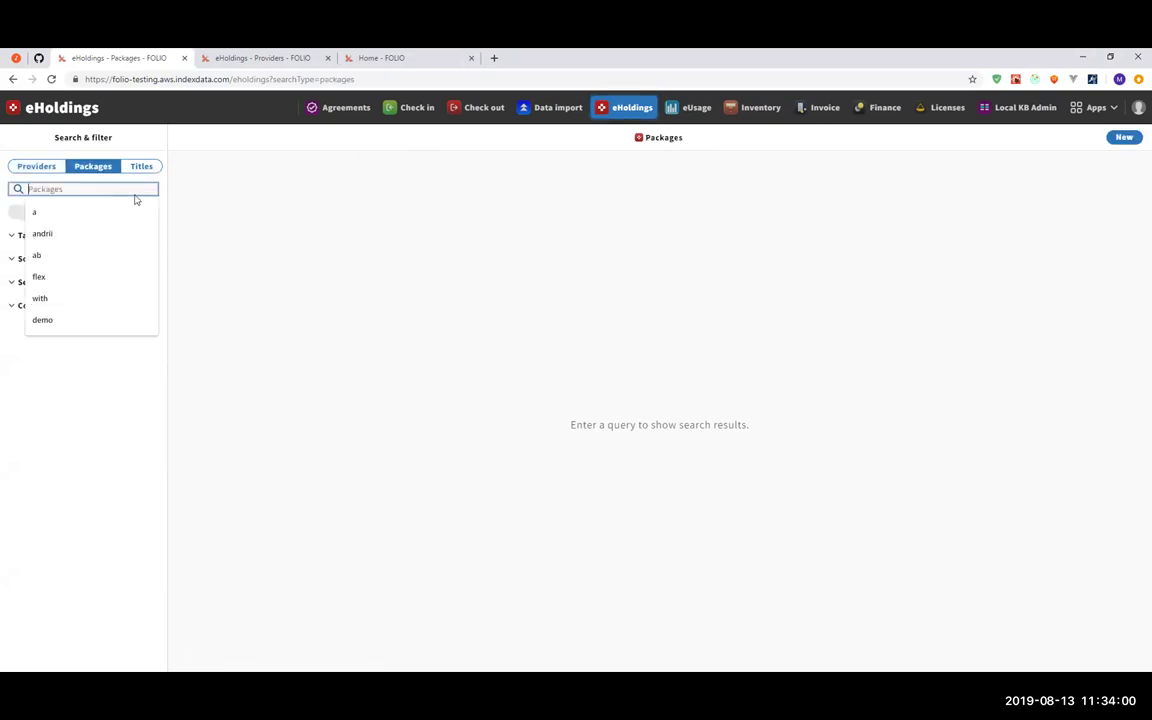
left_click(111, 232)
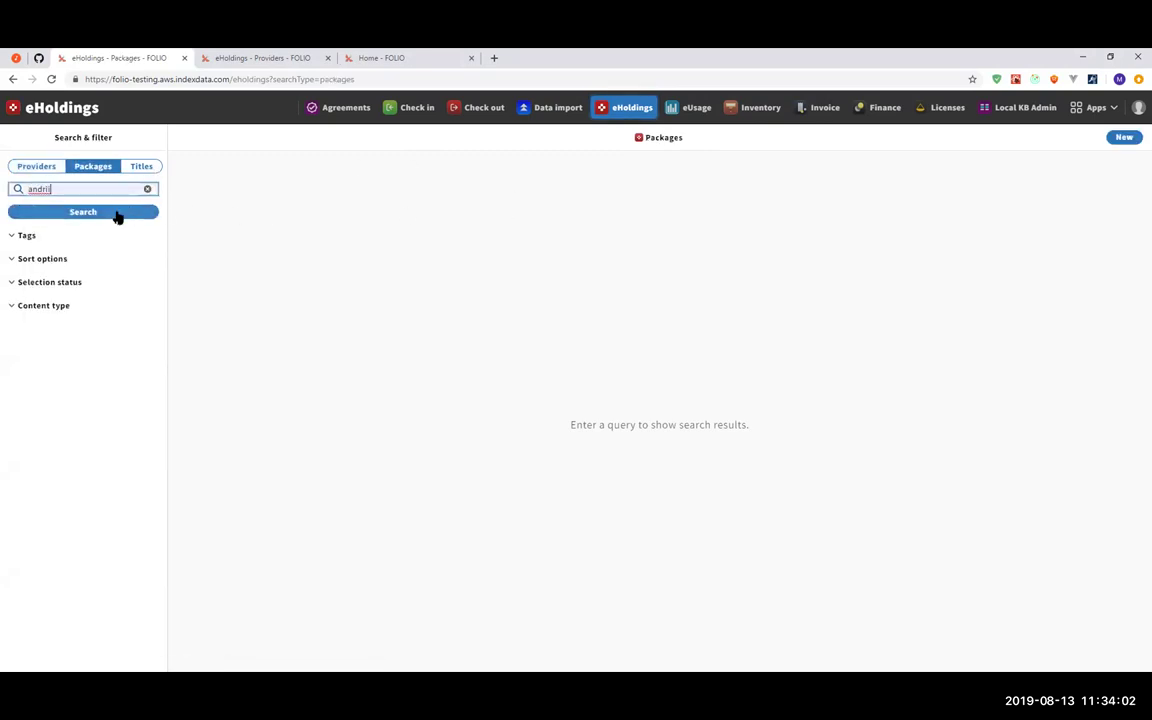
left_click(116, 213)
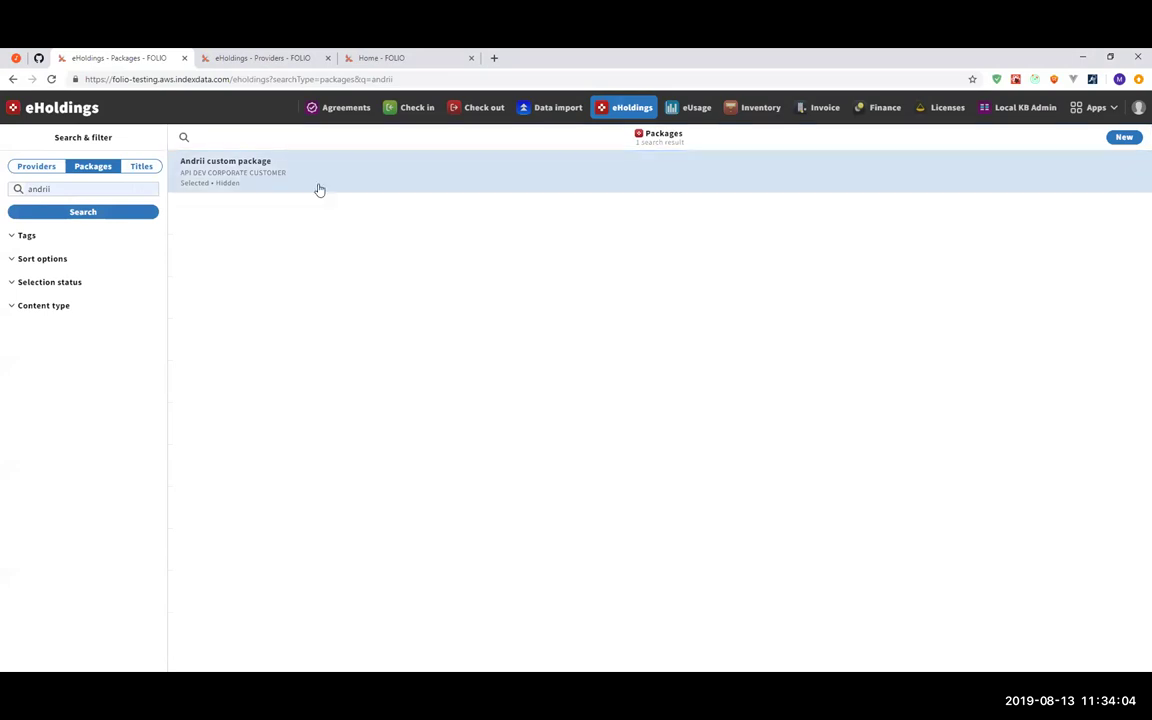
left_click(319, 190)
scroll(893, 307, "down", 1)
scroll(893, 307, "down", 3)
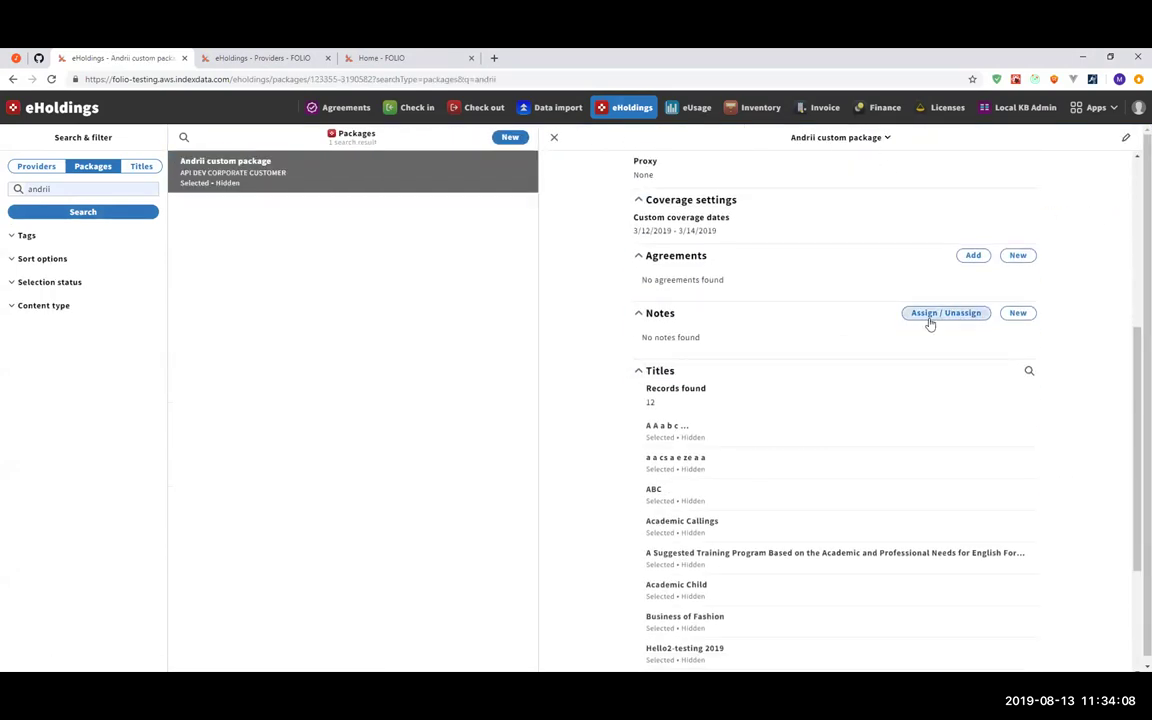
left_click(940, 318)
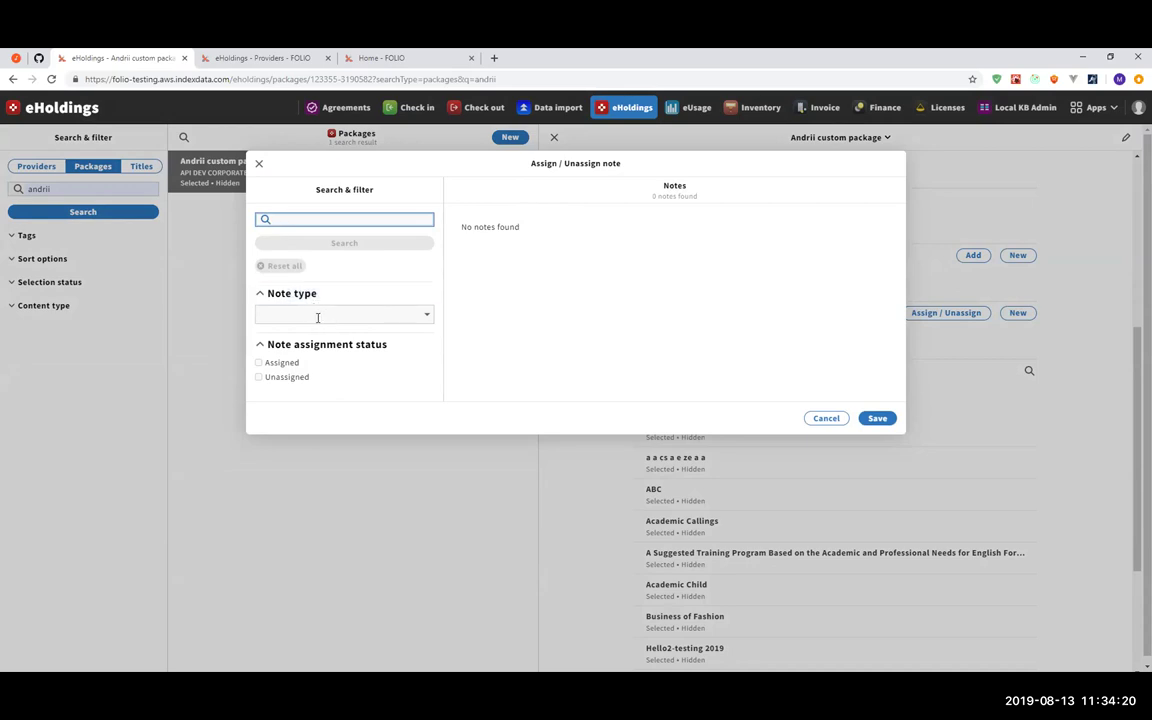
left_click(317, 313)
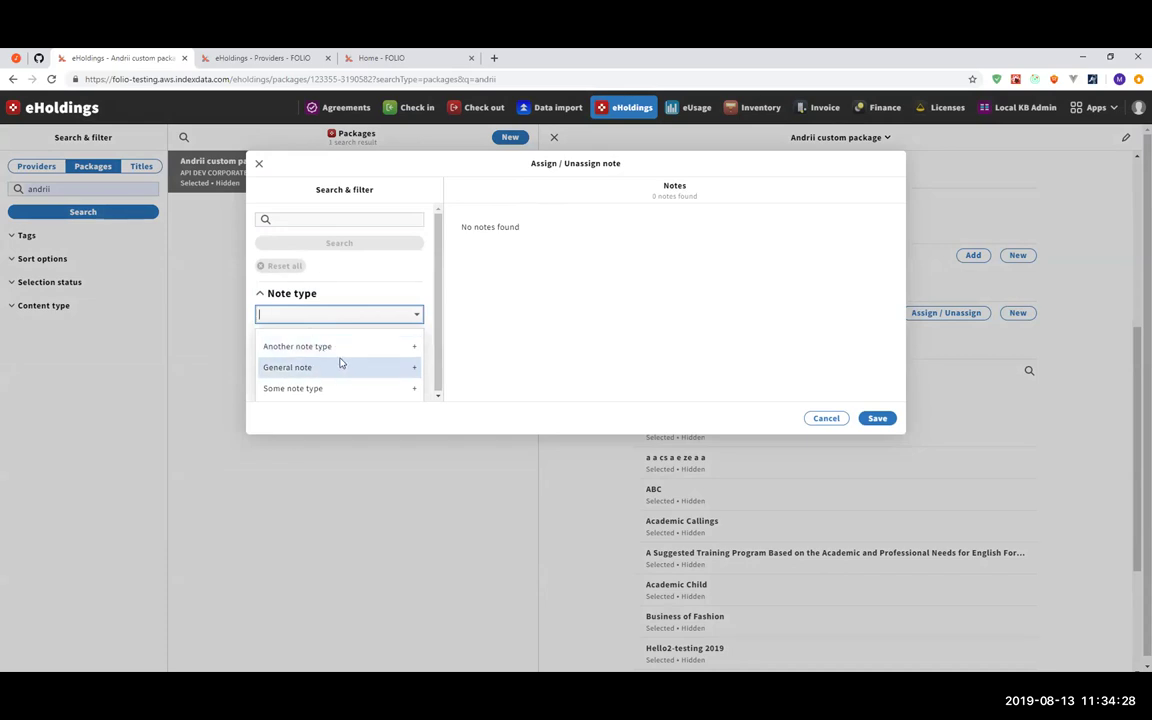
left_click(274, 368)
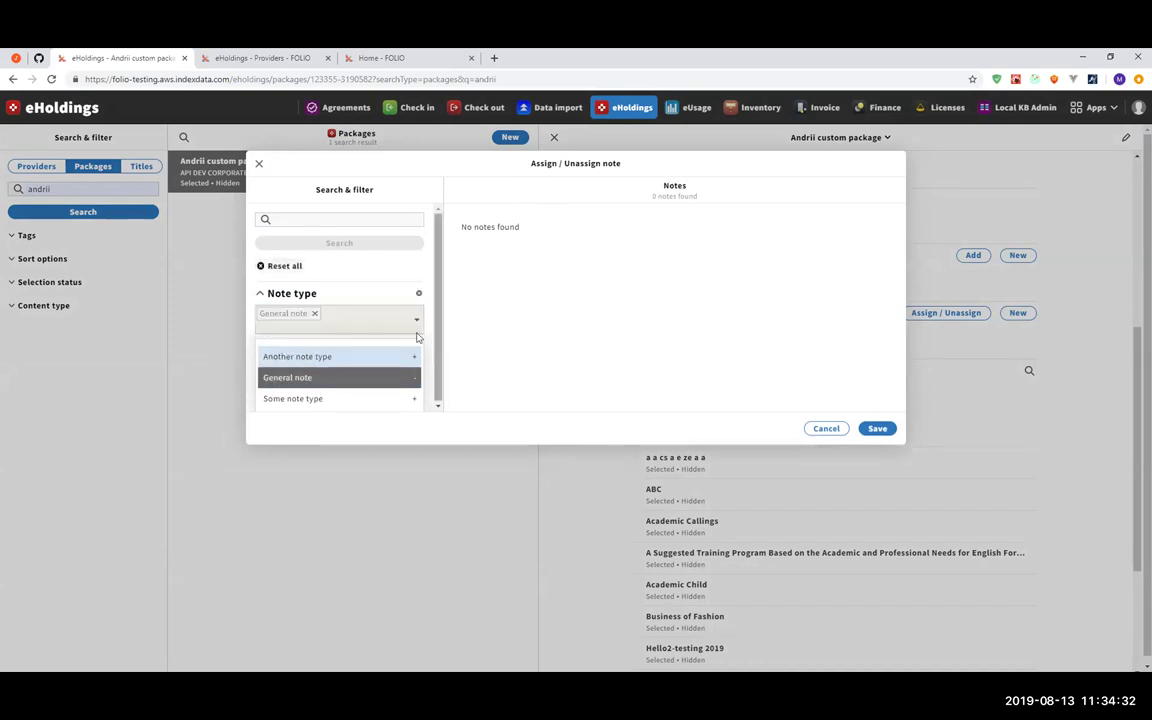
left_click(507, 288)
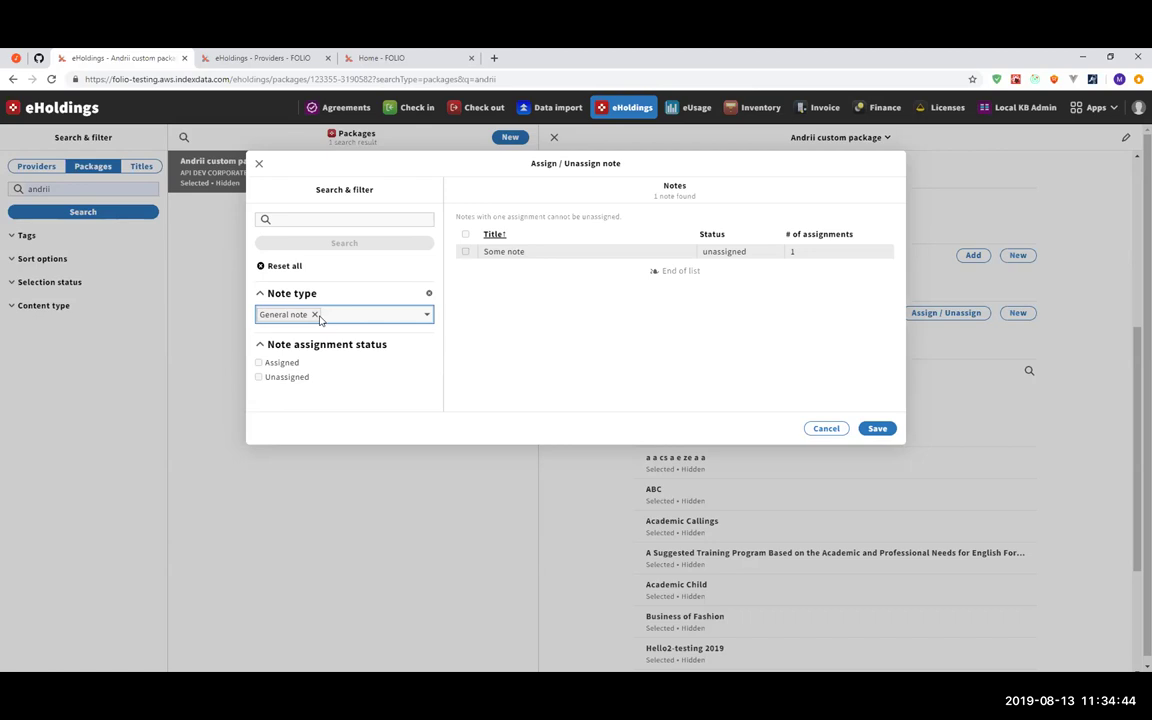
left_click(314, 314)
left_click(329, 316)
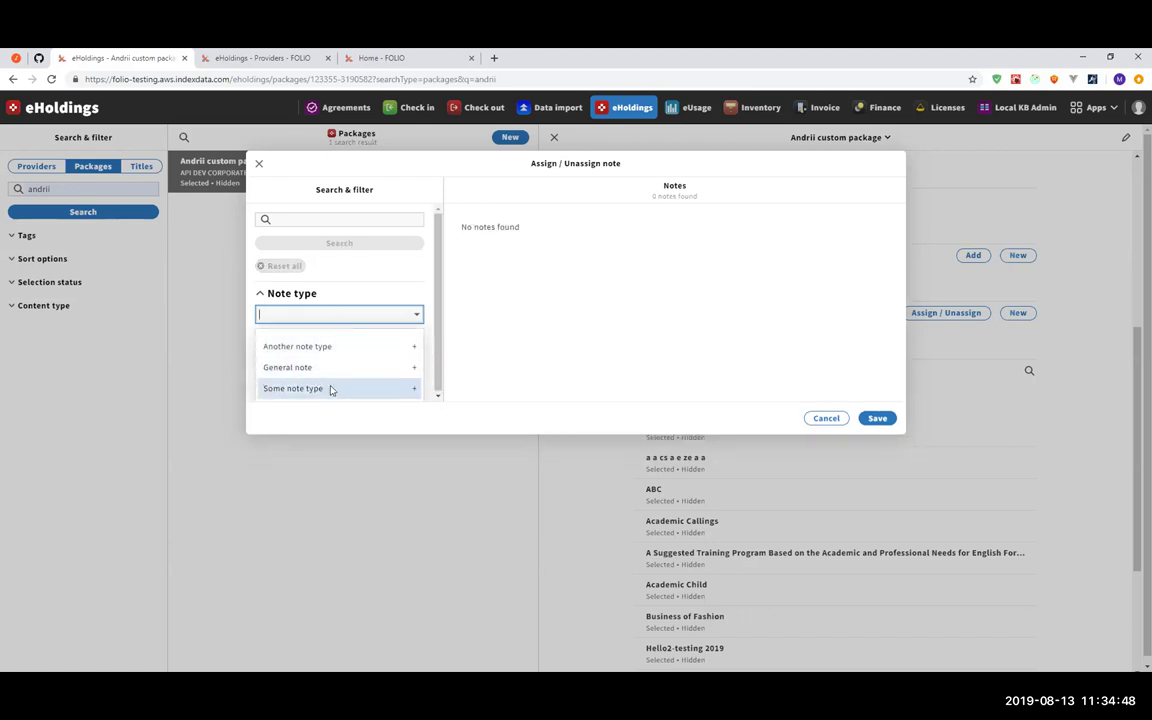
left_click(322, 346)
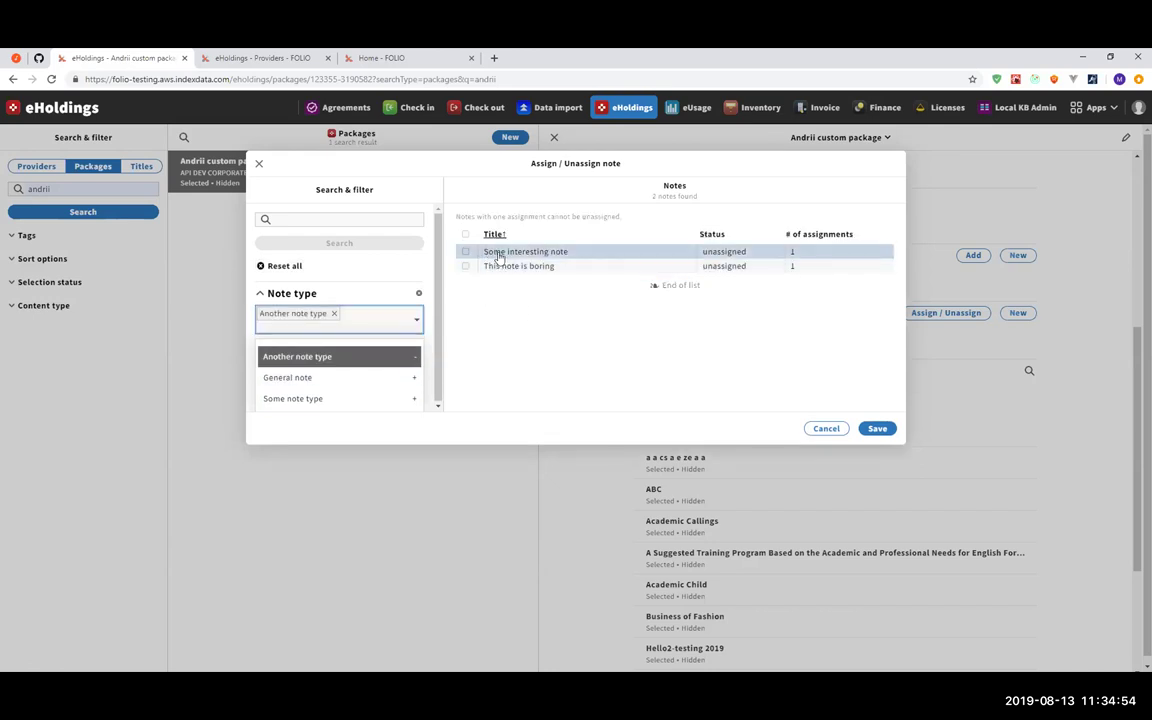
left_click(362, 318)
left_click(356, 308)
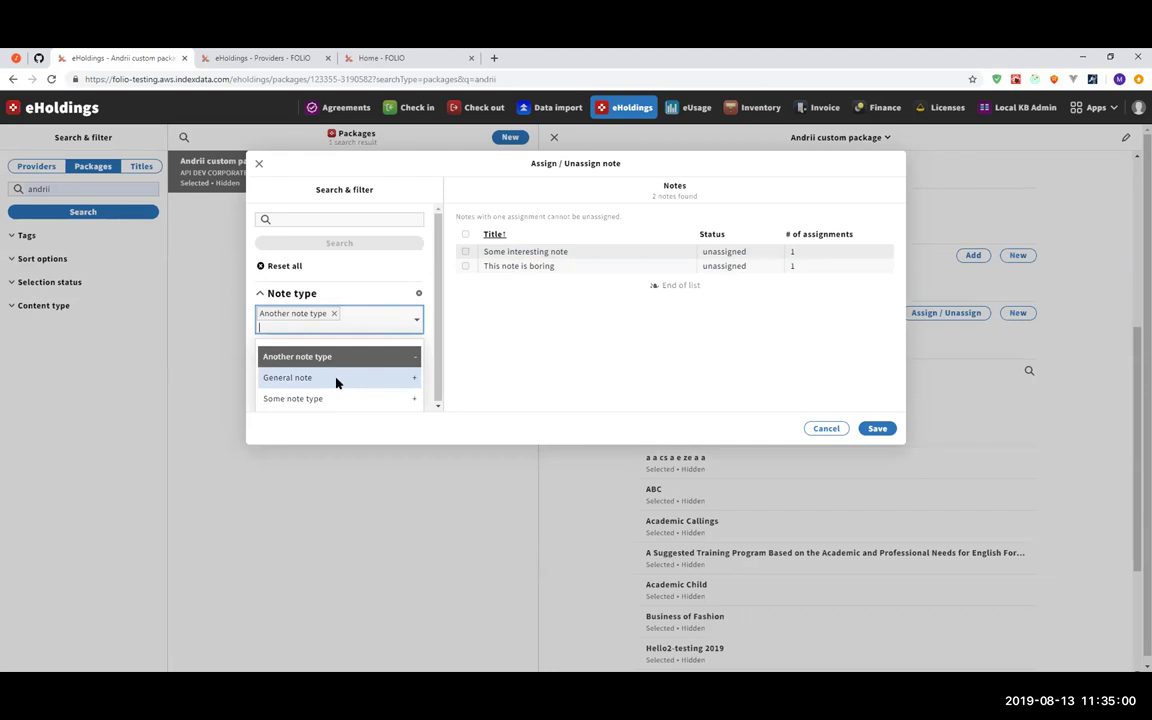
left_click(300, 379)
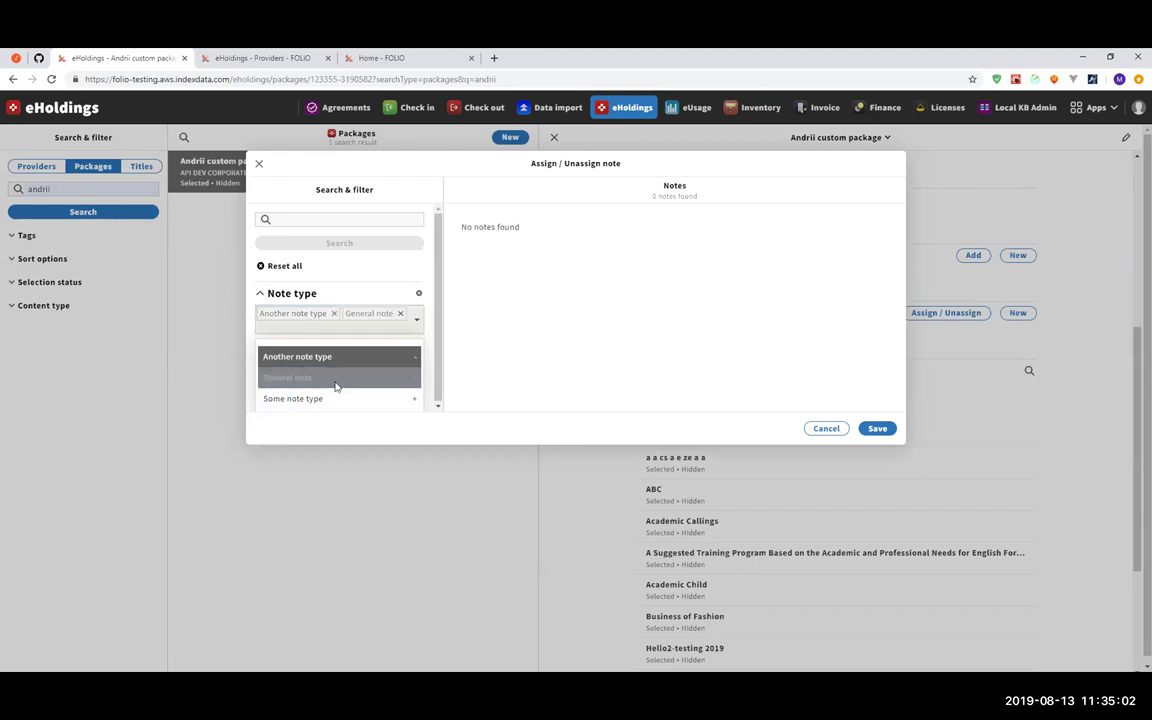
left_click(328, 327)
left_click(270, 327)
left_click(300, 398)
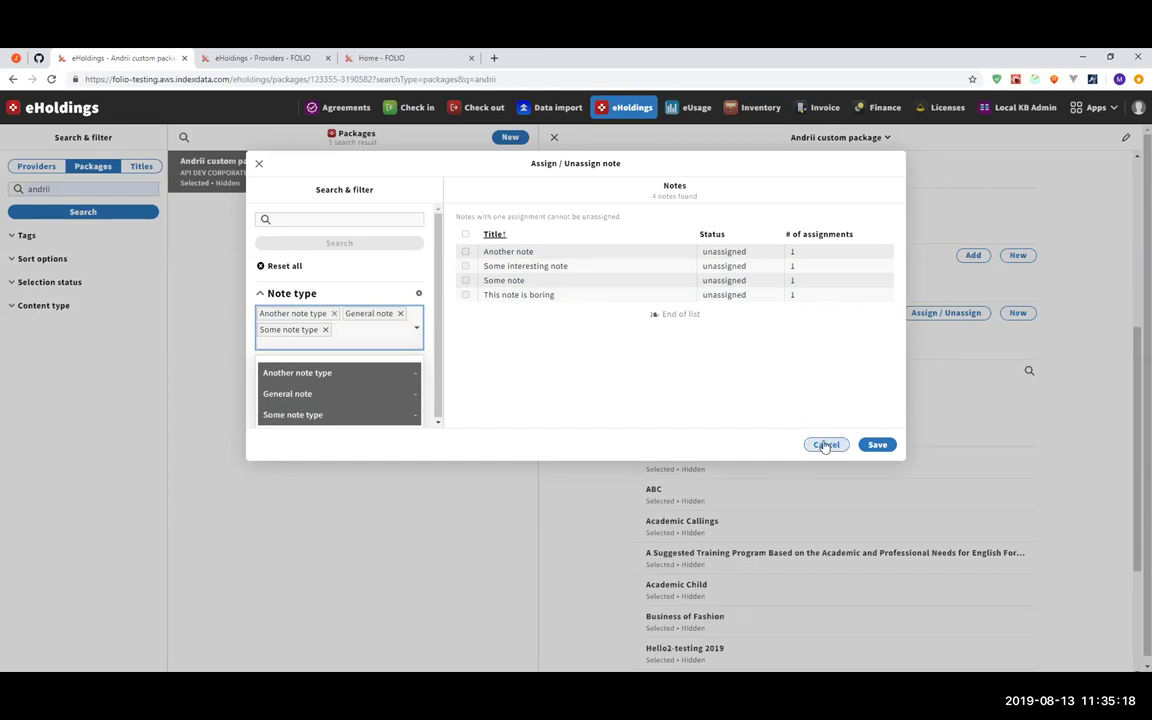
left_click(827, 445)
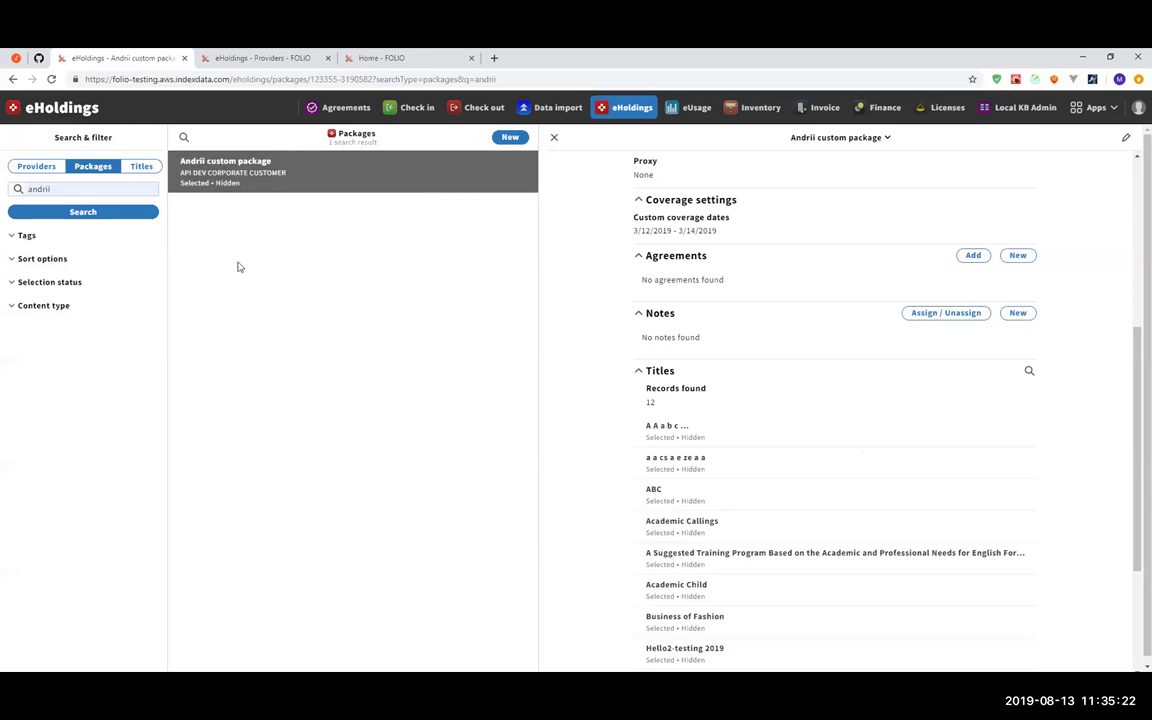
Step: Expand the Tags filter and restrict the package search to tags only
left_click(55, 236)
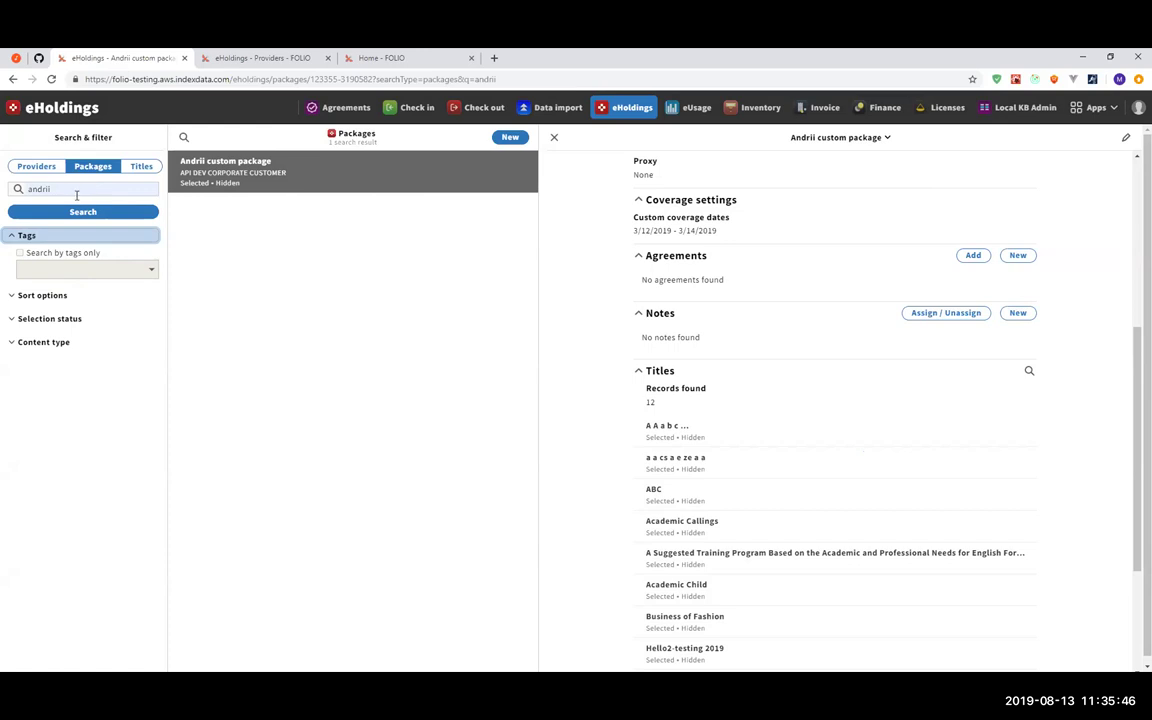
double_click(40, 189)
left_click(269, 232)
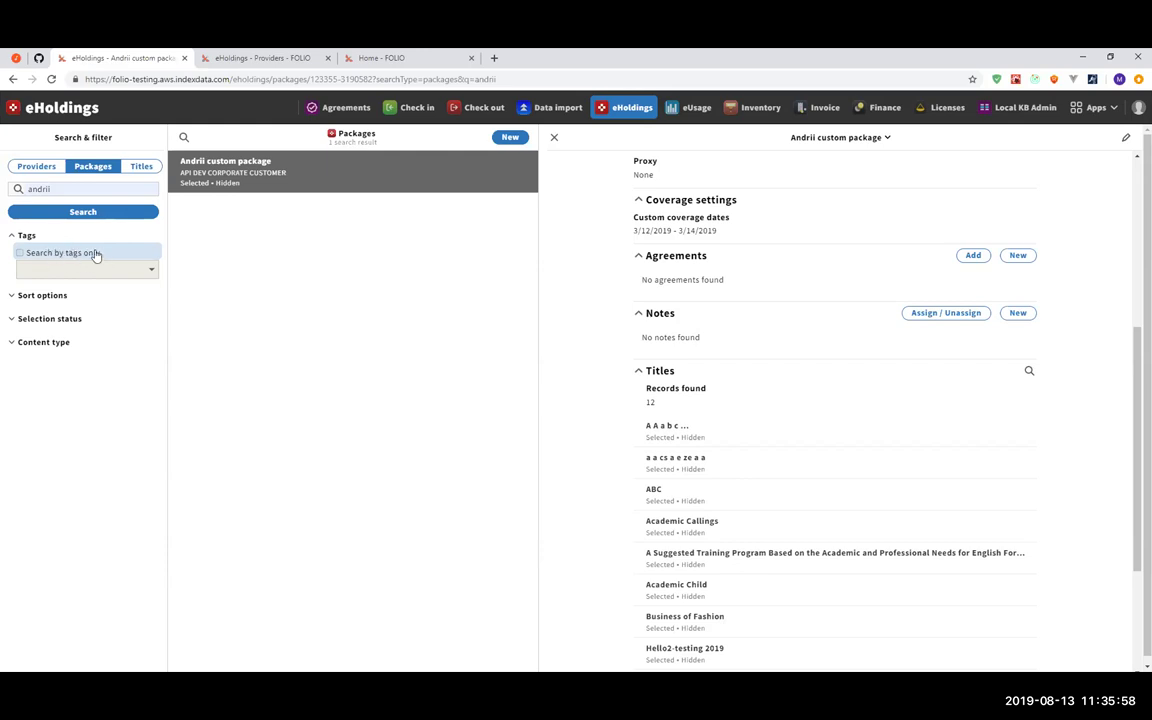
left_click(92, 252)
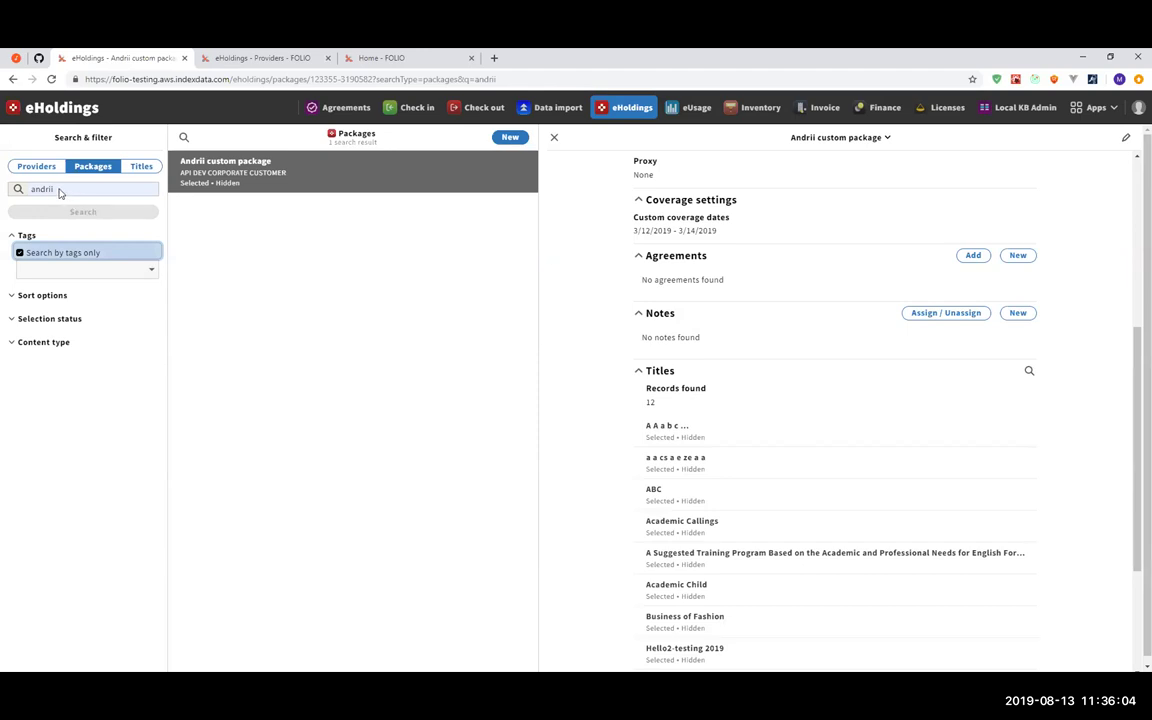
left_click(92, 191)
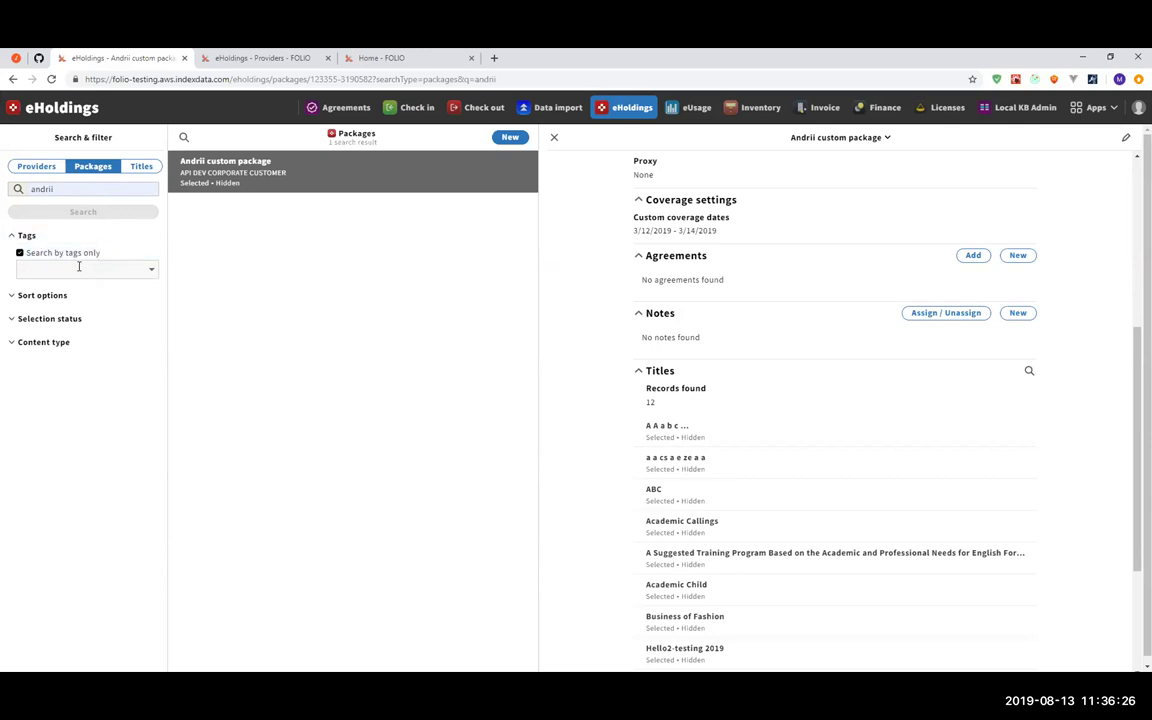
Step: Filter packages by the important and urgent tags, checking the Biographical Dictionary package
left_click(75, 269)
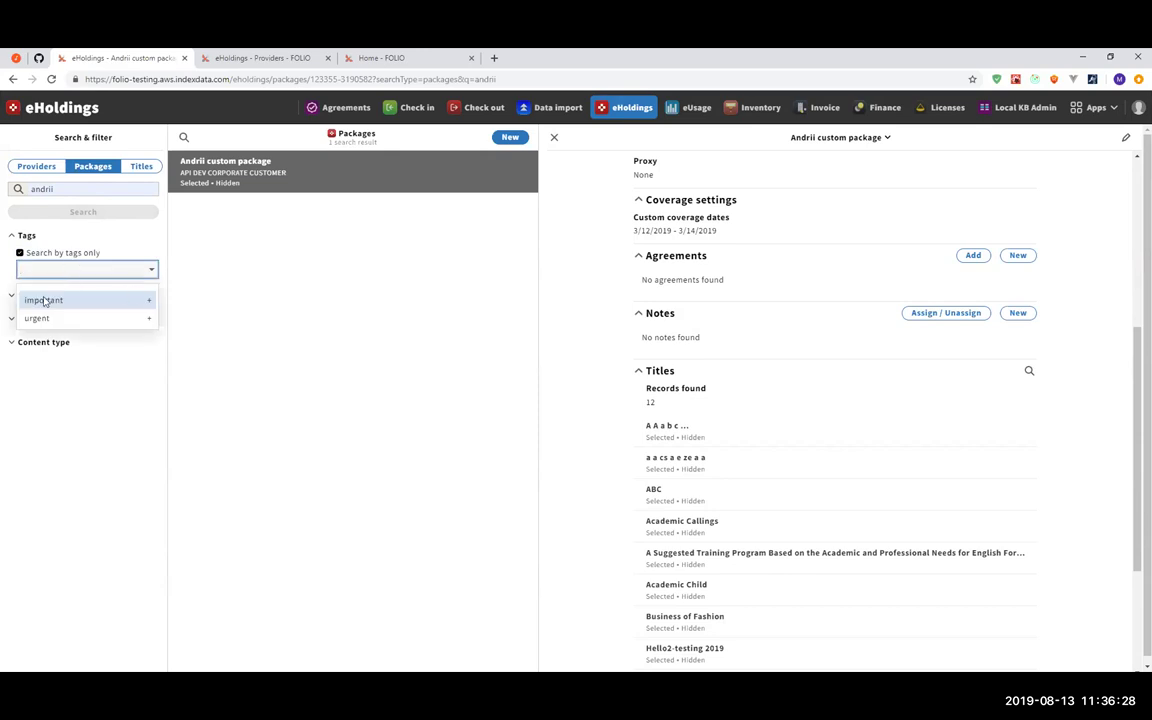
left_click(45, 300)
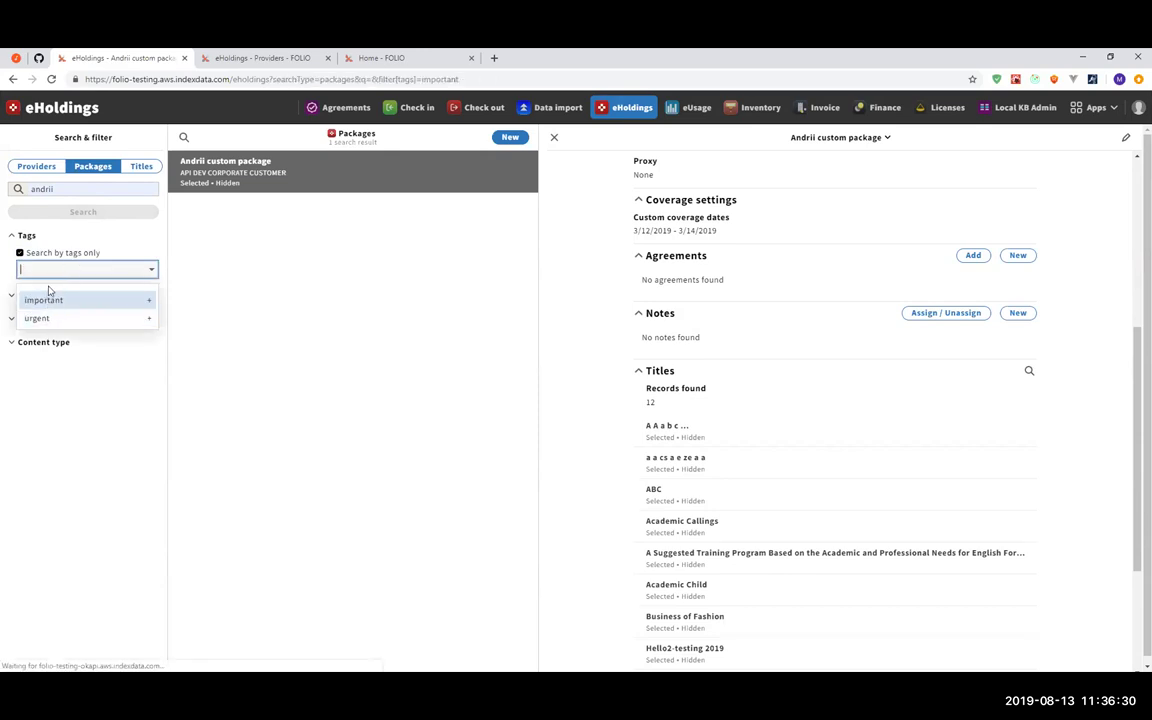
left_click(242, 205)
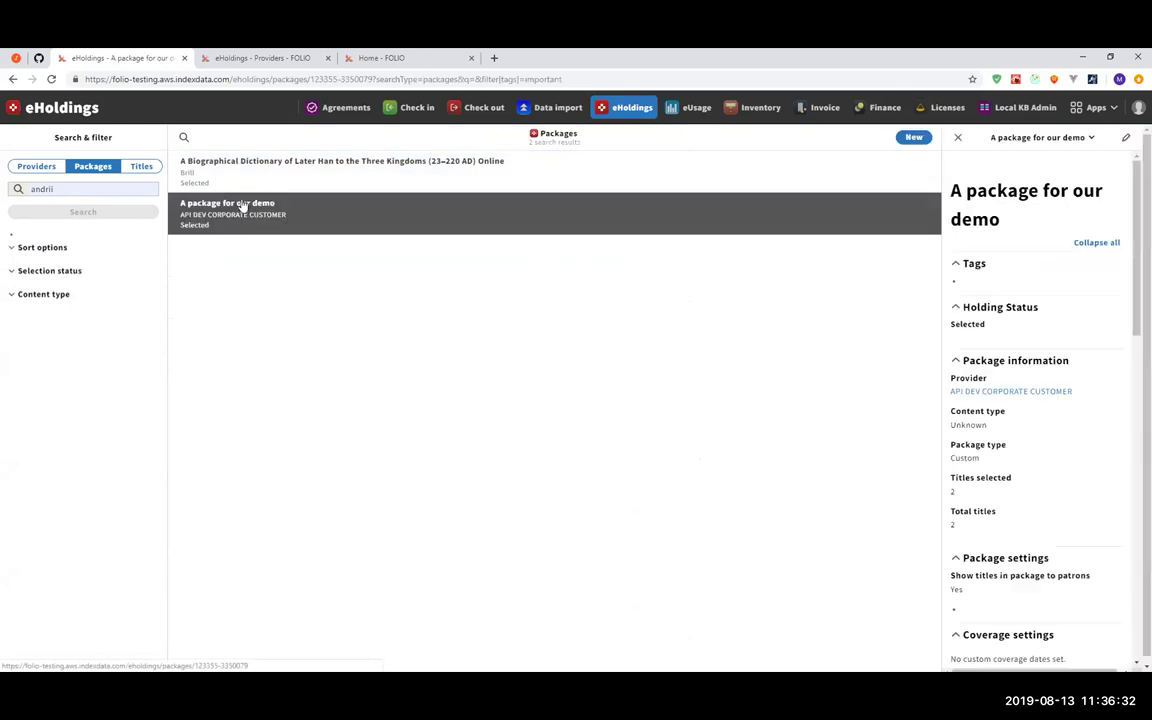
left_click(352, 180)
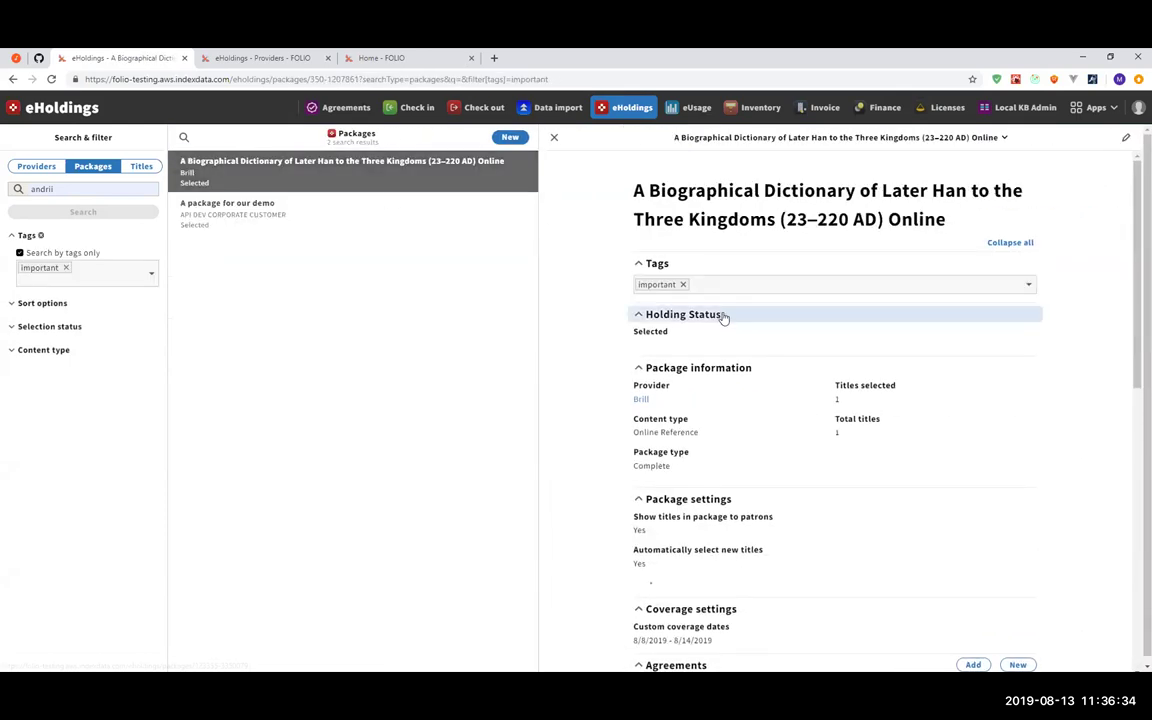
left_click(118, 262)
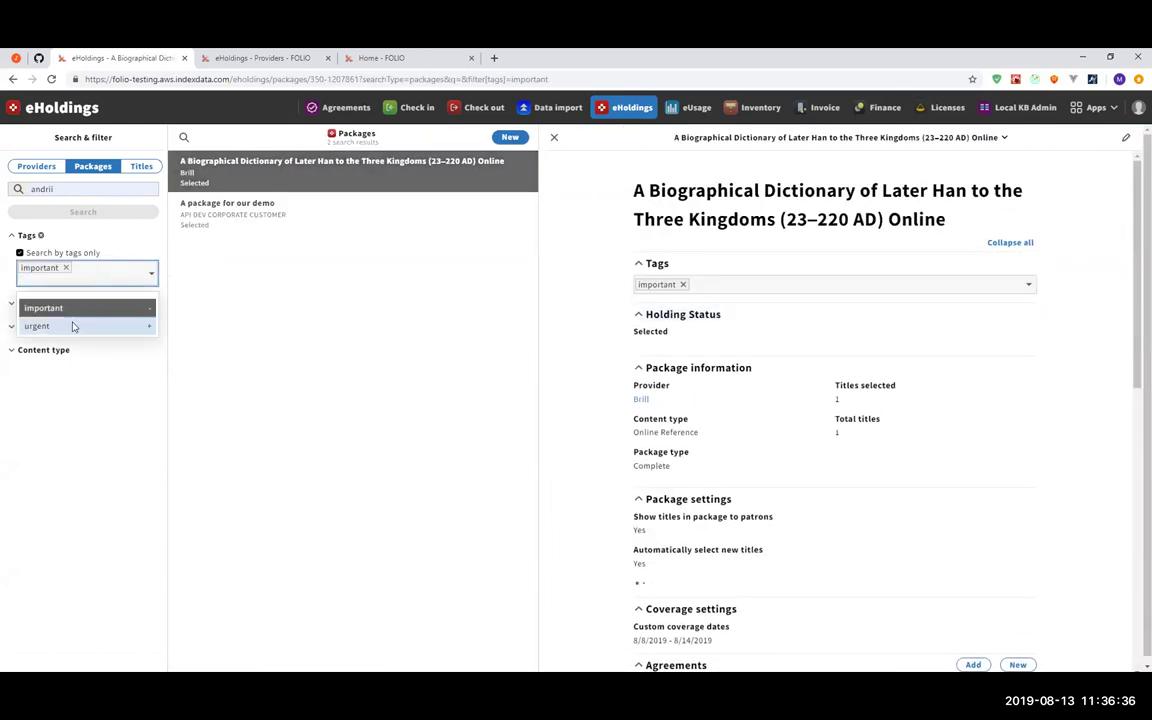
left_click(70, 294)
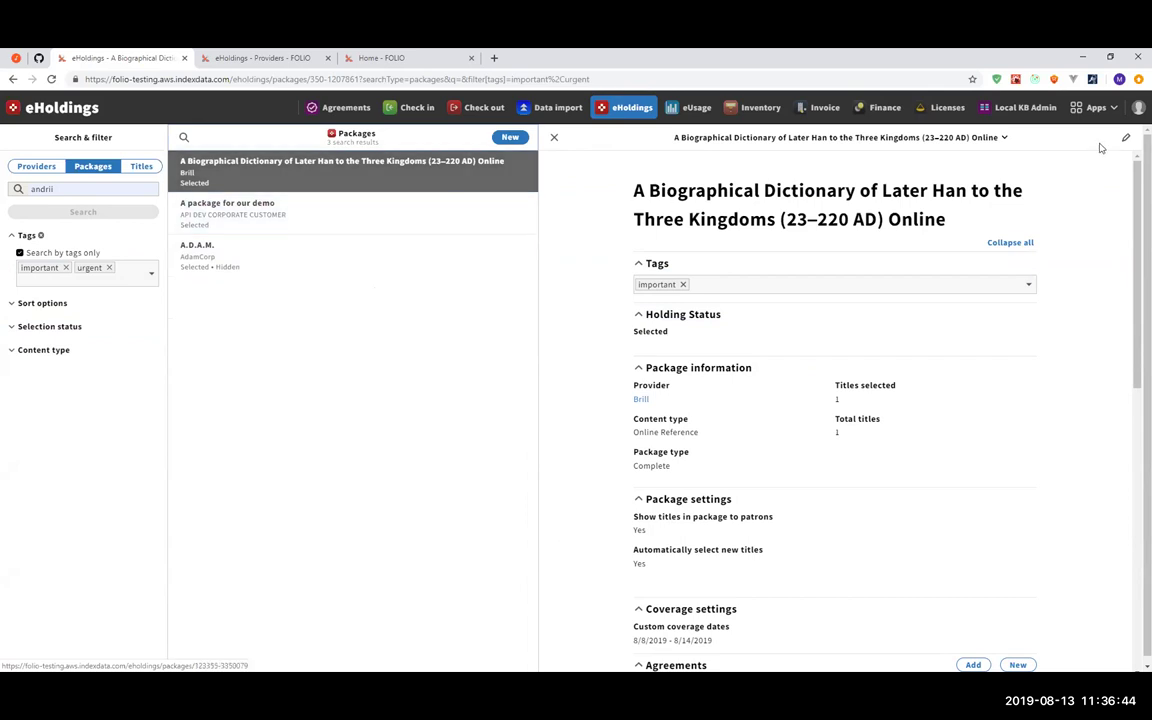
left_click(1097, 108)
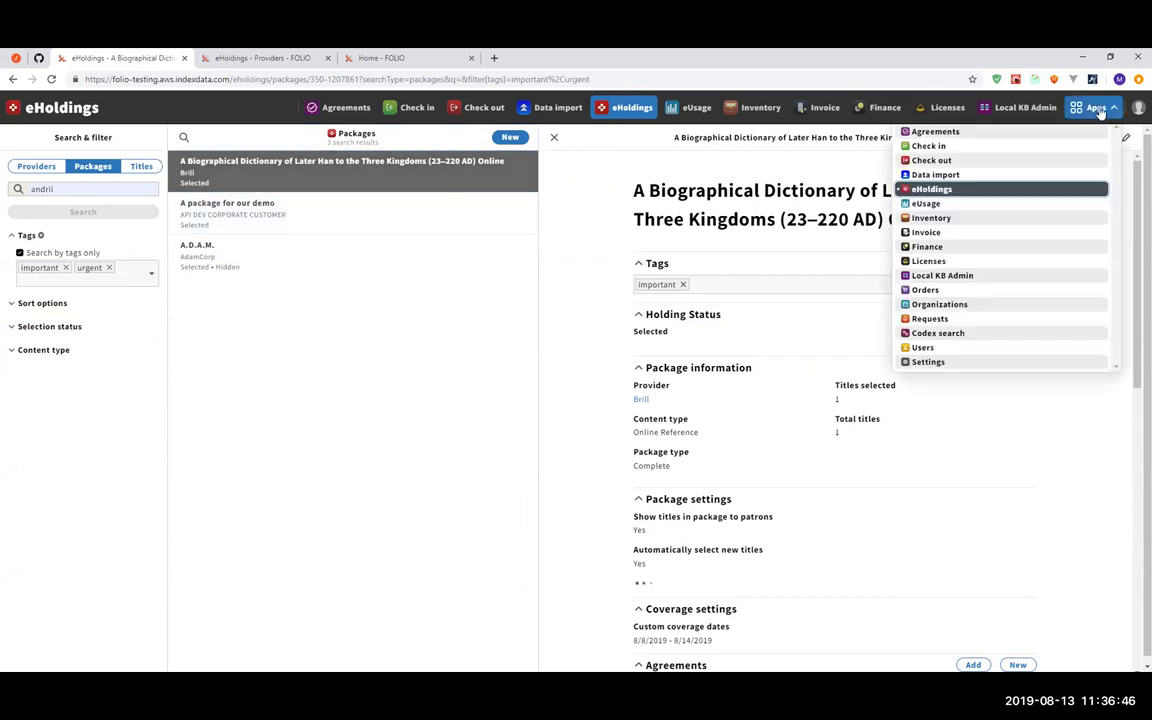
Step: Search Users for 'a', open a patron's record, and start a new note from its Notes section
left_click(980, 347)
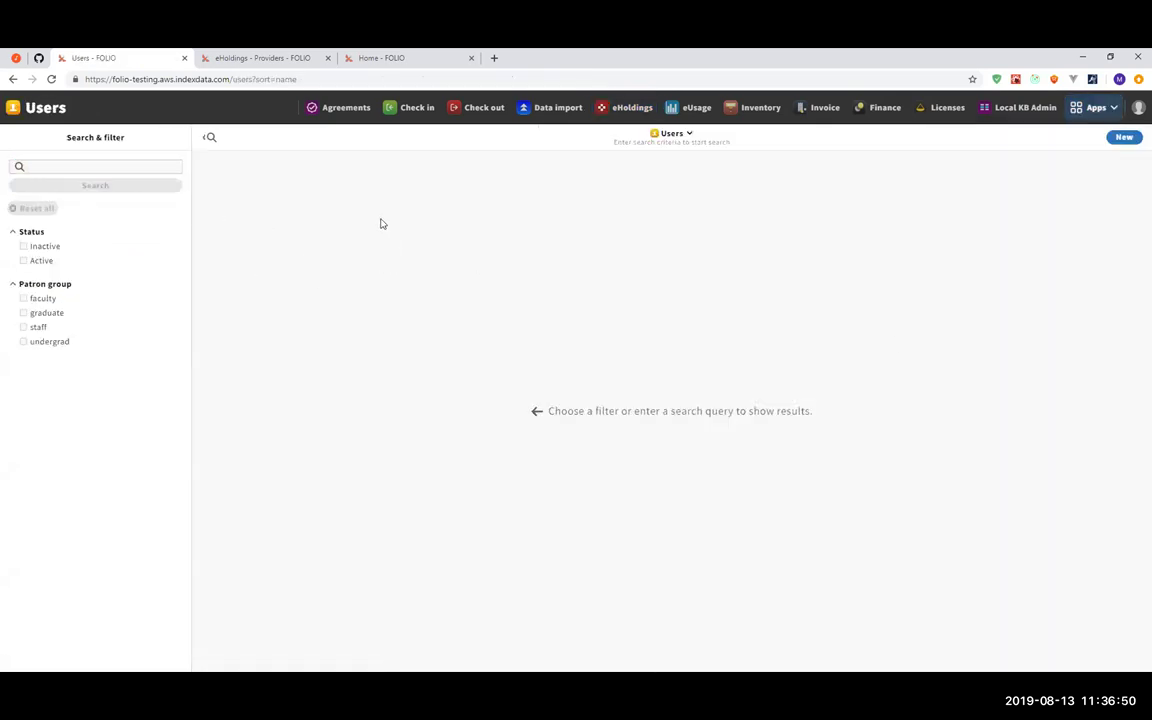
left_click(125, 165)
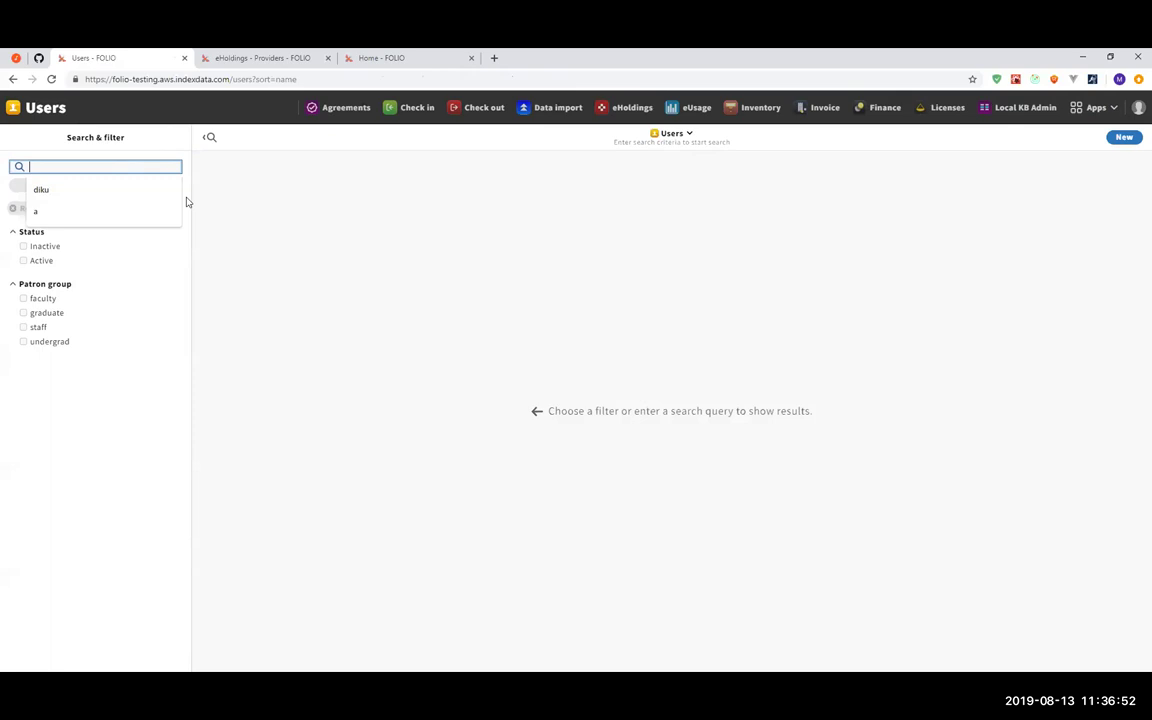
left_click(67, 211)
key("Return")
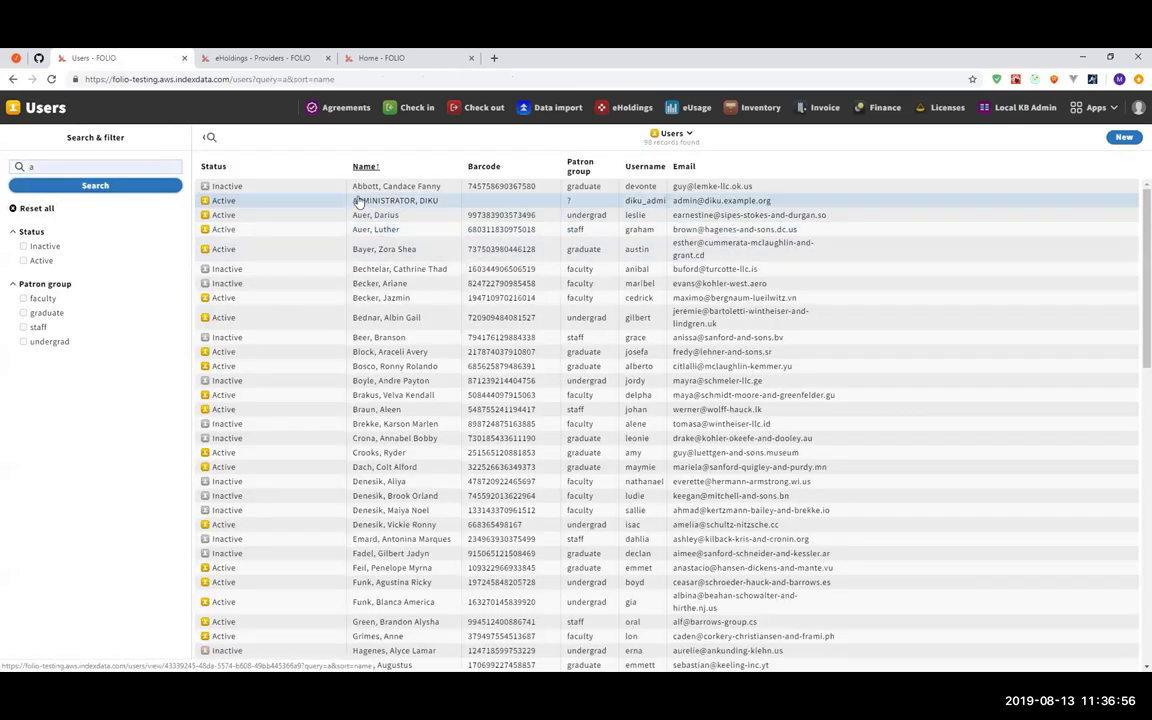
left_click(318, 253)
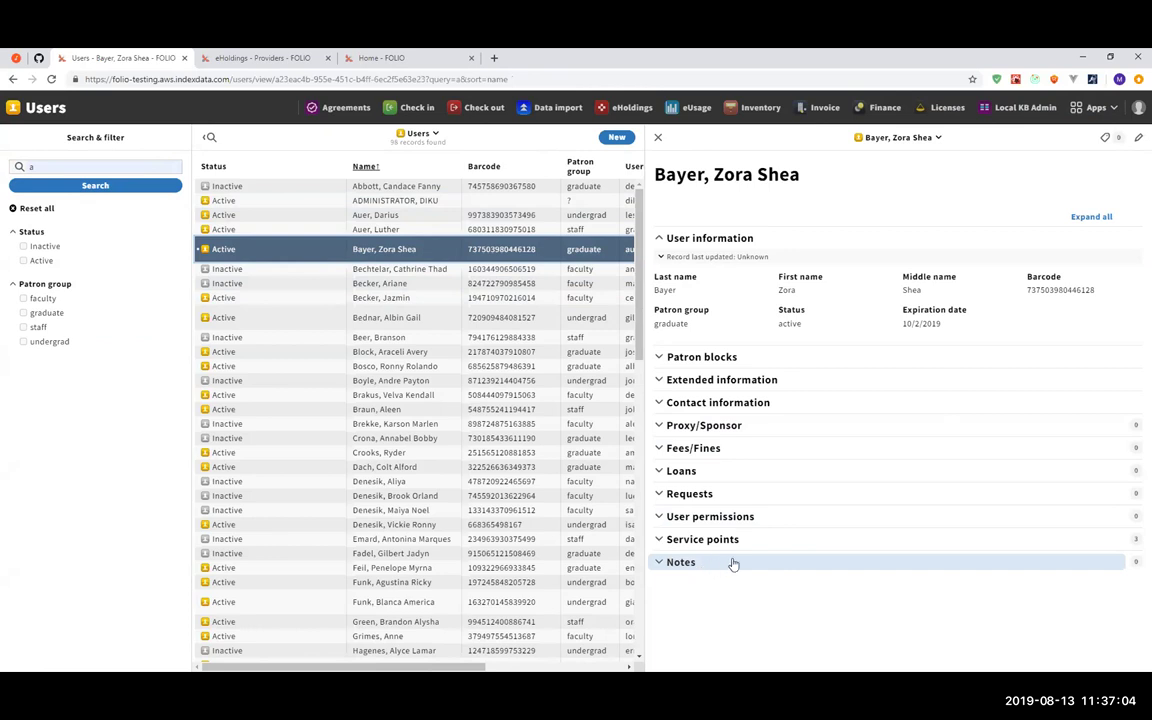
left_click(698, 563)
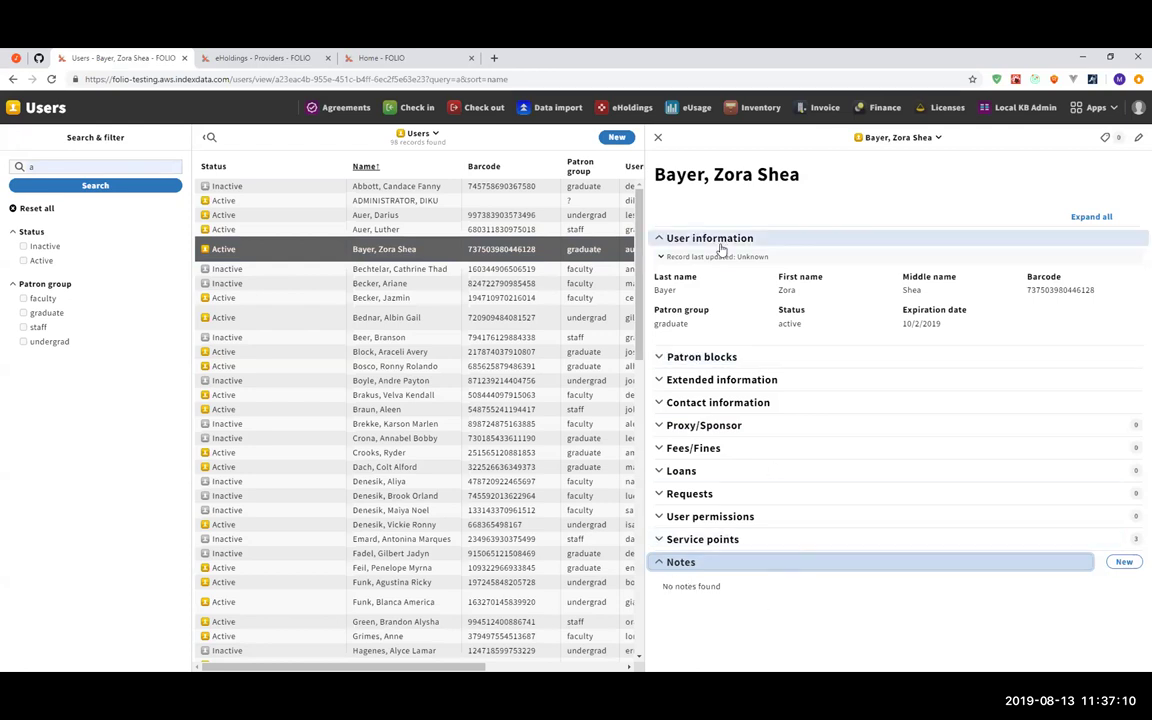
left_click_drag(665, 175, 818, 185)
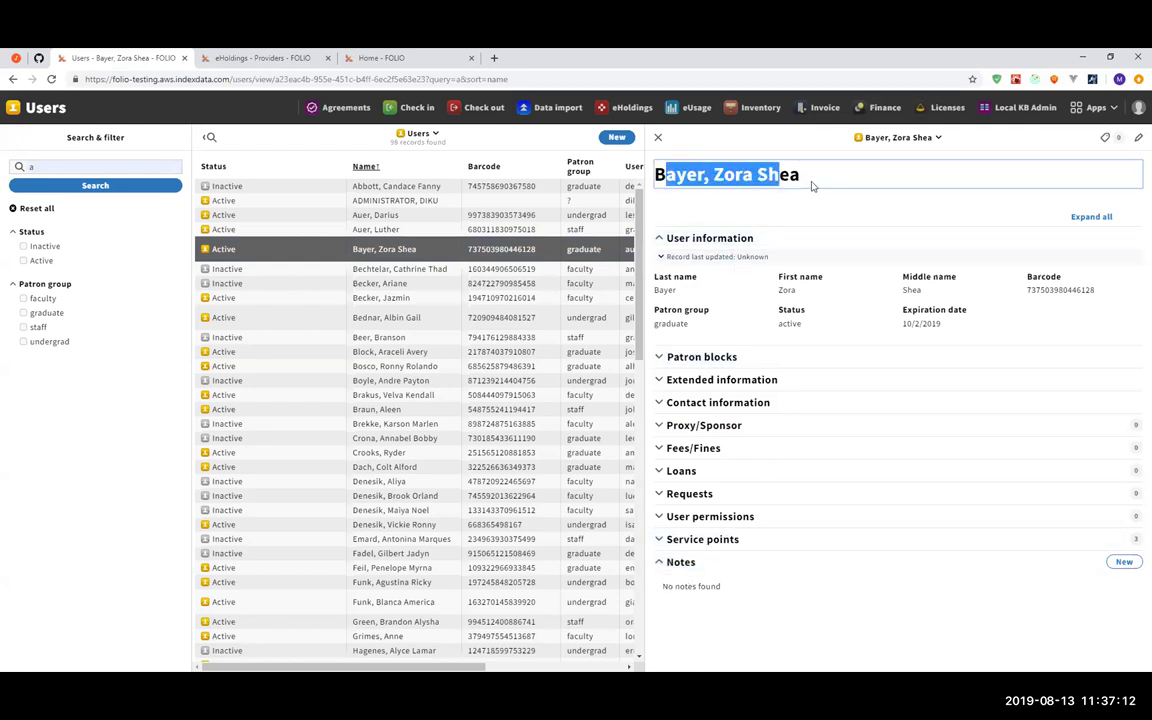
left_click(1123, 561)
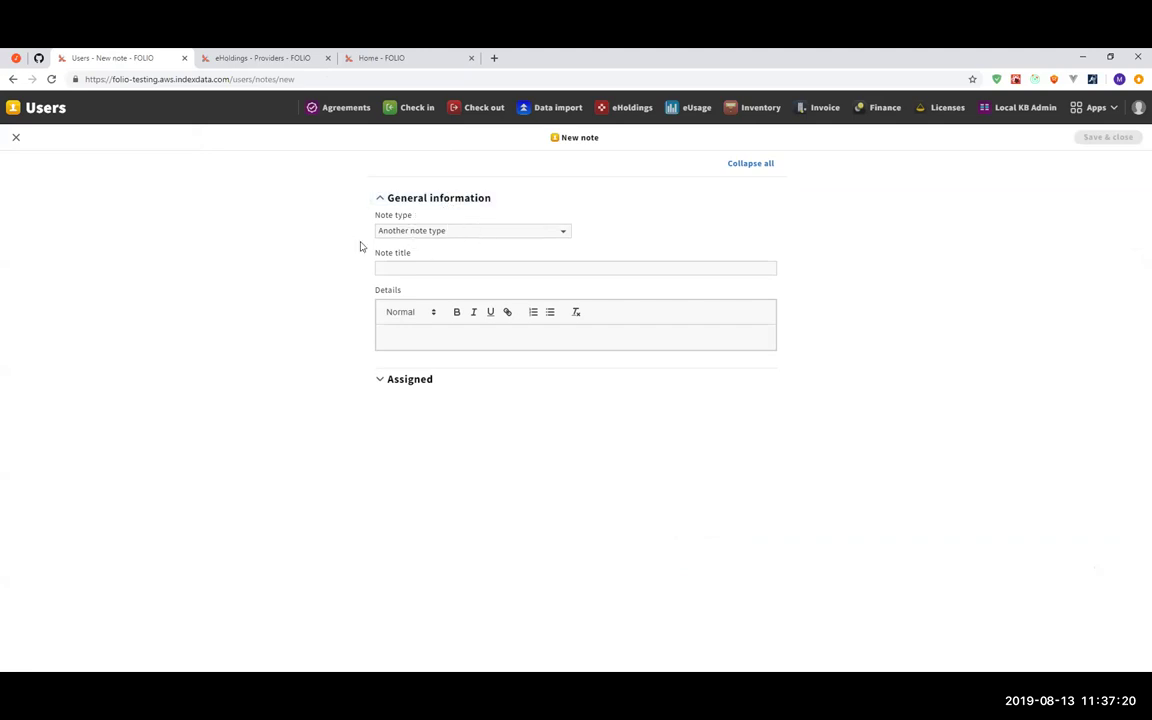
Step: Fill in a General note titled 'Some title' with details 'asdasdd asdasd'
left_click(416, 231)
left_click(445, 256)
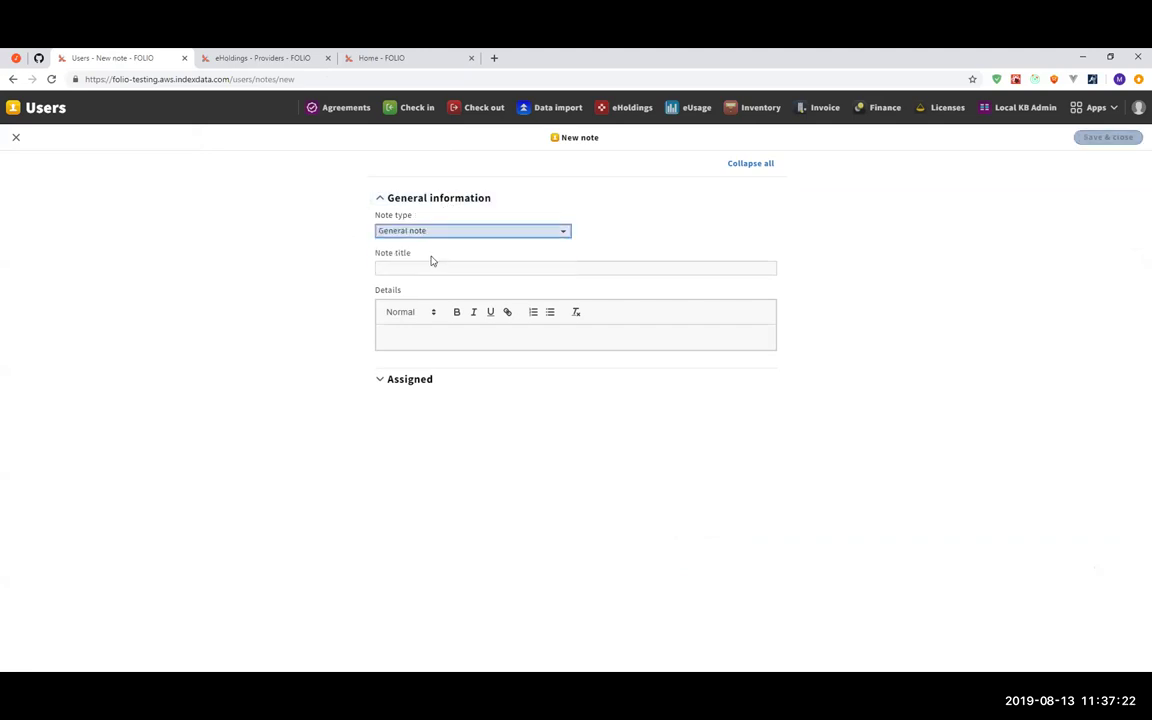
left_click(413, 268)
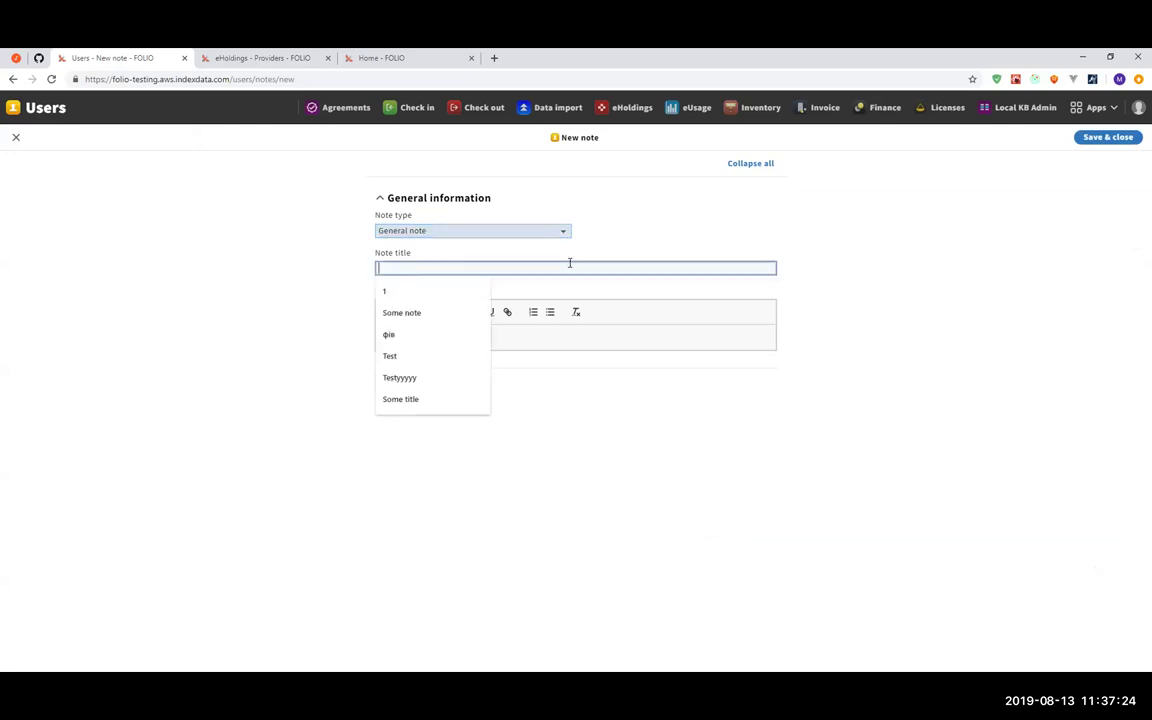
key("Escape")
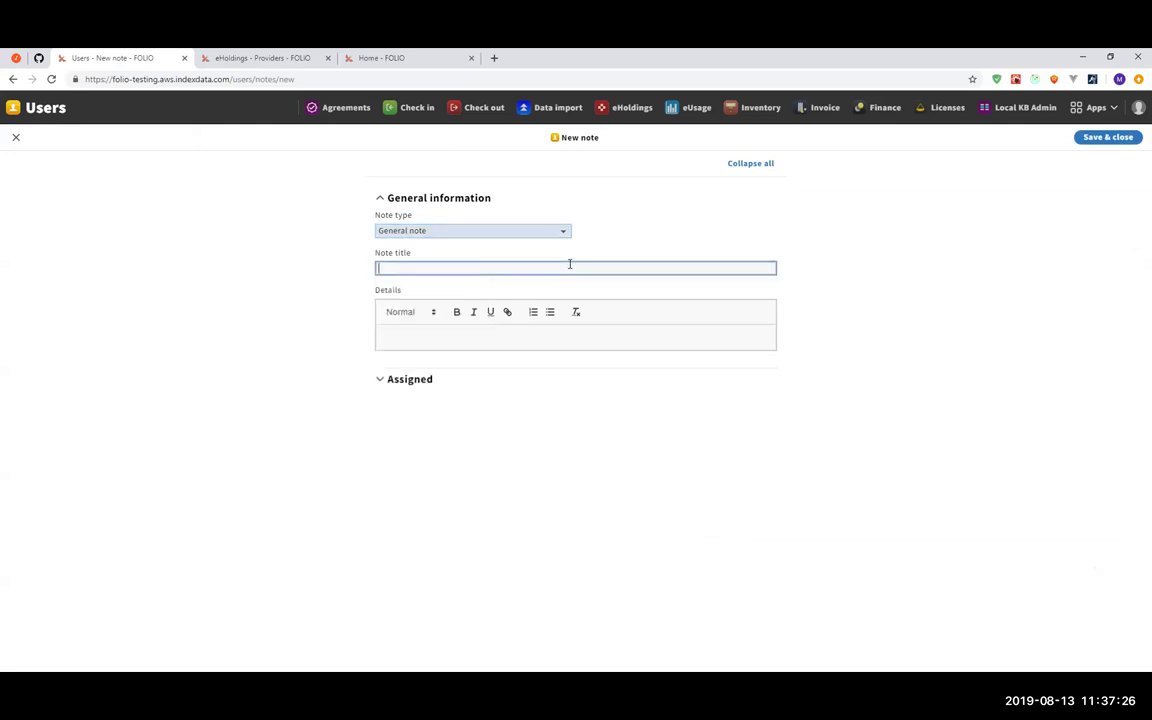
type("Some title")
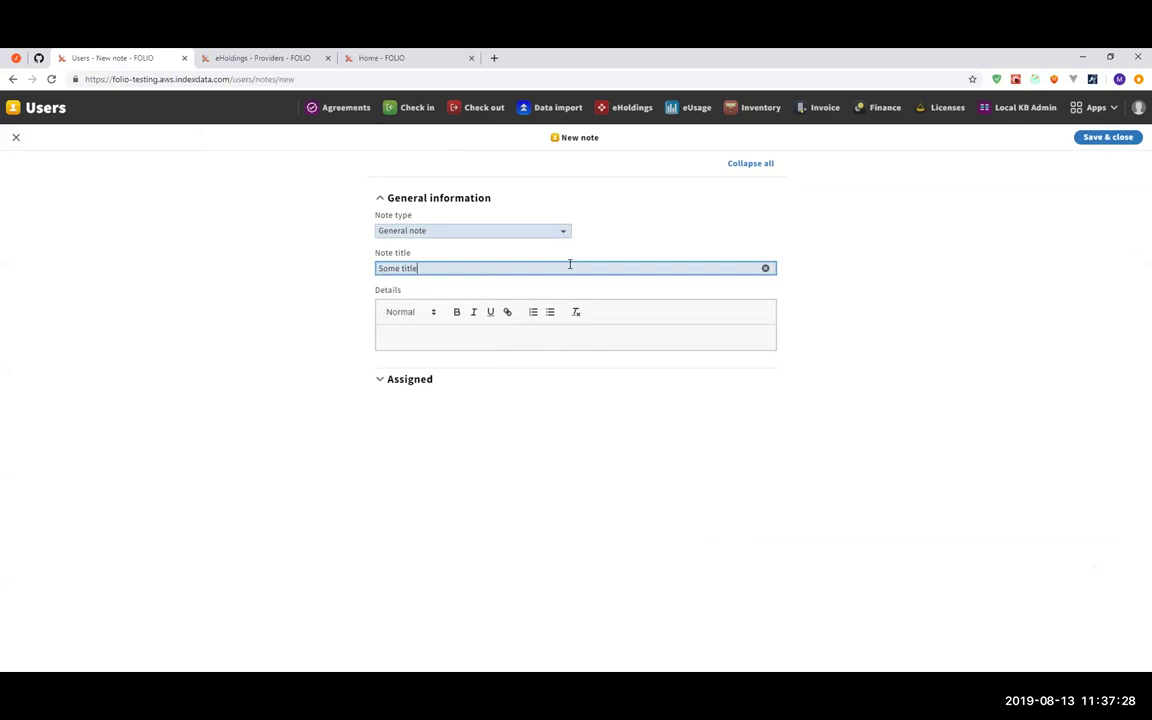
left_click(446, 332)
type("asdasdd asdasd")
Step: Check the note's Assigned section and save the note to the user's record
left_click(440, 384)
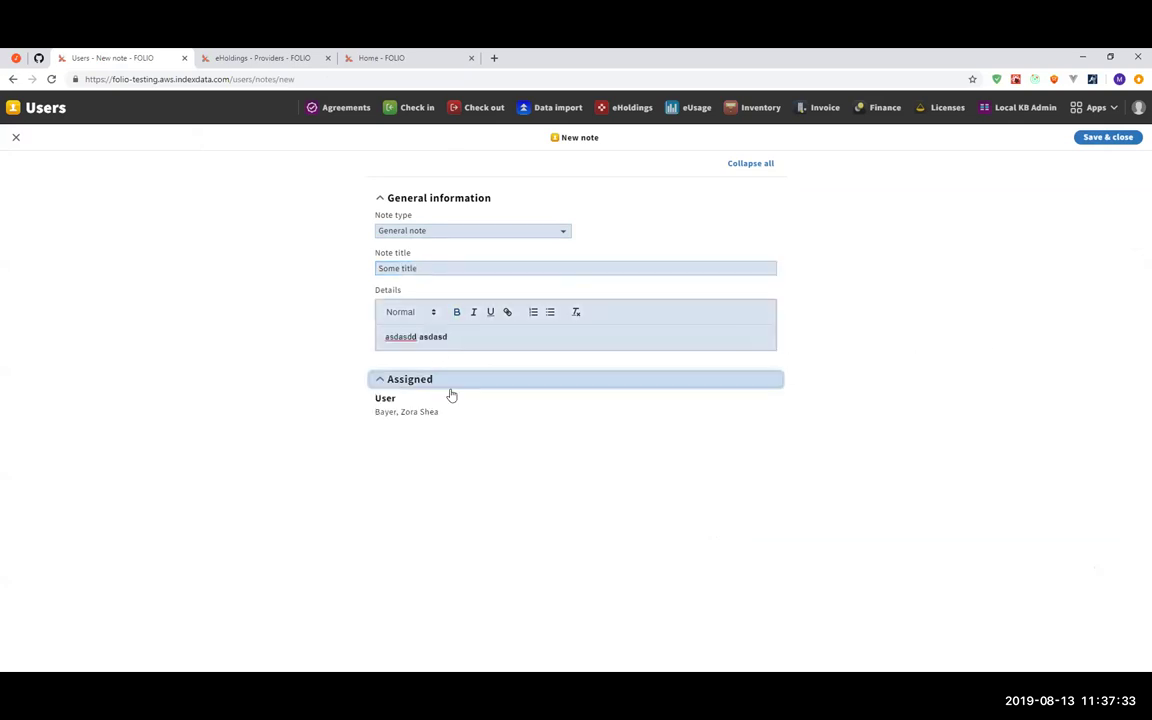
left_click(378, 405)
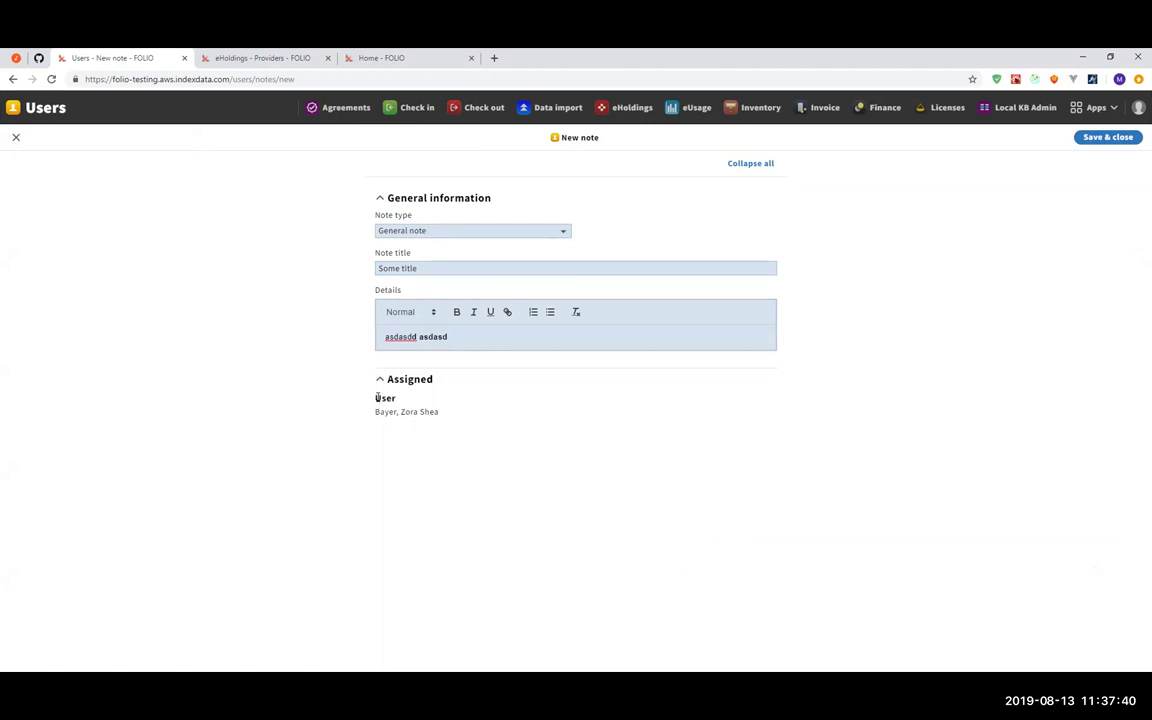
left_click_drag(376, 397, 432, 413)
left_click(381, 409)
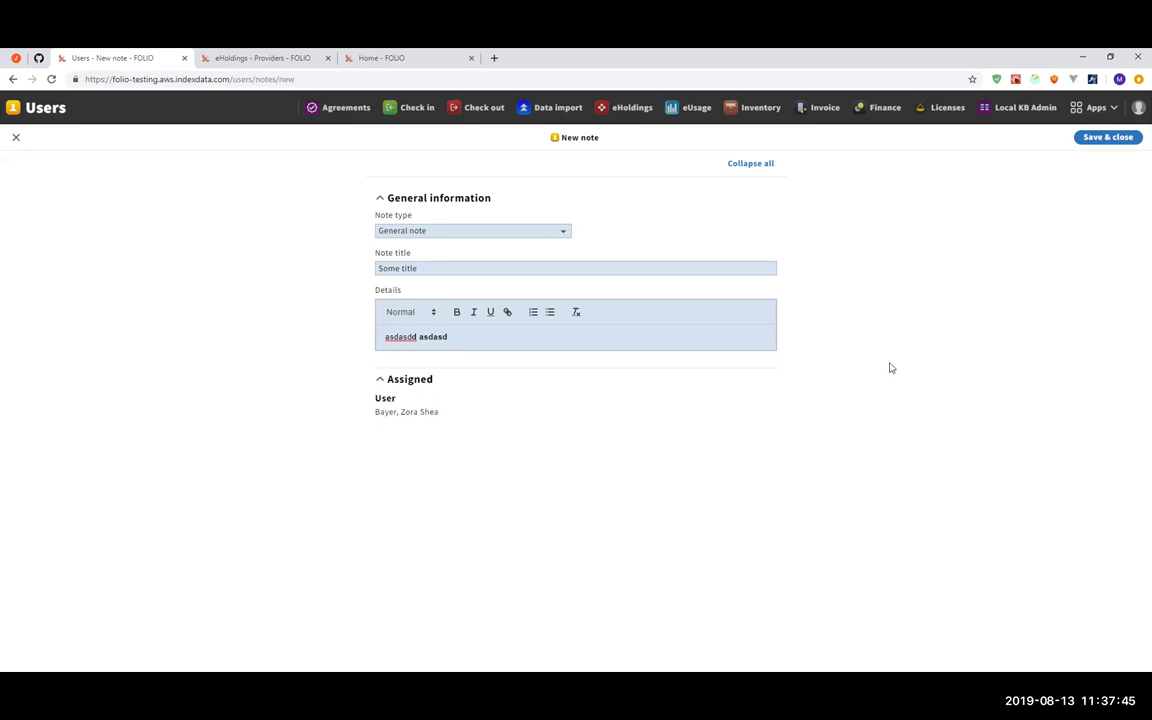
left_click(1100, 140)
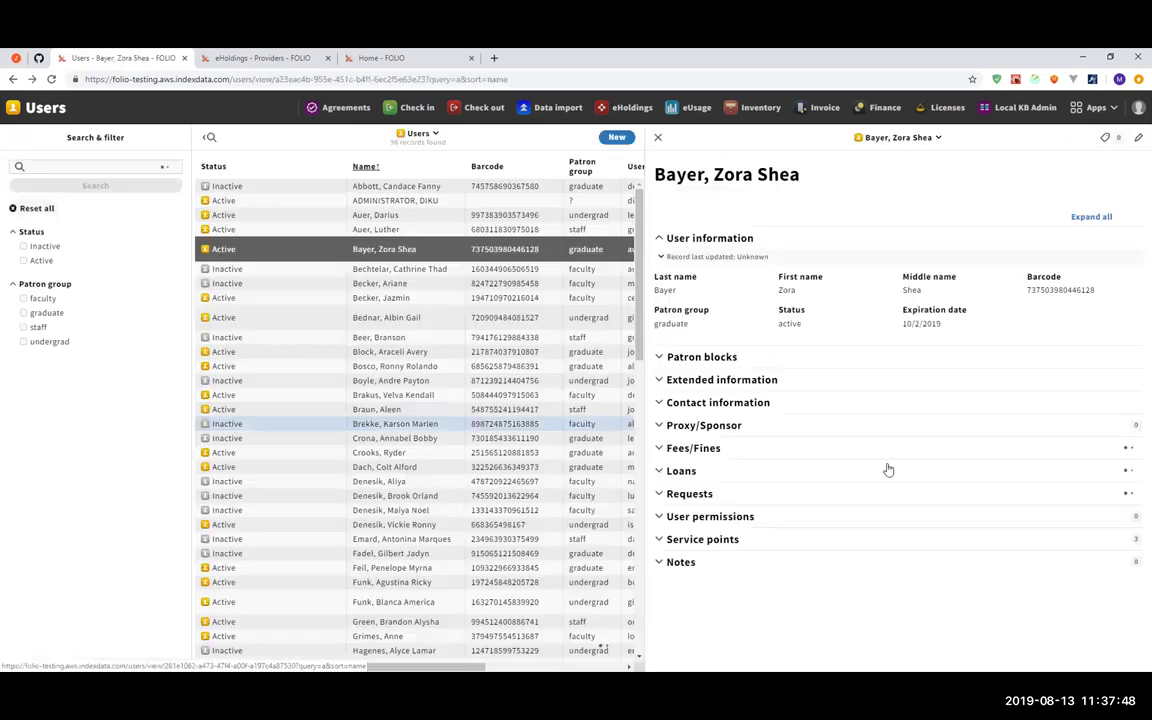
Step: Edit the Some title note to title 'Some title 2' and type Another note type, and save
left_click(679, 565)
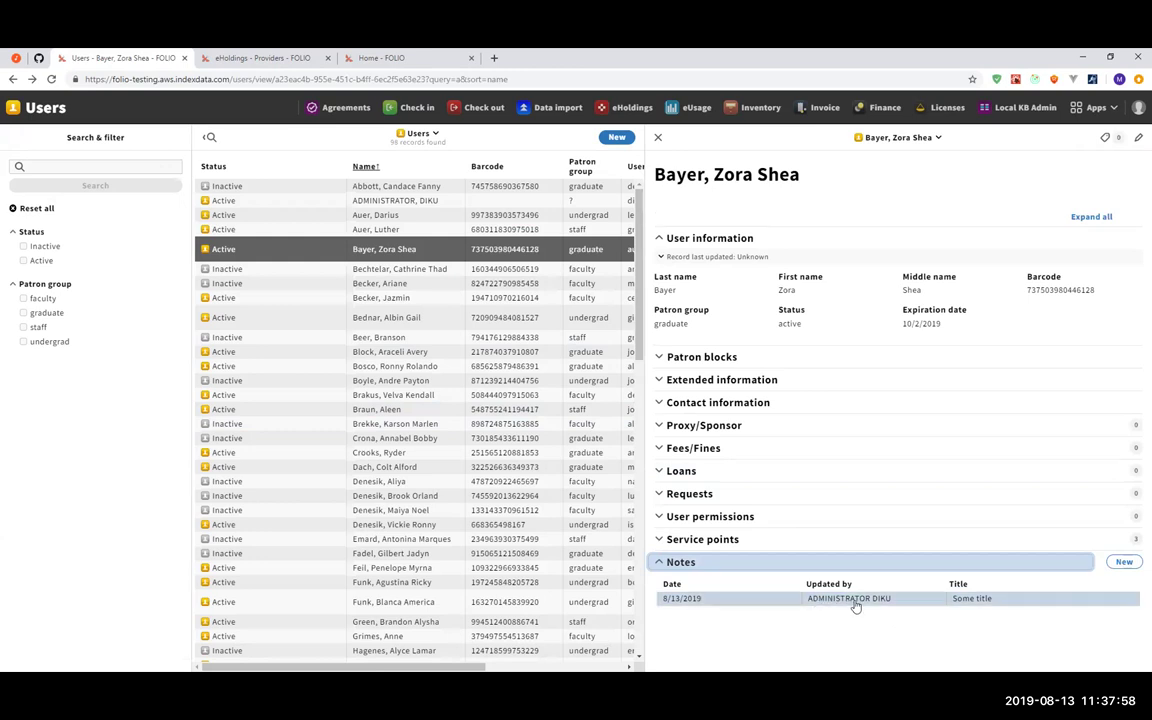
left_click(854, 603)
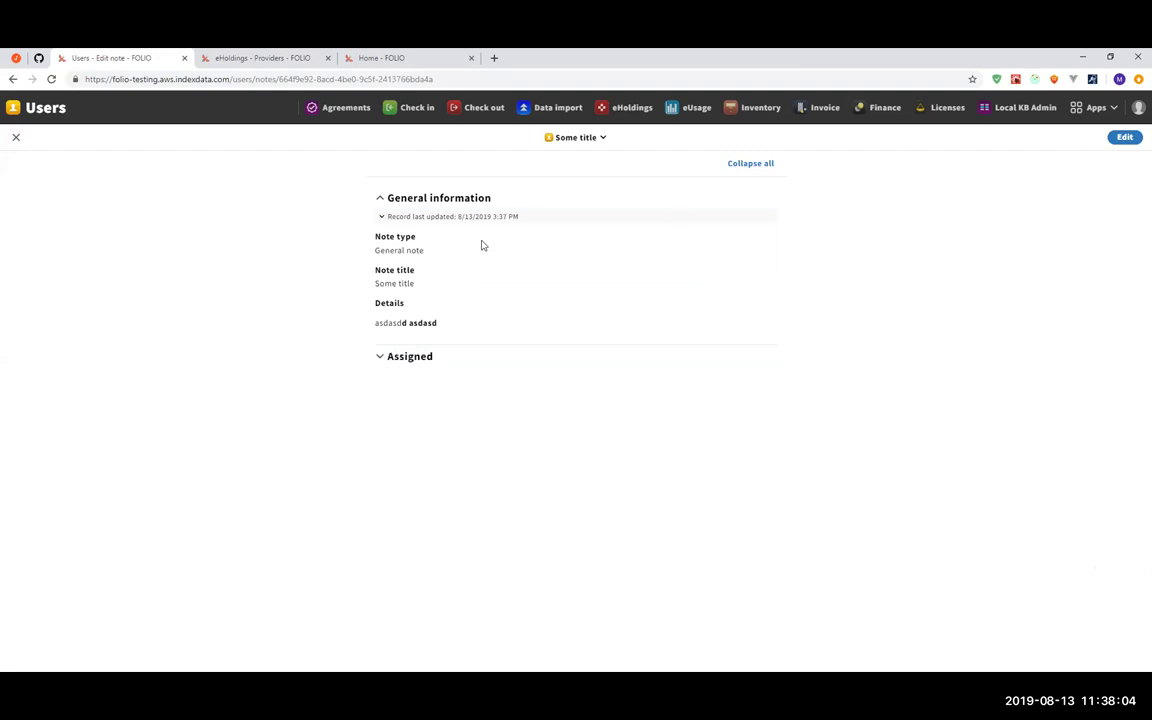
left_click(1125, 138)
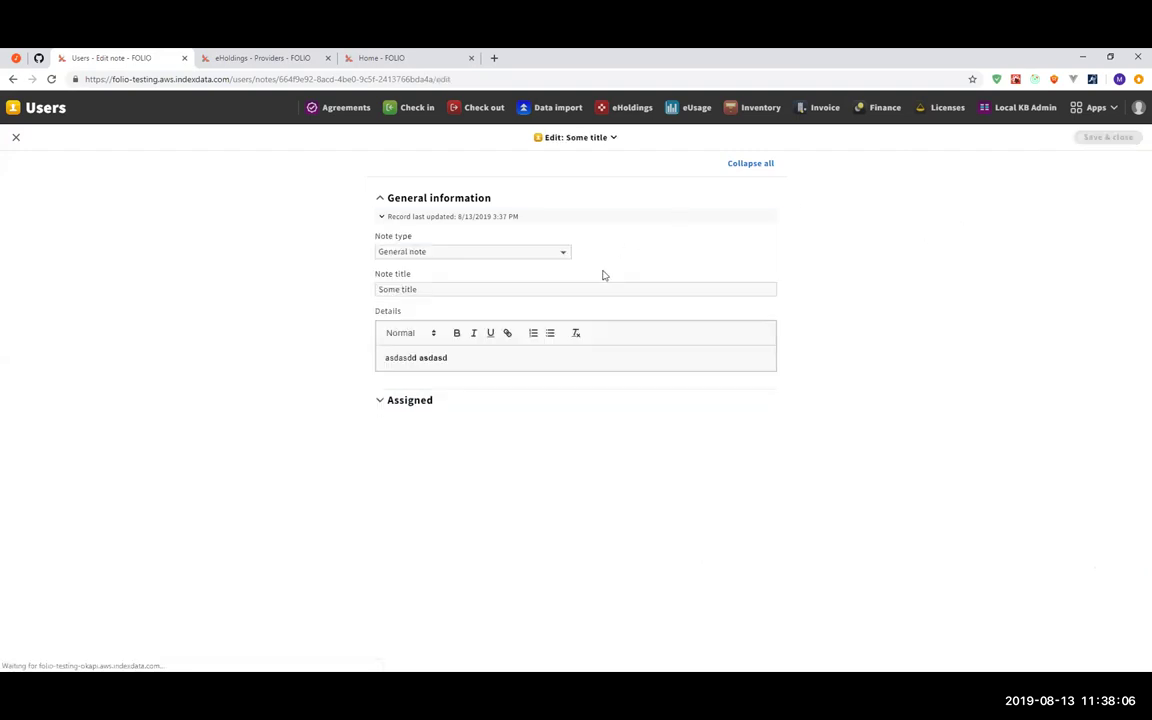
left_click(443, 288)
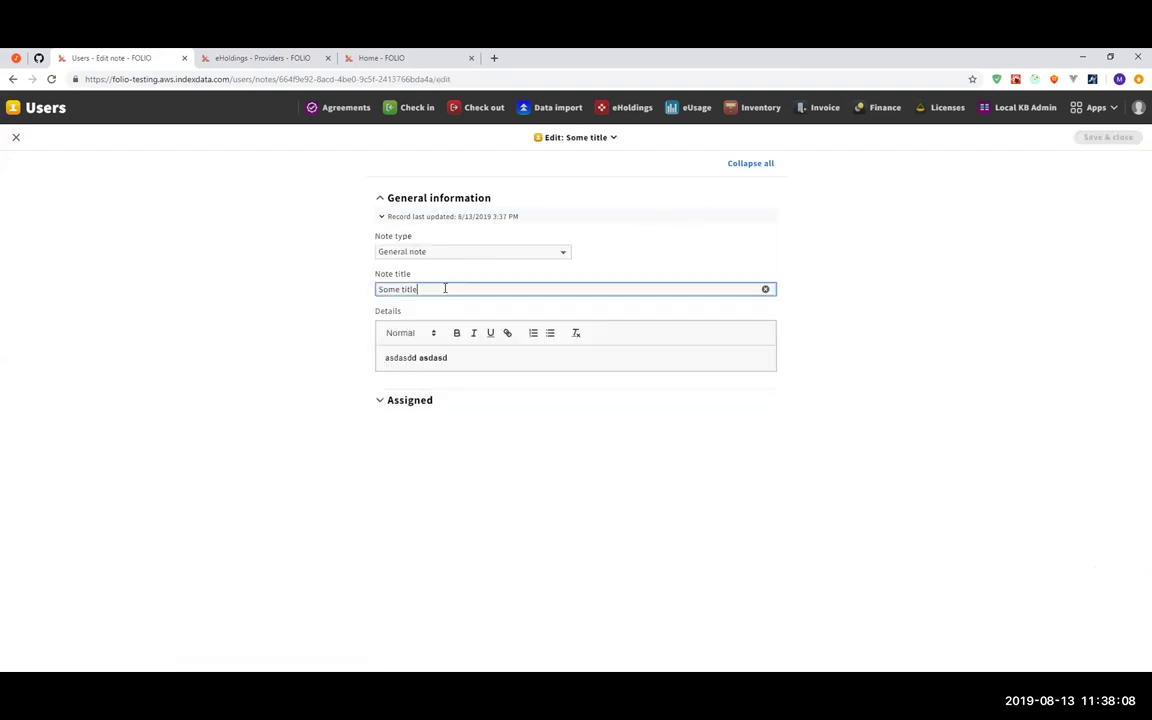
left_click(454, 252)
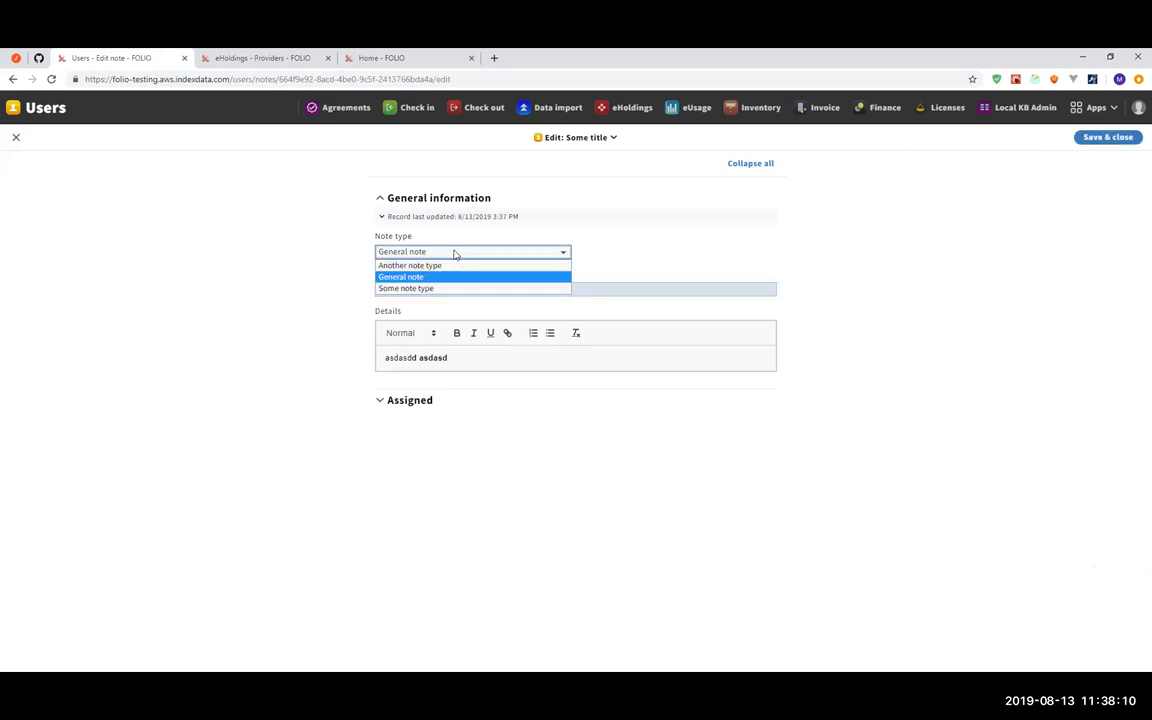
key("Up")
key("Return")
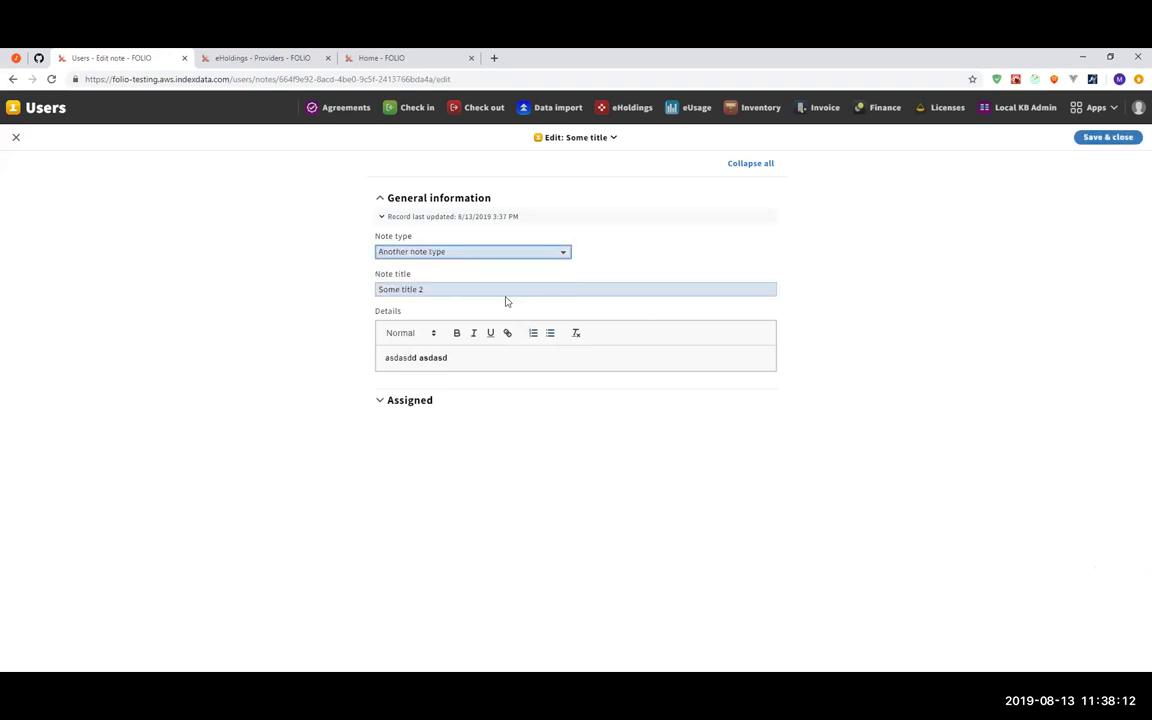
left_click(1105, 141)
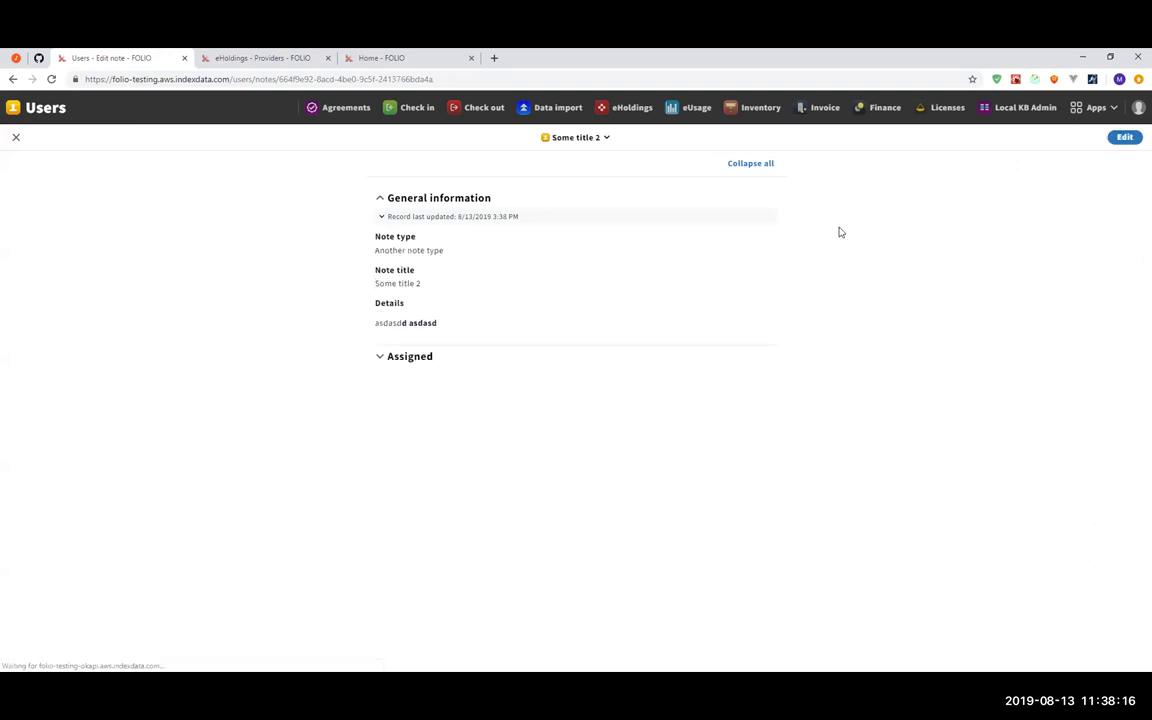
Step: Bring up the actions menu of the saved Some title 2 note
left_click_drag(437, 250, 406, 250)
left_click(428, 251)
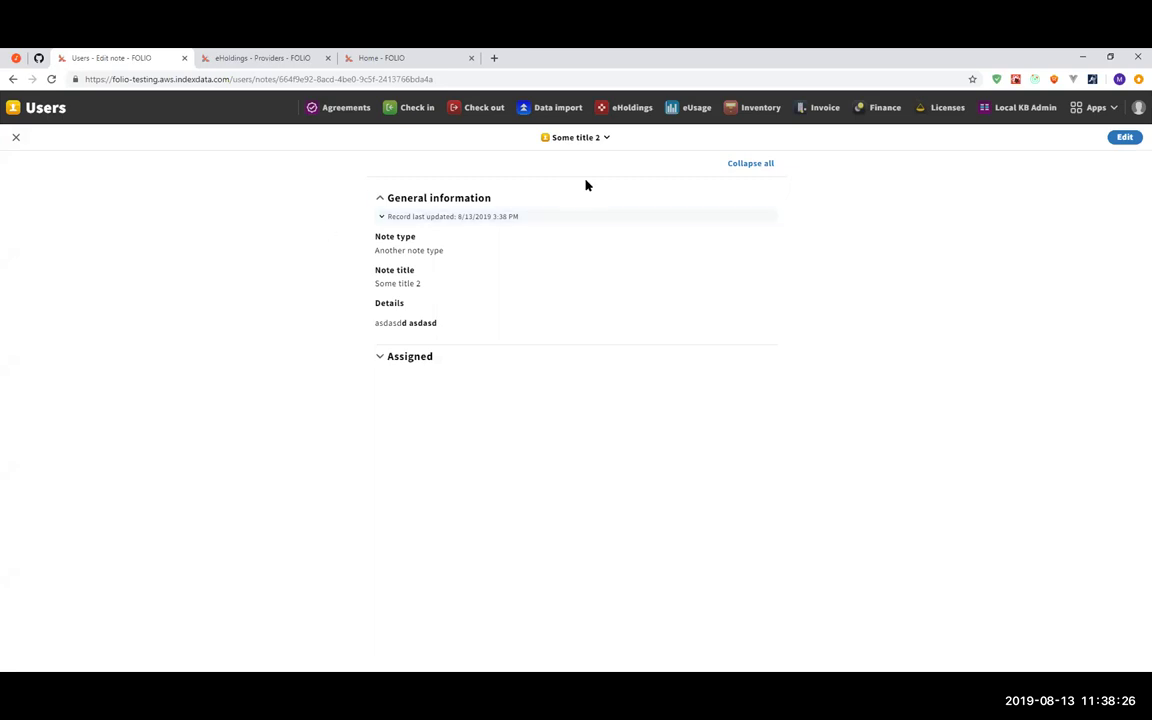
left_click(584, 139)
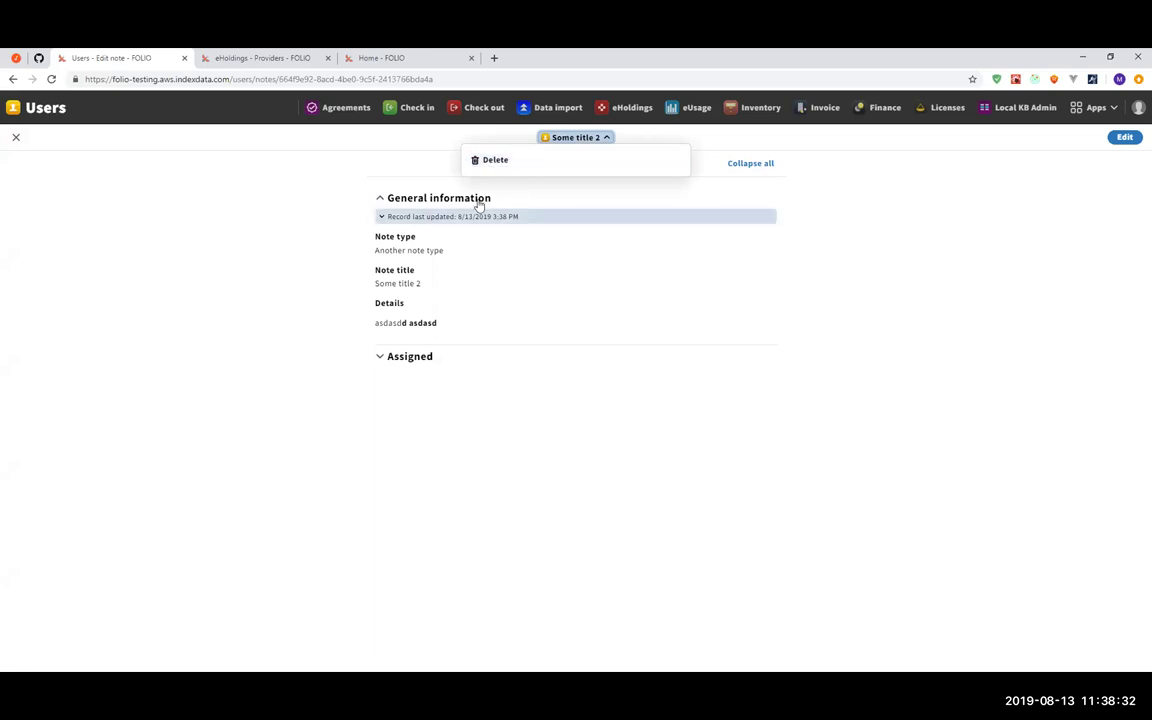
Step: Delete the Some title 2 note from its actions menu
left_click(497, 161)
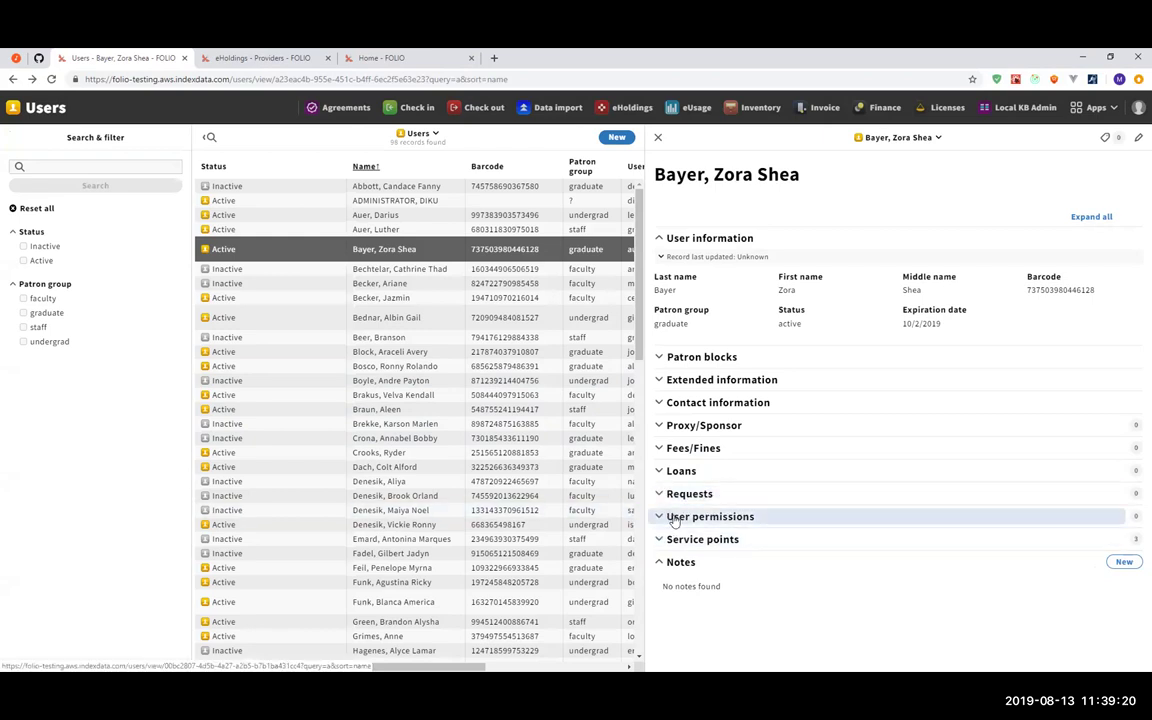
Step: In eHoldings, expand the Tags filter and toggle Search by tags only off and back on
left_click(631, 110)
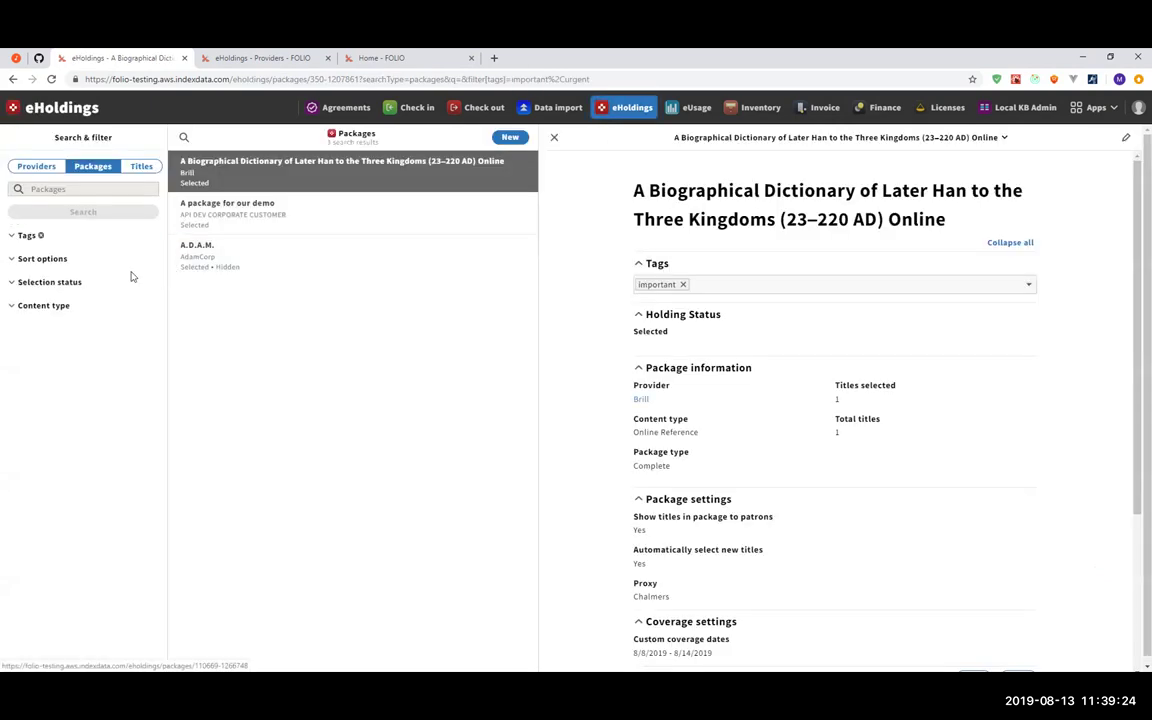
left_click(22, 237)
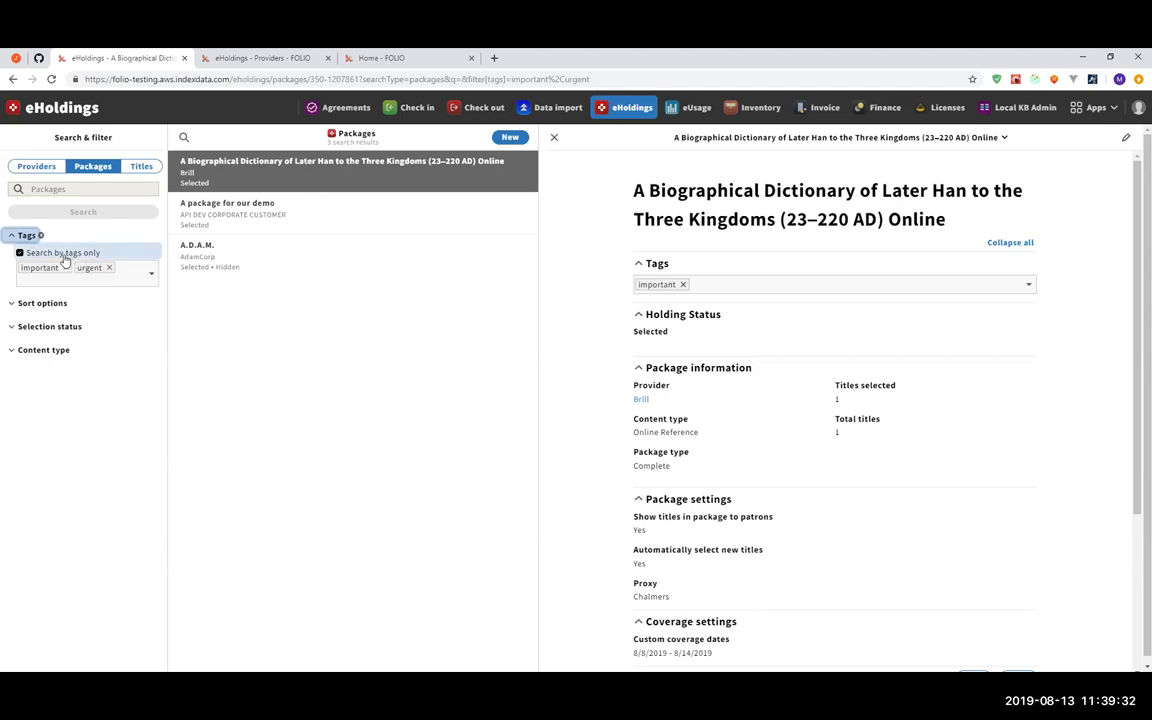
left_click(20, 253)
left_click(88, 189)
left_click(355, 345)
left_click(22, 253)
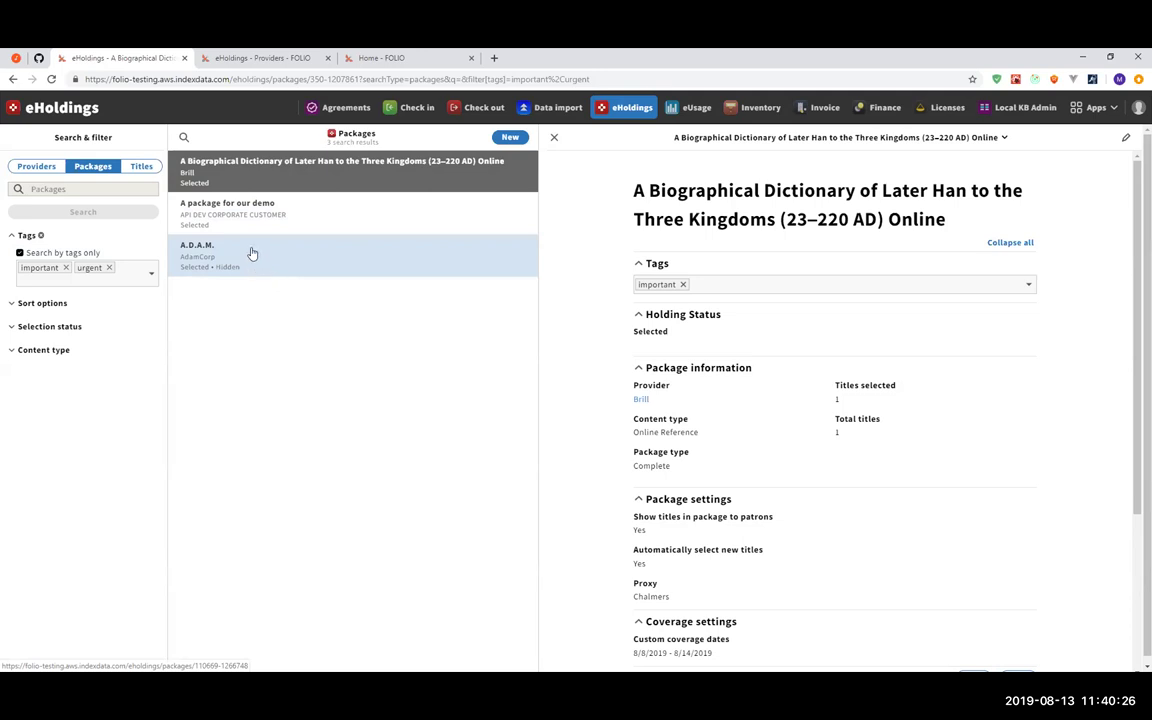
Step: Filter the Agreements list by the urgent tag
left_click(335, 108)
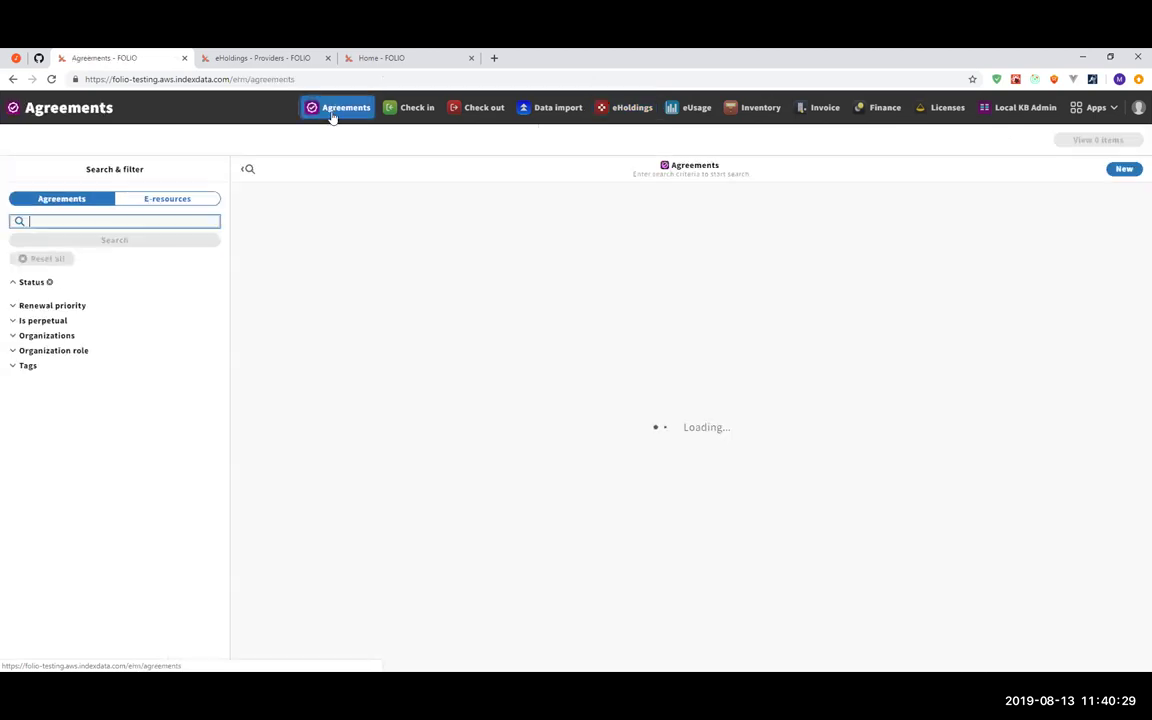
left_click(64, 220)
left_click(30, 453)
left_click(57, 470)
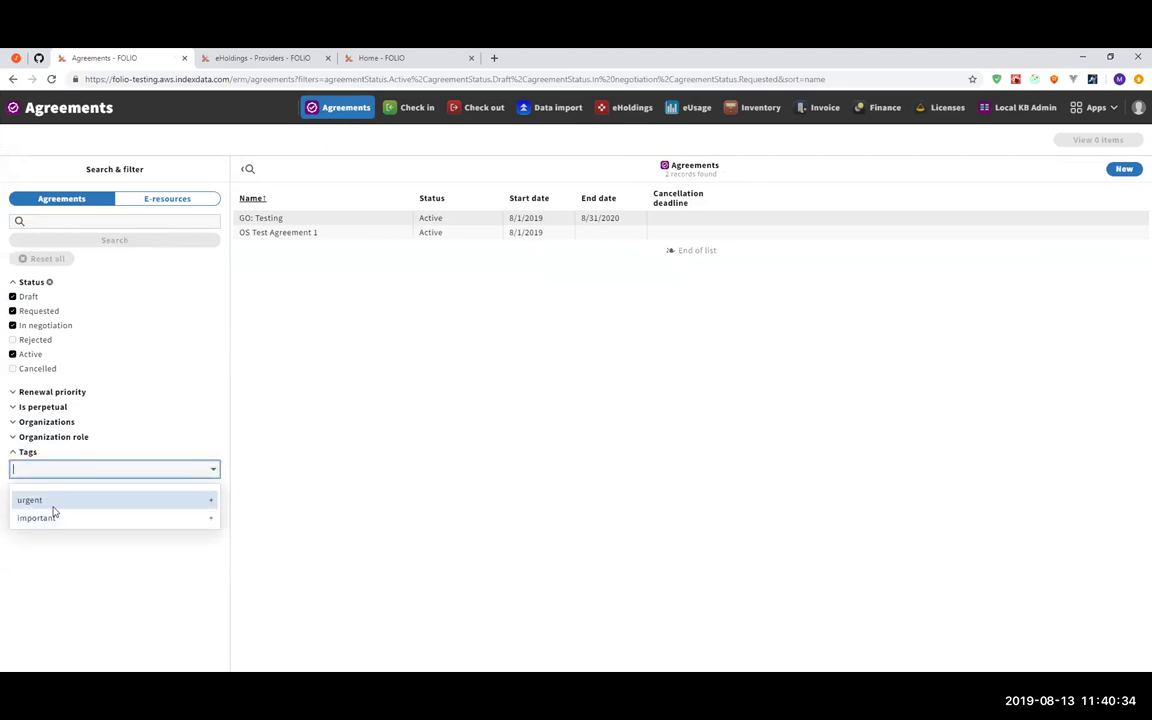
left_click(55, 500)
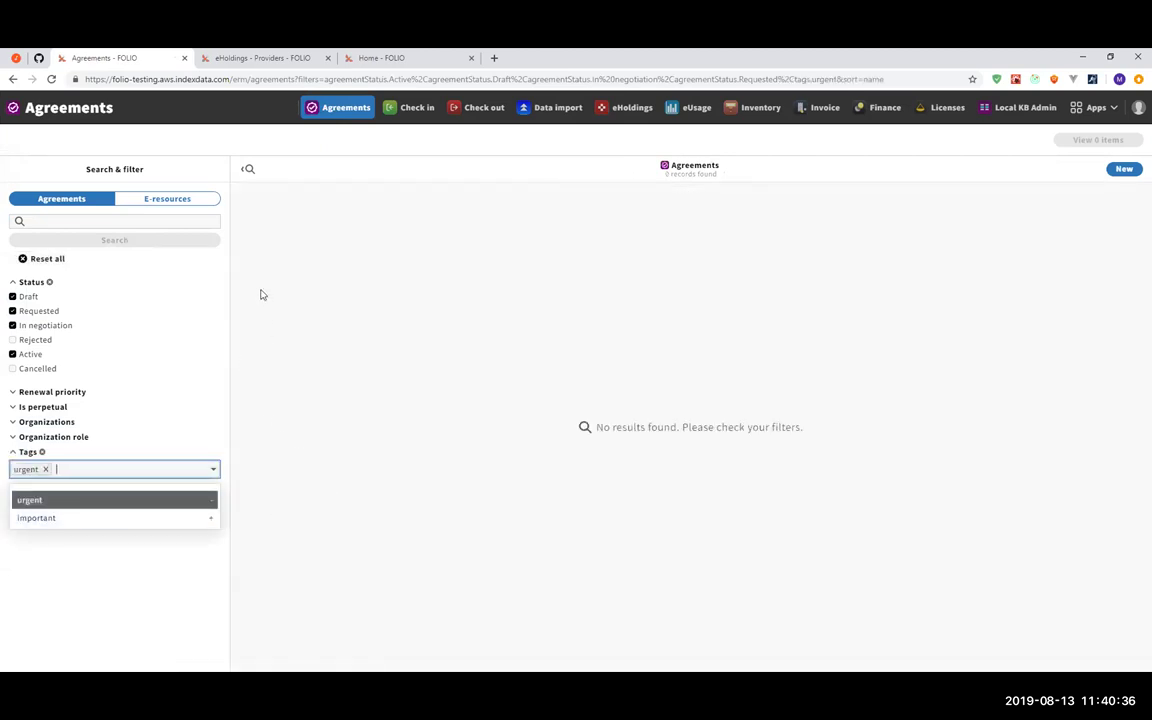
Step: Search agreements for 'a', which finds no matches, then return to eHoldings
left_click(194, 221)
type("a")
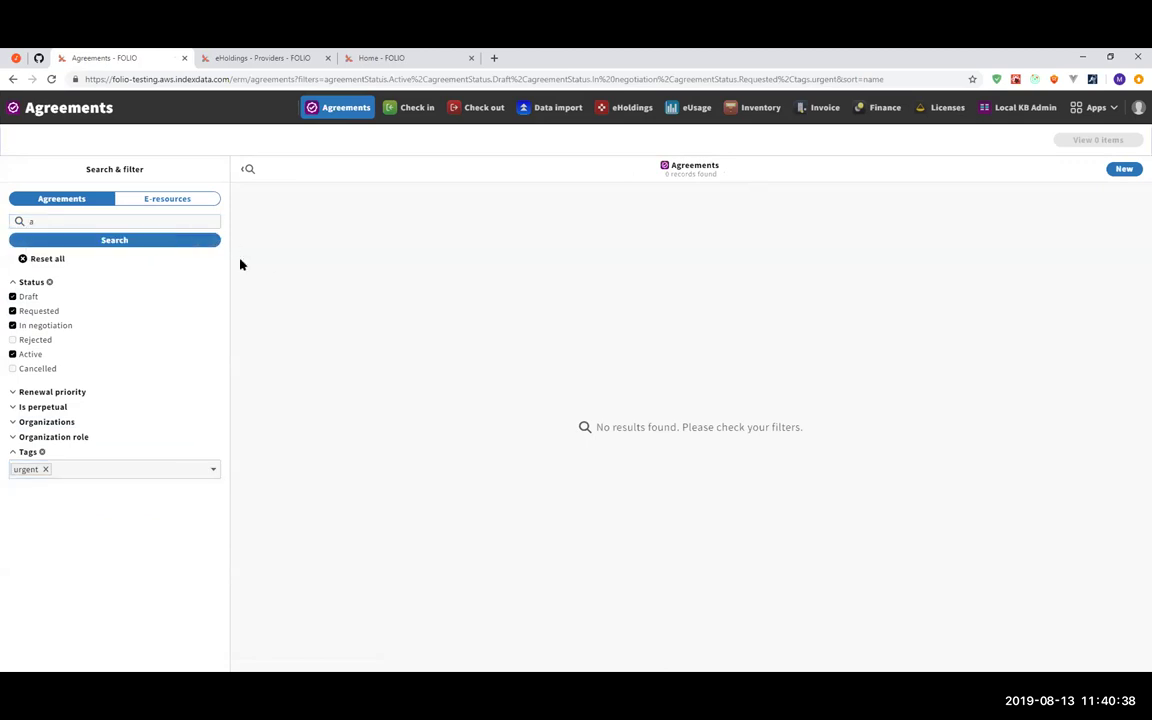
left_click(178, 241)
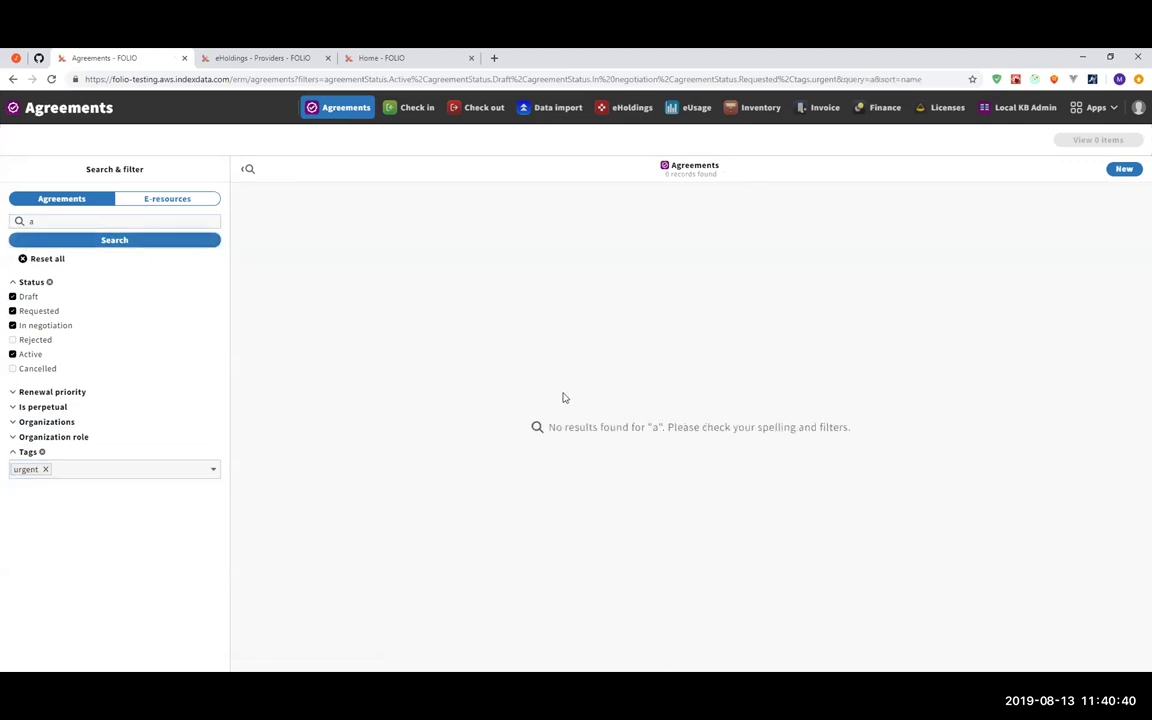
left_click(607, 109)
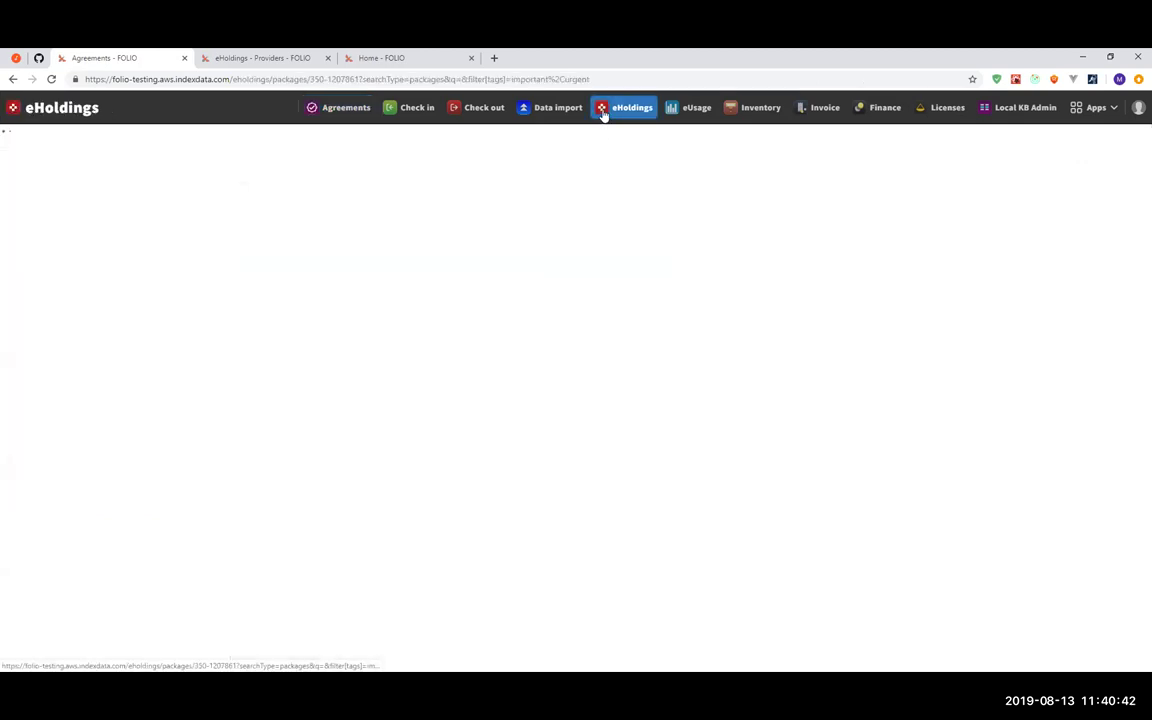
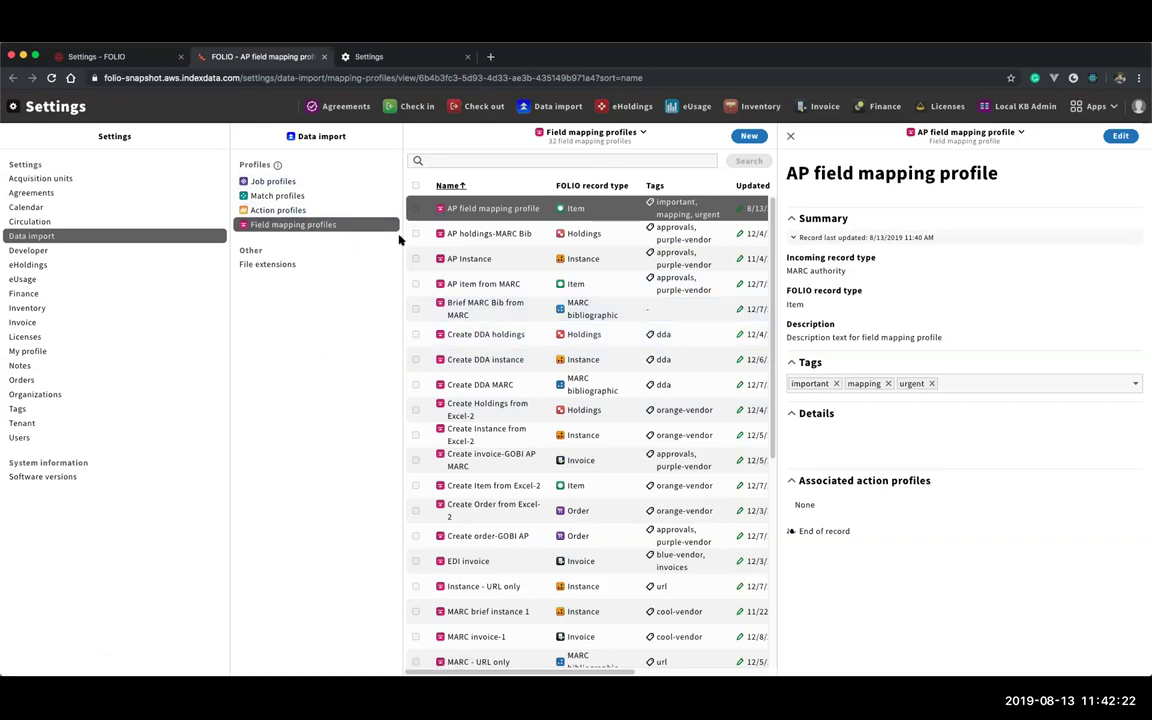
Step: Close the AP profile details, reverse the name sort, and search the profiles for 'Whole'
left_click(790, 136)
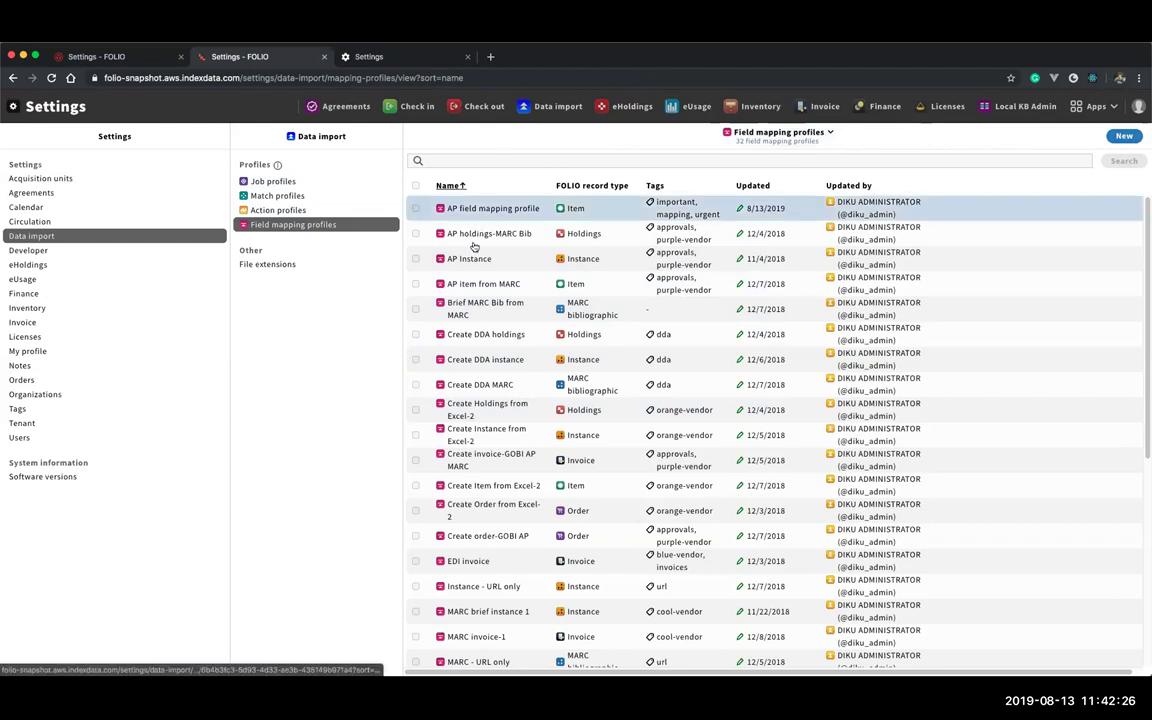
left_click(449, 185)
left_click(465, 161)
left_click(462, 182)
double_click(432, 161)
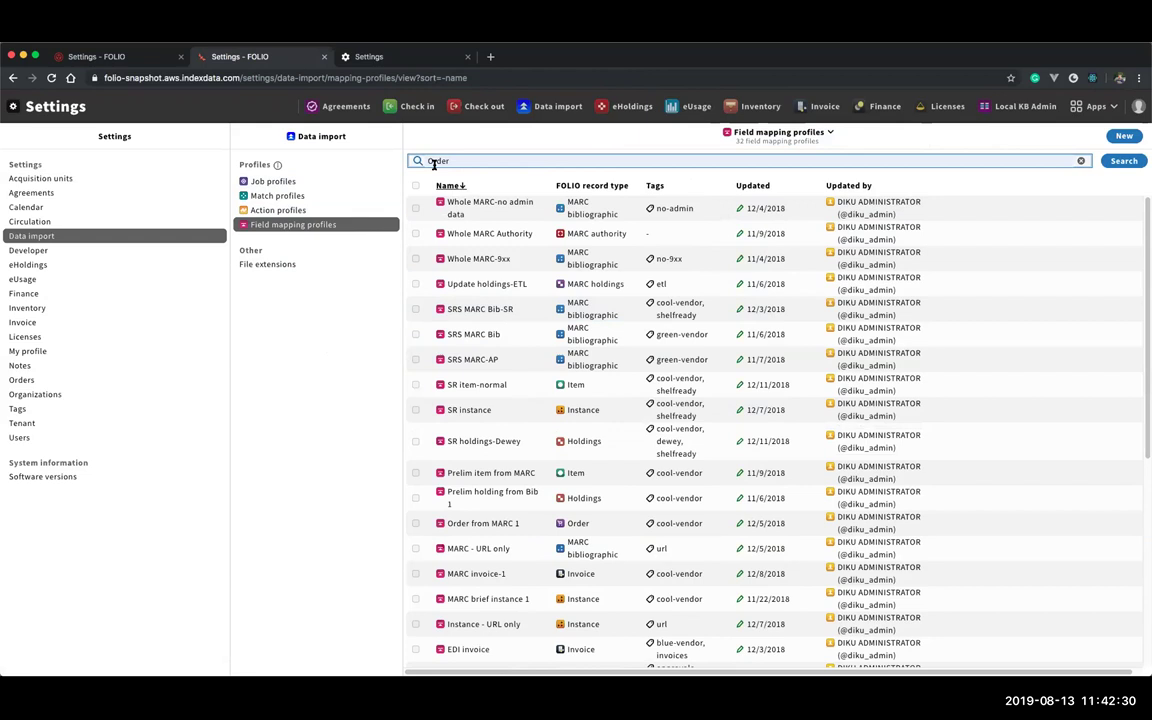
type("Whole")
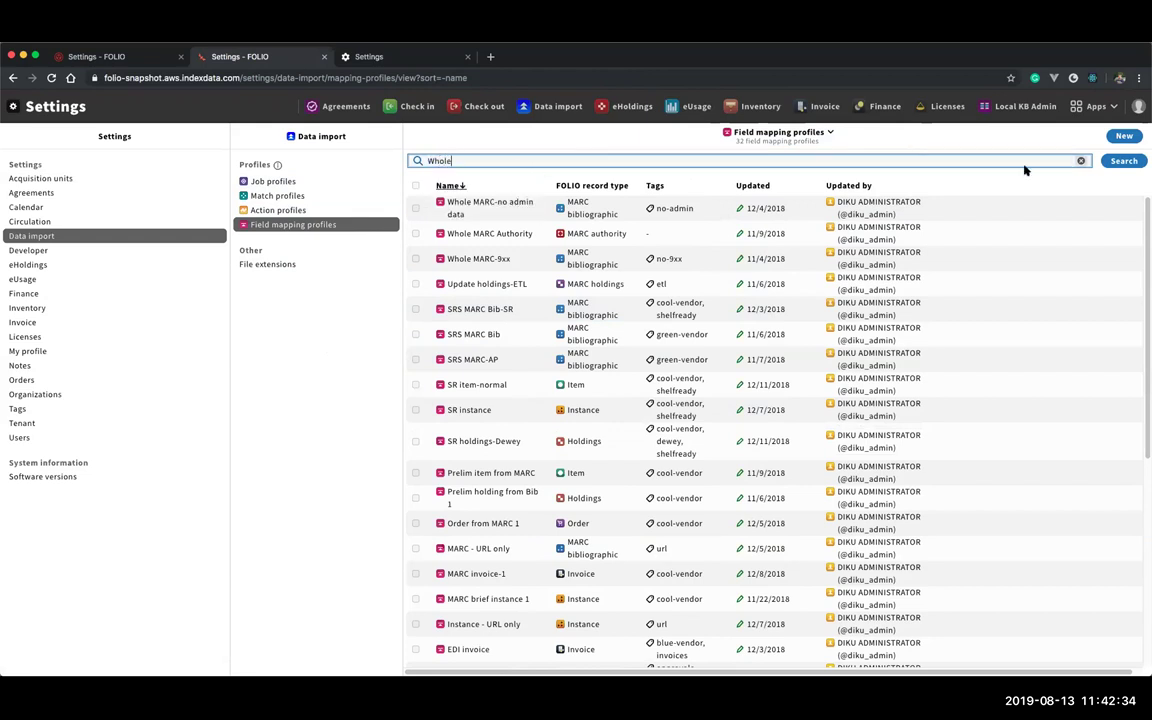
key("Tab")
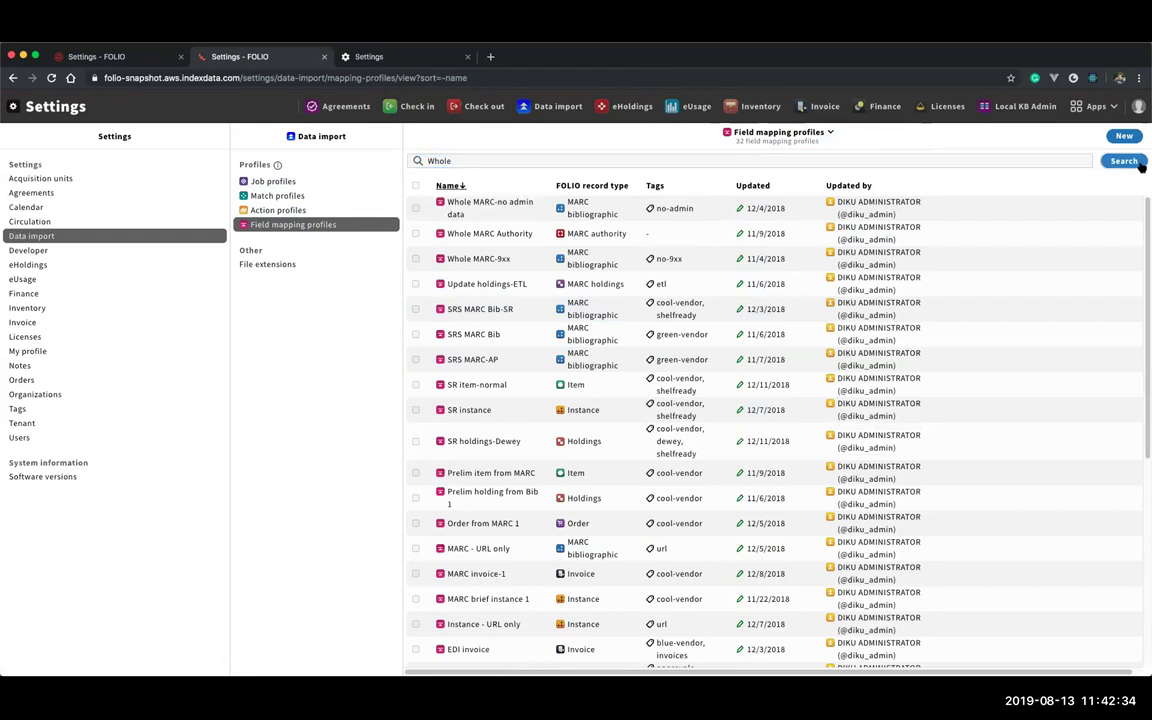
key("Return")
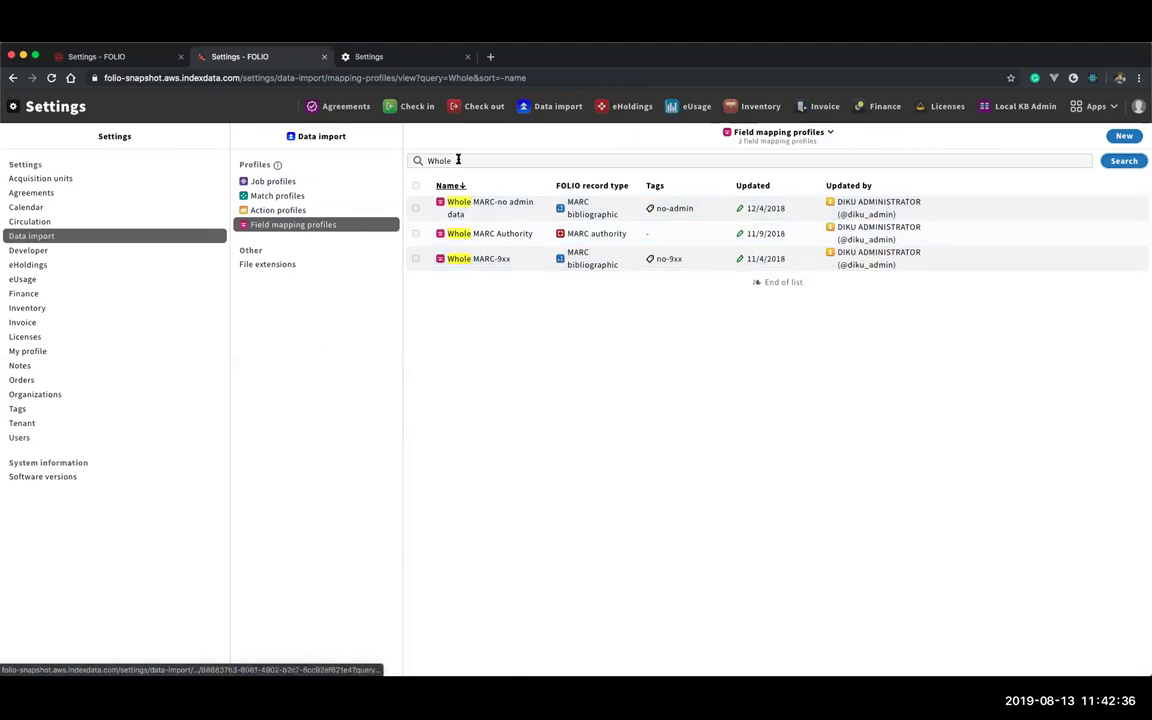
left_click(445, 158)
Step: Clear the search field and dismiss the search suggestions
key("super+a")
key("BackSpace")
left_click(558, 329)
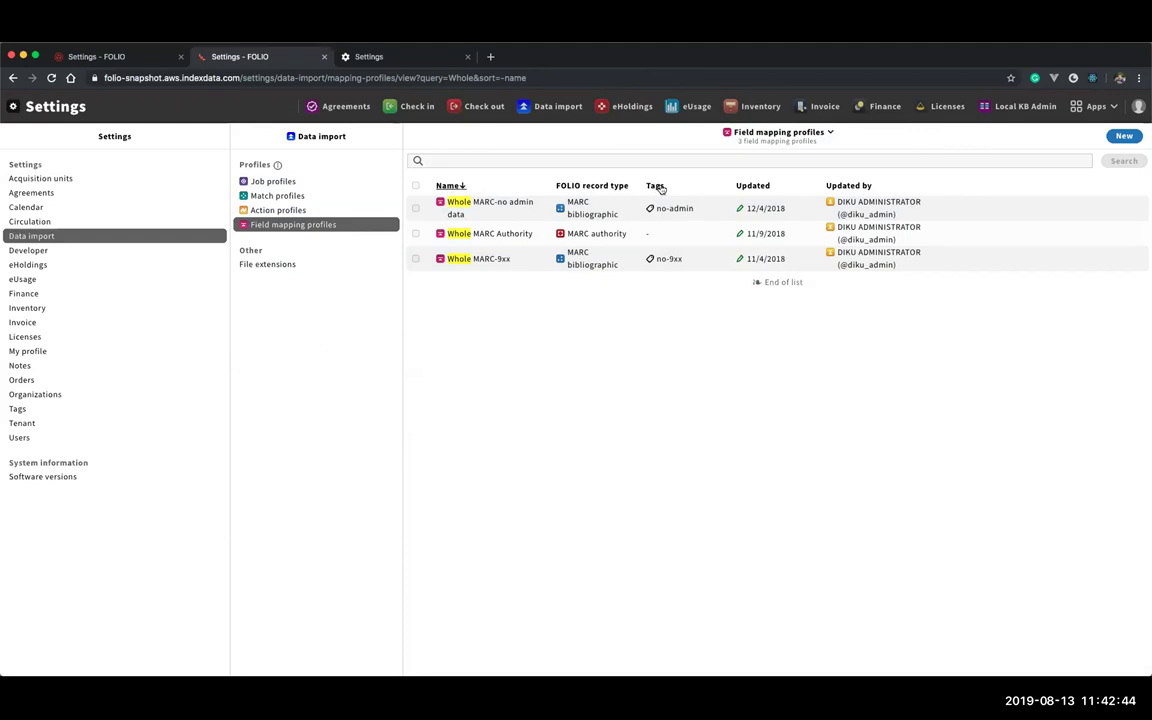
left_click(1082, 161)
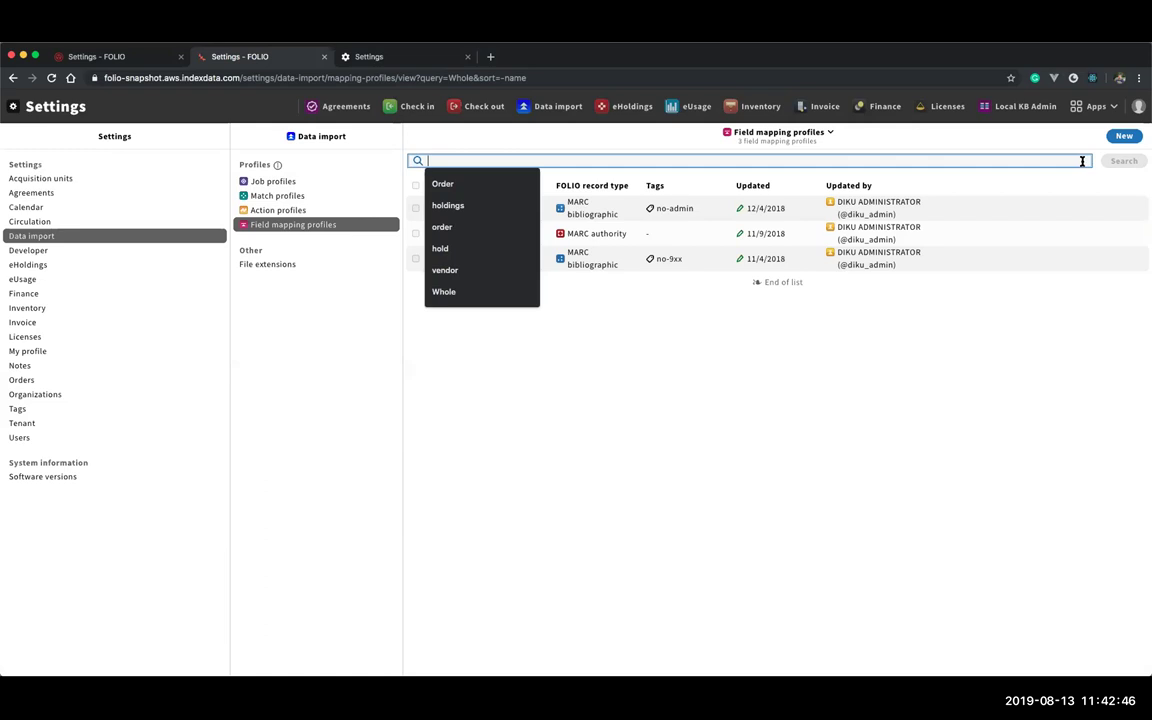
left_click(688, 268)
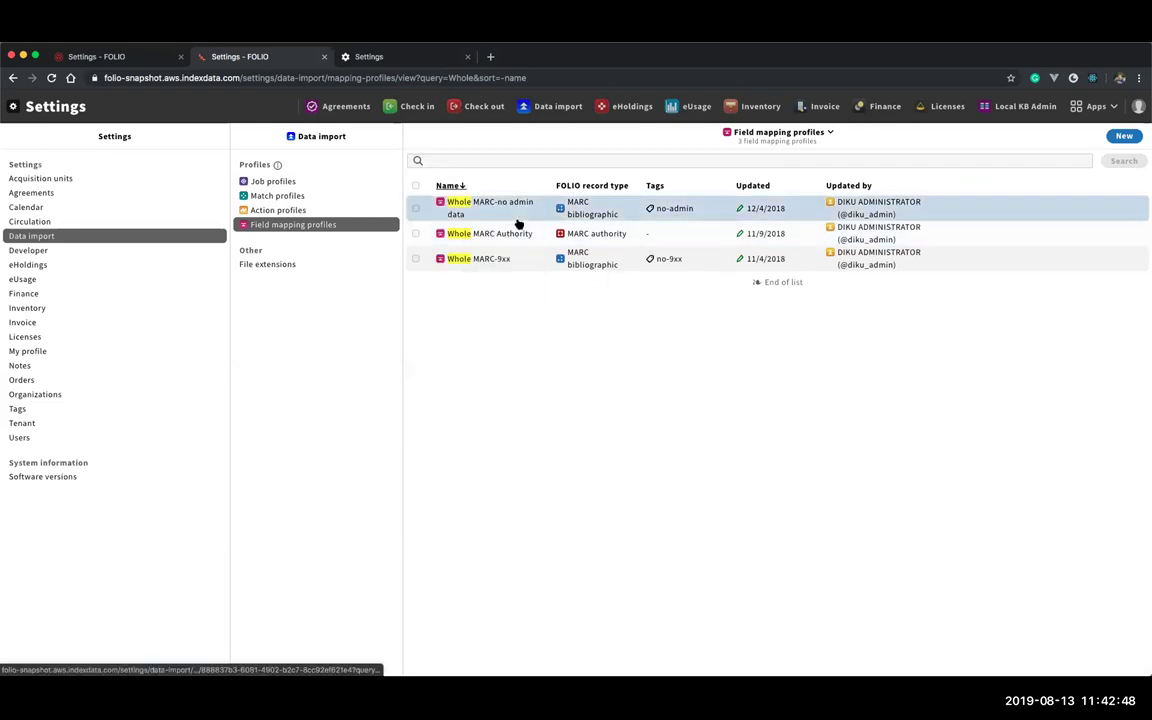
Step: Create a field mapping profile 'New mapping' mapping MARC authority to Item
left_click(1124, 136)
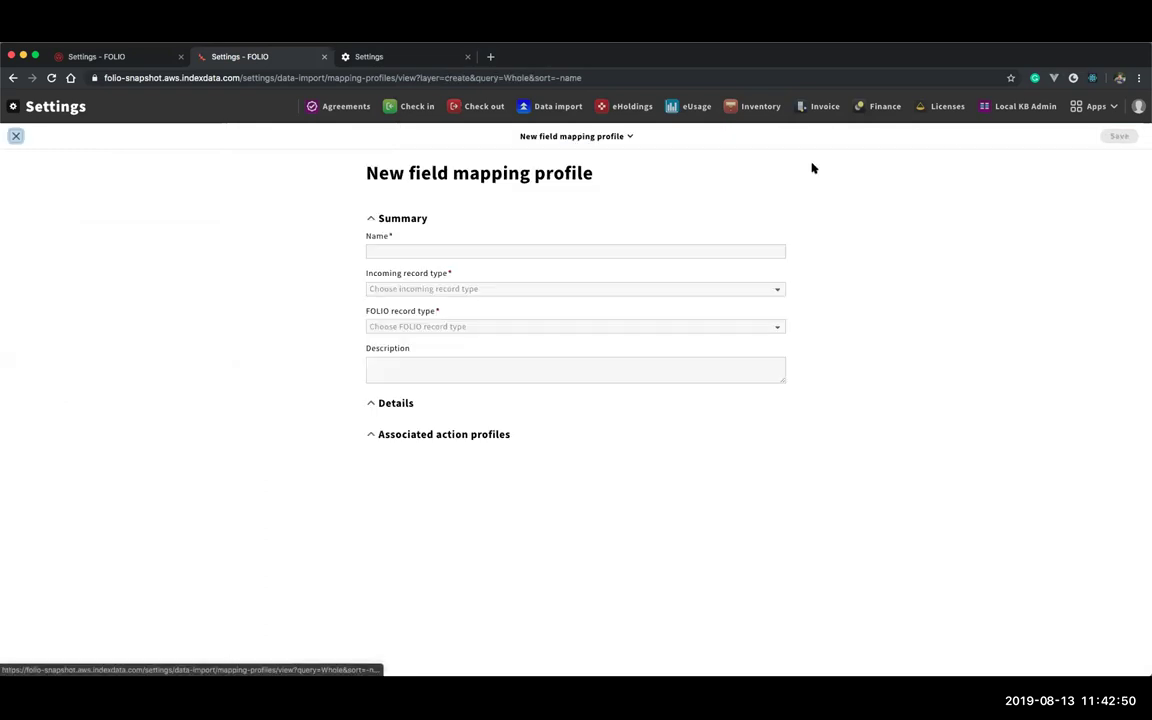
left_click(467, 249)
key("Down")
key("Return")
left_click(397, 251)
type("mapping")
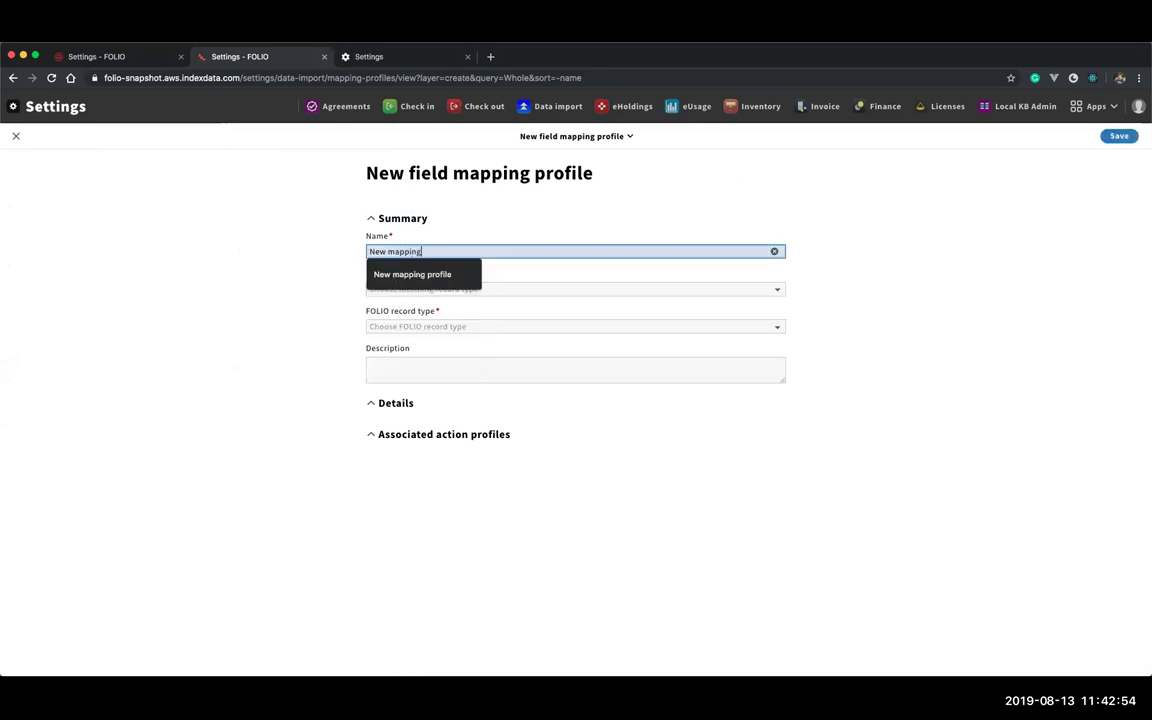
left_click(411, 290)
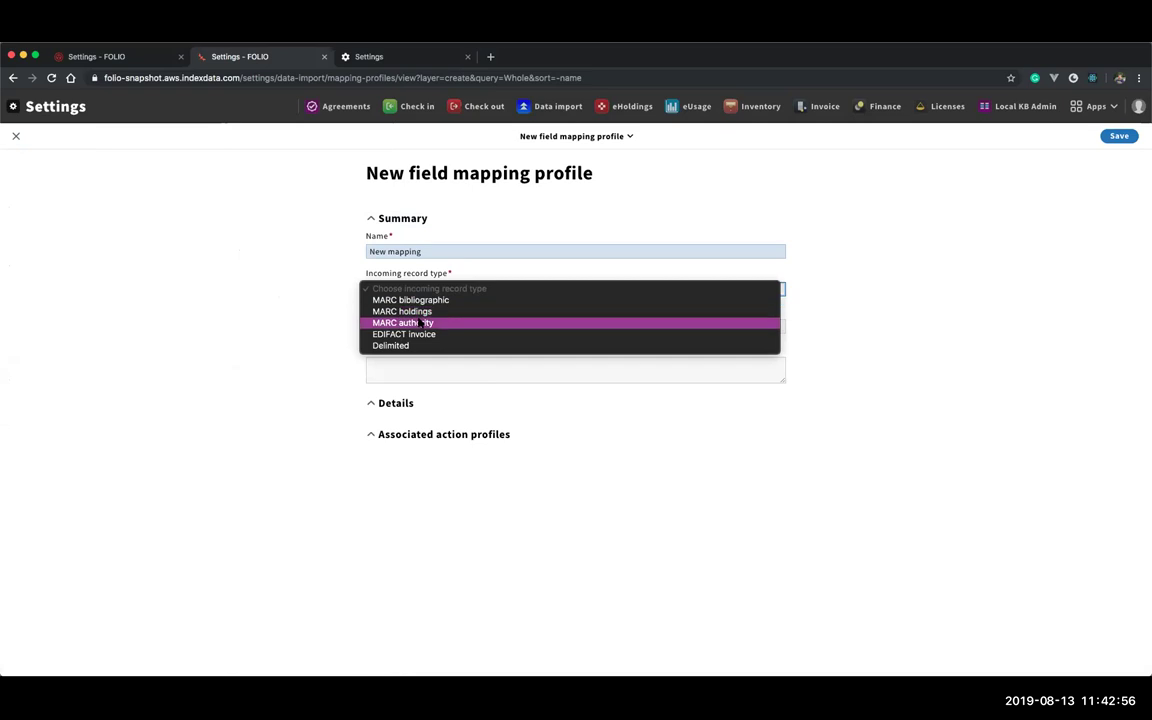
left_click(422, 323)
left_click(417, 327)
left_click(418, 361)
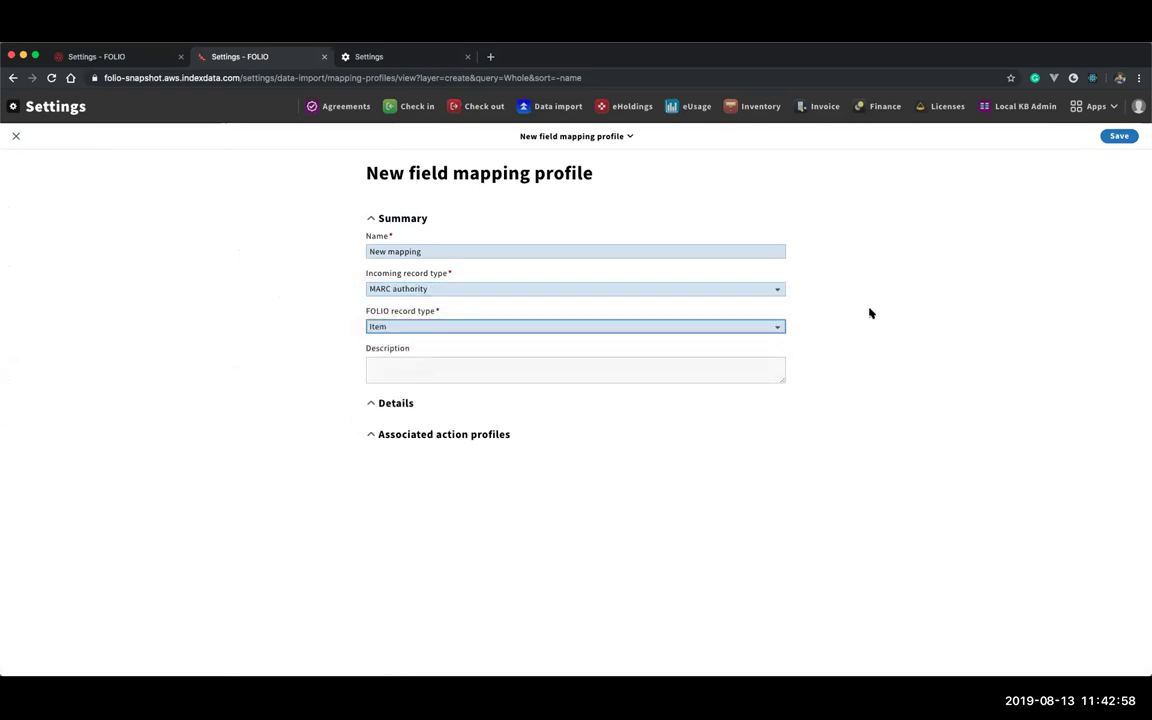
left_click(1119, 136)
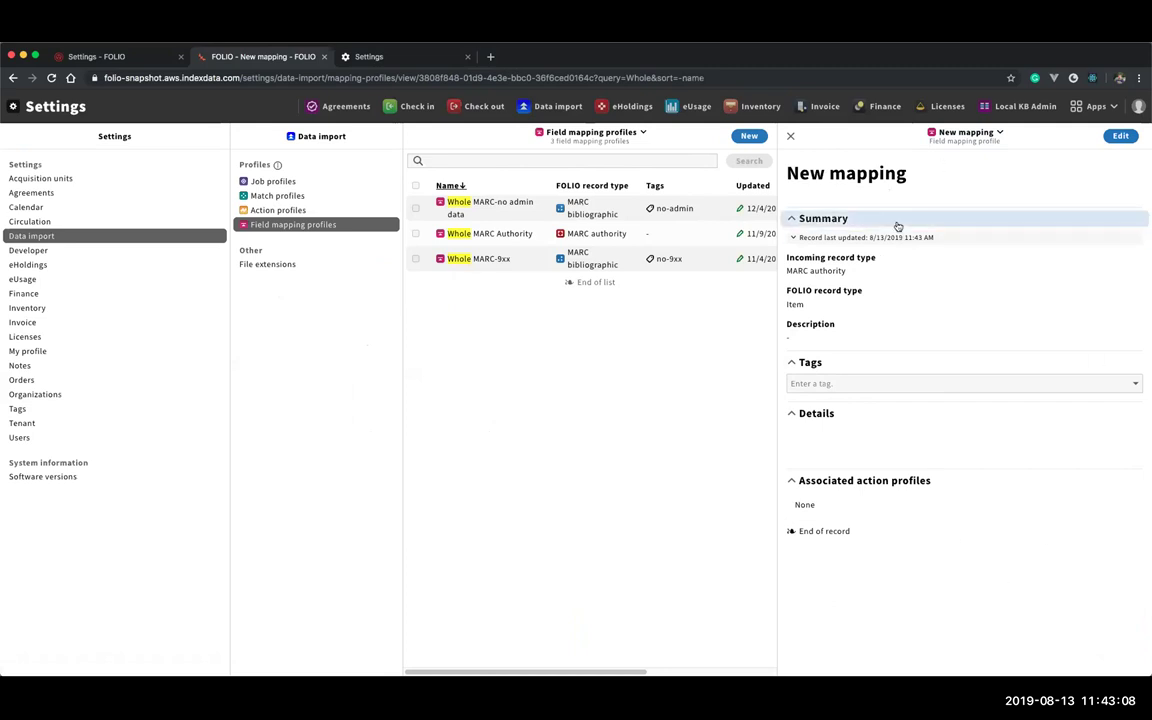
Step: Rename the profile to 'New mapping 2' and save it
left_click(1120, 136)
left_click(451, 245)
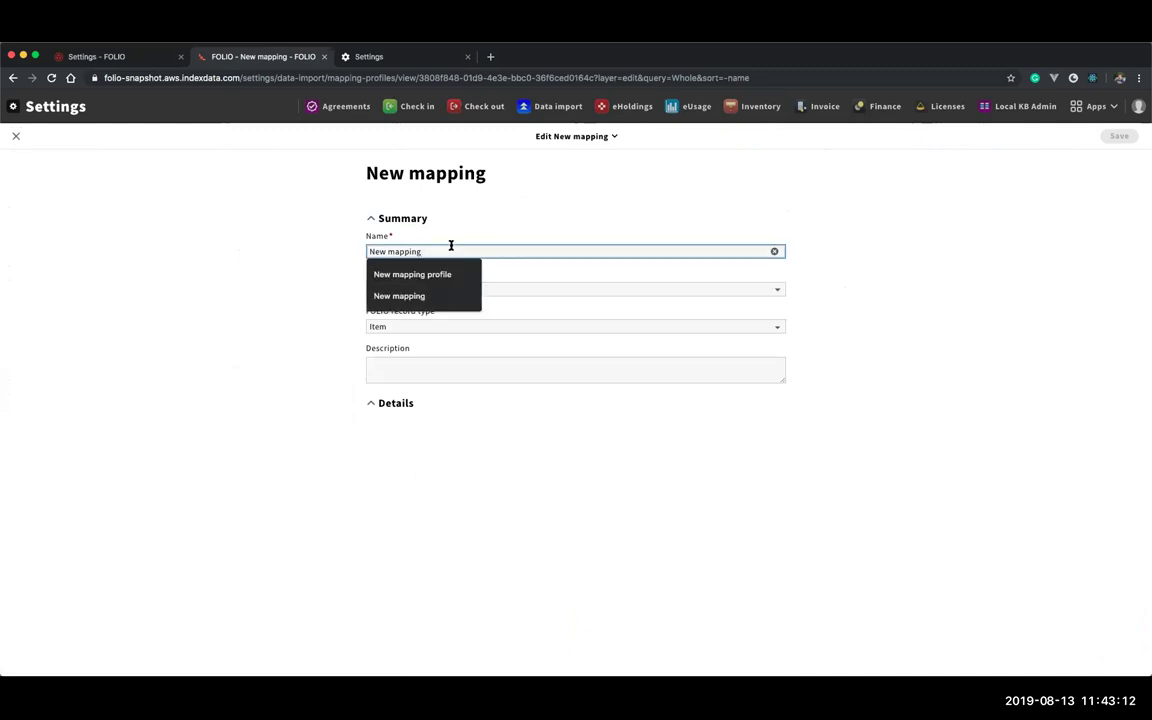
type("2")
left_click(1119, 136)
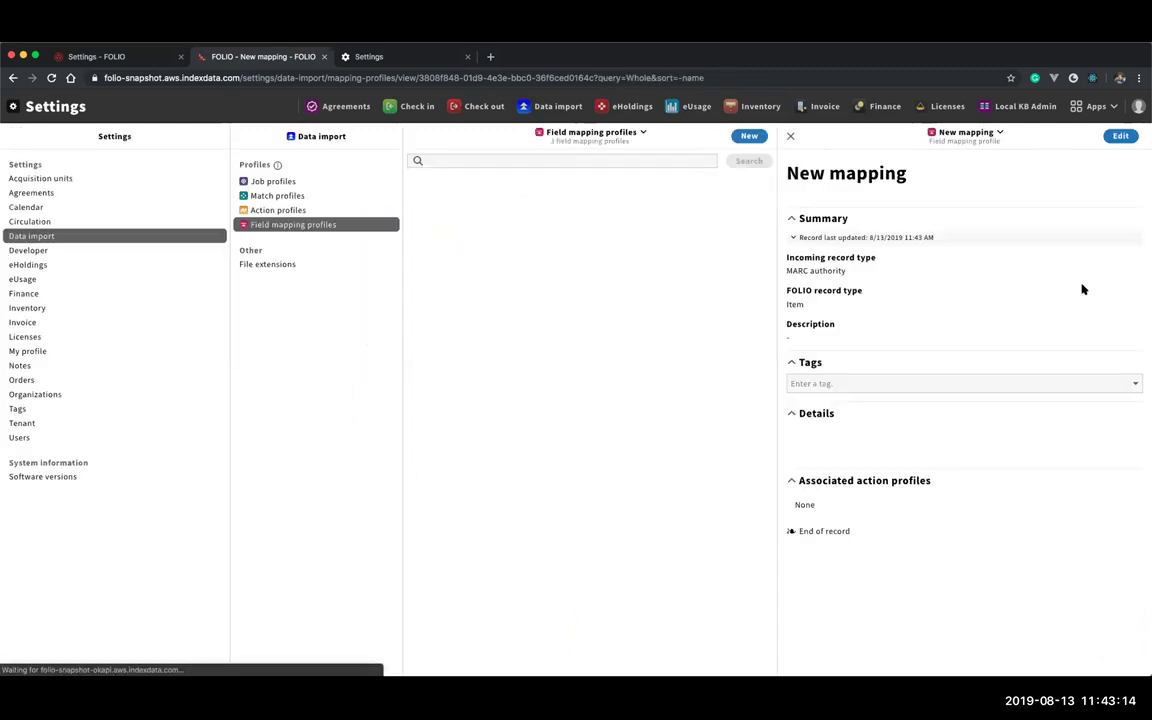
Step: Duplicate New mapping 2 and save the copy as 'New mapping 3'
left_click(968, 138)
left_click(905, 177)
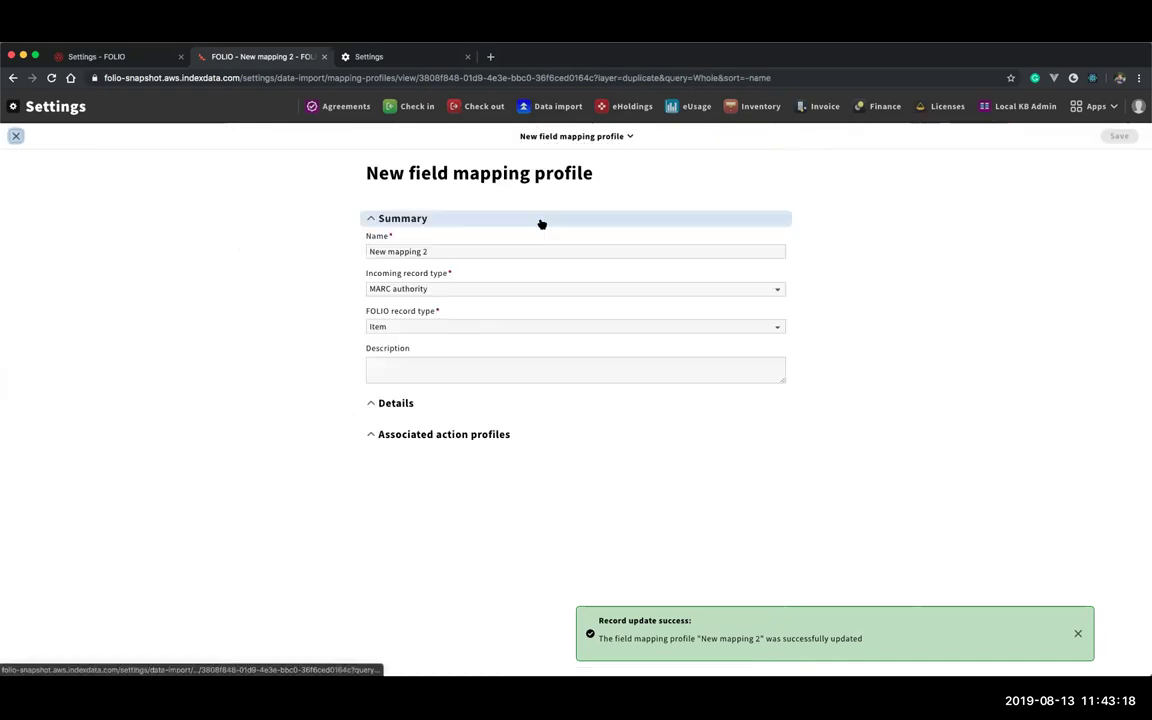
left_click(430, 251)
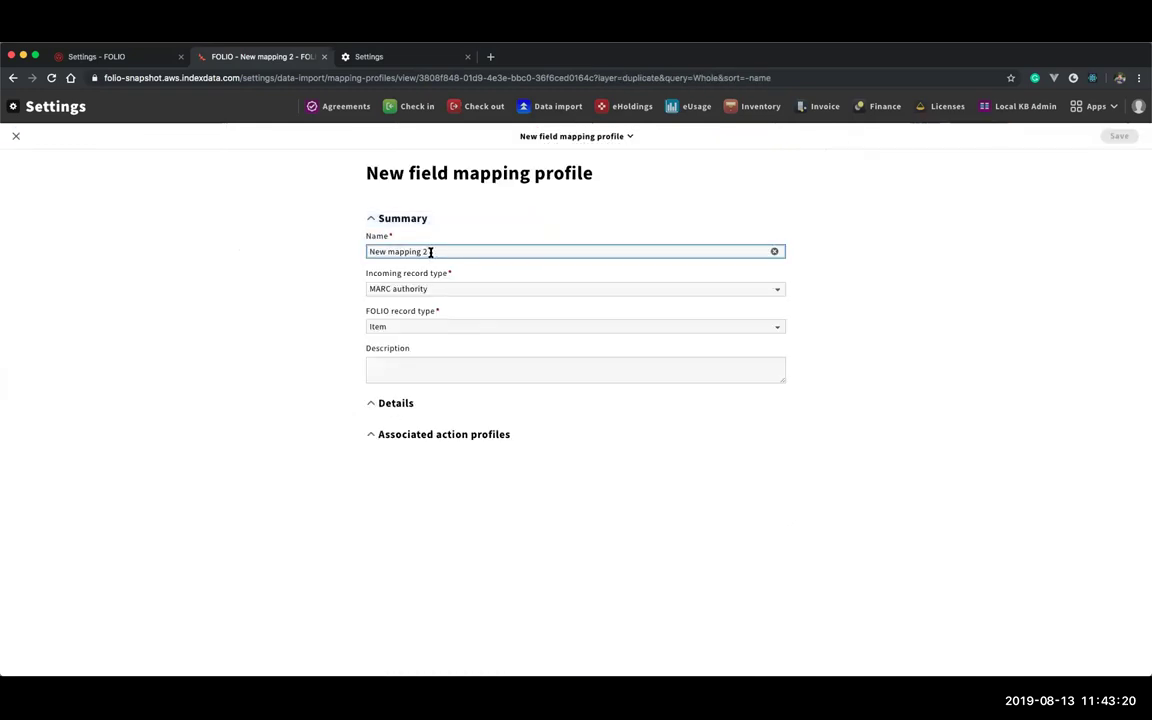
key("BackSpace")
type("3")
key("Return")
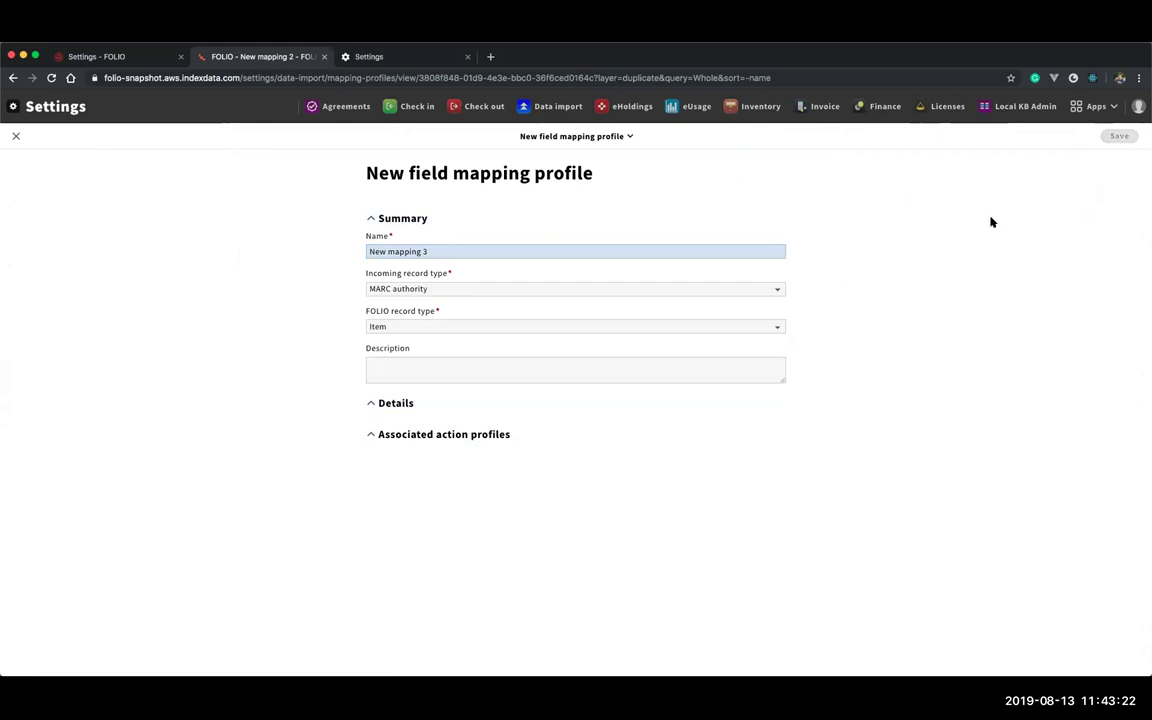
Step: Delete the New mapping 3 profile and confirm the deletion
left_click(965, 134)
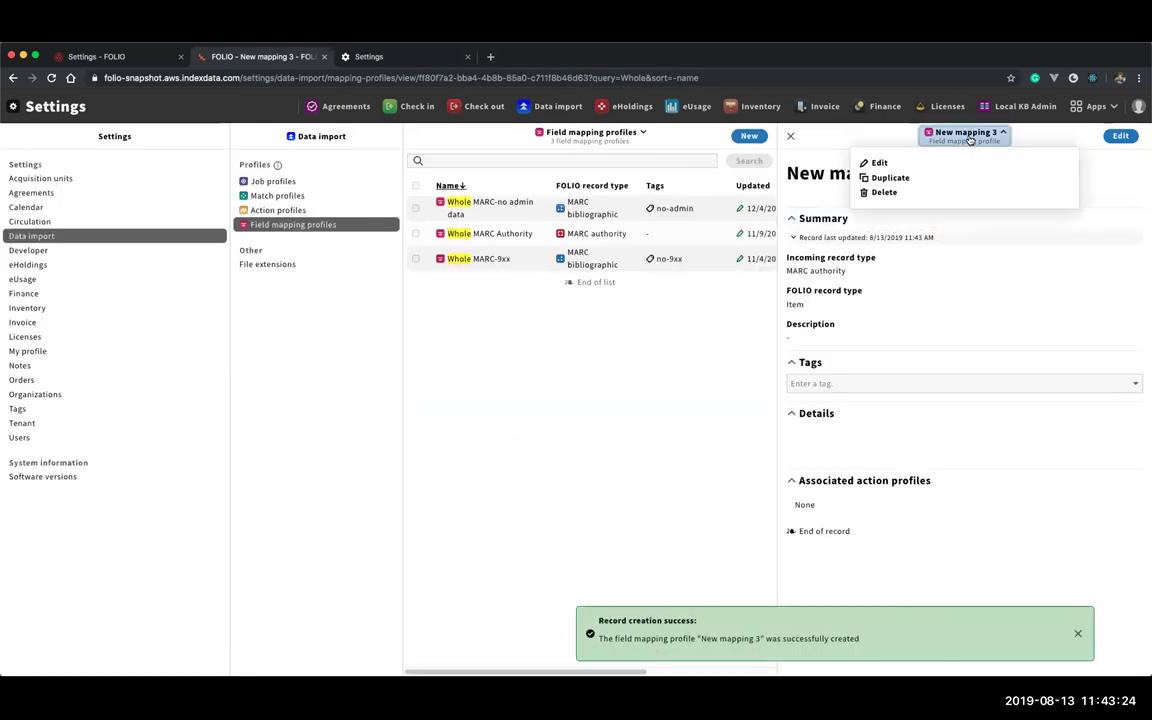
left_click(930, 200)
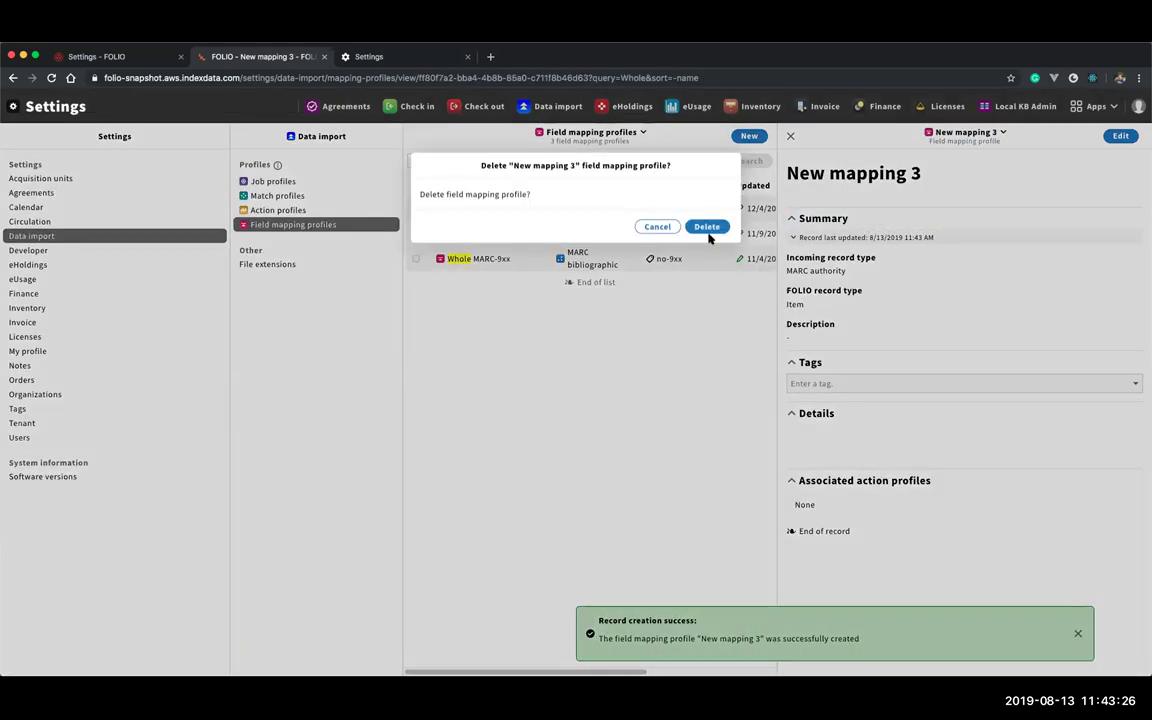
key("Return")
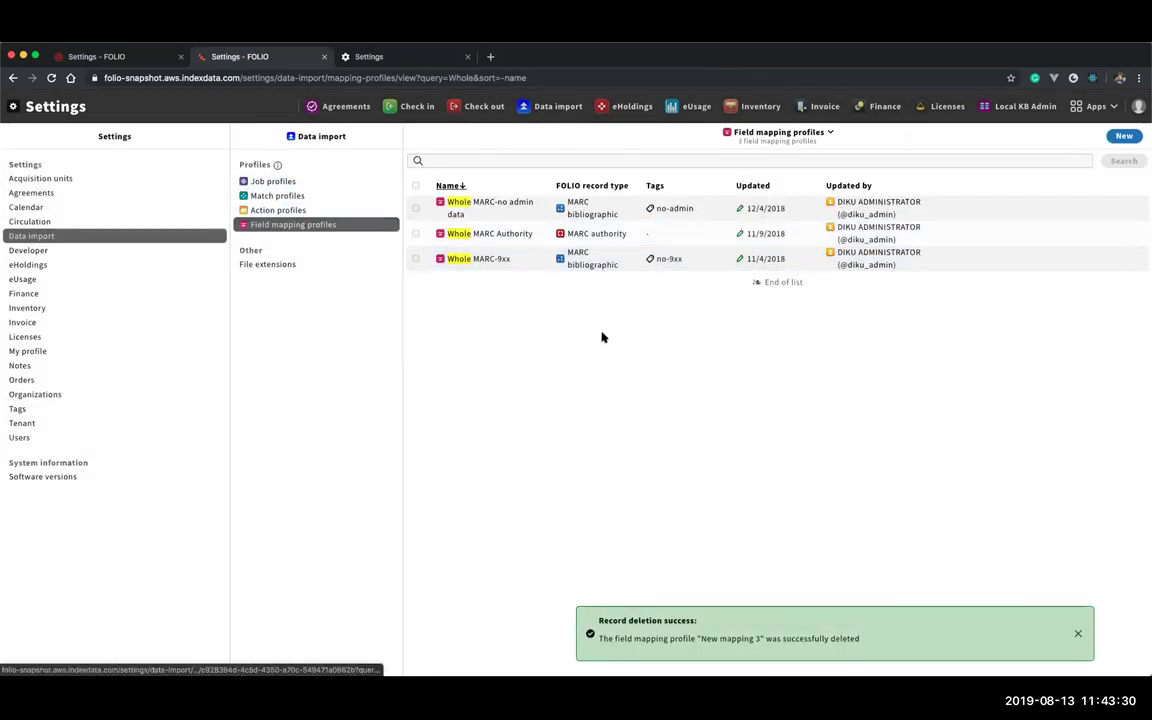
Step: In Action profiles, create and save a new action profile named 'New action'
left_click(519, 236)
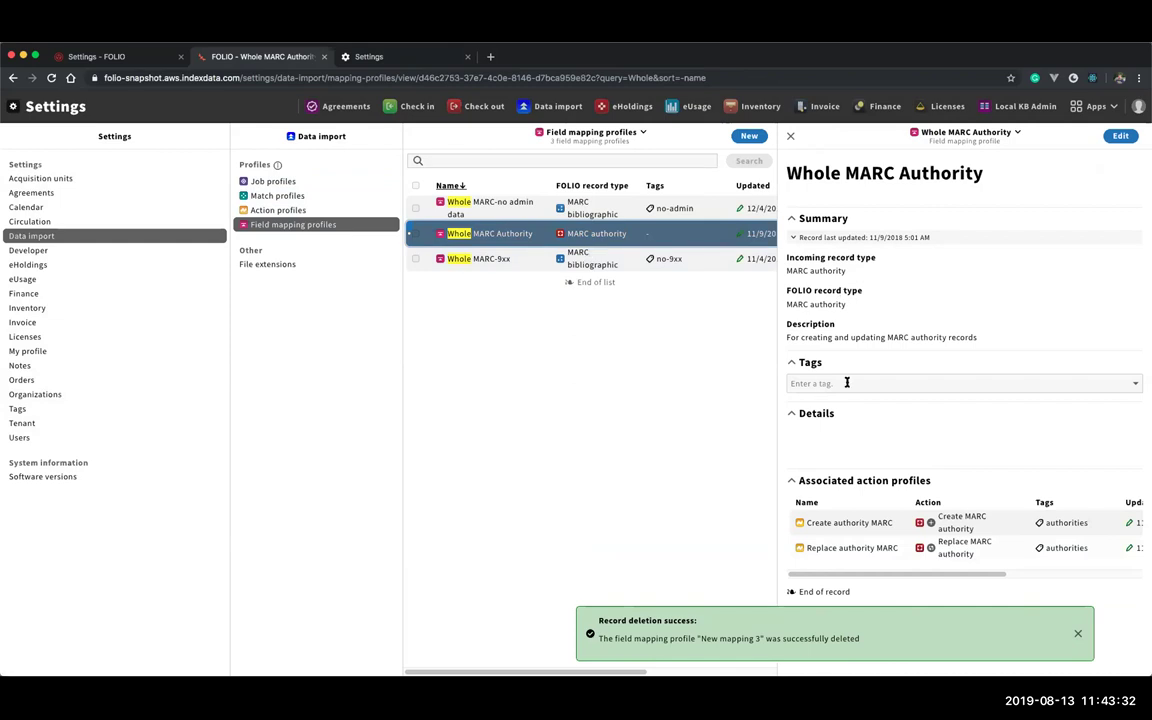
left_click(278, 210)
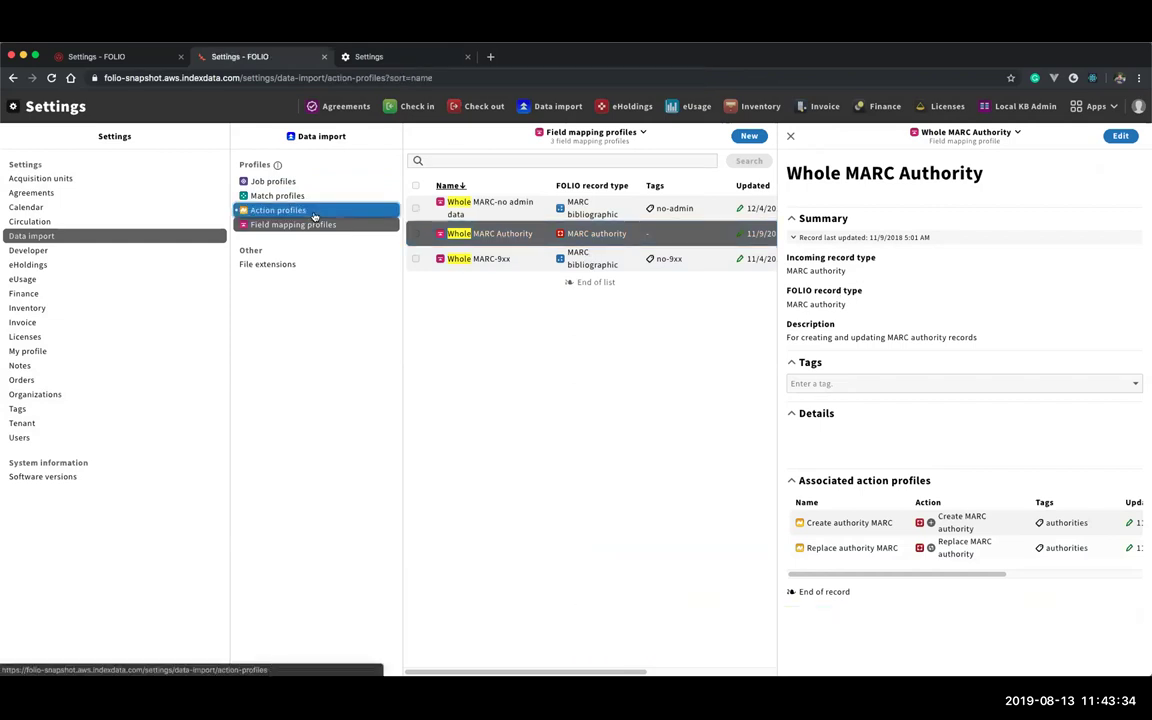
left_click(570, 333)
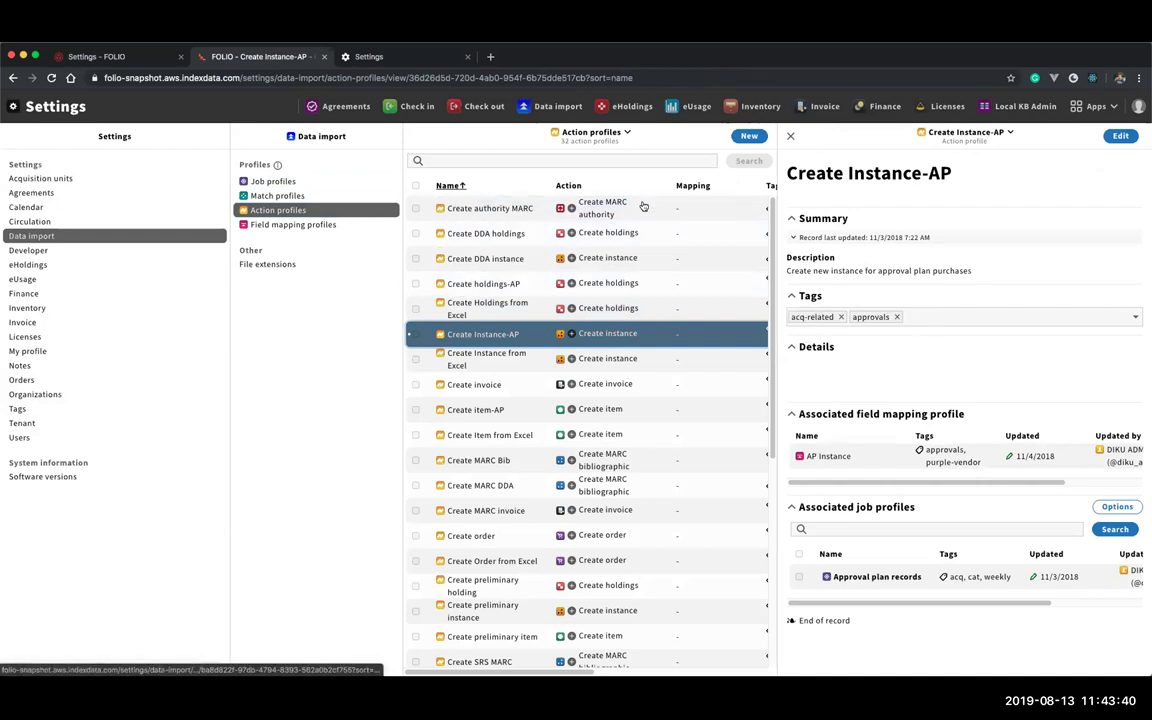
left_click(749, 136)
left_click(442, 250)
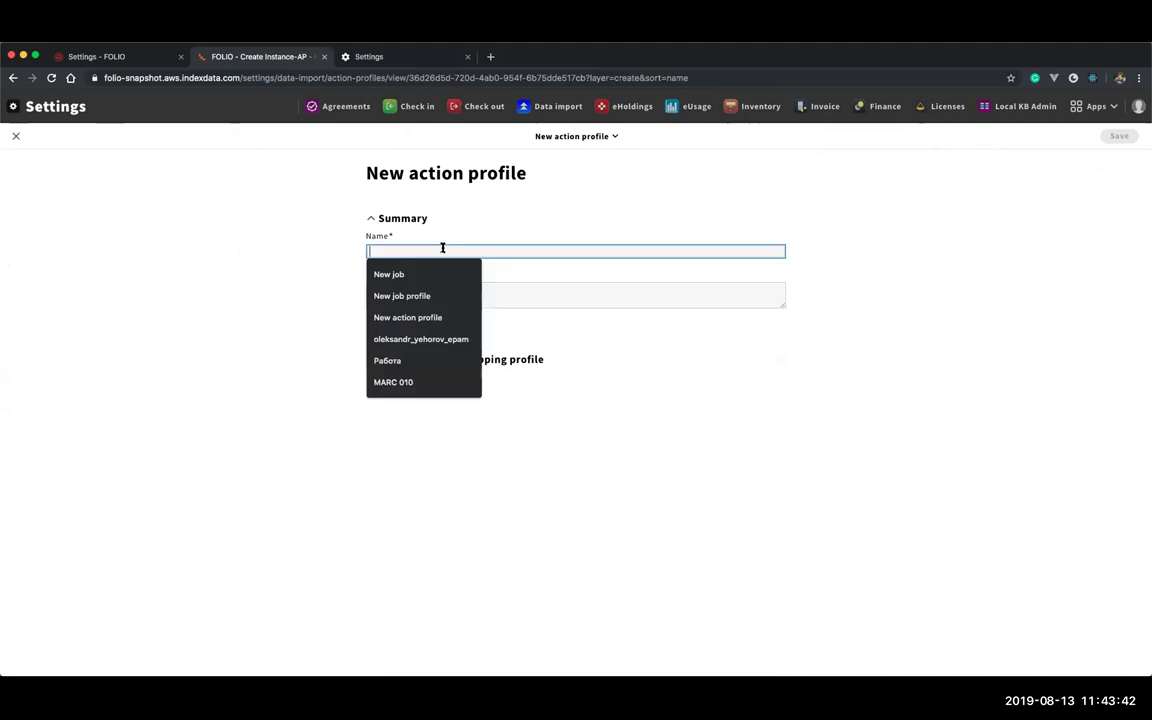
type("New act")
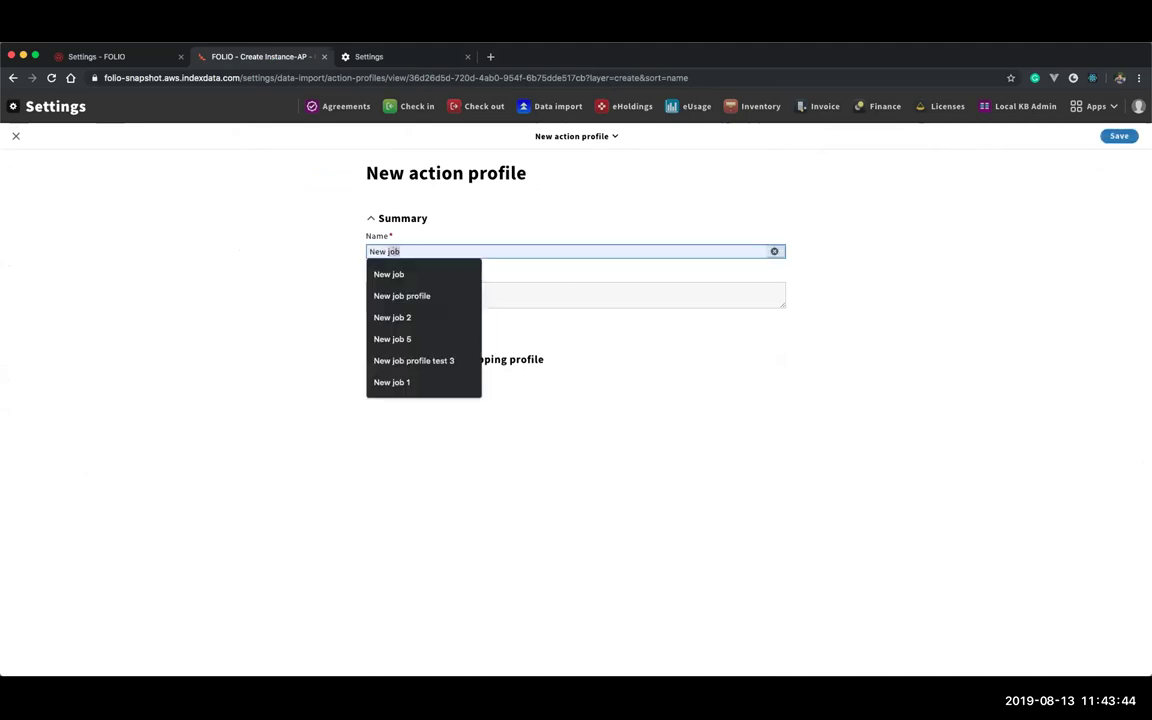
type("ion")
left_click(503, 294)
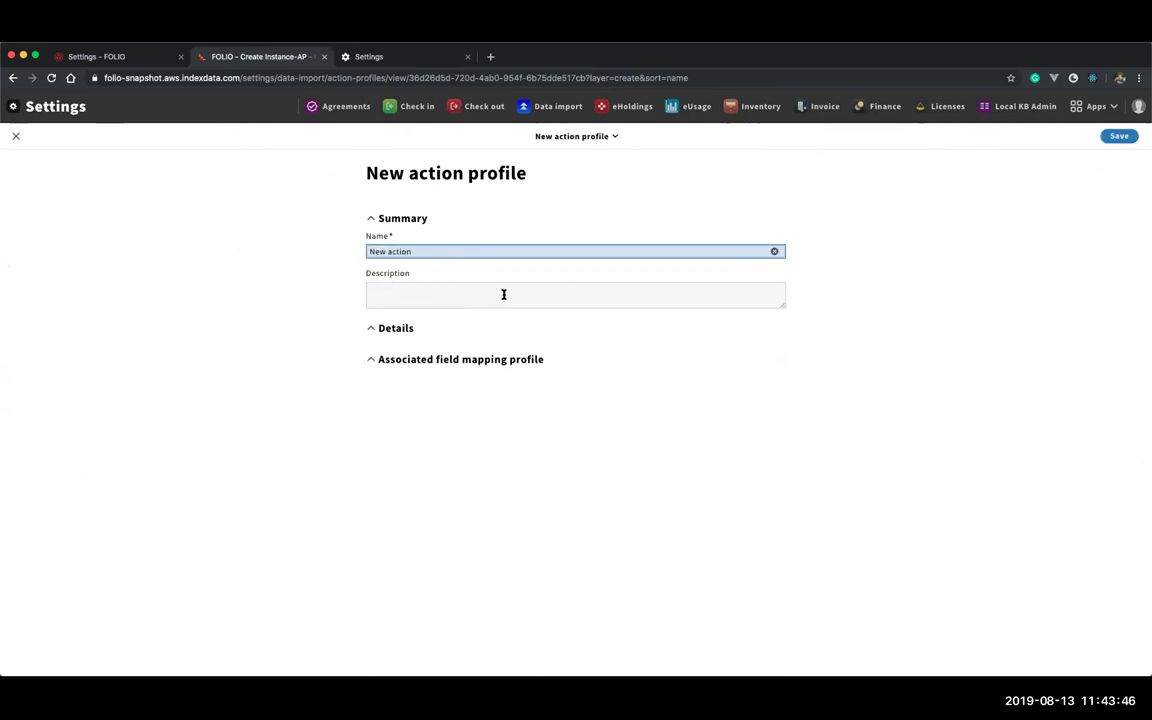
key("Return")
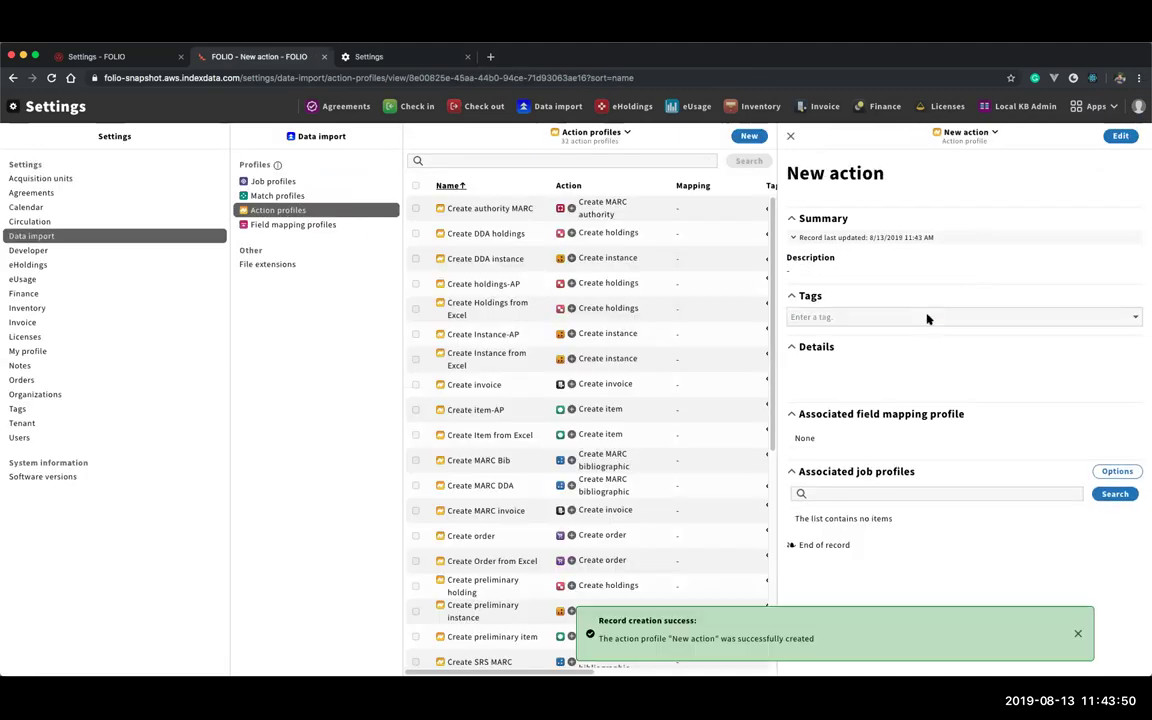
Step: Add the tag 'tag' to New action, then show the Match profiles list
left_click(927, 317)
type("tag")
key("Return")
left_click(941, 265)
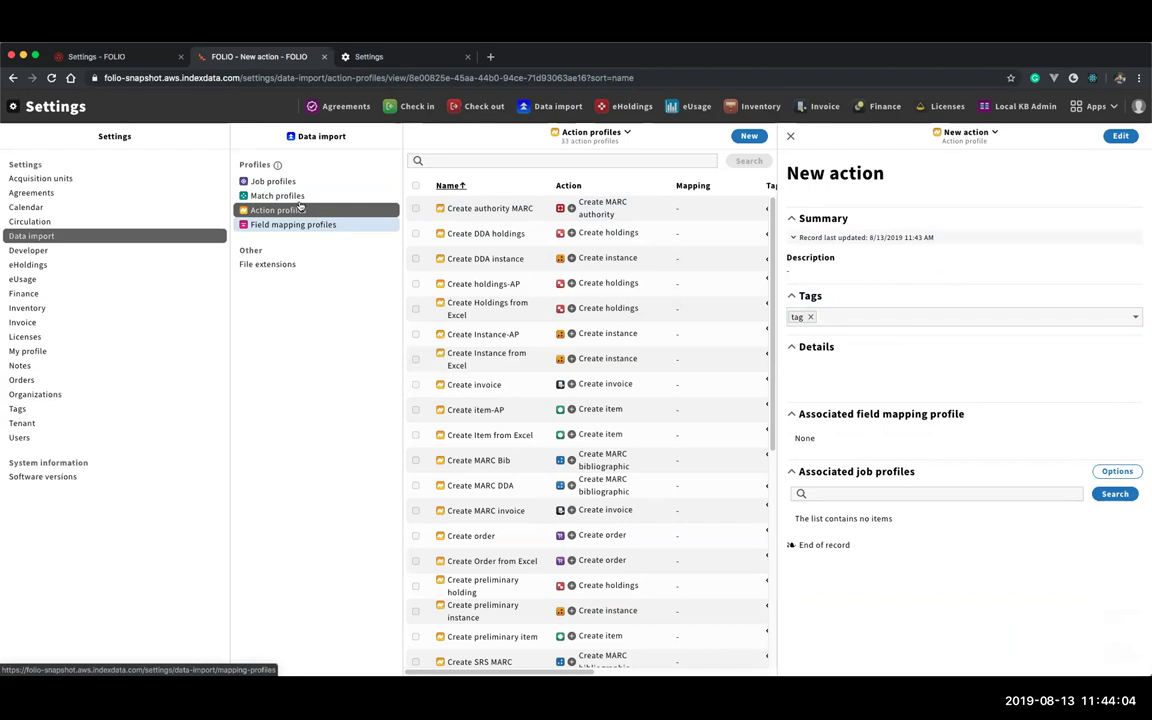
left_click(312, 197)
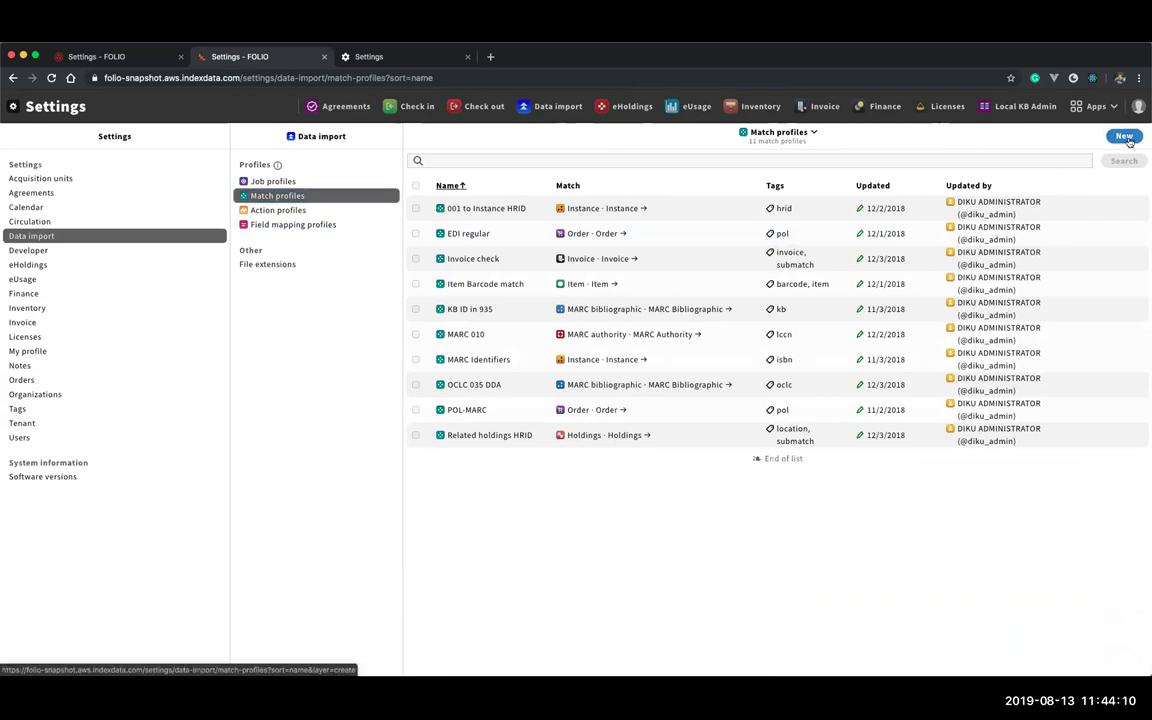
Step: Start a new match profile from the Match profiles list
left_click(1125, 137)
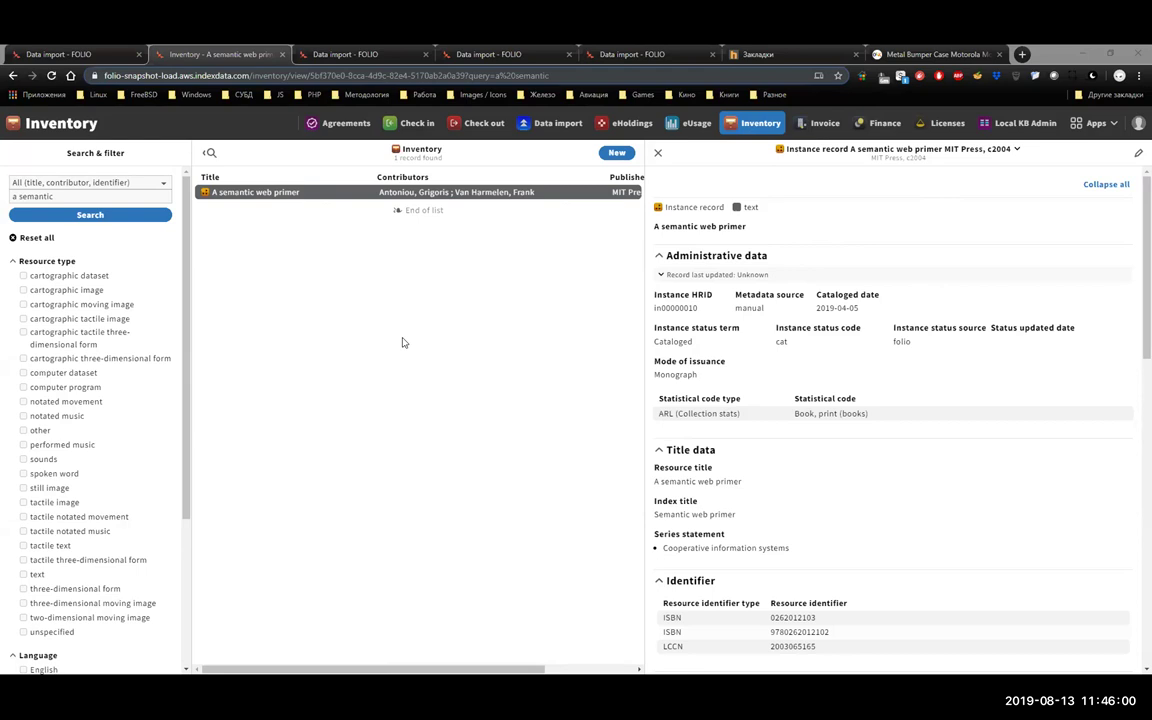
left_click(769, 308)
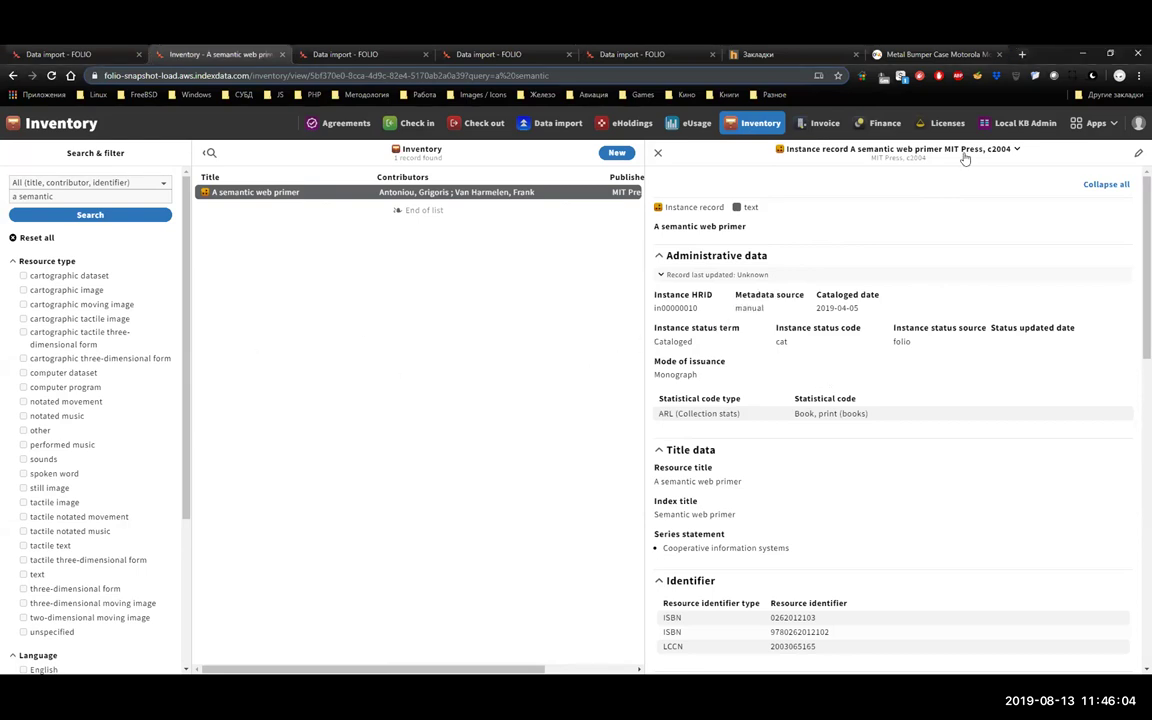
left_click(891, 157)
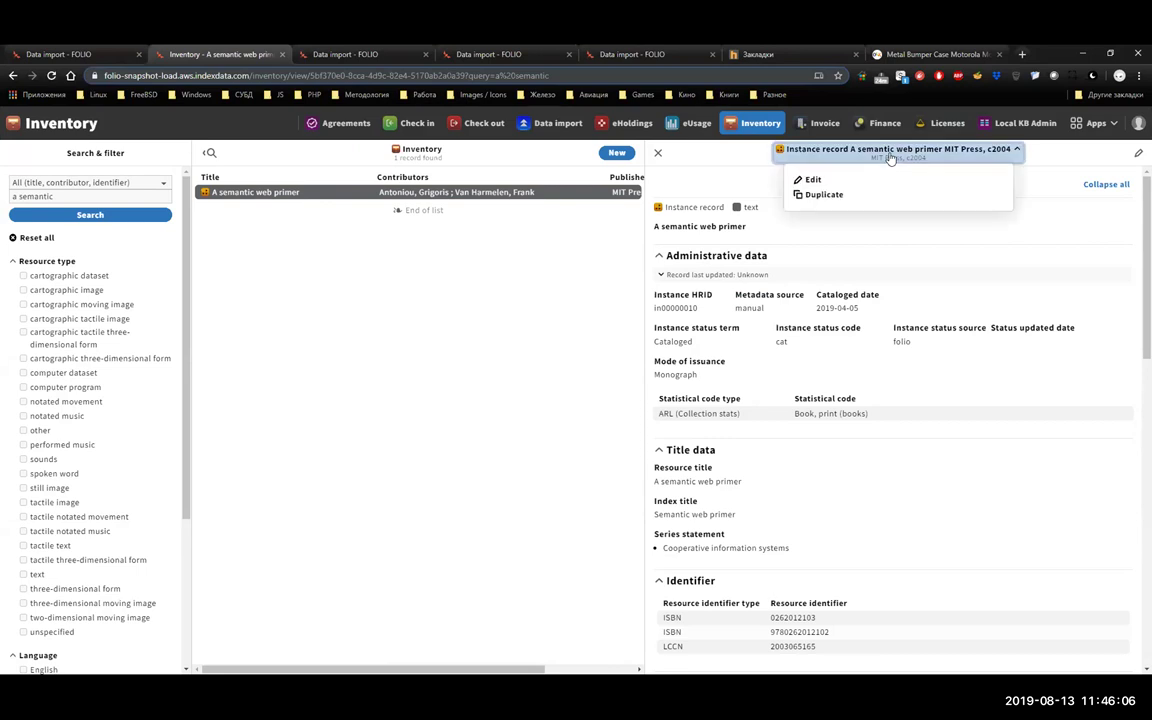
left_click(813, 182)
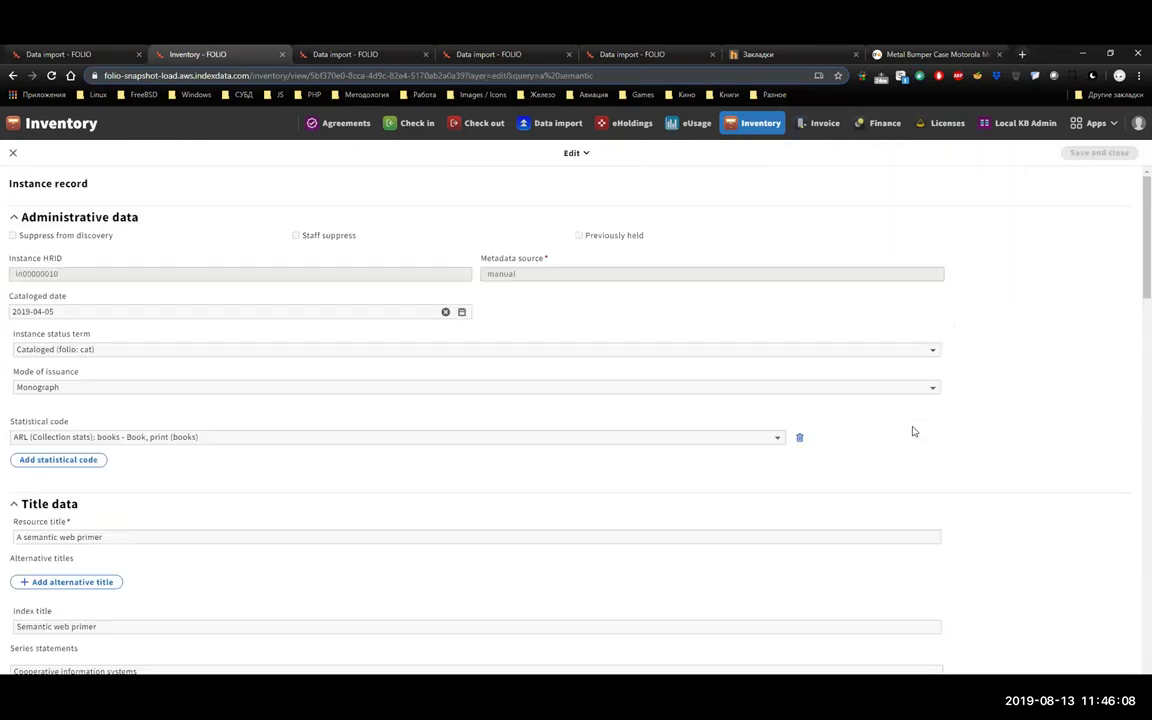
scroll(872, 612, "down", 3)
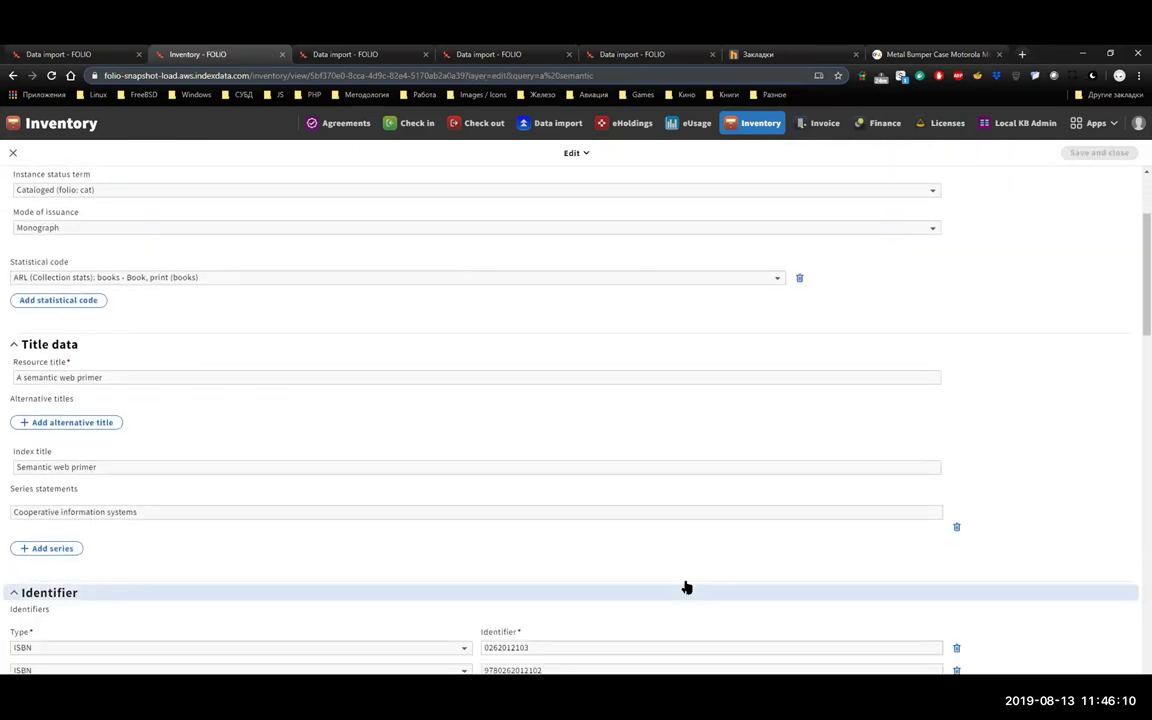
left_click(357, 196)
left_click(972, 303)
scroll(969, 313, "down", 1)
scroll(969, 313, "up", 4)
scroll(969, 313, "down", 5)
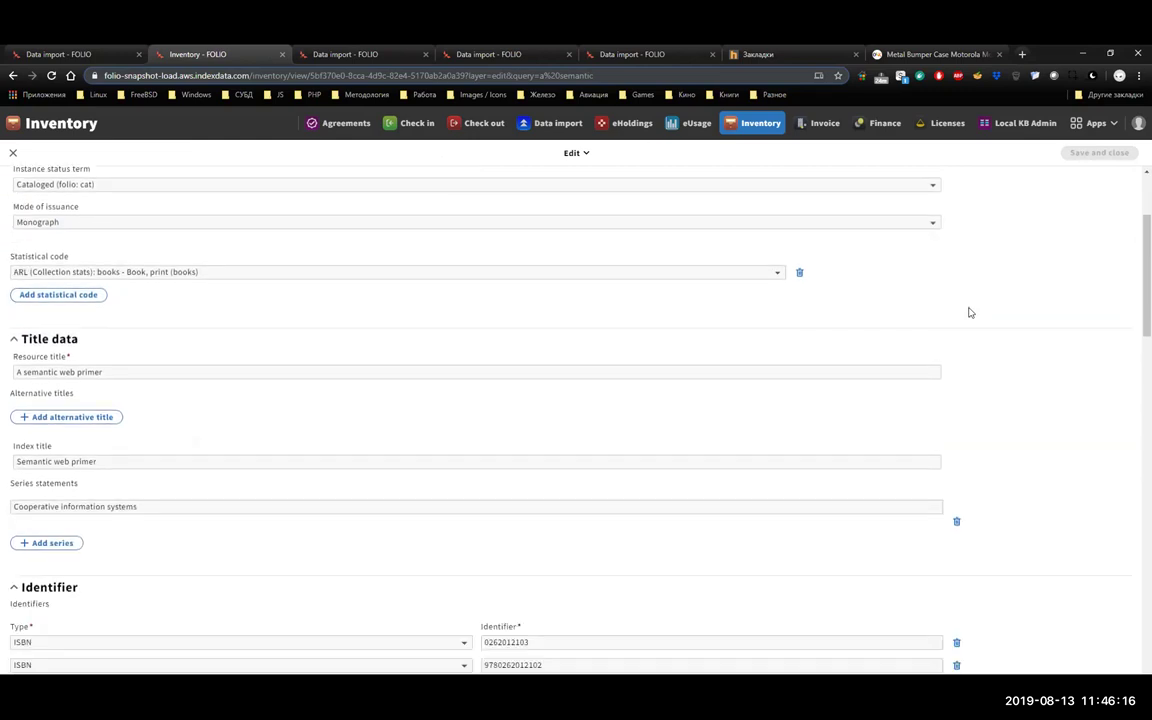
scroll(170, 386, "down", 2)
scroll(170, 386, "down", 1)
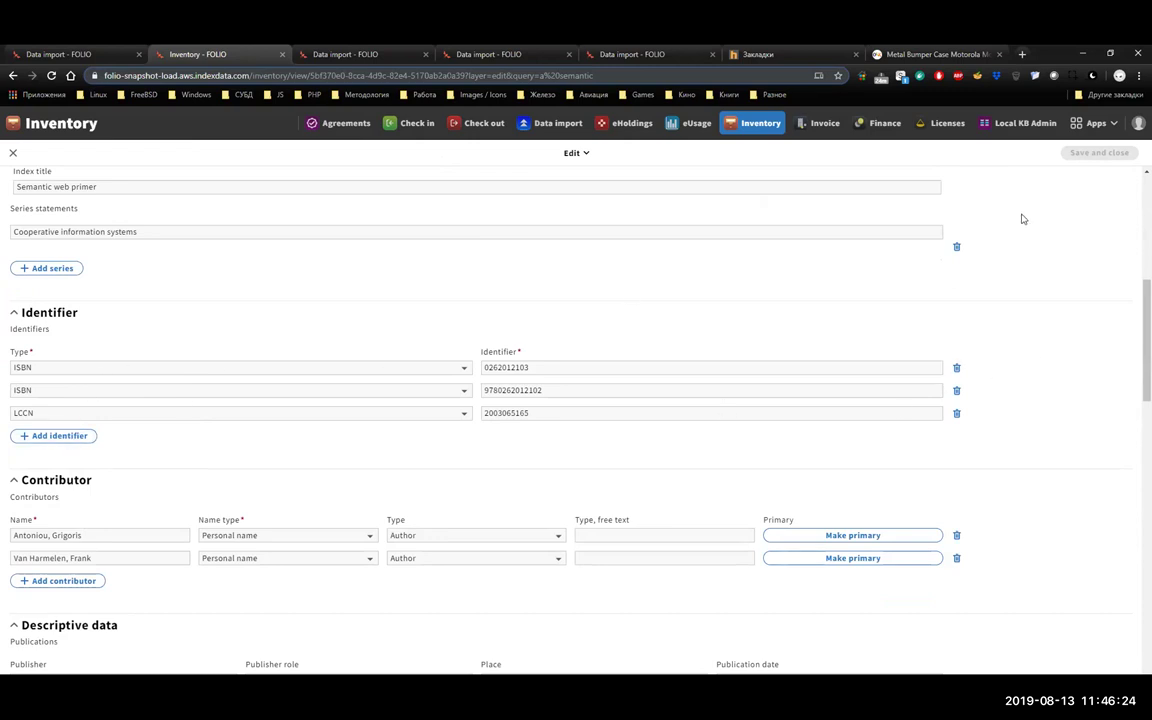
scroll(1040, 240, "up", 5)
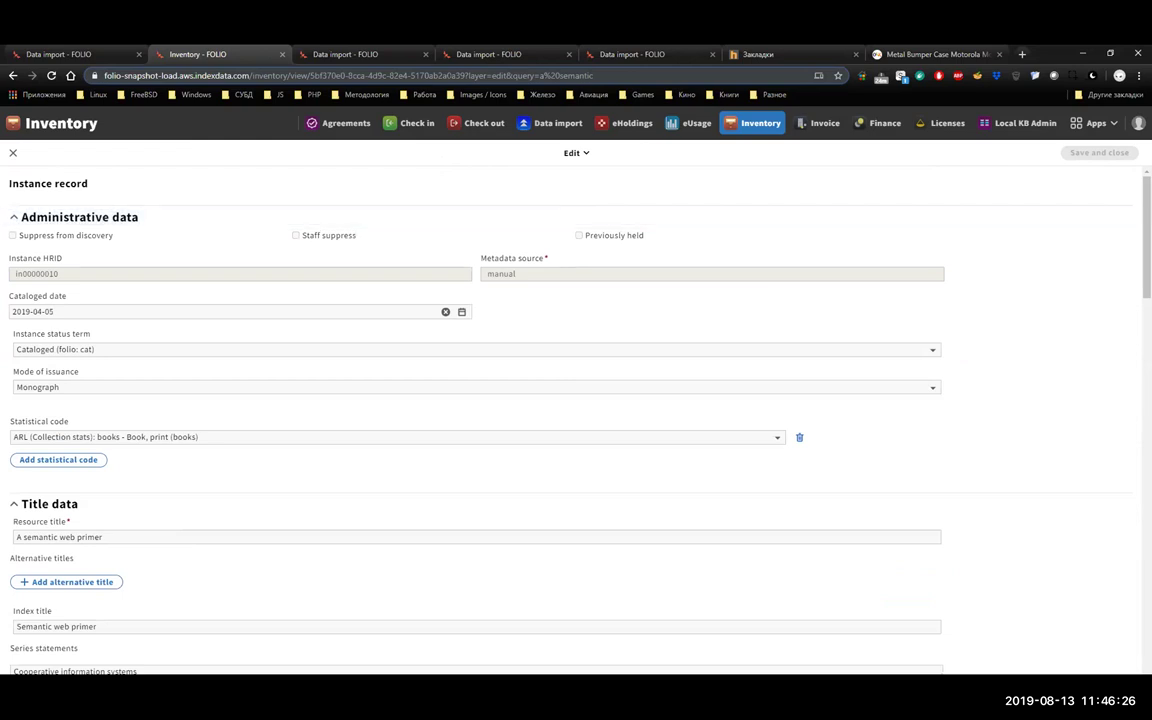
left_click(12, 157)
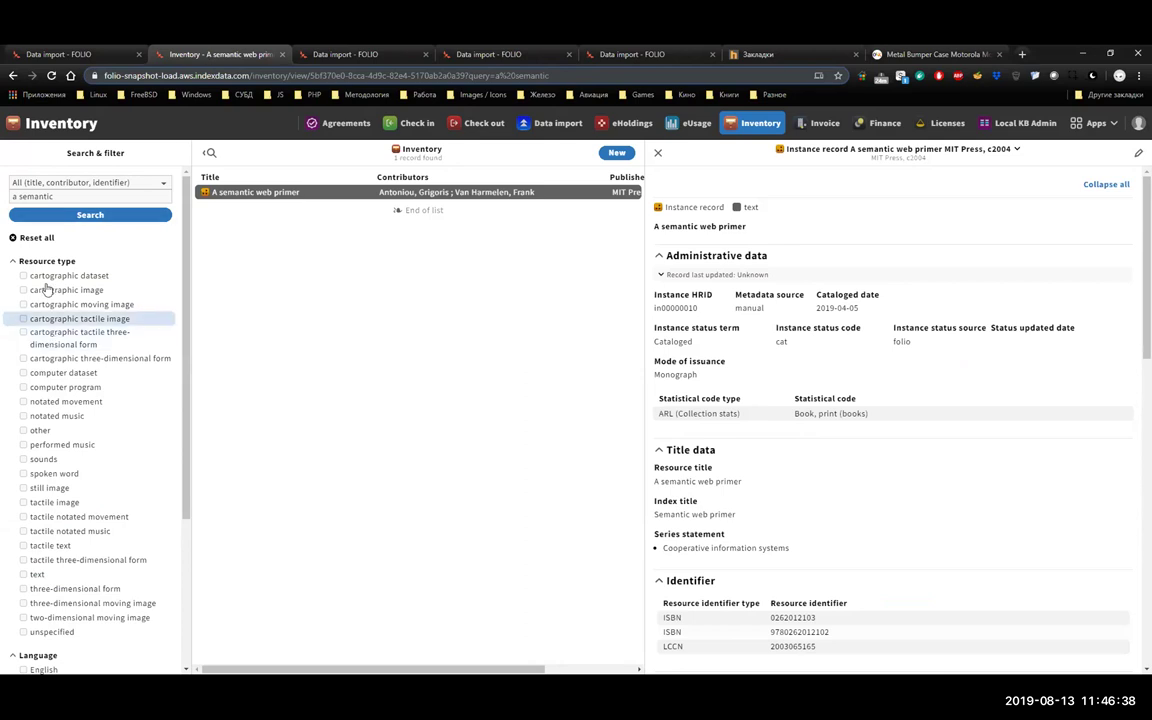
Step: Search Inventory for 'Alloy' and open the Alloy record's details
left_click(27, 197)
key("ctrl+a")
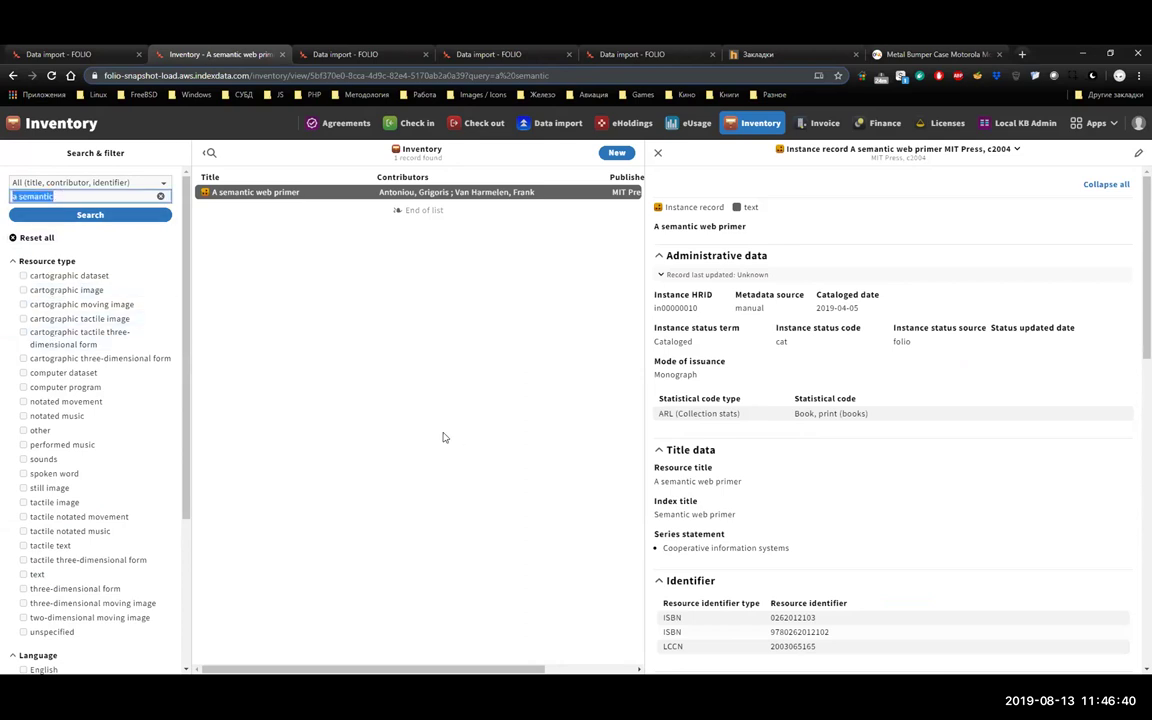
type("Alloy")
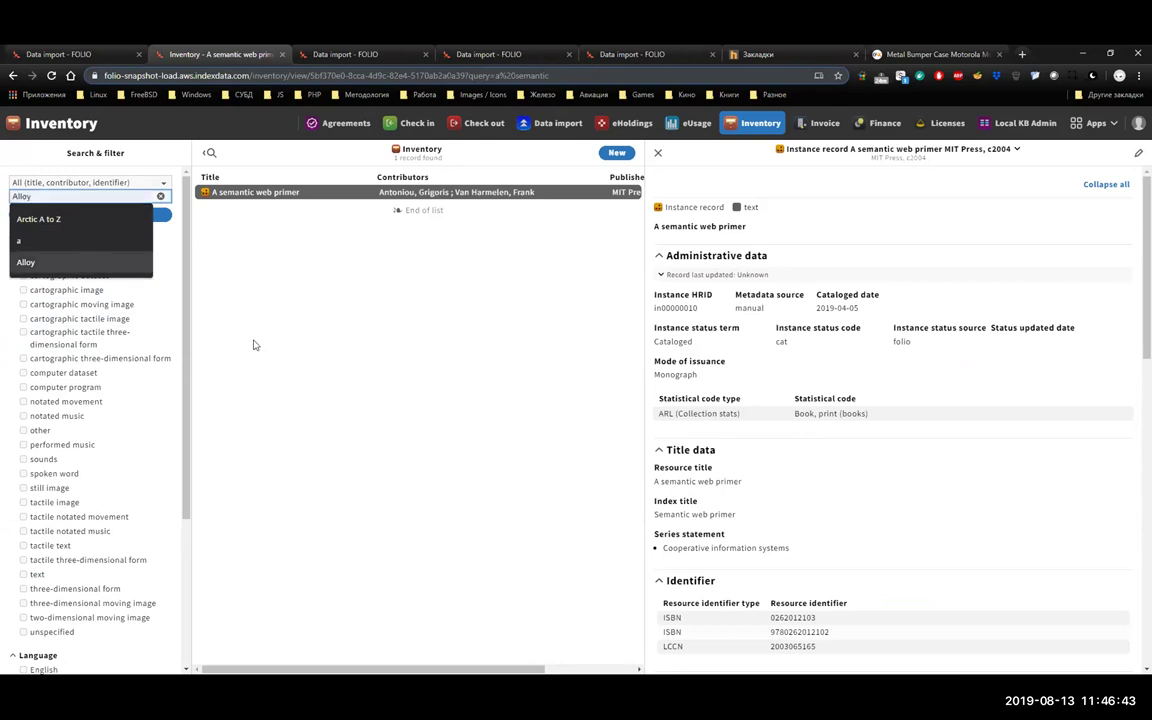
left_click(26, 262)
left_click(117, 214)
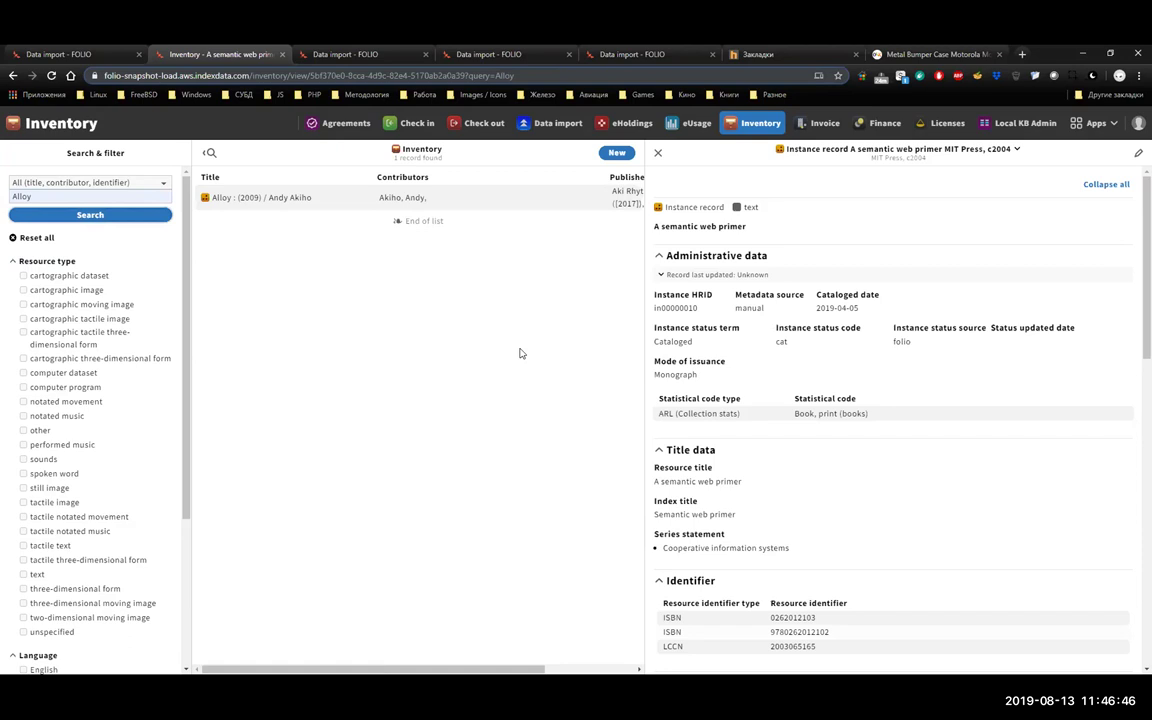
left_click(327, 200)
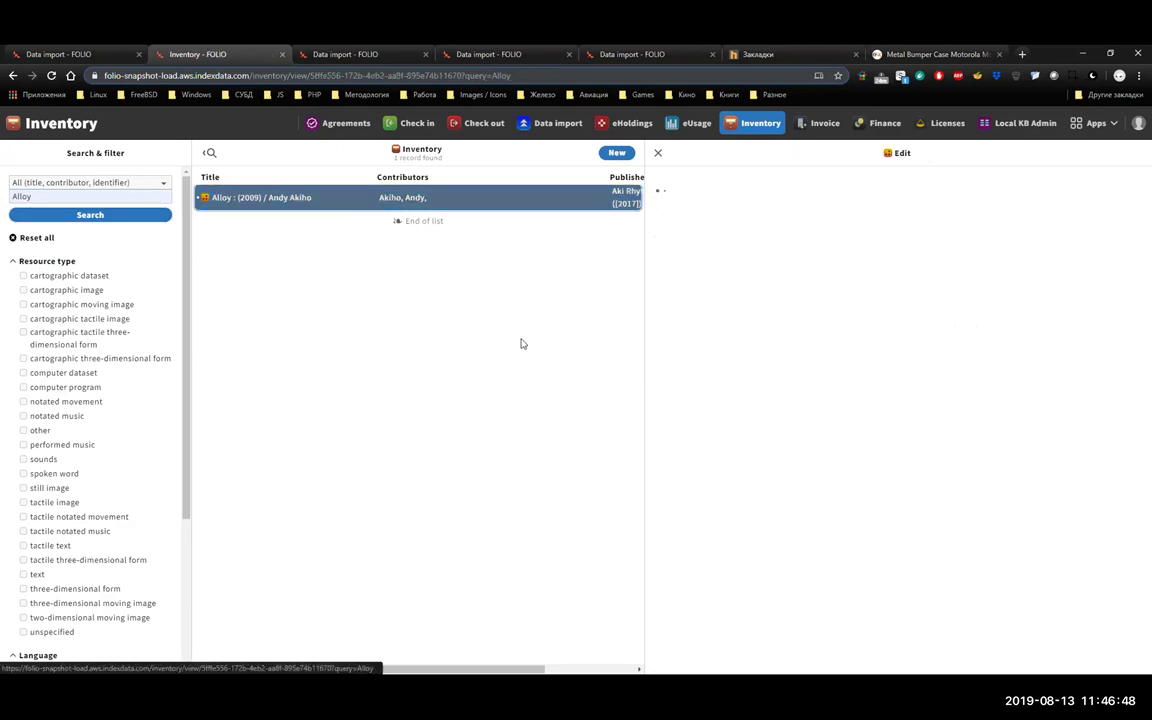
Step: View the Alloy record's MARC source, close it, then open the record for editing
left_click(920, 155)
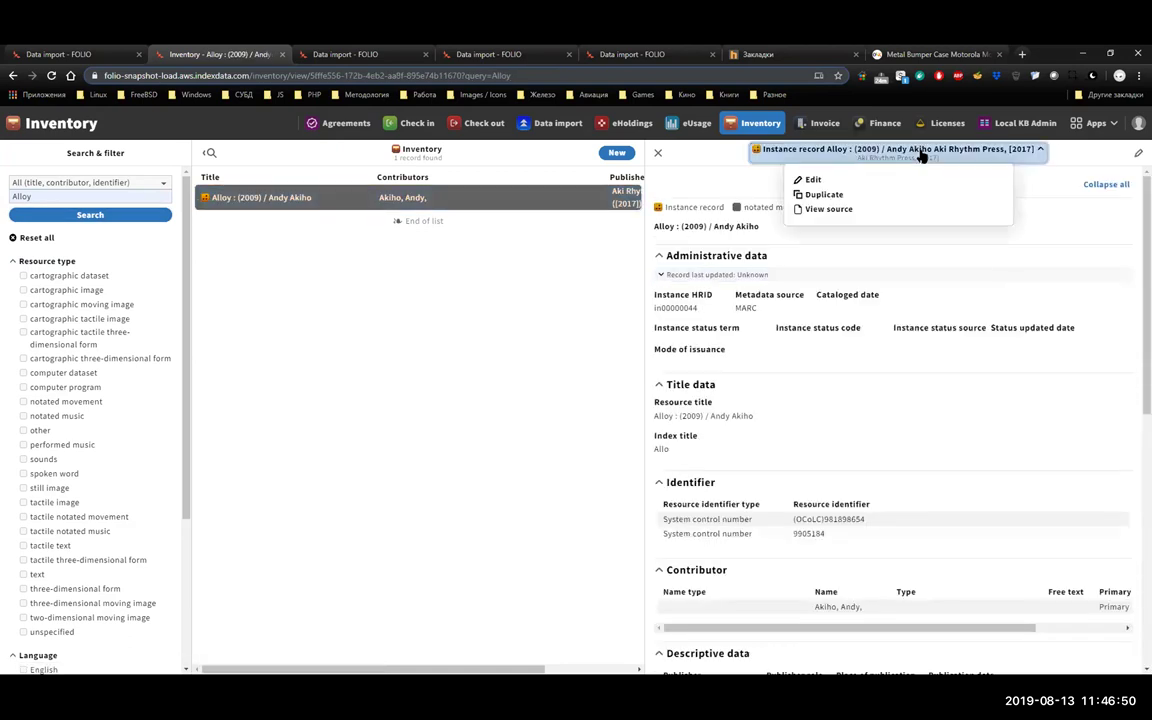
left_click(832, 210)
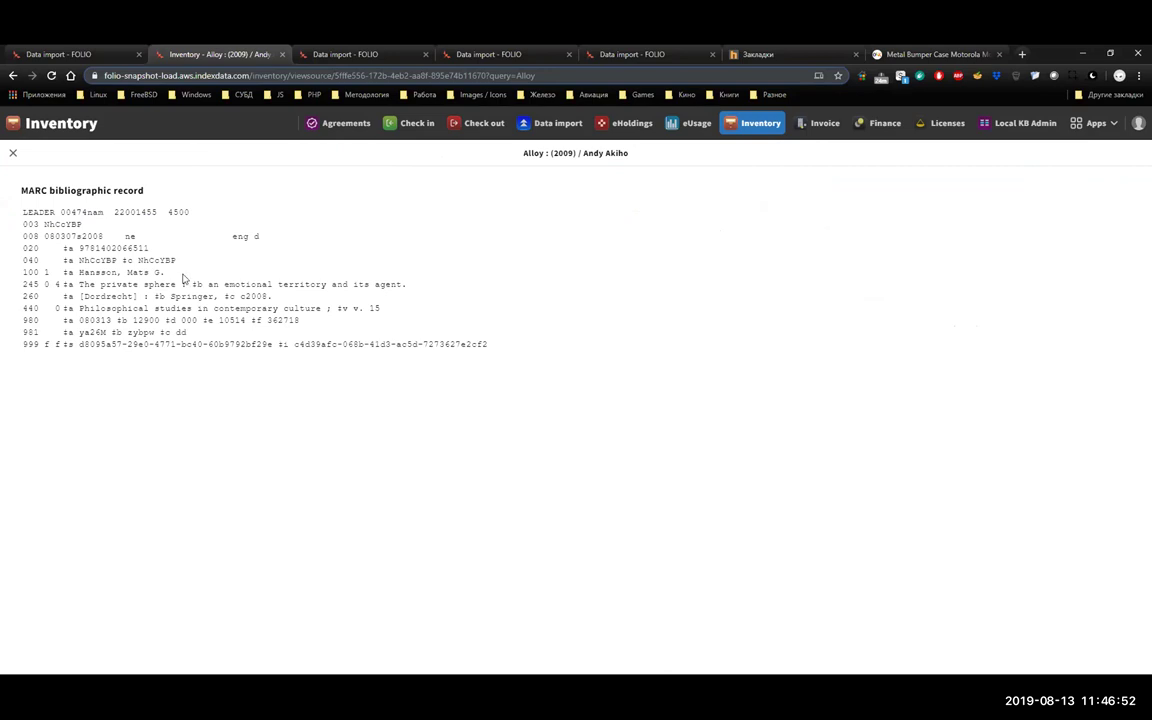
left_click(12, 153)
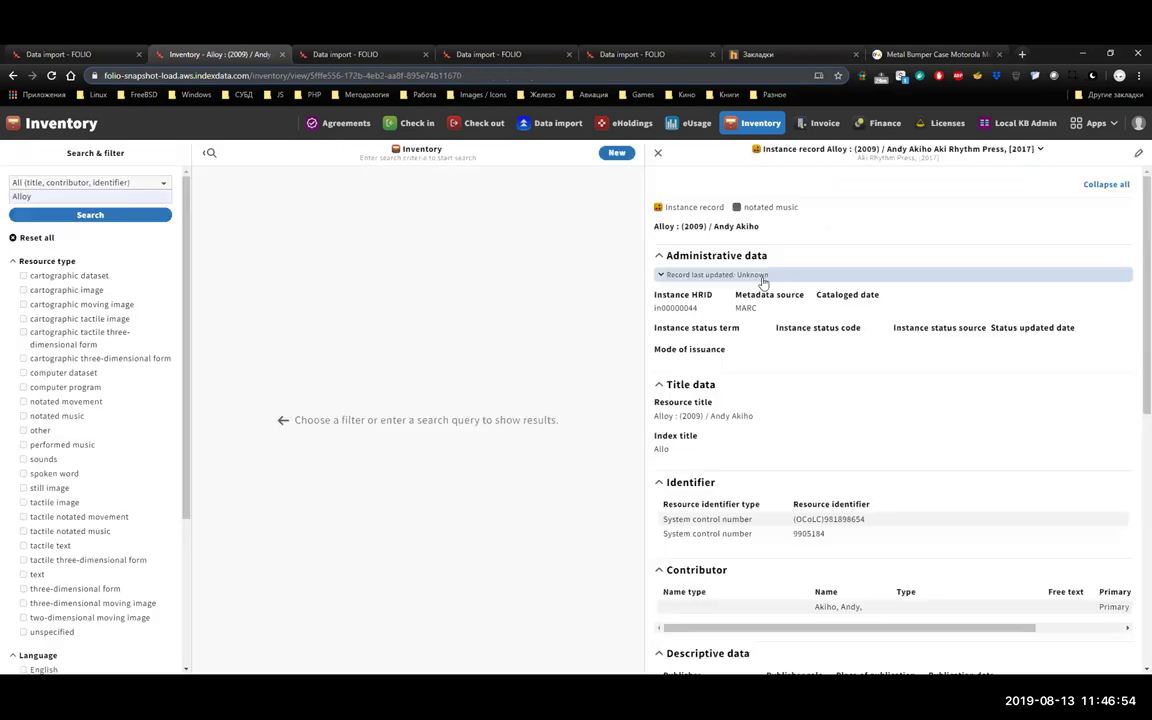
left_click(918, 155)
left_click(816, 182)
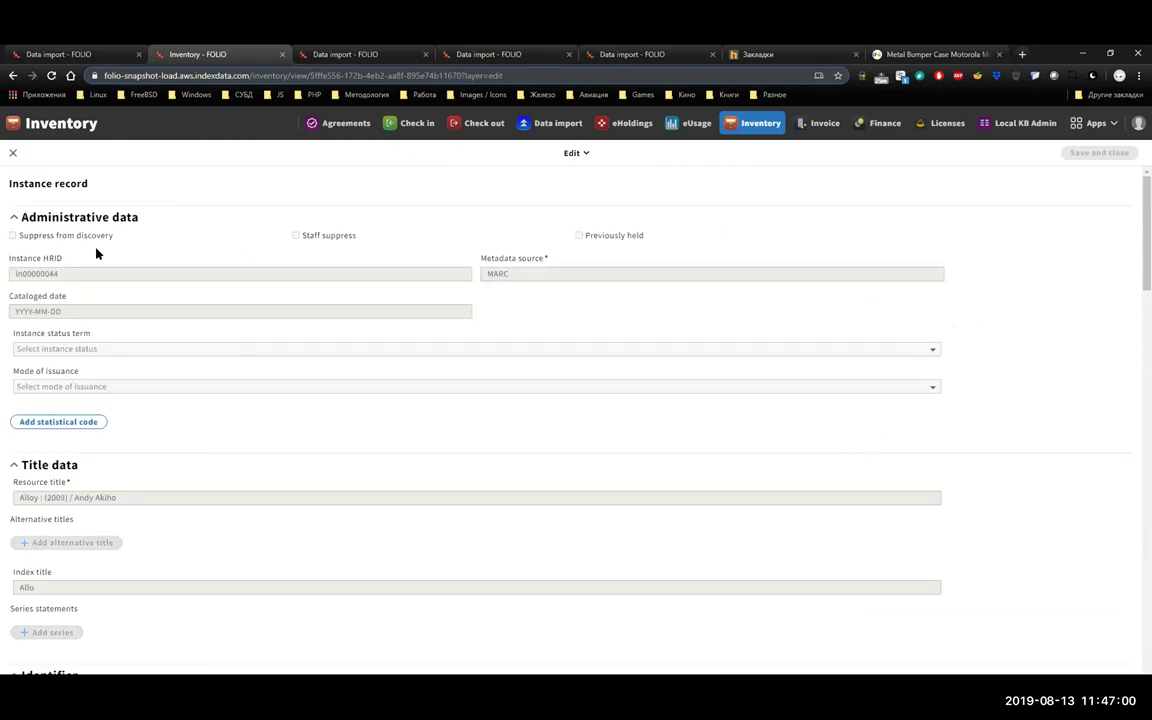
scroll(1016, 396, "down", 3)
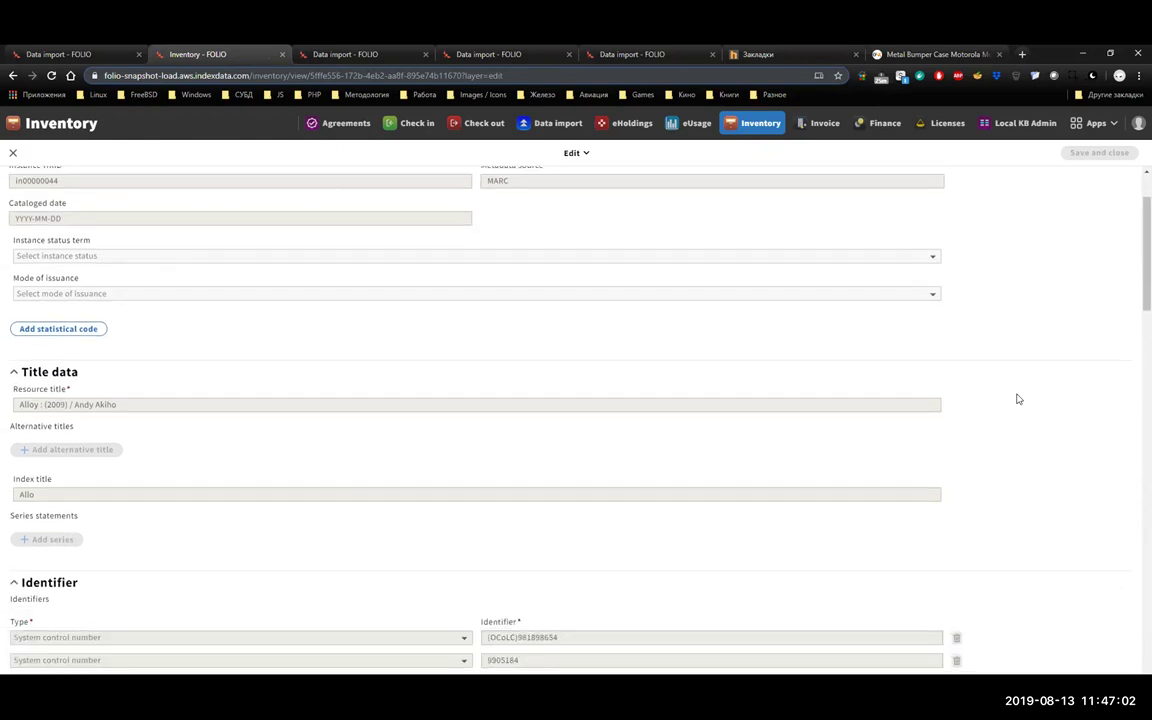
scroll(389, 407, "down", 3)
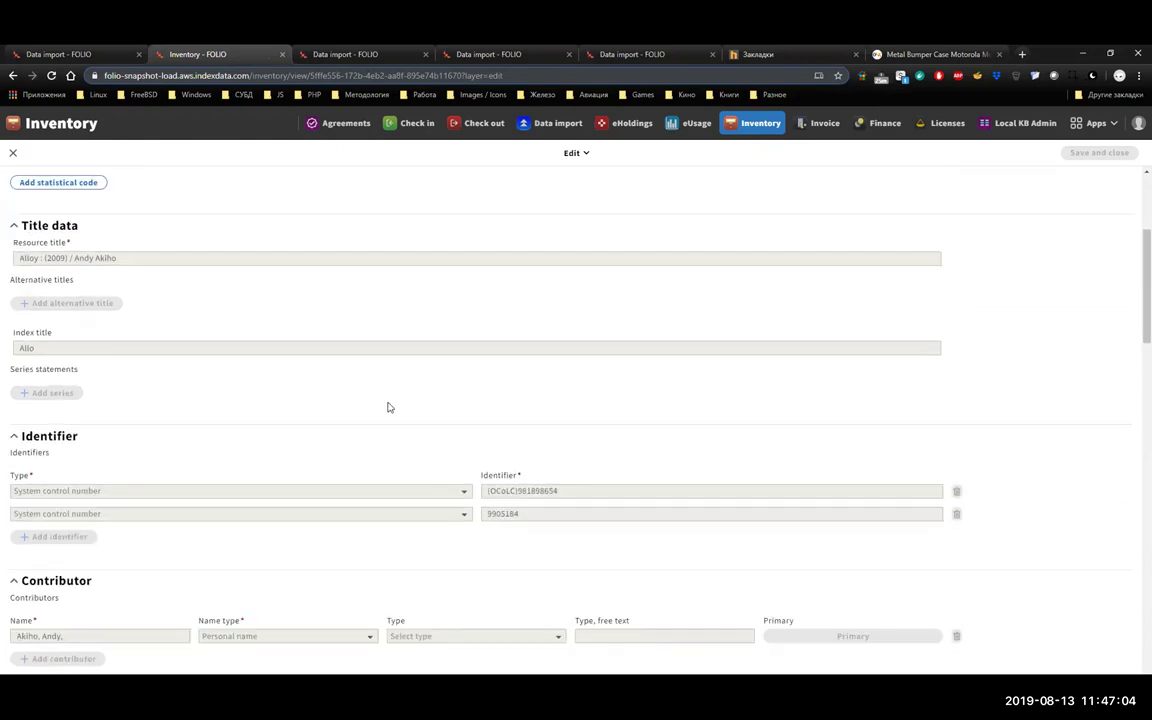
scroll(954, 348, "down", 7)
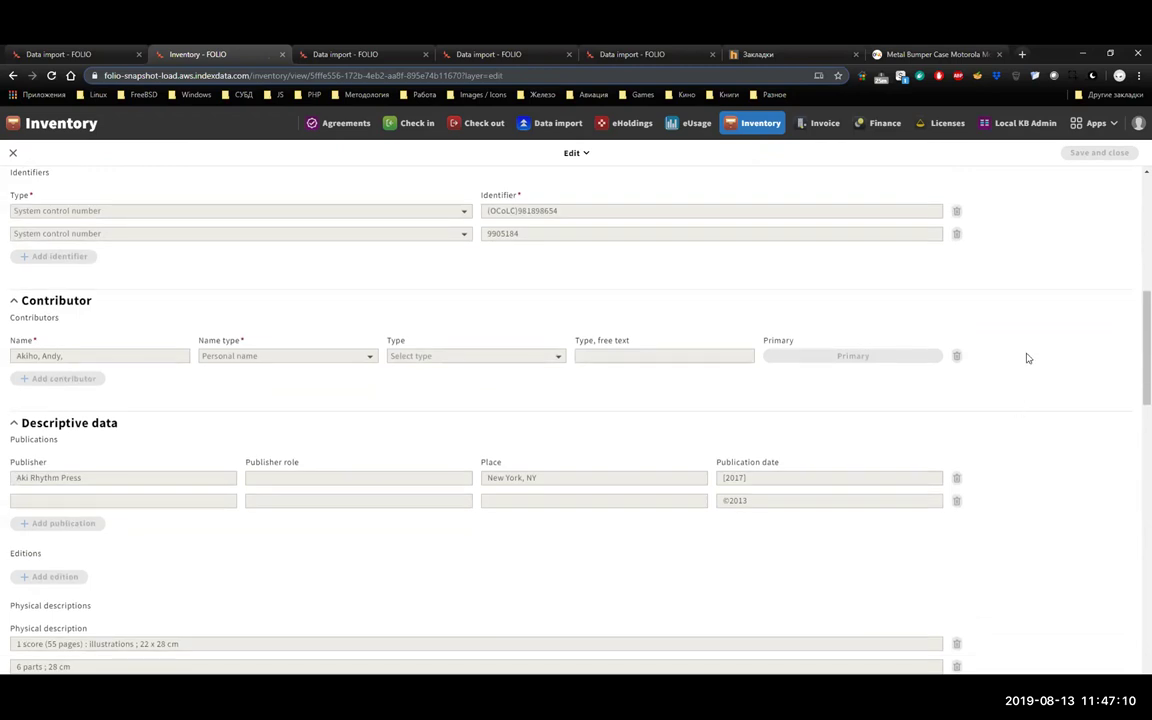
scroll(1026, 357, "up", 2)
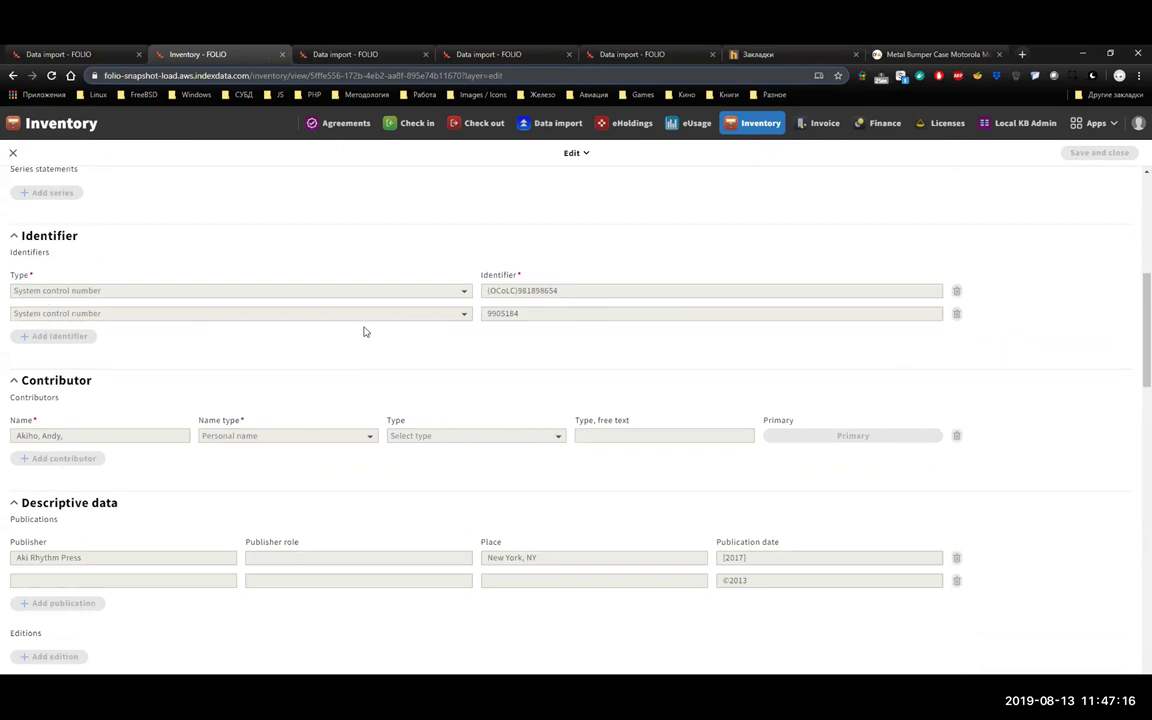
scroll(1115, 408, "down", 1)
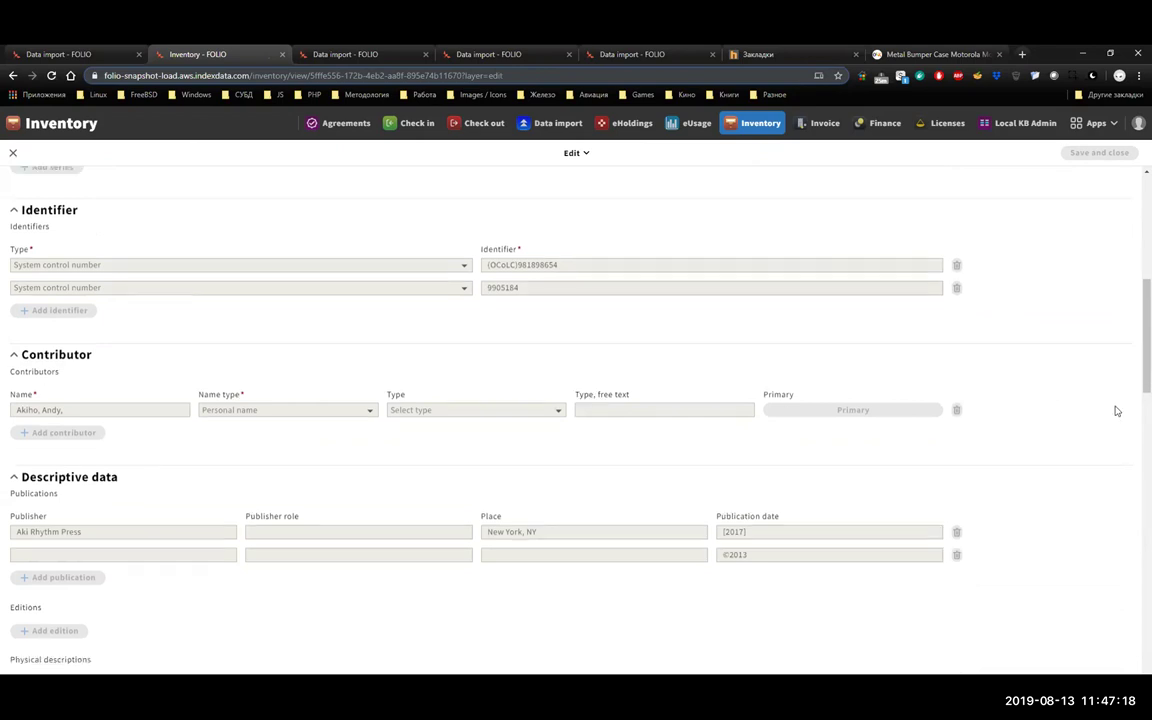
scroll(1110, 408, "down", 2)
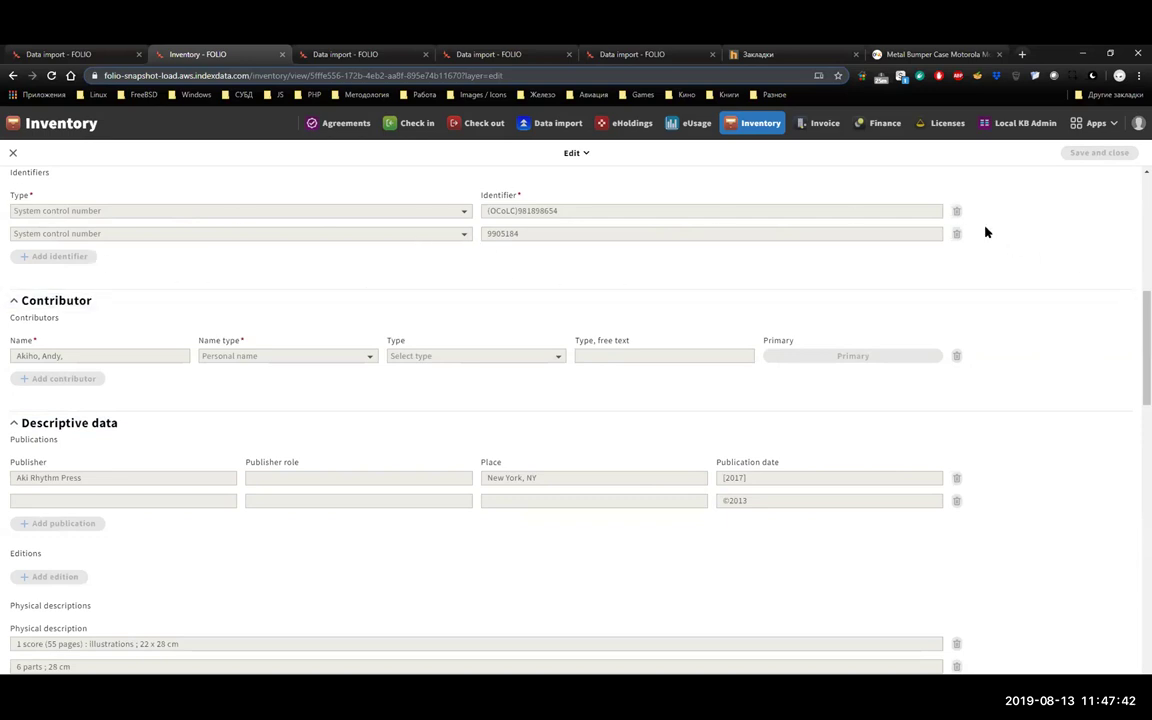
scroll(1100, 260, "up", 1)
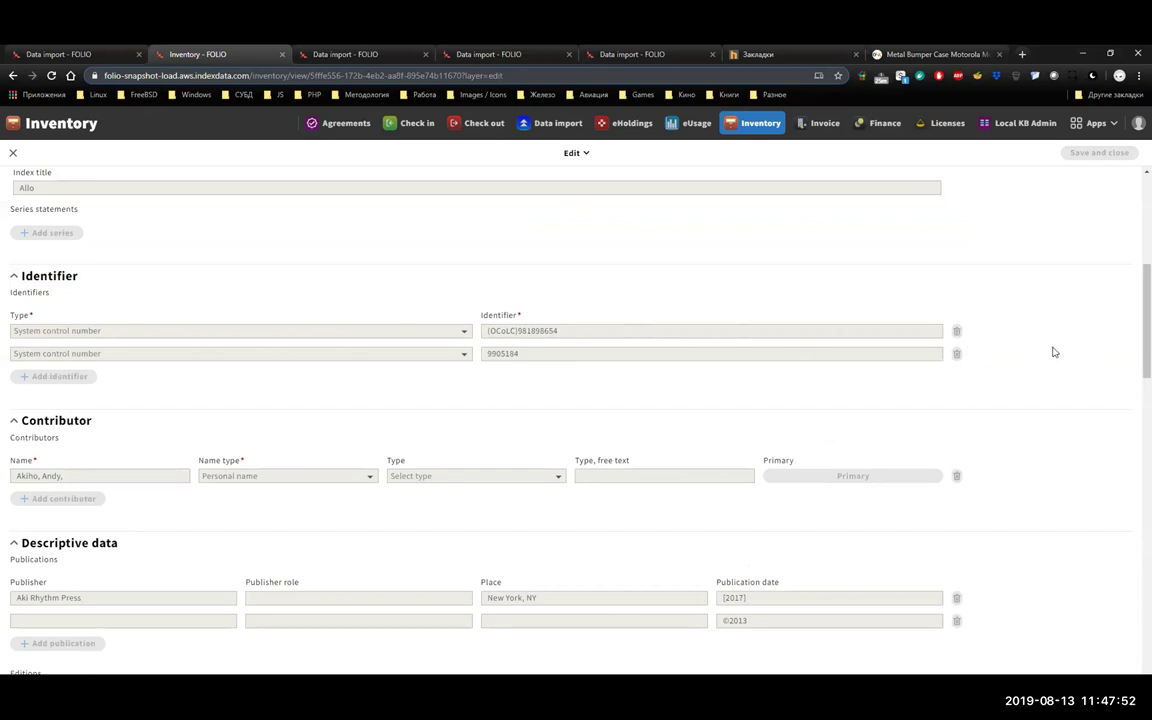
scroll(1058, 340, "up", 5)
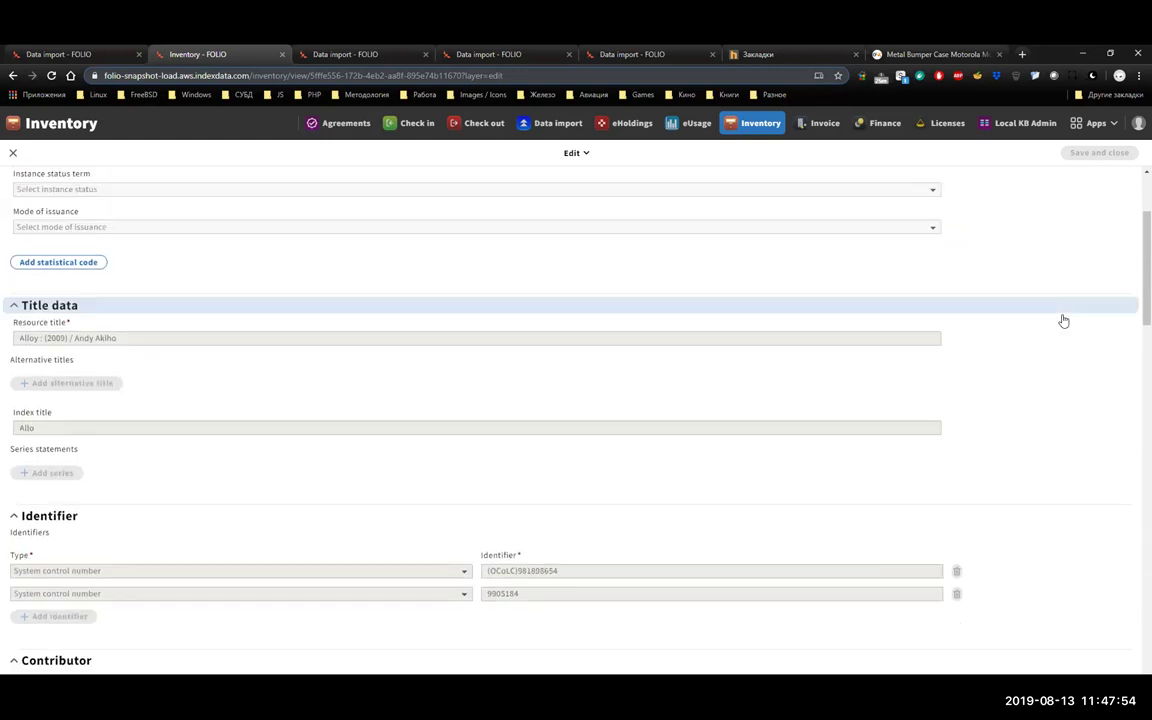
left_click(13, 153)
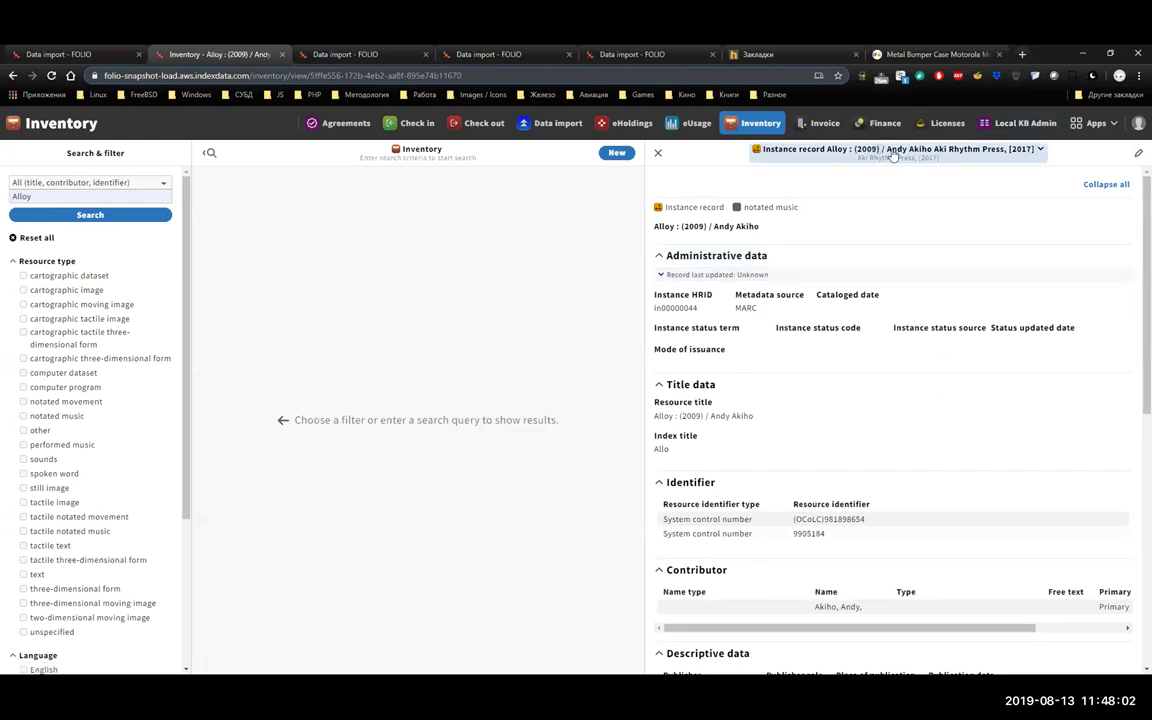
Step: Edit the Alloy record, tick Suppress from discovery, and go to the Data import tab
left_click(893, 152)
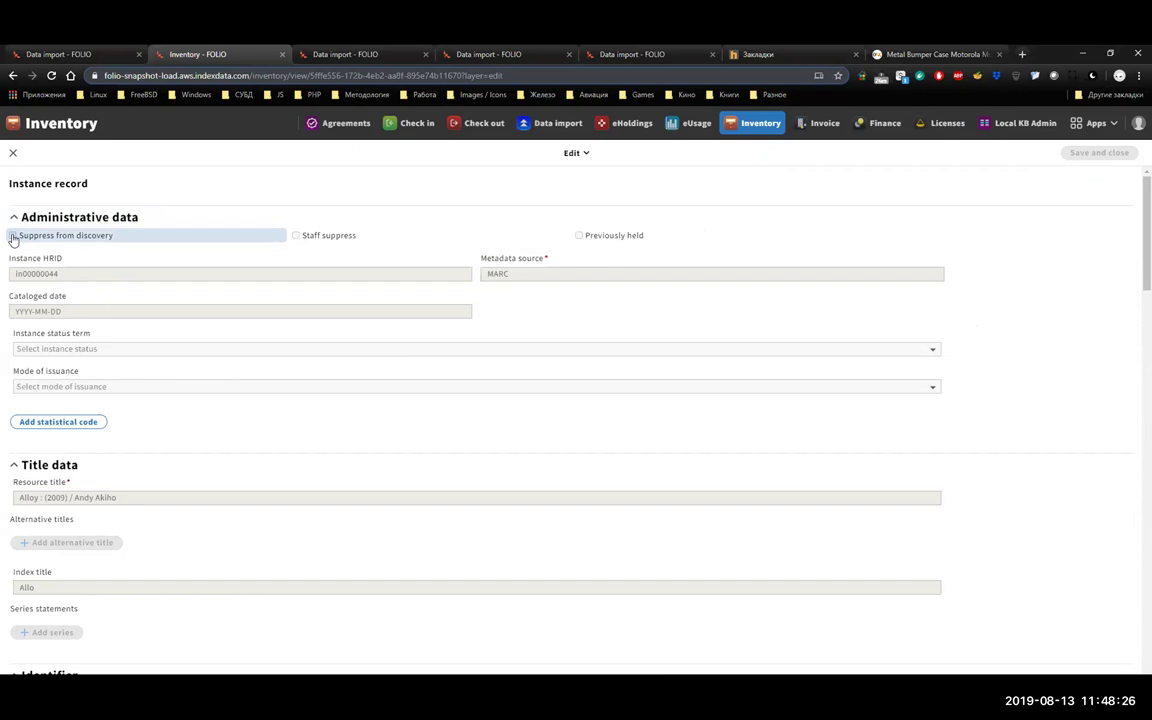
left_click(13, 236)
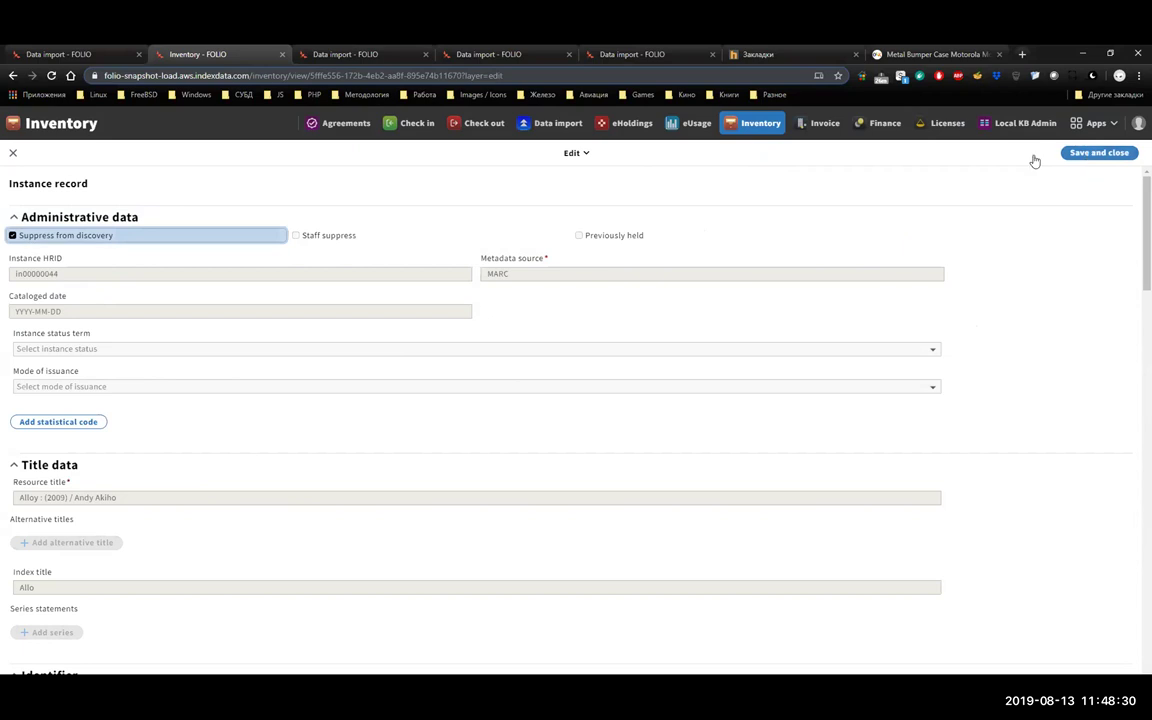
left_click(375, 56)
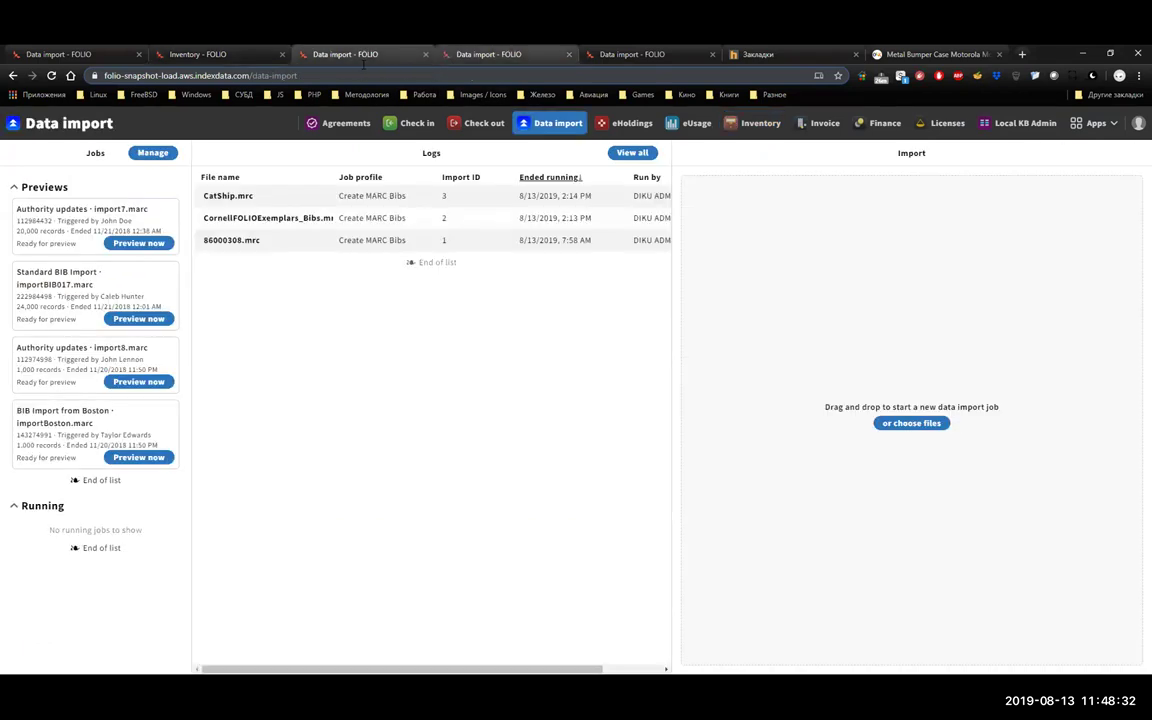
Step: Check the import log, close the 'alloy' find bar, and return to the instance edit tab
left_click(495, 54)
scroll(566, 388, "up", 1)
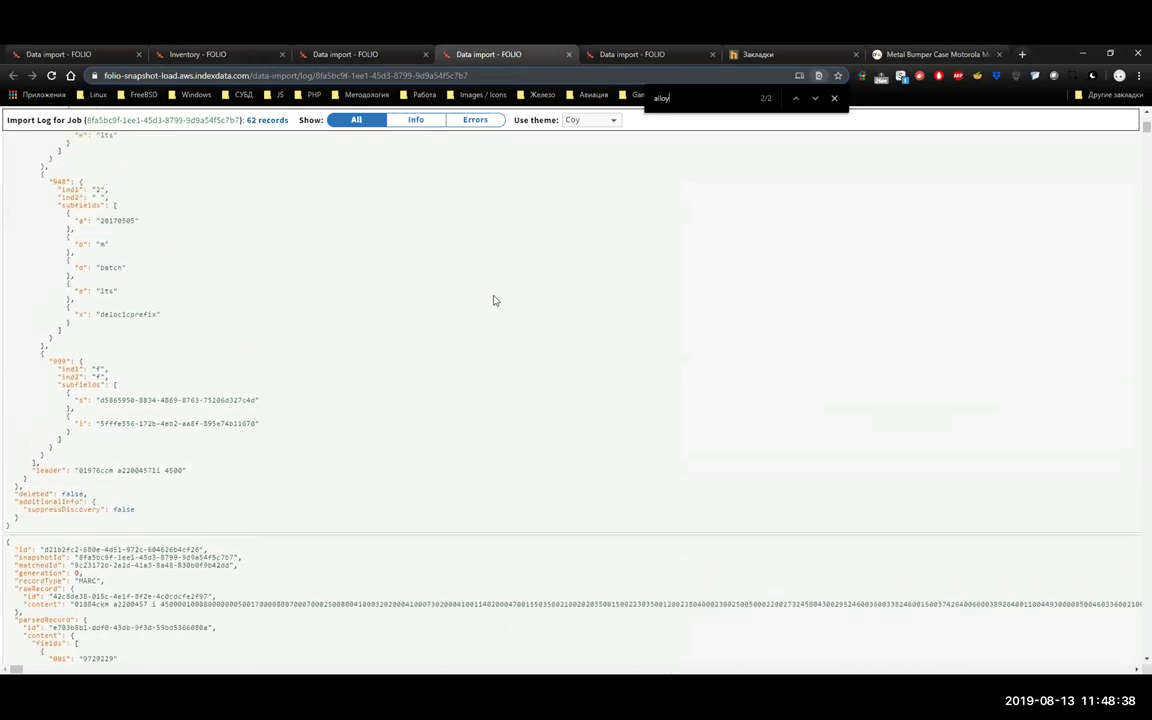
left_click(834, 98)
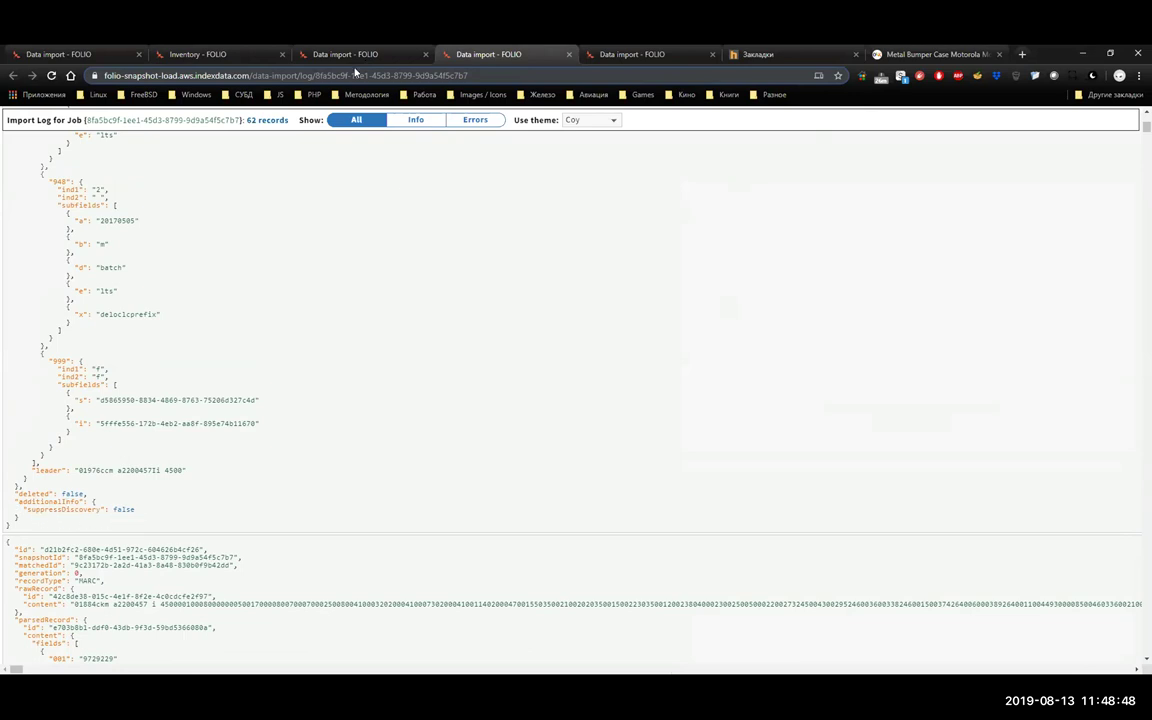
left_click(324, 58)
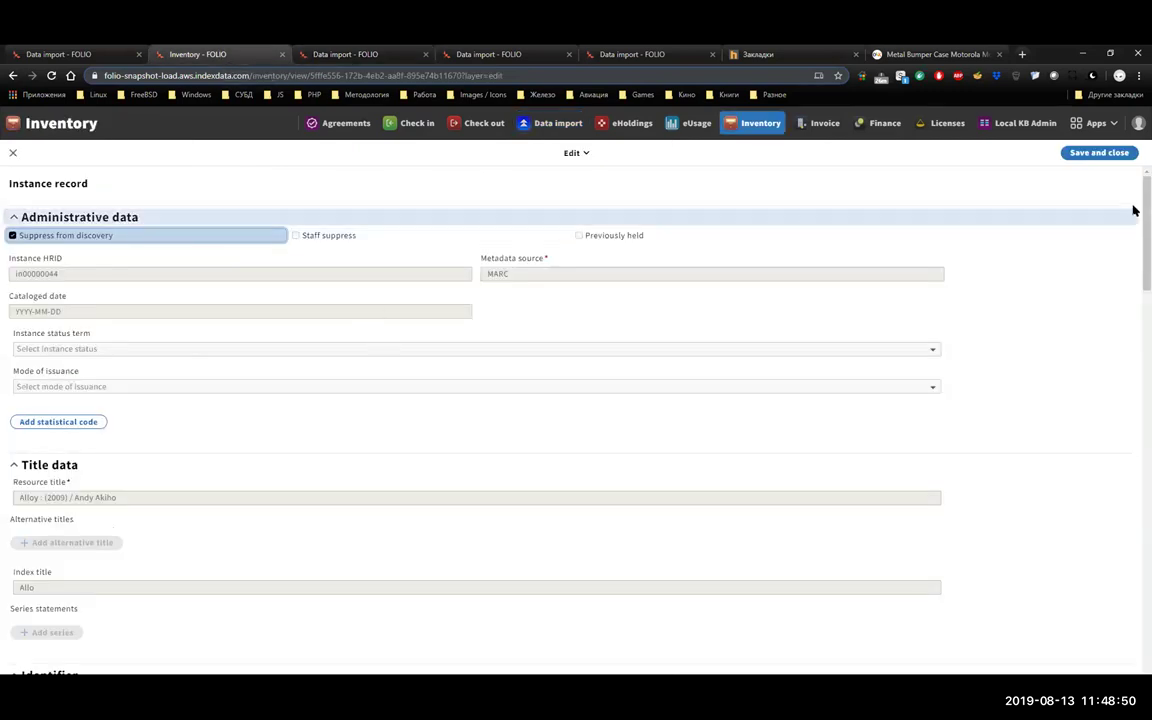
Step: Save and close the Alloy record, then highlight its Suppress from discovery status
left_click(1104, 153)
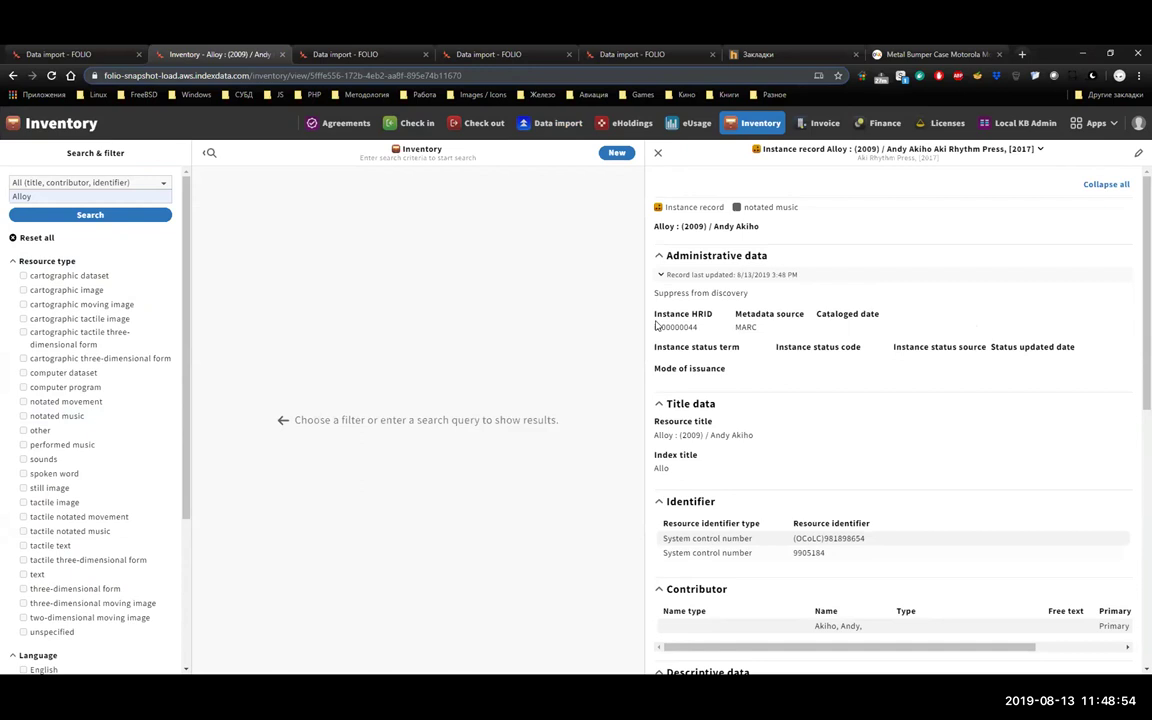
left_click_drag(652, 293, 453, 72)
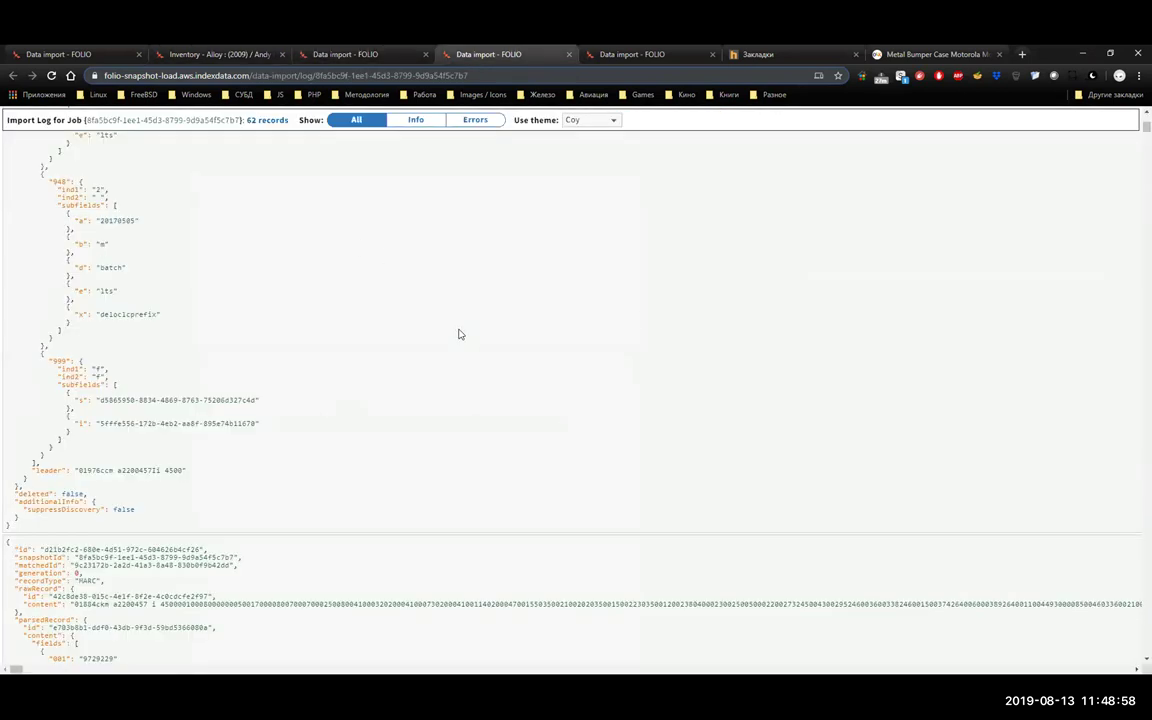
Step: Reload the import log and highlight the suppressDiscovery: true line near the record's end
key("F5")
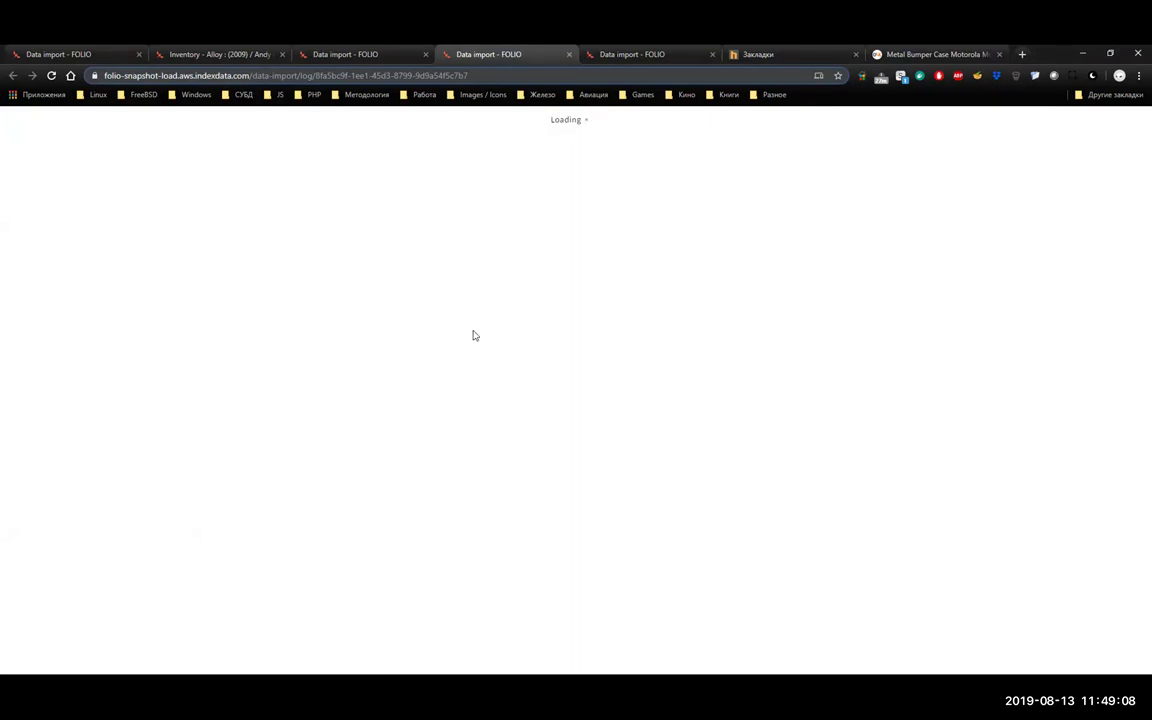
scroll(473, 332, "down", 10)
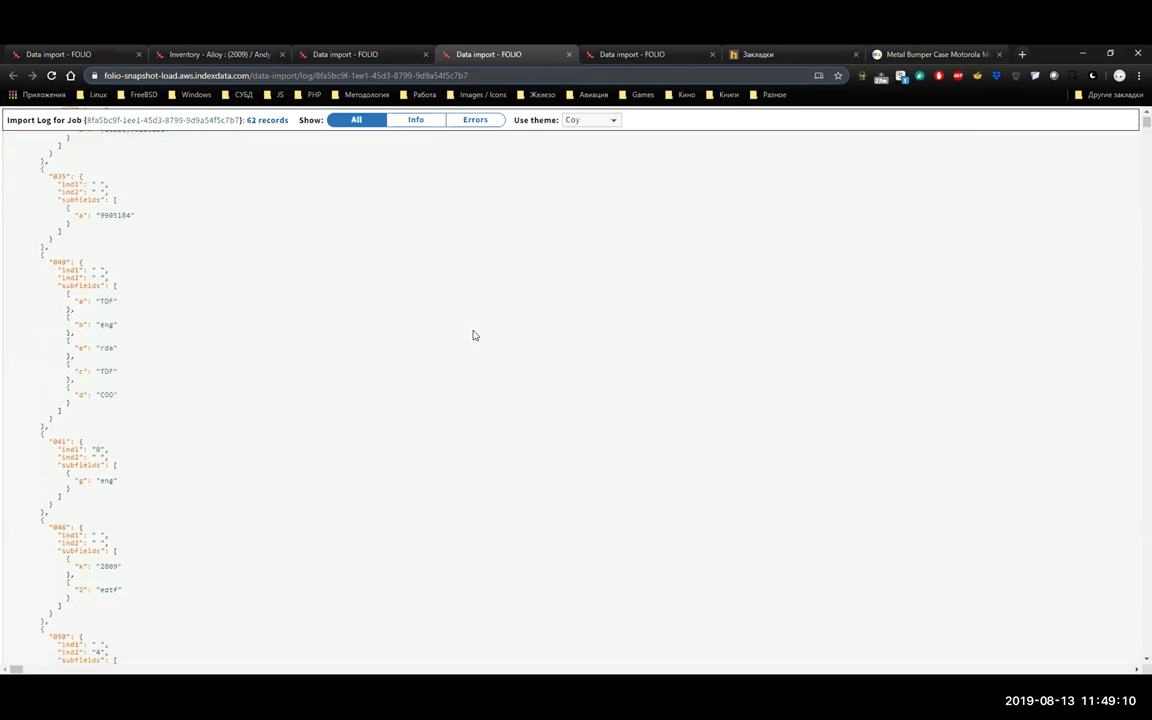
scroll(475, 325, "down", 10)
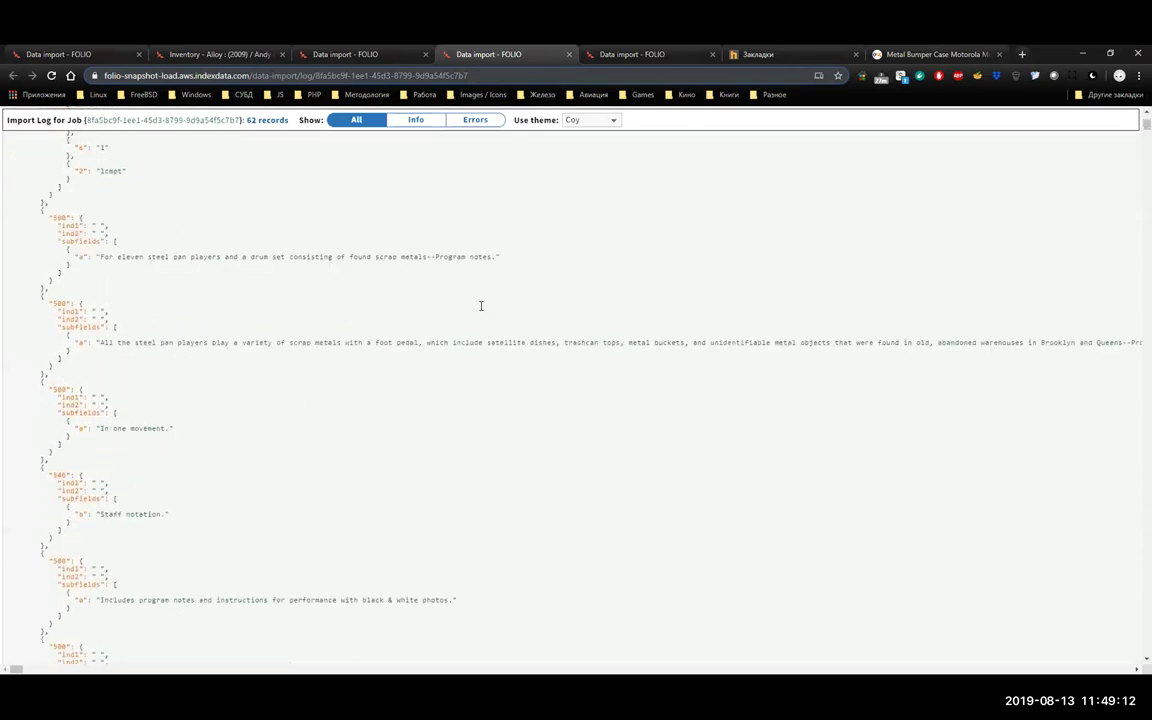
scroll(480, 312, "down", 10)
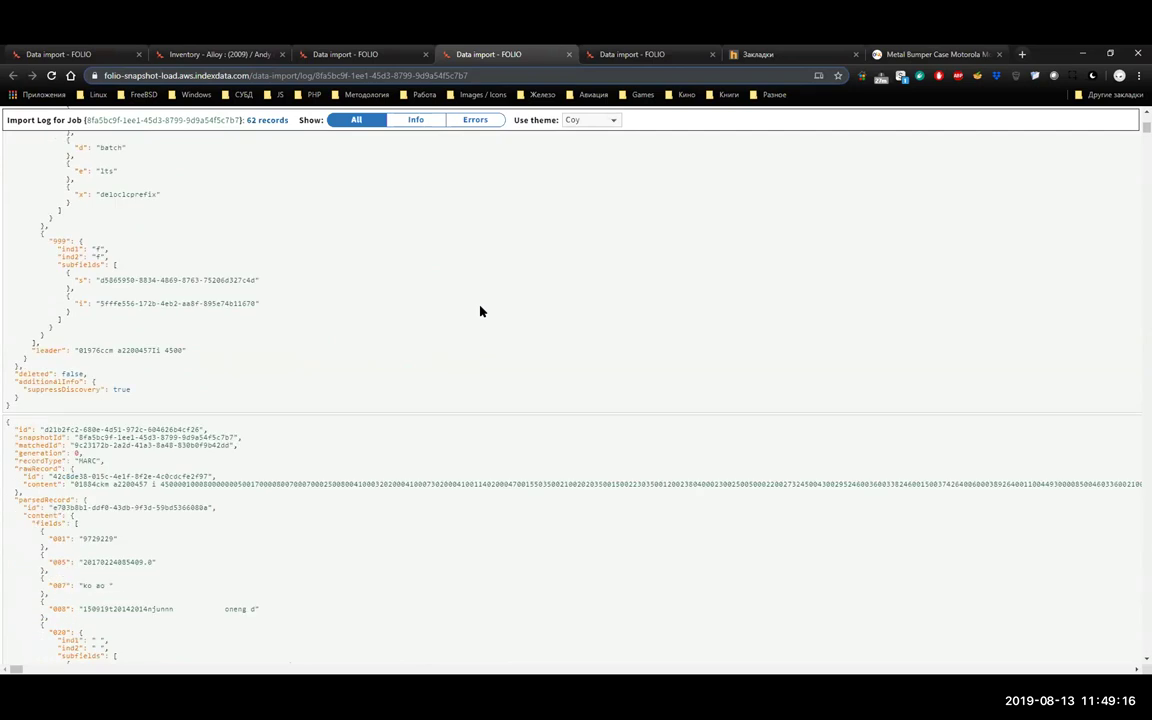
left_click_drag(22, 389, 167, 389)
Step: Clear the highlight in the import log
left_click(435, 404)
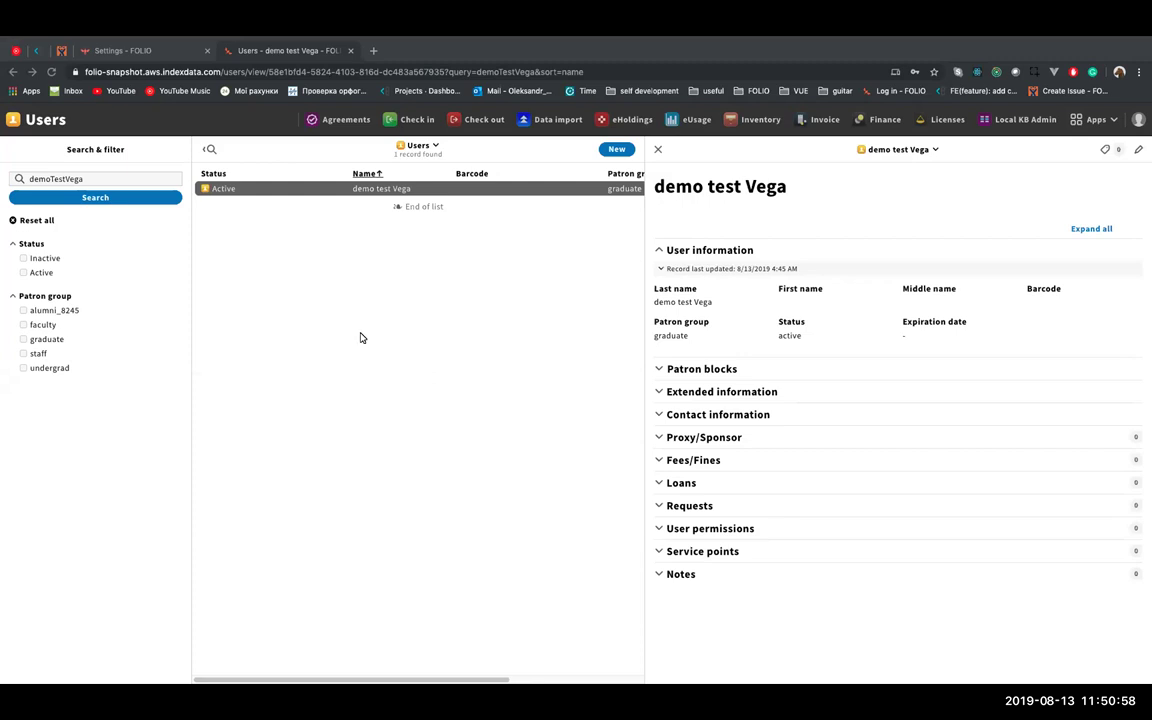
Step: From the user's edit view, send the reset-password email and copy its reset link
left_click(1138, 150)
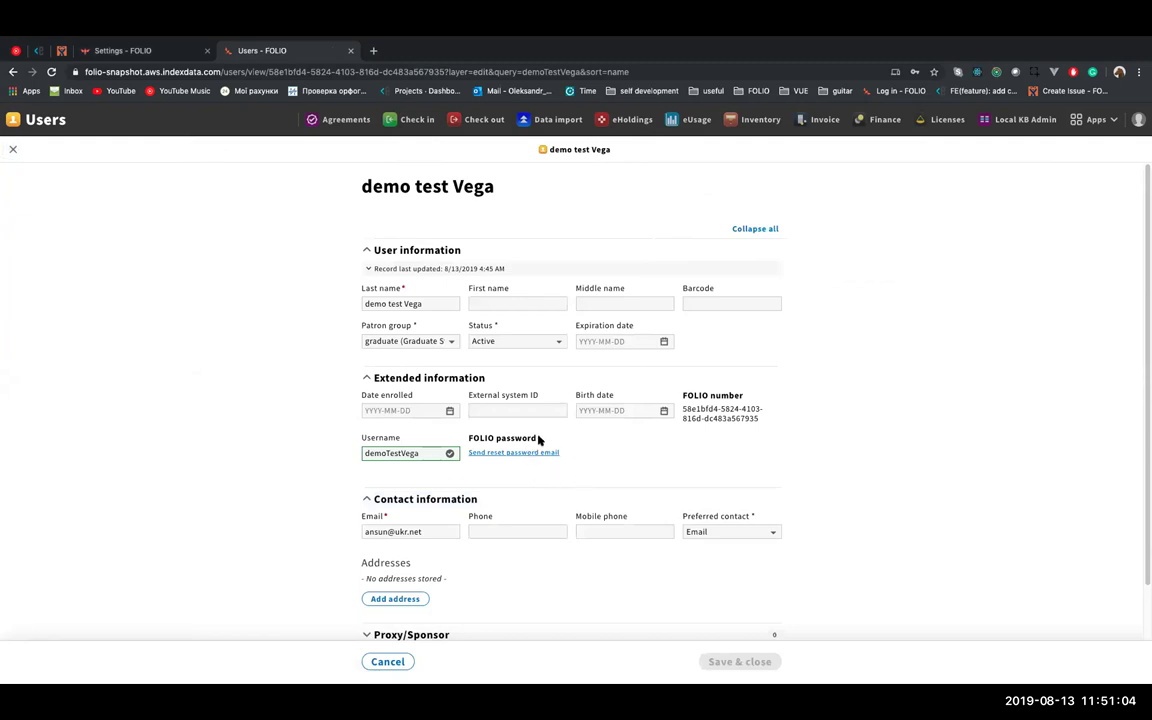
left_click(540, 452)
left_click(687, 265)
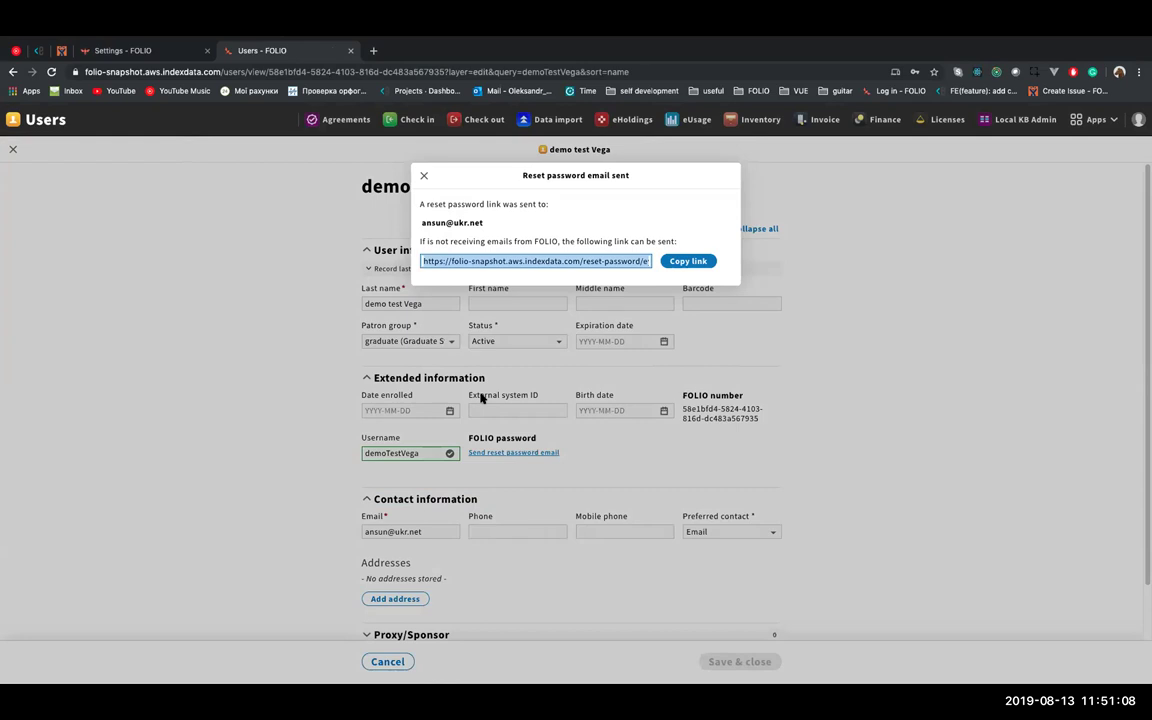
key("ctrl+Right")
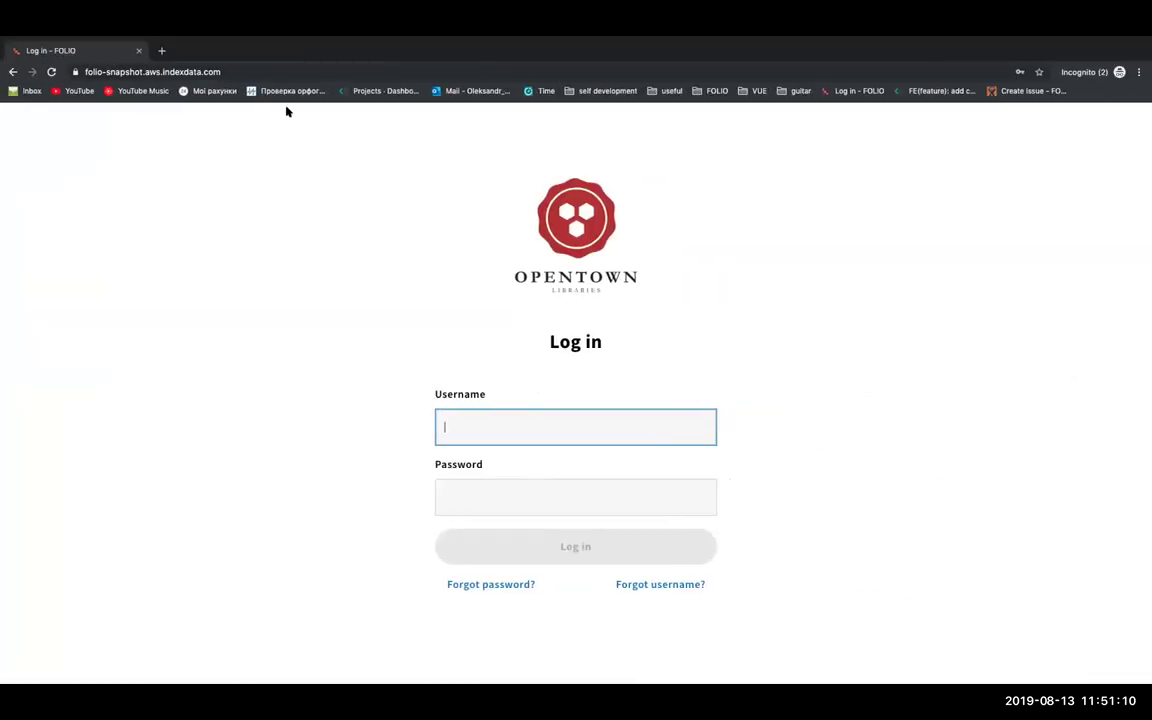
Step: Load the reset link in the private window and try setting the short password 'abc'
left_click(264, 70)
key("super+v")
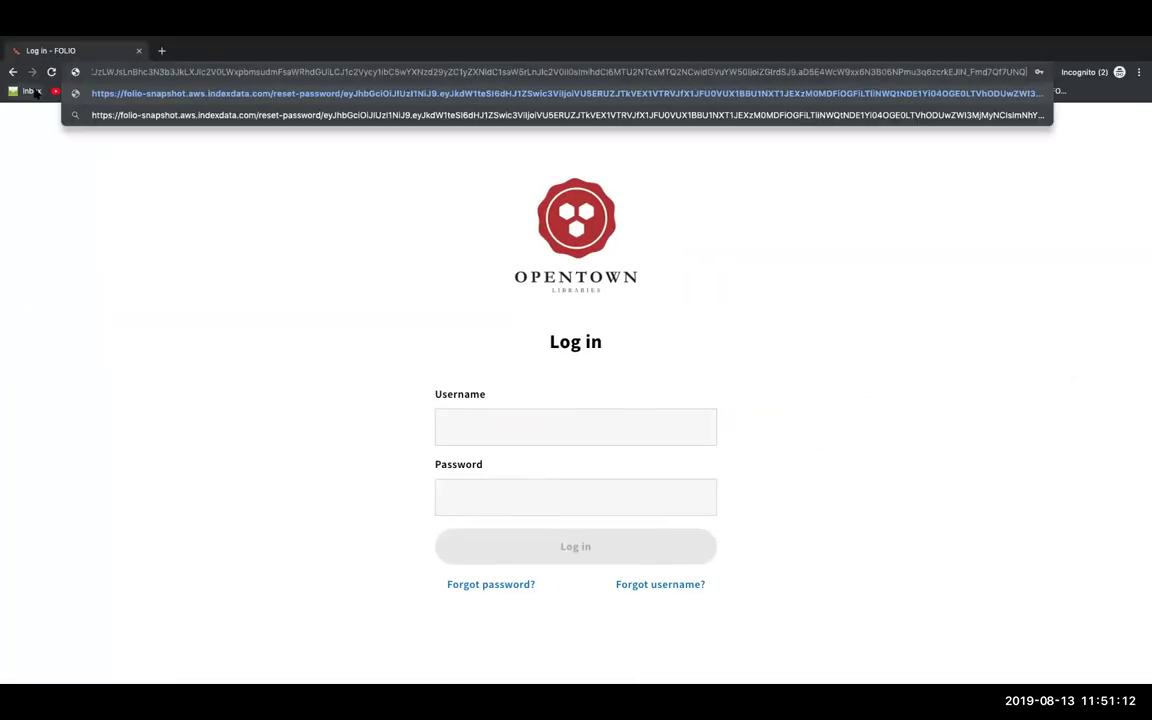
key("Return")
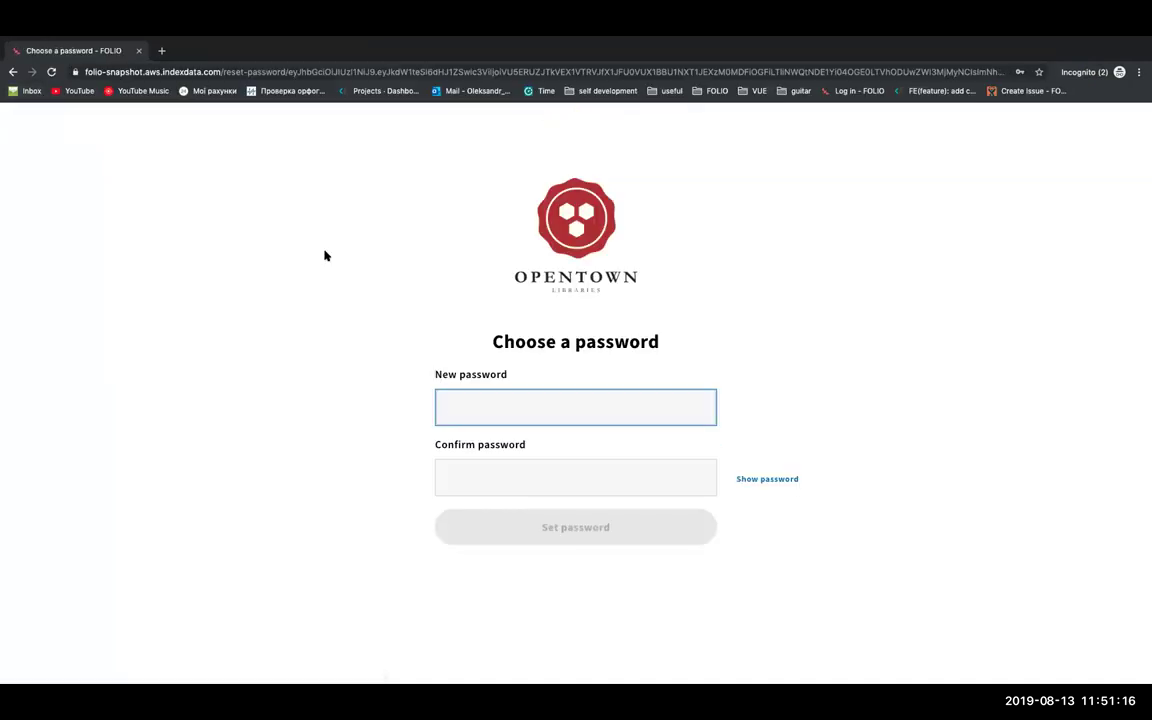
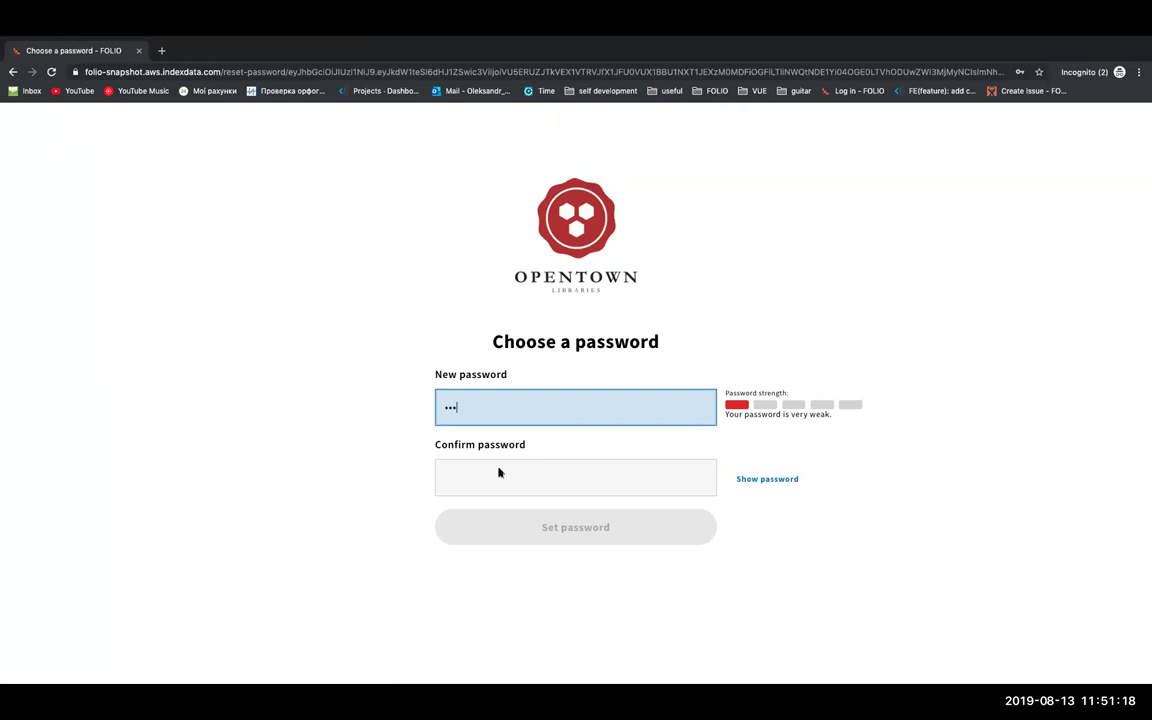
left_click(503, 467)
left_click(563, 526)
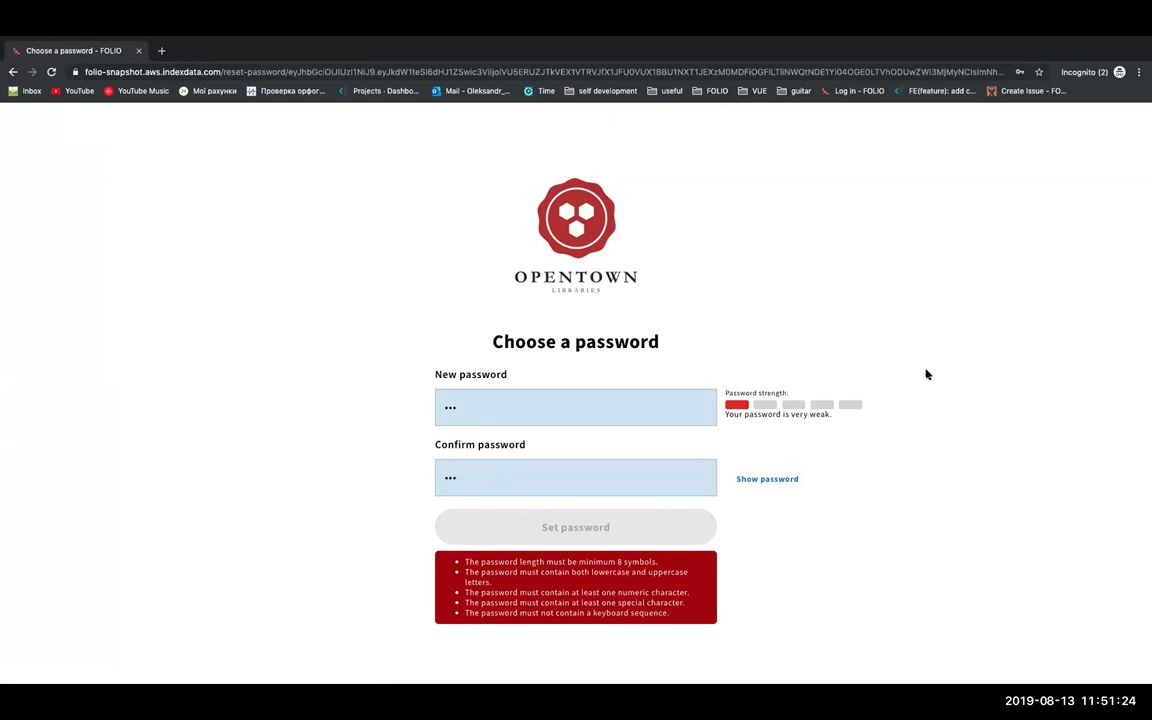
Step: Replace it with a longer valid password, confirm it, set it, and continue to FOLIO
left_click(768, 479)
left_click(480, 375)
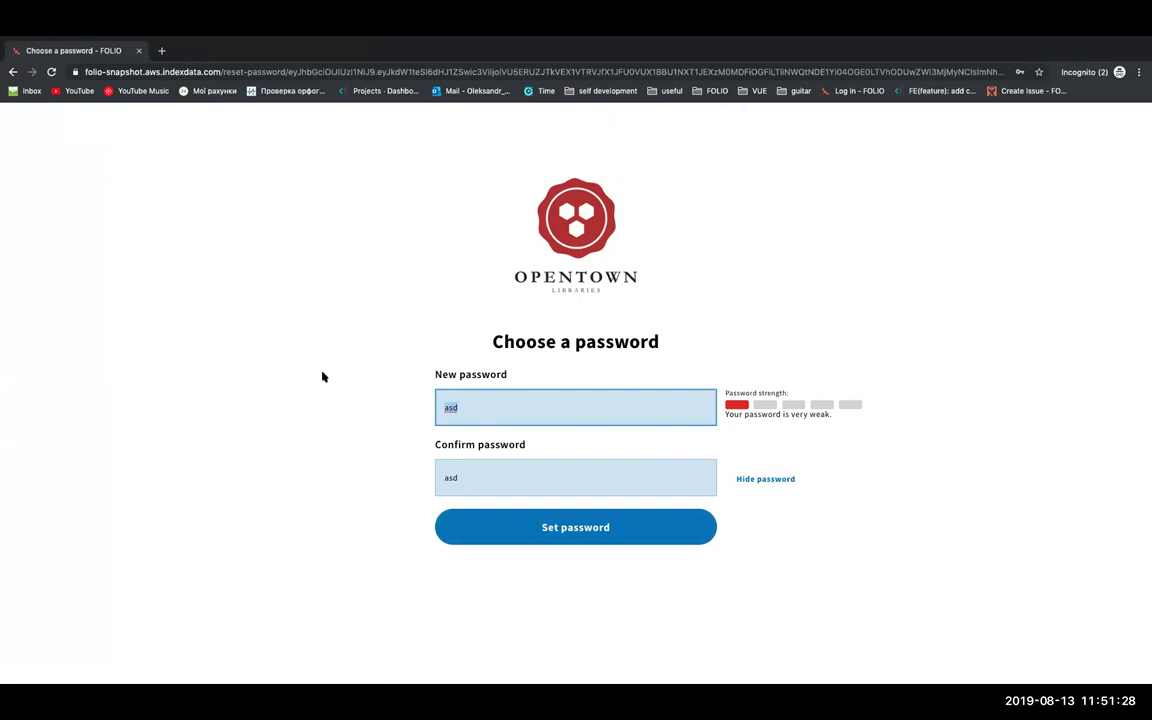
key("BackSpace")
key("BackSpace")
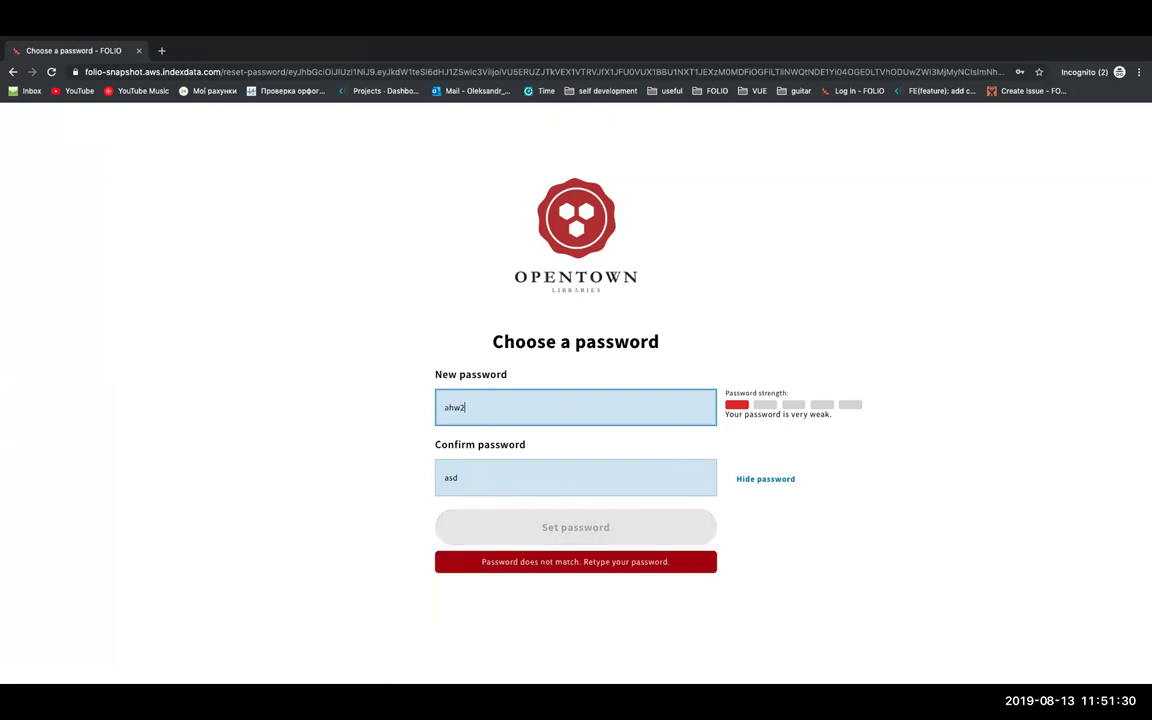
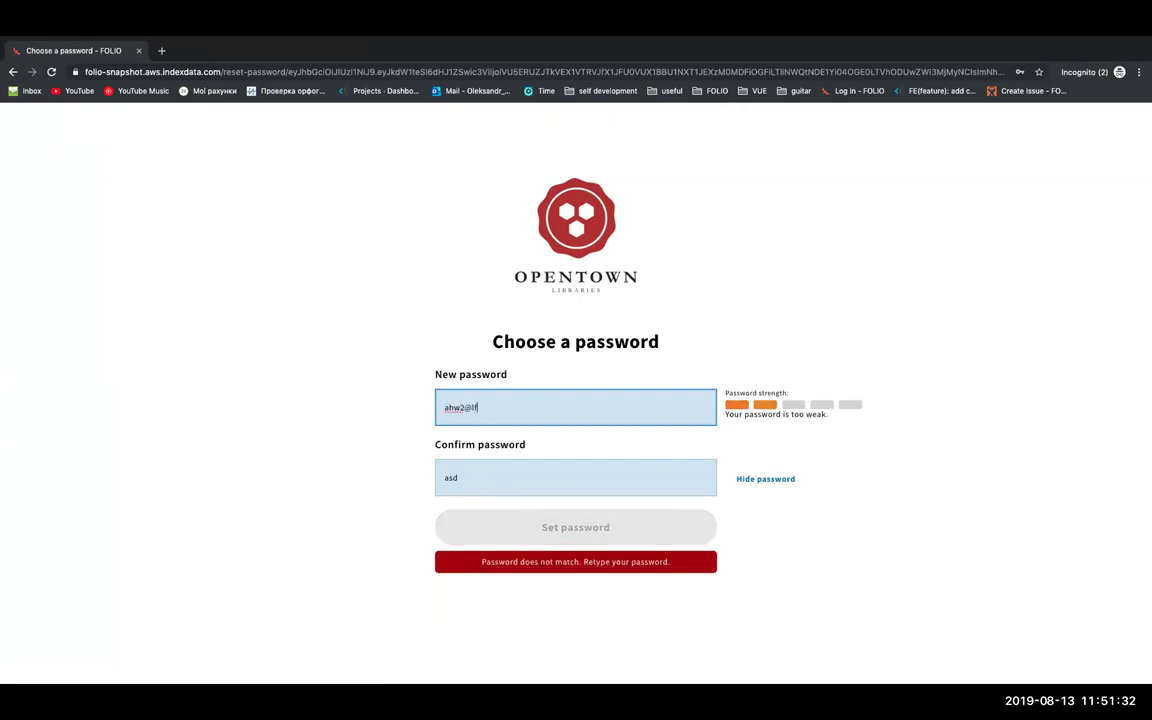
left_click_drag(507, 404, 432, 380)
key("ctrl+c")
key("Tab")
key("ctrl+v")
left_click(558, 538)
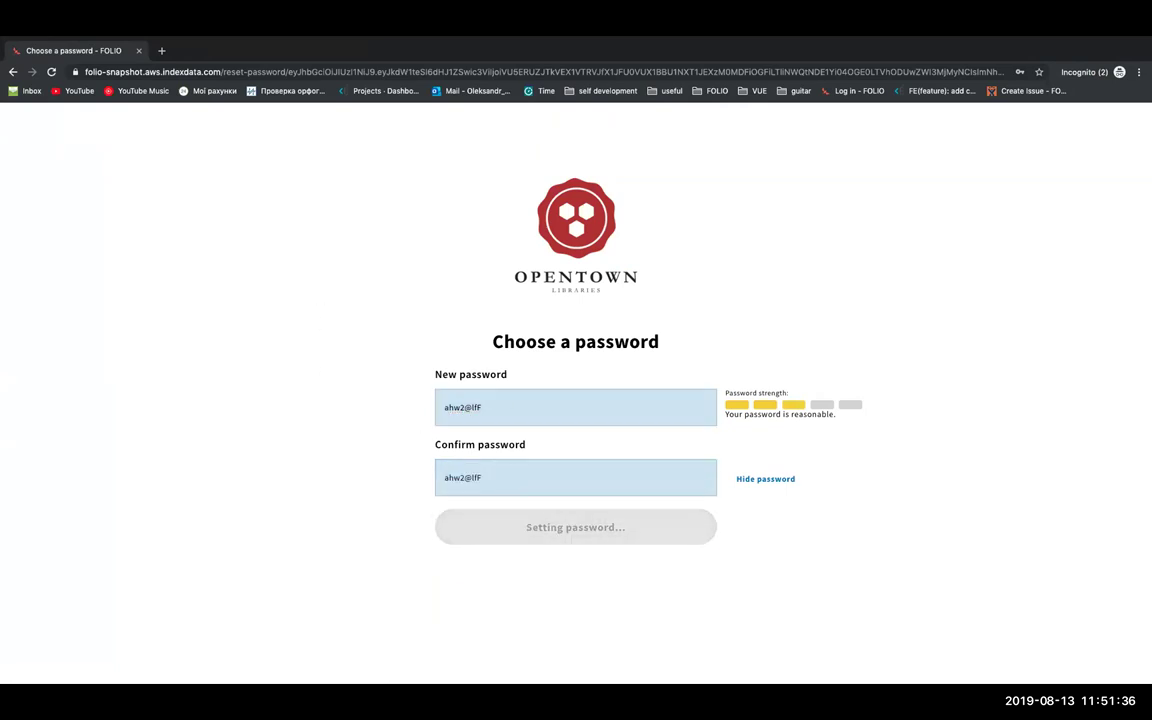
left_click(519, 517)
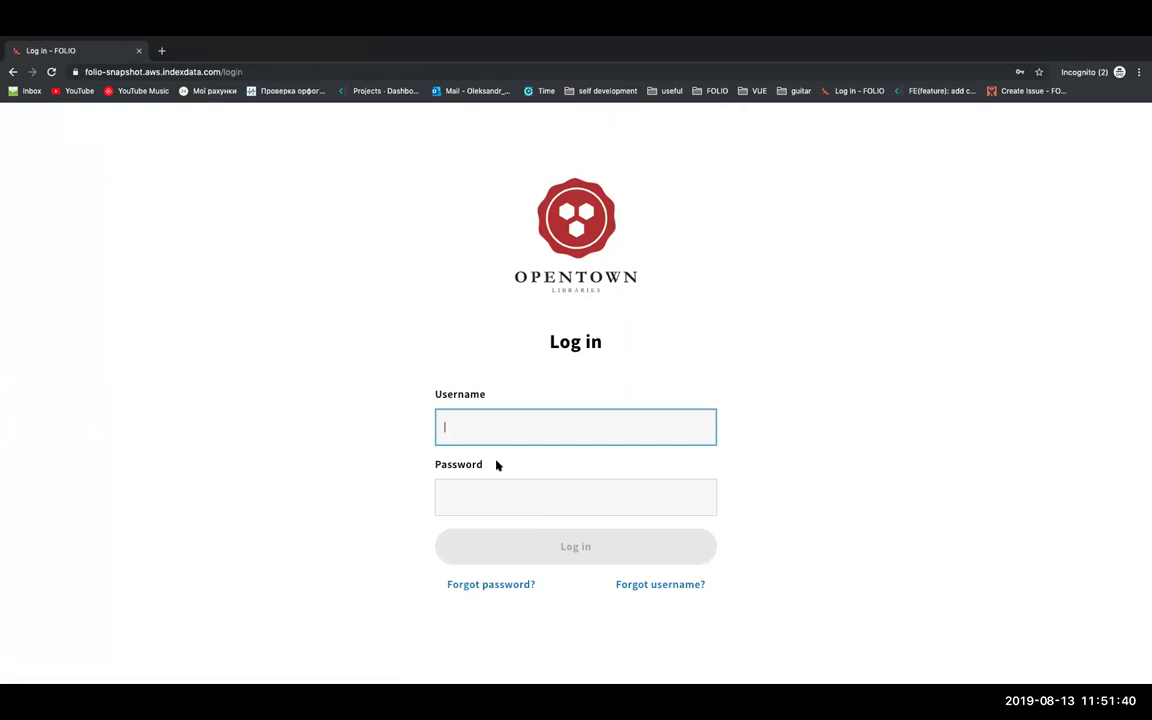
Step: Log in as the demo test user with the saved new password
left_click(509, 496)
key("Escape")
key("shift+Tab")
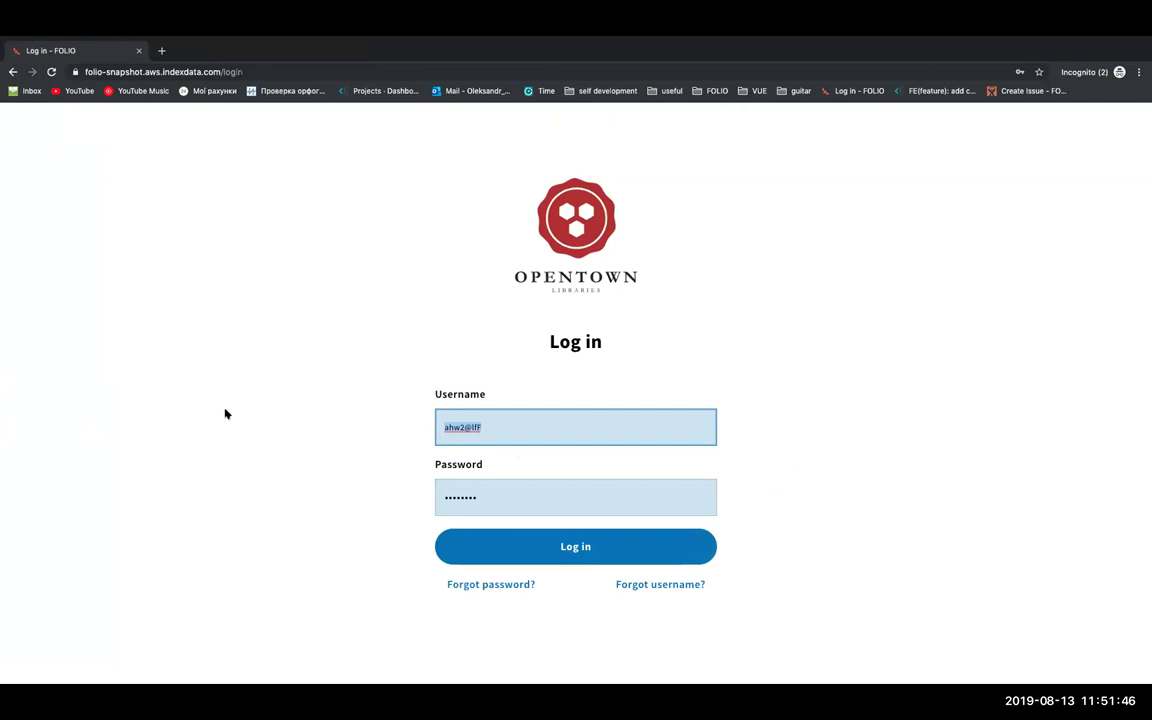
key("Return")
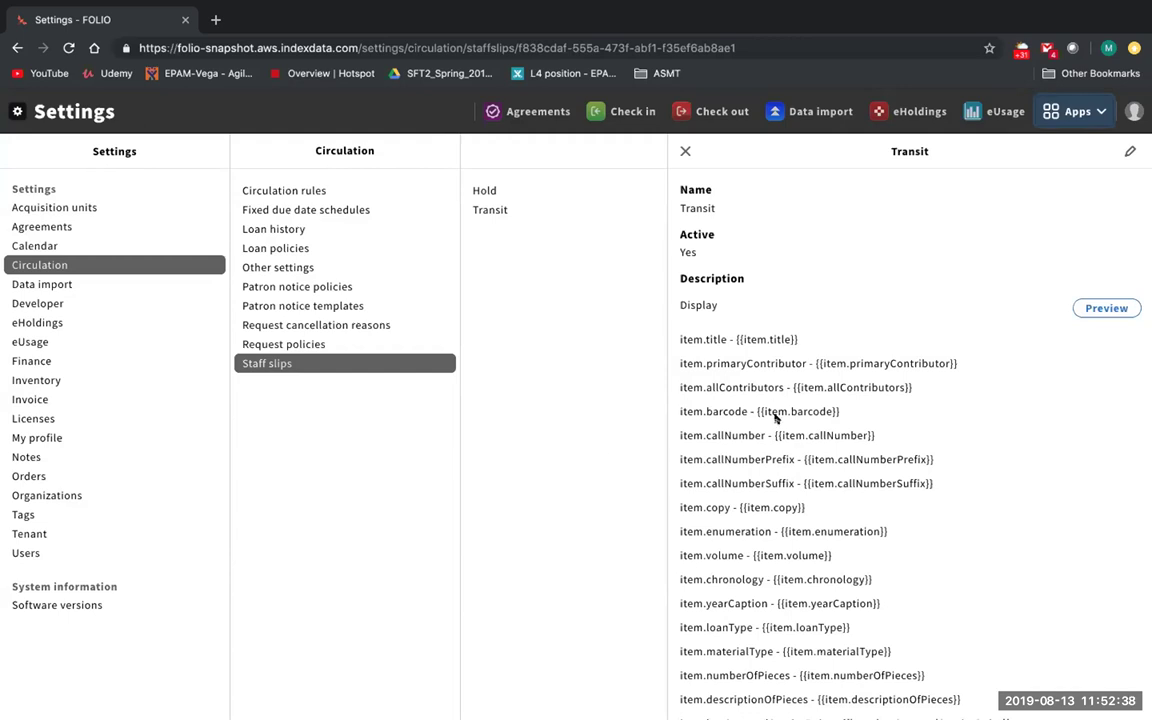
Step: Open Inventory and scroll The American Journal of Medicine item record to its loan details
scroll(766, 450, "down", 2)
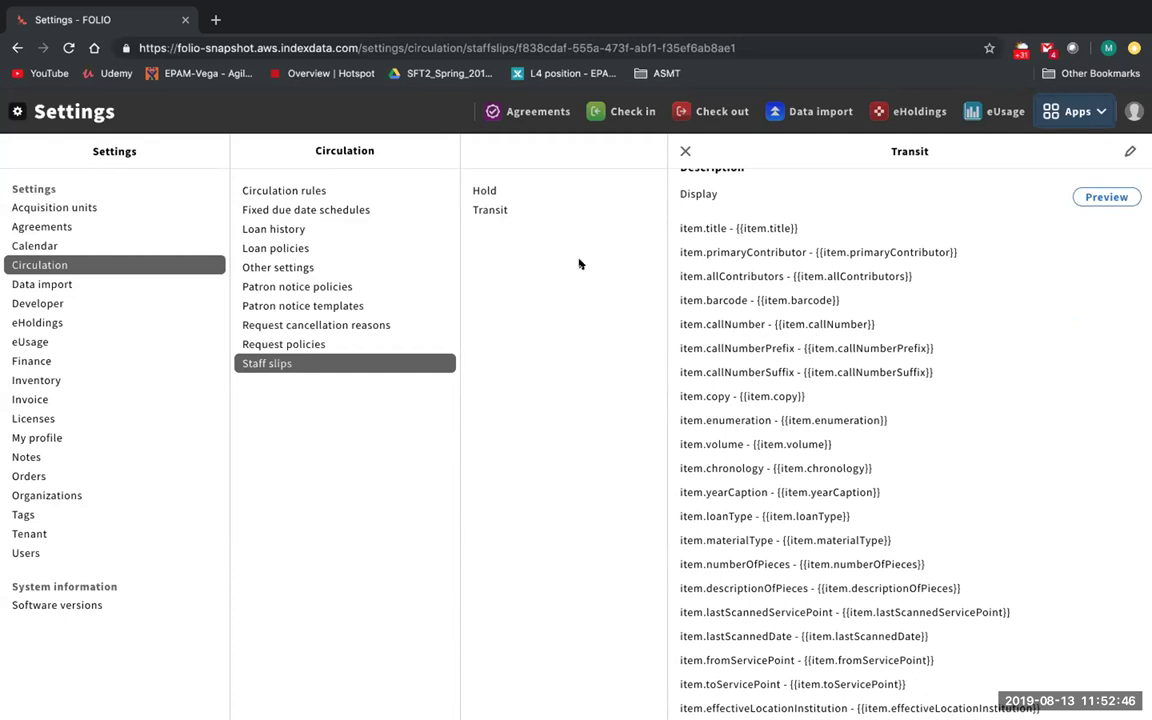
left_click(1075, 111)
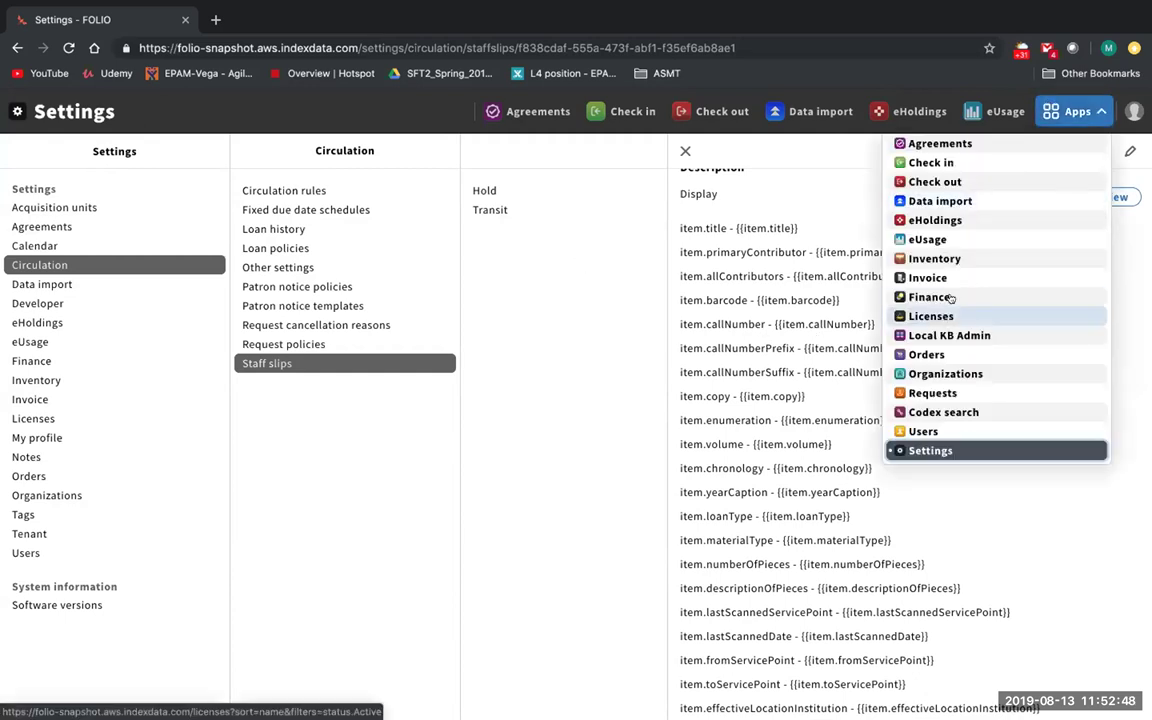
left_click(955, 259)
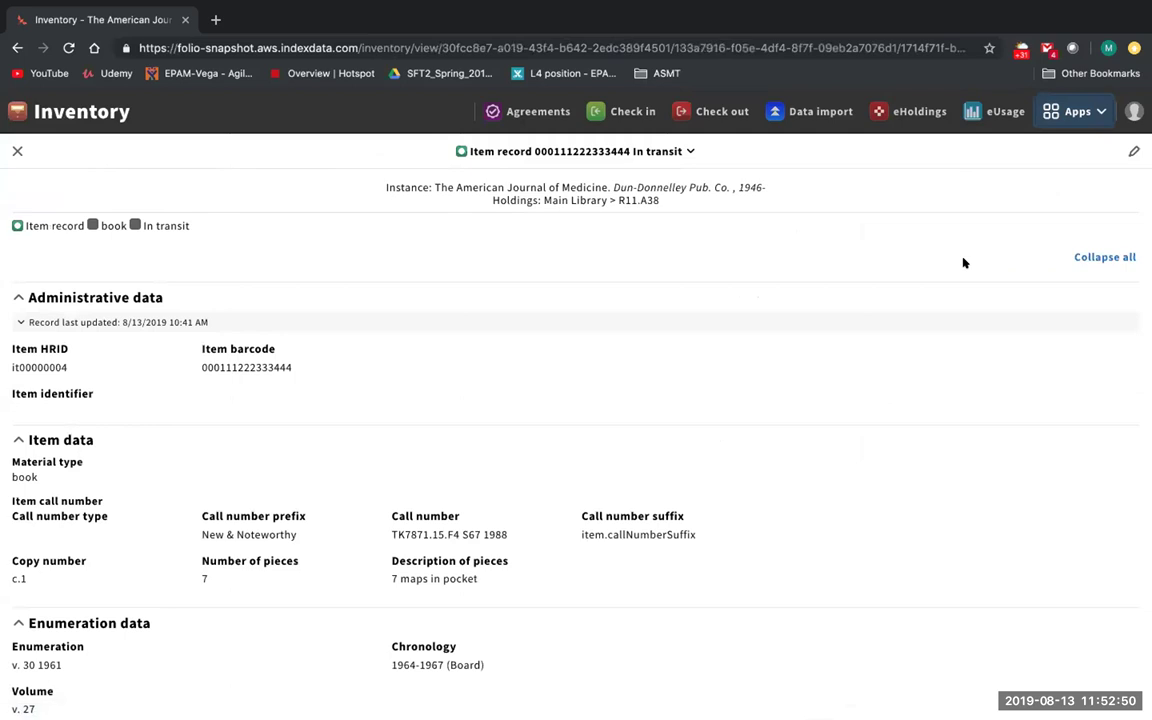
scroll(828, 436, "down", 3)
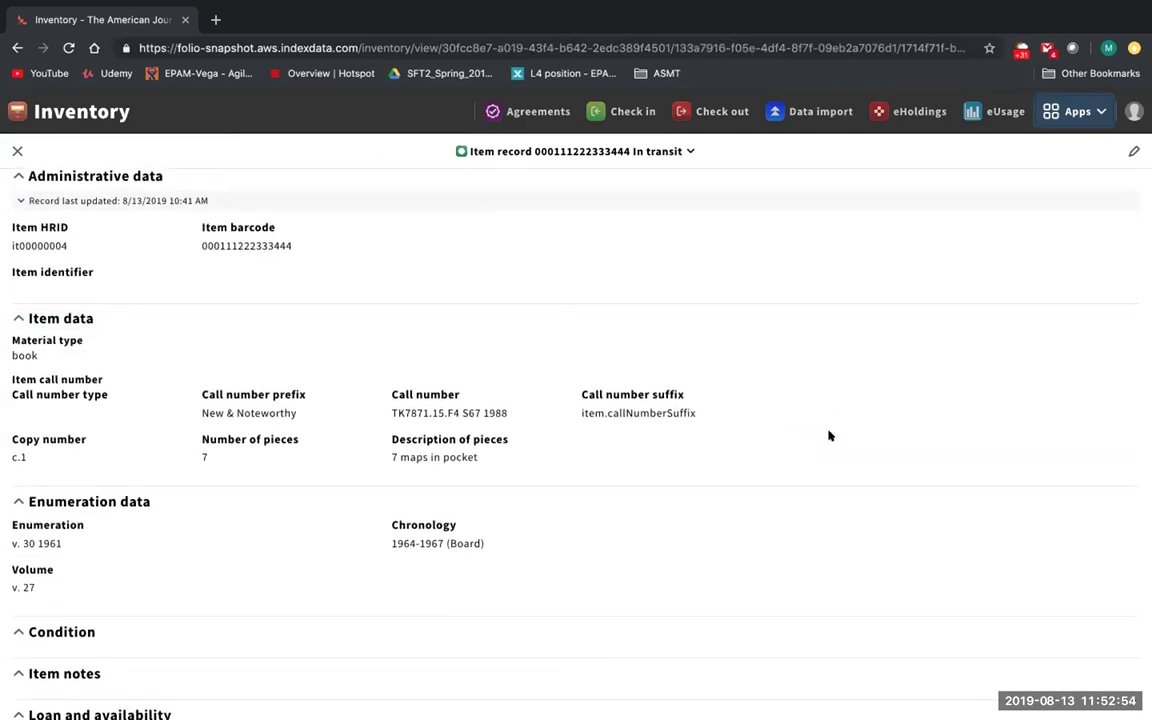
scroll(828, 436, "up", 1)
scroll(828, 436, "down", 6)
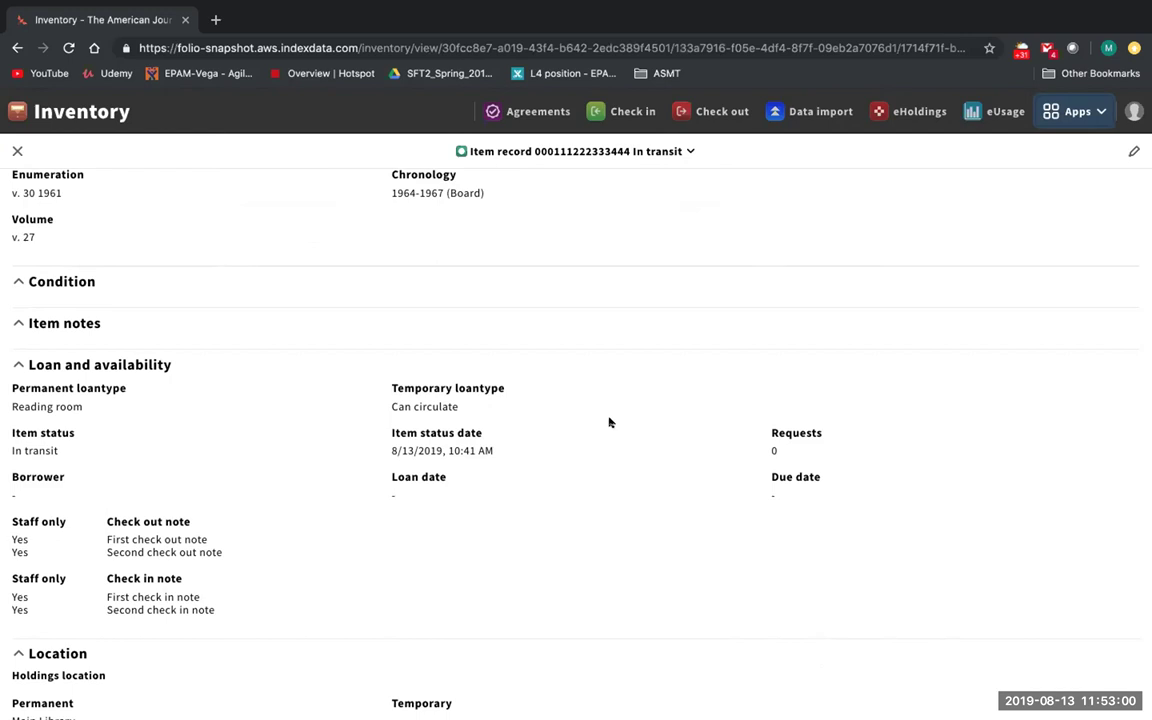
left_click(622, 111)
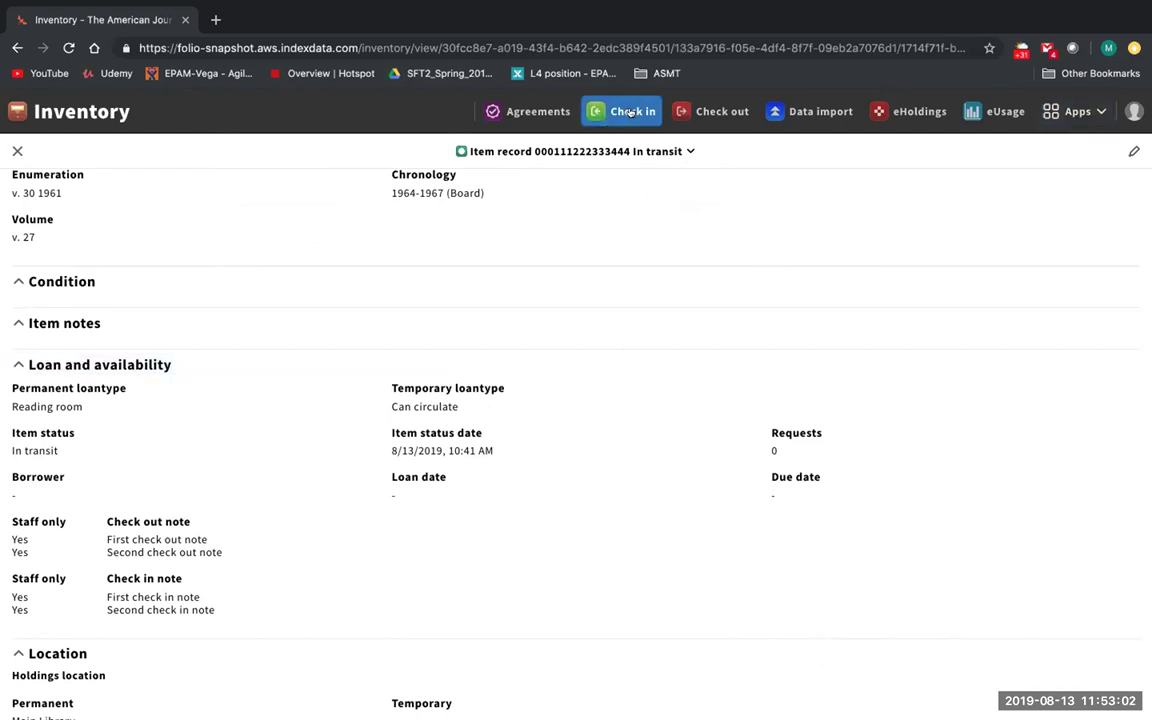
right_click(334, 210)
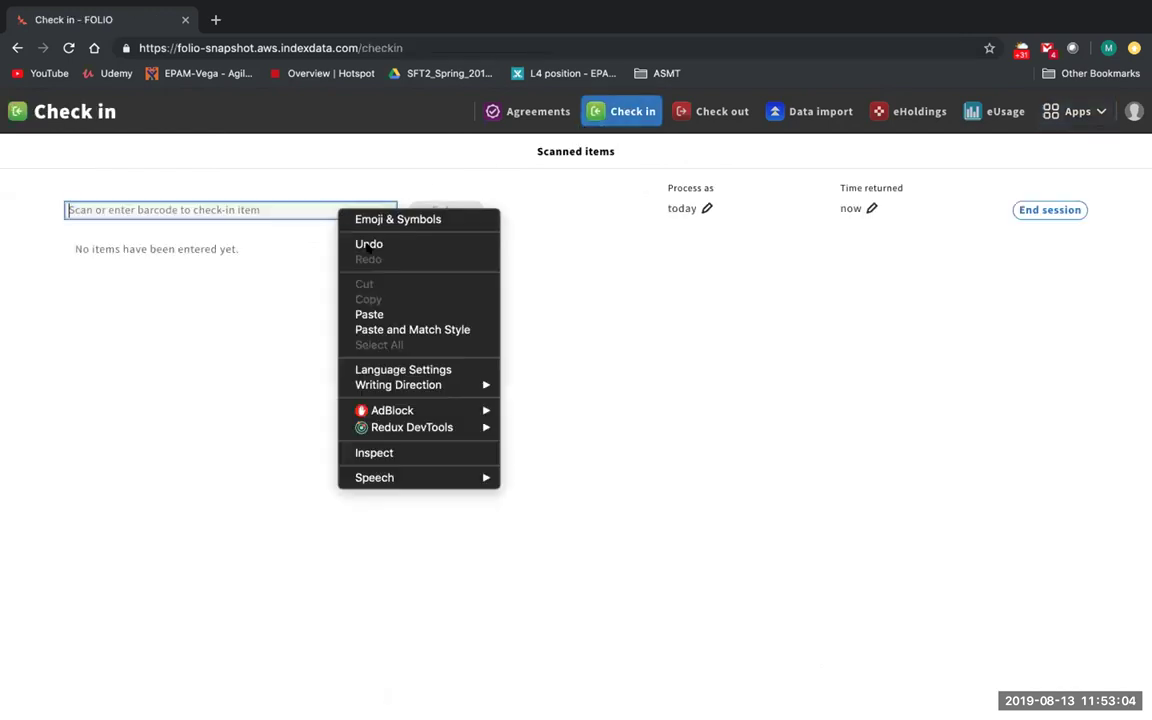
left_click(360, 311)
left_click(458, 212)
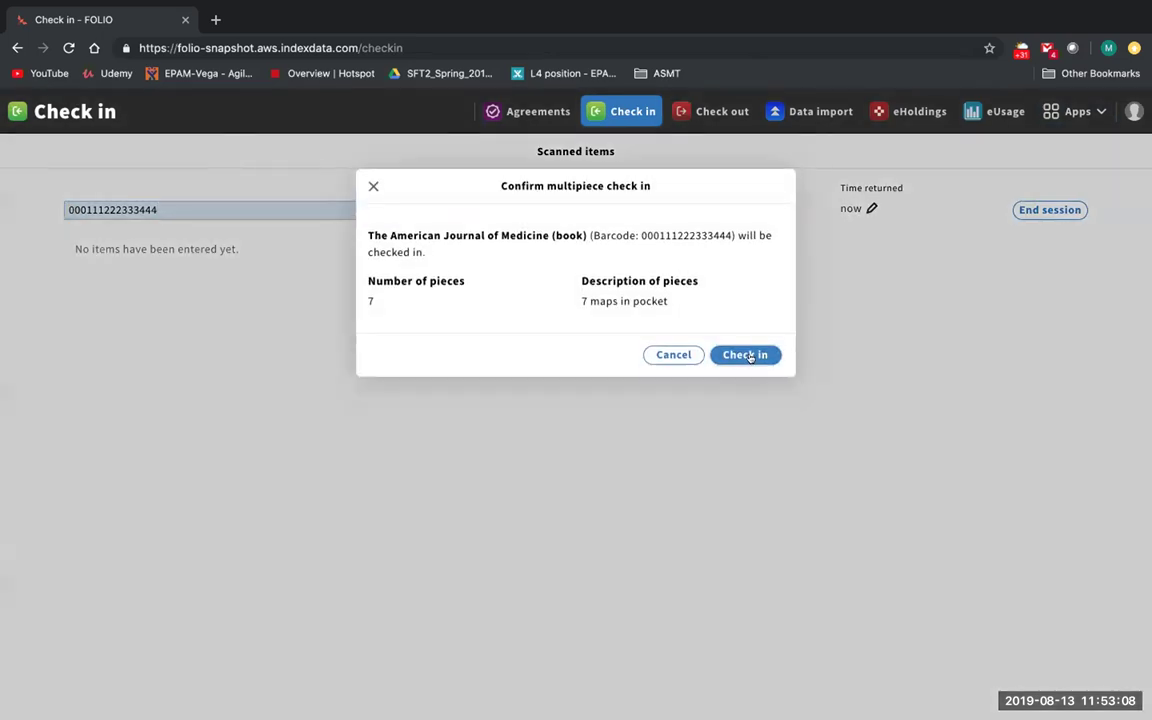
left_click(745, 358)
scroll(540, 300, "down", 2)
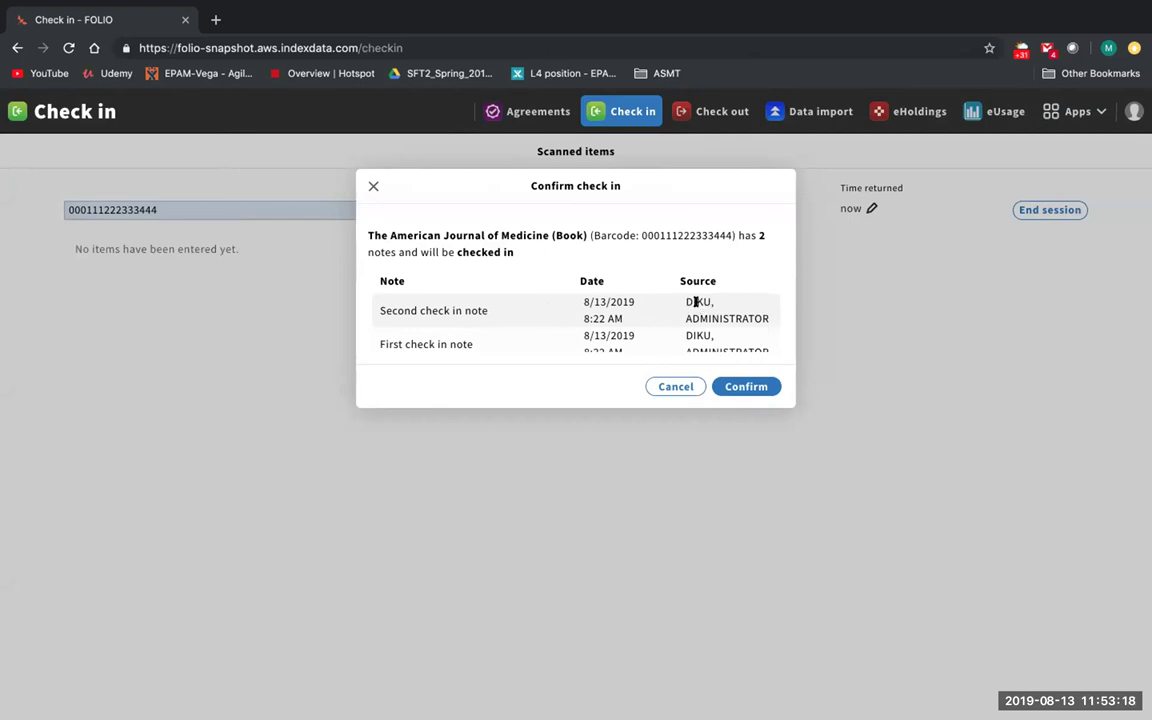
left_click(731, 382)
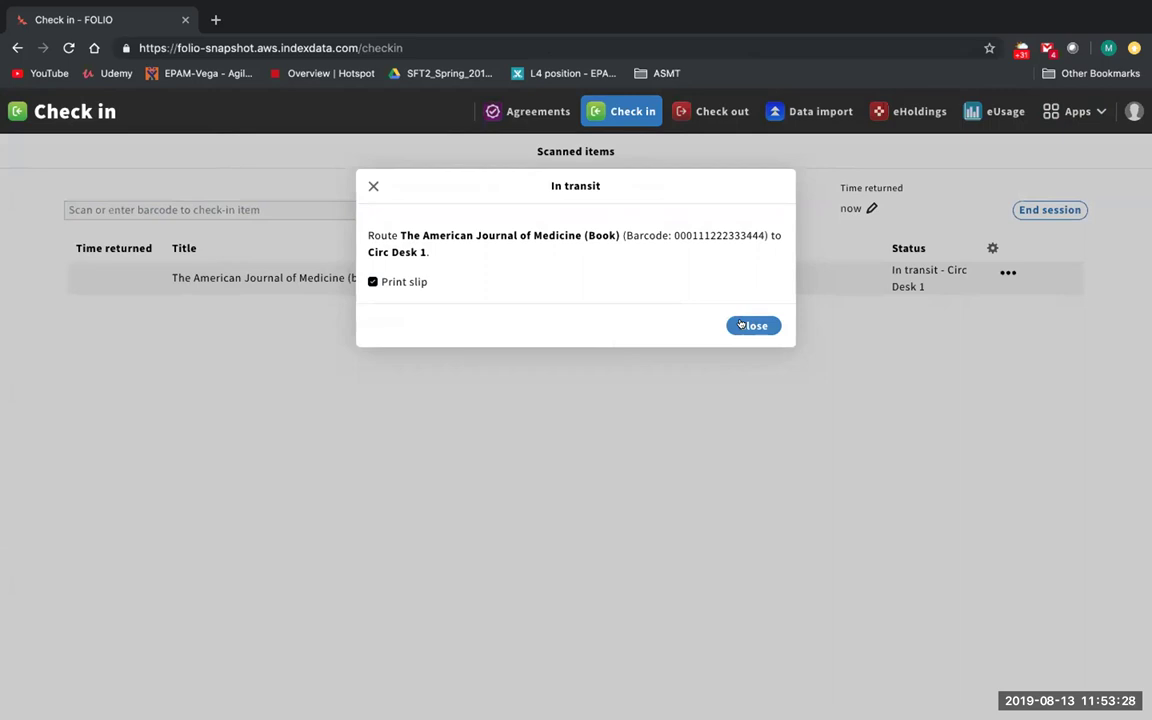
Step: Dismiss the In transit notice for Circ Desk 1 and cancel printing the transit slip
left_click(741, 325)
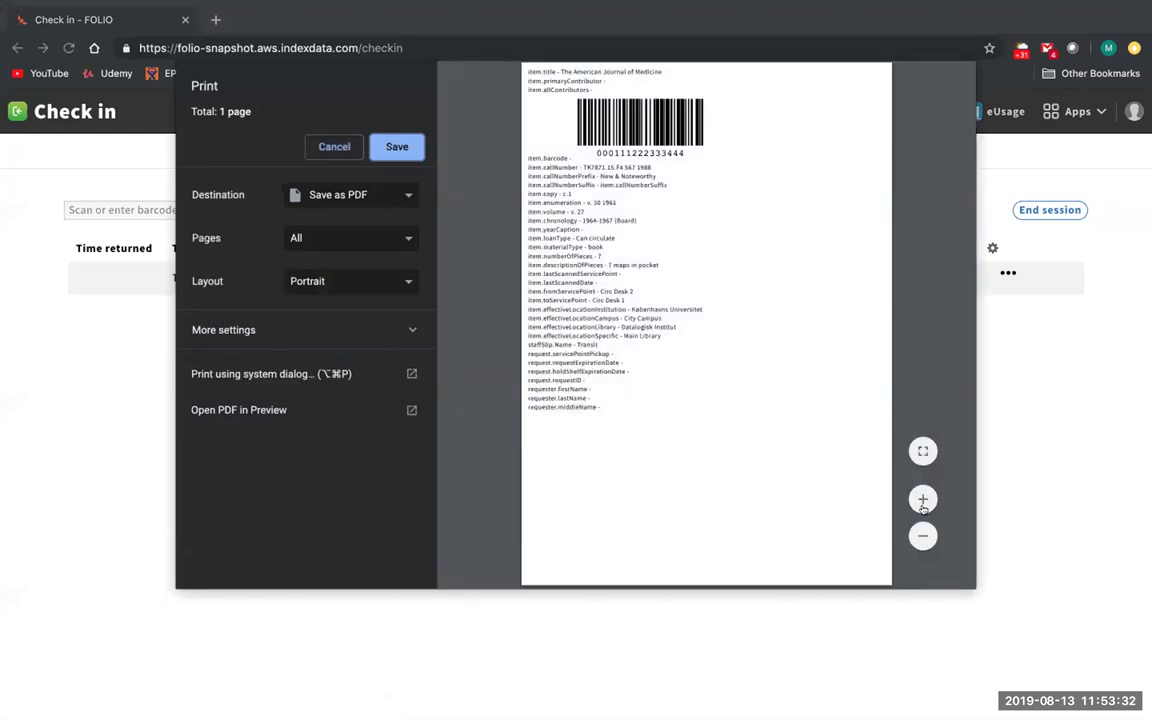
left_click(922, 500)
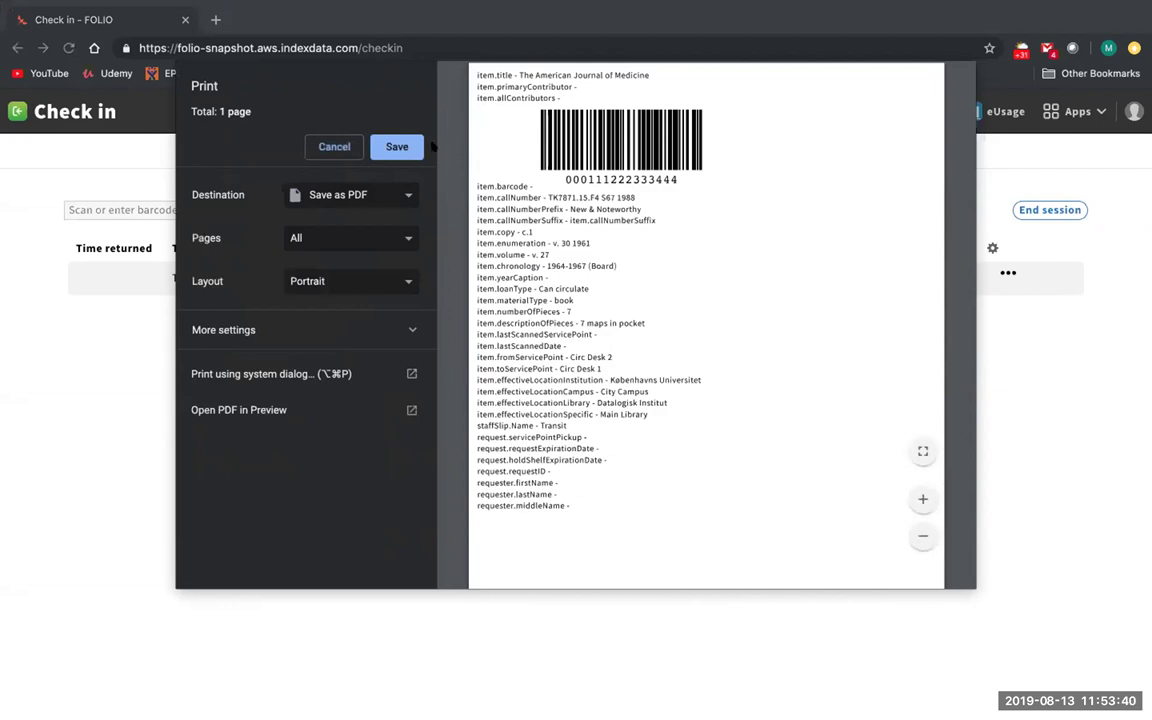
left_click(333, 147)
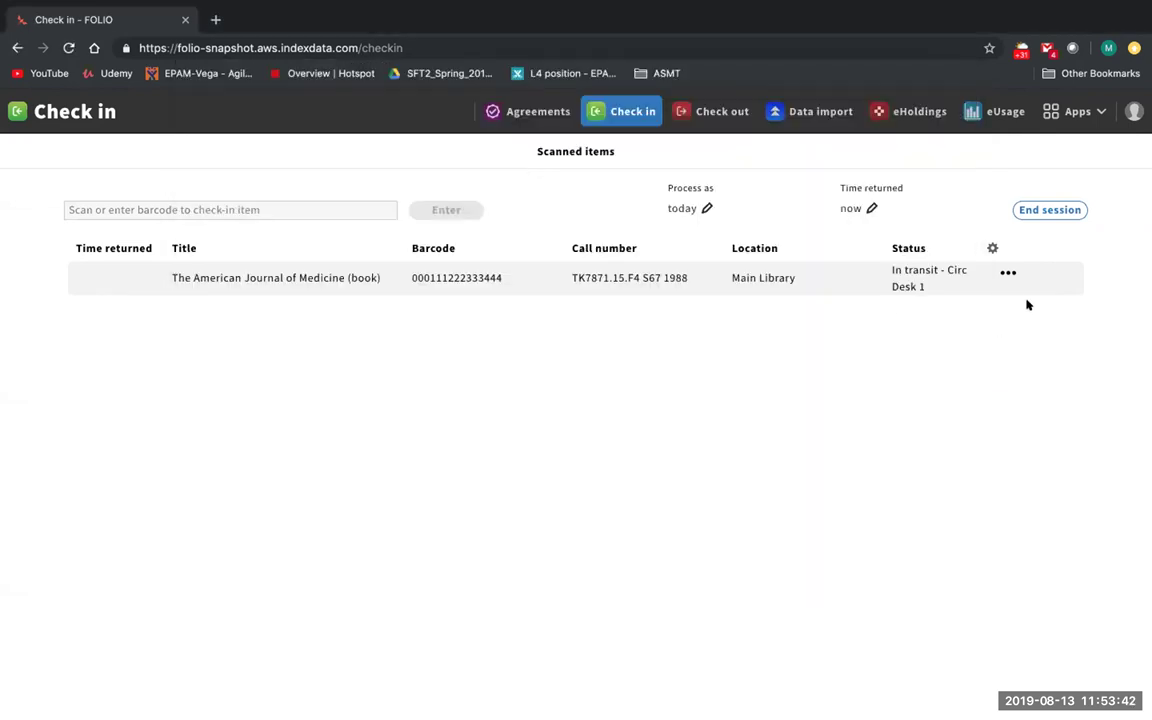
Step: Review the item's check-in notes and transit slip from its actions menu, then end the session
left_click(1010, 275)
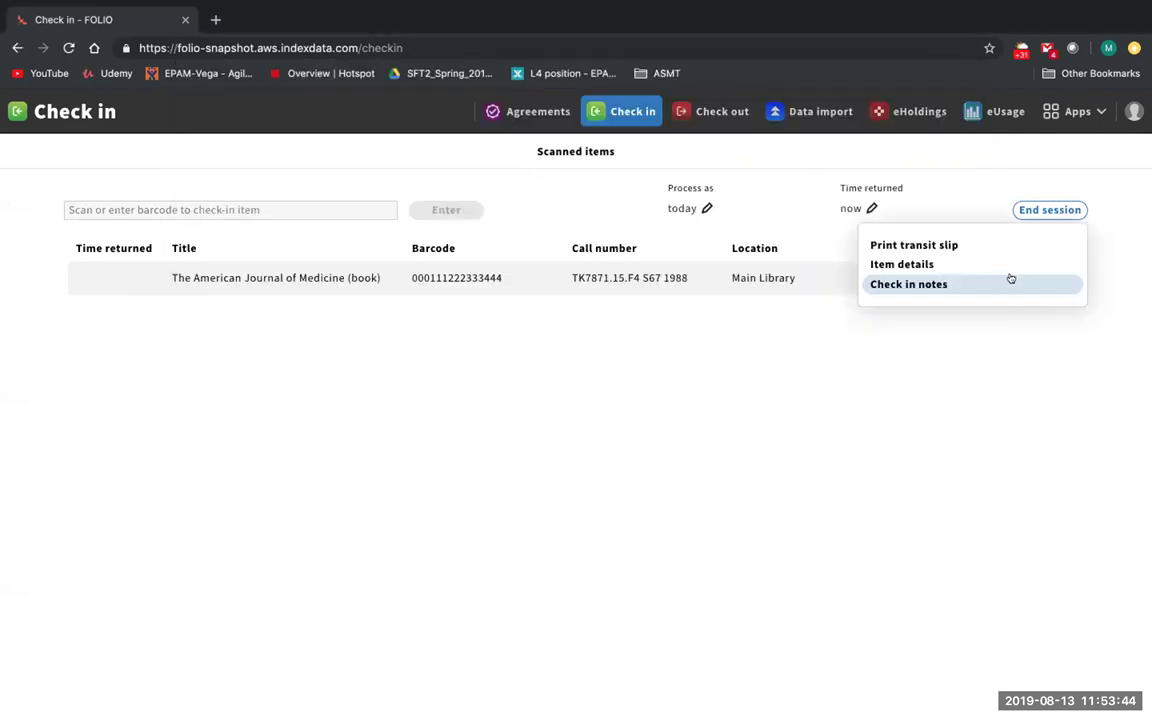
left_click(925, 285)
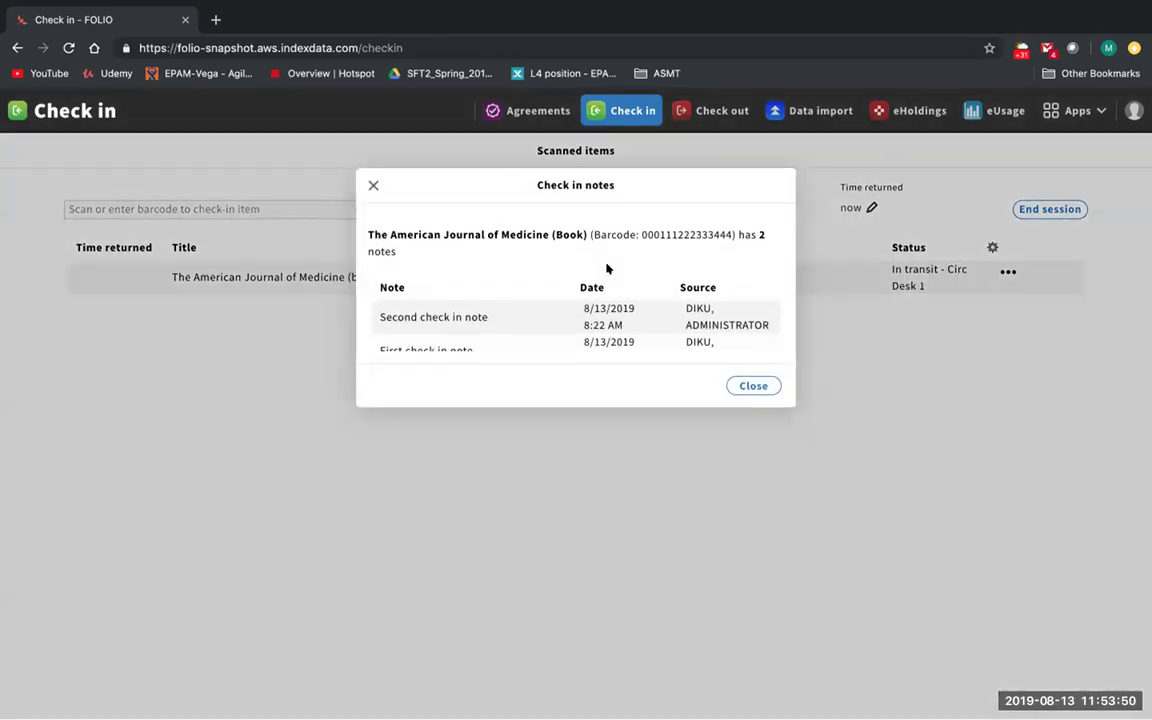
left_click(753, 386)
left_click(1008, 273)
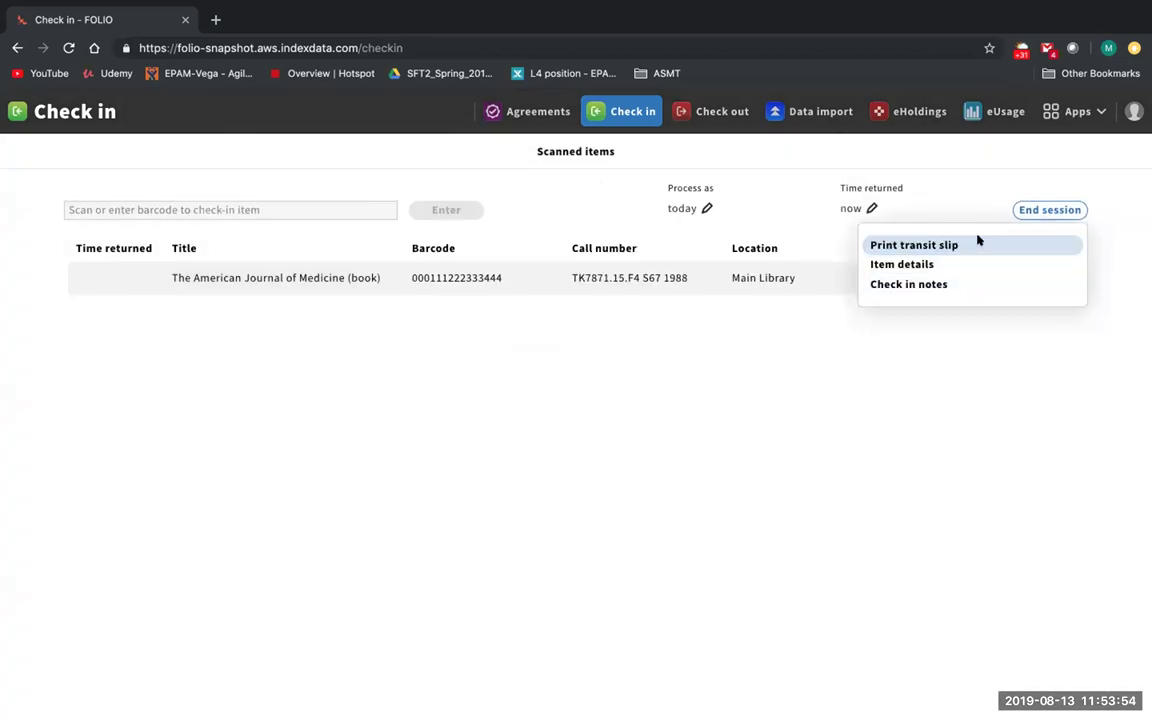
left_click(976, 242)
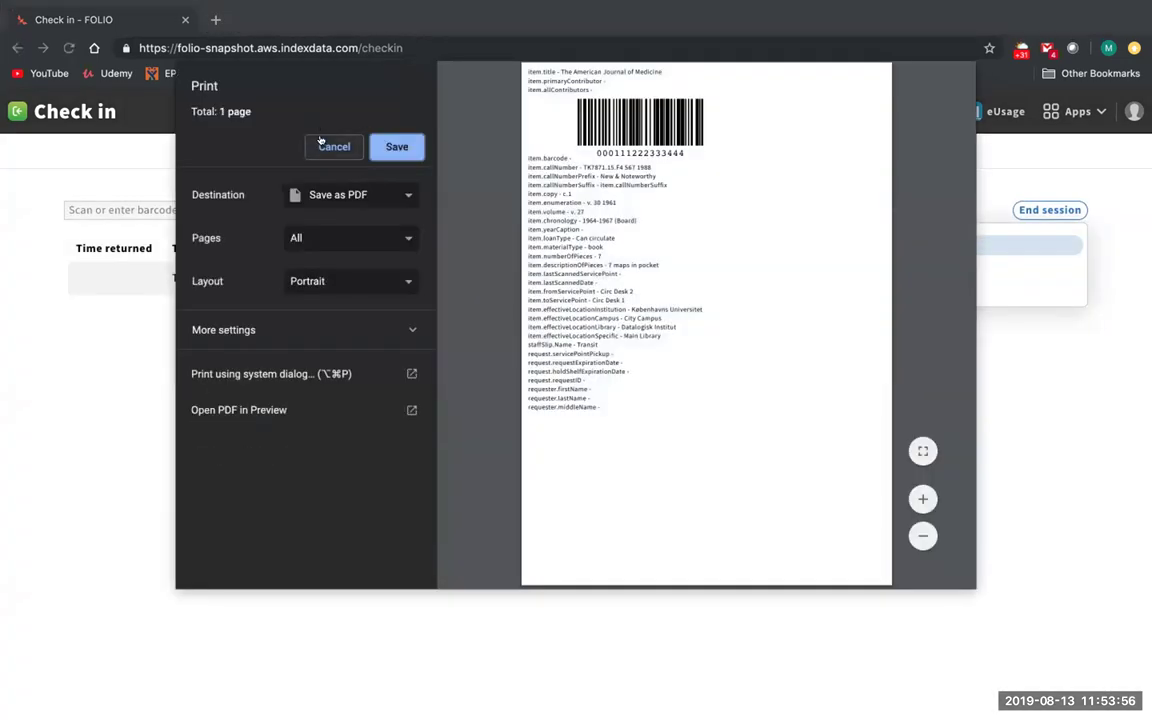
left_click(330, 146)
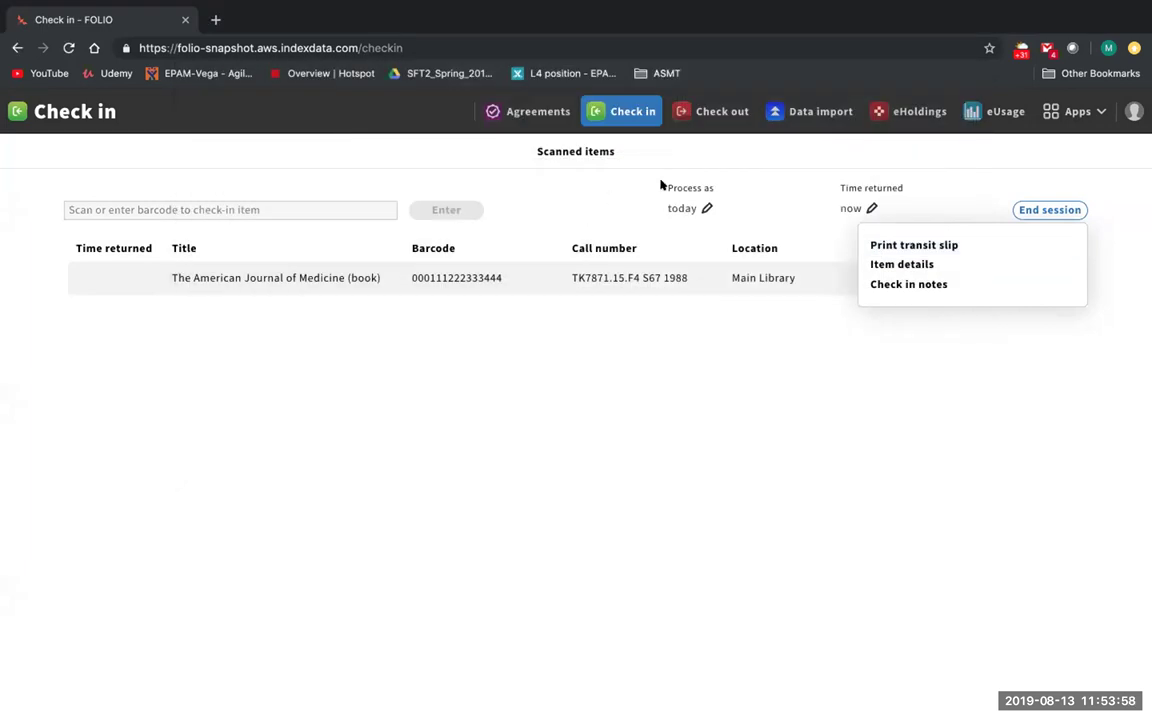
left_click(1022, 209)
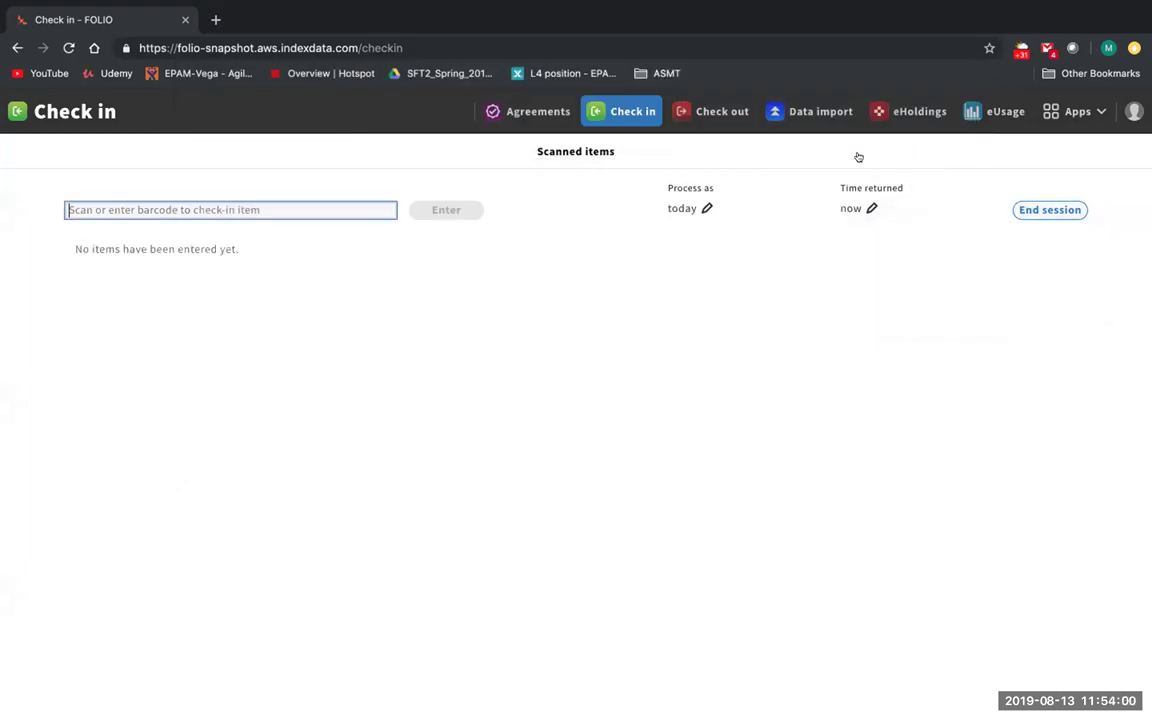
Step: On the Check out page, pick an active undergraduate patron through Patron look-up
left_click(705, 106)
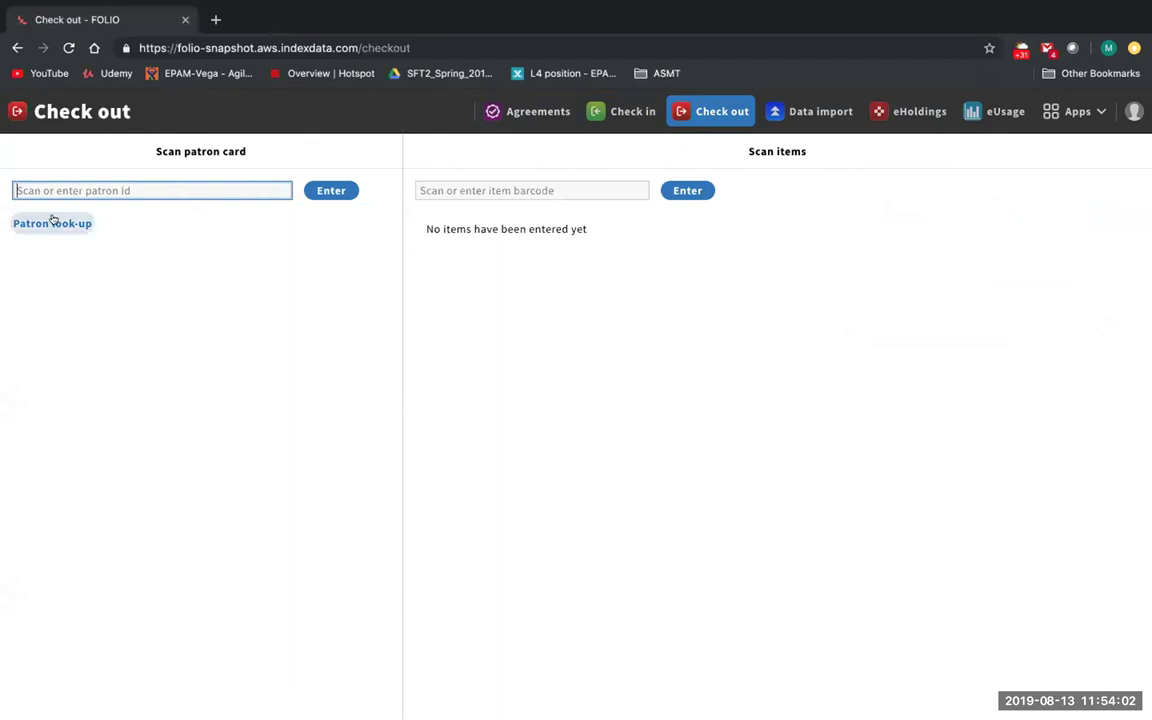
left_click(52, 223)
left_click(240, 380)
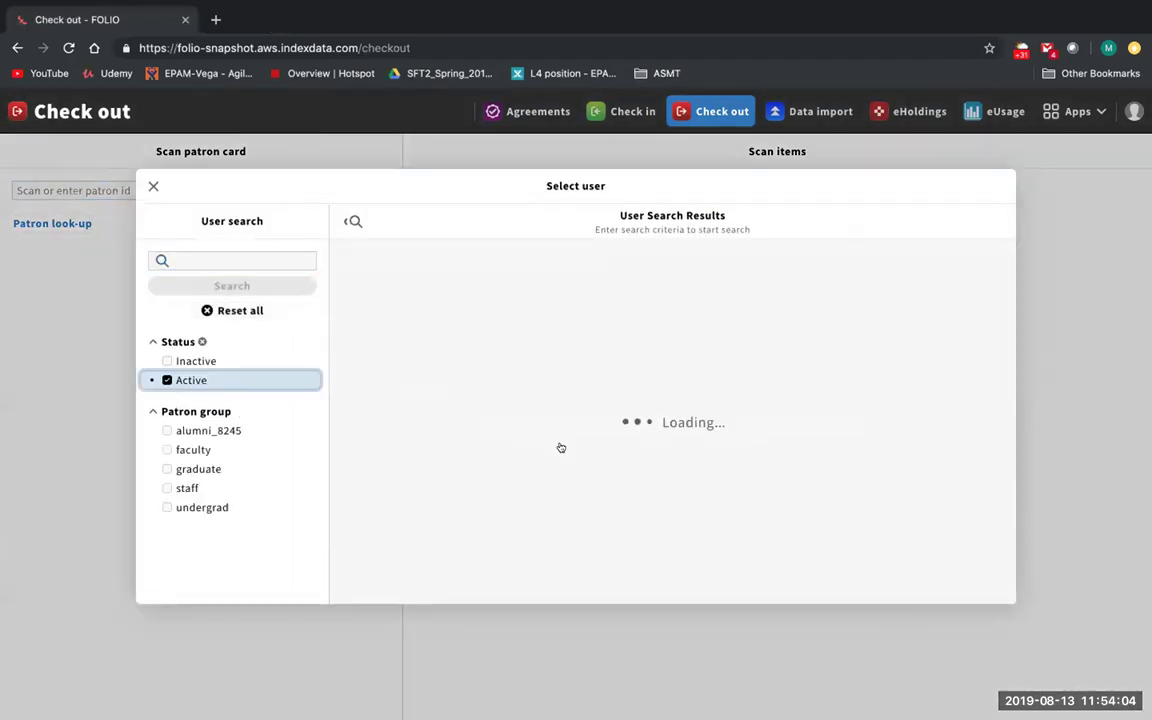
scroll(561, 447, "down", 3)
left_click(424, 530)
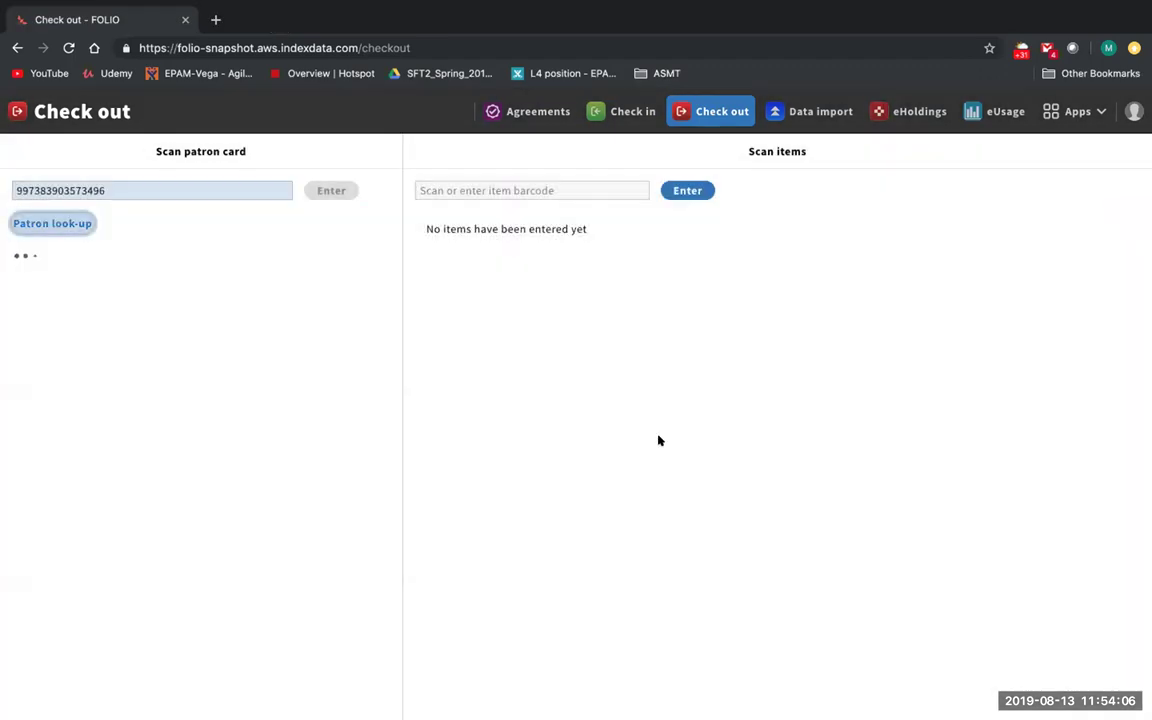
Step: Check out The American Journal of Medicine to them, confirming the item notes and all pieces
right_click(506, 189)
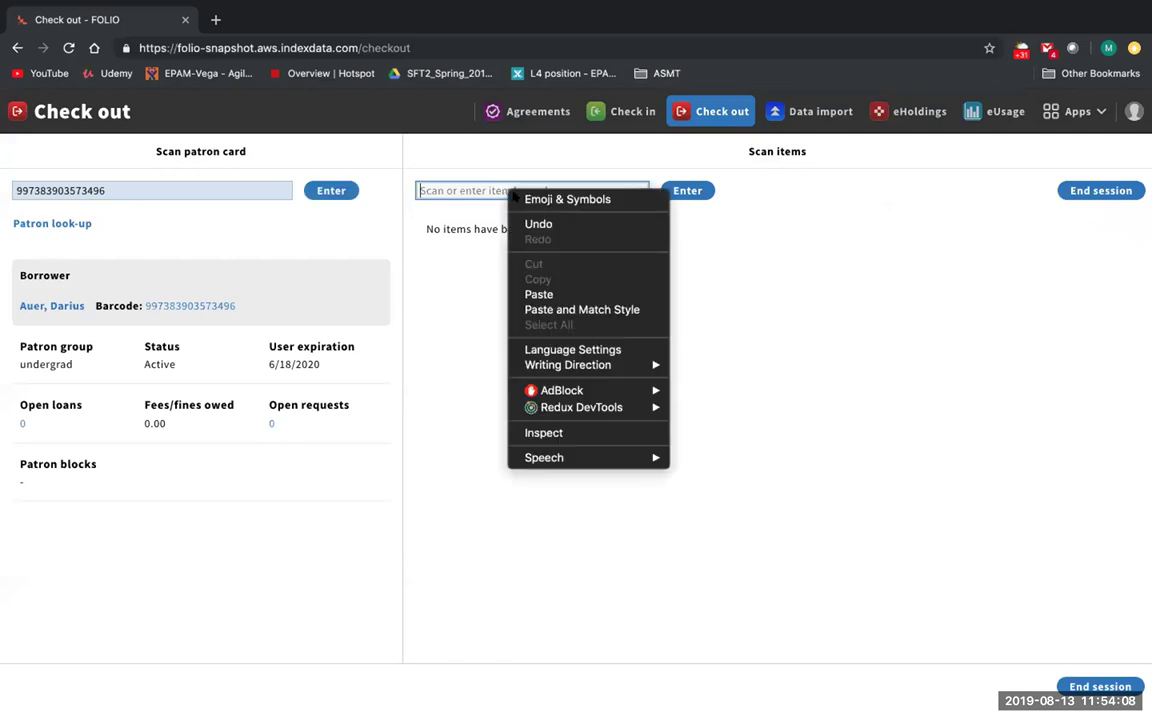
left_click(538, 294)
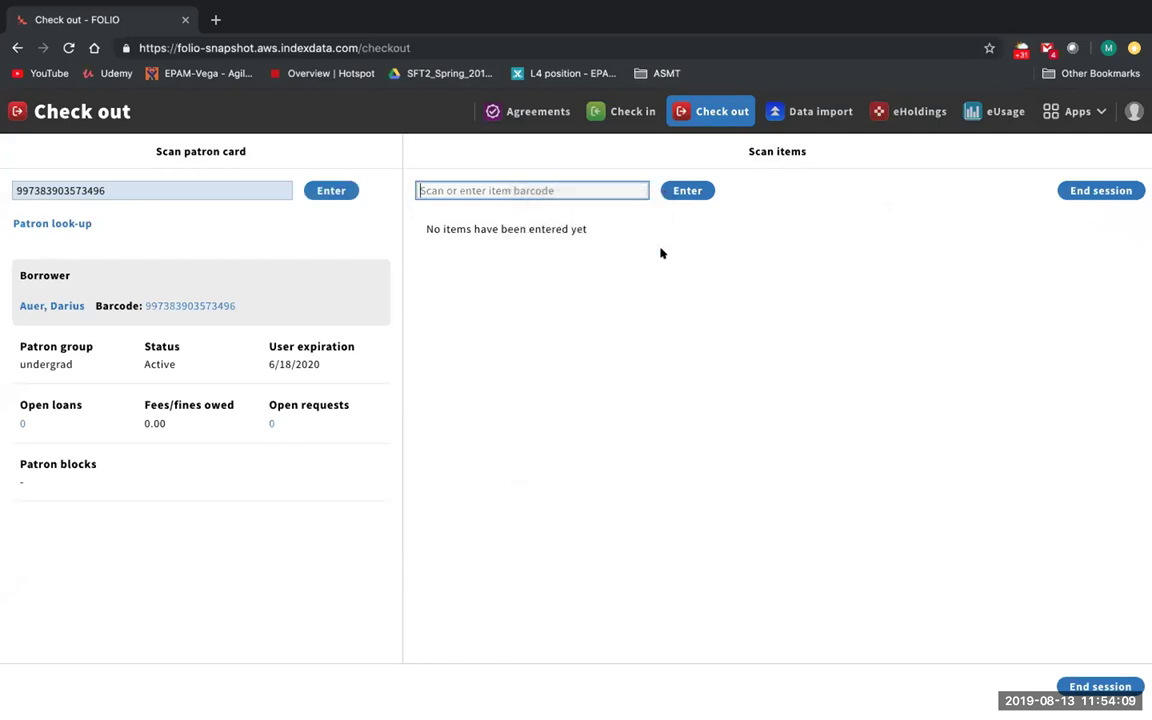
left_click(687, 190)
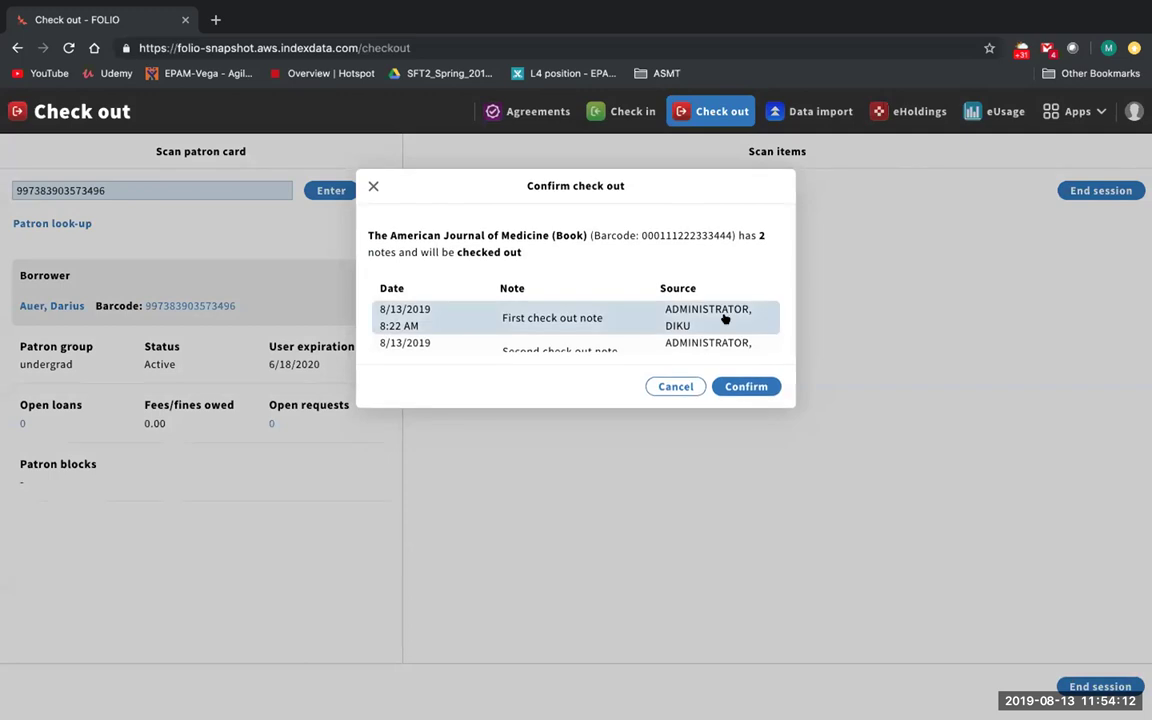
scroll(725, 318, "down", 1)
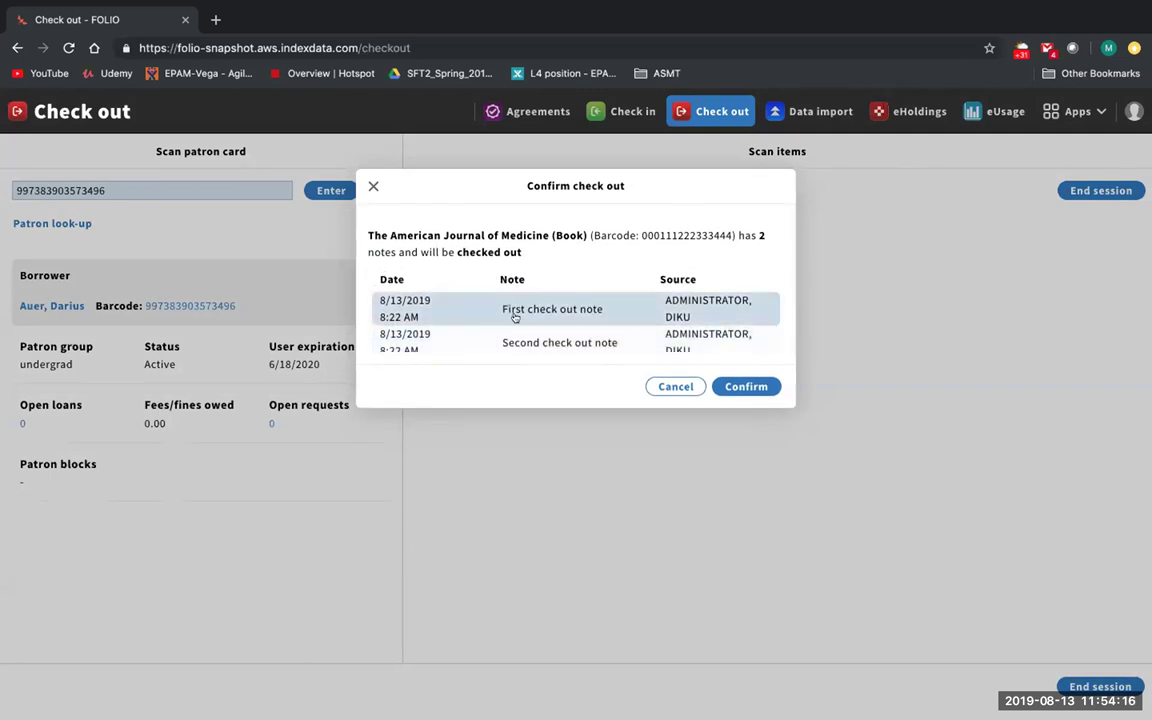
left_click(734, 384)
left_click(734, 354)
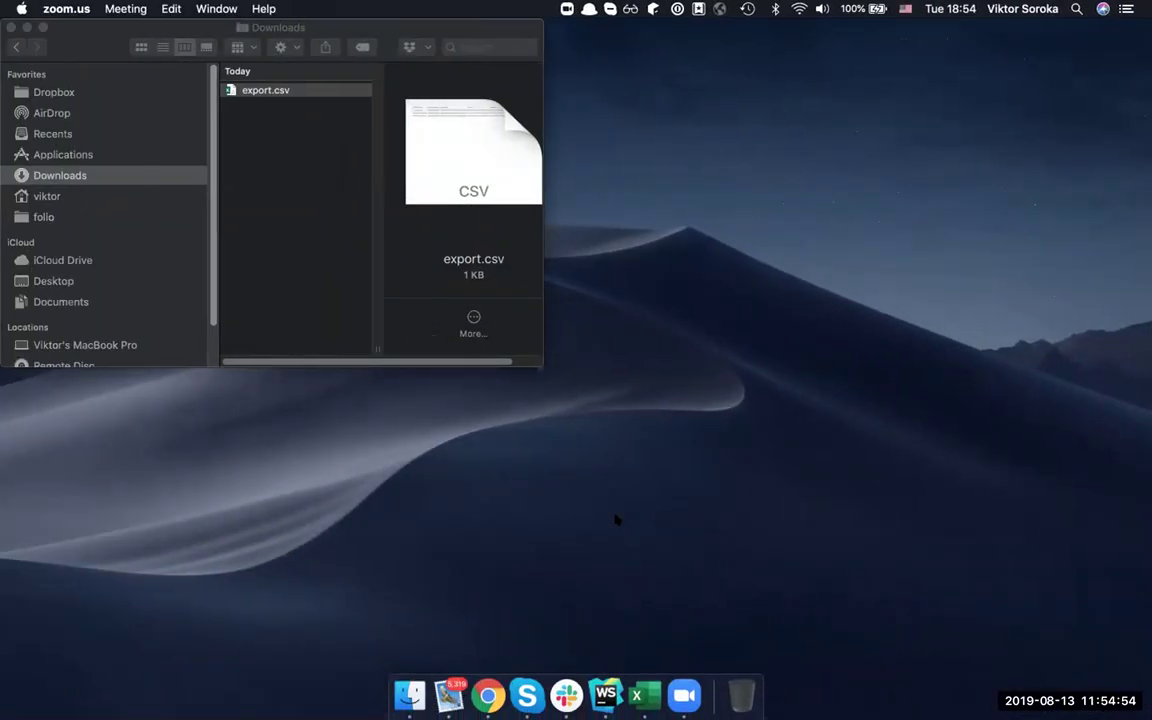
Step: Switch from the Finder space back to the full-screen Chrome FOLIO Settings
key("ctrl+Right")
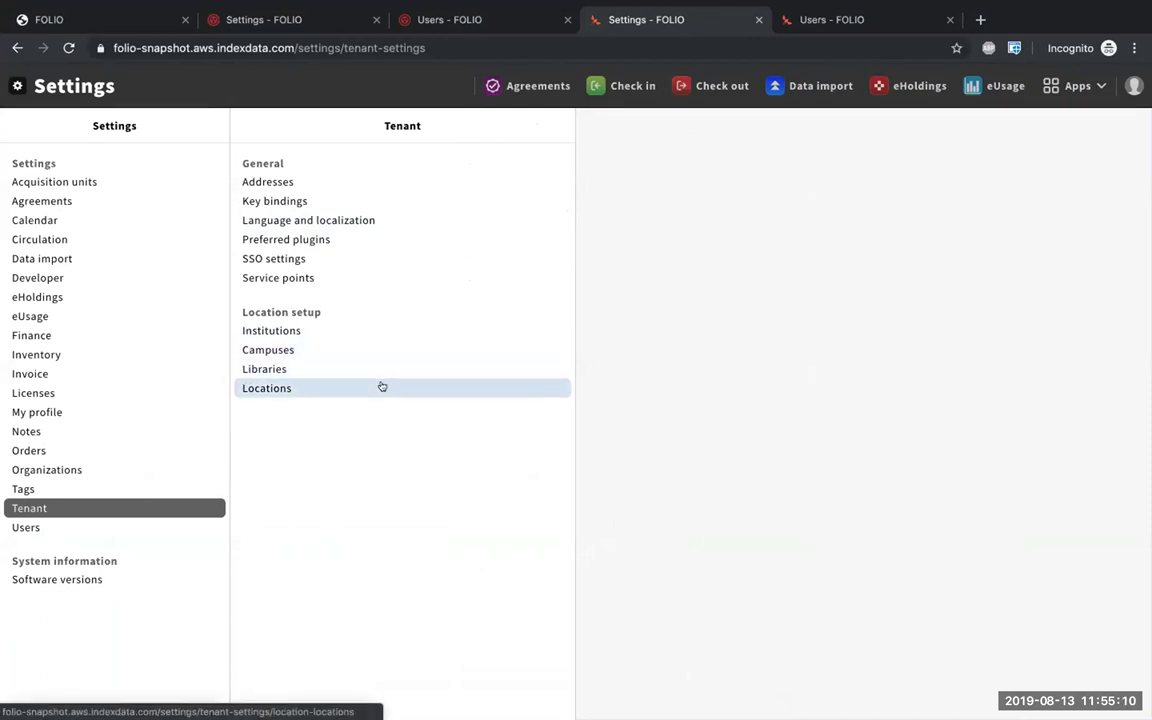
Step: In Locations, select Institution KU, Campus CC and Library DI
left_click(382, 387)
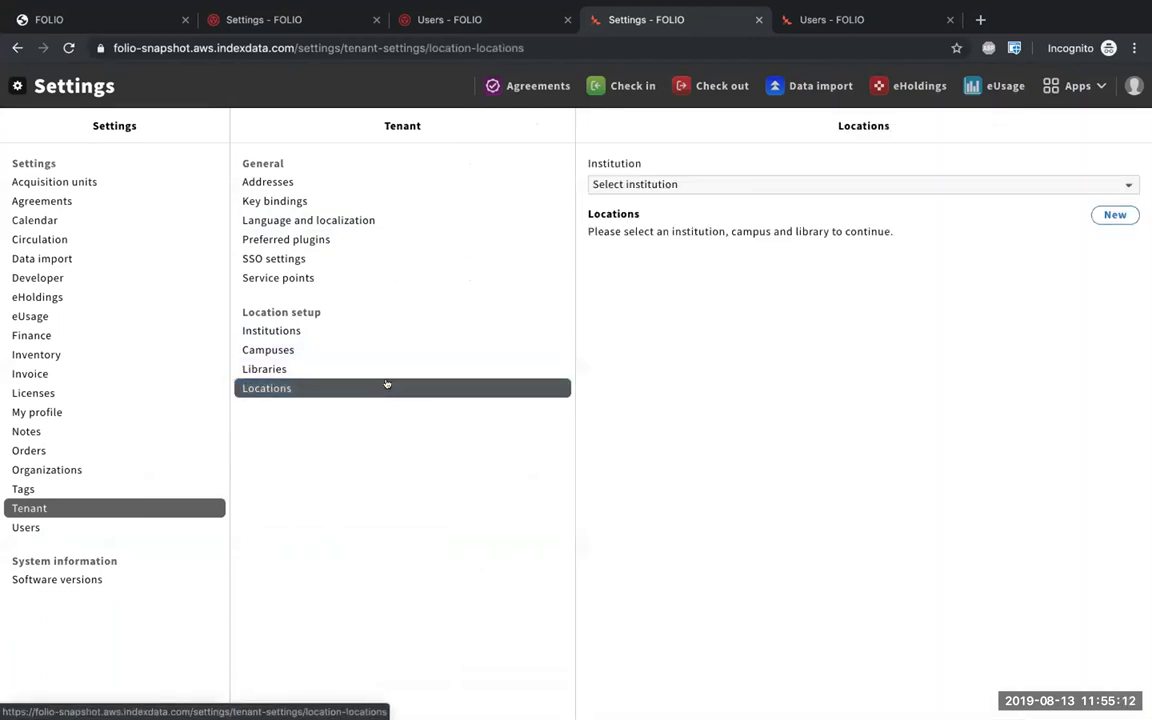
left_click(718, 182)
left_click(725, 198)
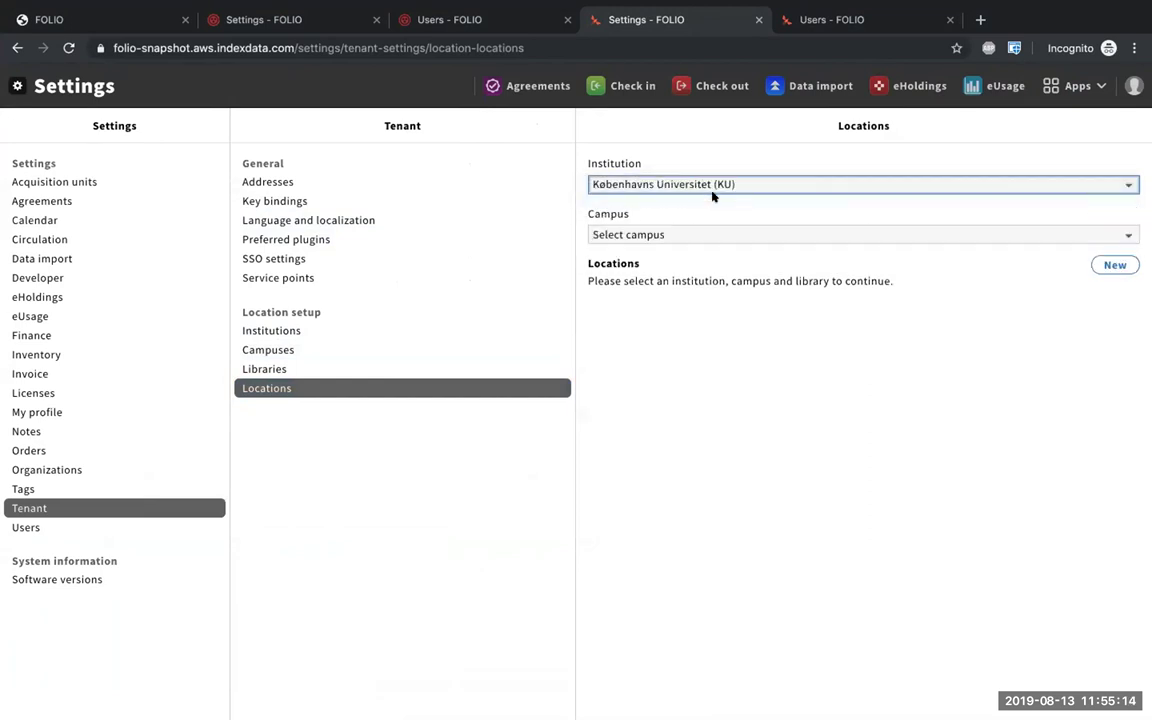
left_click(698, 234)
left_click(694, 249)
left_click(687, 286)
left_click(687, 299)
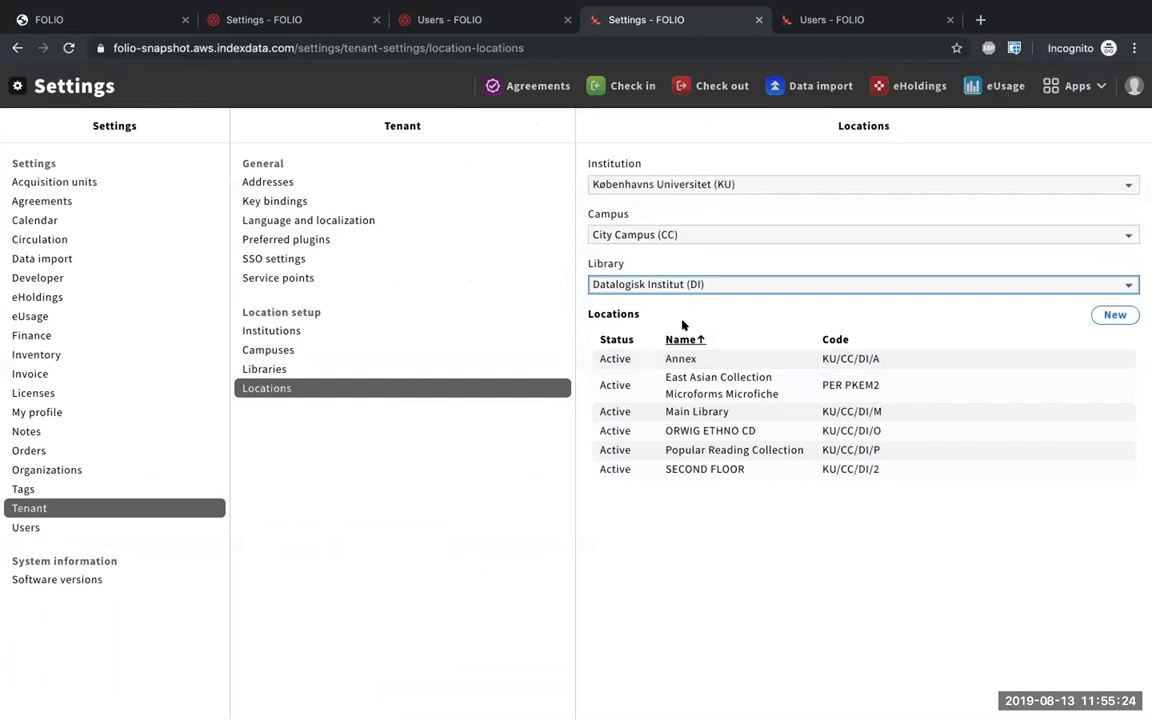
Step: Sort the locations by code then status, and view the Annex details on the other server
left_click(830, 341)
left_click(616, 340)
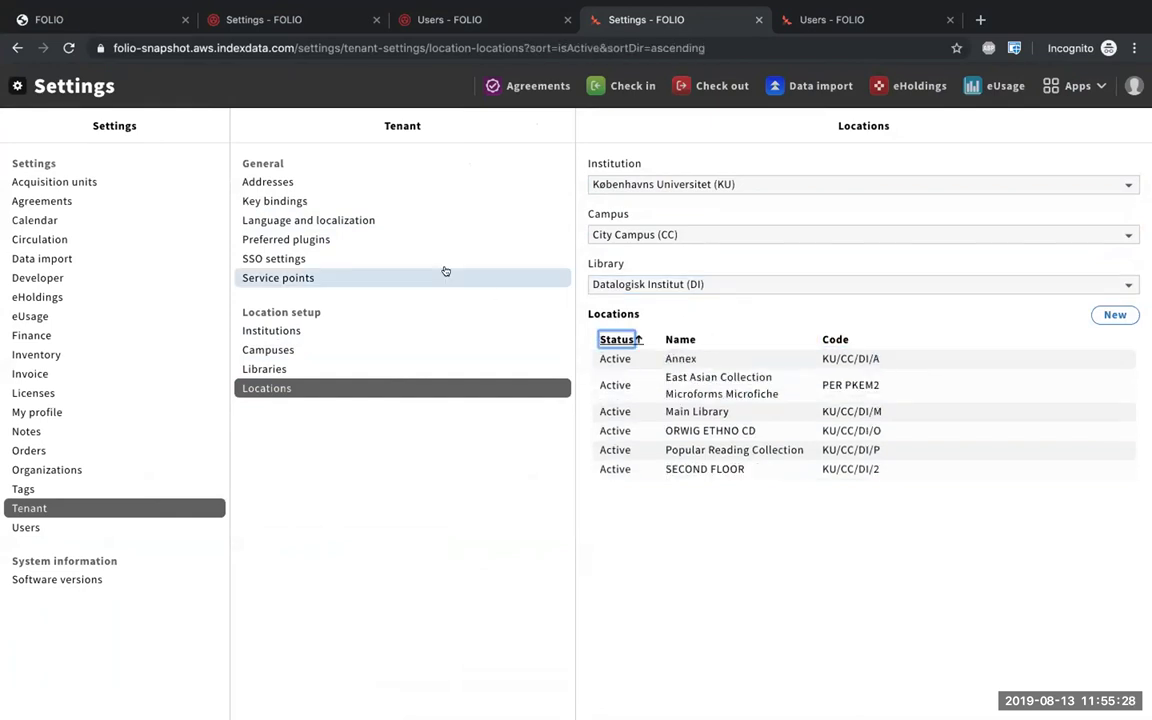
left_click(300, 20)
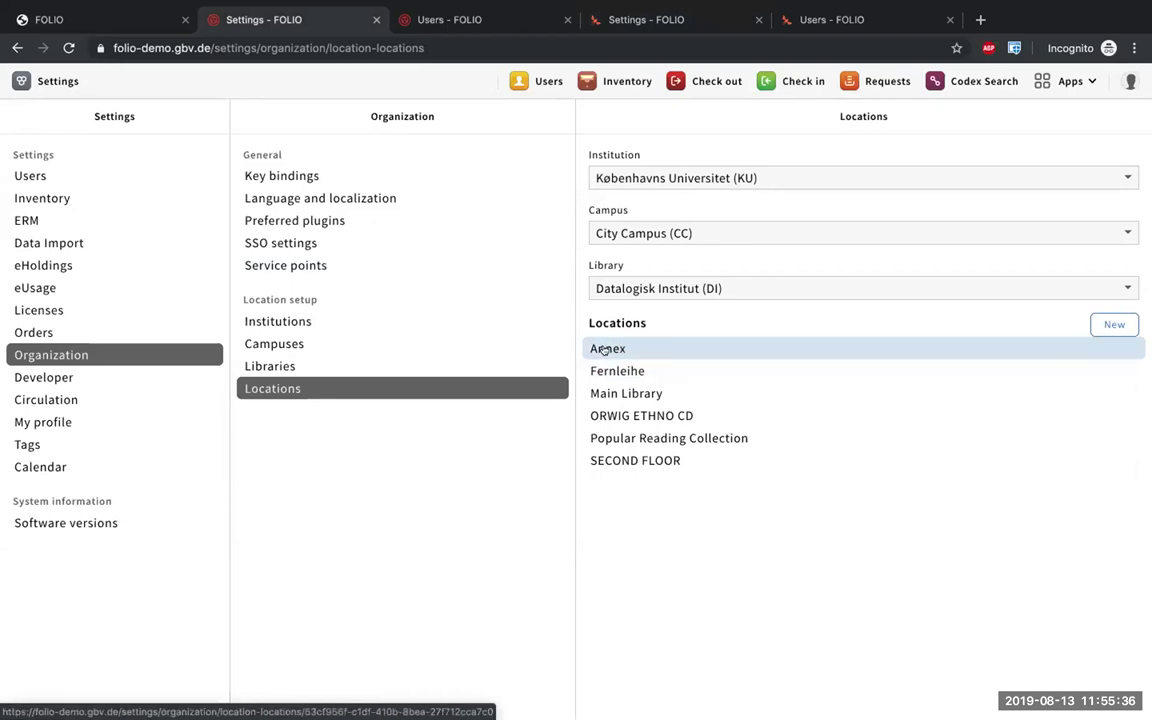
left_click(701, 354)
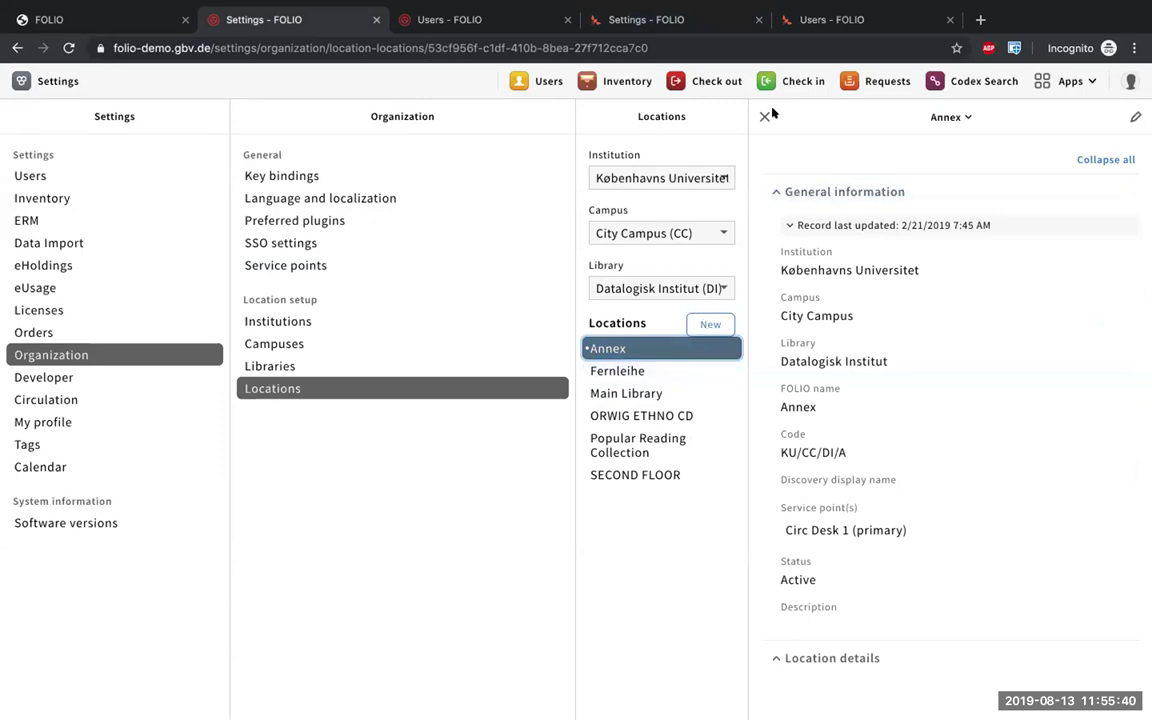
left_click(766, 116)
left_click(827, 19)
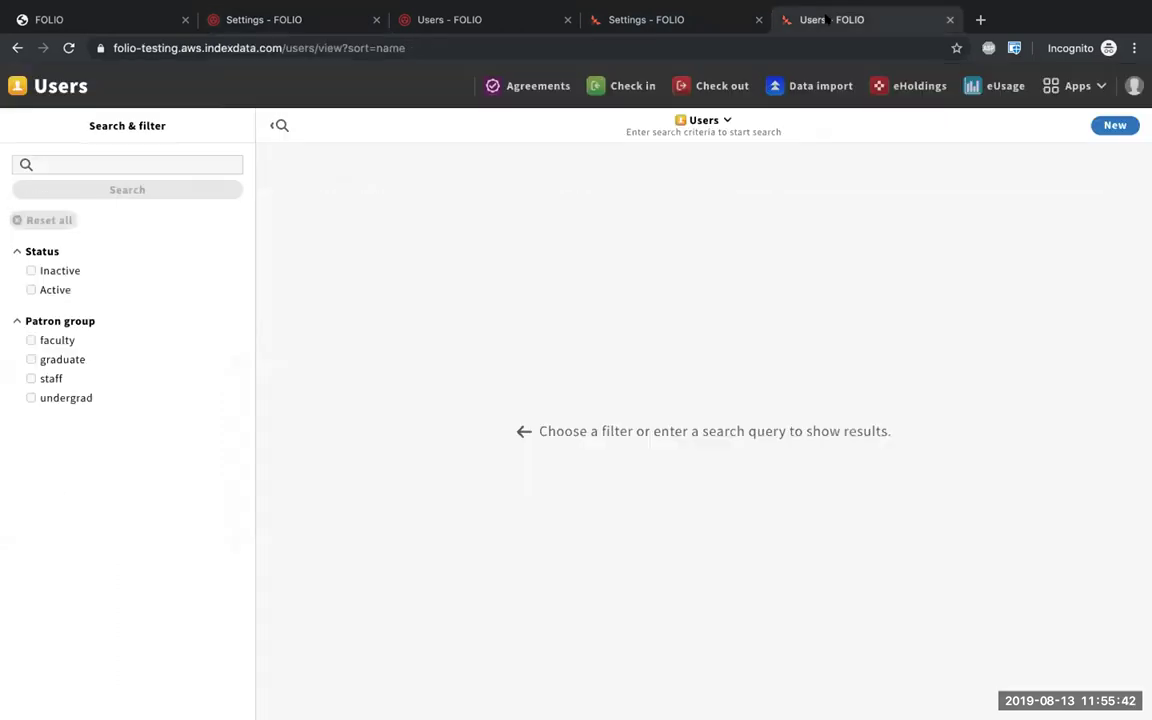
left_click(645, 19)
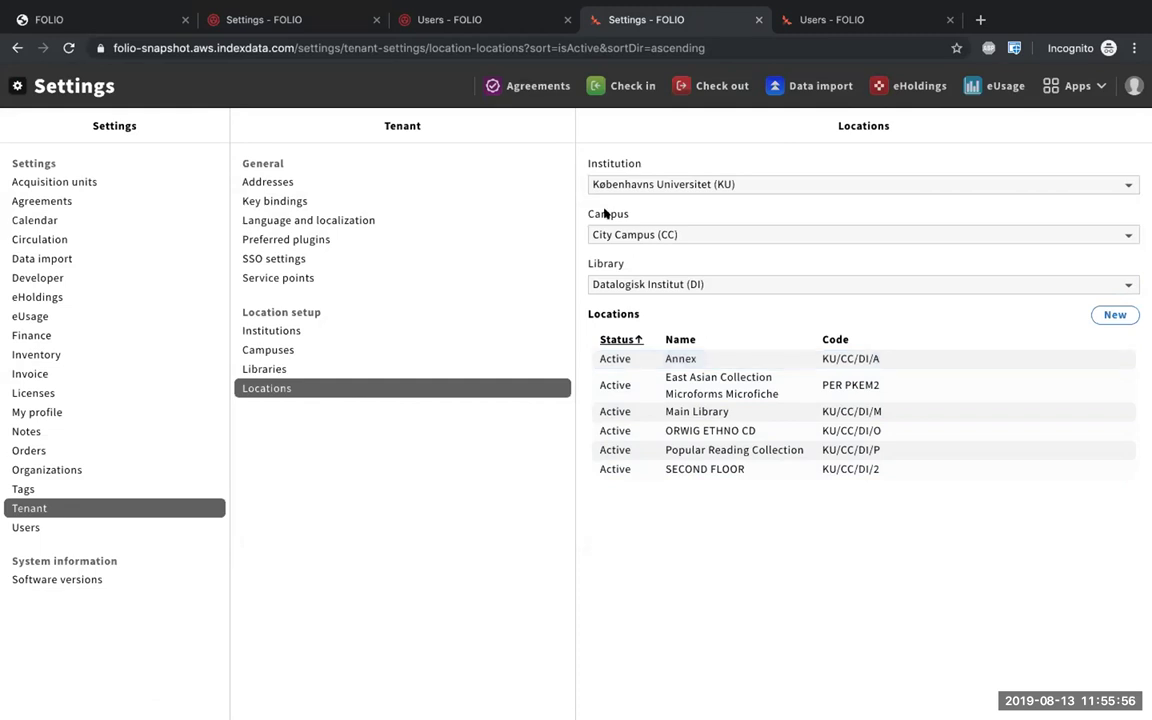
Step: Edit Københavns Universitet, clear its KU code to trigger validation, then cancel the edit
left_click(480, 331)
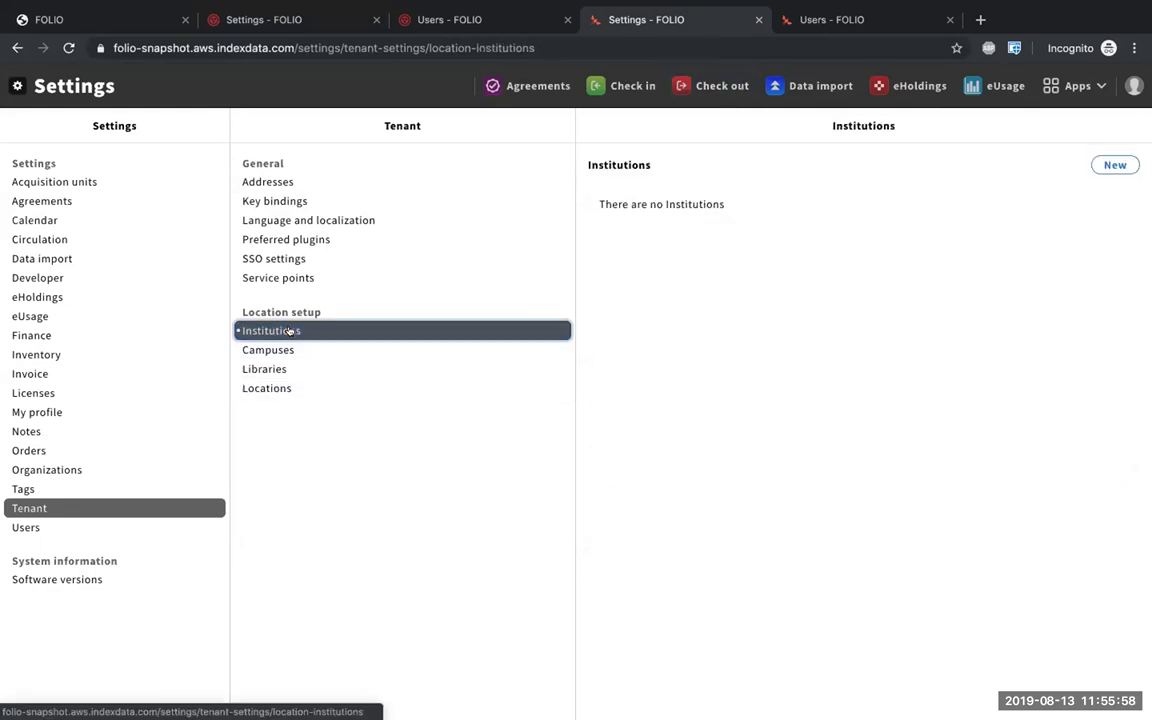
left_click(1045, 228)
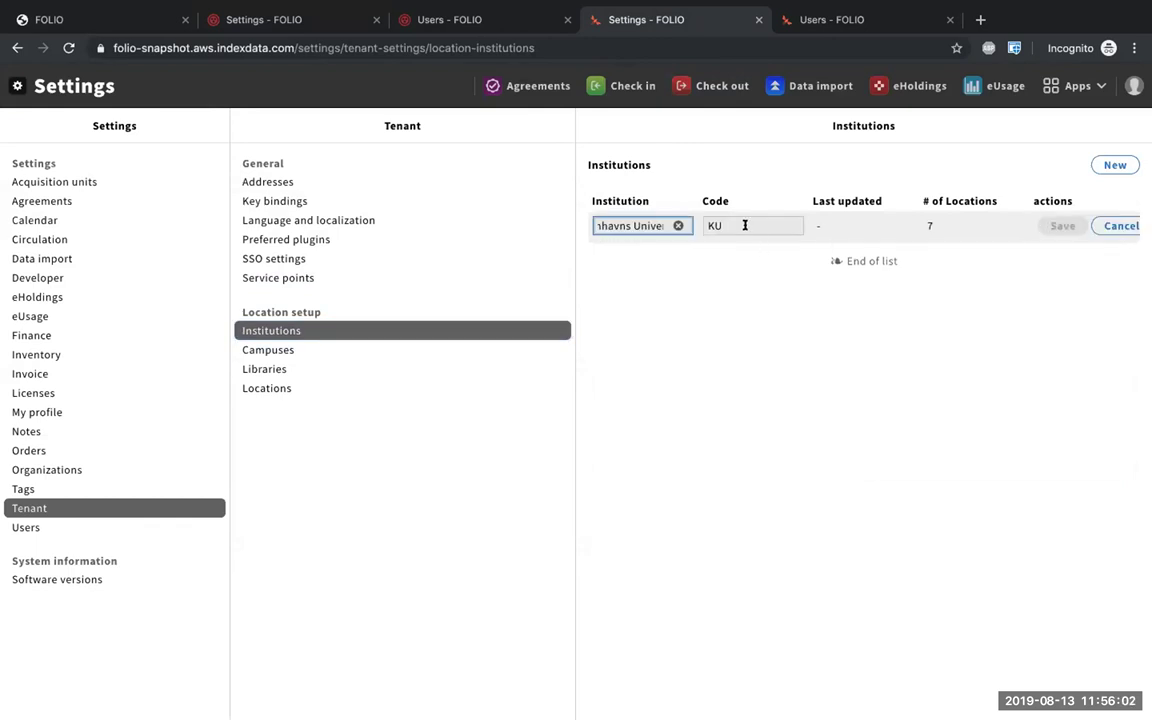
key("Tab")
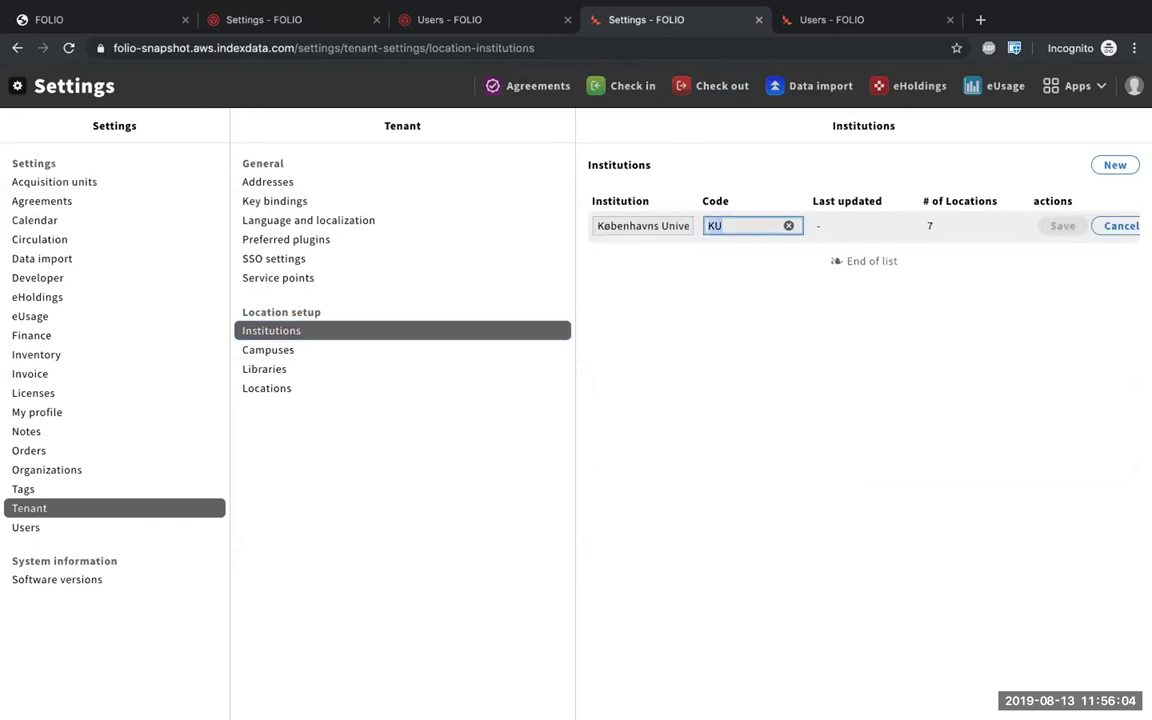
key("BackSpace")
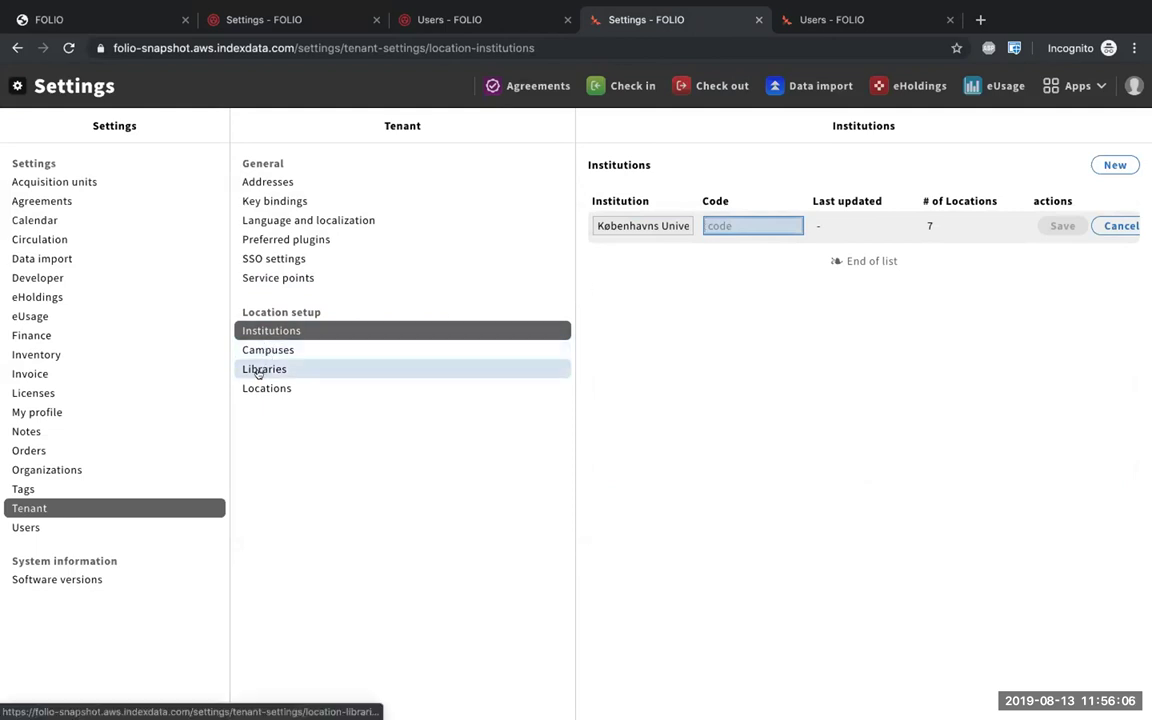
left_click(751, 272)
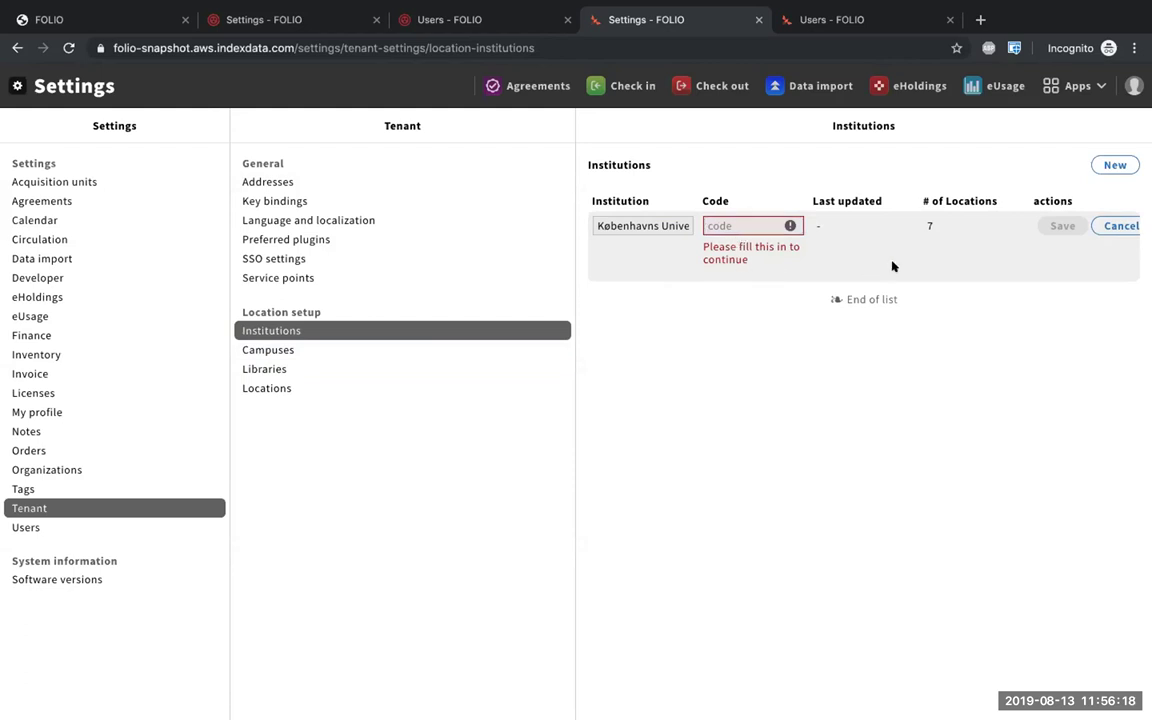
left_click(1119, 226)
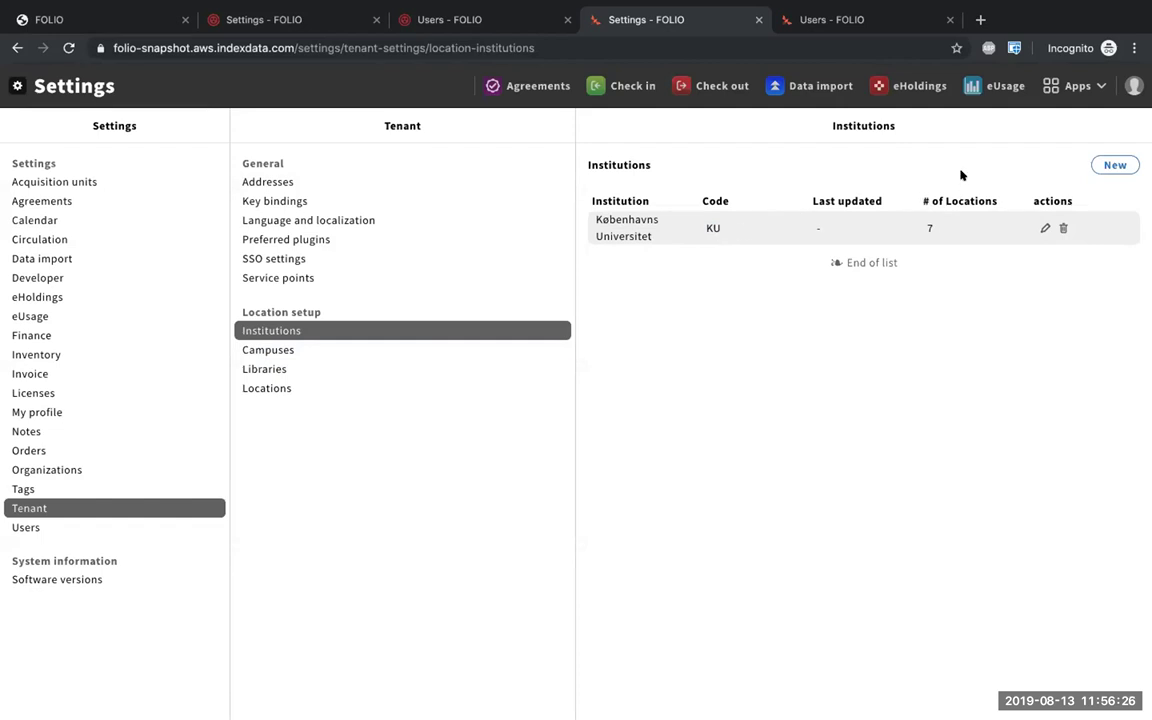
left_click(1036, 229)
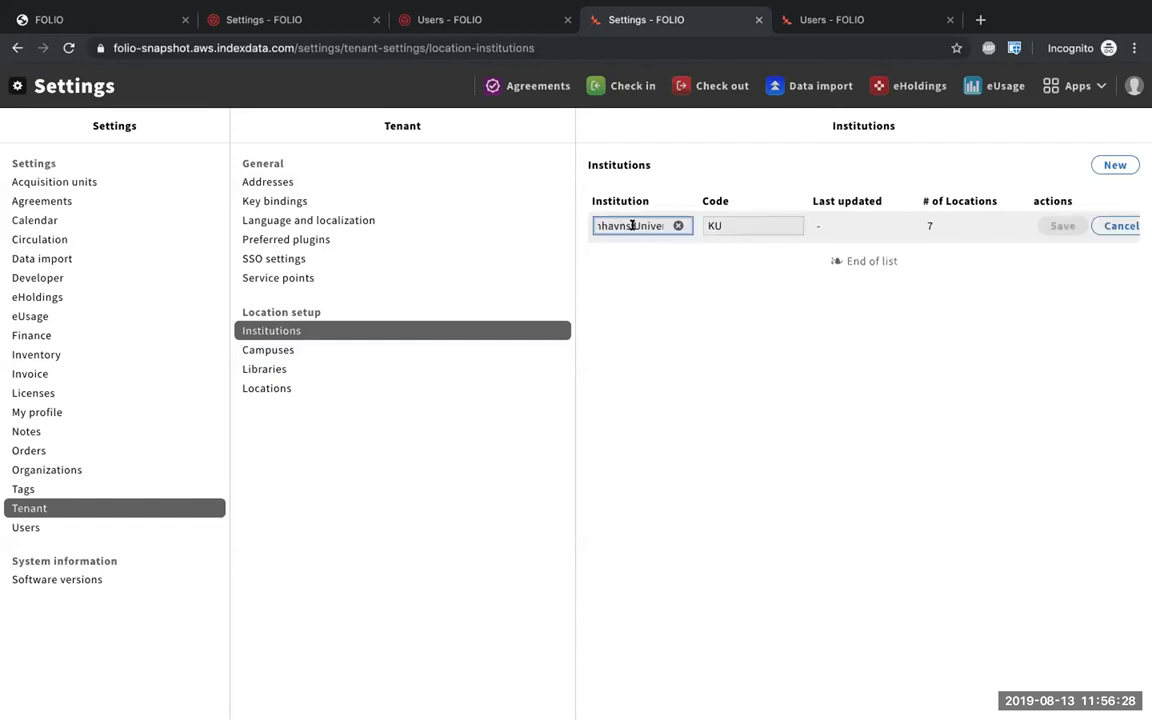
left_click(1115, 228)
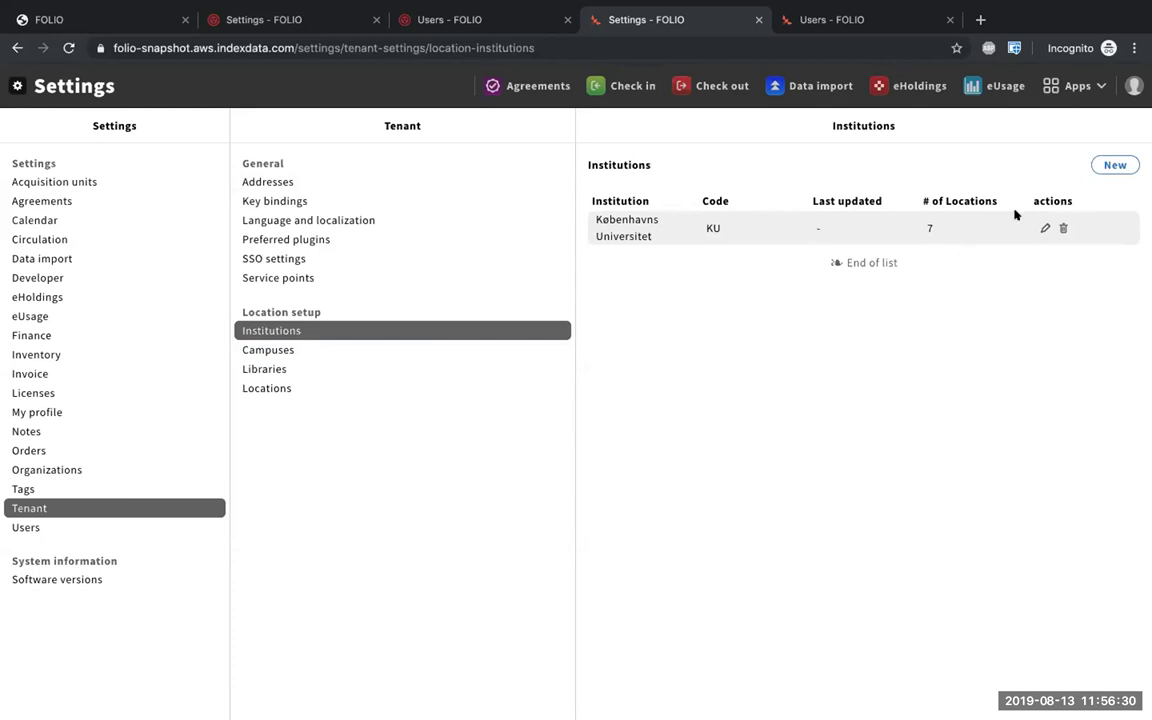
Step: Export the Overdue loans report (CSV) from the Users pane and open export (1).csv
left_click(805, 20)
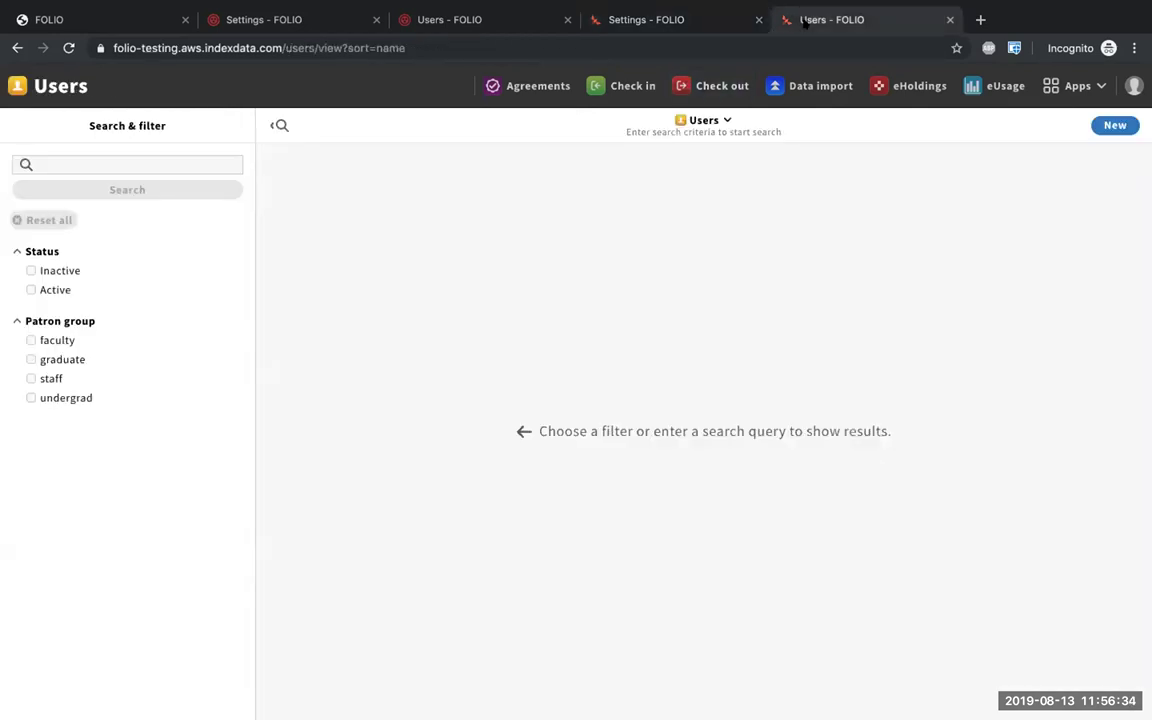
left_click(694, 129)
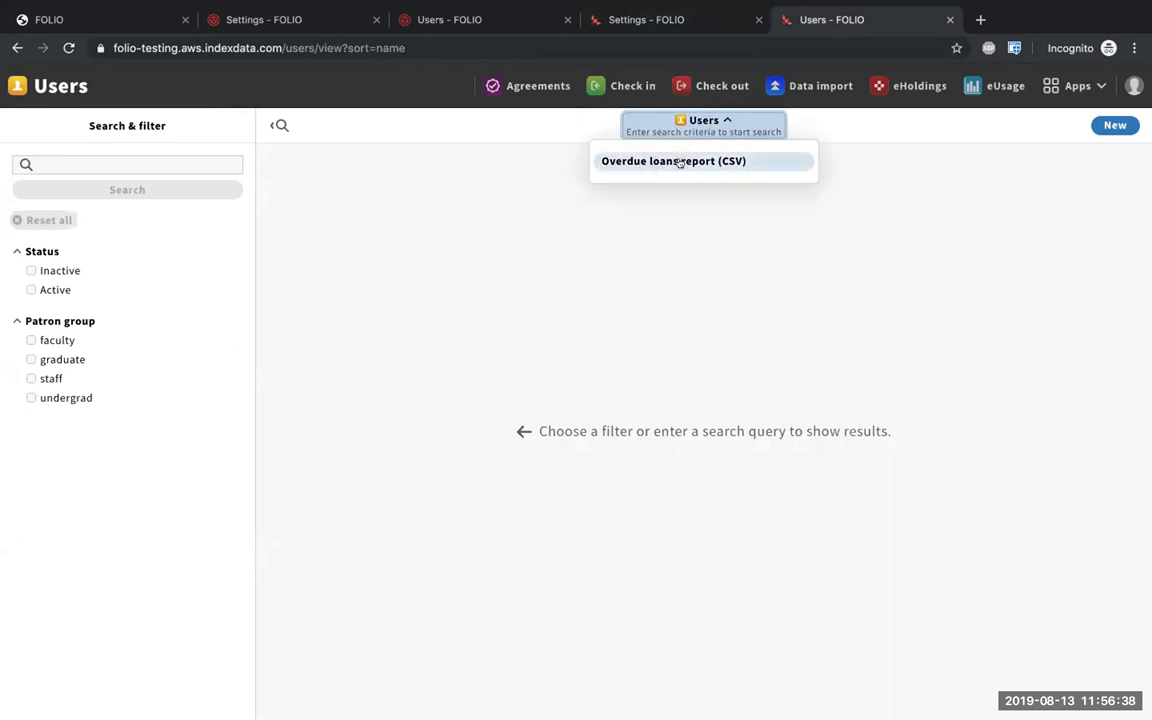
left_click(678, 162)
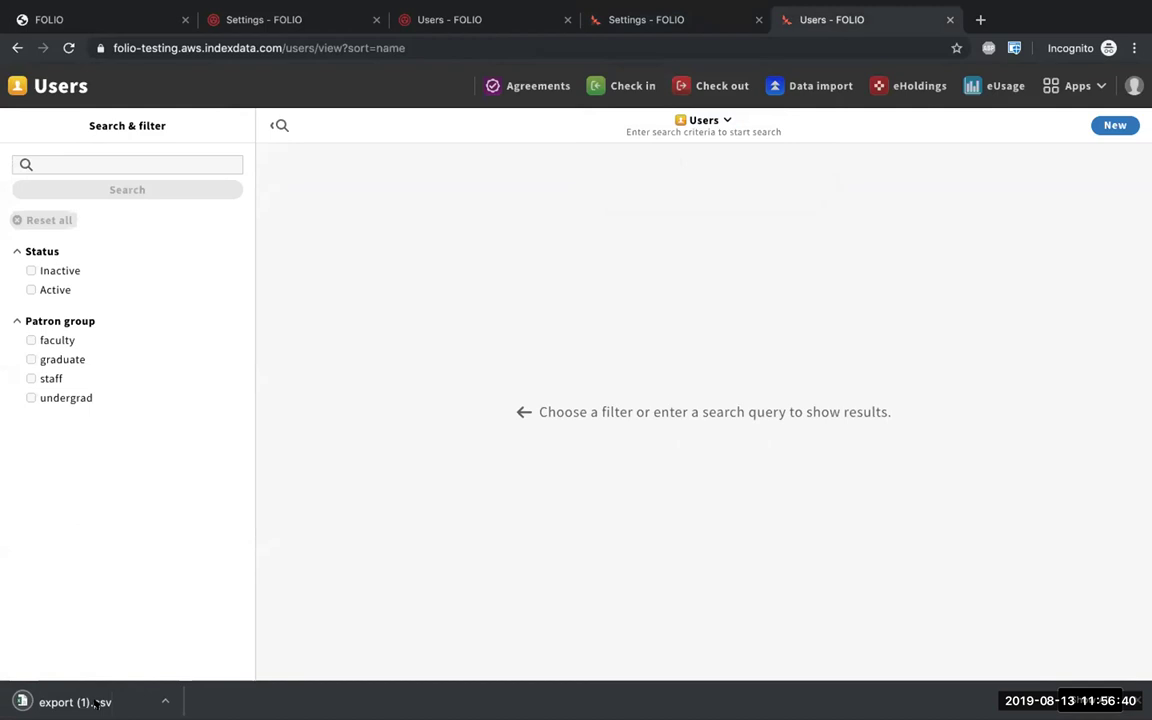
left_click(97, 703)
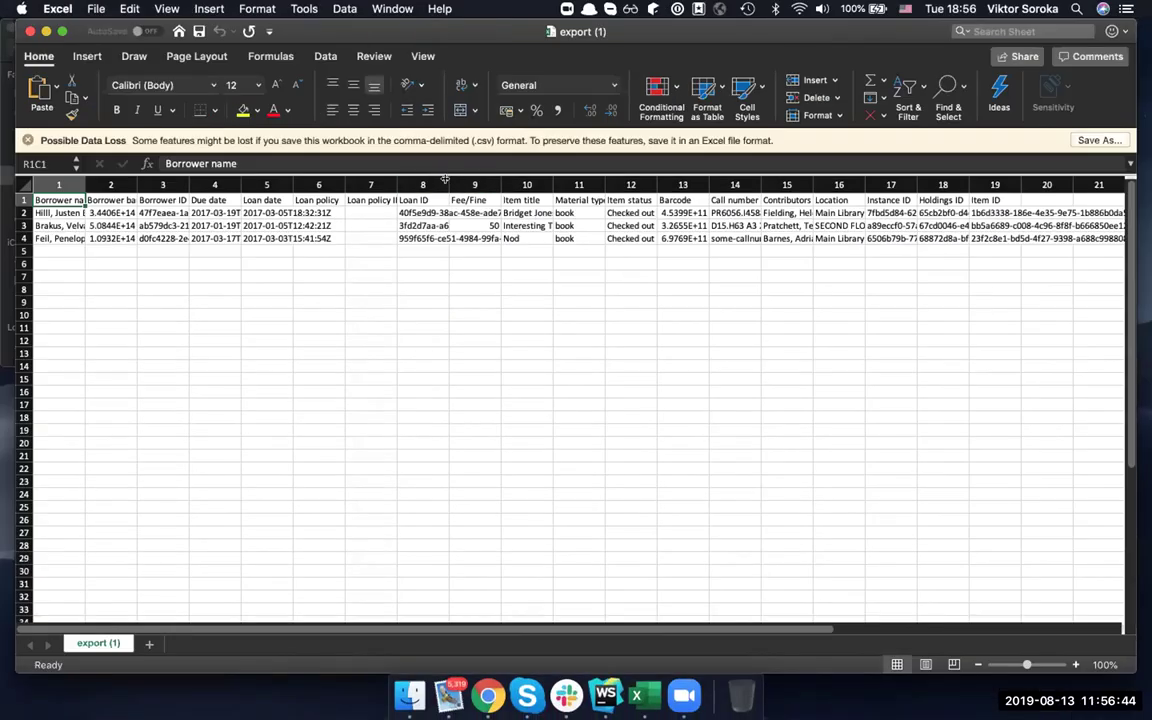
Step: Widen the Loan ID column to show full IDs and check the Fee/Fine value of 50
left_click_drag(445, 178, 593, 180)
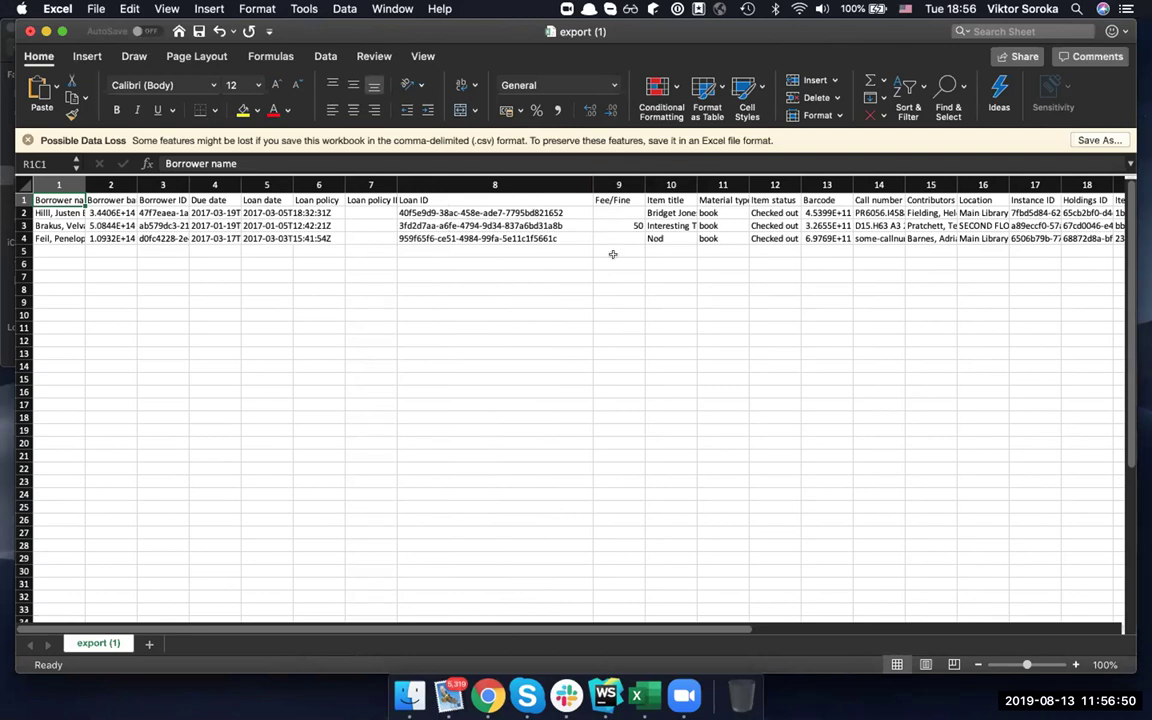
left_click(615, 225)
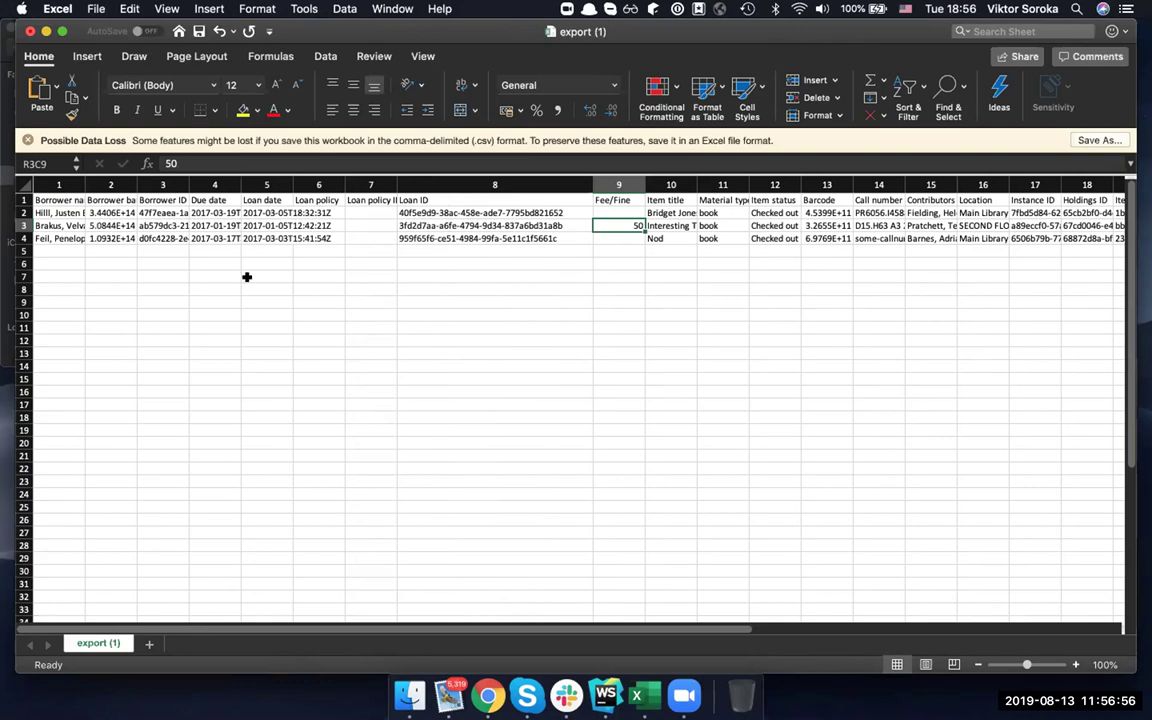
key("super+Tab")
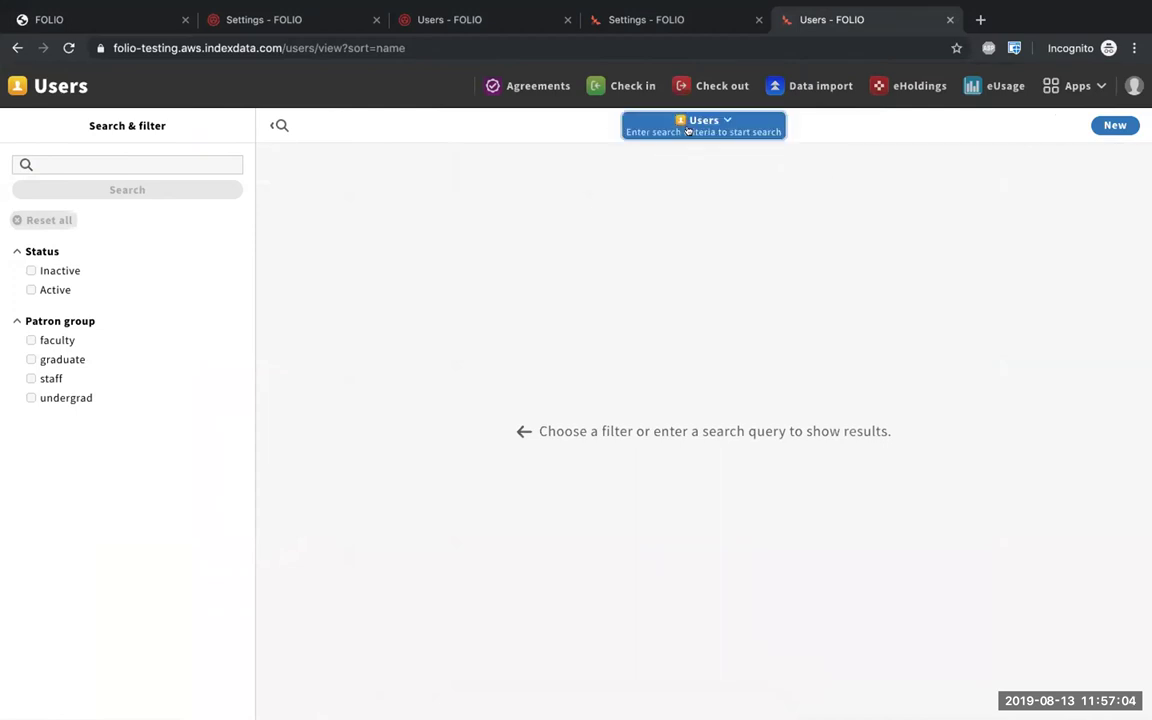
Step: Return to the Settings - FOLIO tab listing Københavns Universitet (KU) among tenant institutions
left_click(700, 125)
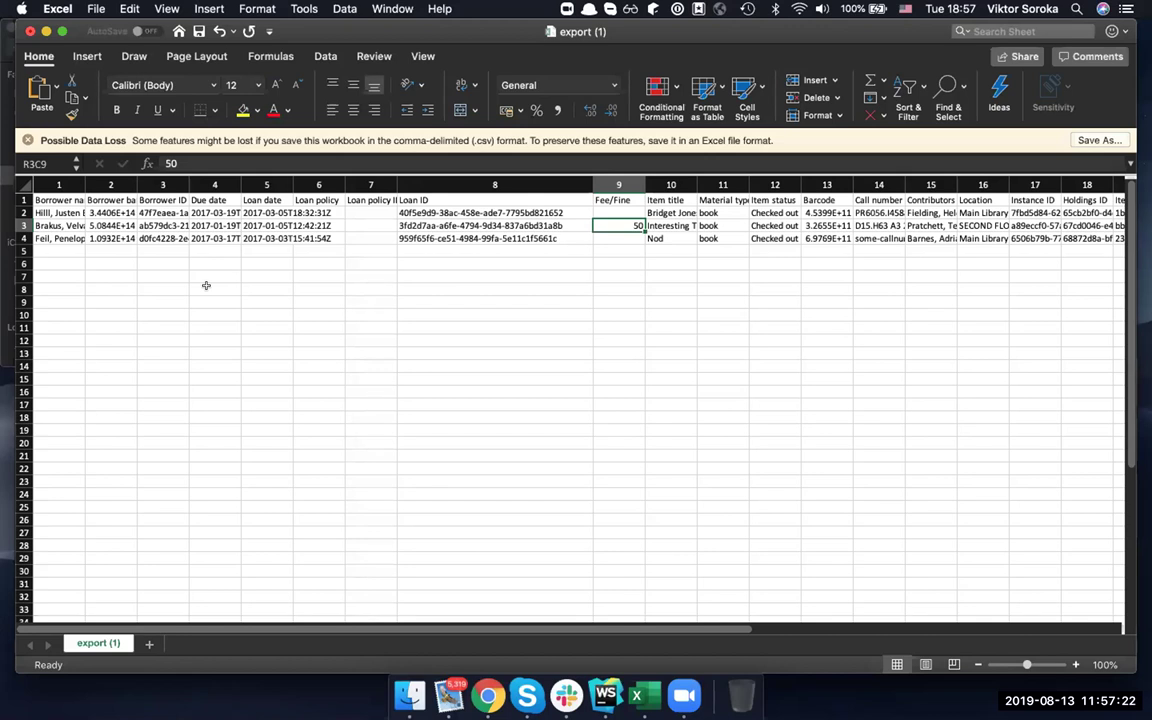
left_click(205, 200)
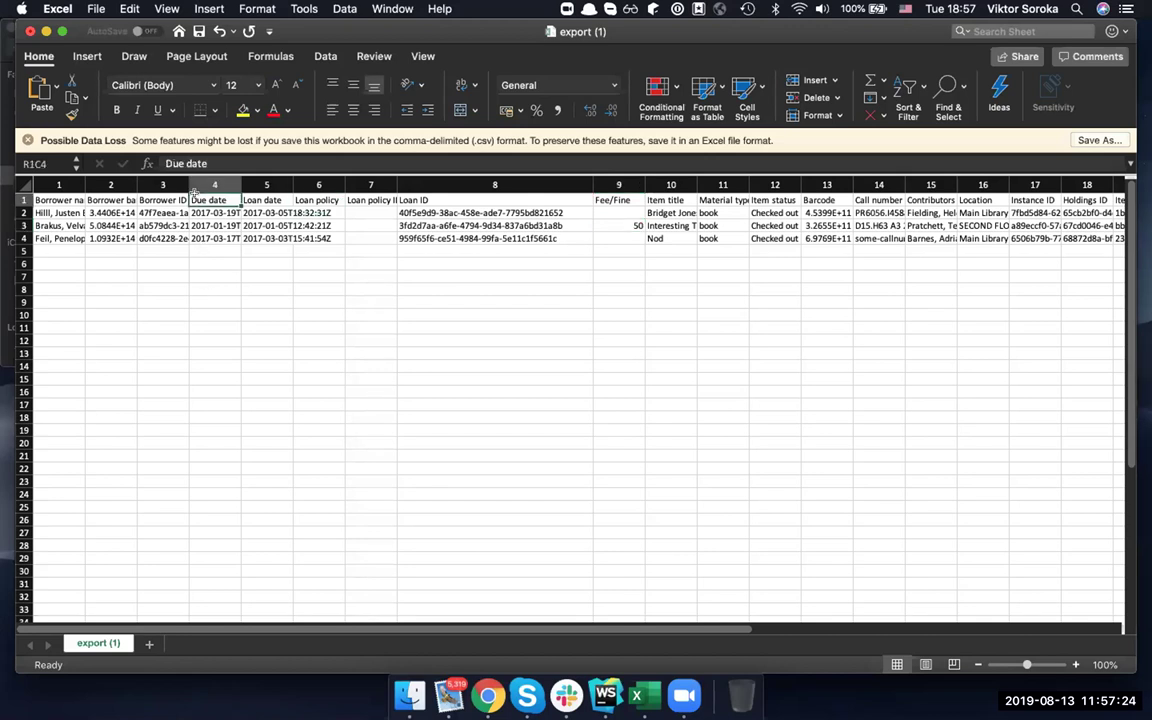
key("ctrl+Right")
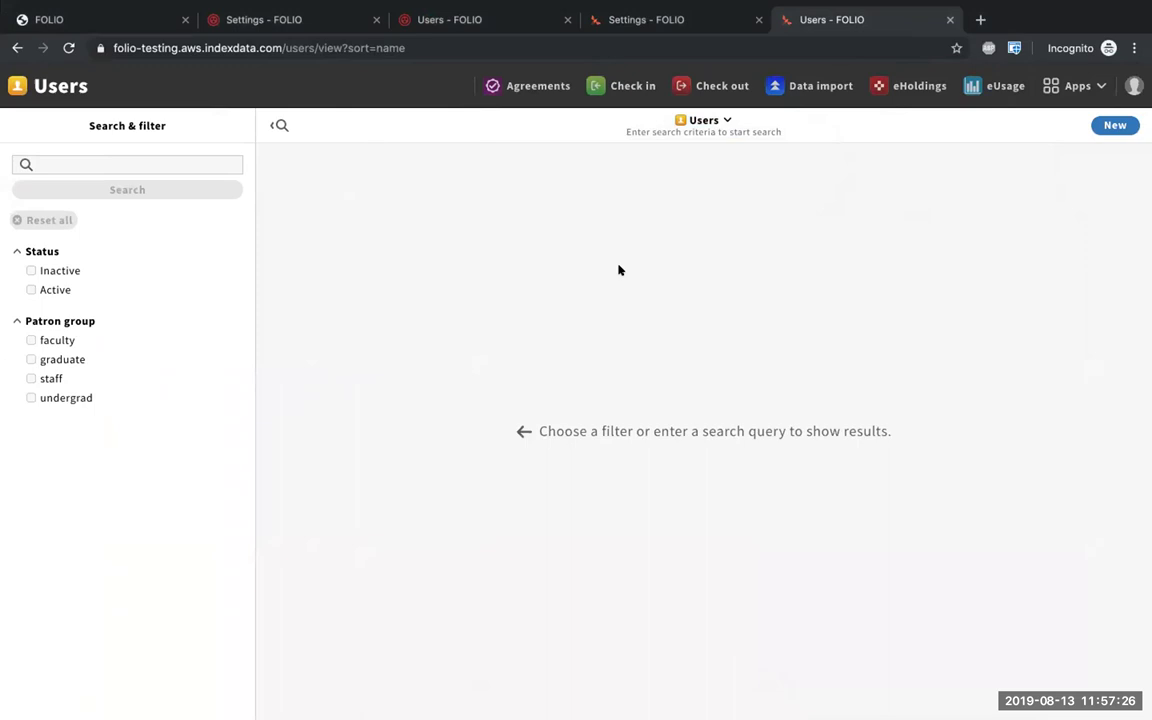
left_click(590, 26)
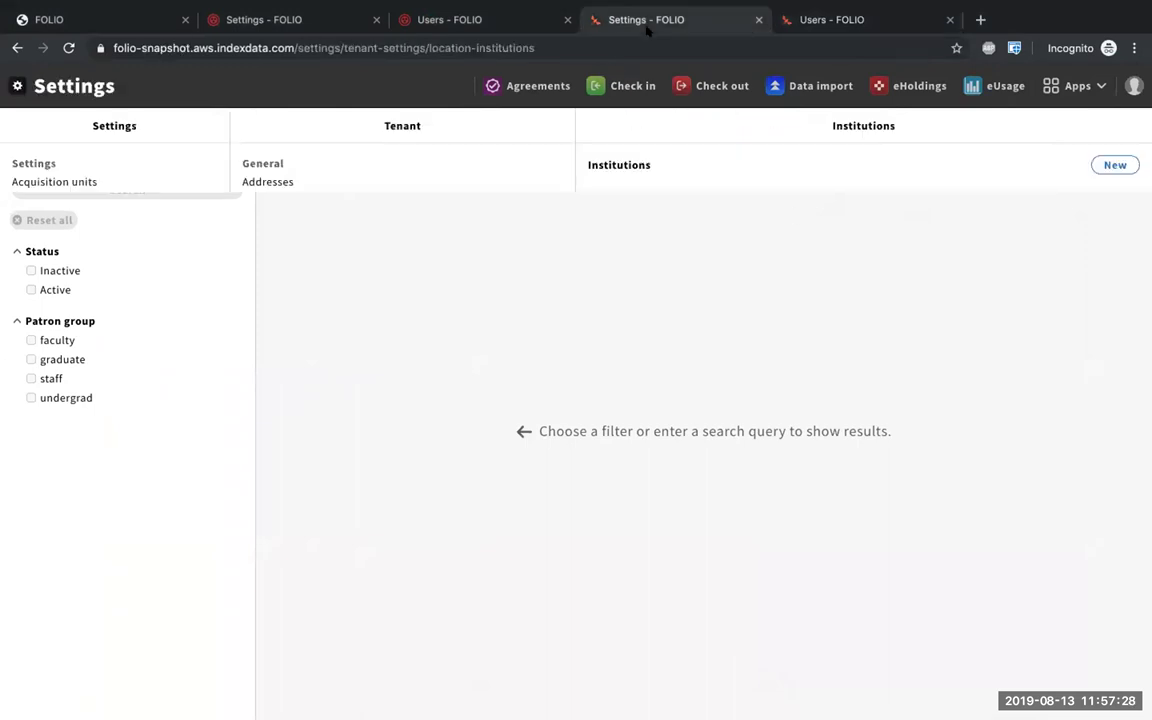
Step: Go to the Users app and start a new user with the New button
left_click(1073, 85)
left_click(968, 406)
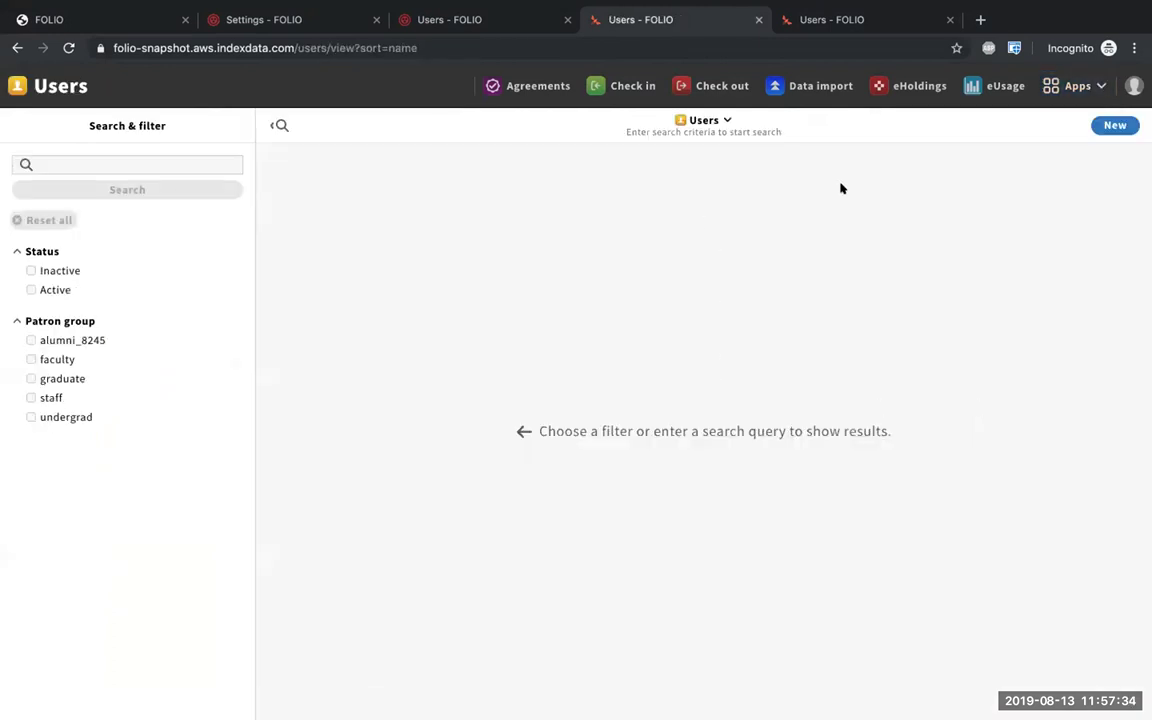
left_click(700, 122)
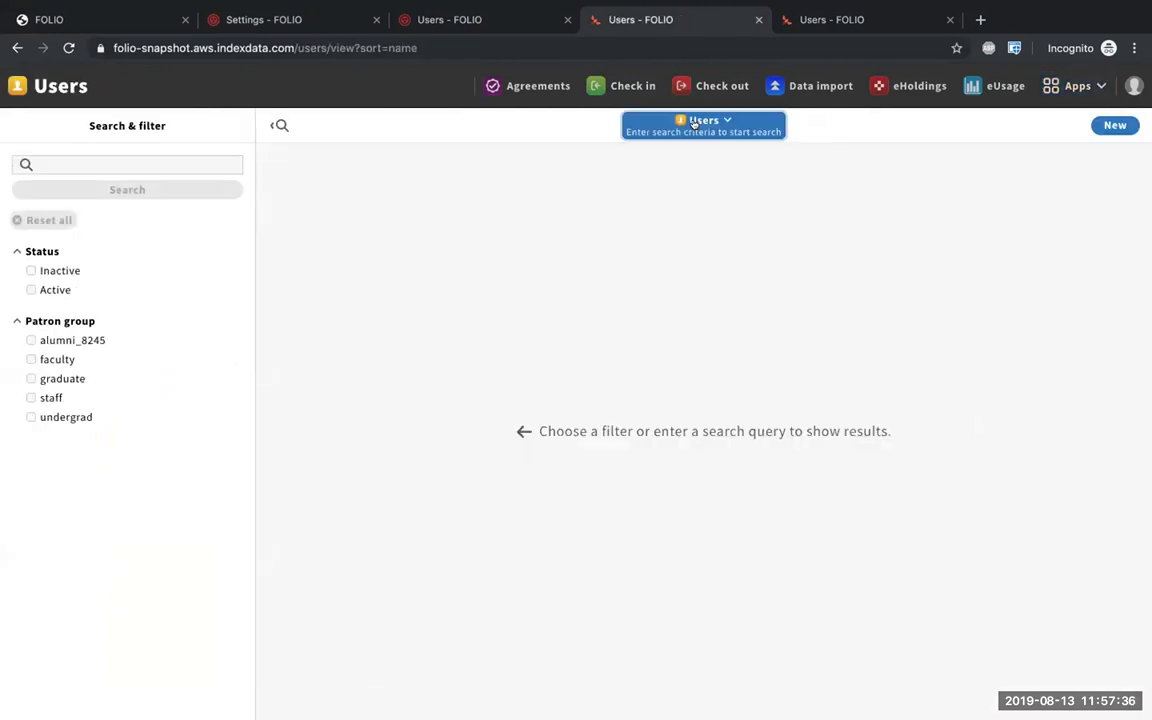
left_click(700, 125)
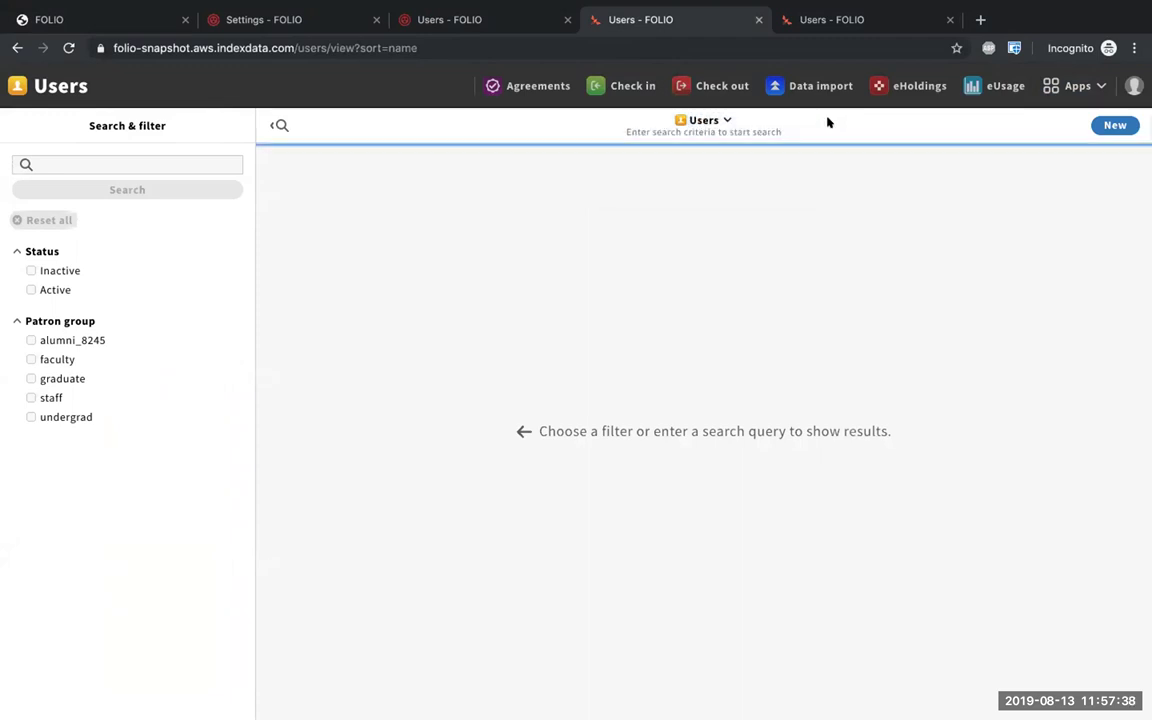
left_click(1112, 125)
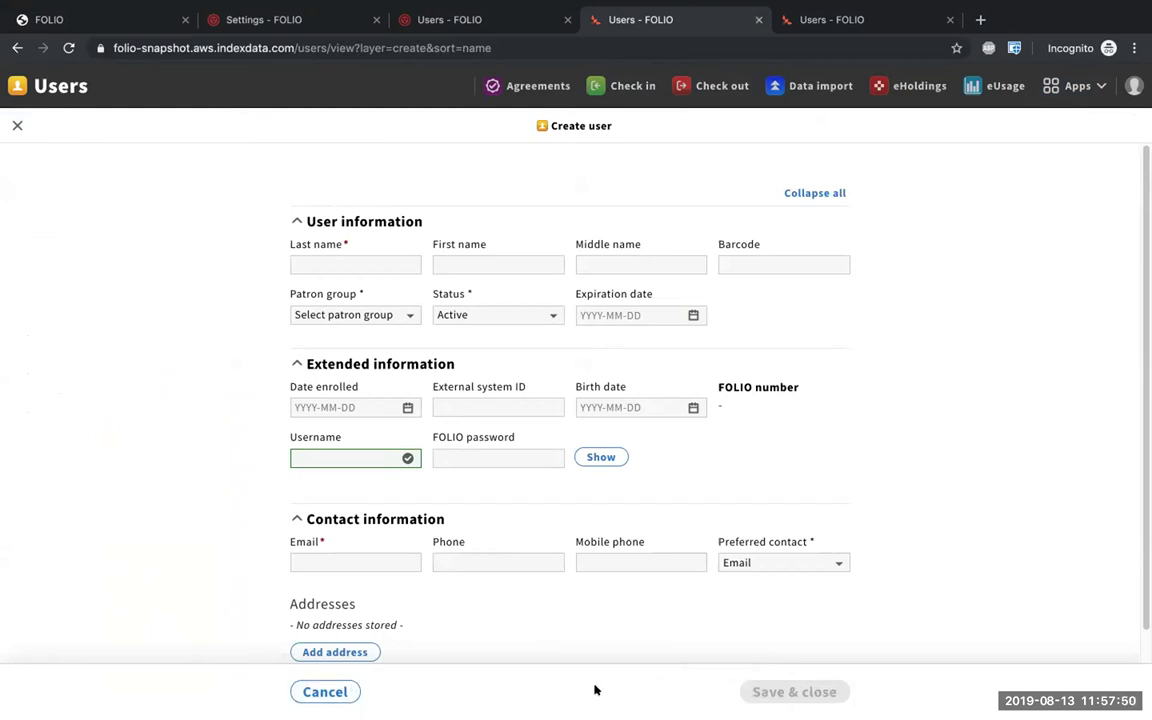
Step: Compare the create-user forms and Users search open on the release, testing and snapshot server tabs
scroll(573, 622, "down", 1)
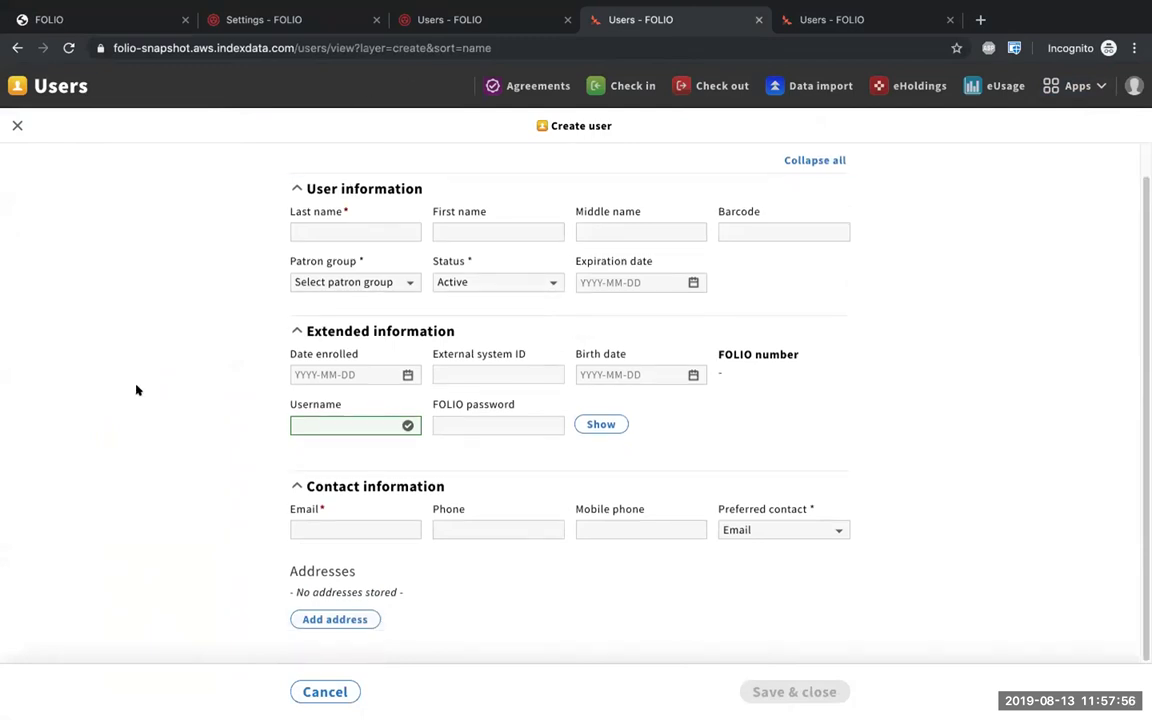
left_click(427, 22)
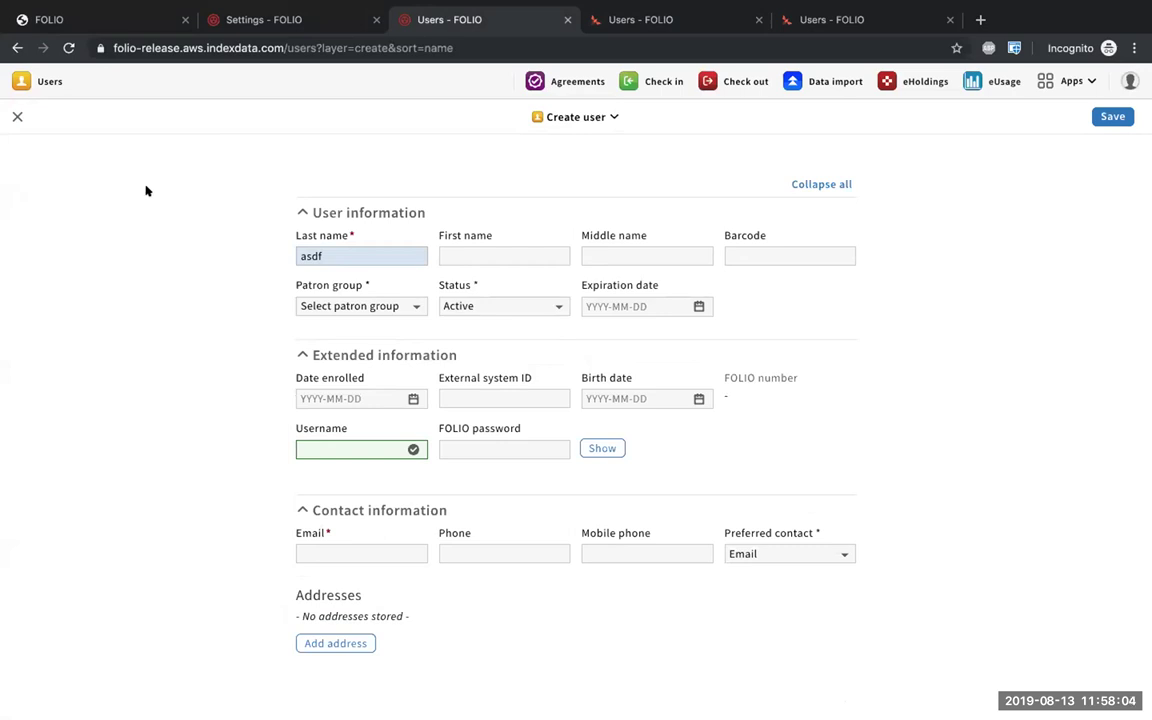
left_click(572, 117)
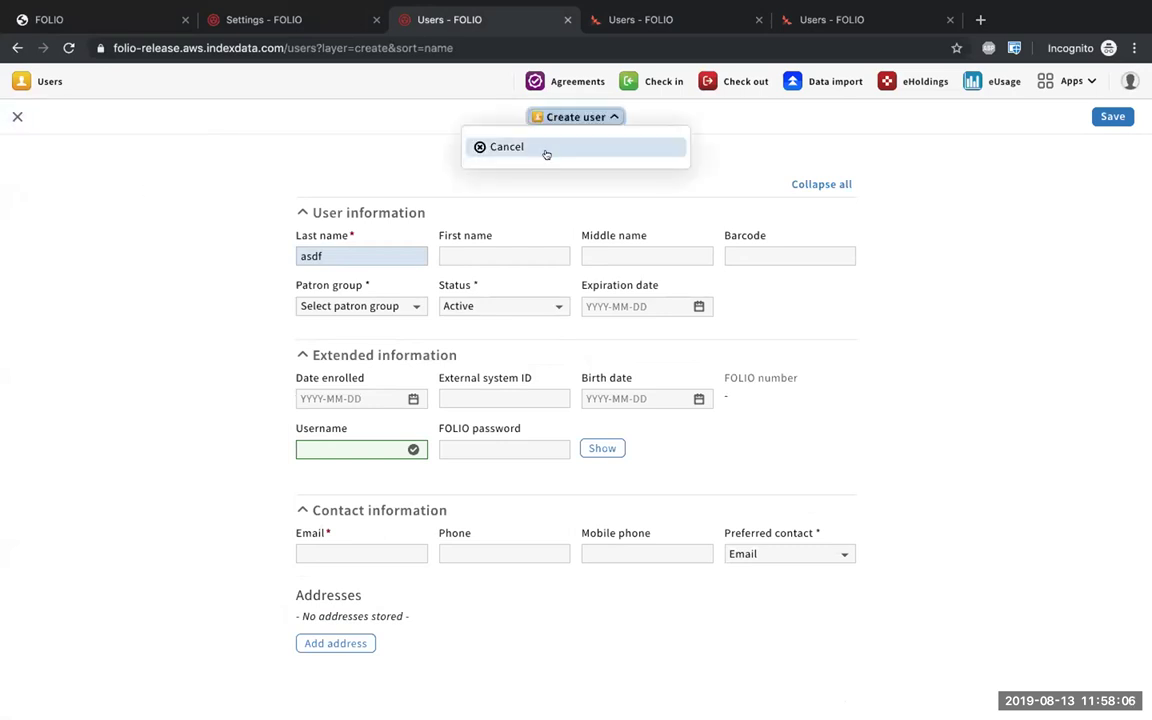
left_click(545, 177)
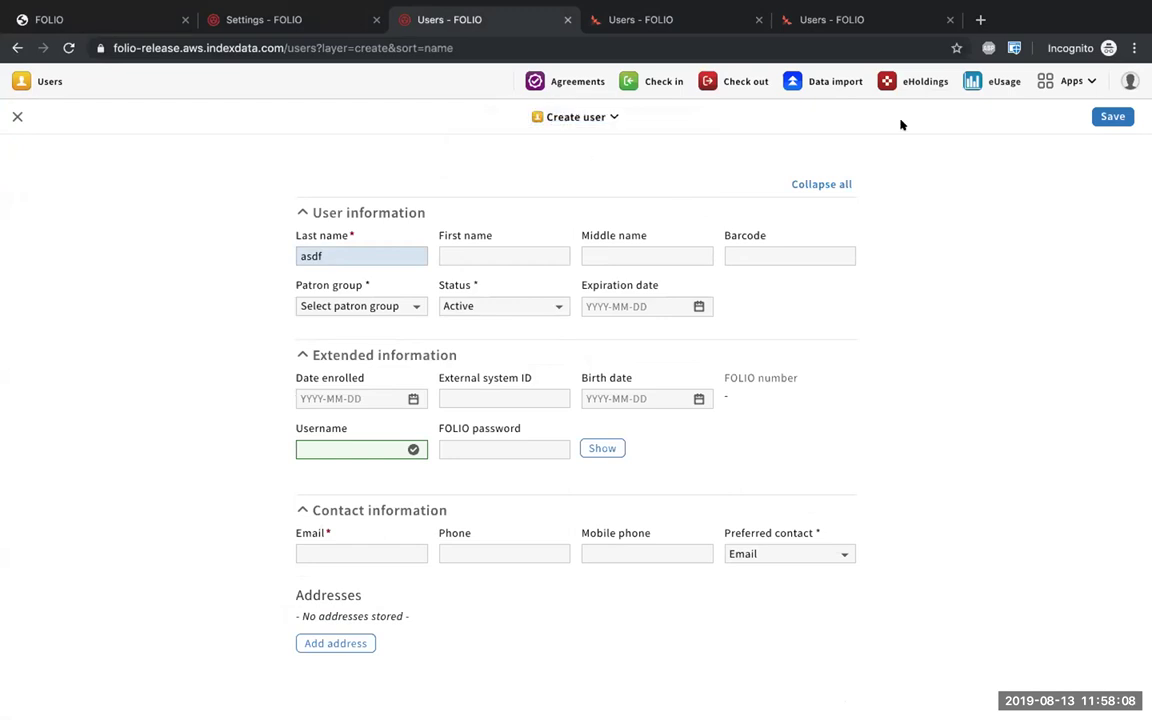
left_click(1078, 117)
left_click(866, 24)
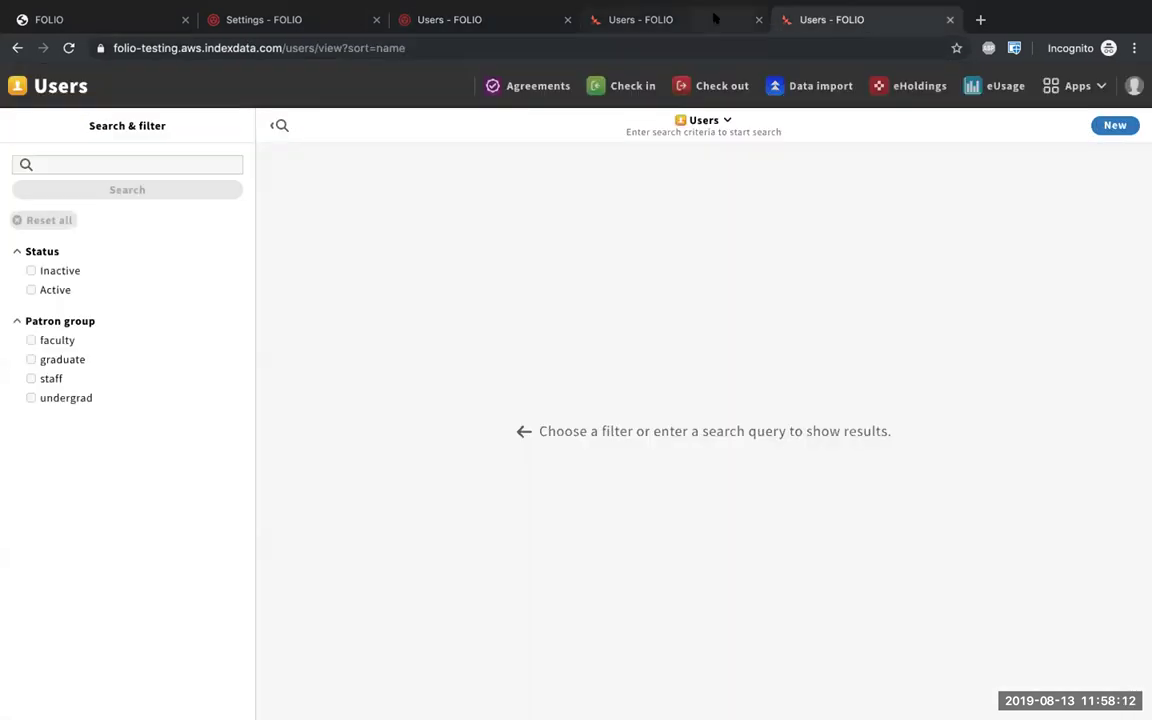
left_click(650, 19)
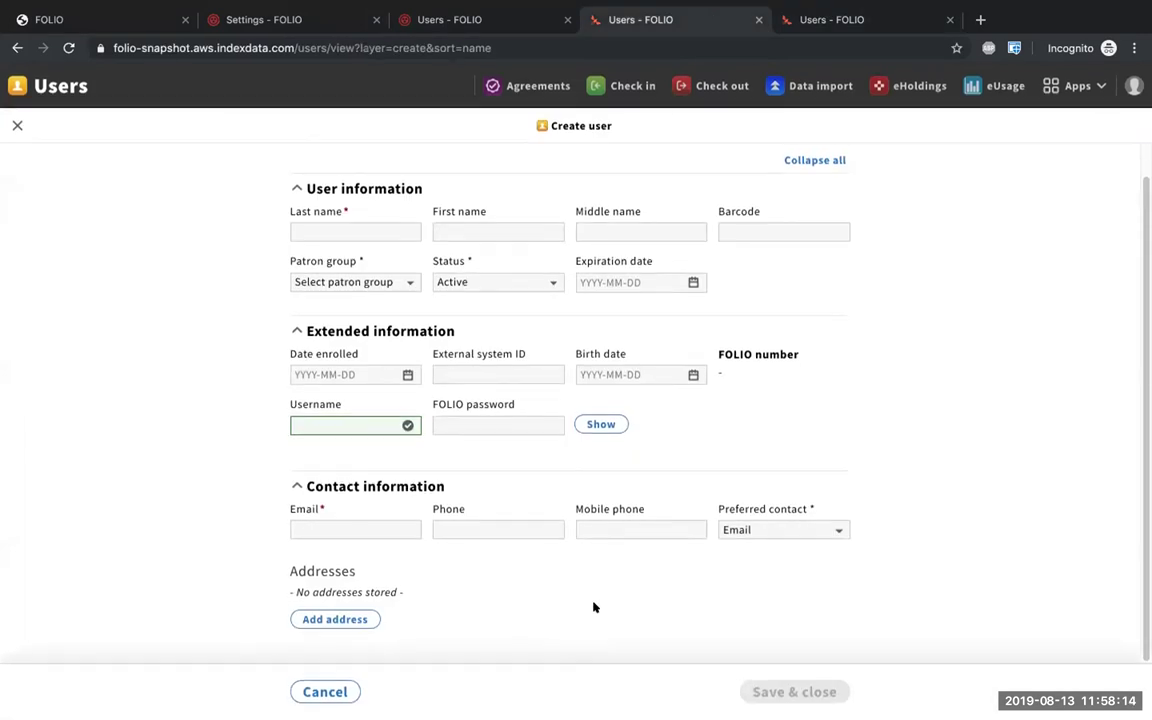
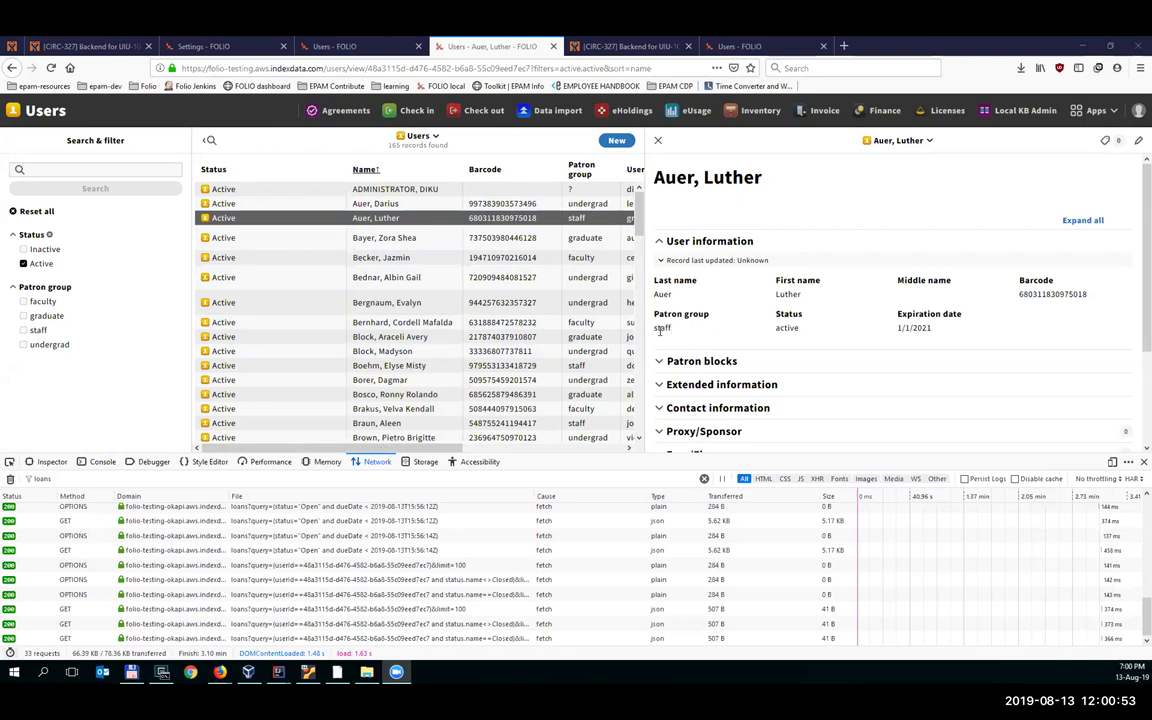
Step: Check out item 10101 to the staff patron using the pasted patron barcode
left_click(479, 112)
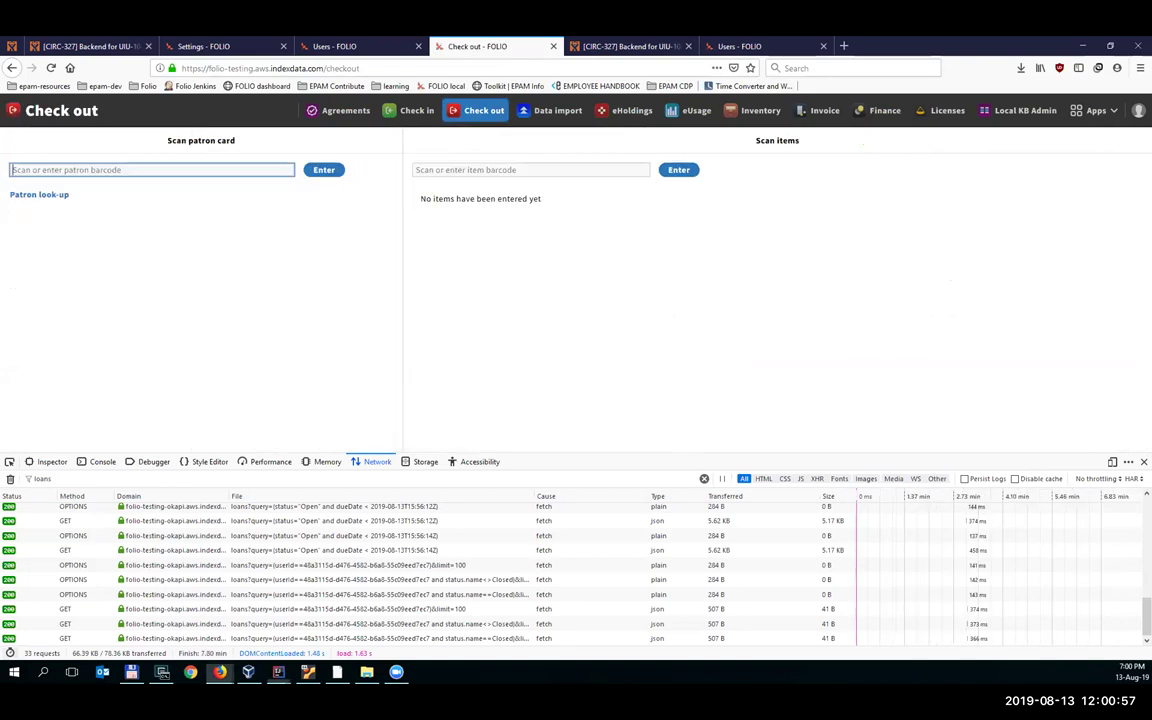
left_click(471, 170)
type("10101")
key("alt+Tab")
left_click(147, 172)
key("ctrl+v")
left_click(330, 171)
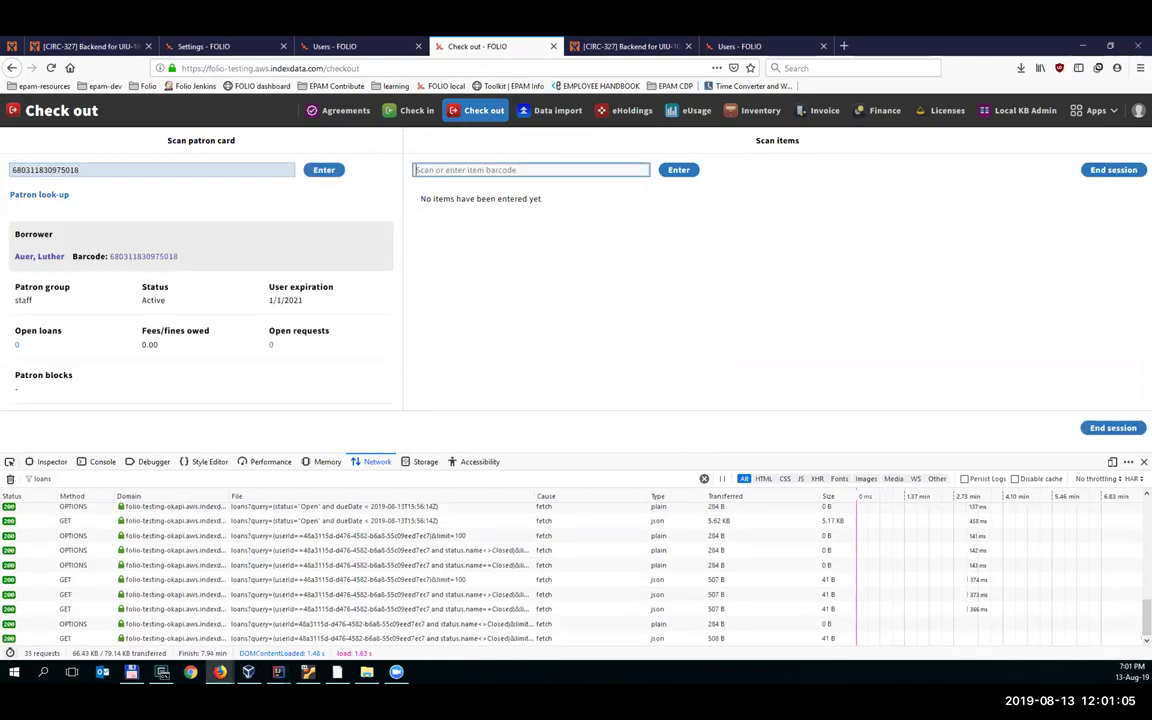
type("10101")
left_click(676, 170)
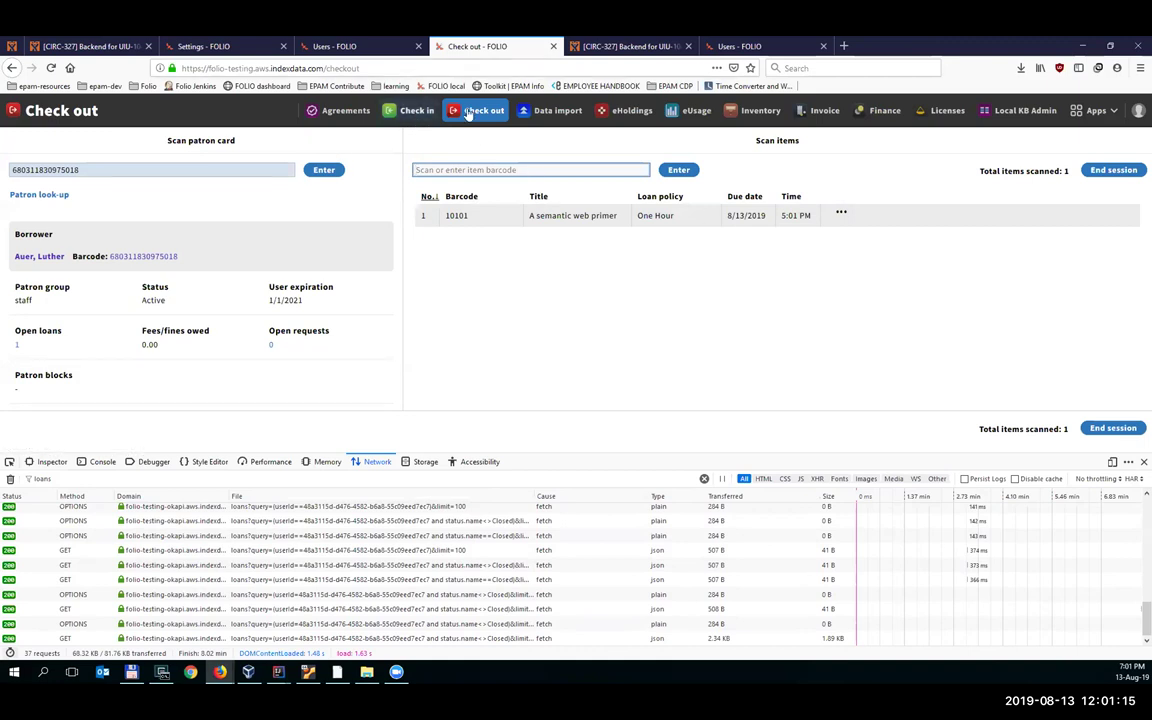
left_click(278, 672)
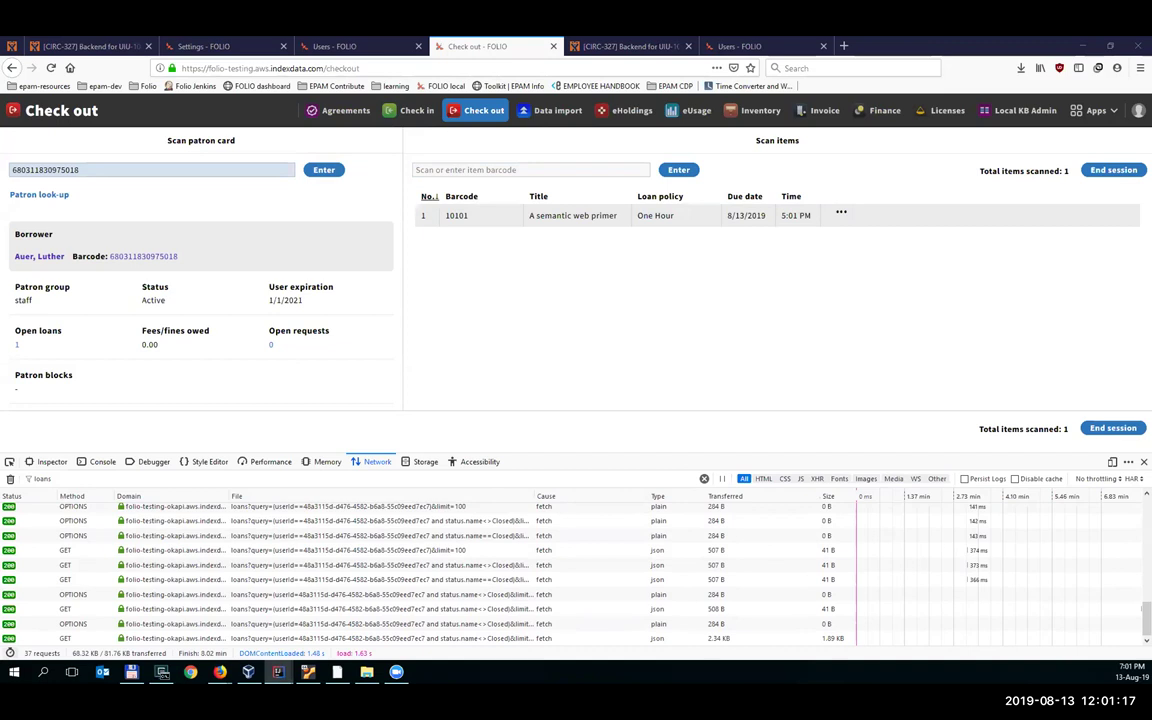
Step: Check item 10101 back in and dismiss the In transit to Circ Desk 1 notice
left_click(411, 110)
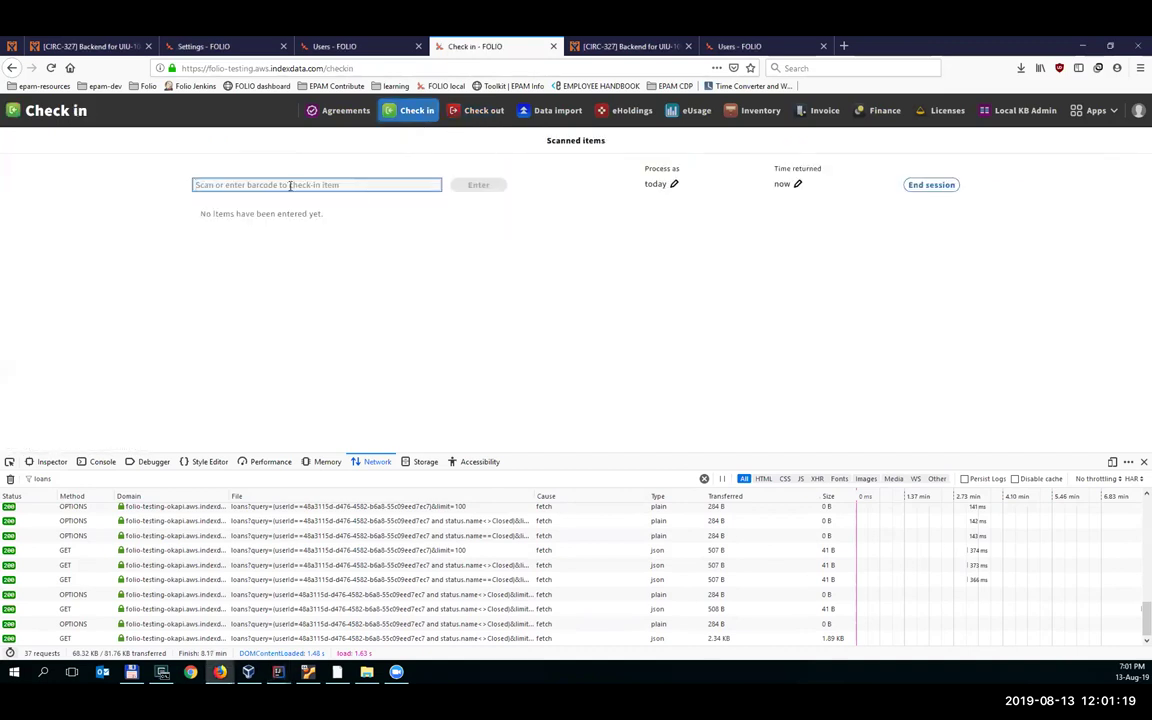
type("10101")
left_click(478, 186)
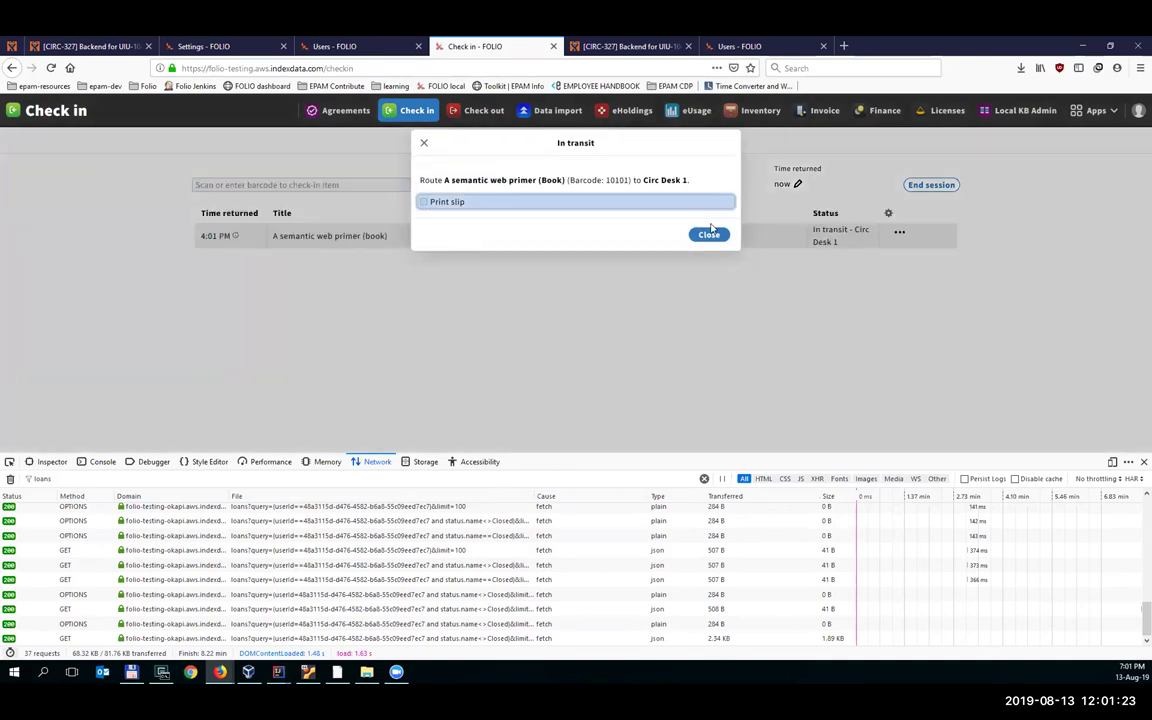
left_click(709, 234)
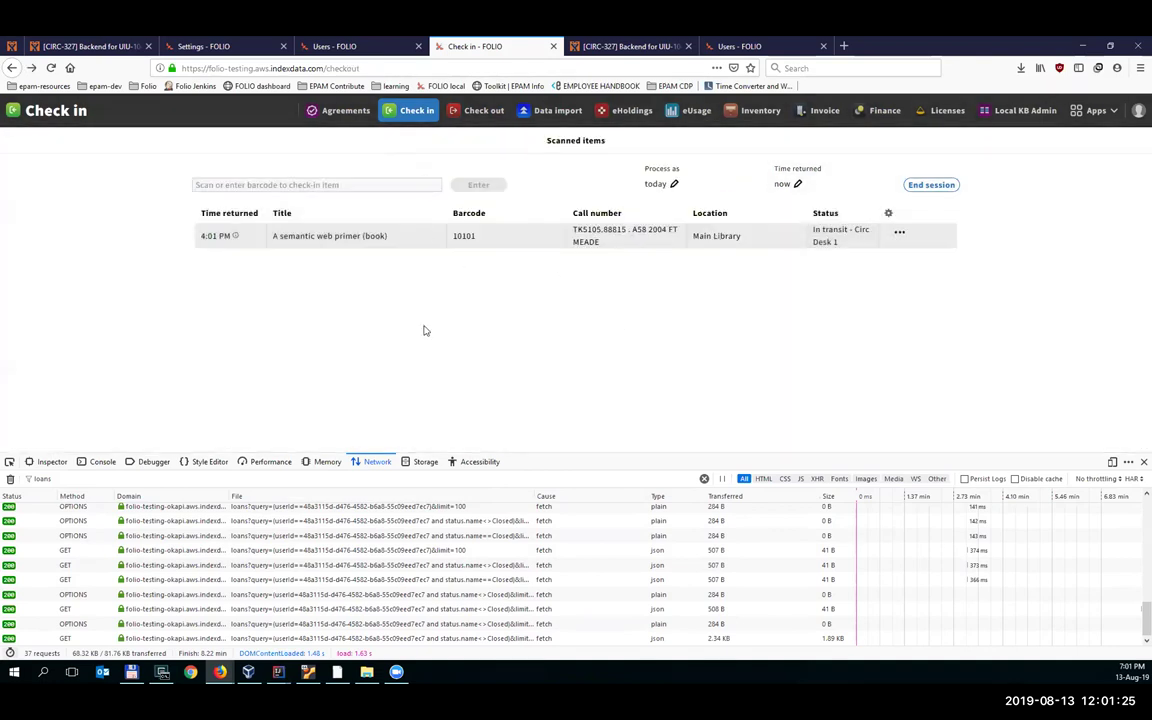
key("alt+Left")
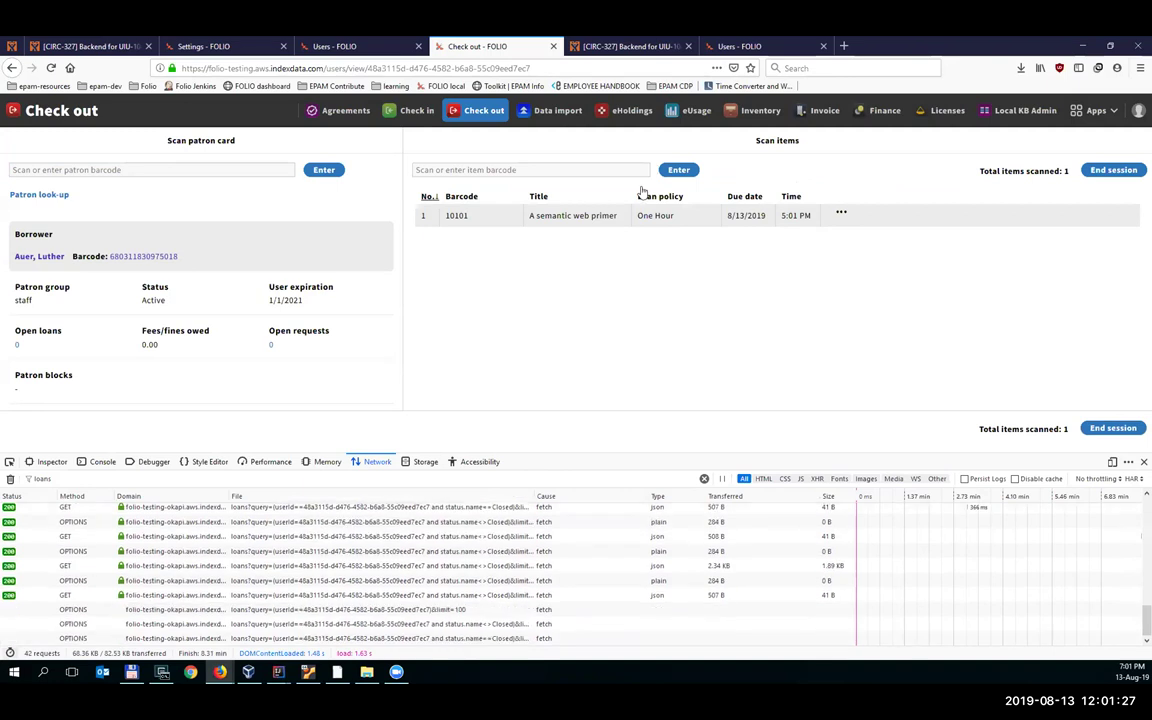
Step: Open the patron's closed loans list and inspect its network JSON response
scroll(700, 383, "down", 3)
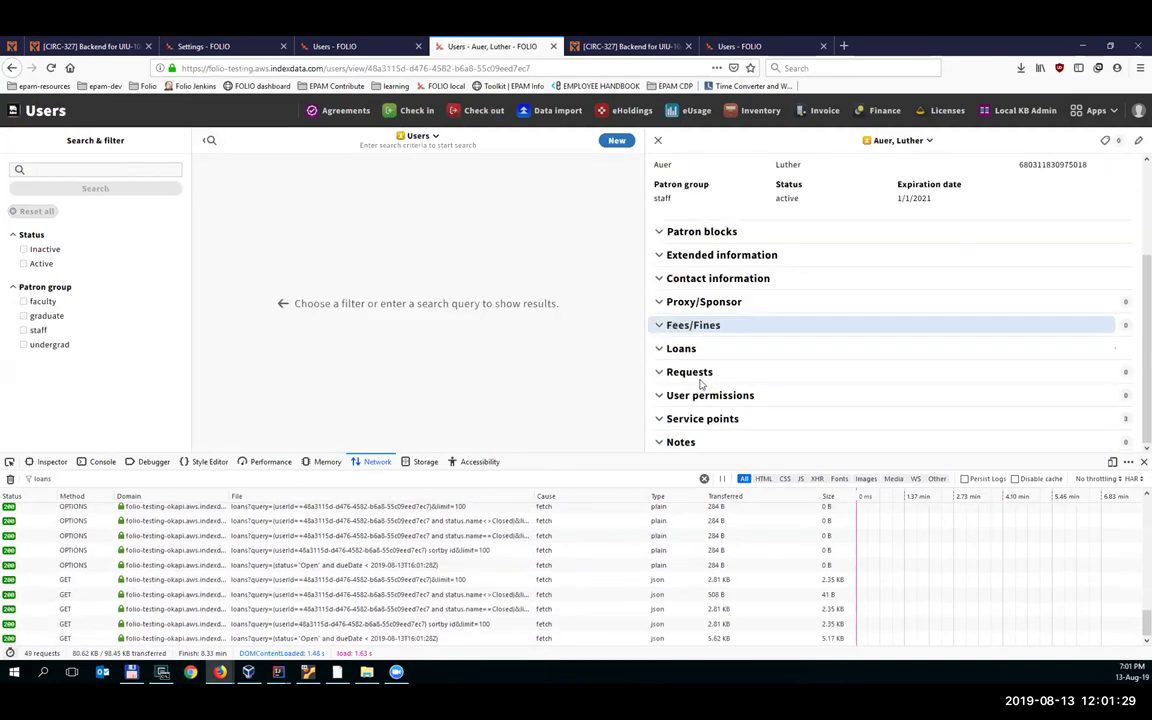
left_click(681, 348)
left_click(676, 378)
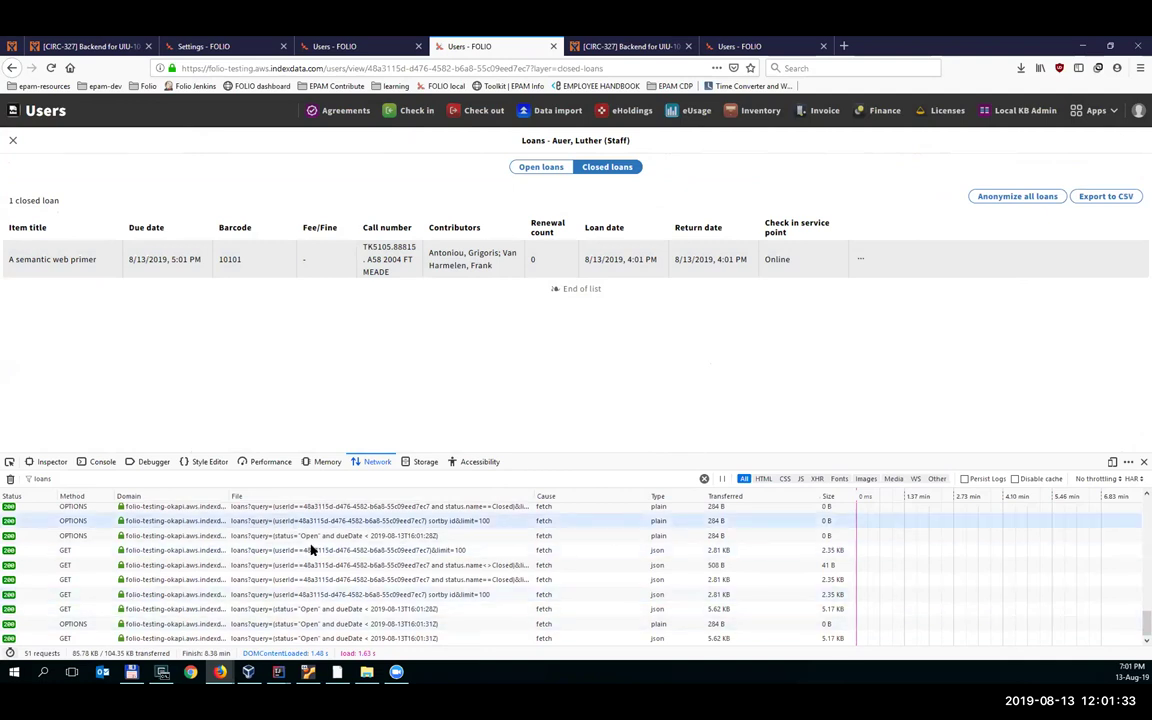
left_click(268, 592)
Step: Copy the closed loan's id into the Postman GET loan URL and send it
scroll(970, 561, "down", 3)
scroll(980, 565, "up", 3)
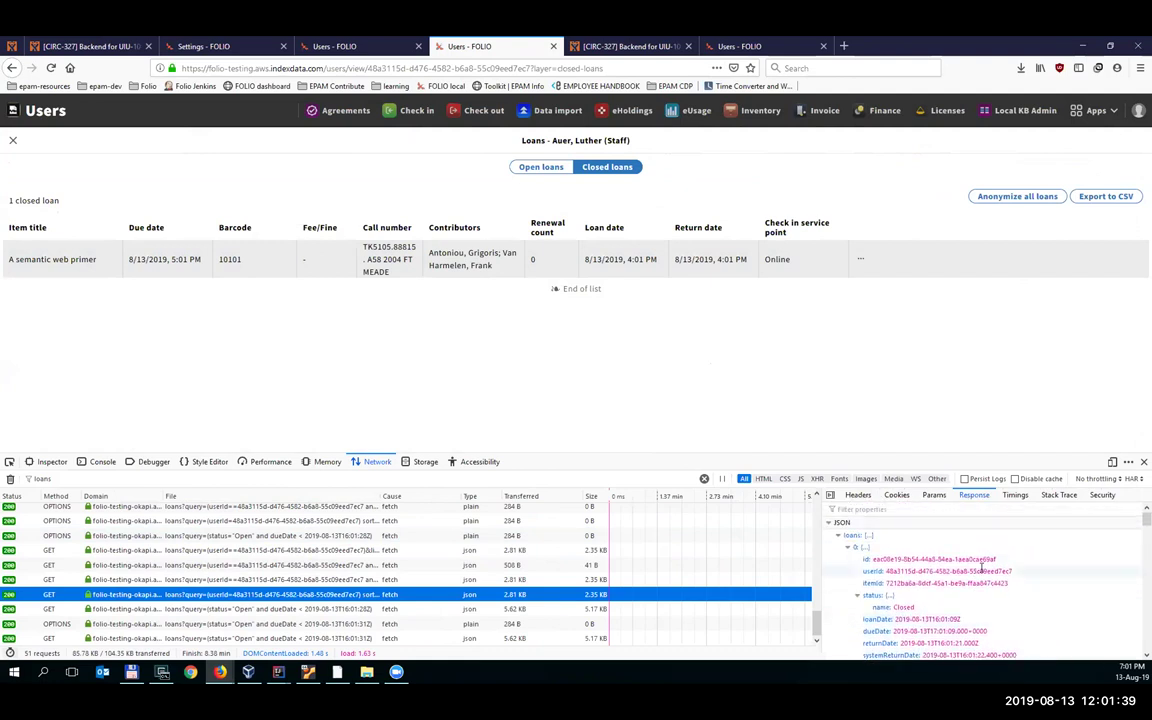
left_click(900, 560)
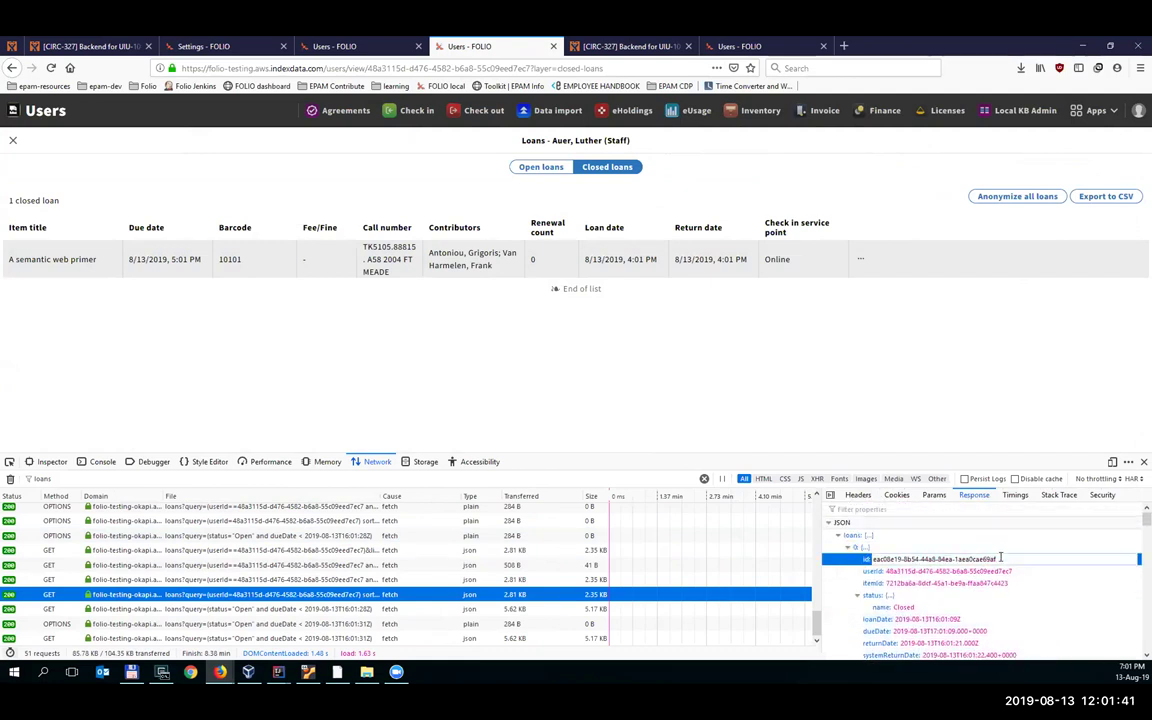
double_click(900, 560)
key("ctrl+c")
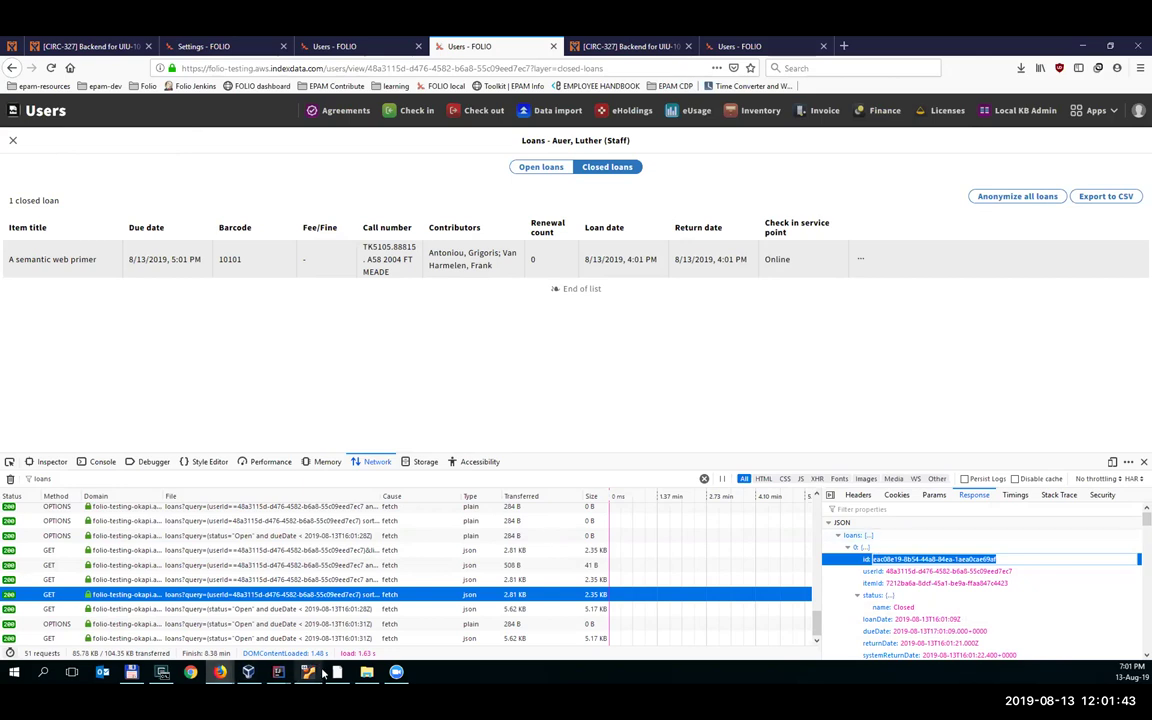
left_click(334, 672)
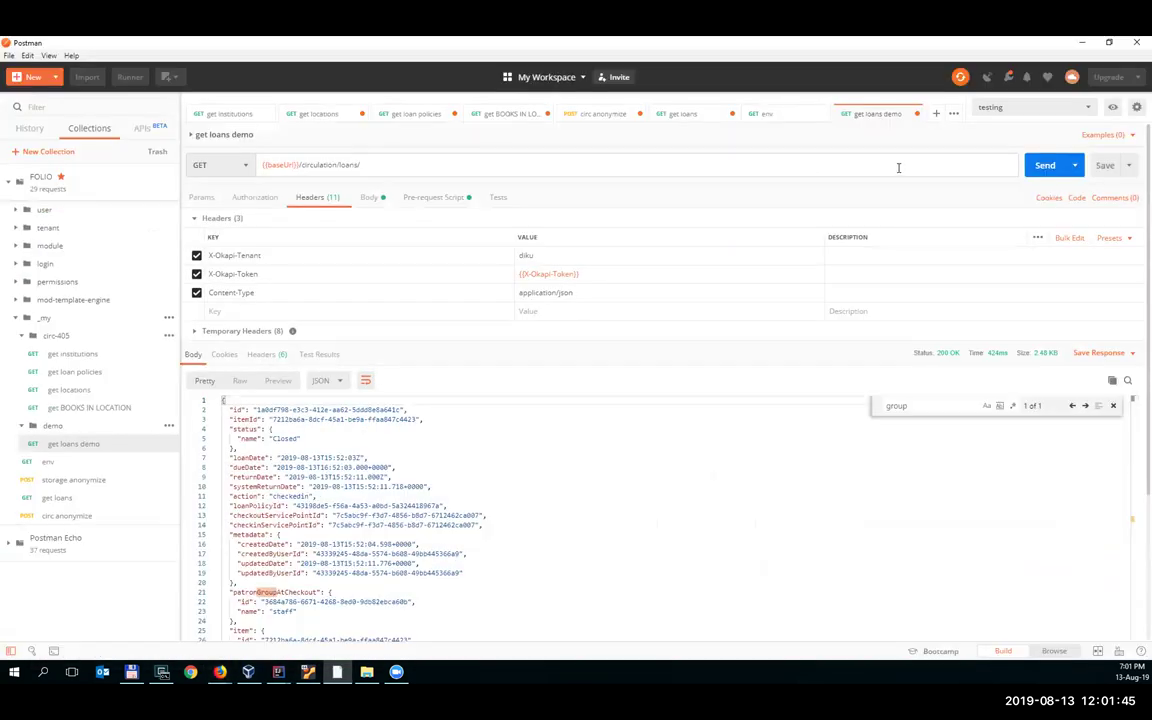
key("ctrl+v")
left_click(1045, 165)
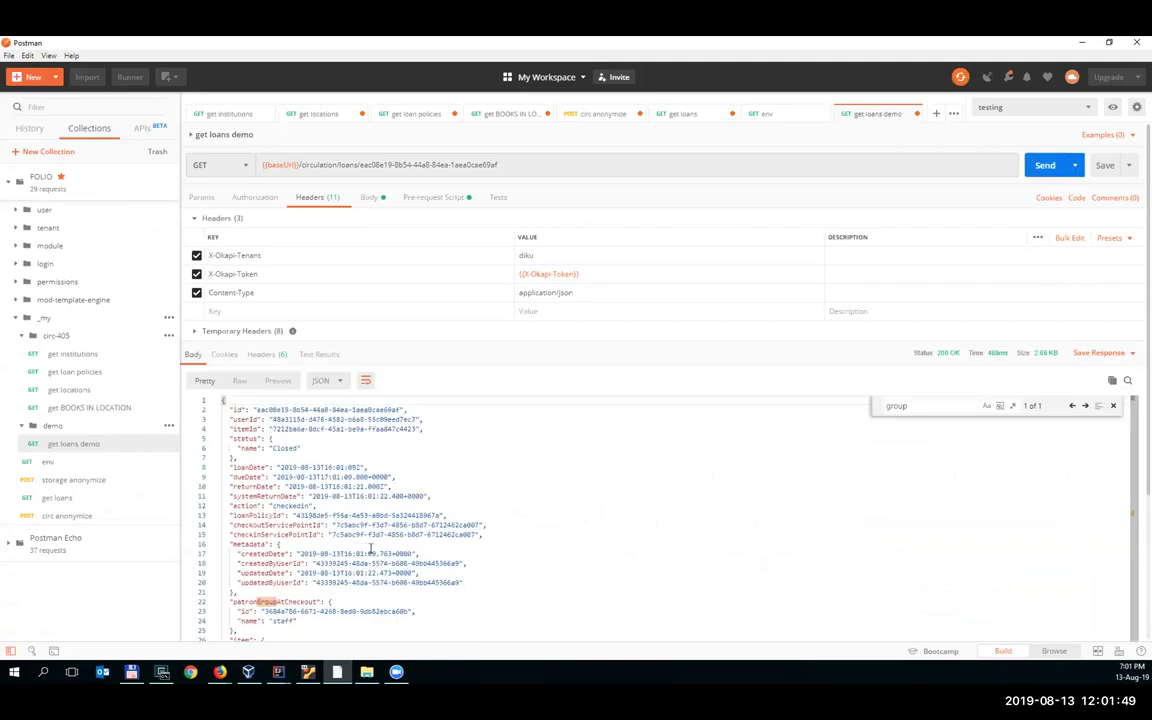
Step: Review the loan response showing patronGroupAtCheckout 'staff', then return to Firefox
scroll(370, 549, "down", 1)
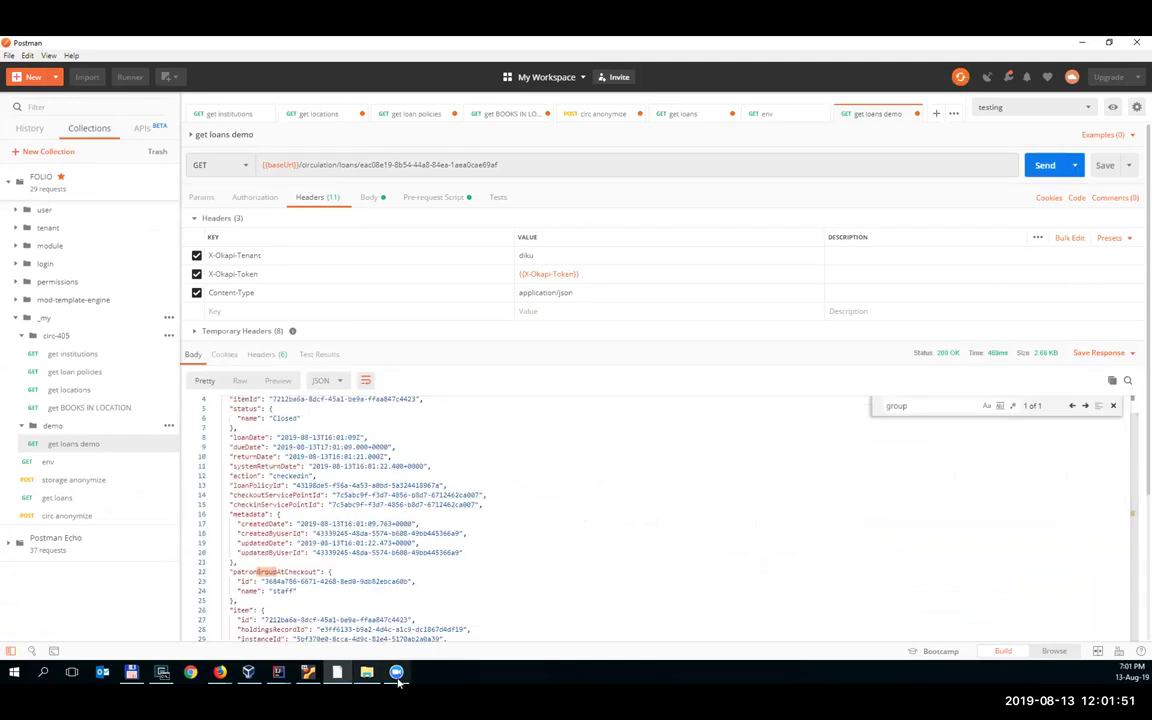
left_click(219, 672)
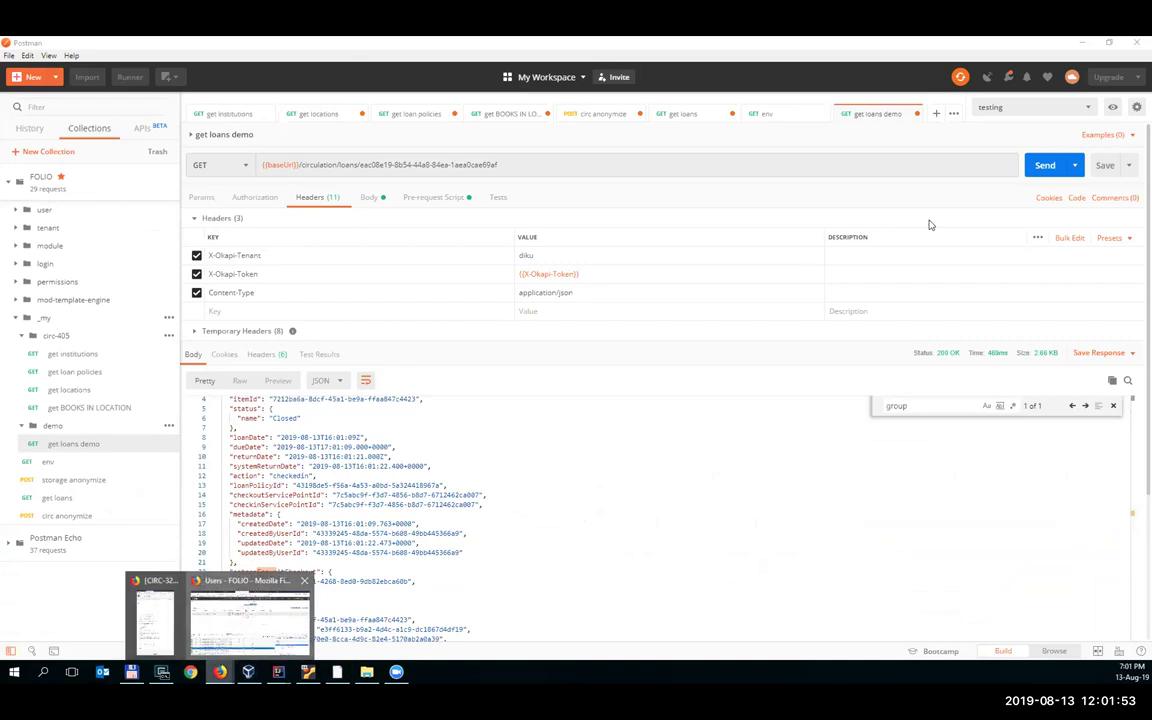
key("alt+Tab")
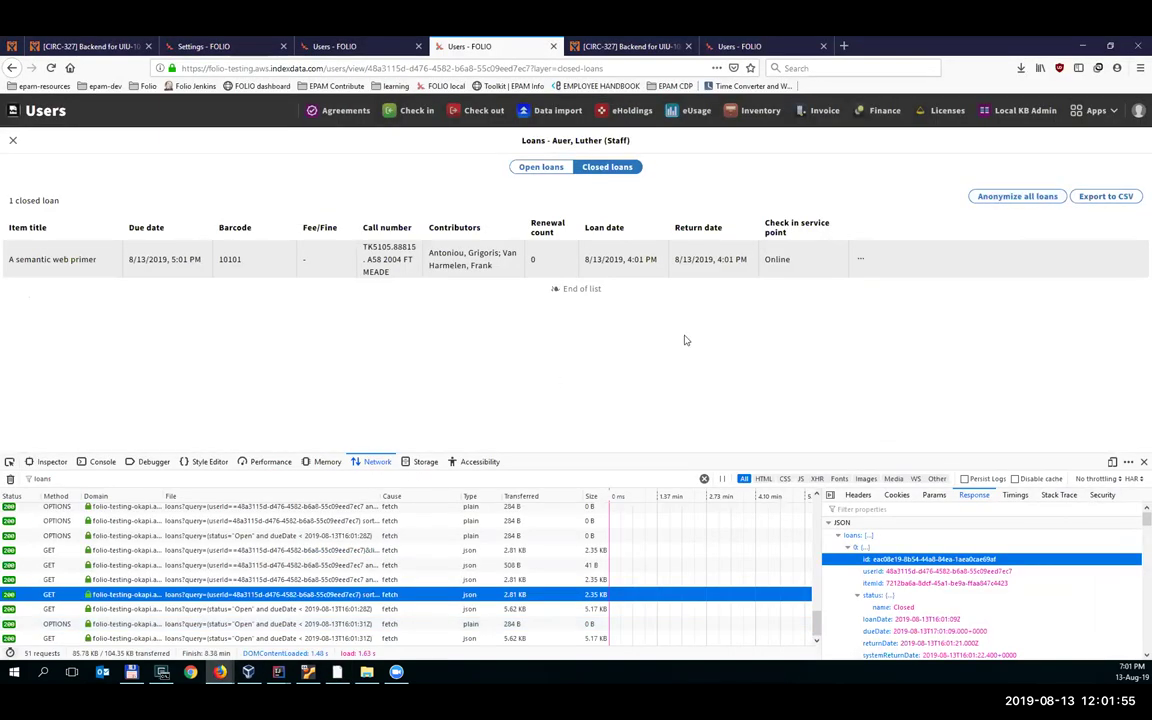
Step: Anonymize all the staff patron's loans and reload the closed loans page, getting 502 Bad Gateway
left_click(1040, 196)
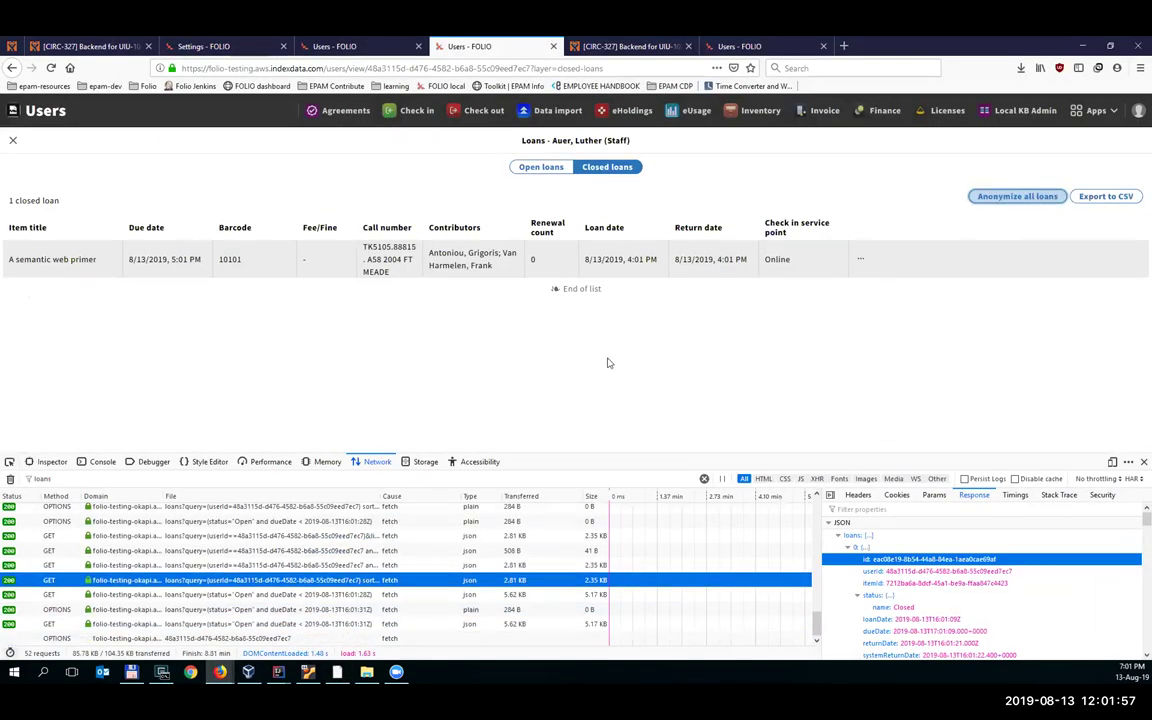
key("F5")
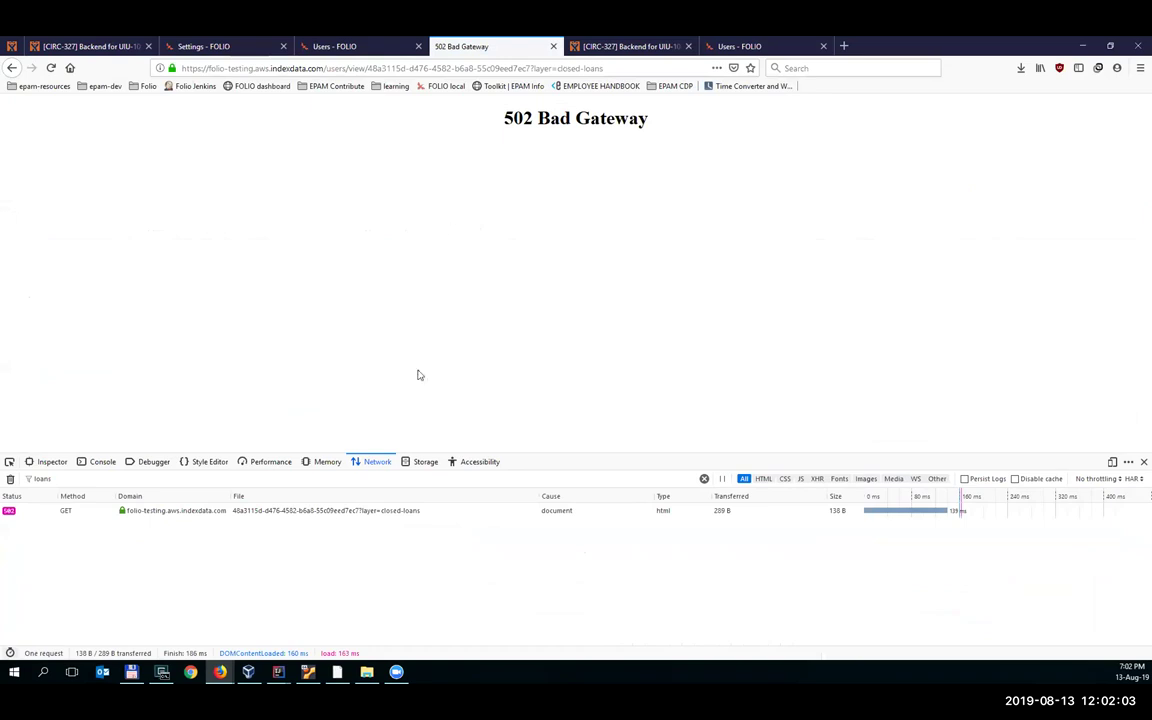
mouse_move(338, 681)
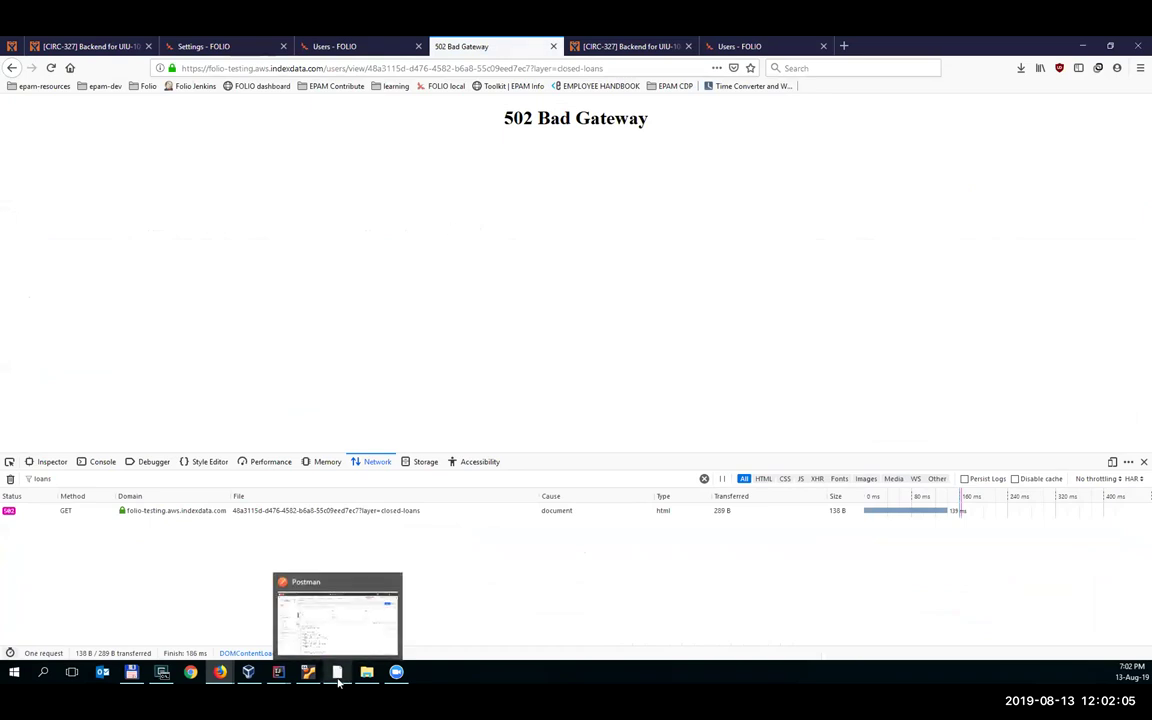
Step: Re-send the Postman loan request and highlight patronGroupAtCheckout 'staff' in the response
left_click(338, 677)
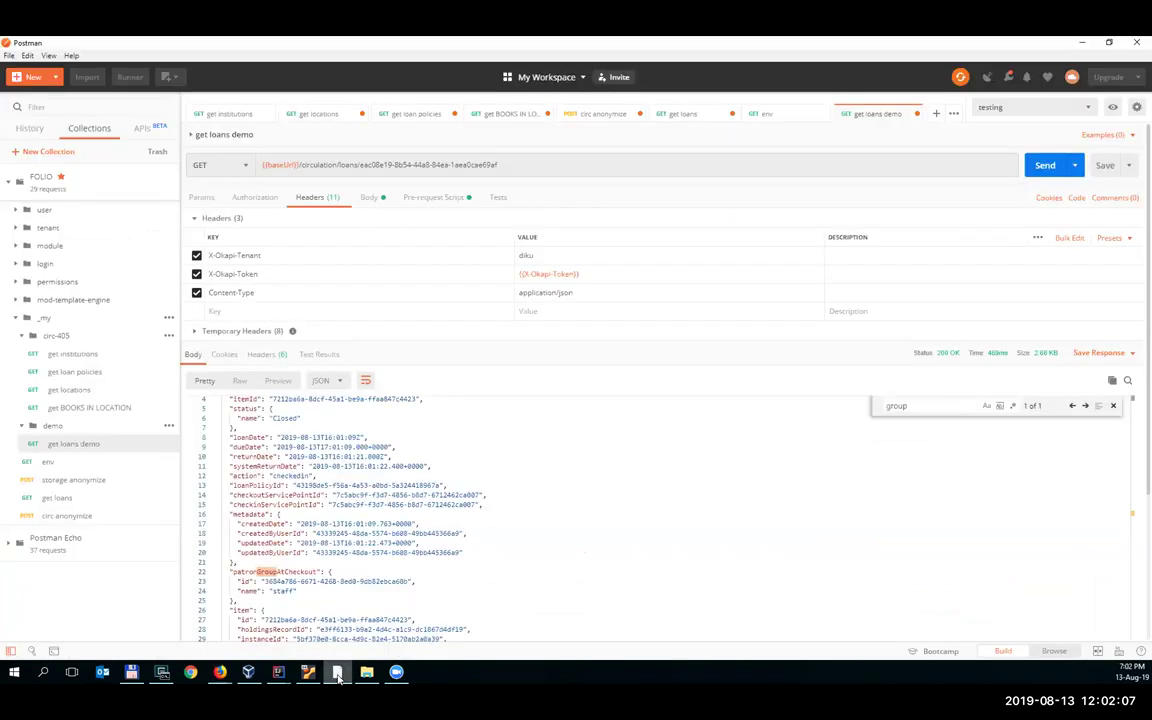
left_click(1045, 165)
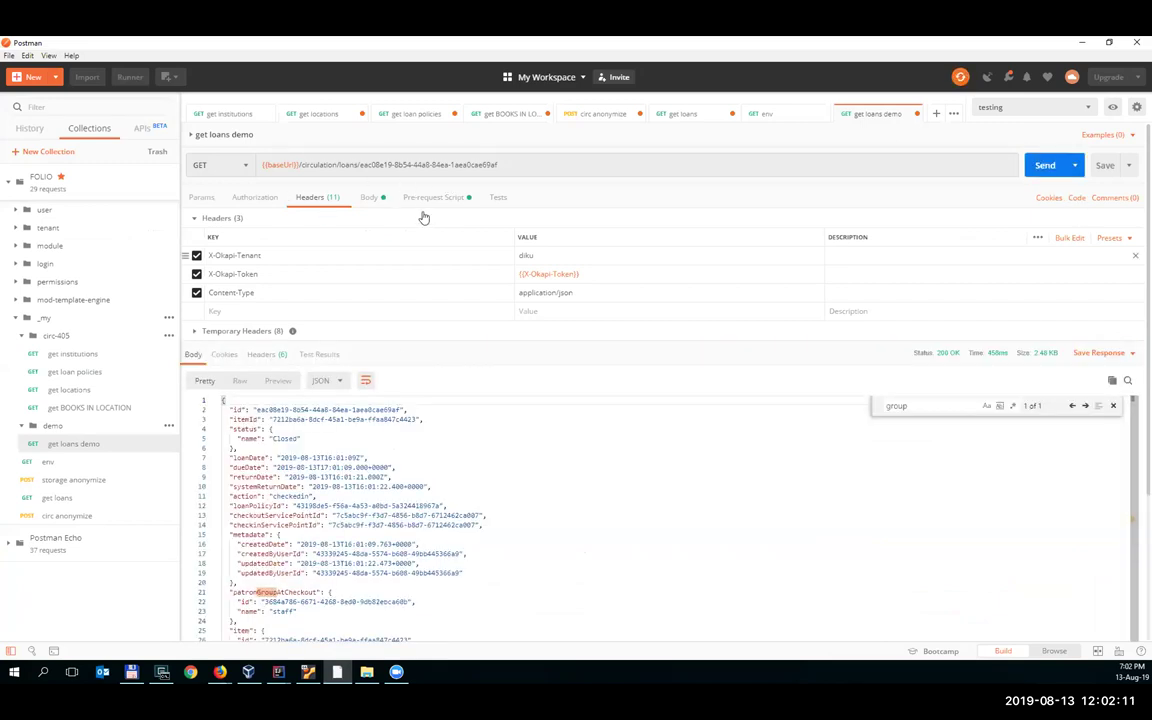
scroll(335, 485, "down", 1)
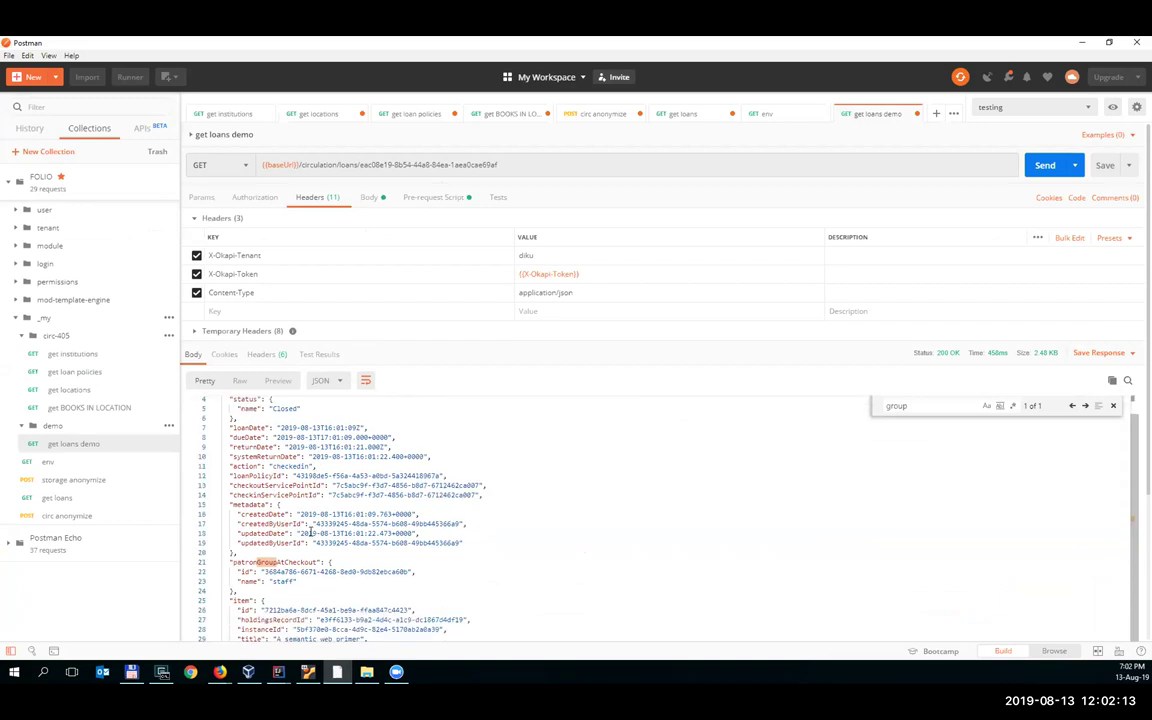
double_click(307, 563)
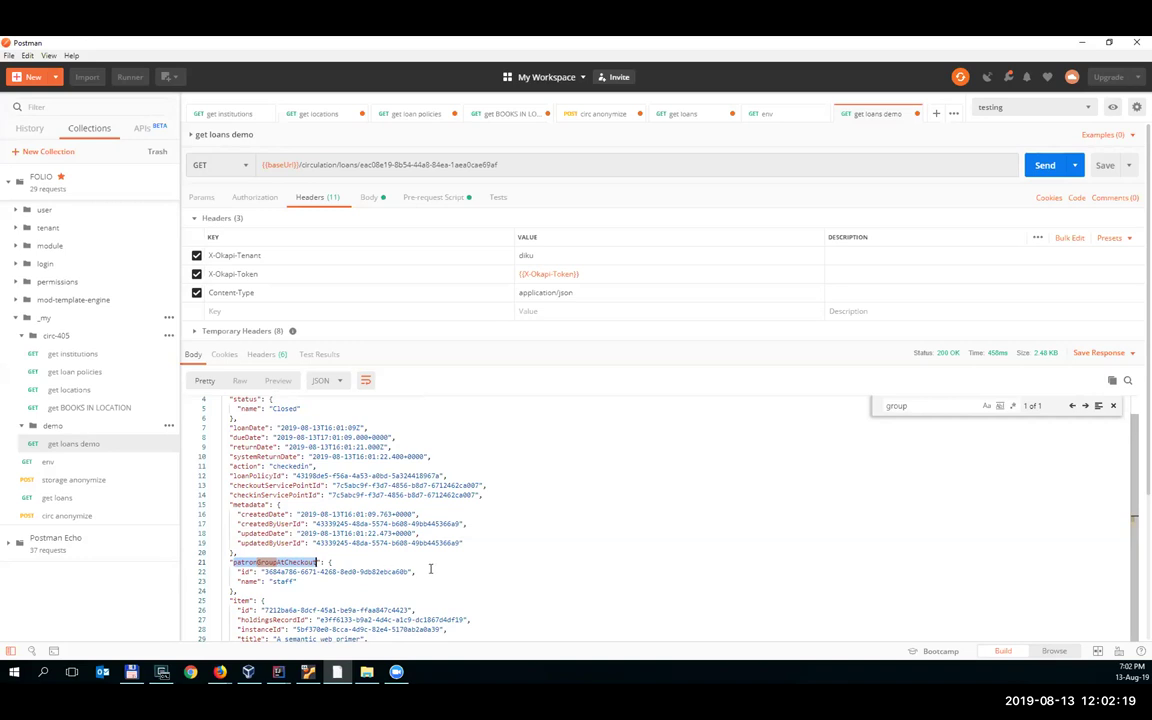
double_click(282, 581)
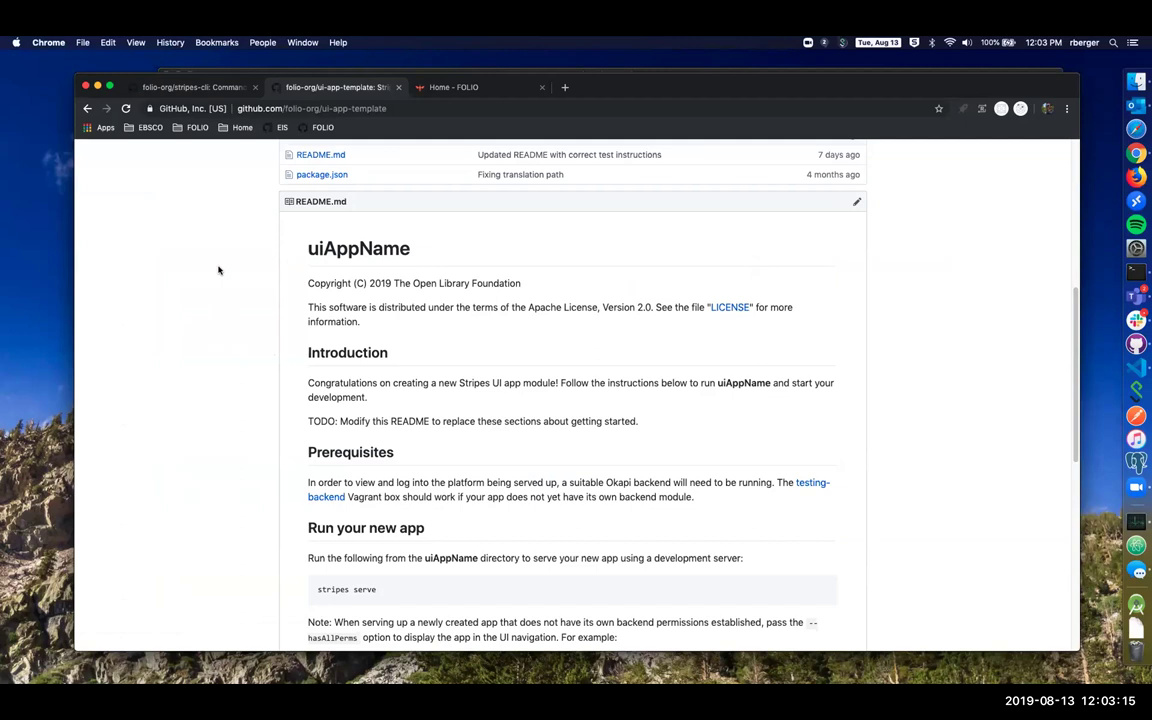
Step: Scroll through the stripes-cli repository page on GitHub
scroll(219, 270, "up", 3)
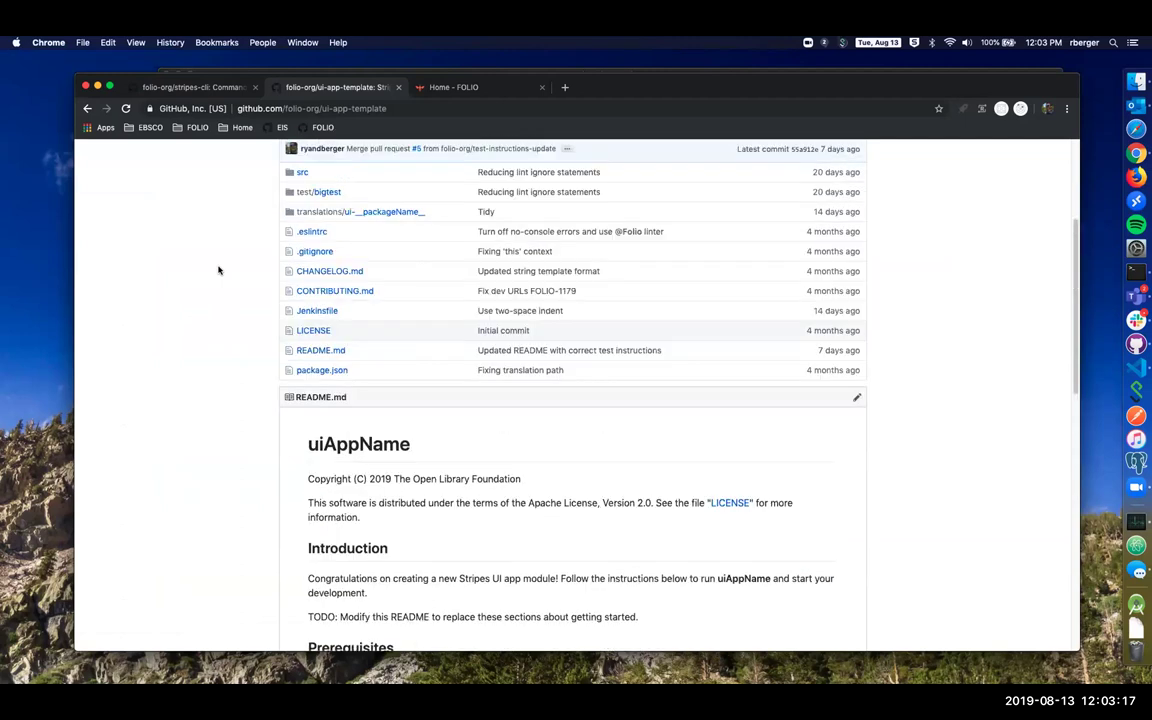
left_click(193, 89)
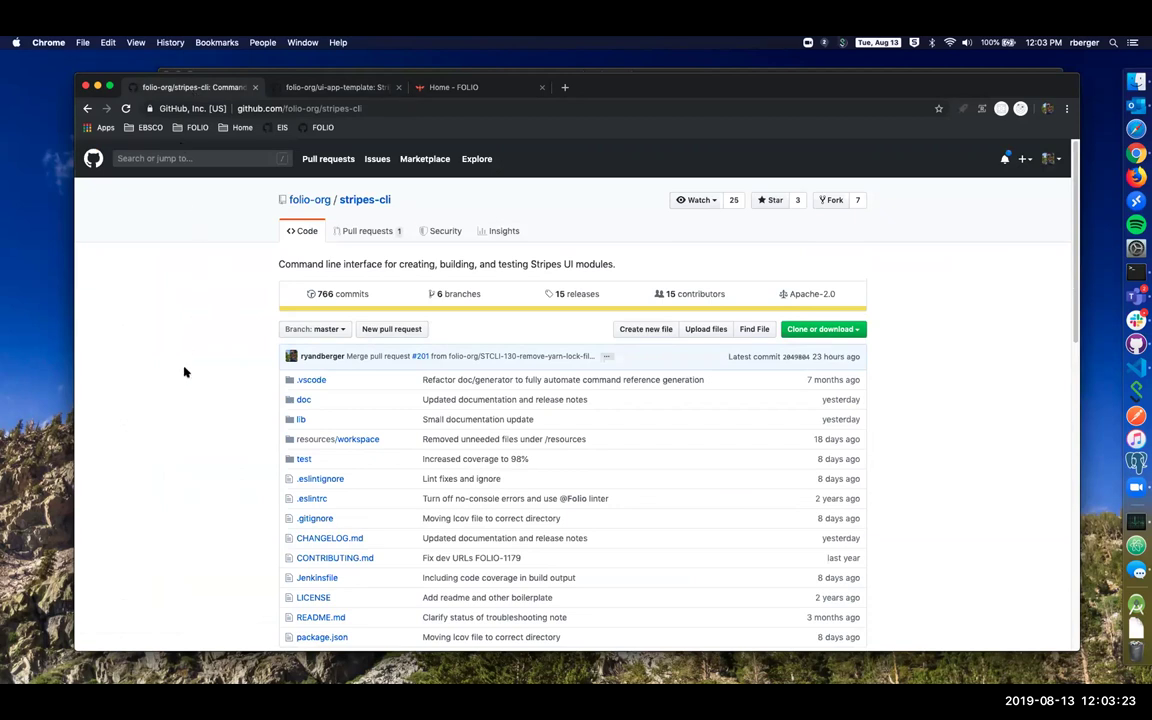
scroll(184, 372, "down", 2)
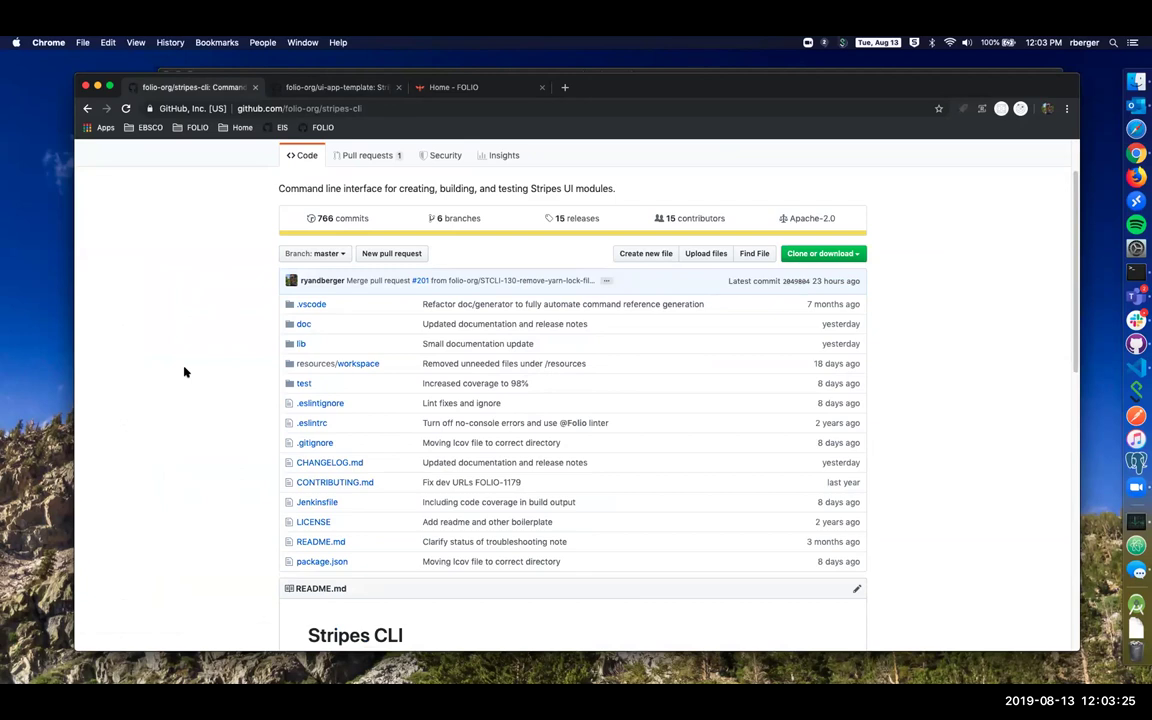
scroll(184, 372, "down", 2)
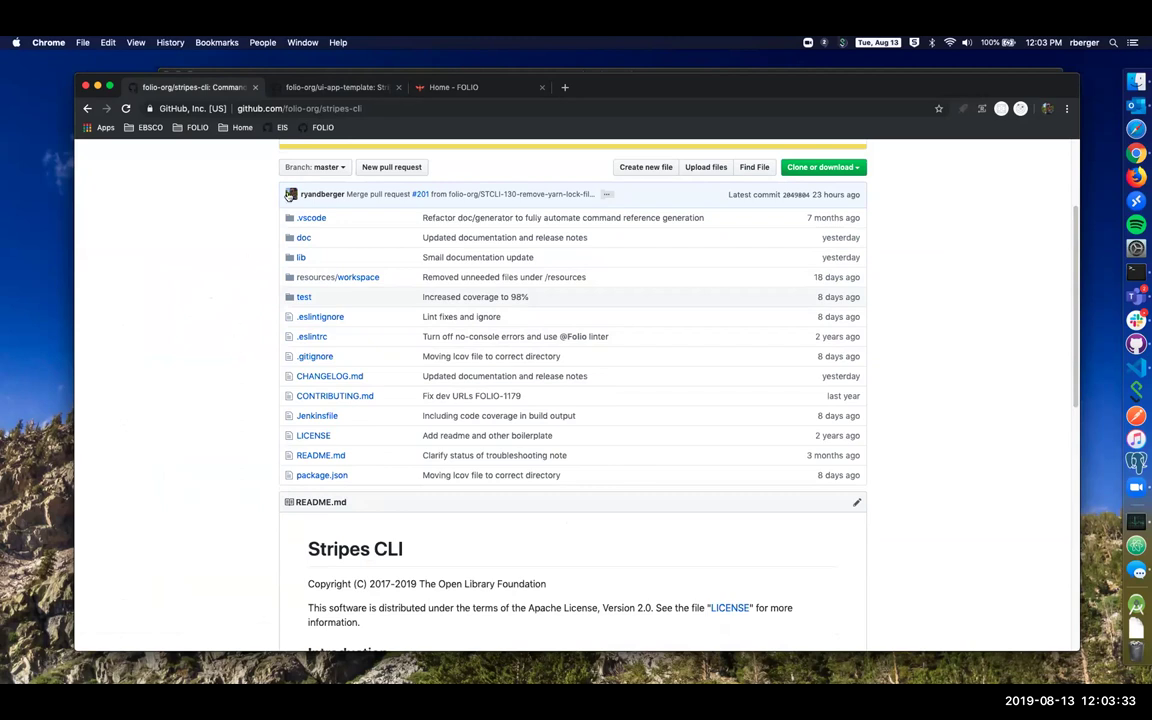
Step: Browse the folio-org/ui-app-template repository page and its README
left_click(305, 92)
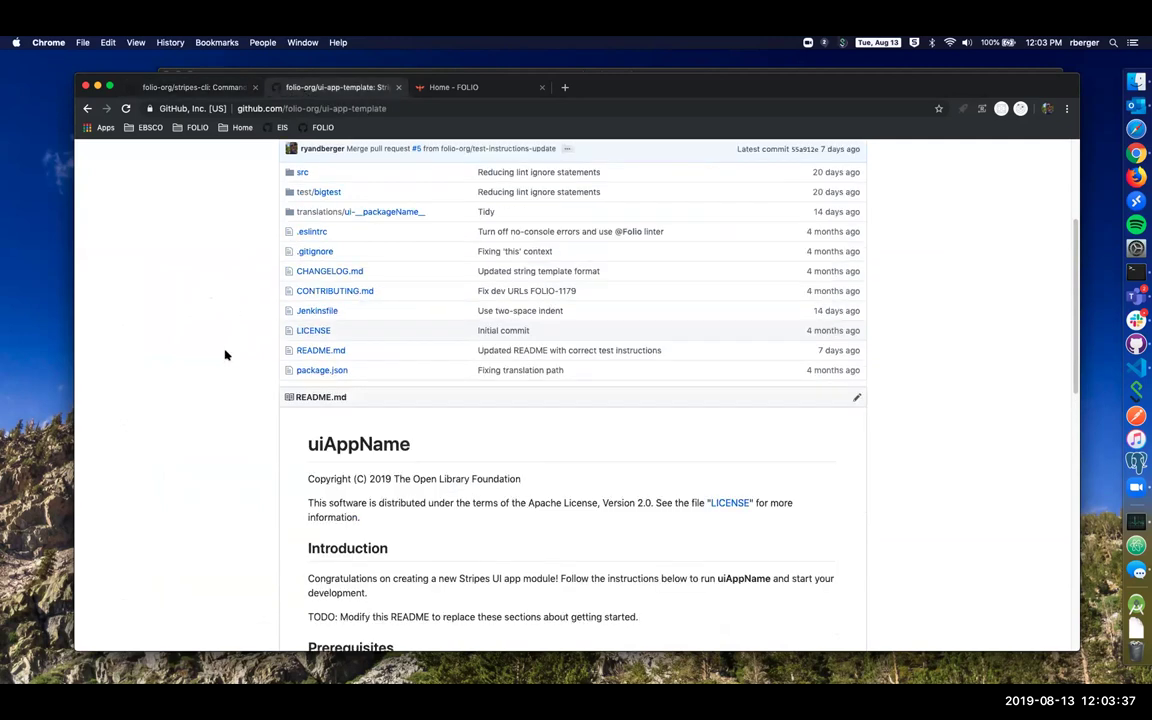
scroll(225, 355, "up", 3)
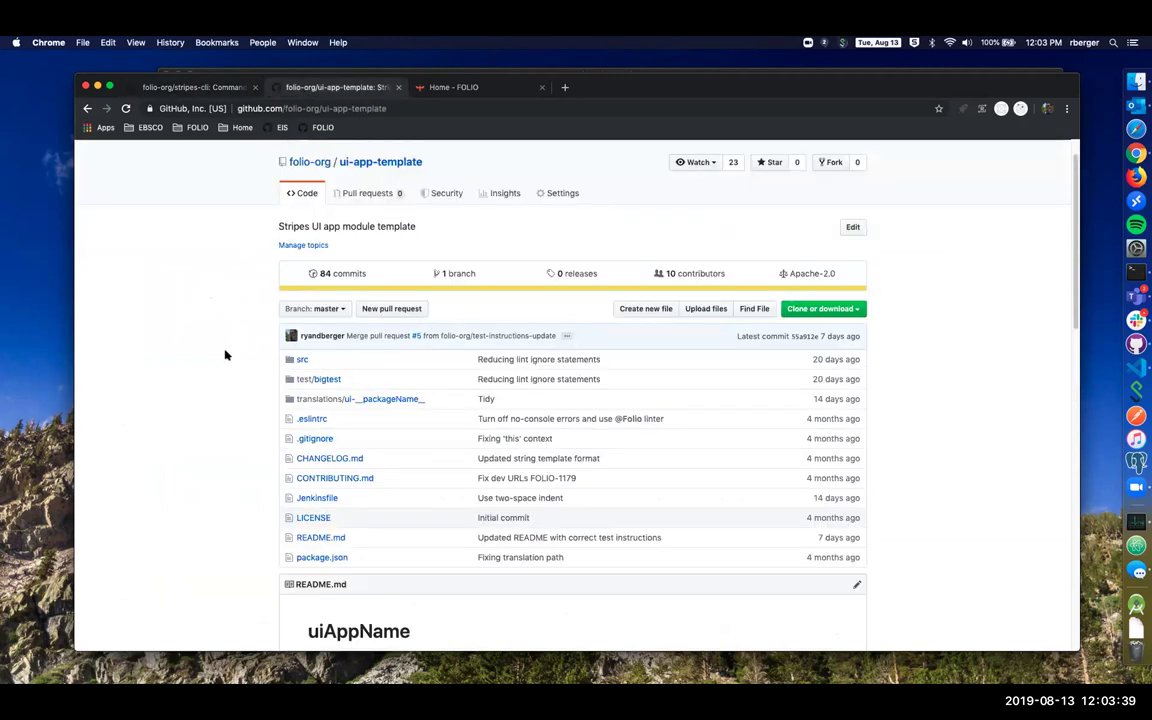
scroll(225, 355, "down", 1)
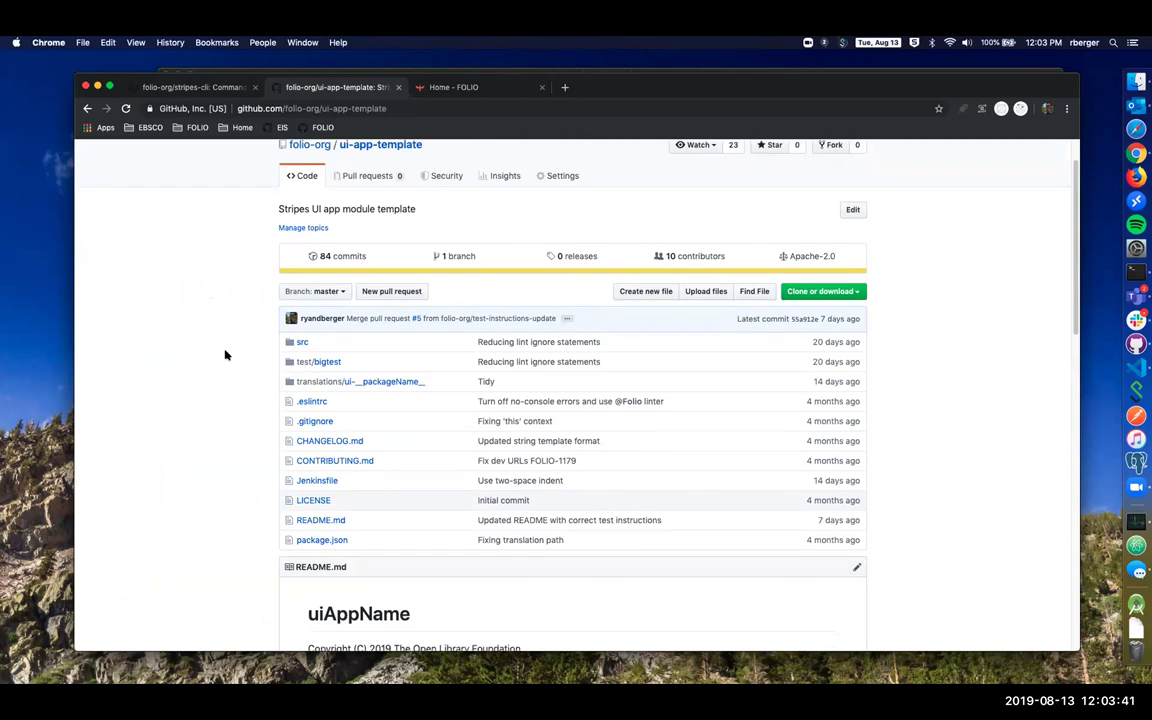
scroll(225, 355, "down", 1)
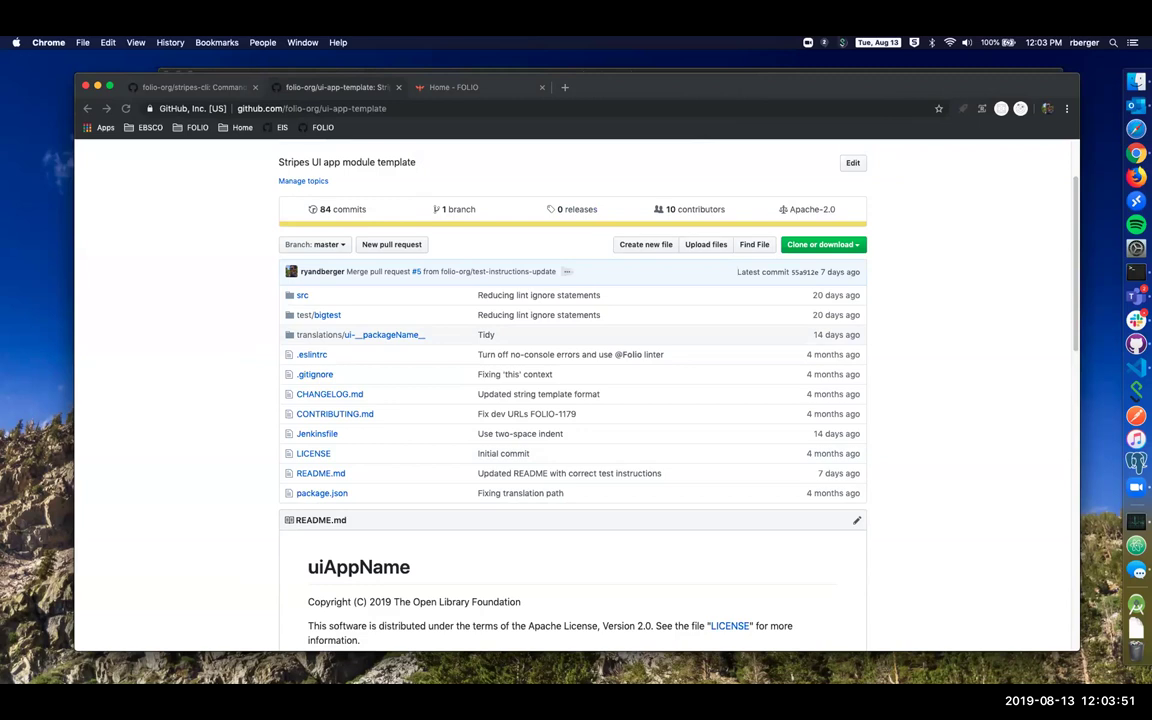
left_click(897, 306)
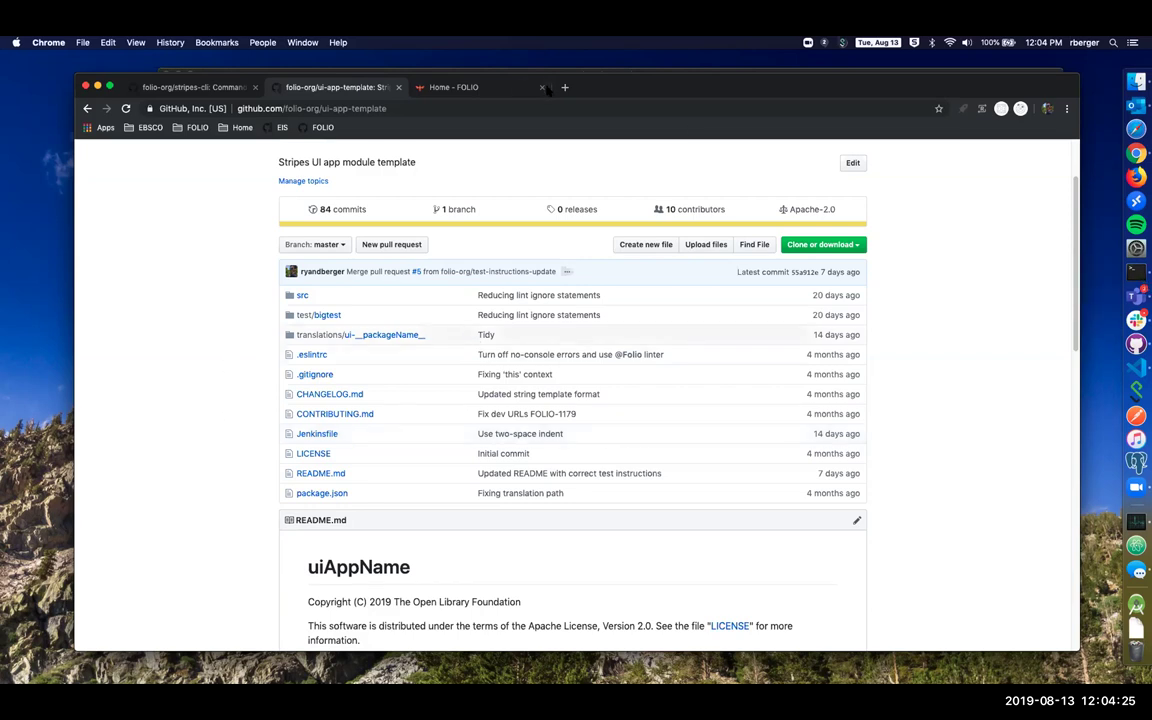
Step: Stop the running dev server and move up one directory with cd .
left_click(1136, 272)
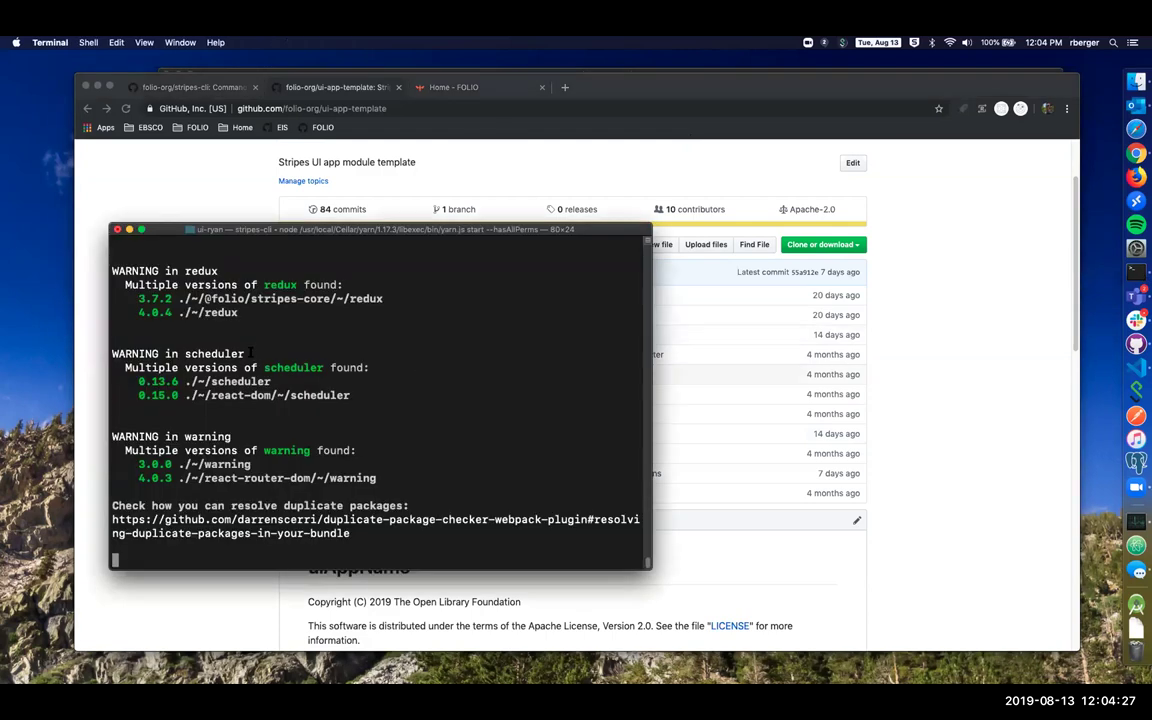
key("ctrl+c")
key("Return")
key("Return")
type("cd ..")
key("Return")
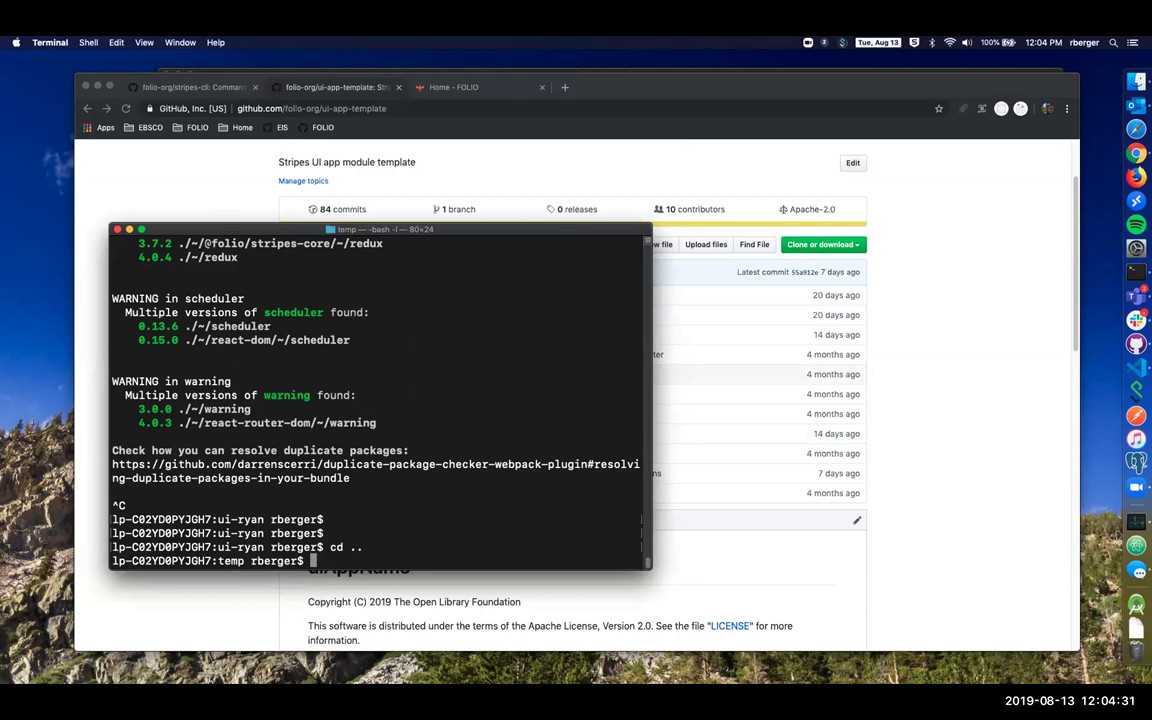
Step: Run stripes app create "TestApp" with the description 'My Test App'
type("stro")
key("BackSpace")
type("ipes app create ")
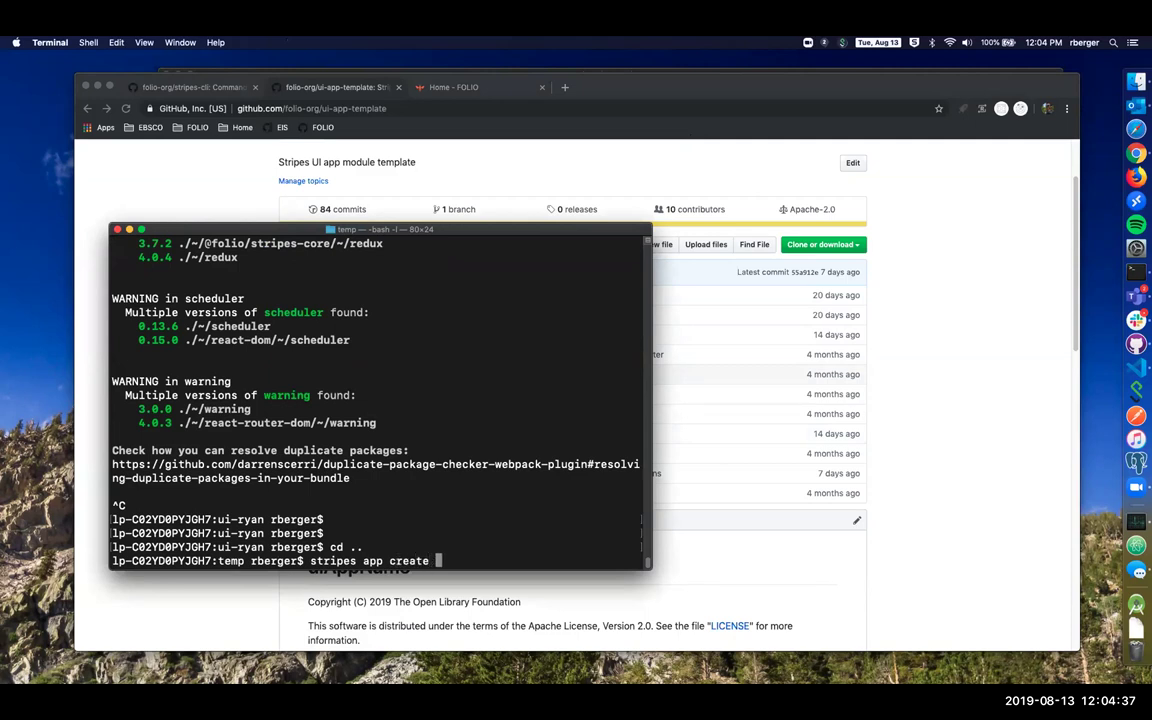
type("\"TestApp\"")
key("Return")
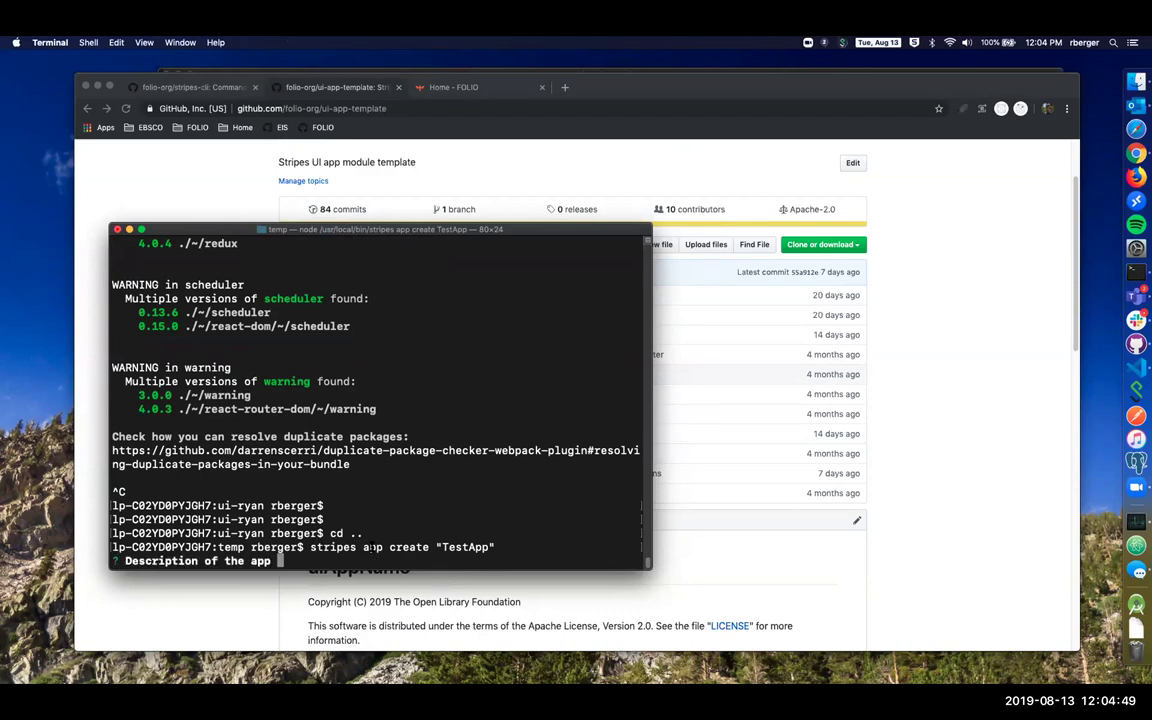
type("My Test App")
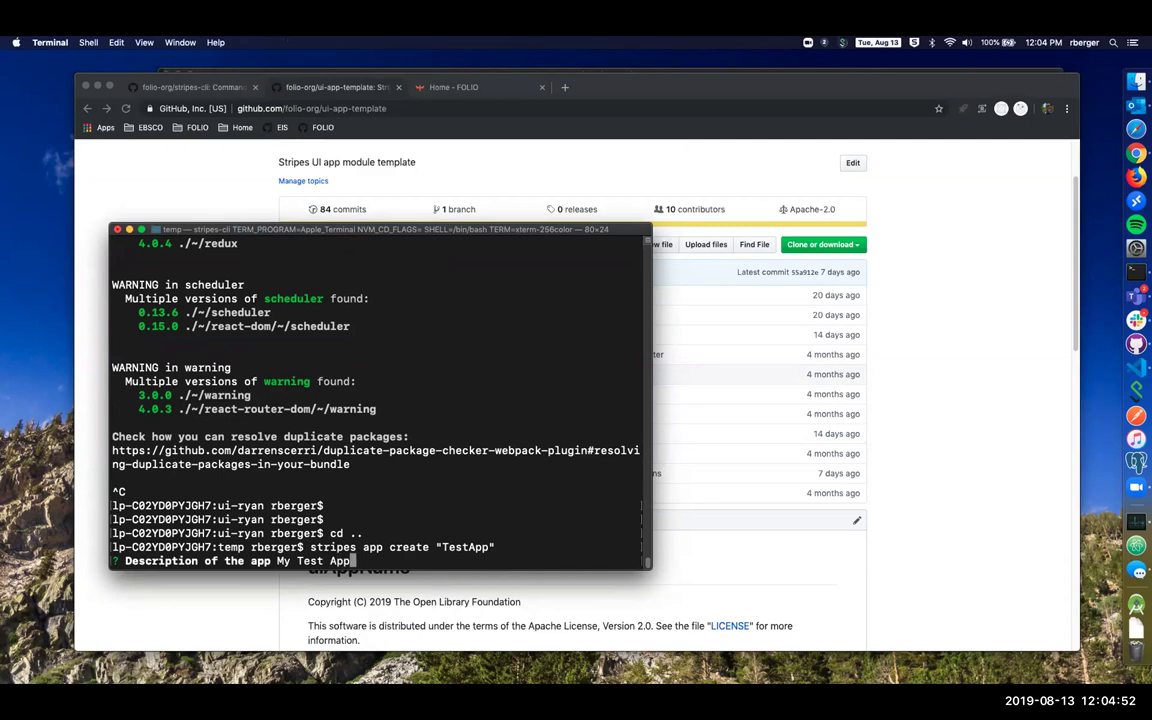
key("Return")
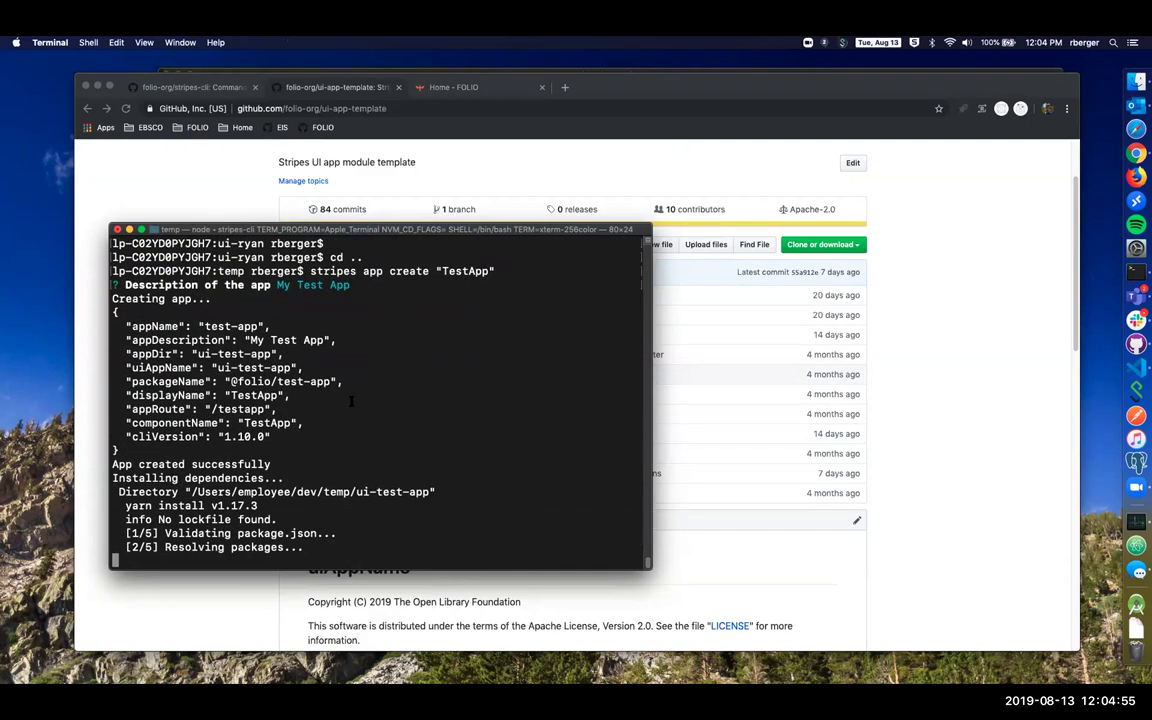
Step: Cancel the yarn install and change into the ui-ryan folder
left_click_drag(380, 229, 787, 215)
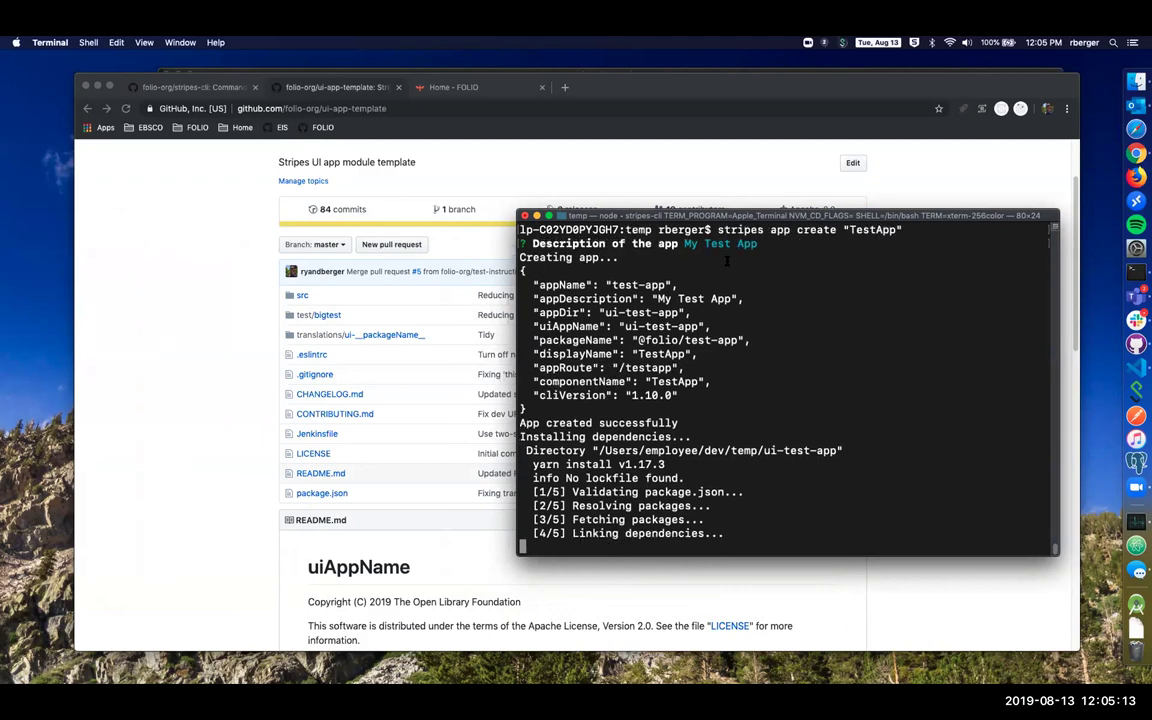
key("ctrl+c")
key("Return")
type("cd ui")
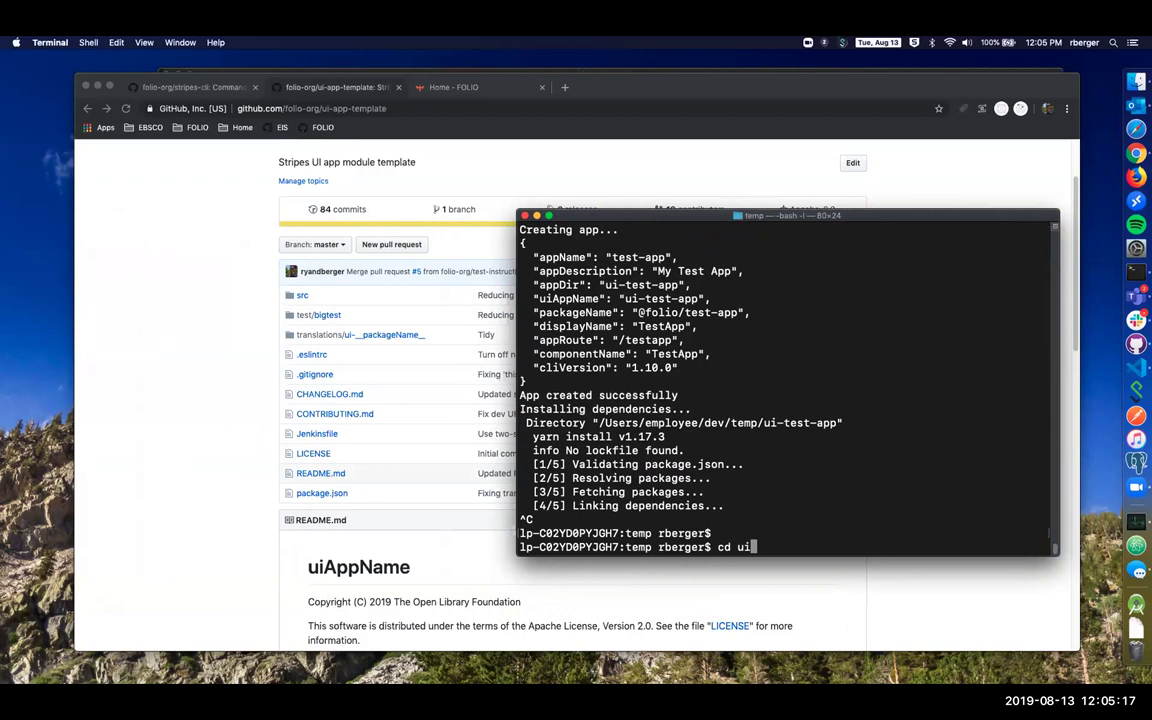
type("-ryan/")
key("Return")
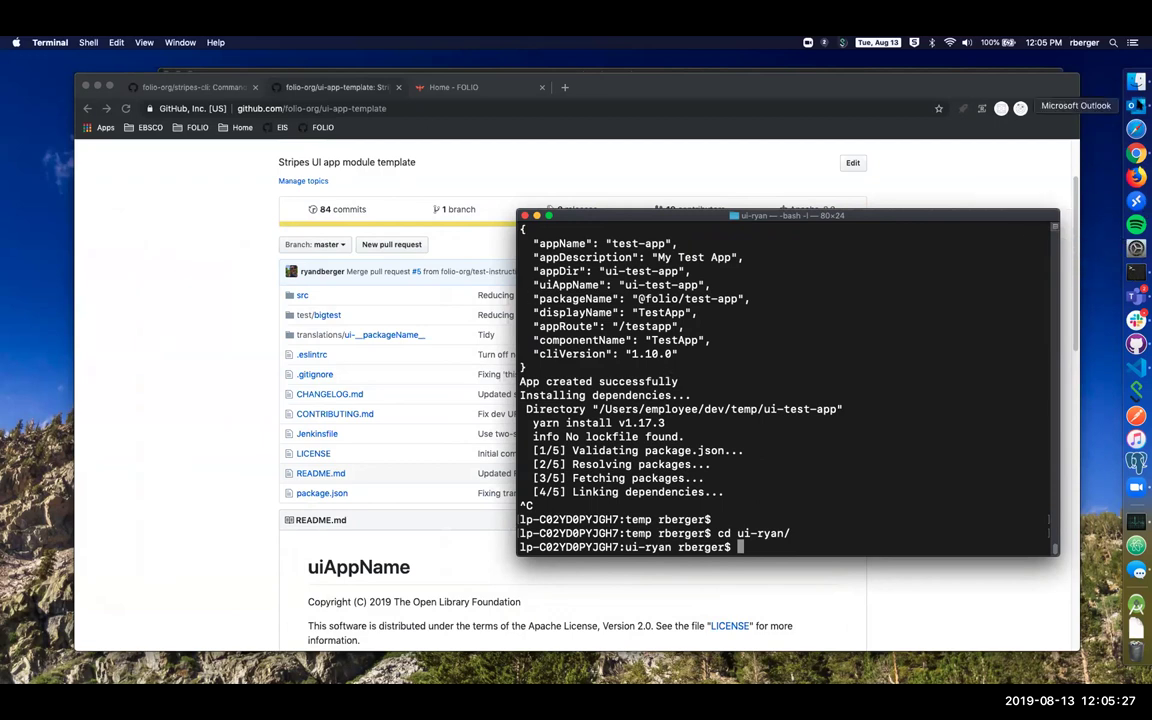
Step: Review the src index.js (class Ryan) and settings index.js (RyanSettings) files
left_click(1136, 340)
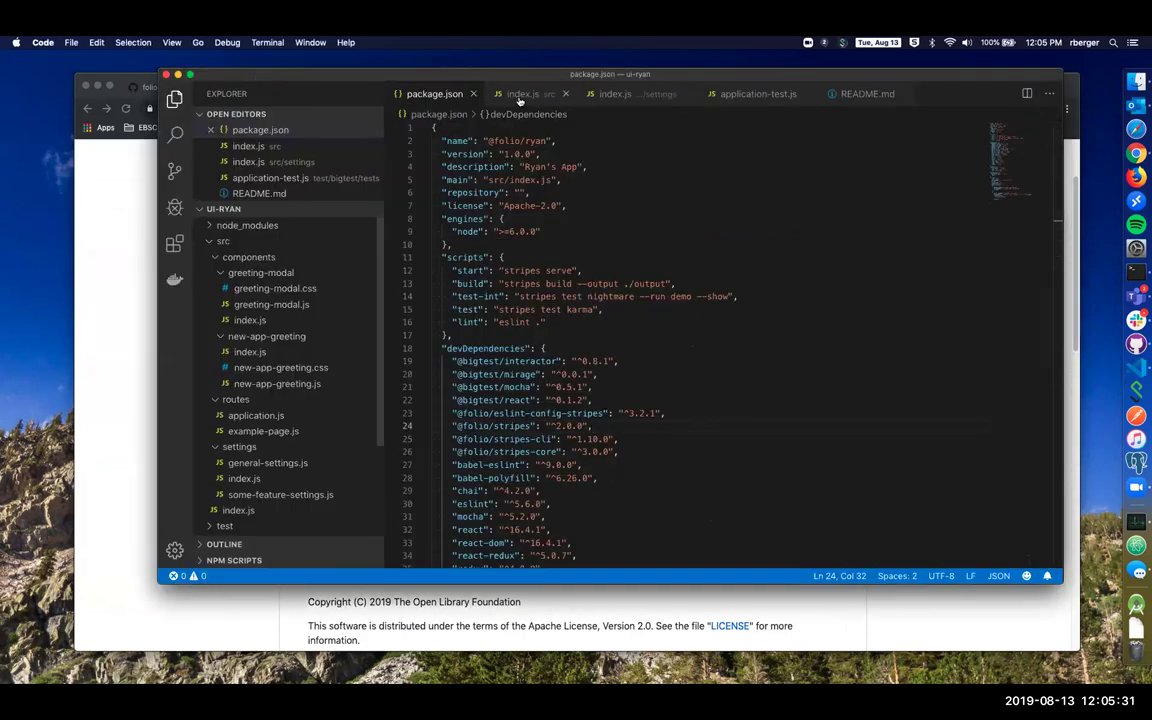
mouse_move(278, 76)
left_mouse_down()
mouse_move(313, 71)
mouse_move(293, 72)
left_mouse_up()
left_click(540, 90)
scroll(674, 249, "up", 5)
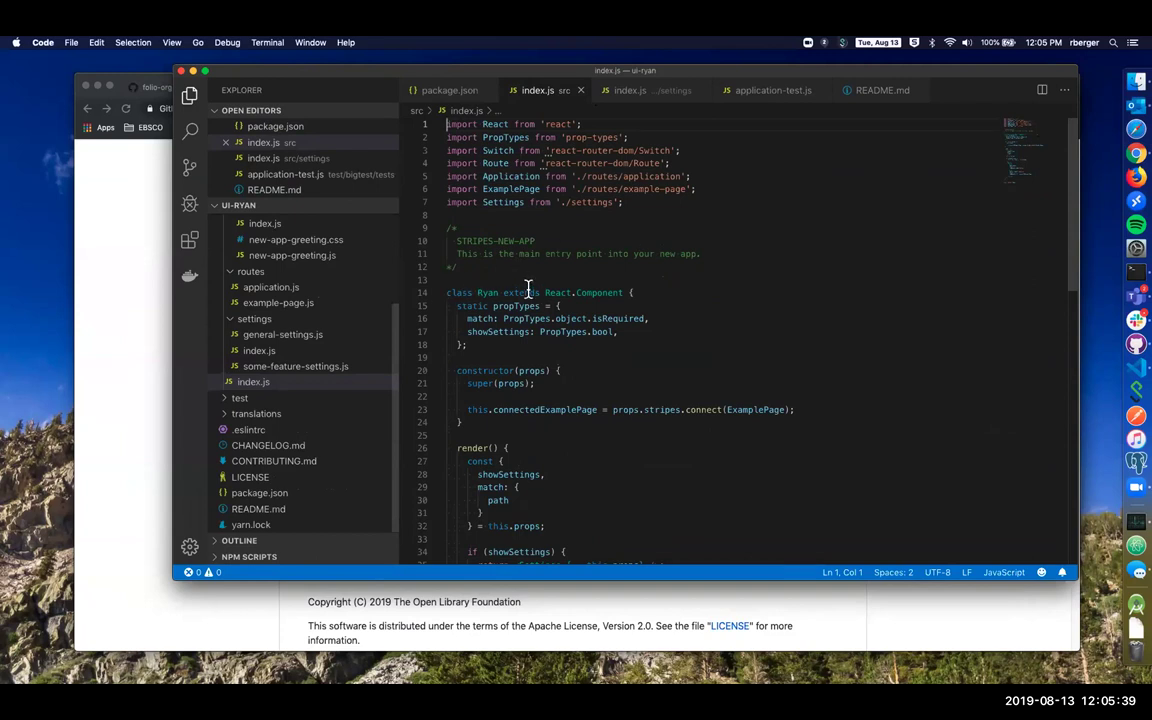
double_click(488, 292)
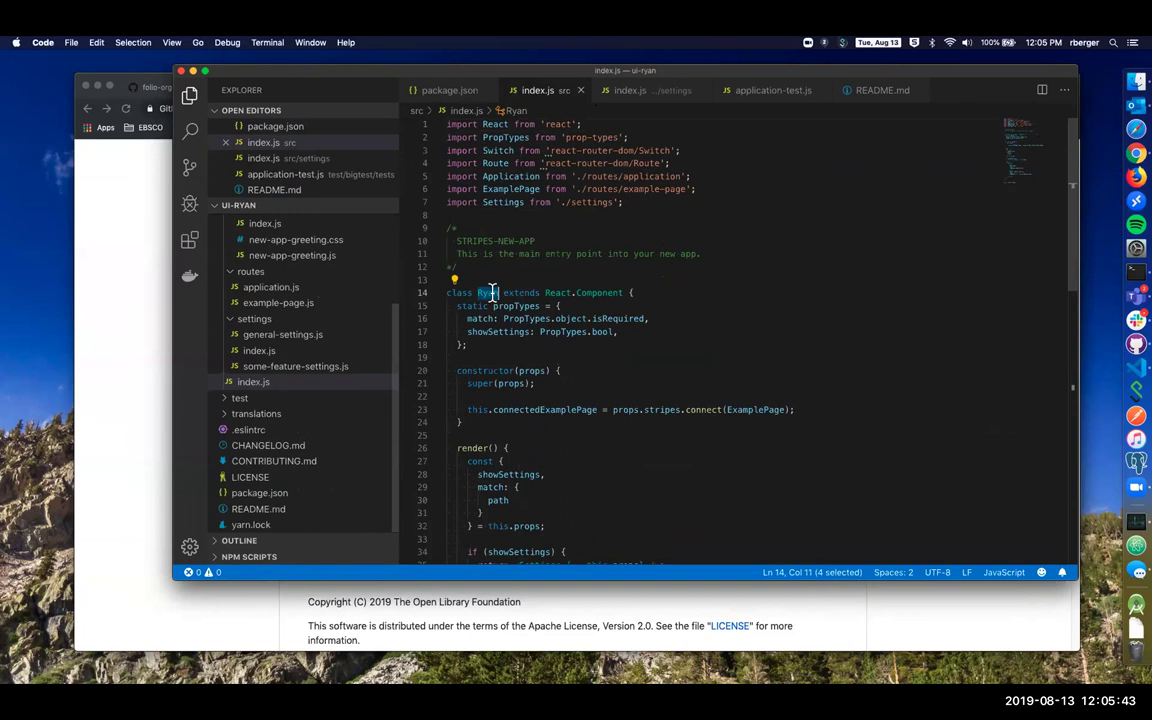
left_click(648, 88)
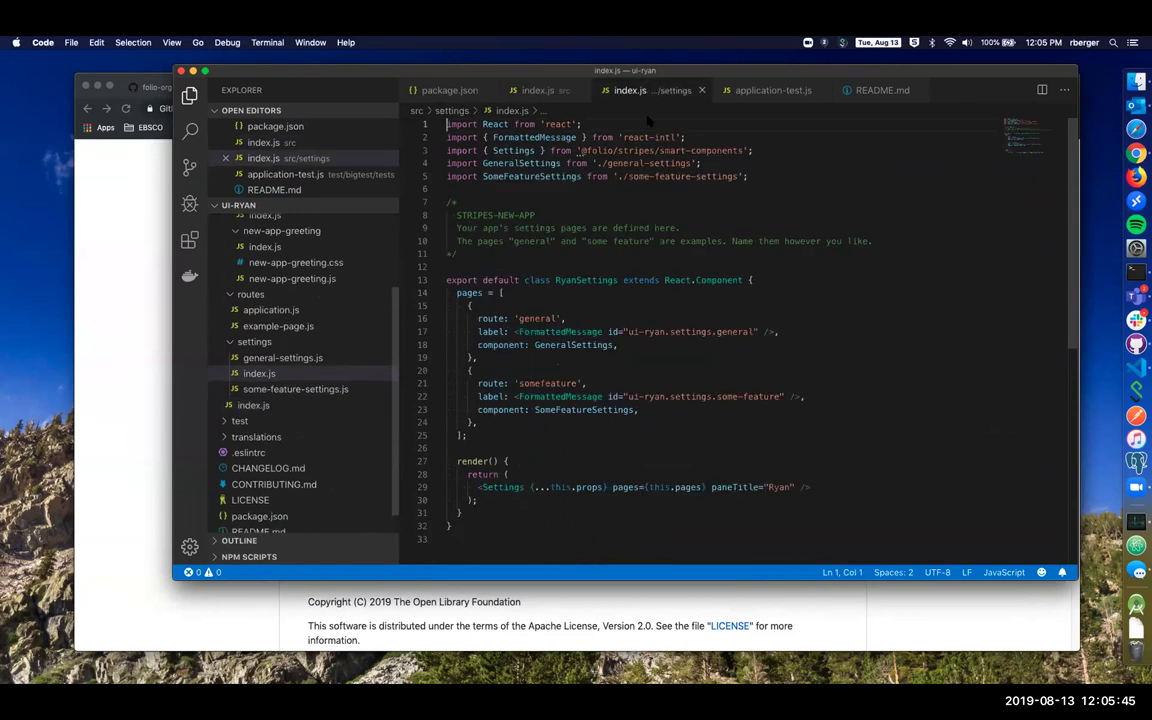
left_click_drag(555, 280, 592, 280)
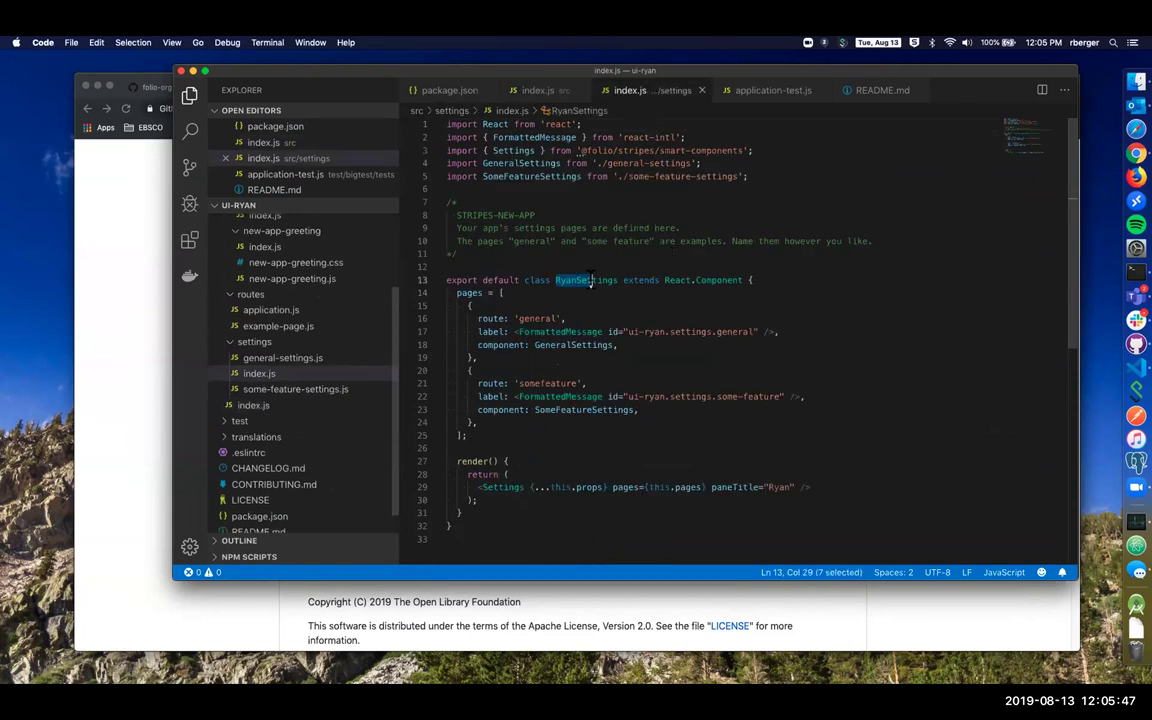
Step: Open README.md with its rendered preview to the side
left_click(878, 90)
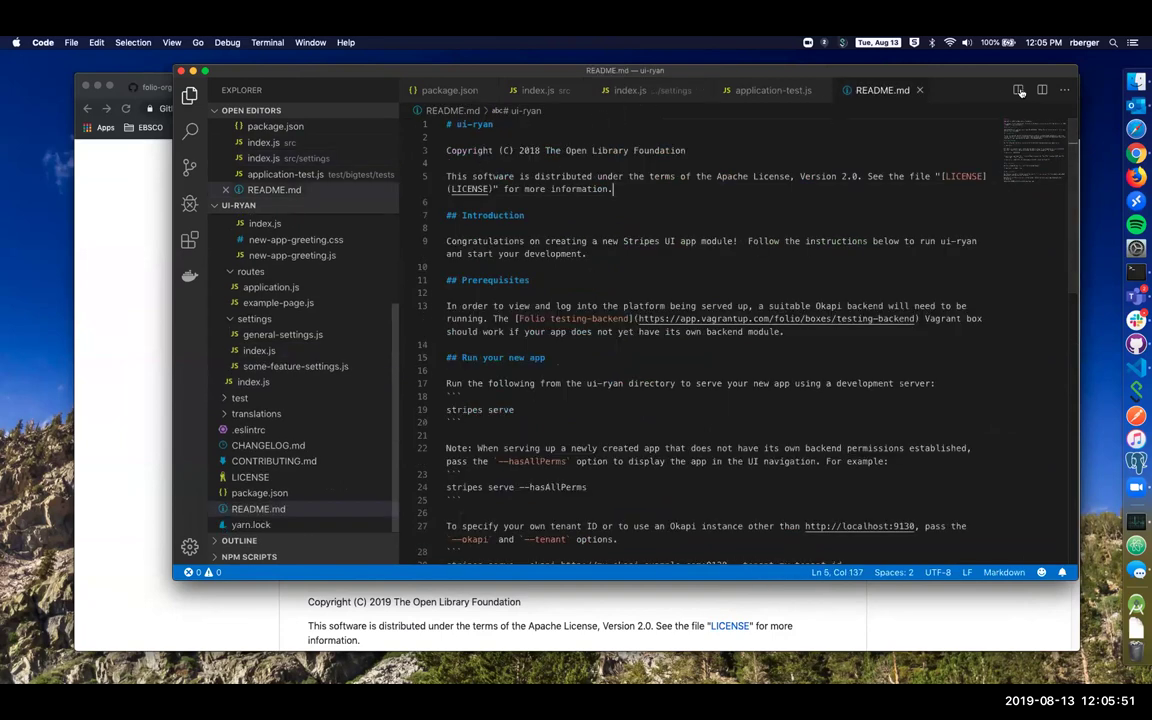
left_click(1020, 91)
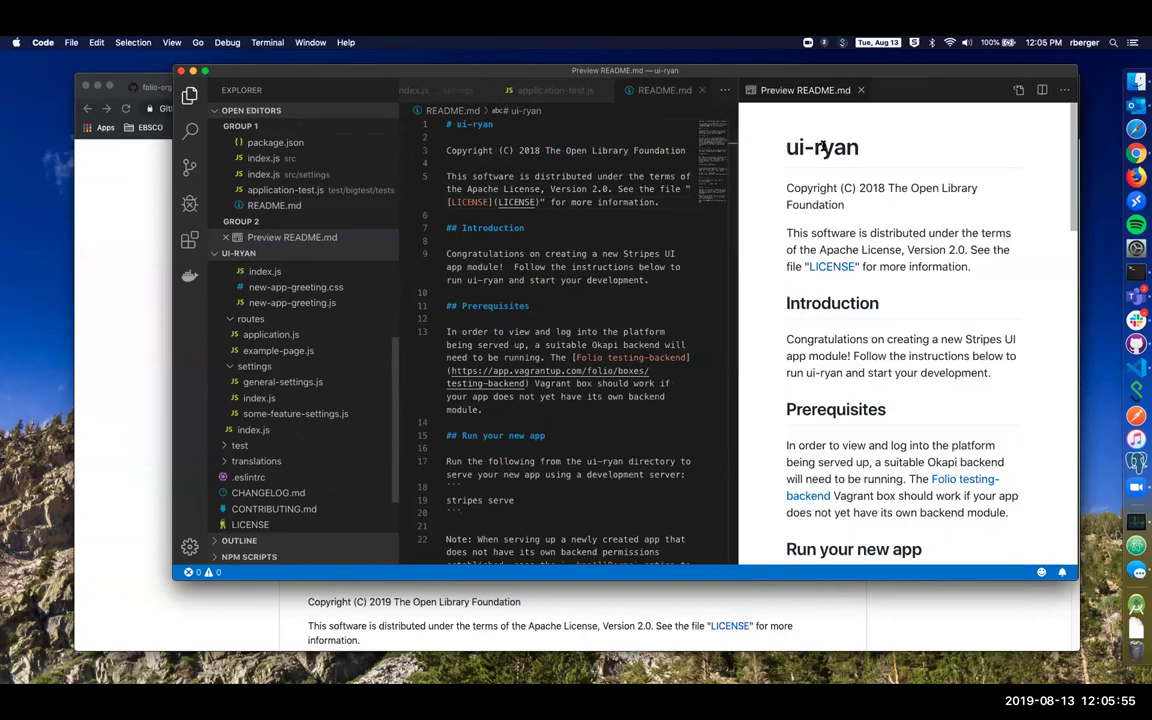
scroll(913, 337, "down", 5)
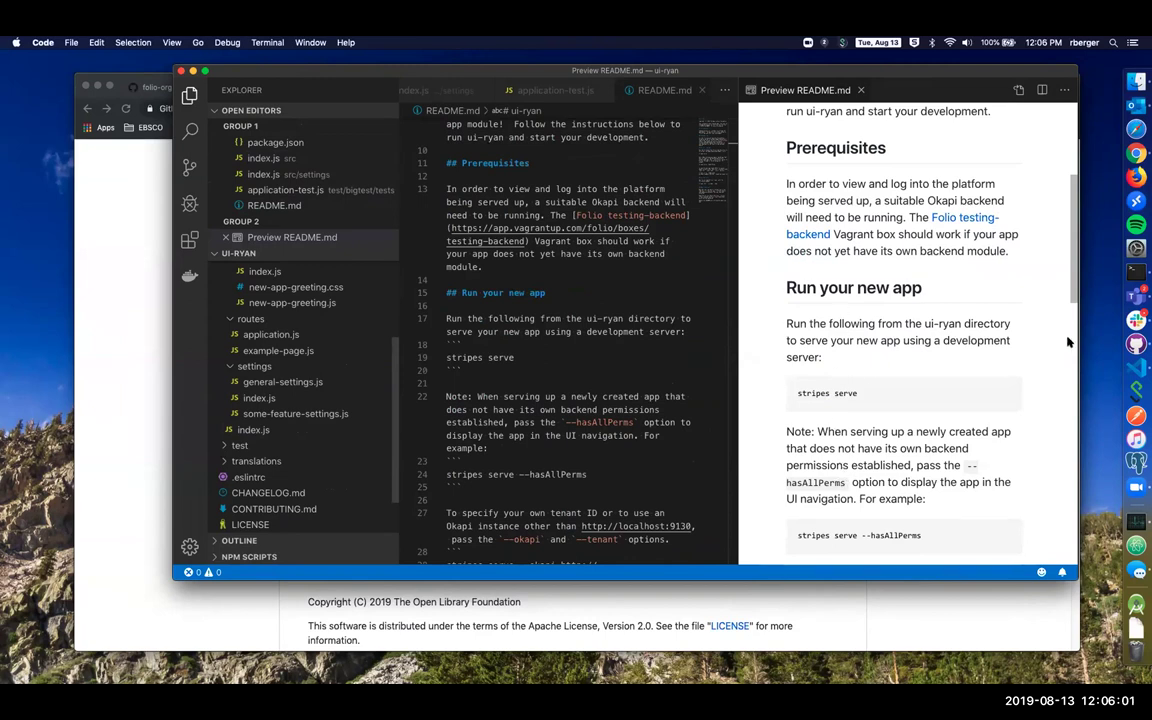
Step: Start the ui-ryan dev server with yarn start --hasAllPerms
left_click(1136, 271)
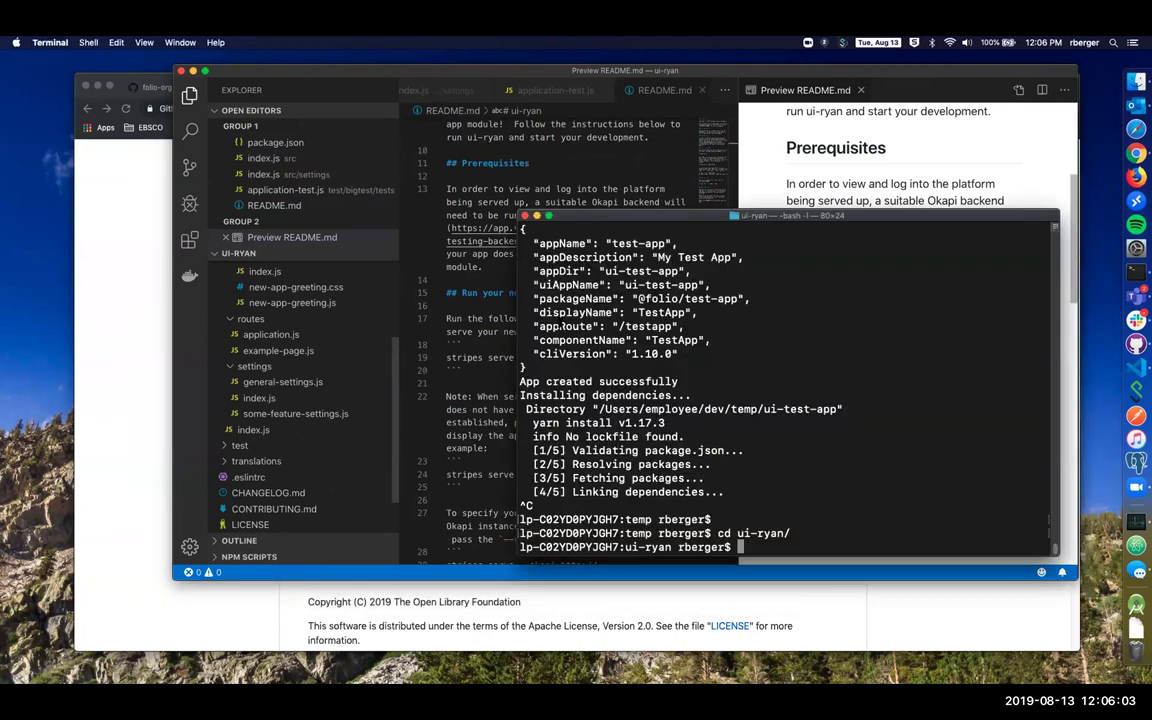
type("yarn start --ha")
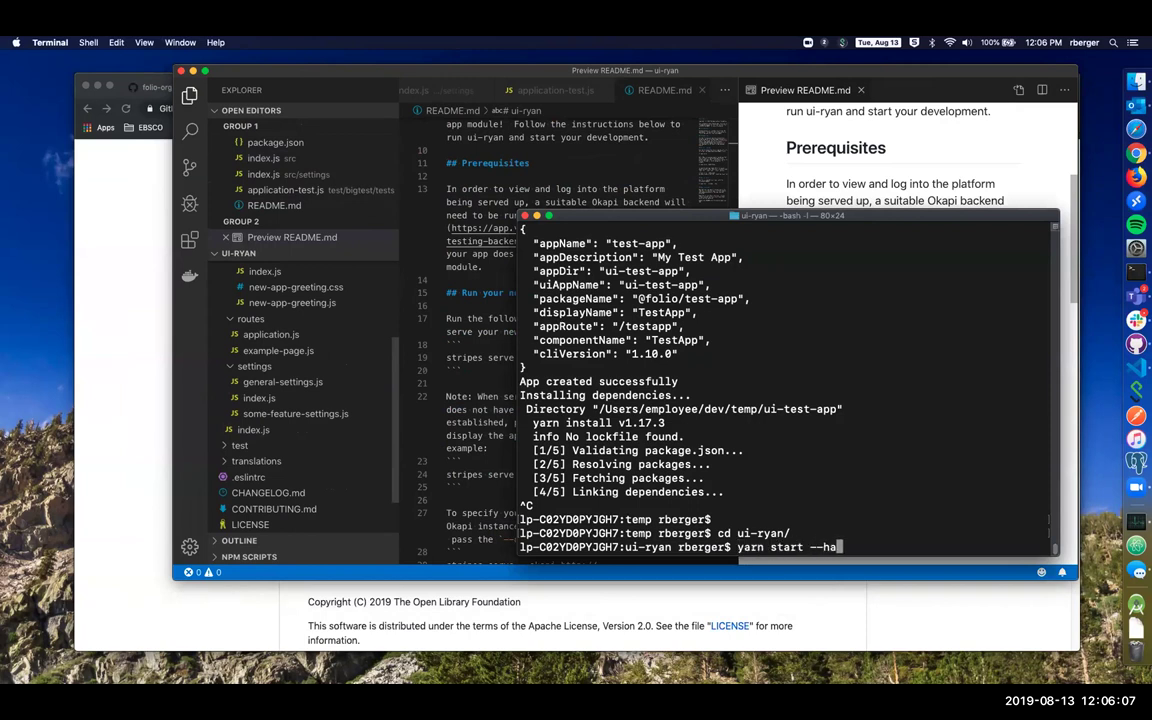
type("sAllPerms")
key("Return")
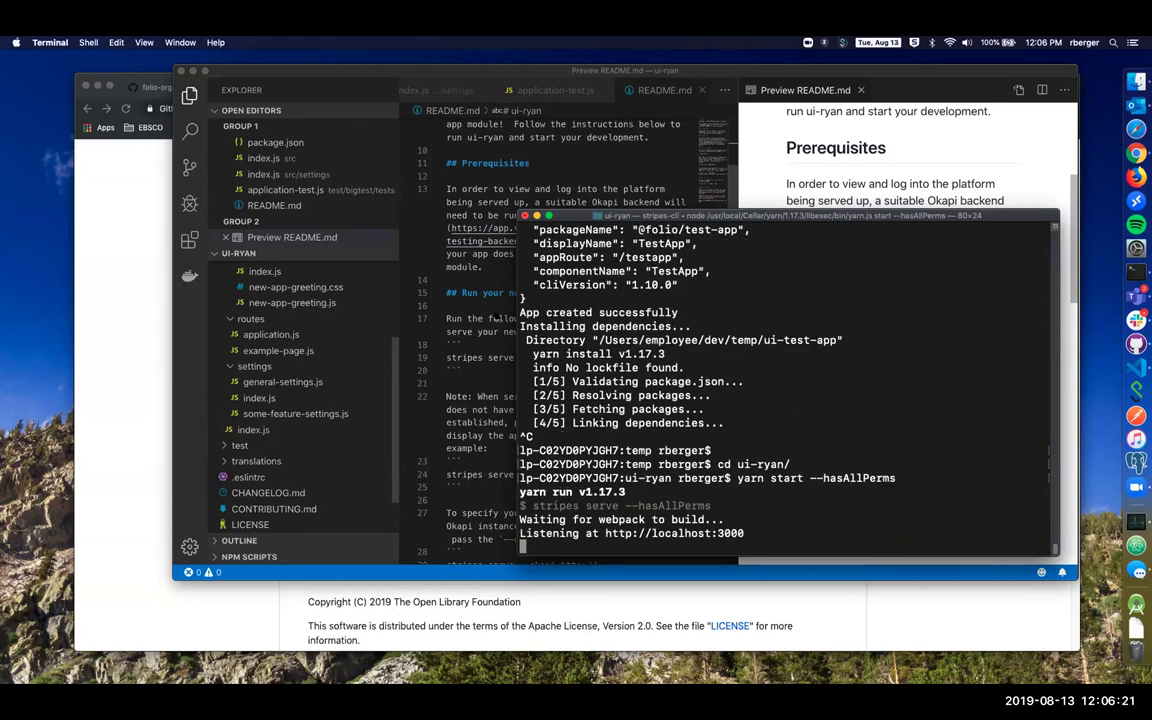
Step: Replace the Home - FOLIO tab with a new tab loading localhost:3000
left_click(142, 350)
left_click(542, 87)
key("super+t")
type("l")
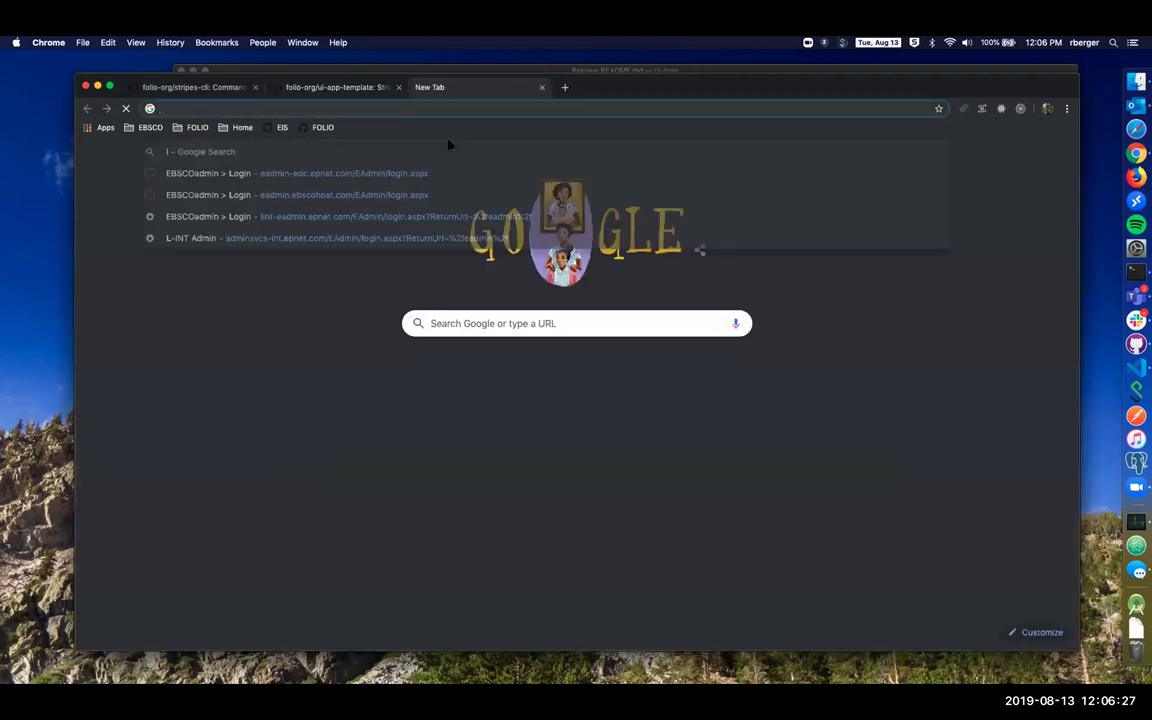
type("ocalhost:3000")
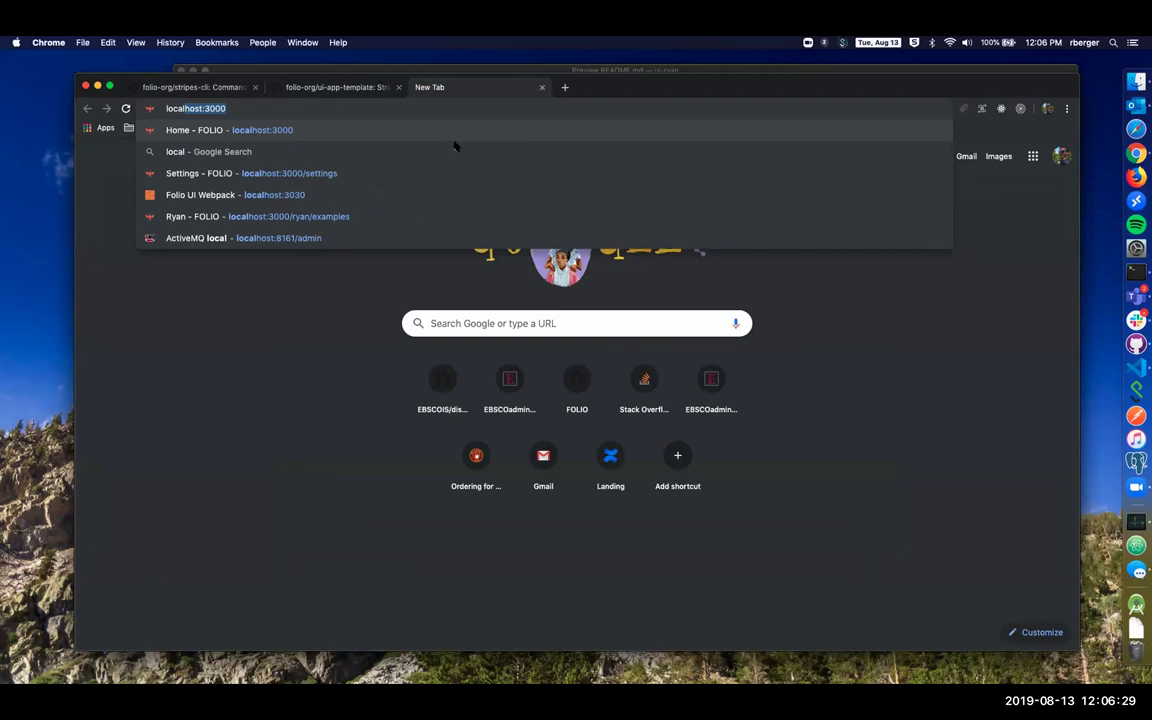
left_click(1136, 271)
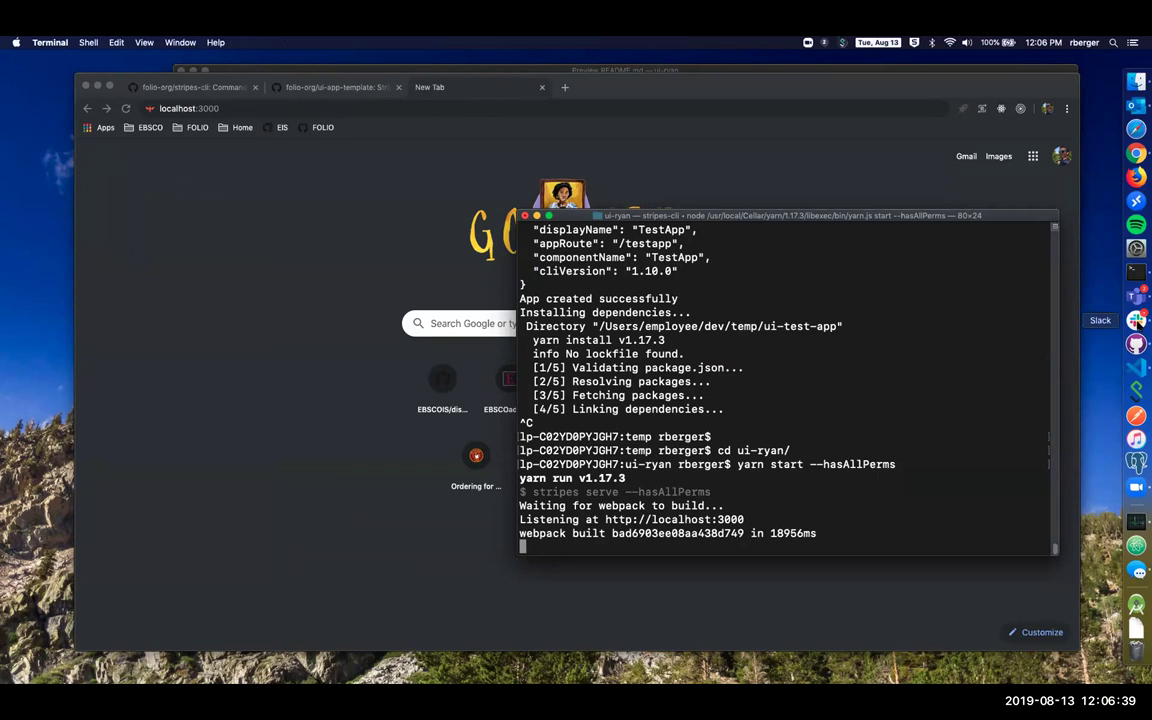
left_click(1137, 367)
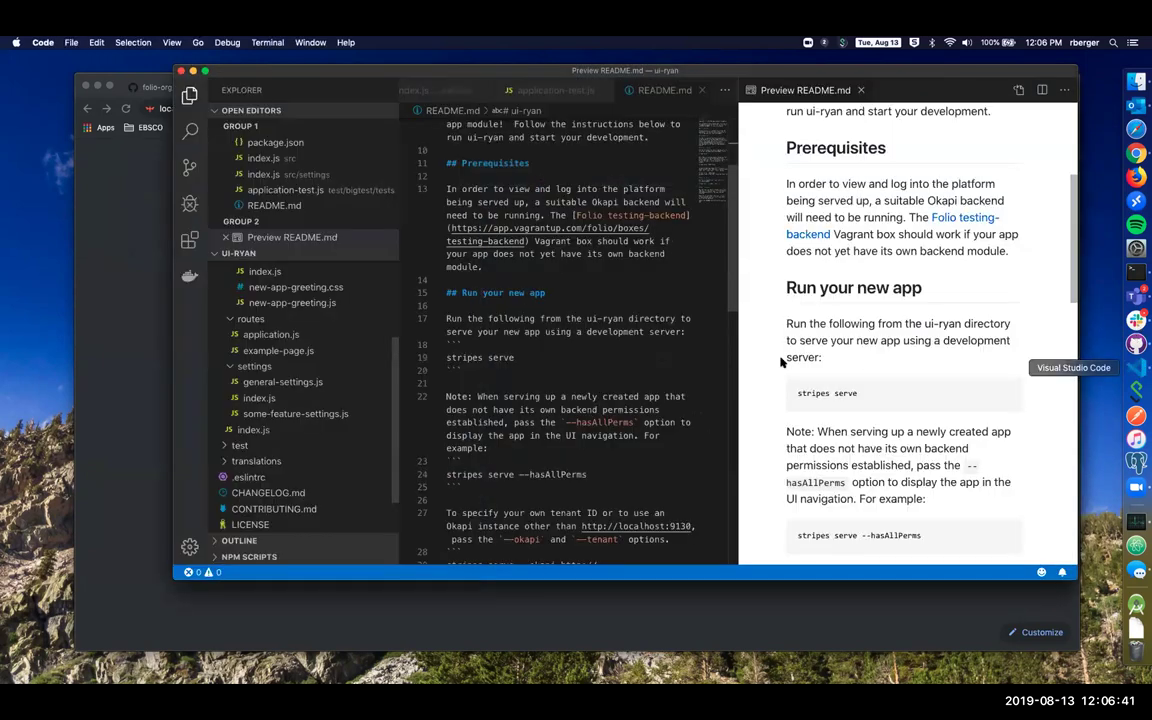
left_click(139, 173)
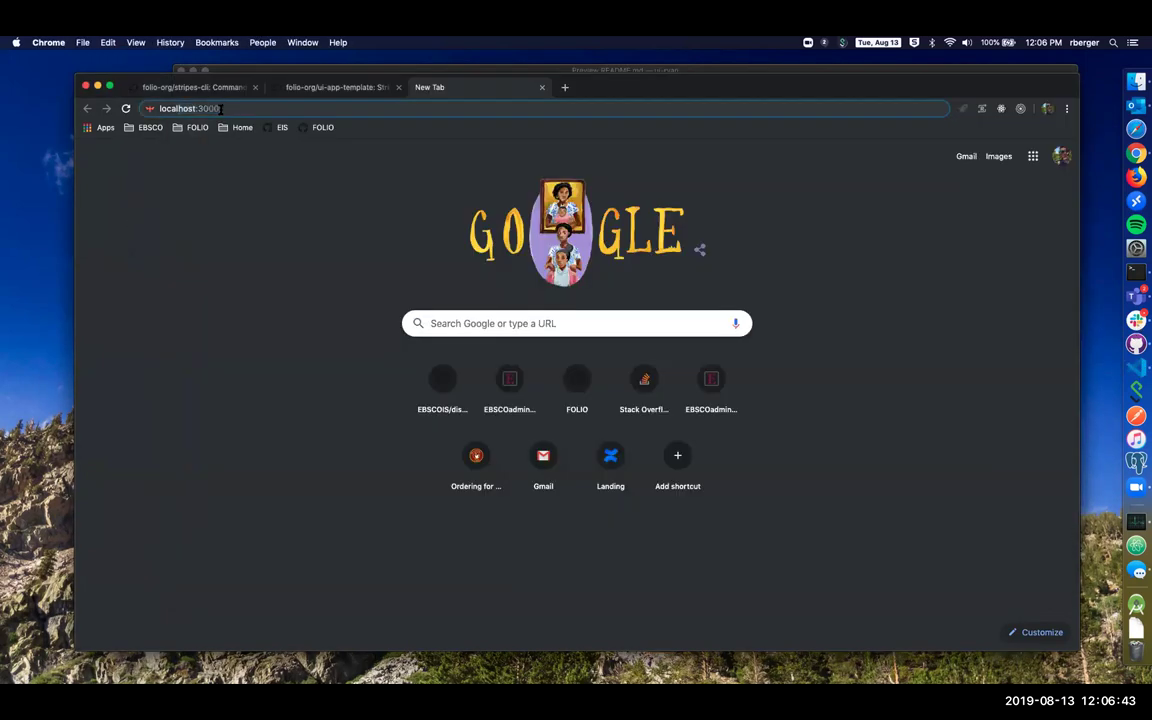
key("Return")
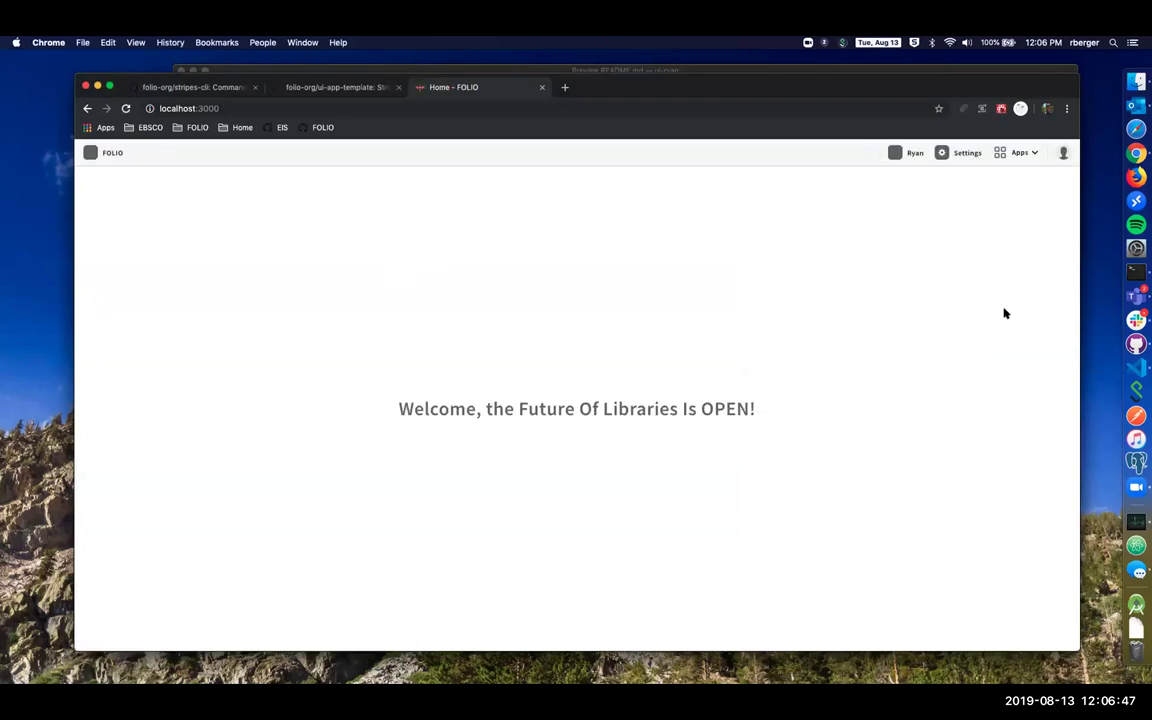
Step: Open the Ryan app's examples page and open then close the greeting modal
left_click(912, 155)
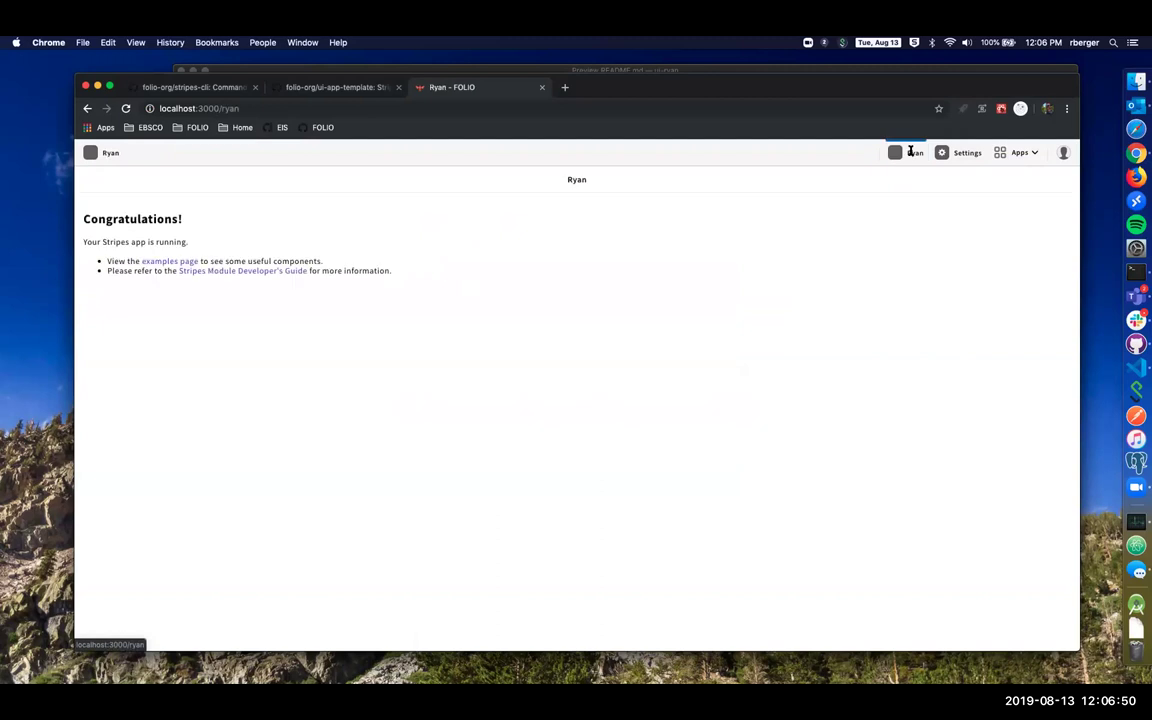
left_click(155, 263)
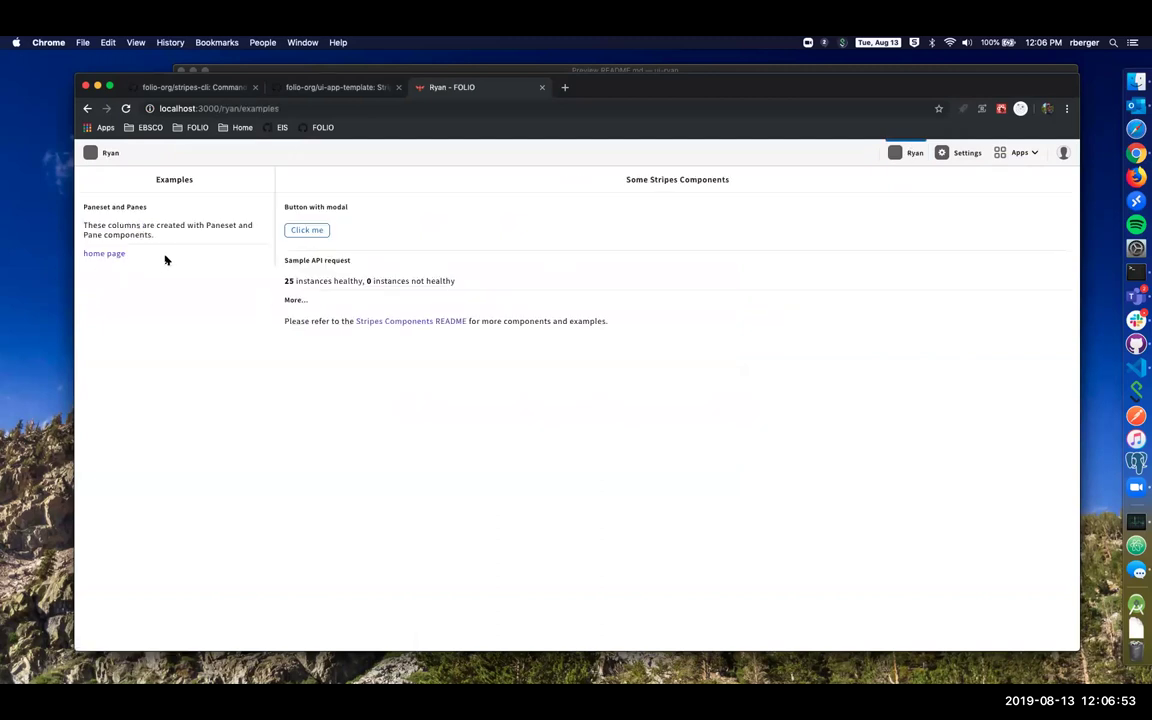
left_click(307, 231)
left_click(427, 212)
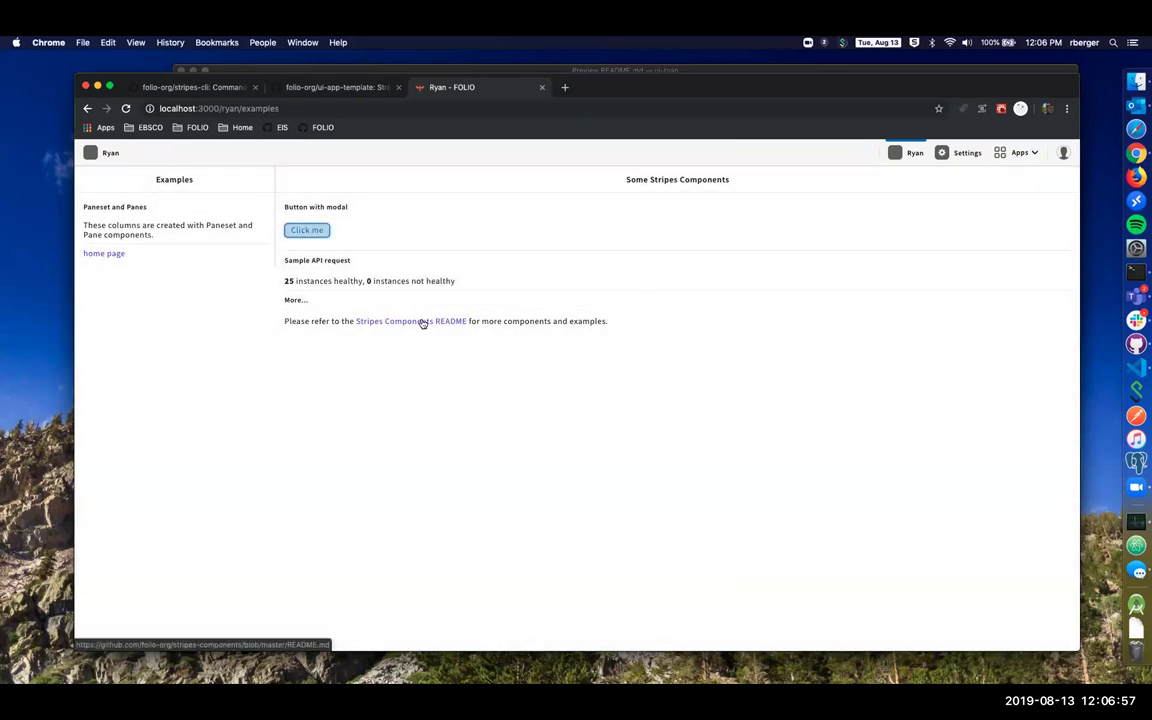
Step: Open the Stripes Components README link in a new tab and skim it
right_click(430, 322)
left_click(433, 325)
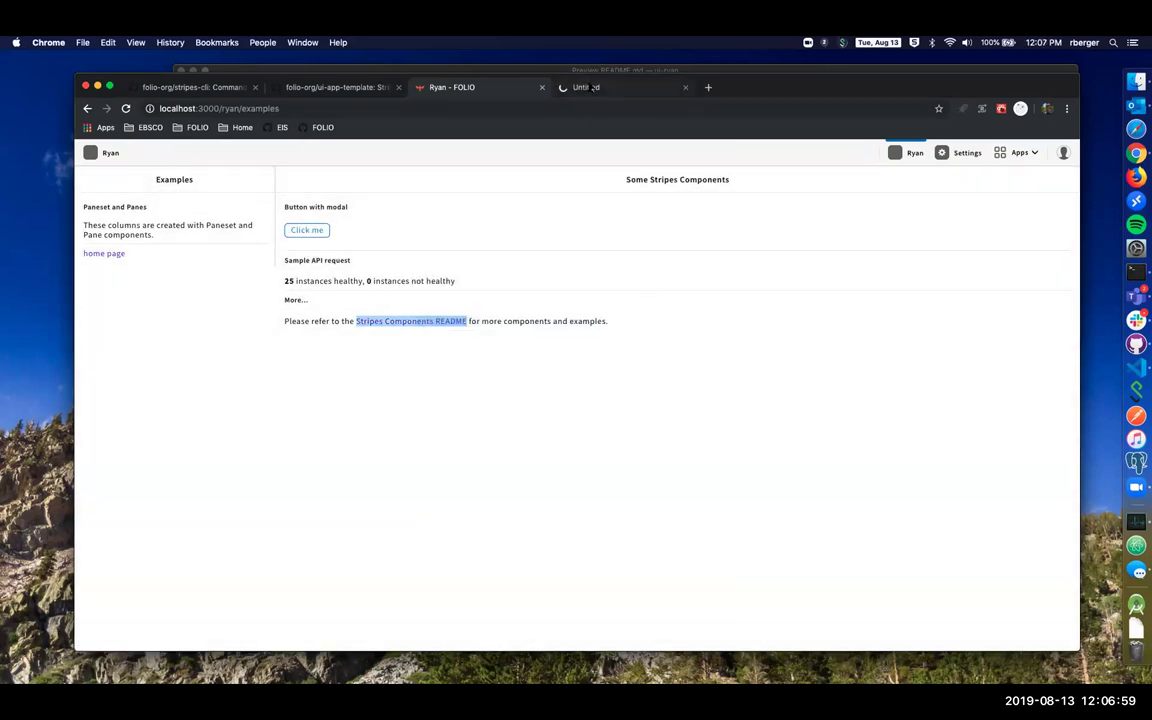
left_click(591, 87)
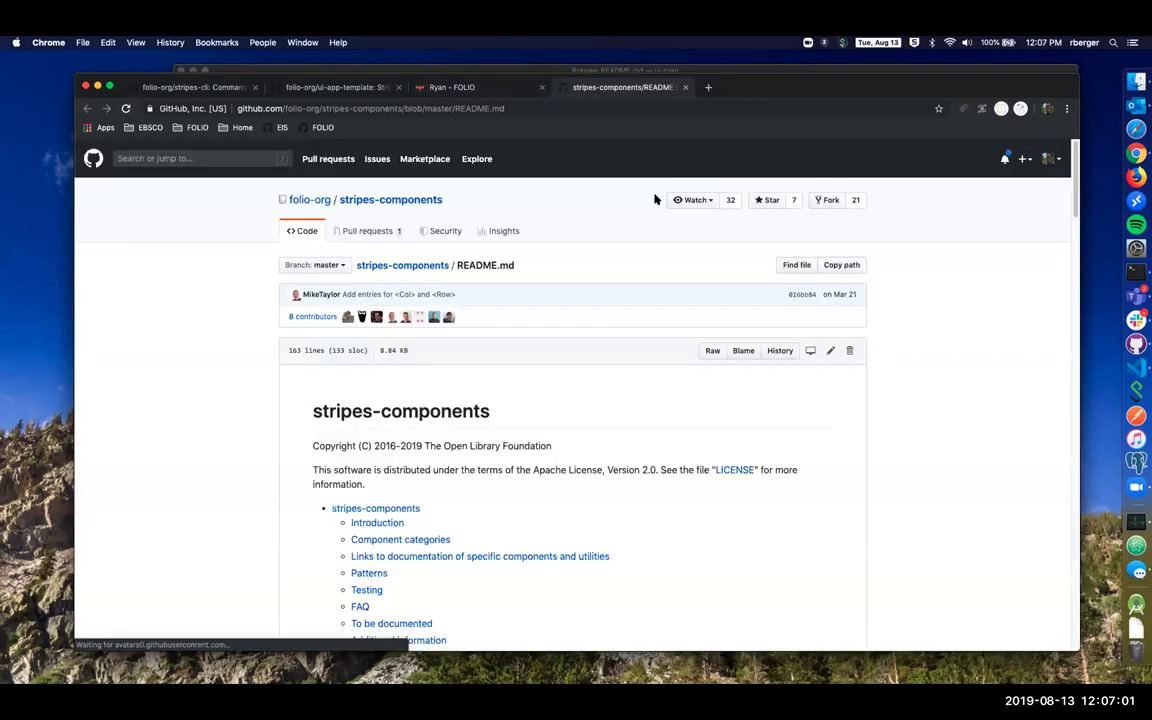
scroll(434, 503, "down", 4)
scroll(434, 503, "down", 10)
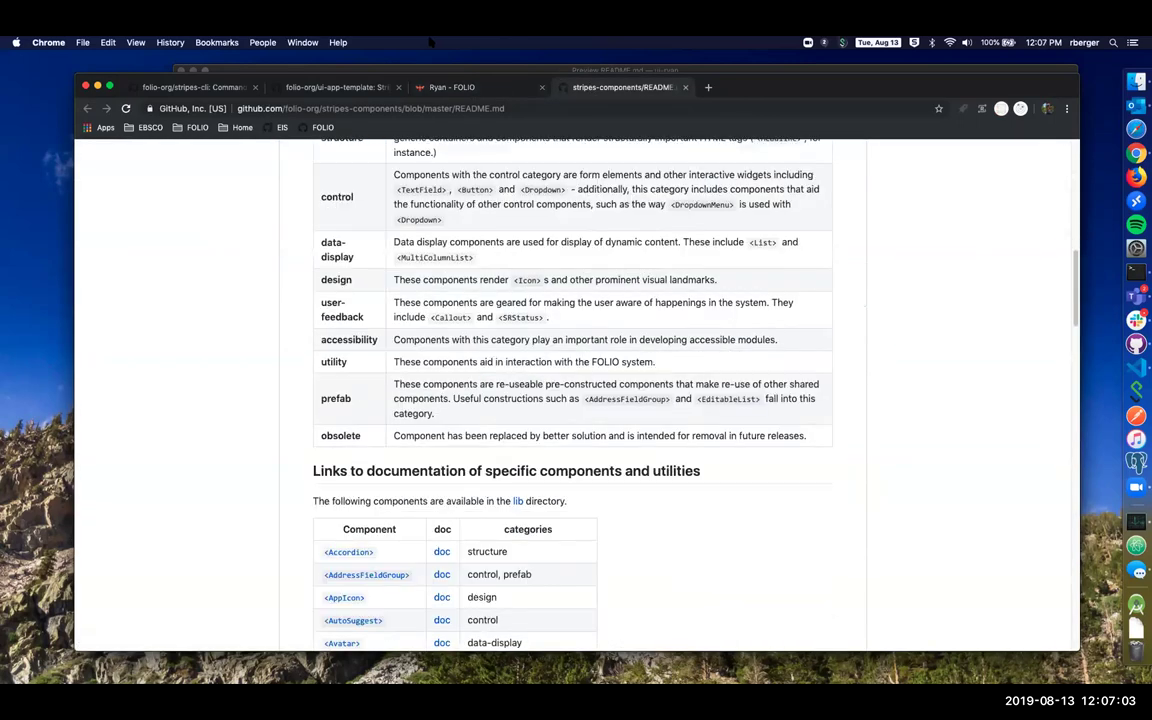
key("ctrl+shift+Tab")
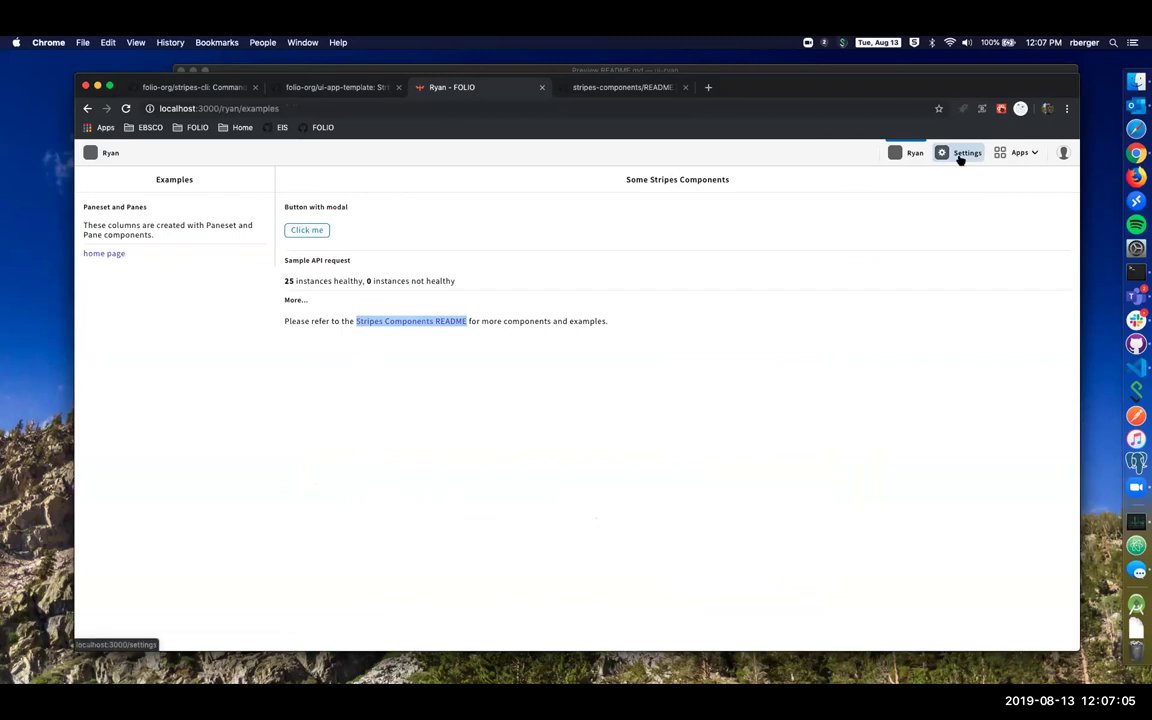
Step: View the Ryan app's General and Some Feature pages in FOLIO Settings
left_click(960, 153)
left_click(95, 221)
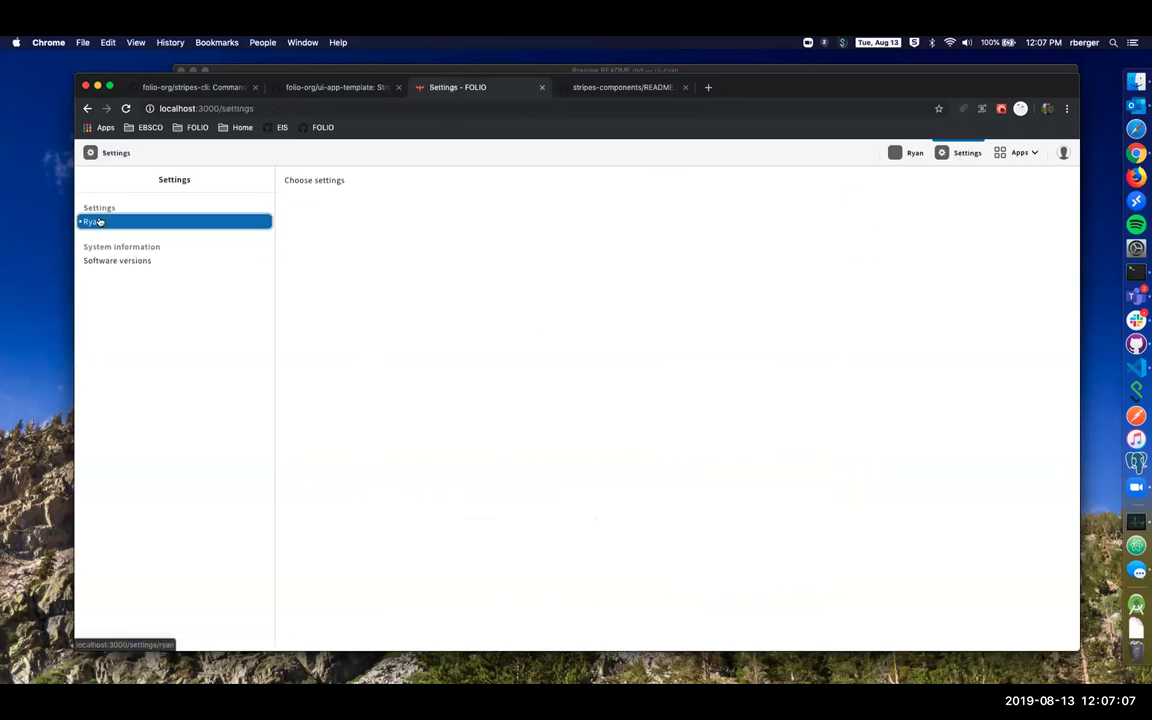
left_click(344, 216)
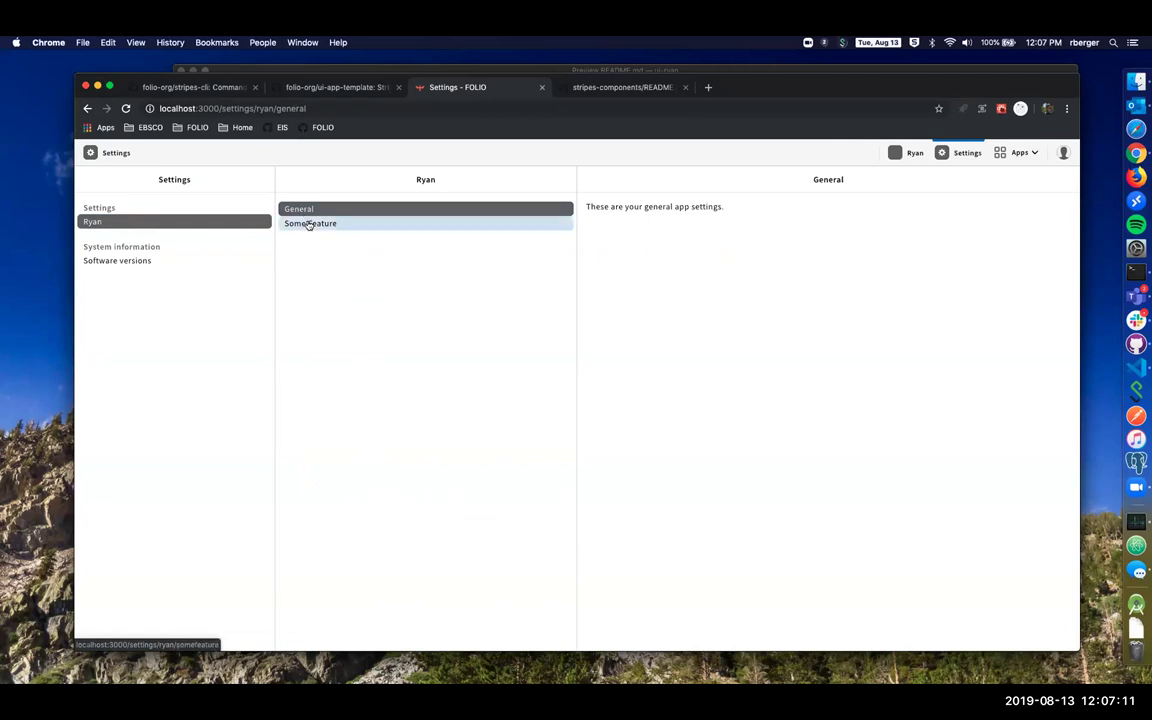
left_click(309, 224)
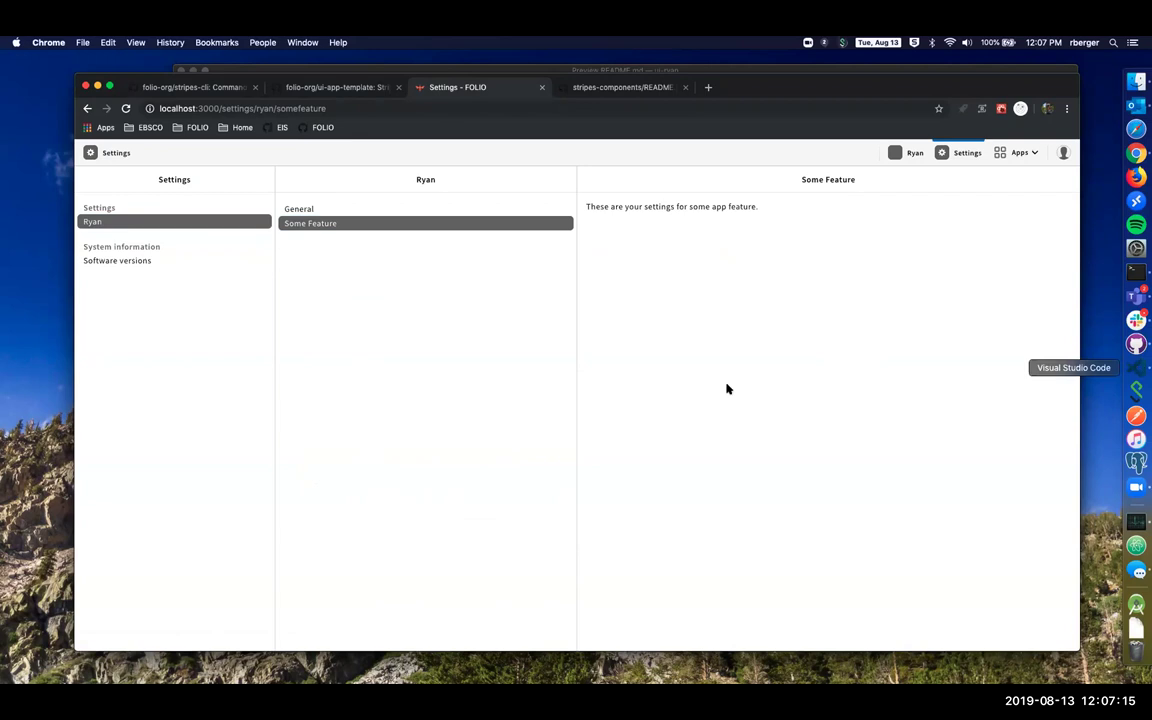
key("super+Tab")
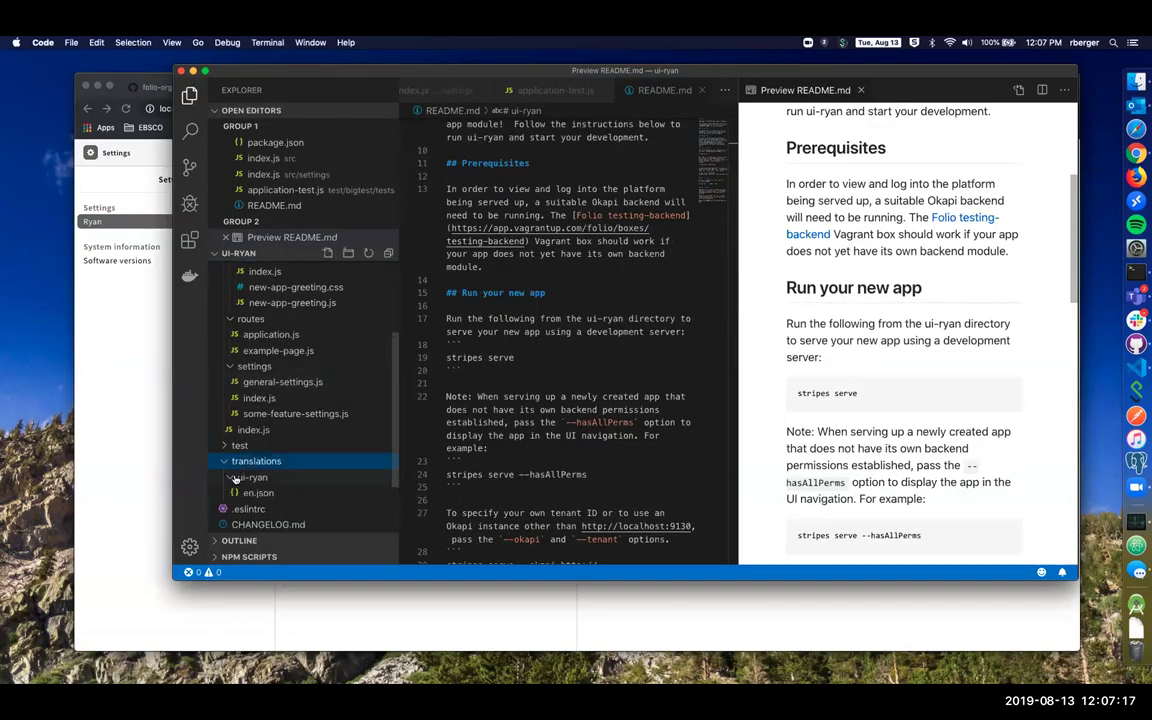
Step: Show en.json translations instead of the README preview, widen its column, and bring Terminal forward
left_click(256, 494)
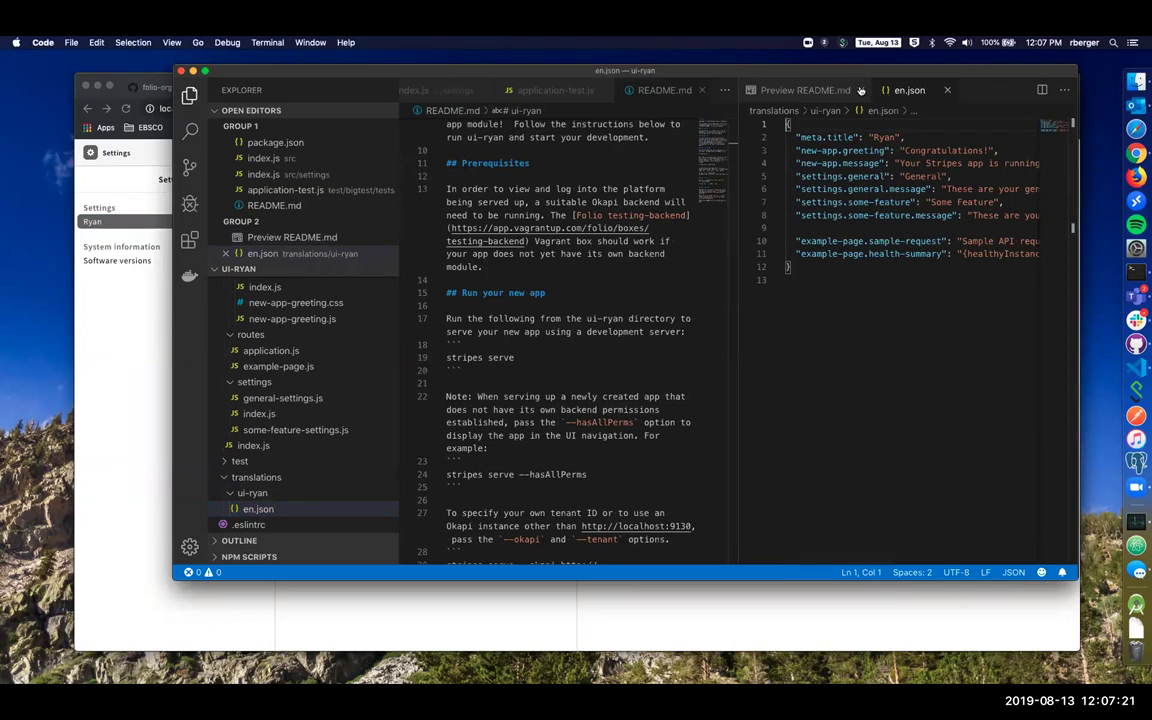
left_click(862, 90)
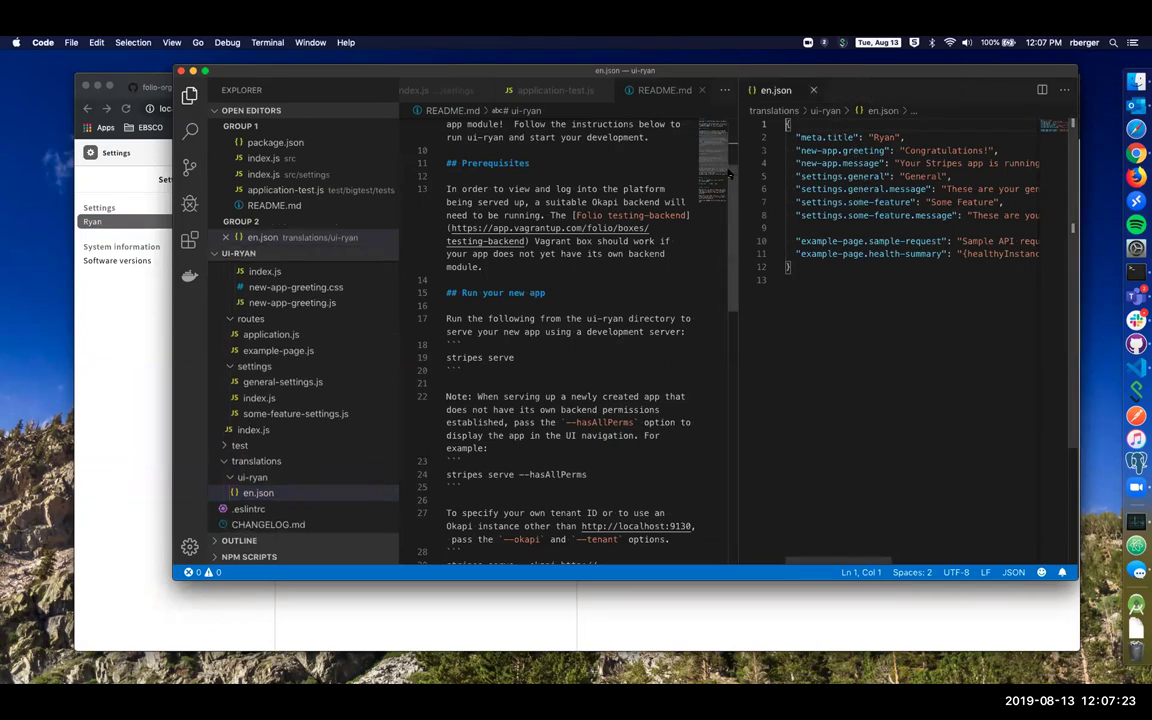
left_click_drag(738, 178, 593, 178)
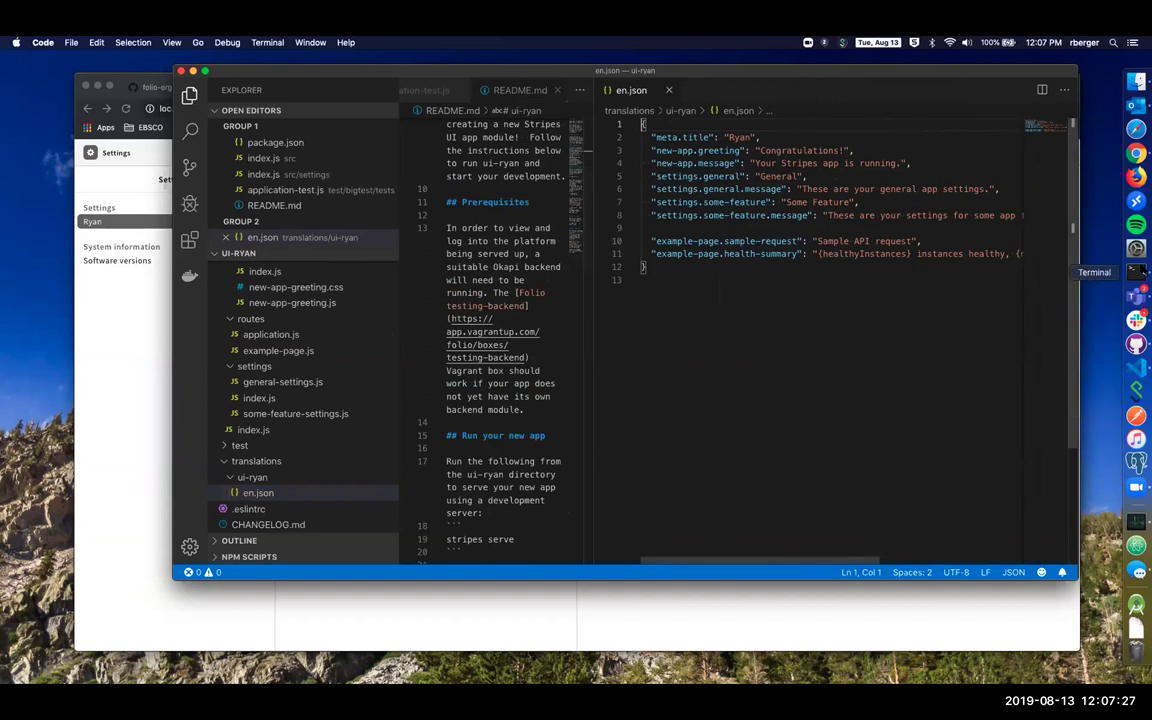
left_click(1136, 271)
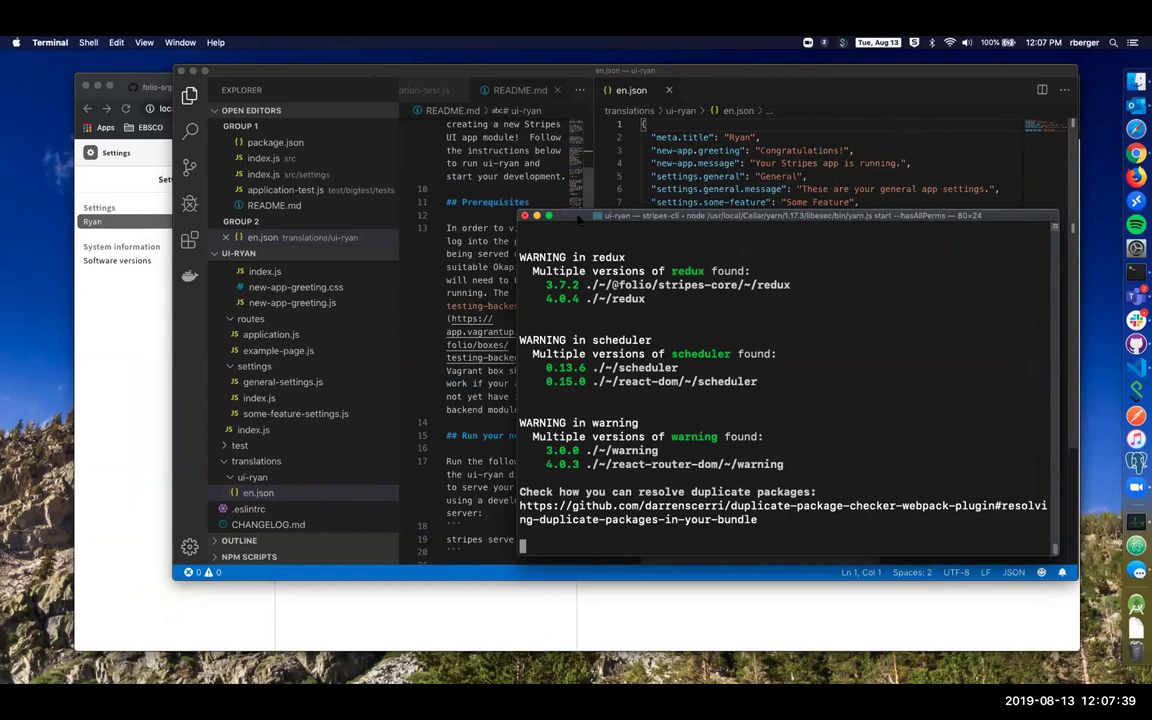
Step: Stop the dev server with Ctrl+C and start the Karma tests with yarn test
key("ctrl+c")
key("Return")
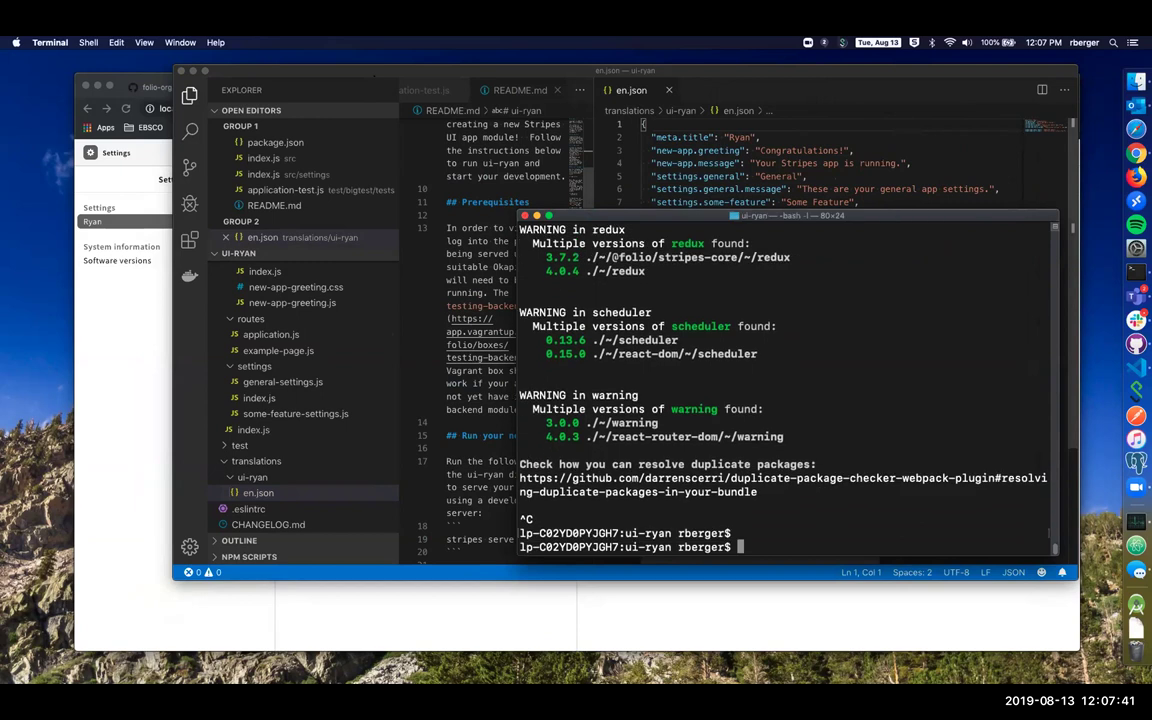
type("yarn test")
key("Return")
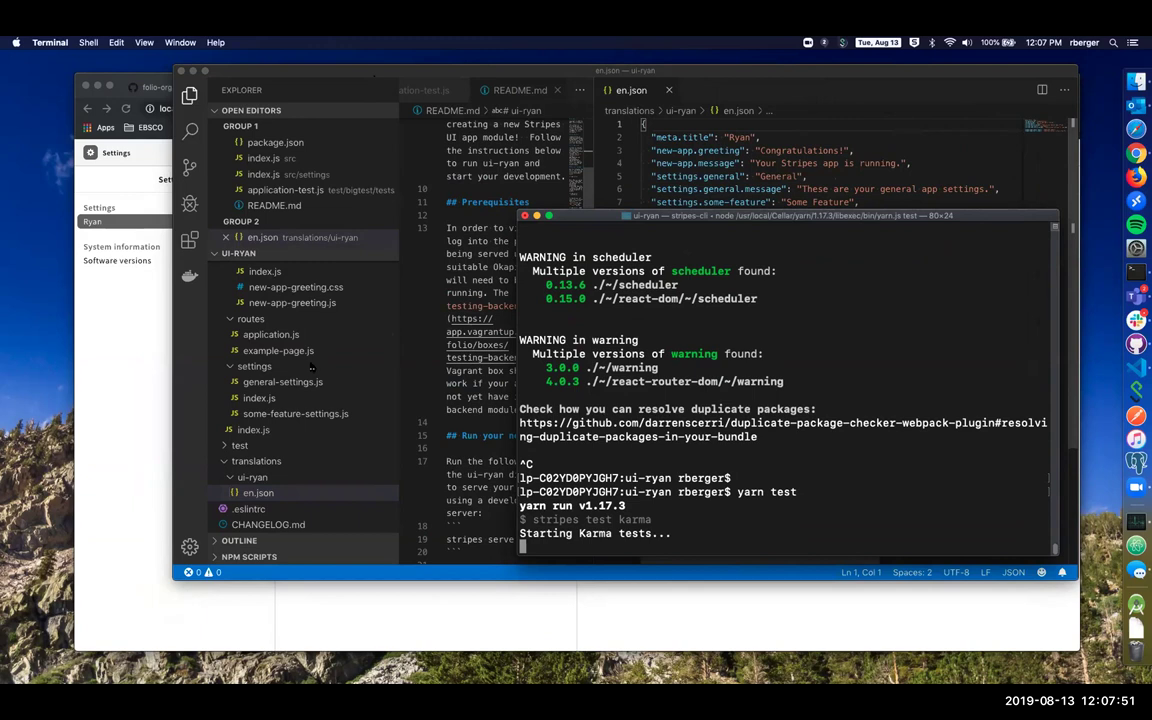
Step: Open application-test.js from the test folders in VS Code's Explorer
left_click(309, 73)
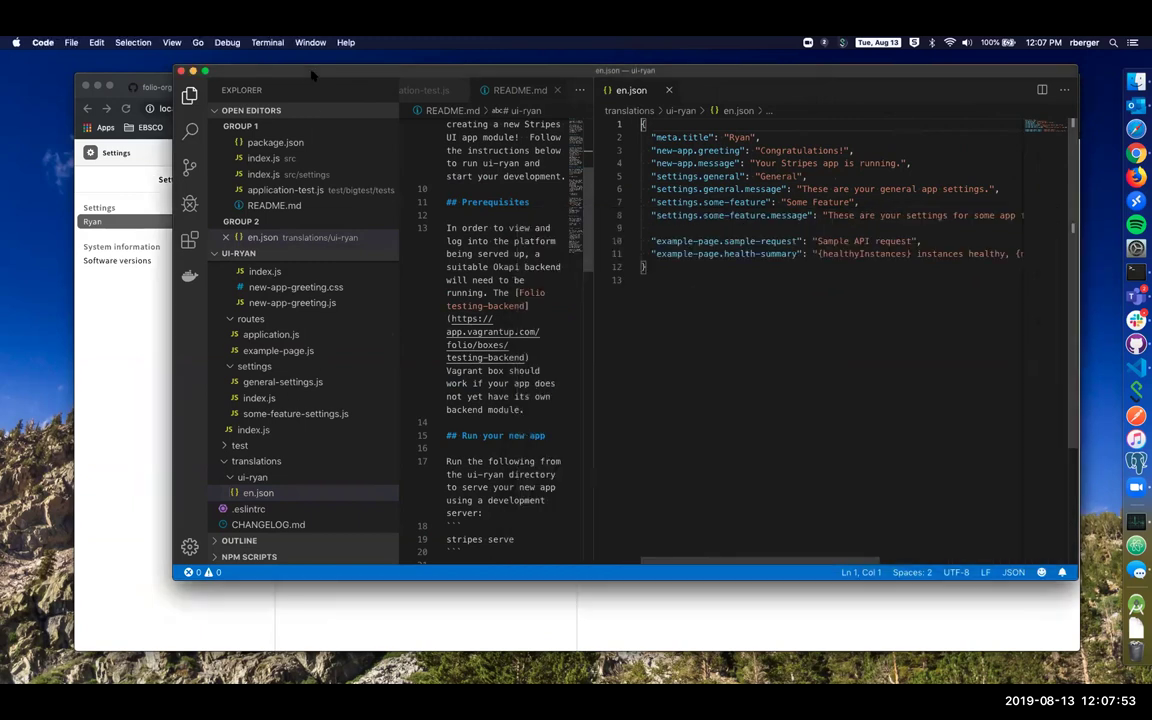
scroll(296, 412, "down", 3)
scroll(298, 410, "up", 5)
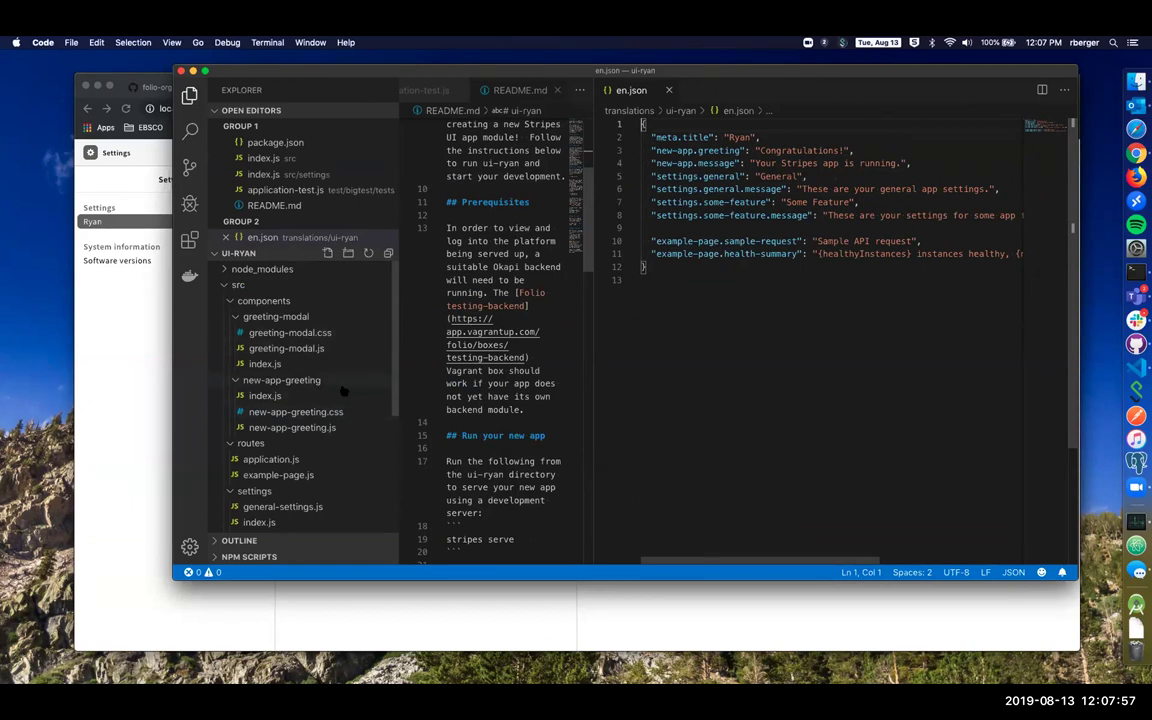
scroll(342, 386, "down", 5)
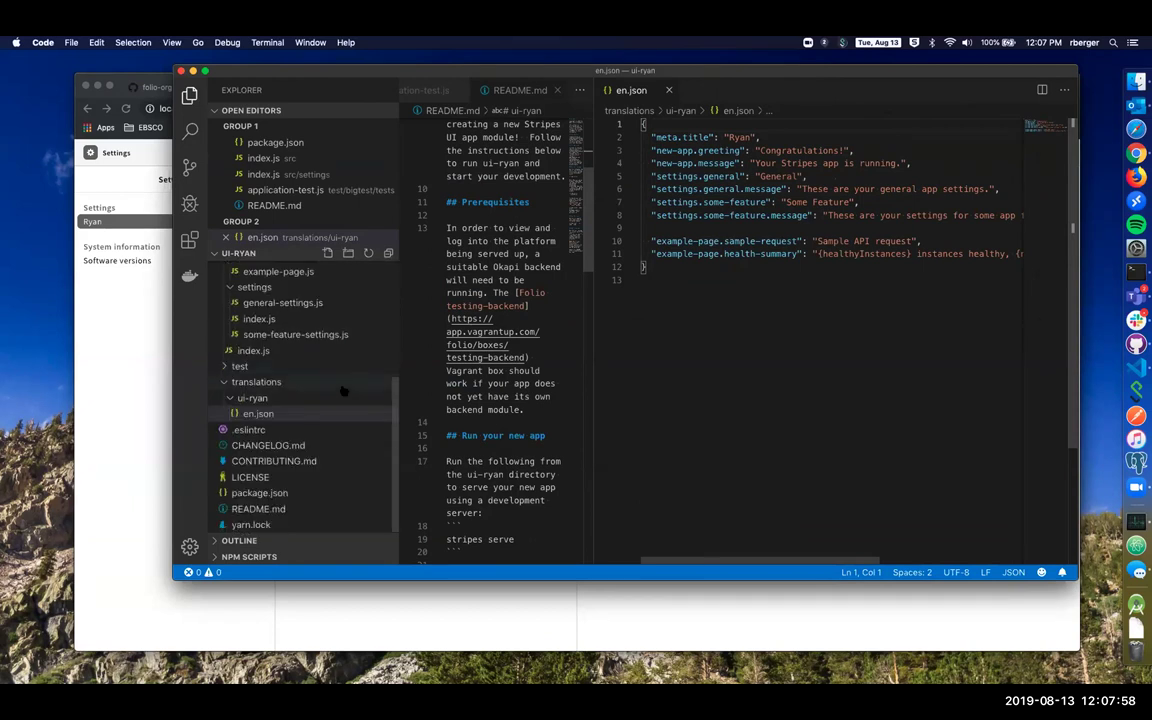
left_click(250, 366)
left_click(259, 398)
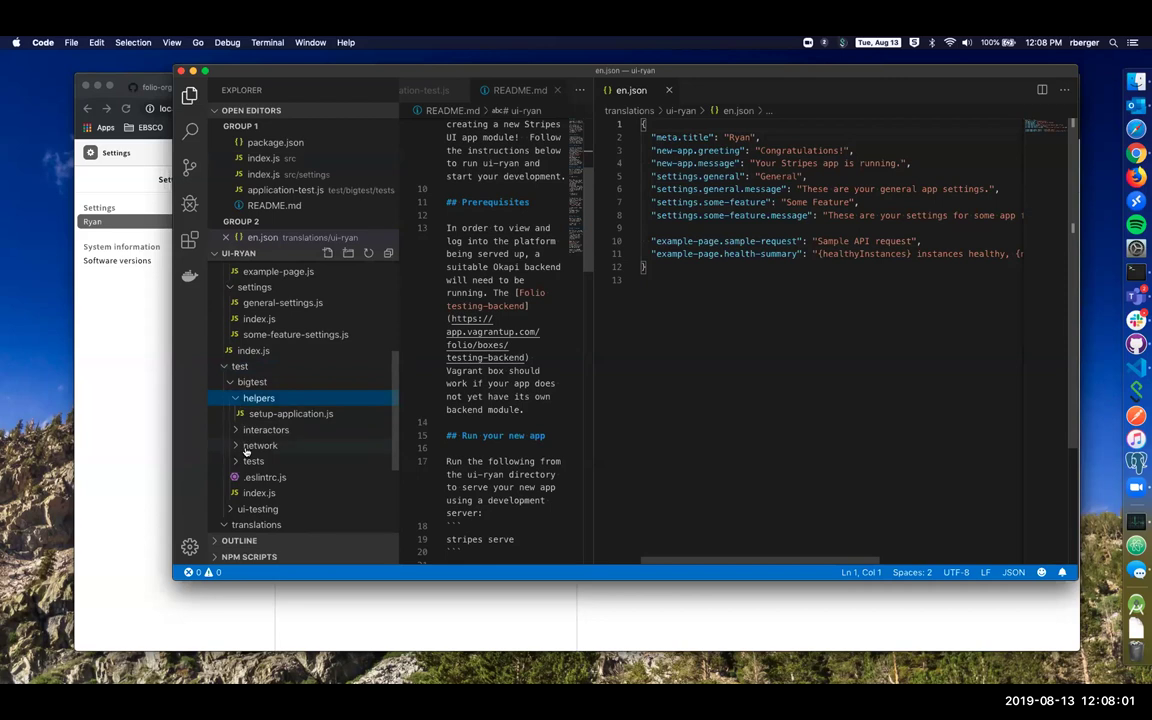
left_click(254, 461)
left_click(284, 478)
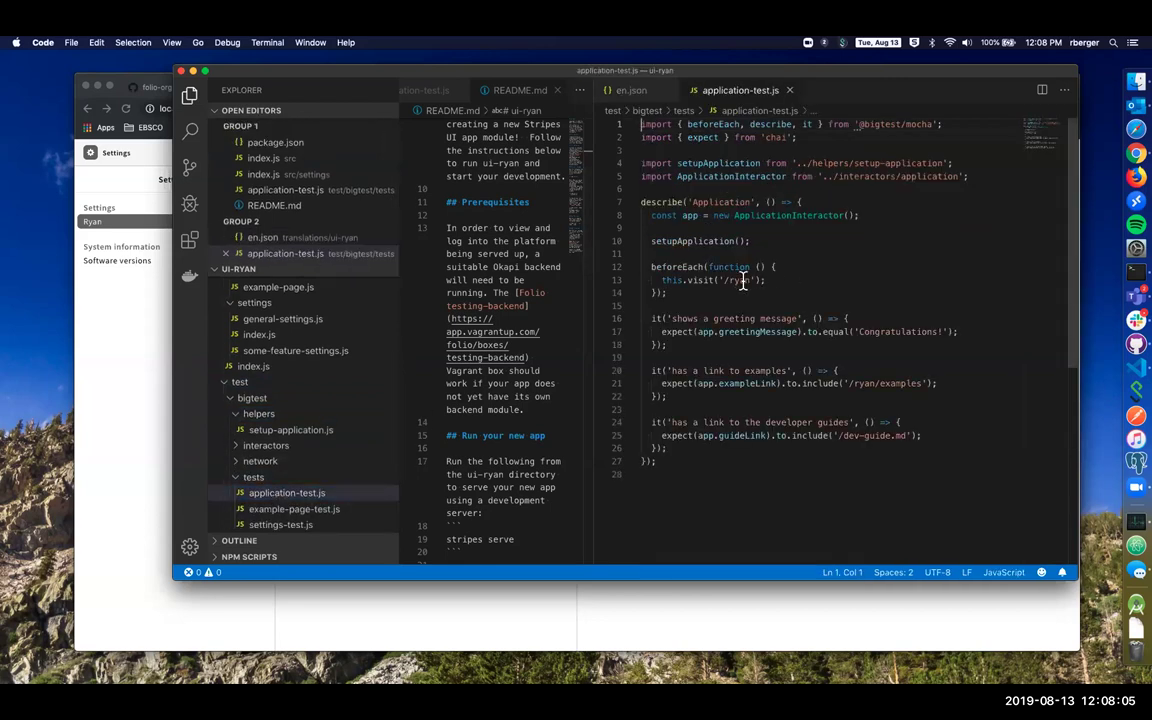
Step: Inspect the visited route on line 13, then bring the FOLIO Some Feature settings page forward
left_click_drag(750, 280, 685, 280)
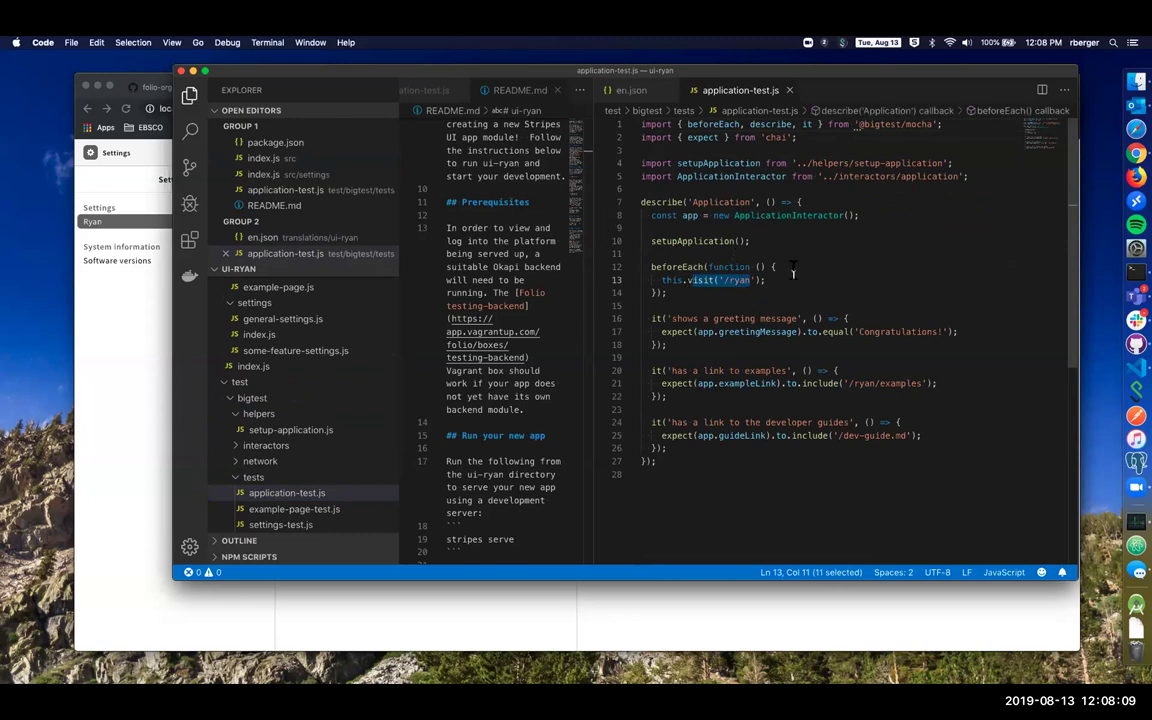
left_click(785, 267)
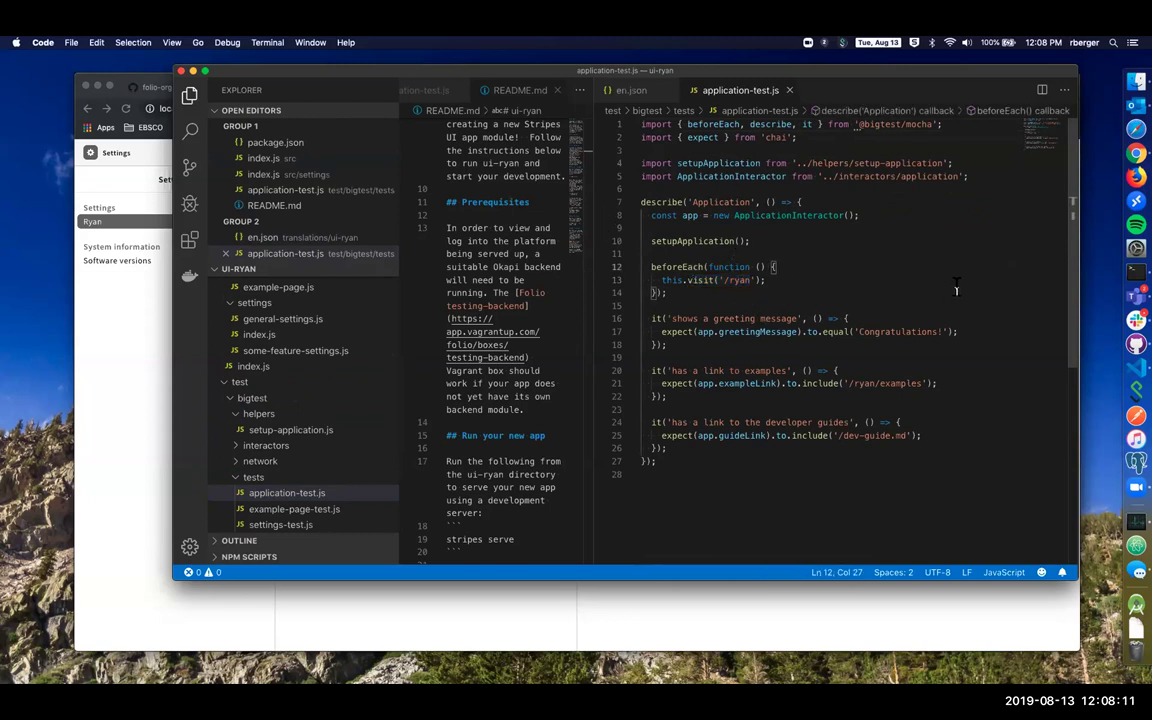
left_click(141, 334)
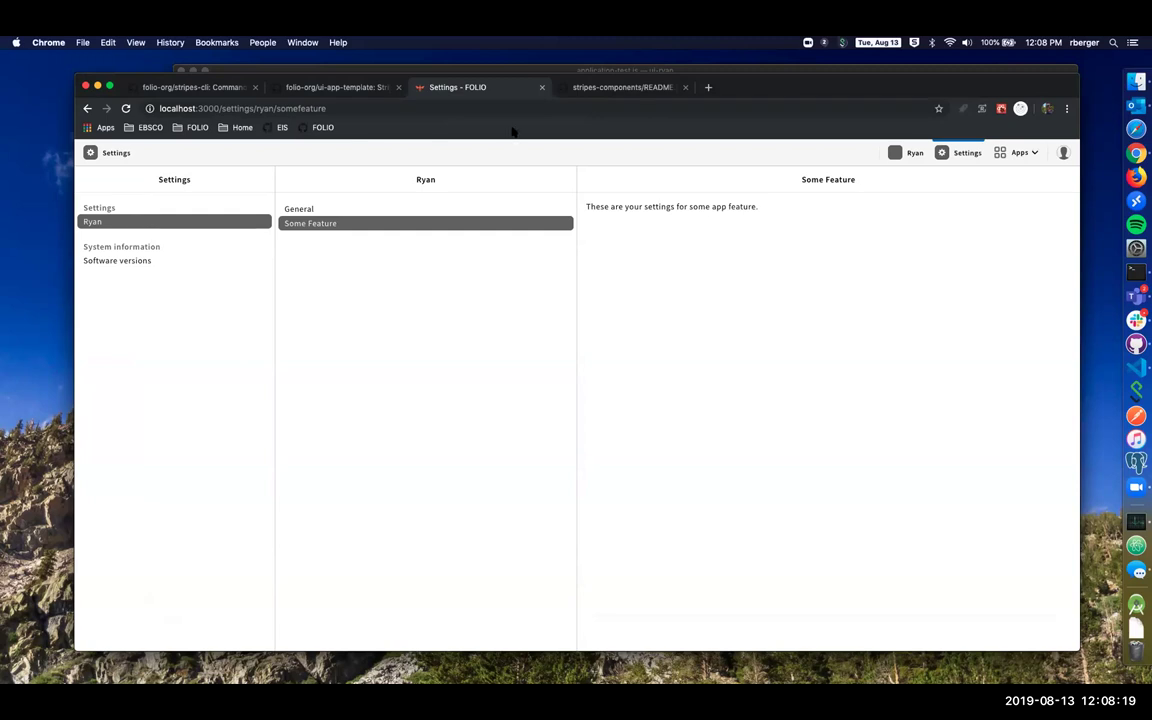
Step: Stop the Karma run after all 9 tests pass and return to the ui-app-template repository page
left_click(345, 87)
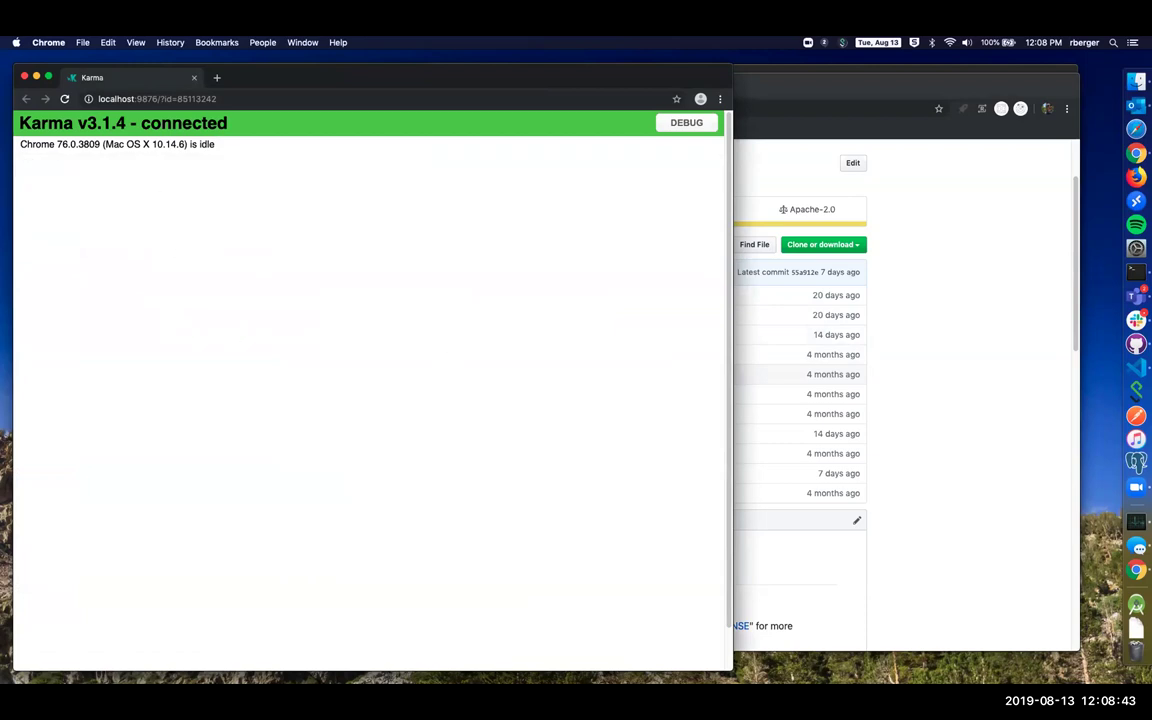
left_click(1136, 271)
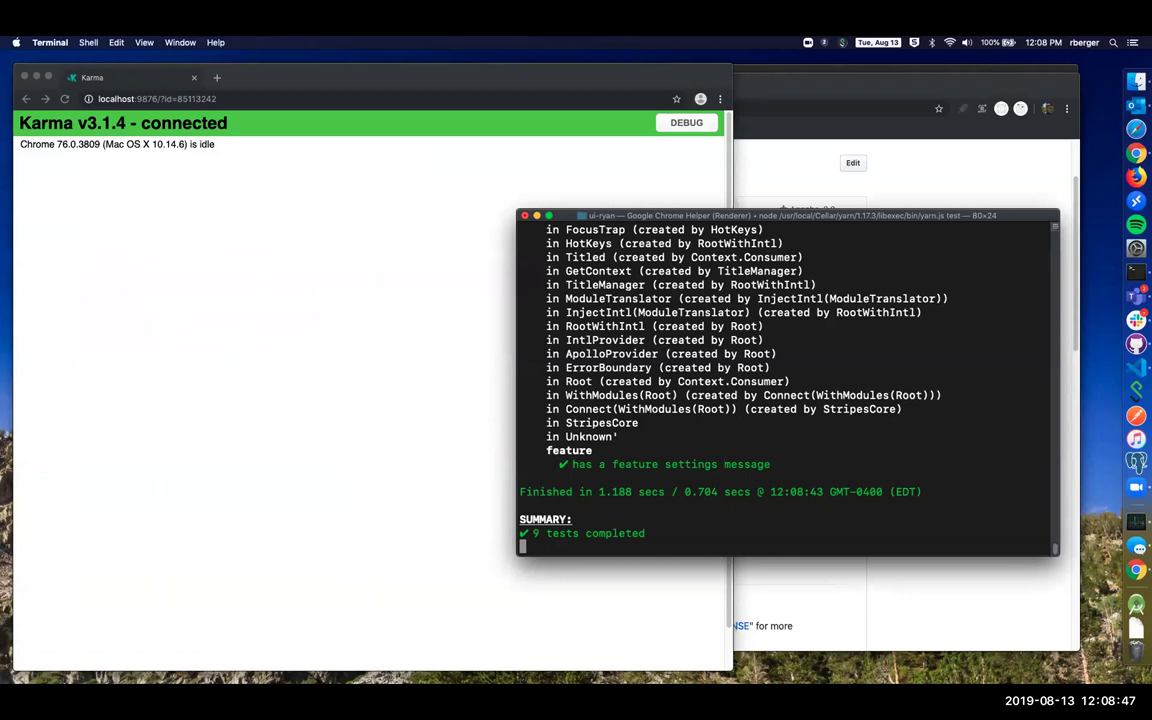
key("ctrl+c")
key("Return")
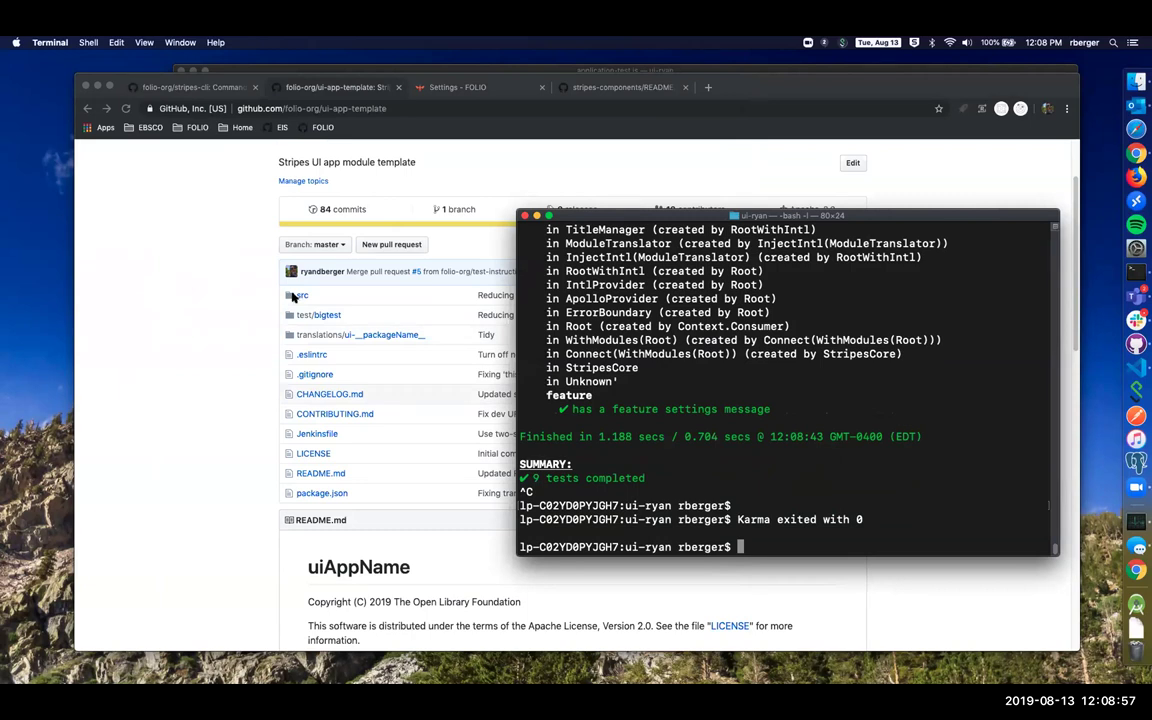
left_click(293, 296)
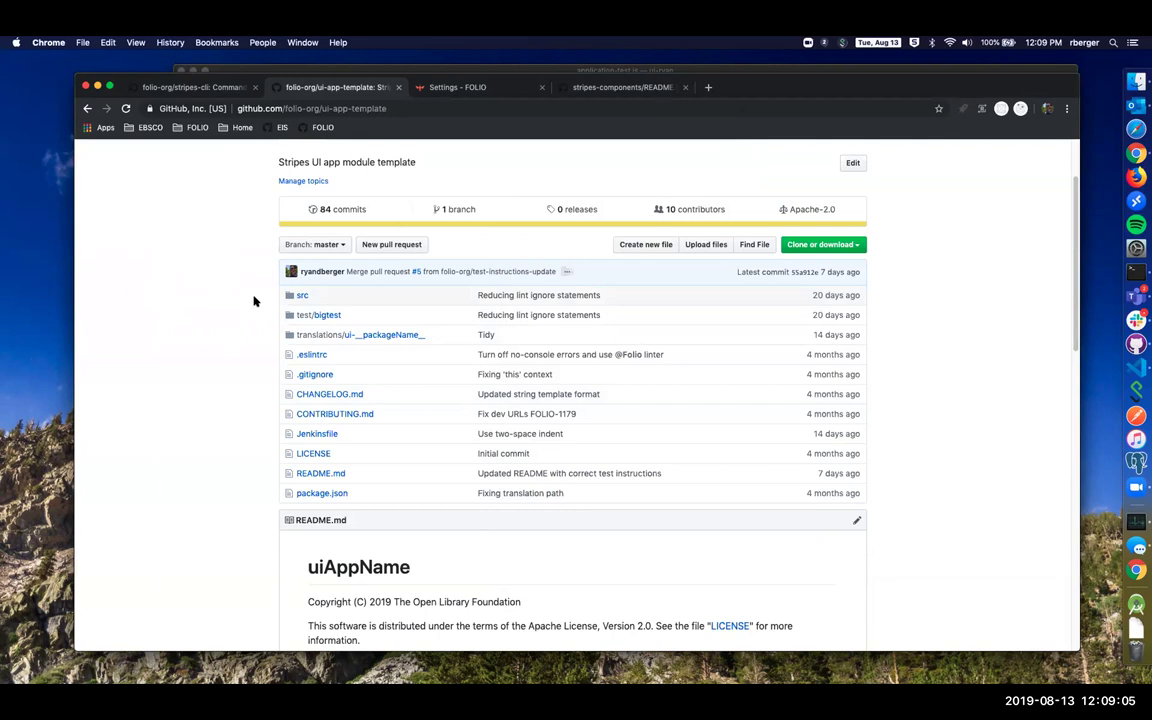
Step: Switch to Visual Studio Code from the Dock
left_click(1136, 367)
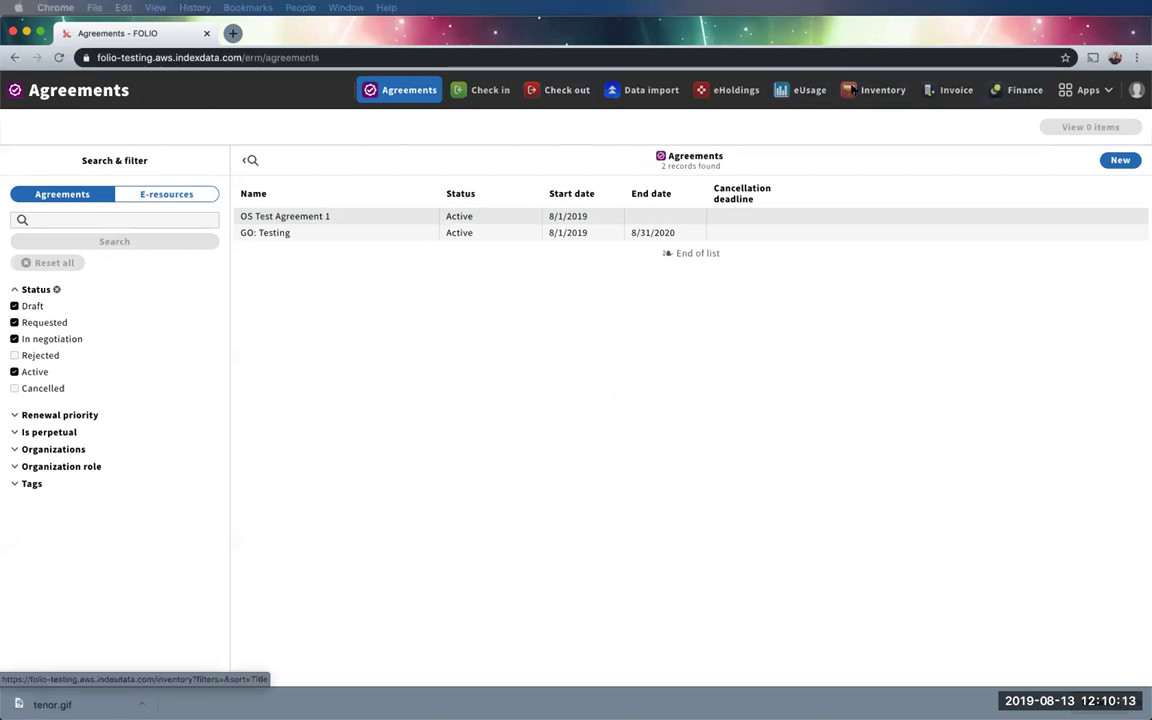
Step: Refocus the FOLIO Agreements page and bring up the Apps list
left_click(551, 139)
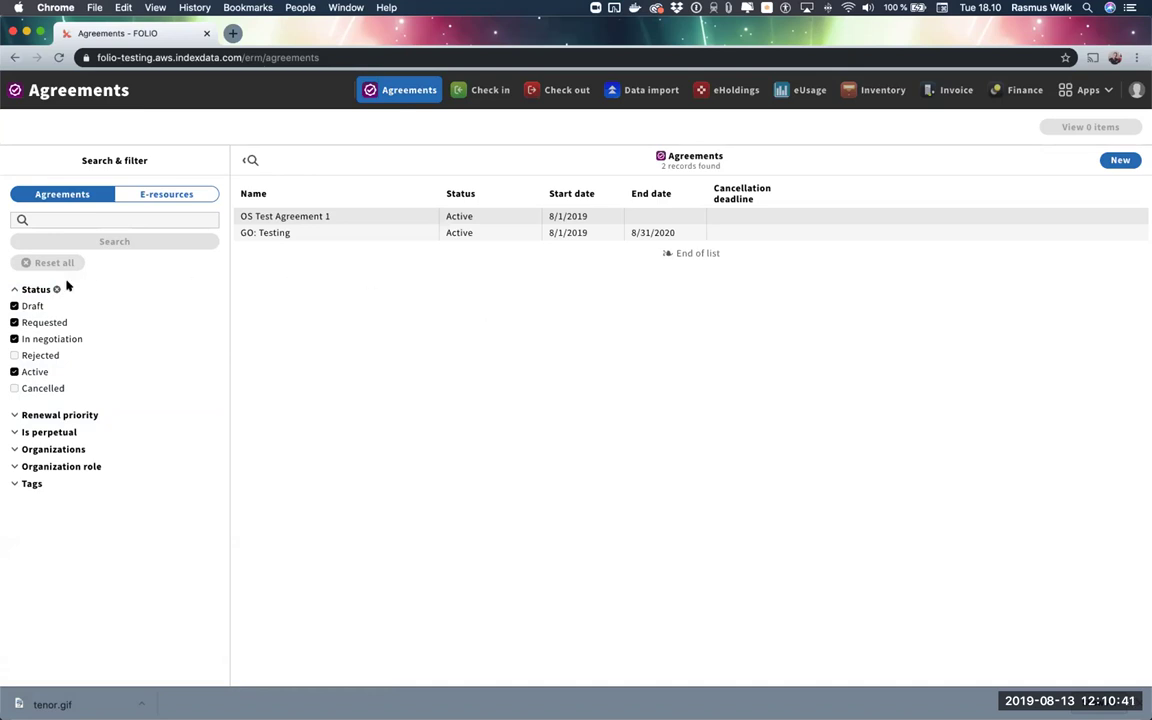
double_click(674, 155)
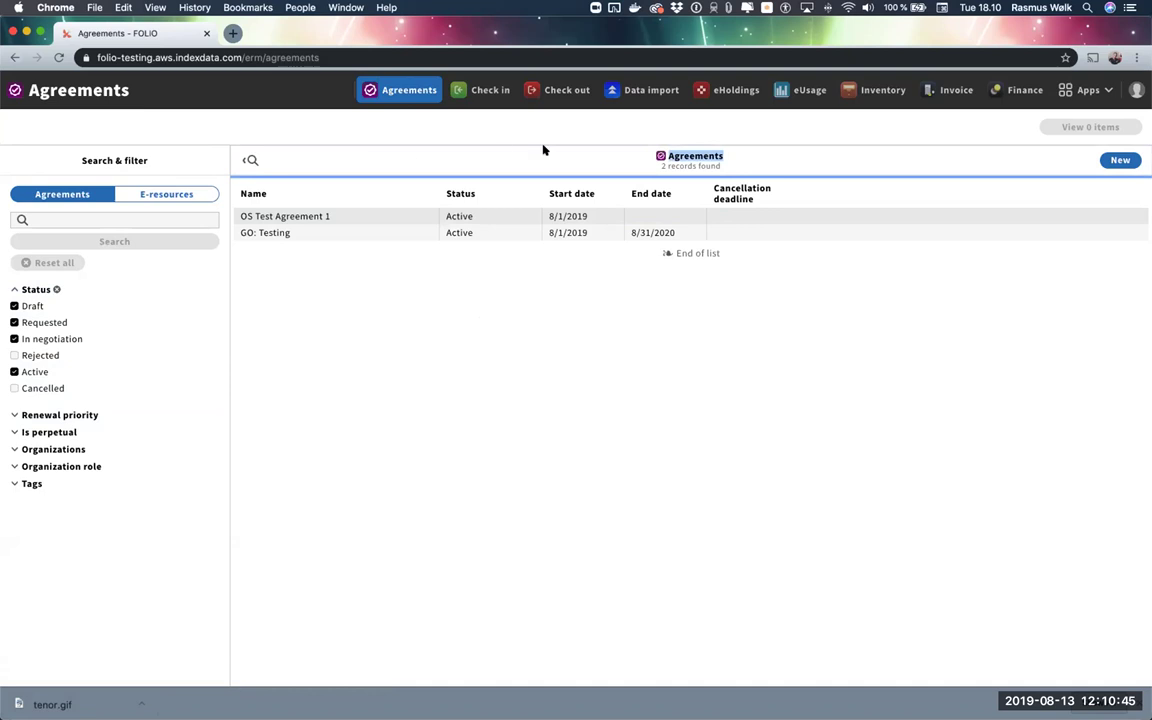
left_click(1080, 92)
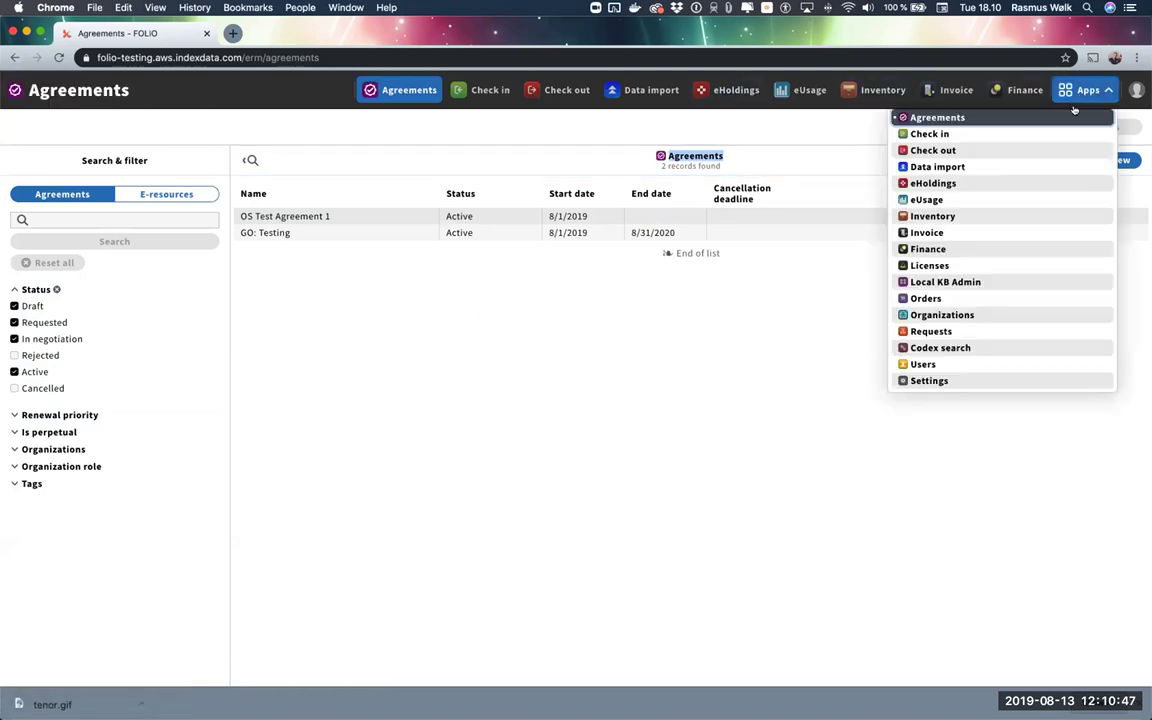
Step: In Users, search for 'a', open one user's record, then close its details pane
left_click(947, 364)
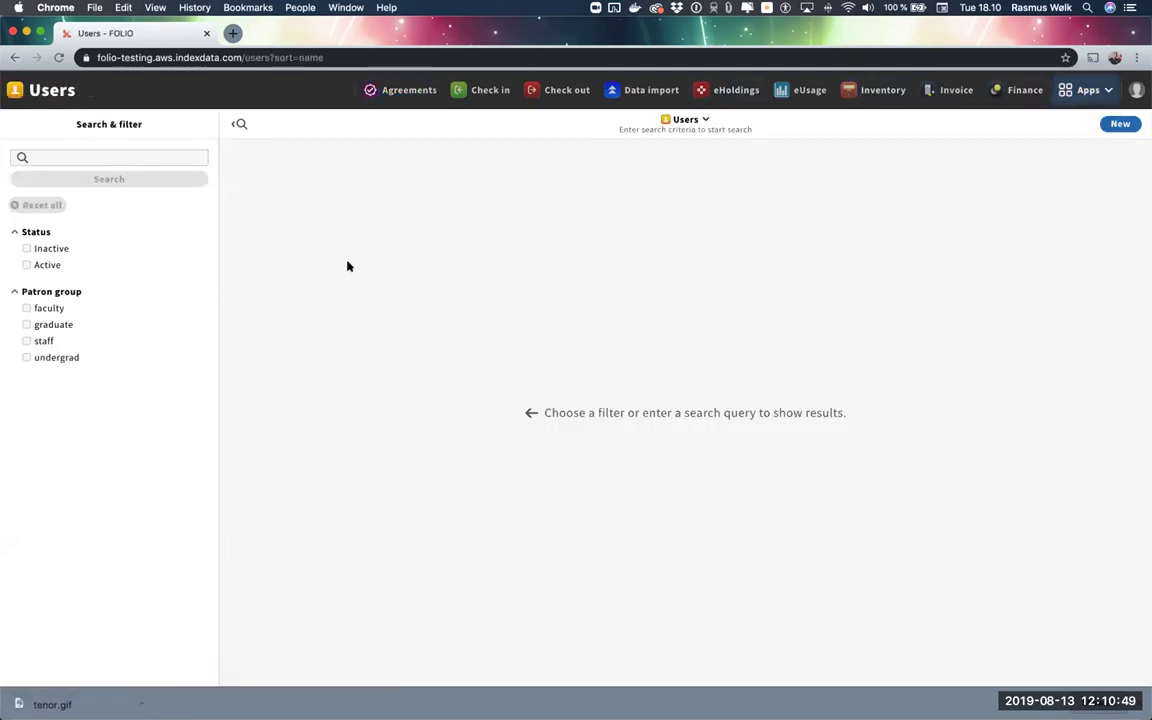
left_click(110, 157)
type("a")
left_click(16, 182)
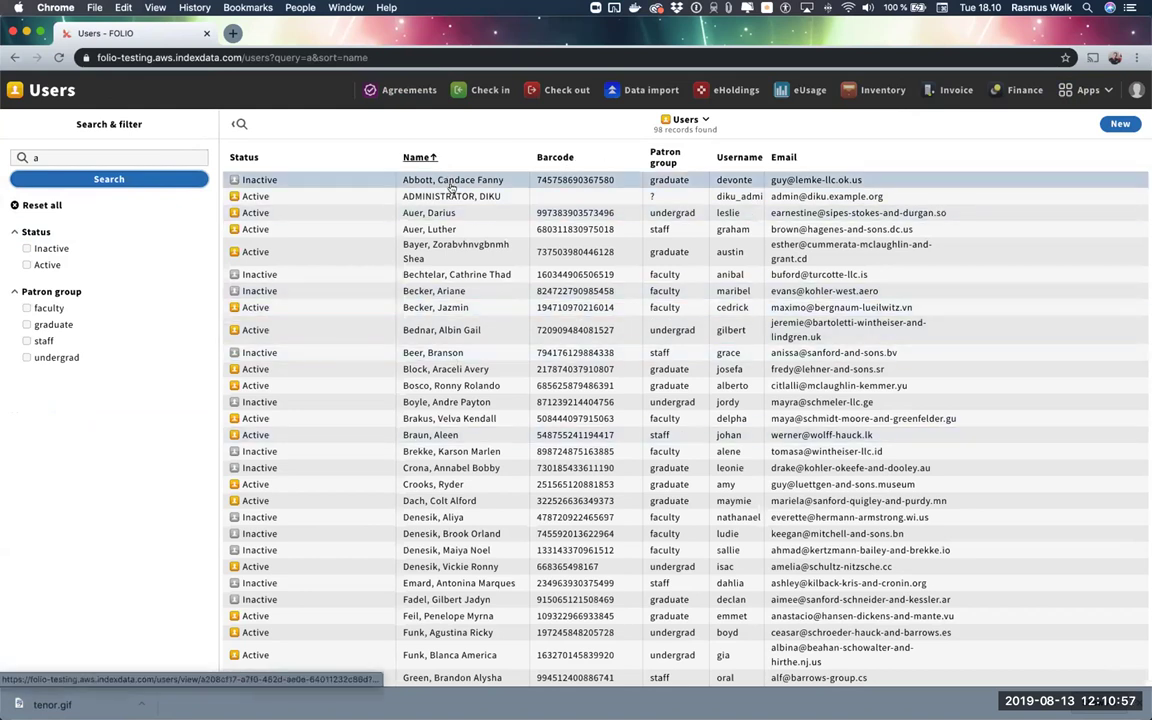
left_click(463, 276)
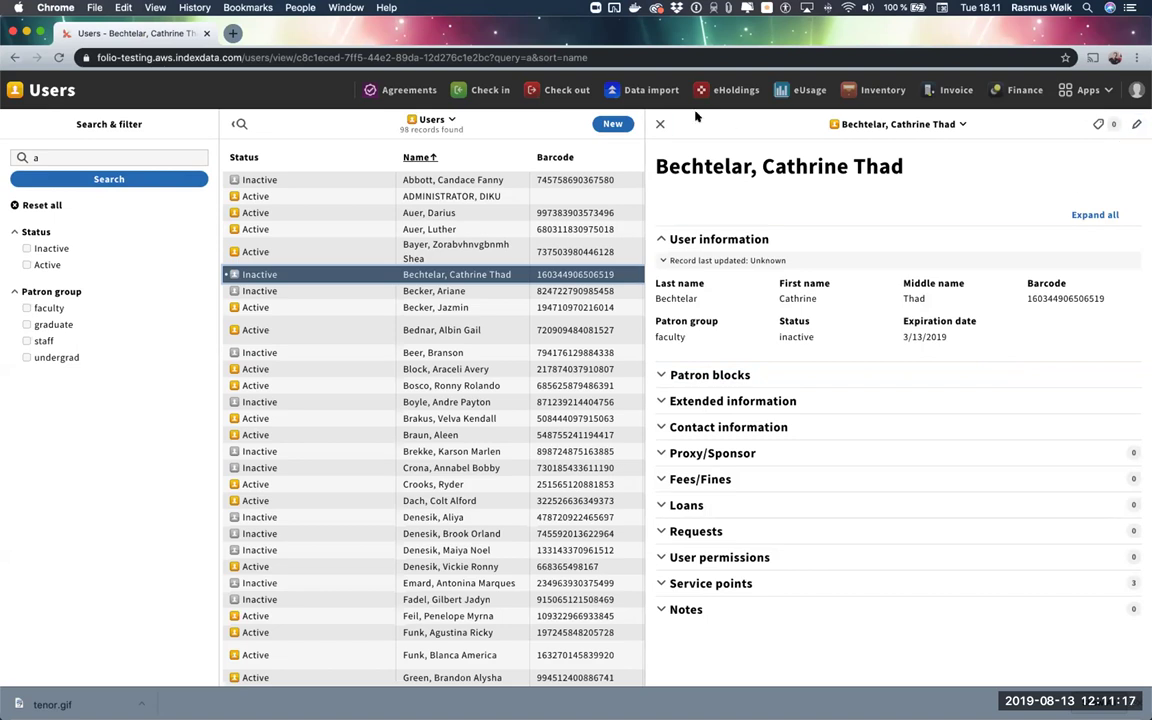
left_click(659, 123)
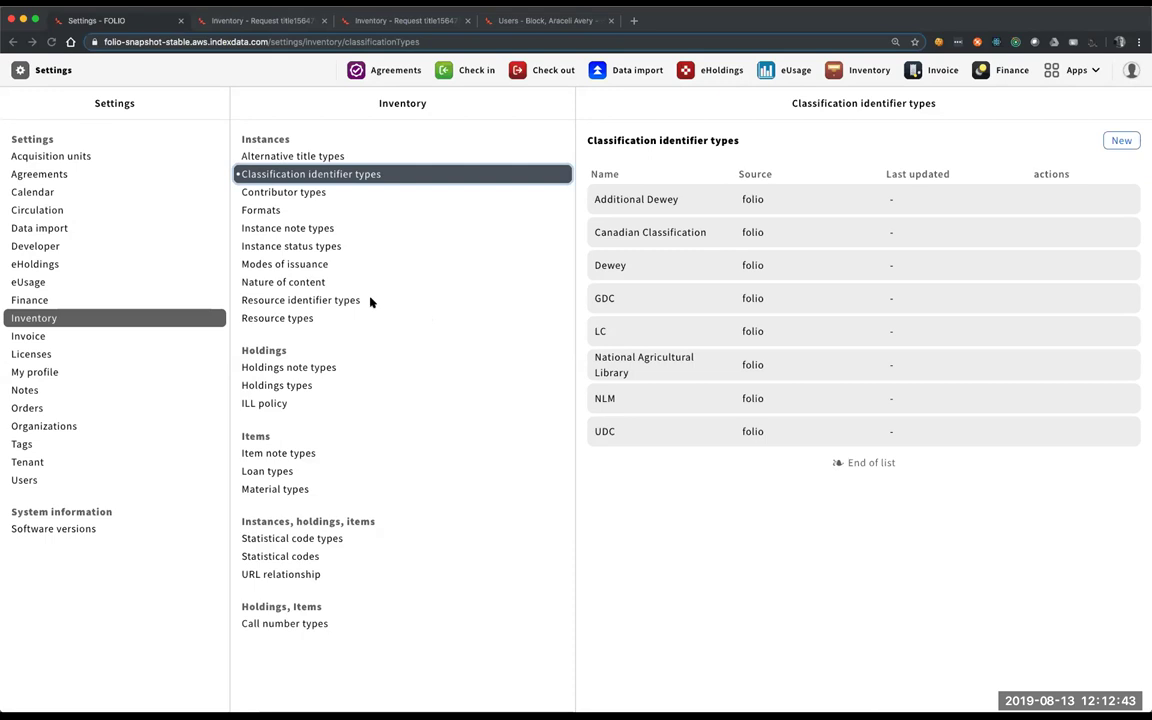
left_click(337, 178)
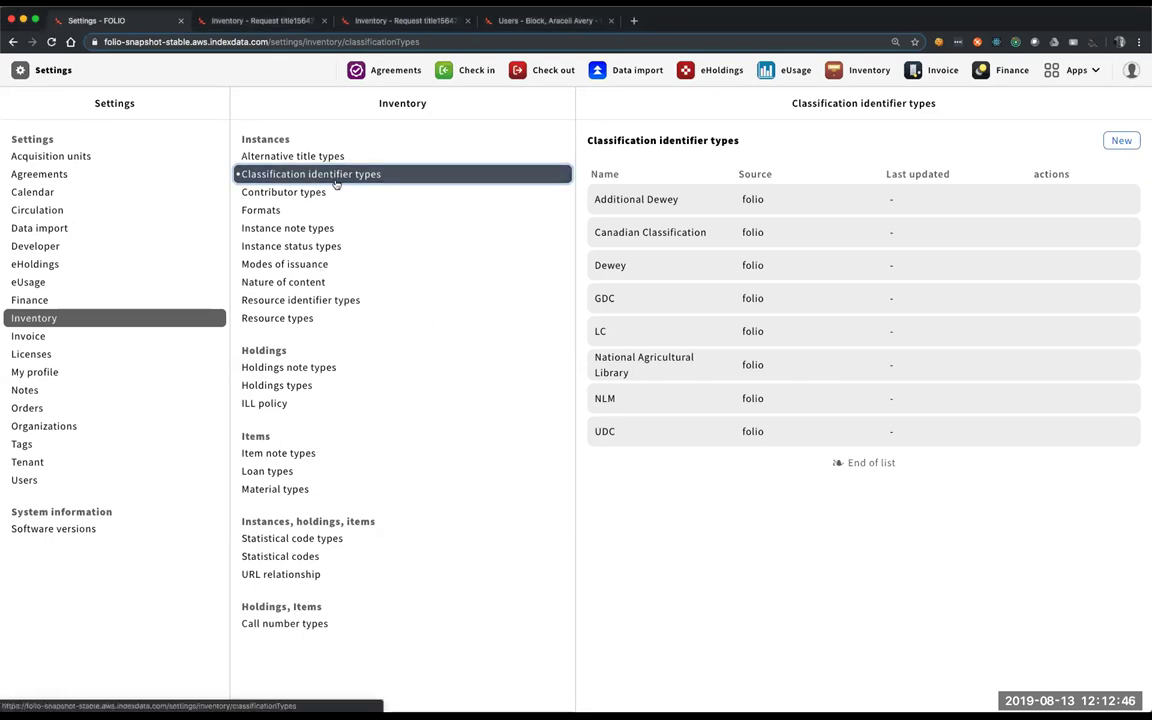
left_click(288, 264)
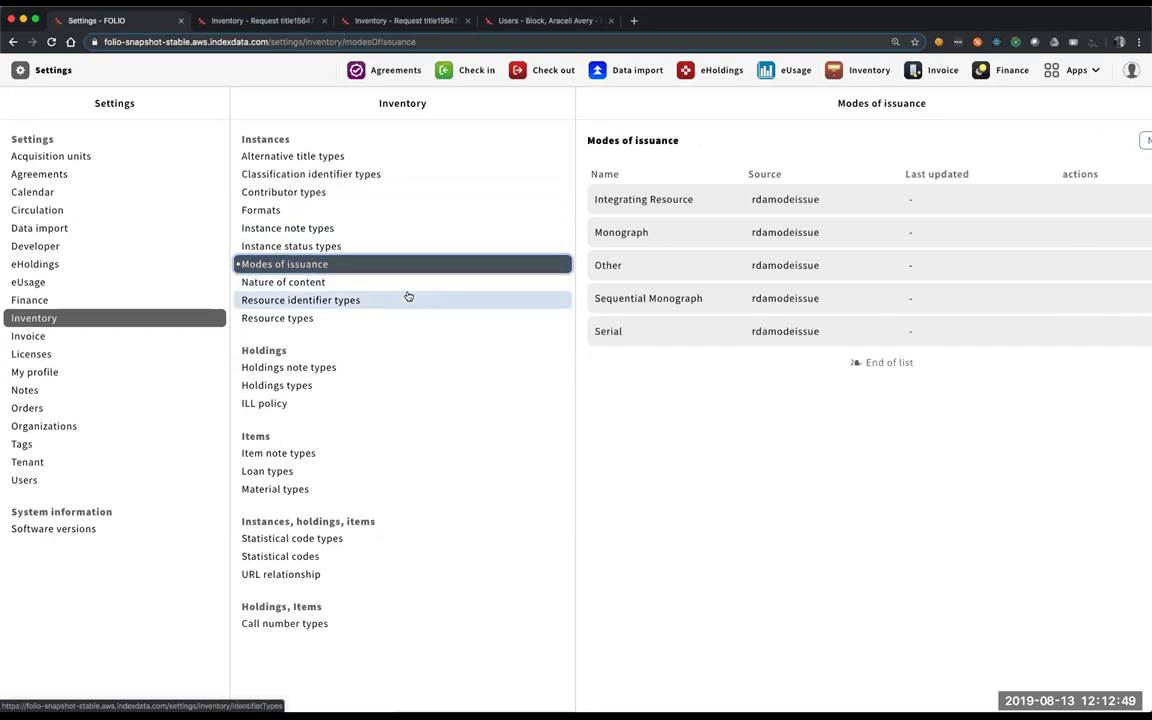
left_click(316, 283)
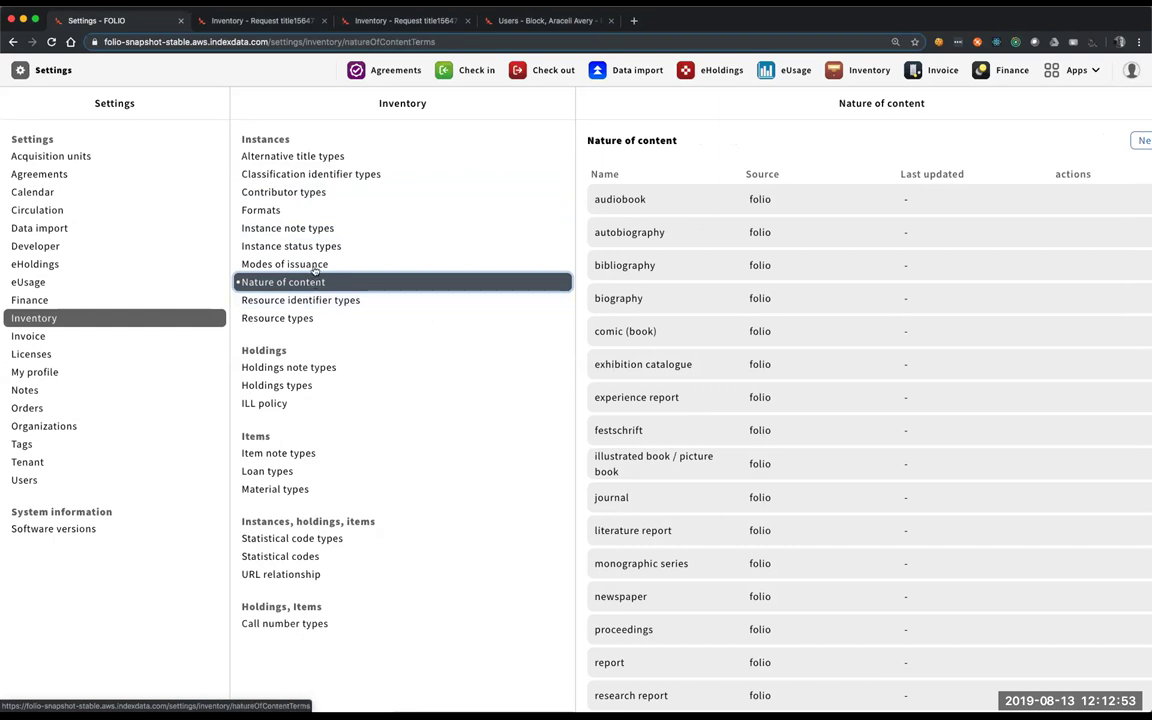
left_click(315, 230)
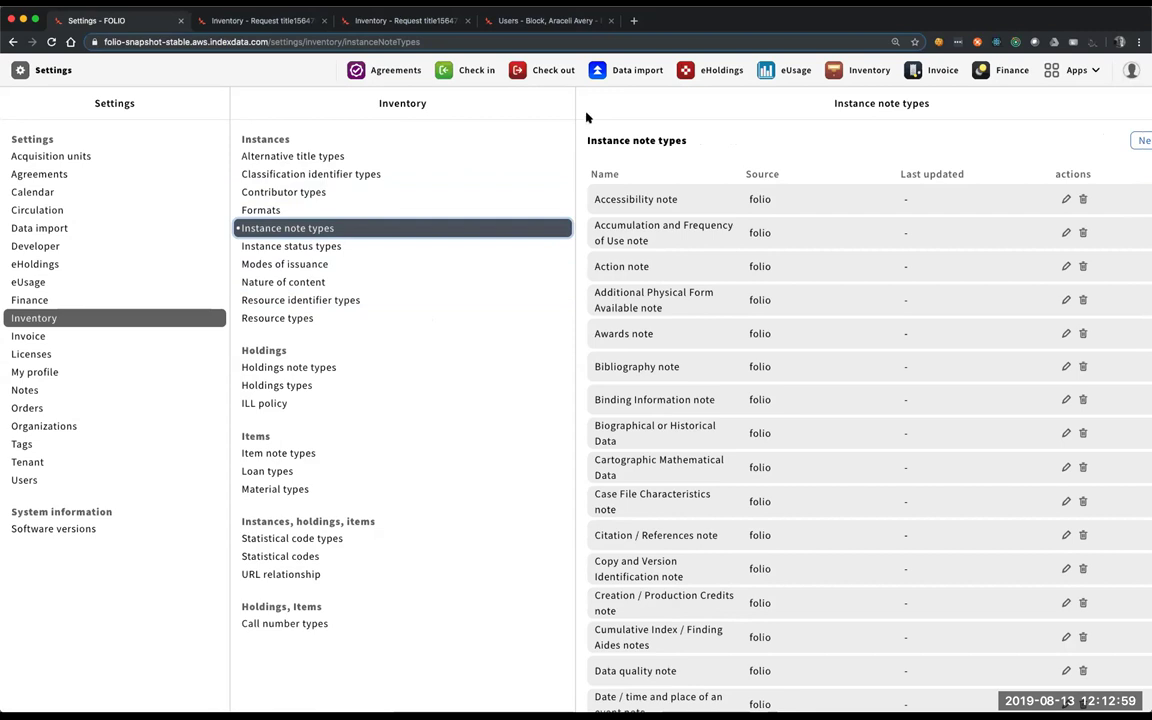
left_click(302, 20)
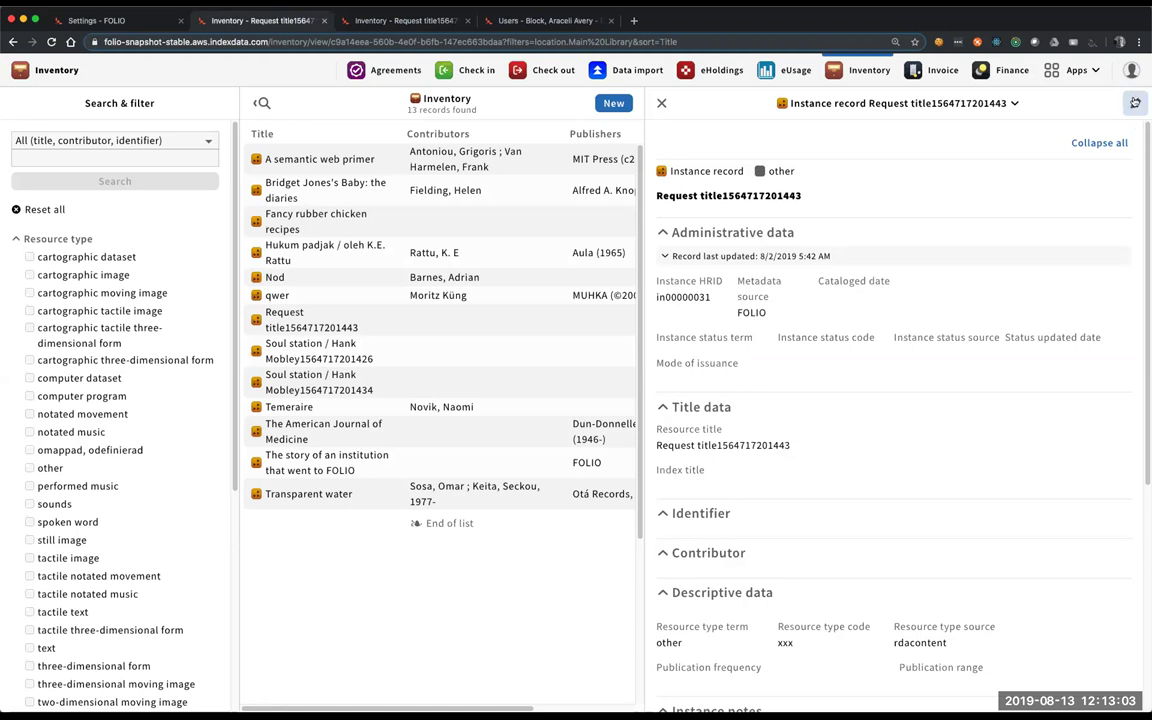
Step: Edit the instance record and add a new identifier row, viewing its type choices
left_click(1135, 103)
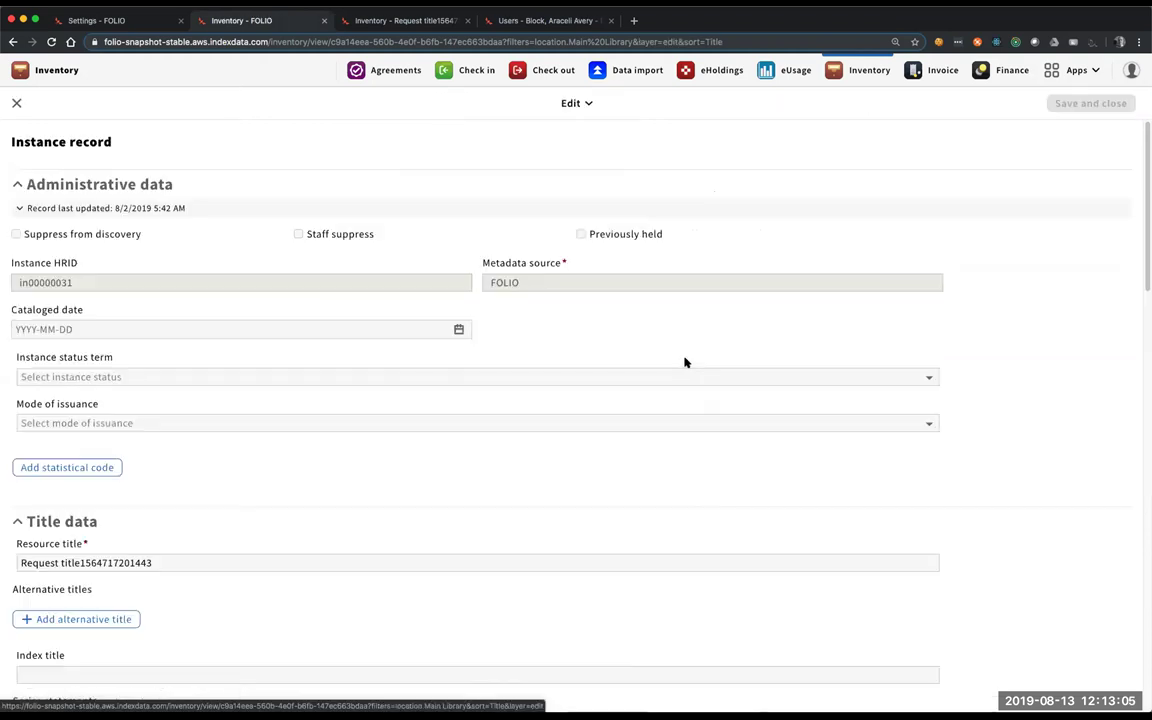
scroll(686, 356, "down", 8)
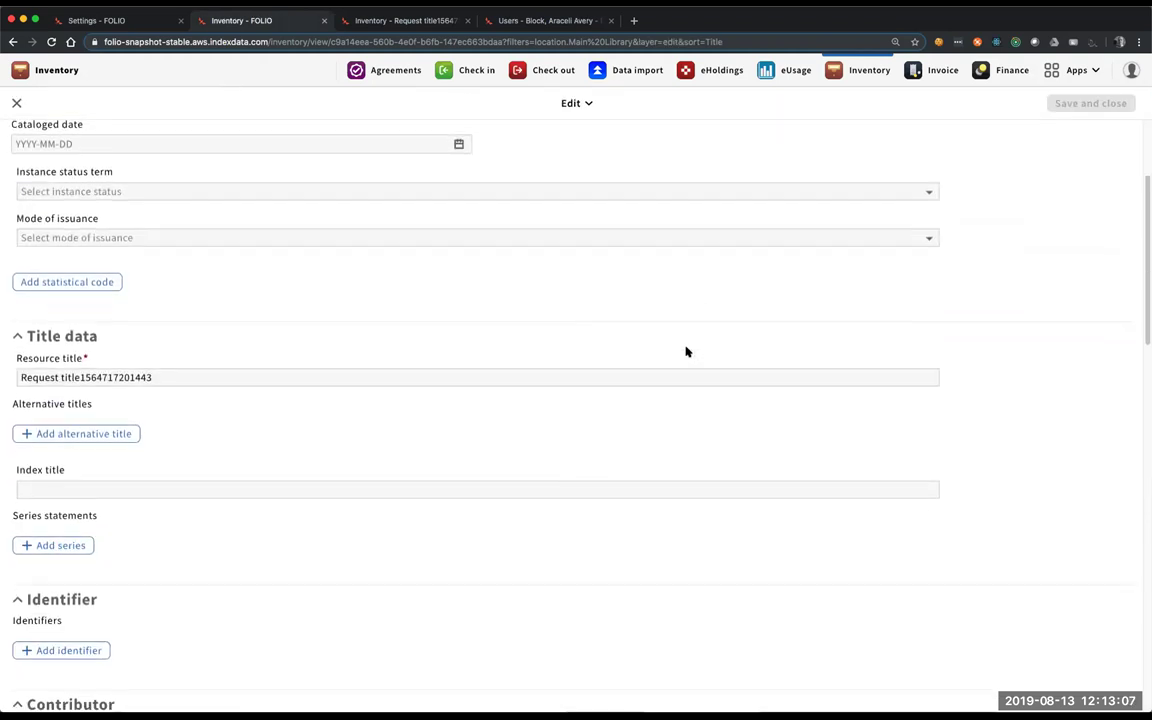
scroll(686, 351, "down", 2)
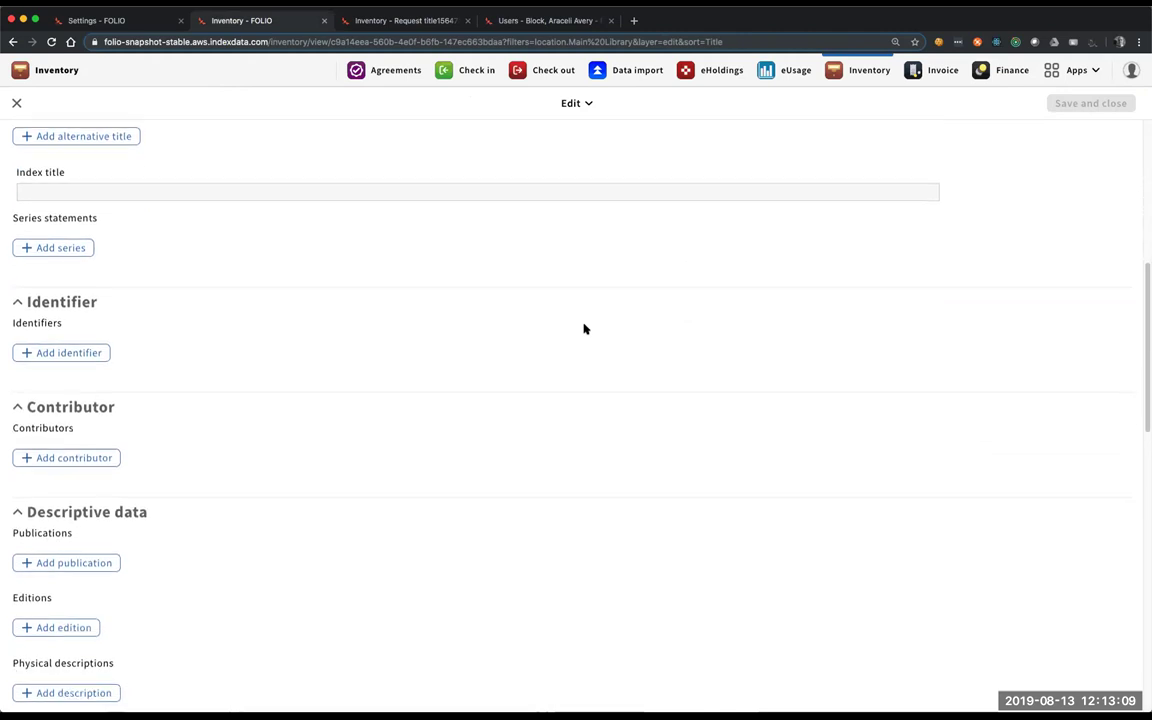
left_click(50, 347)
left_click(54, 366)
scroll(229, 517, "down", 7)
scroll(229, 517, "down", 4)
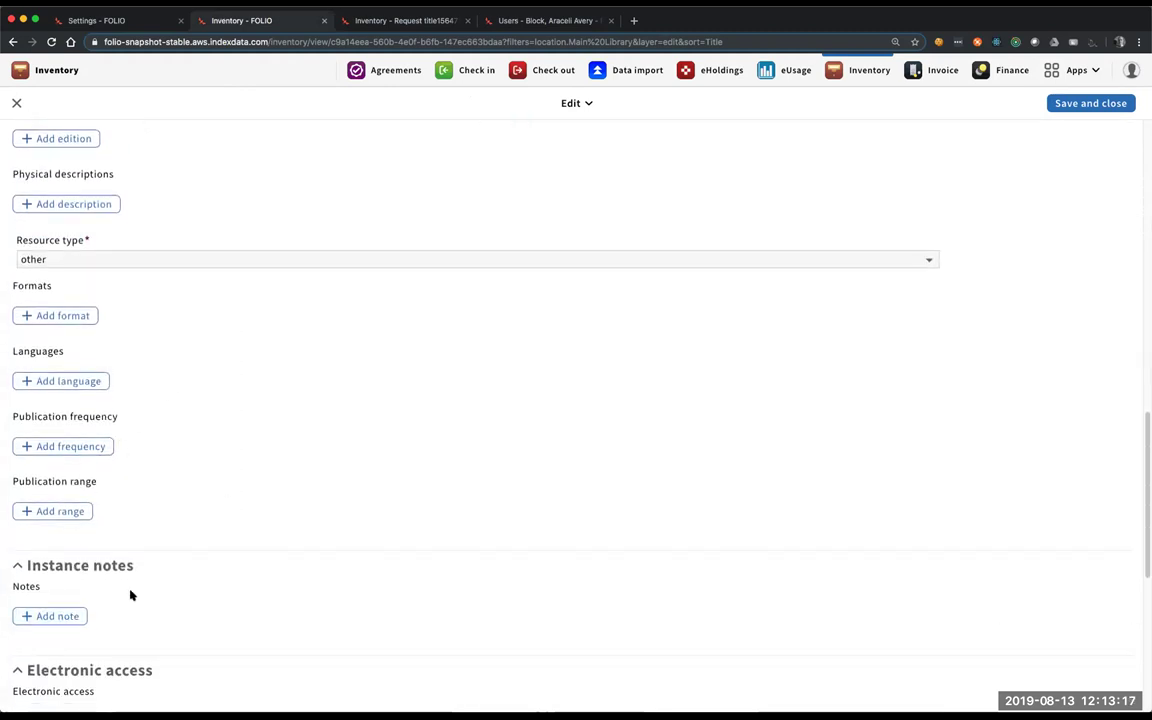
Step: Add instance note rows and open the note type list without choosing a type
right_click(80, 616)
left_click(80, 616)
left_click(80, 616)
left_click_drag(60, 663, 200, 568)
scroll(200, 568, "down", 5)
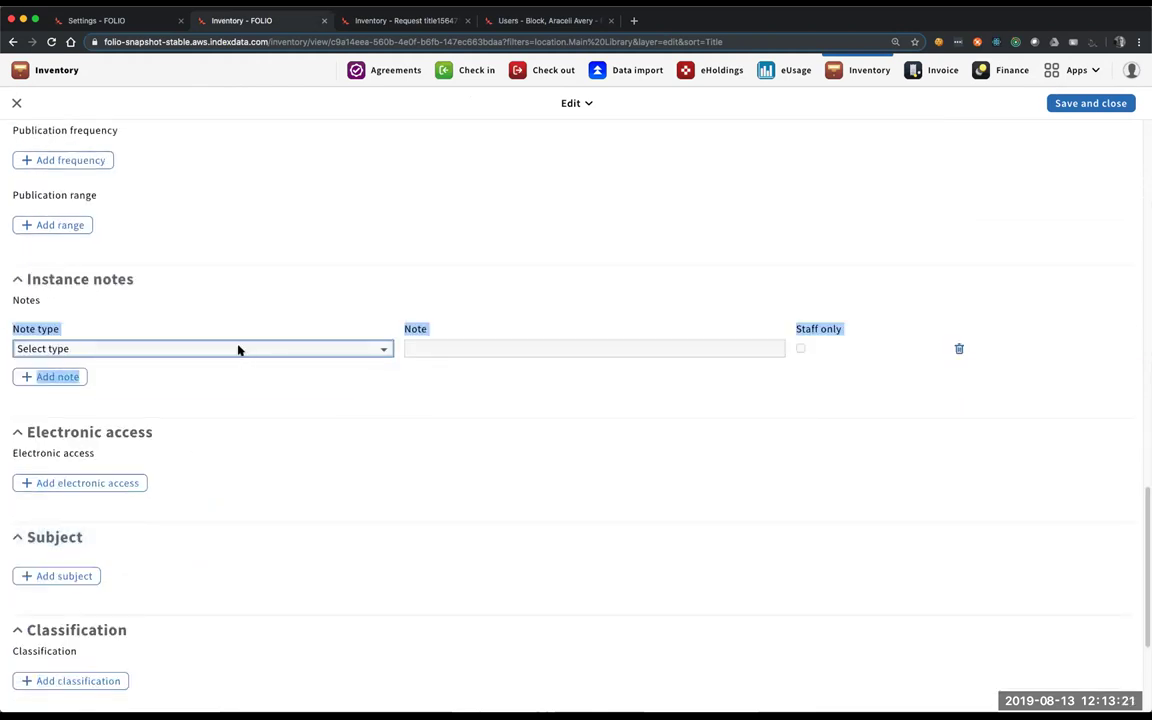
left_click(239, 348)
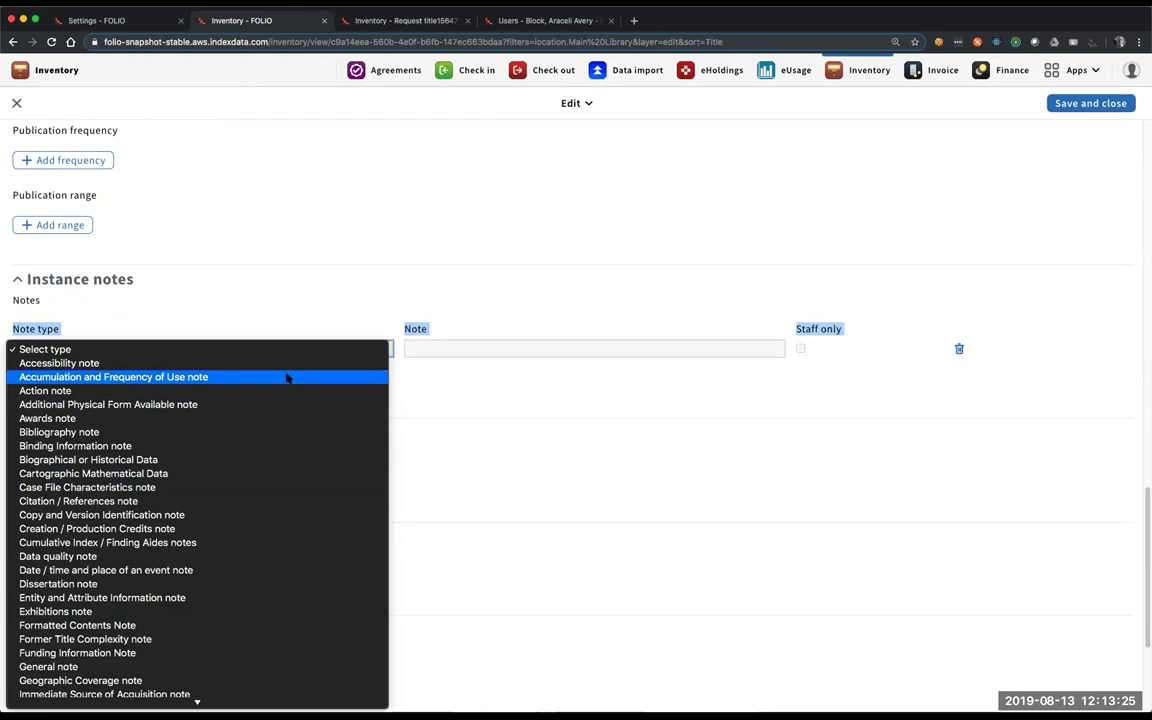
left_click(530, 316)
left_click(530, 316)
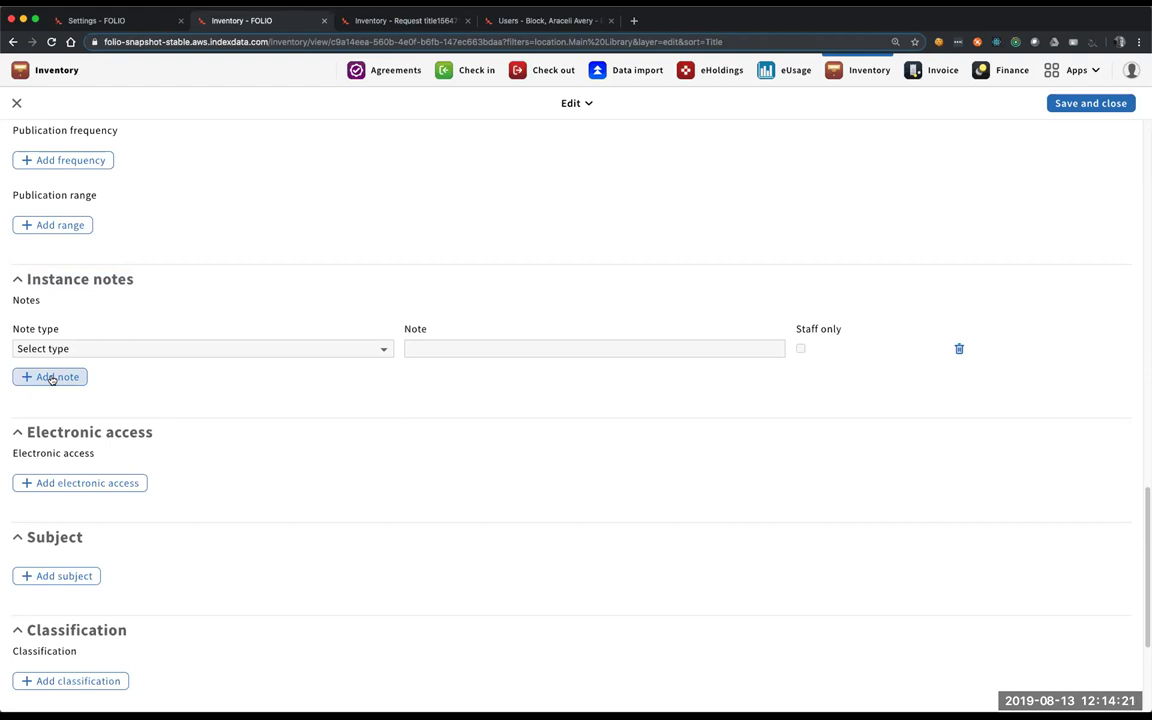
Step: Add more empty instance note rows, leaving four blank notes in the form
left_click(52, 378)
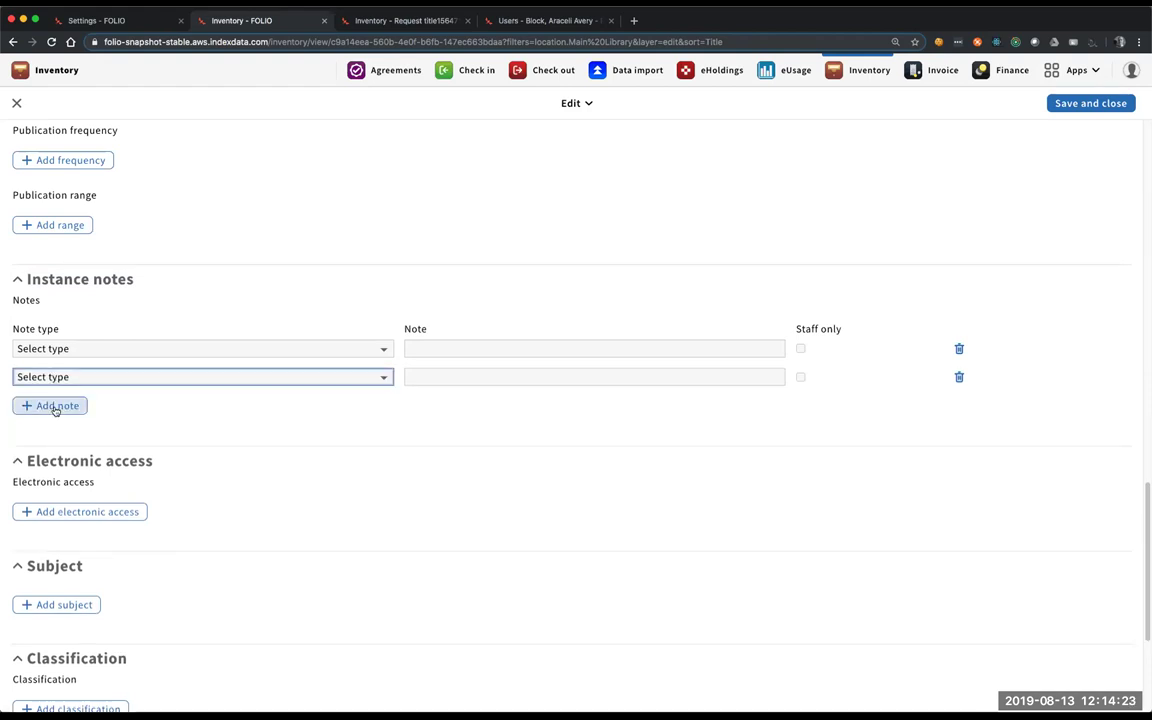
left_click(53, 405)
left_click(56, 434)
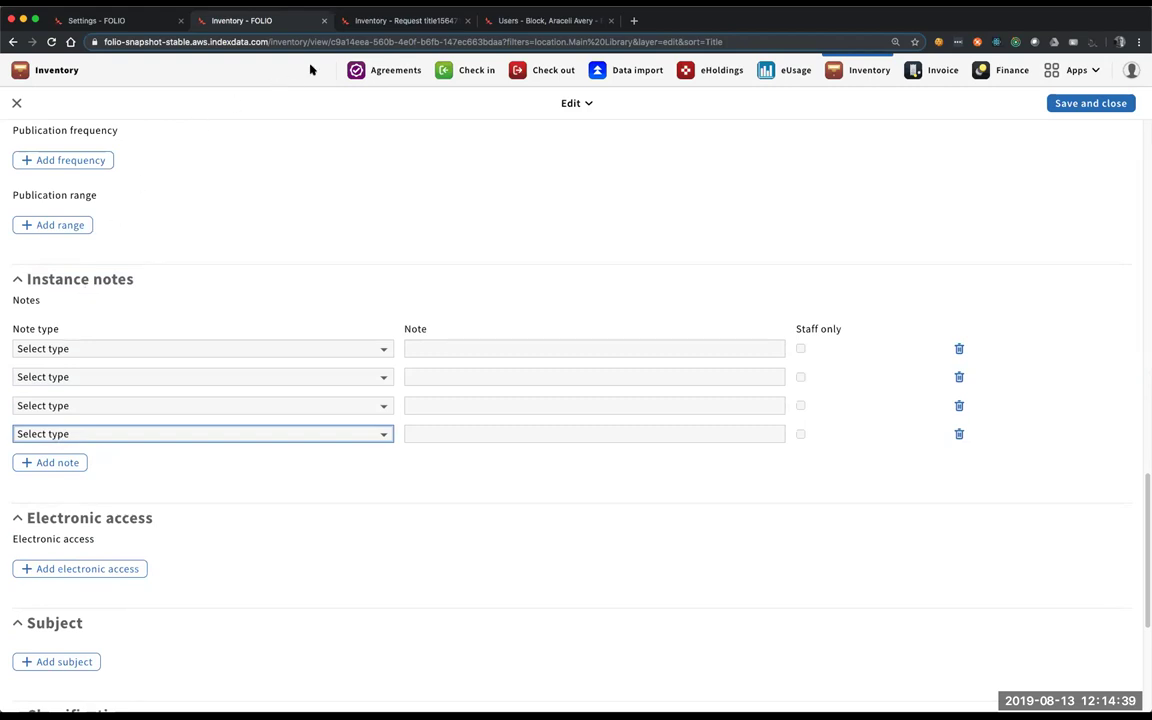
Step: Search Inventory for the identifier 1234
left_click(404, 22)
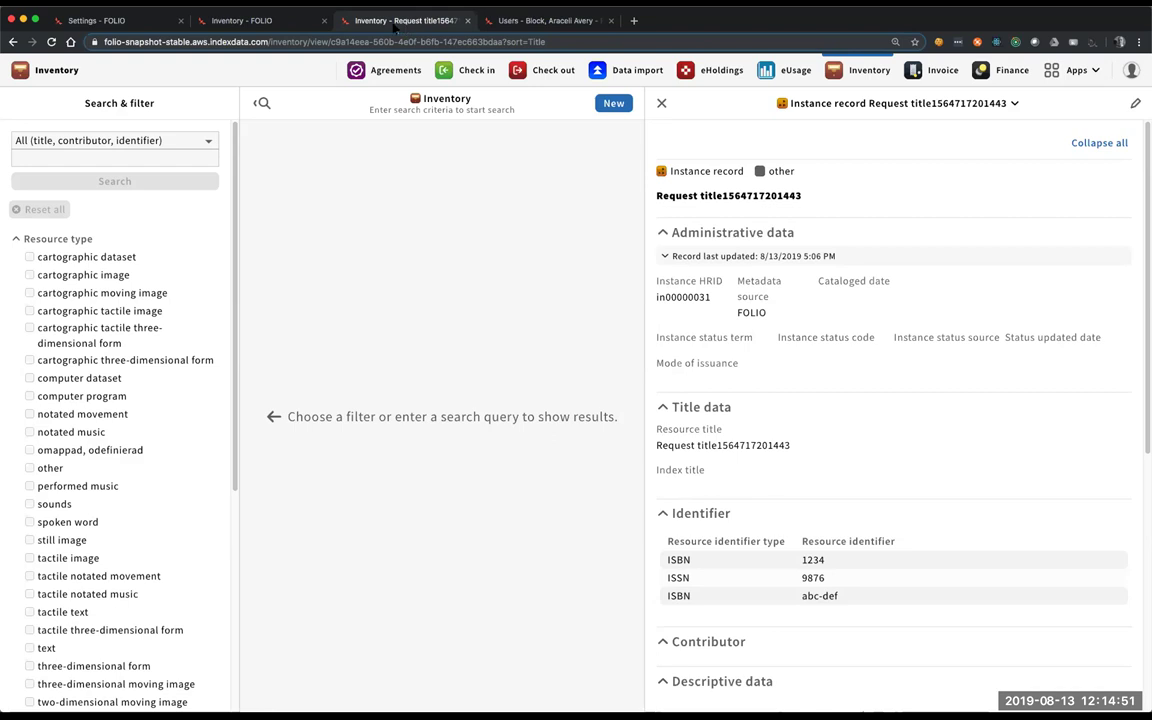
left_click(86, 159)
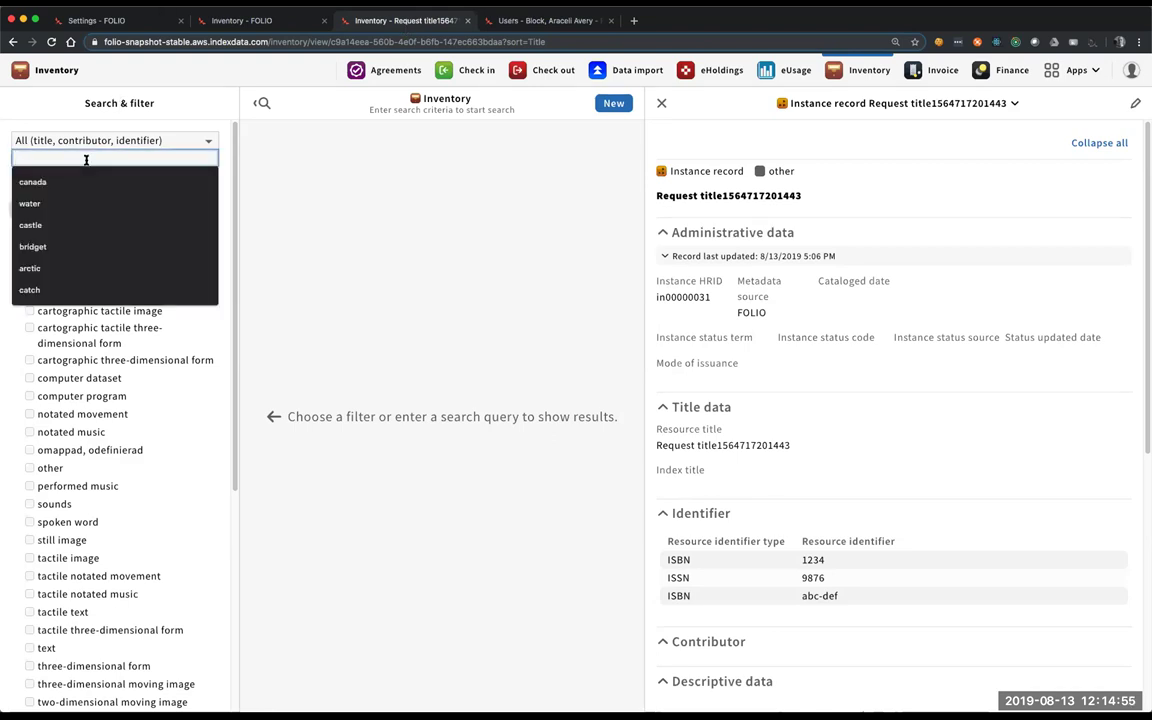
type("1234")
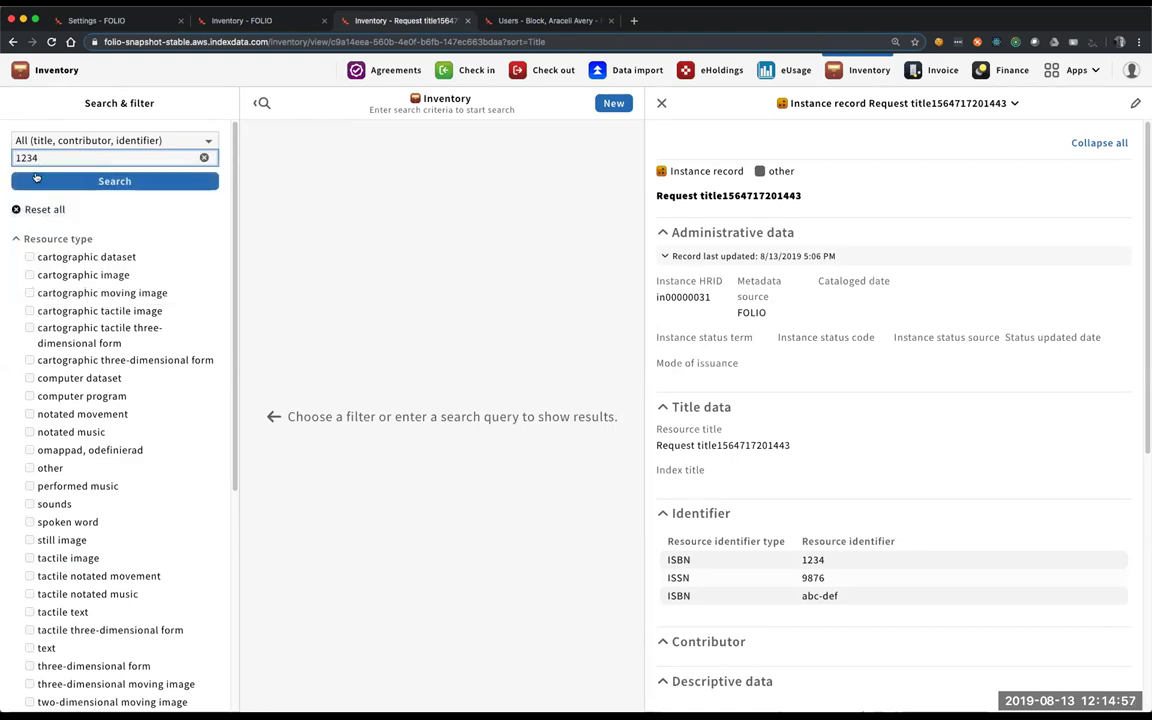
left_click(40, 178)
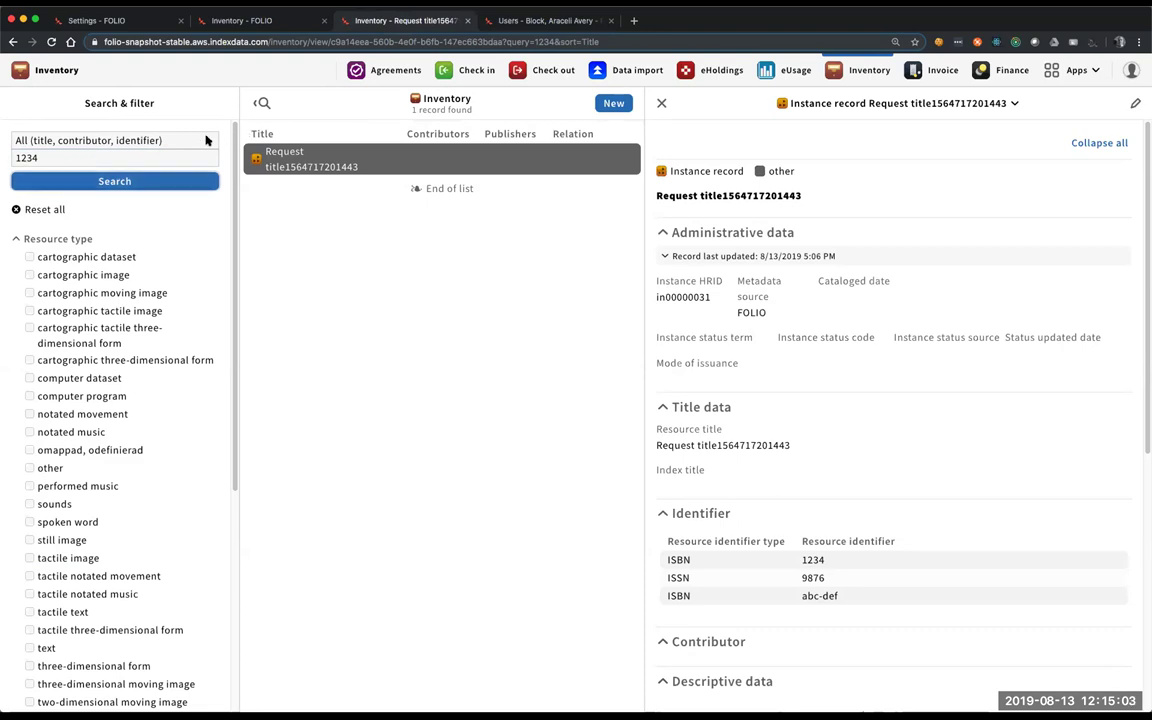
scroll(775, 393, "down", 3)
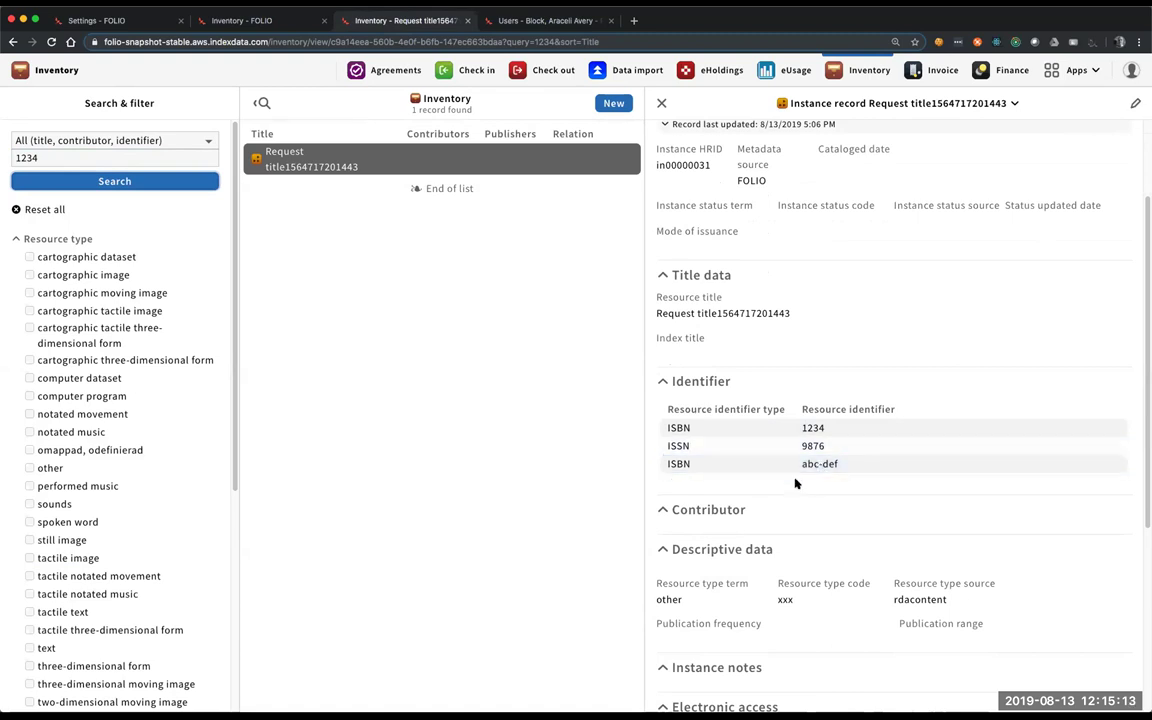
Step: Search Inventory for identifier abc-def, correcting the mistyped abc-dev query
left_click(113, 157)
left_click_drag(113, 157, 14, 157)
type("abc")
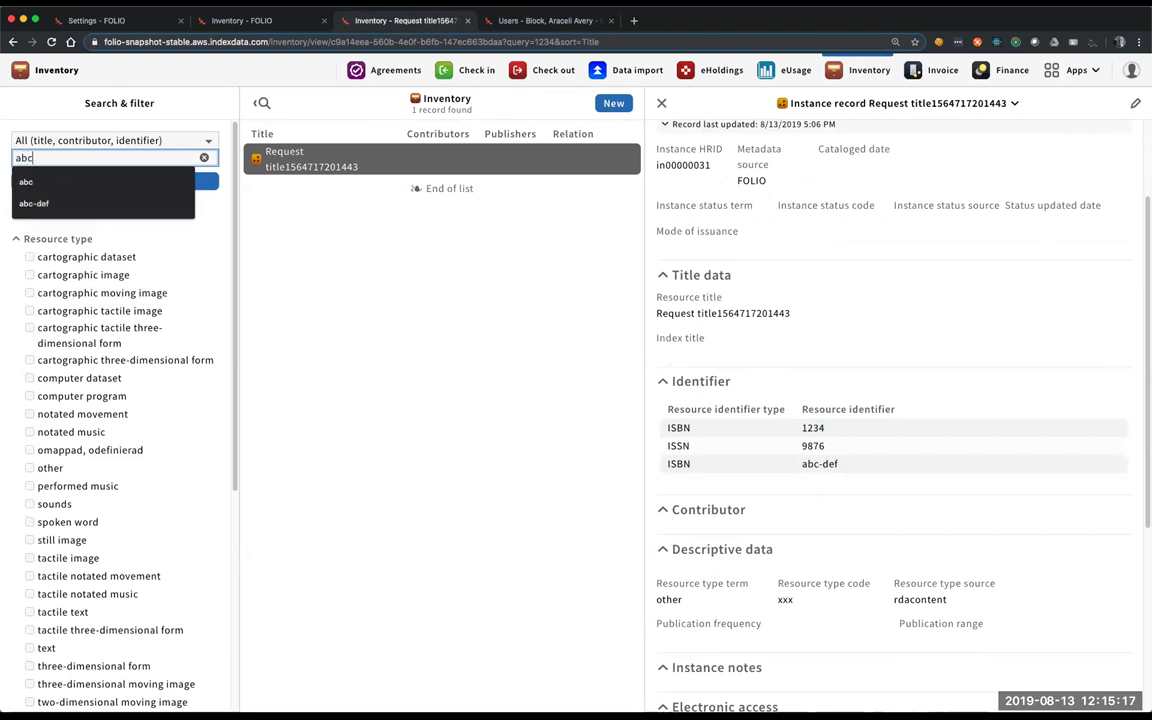
type("-")
left_click(334, 267)
left_click(66, 209)
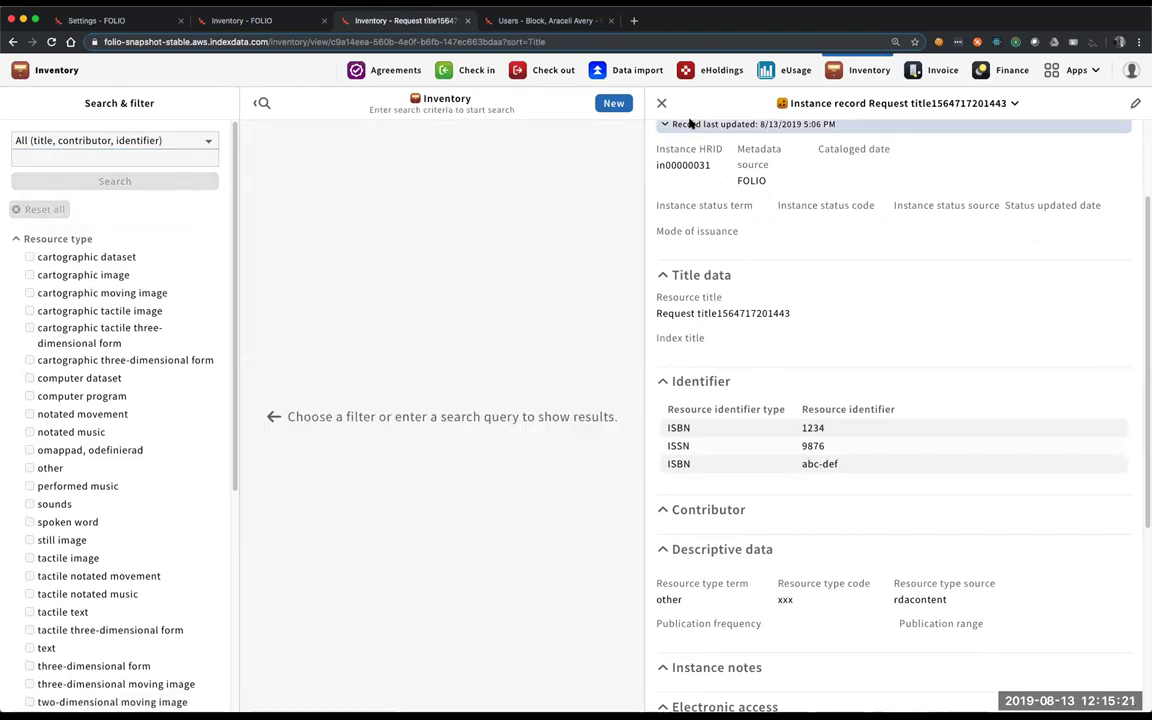
left_click(661, 103)
left_click(195, 158)
type("abc-dev")
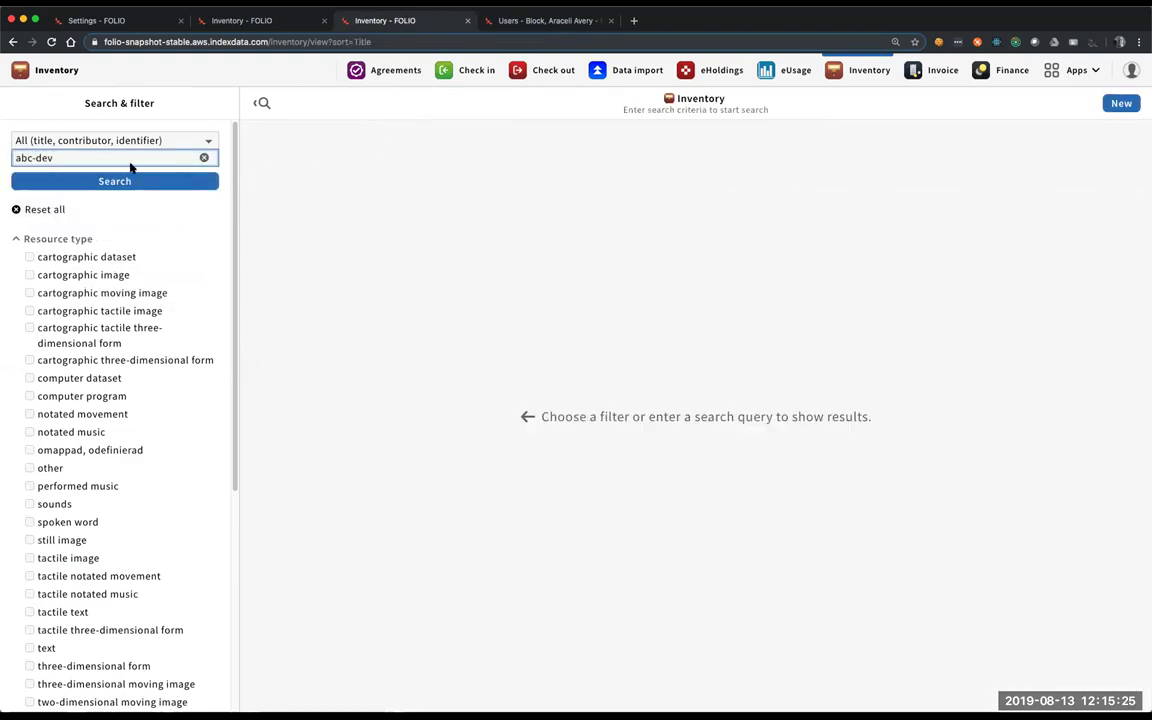
left_click(130, 181)
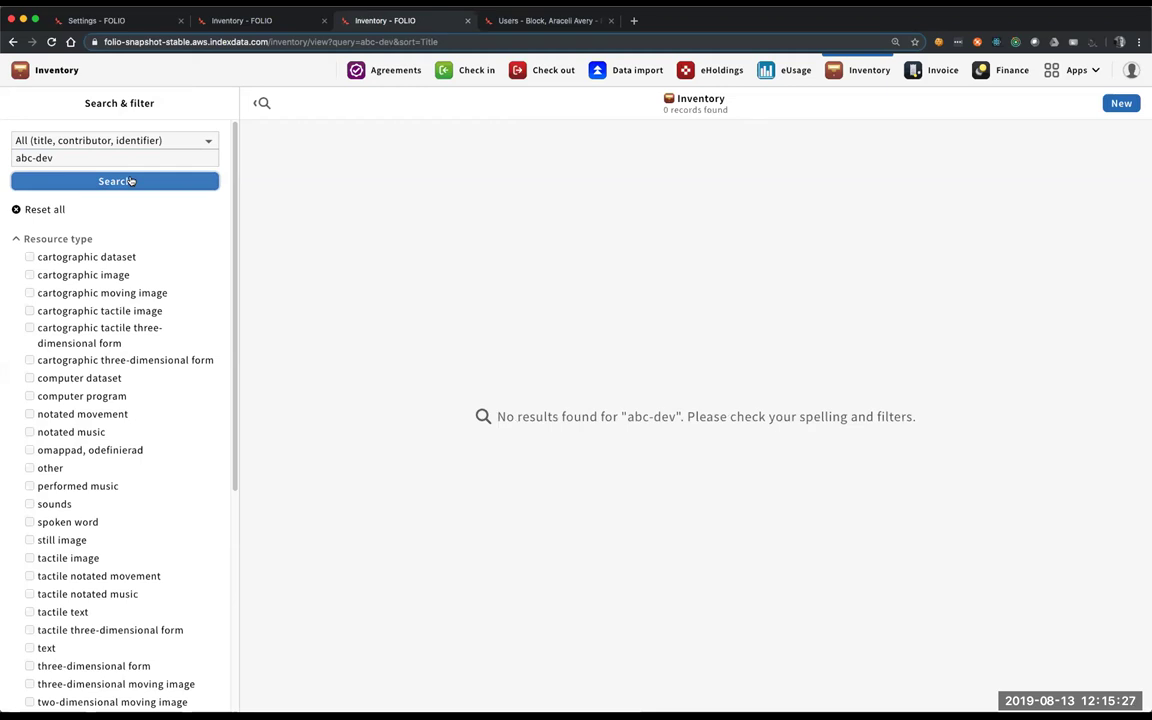
left_click(112, 158)
key("BackSpace")
type("f")
left_click(95, 181)
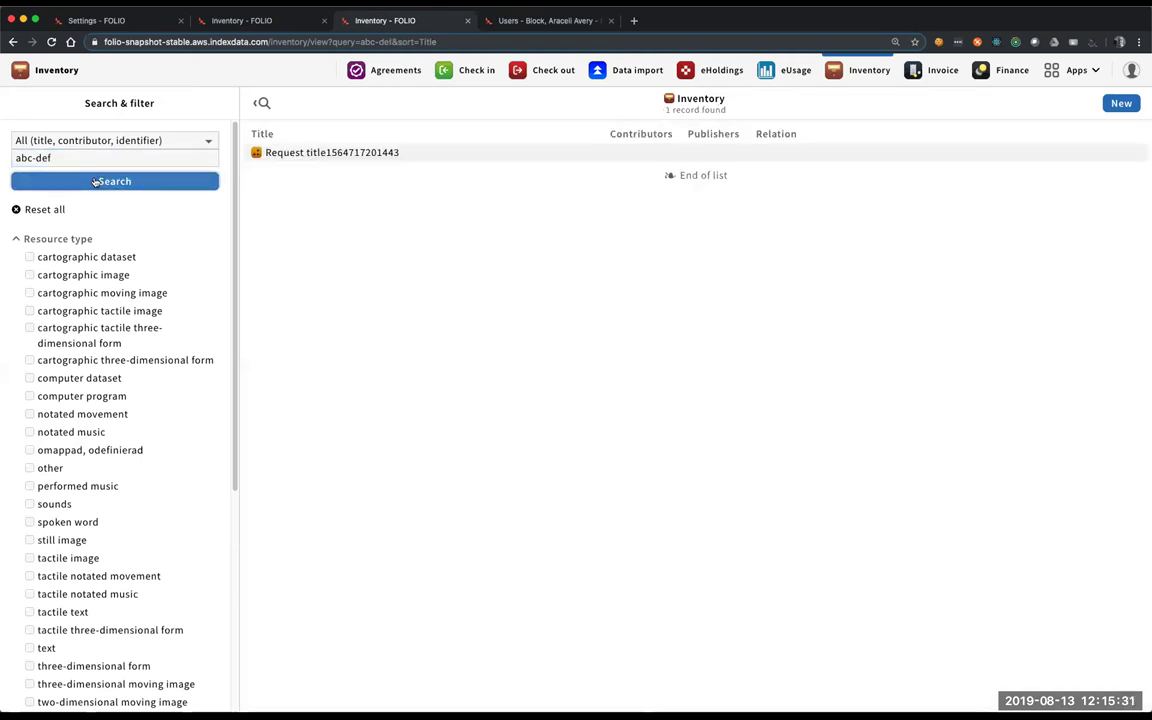
left_click(81, 158)
key("ctrl+a")
type("124")
key("BackSpace")
key("BackSpace")
type("23*")
key("Return")
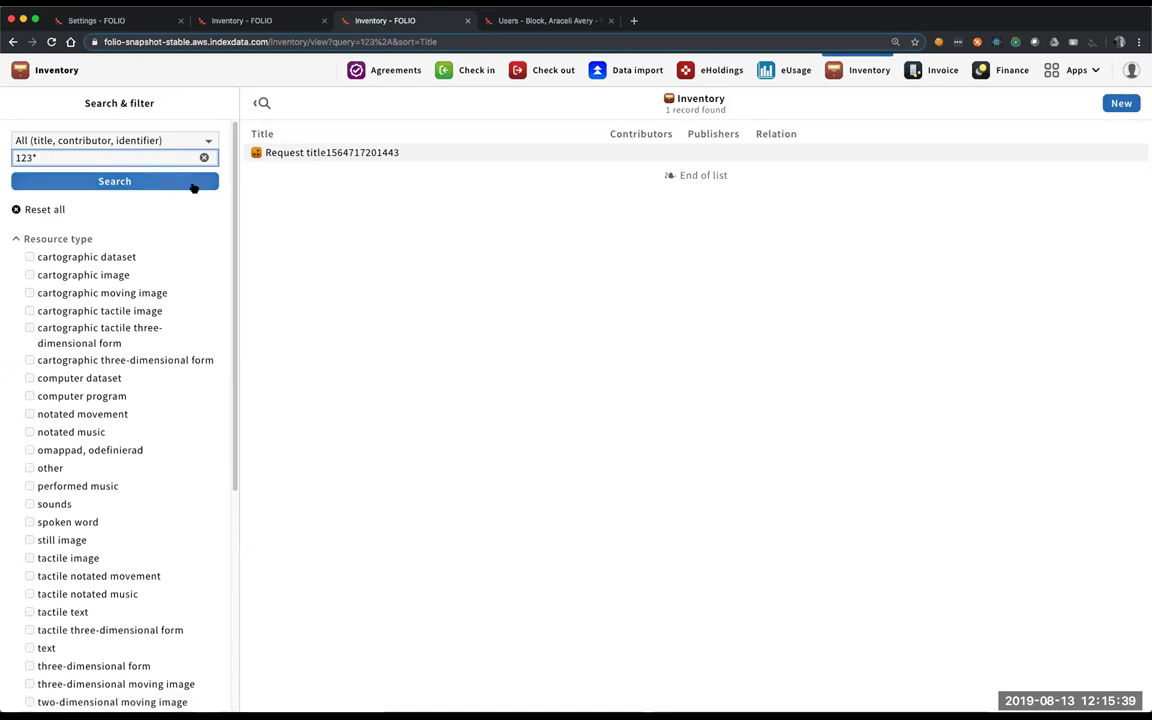
left_click(252, 152)
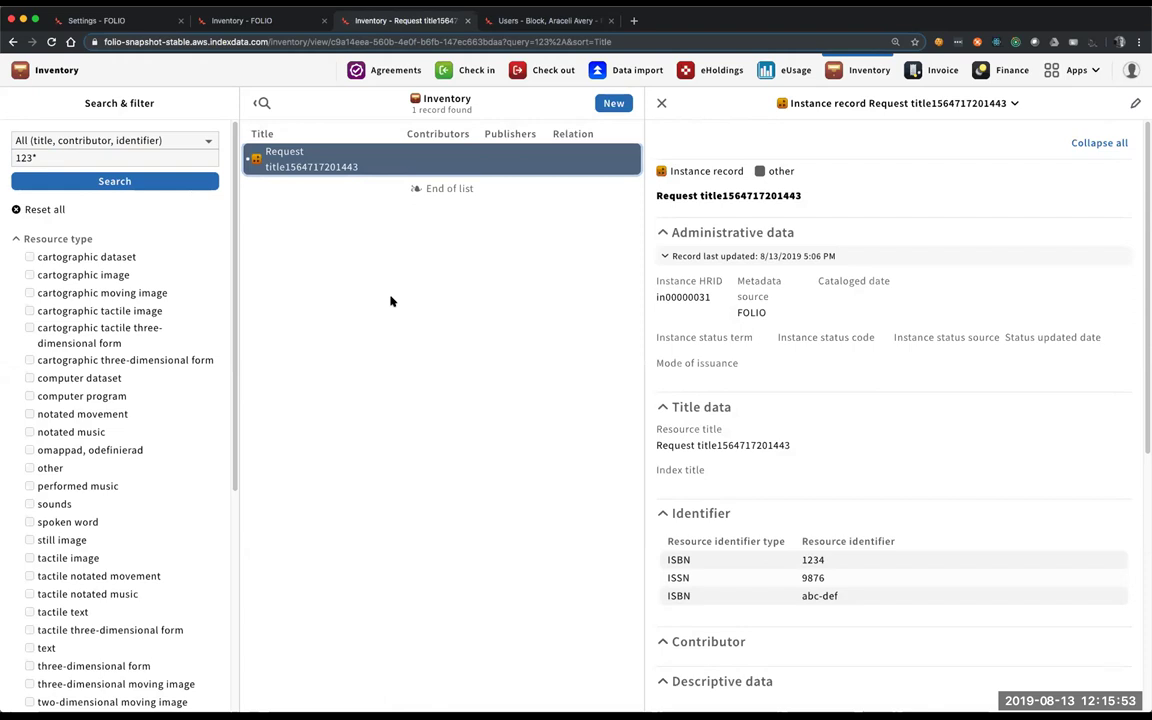
Step: Review Inventory's search-field options, keep All selected, and bring up the patron's Users record
left_click(44, 143)
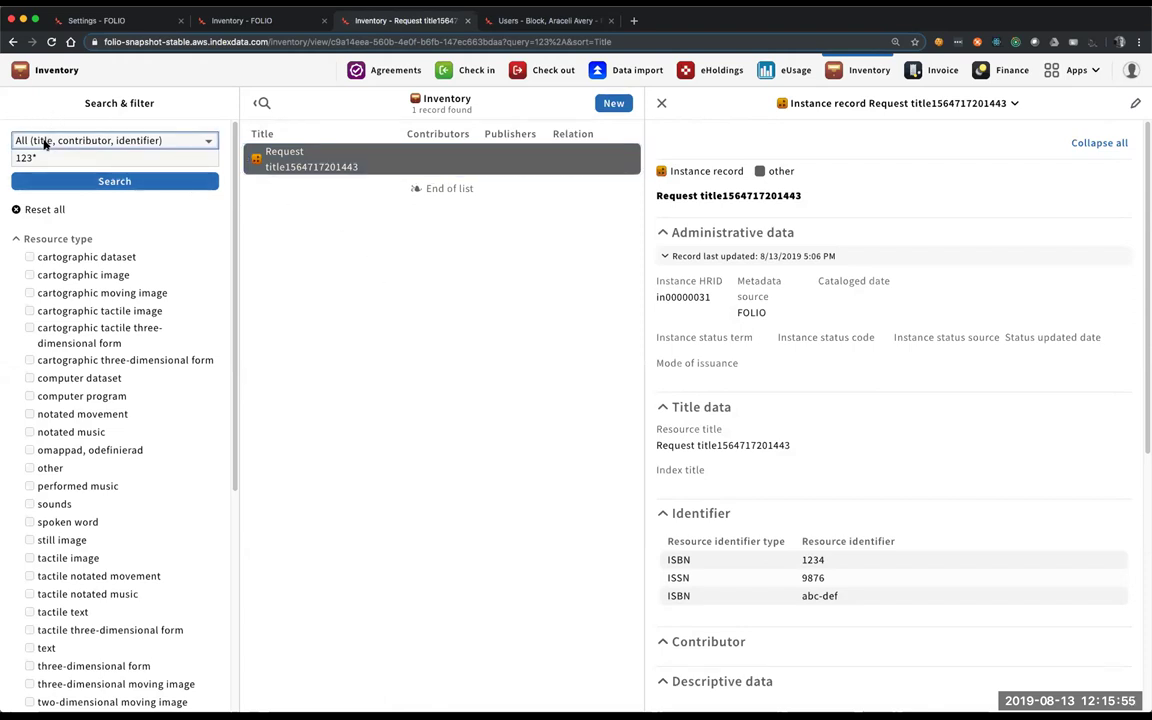
left_click(44, 143)
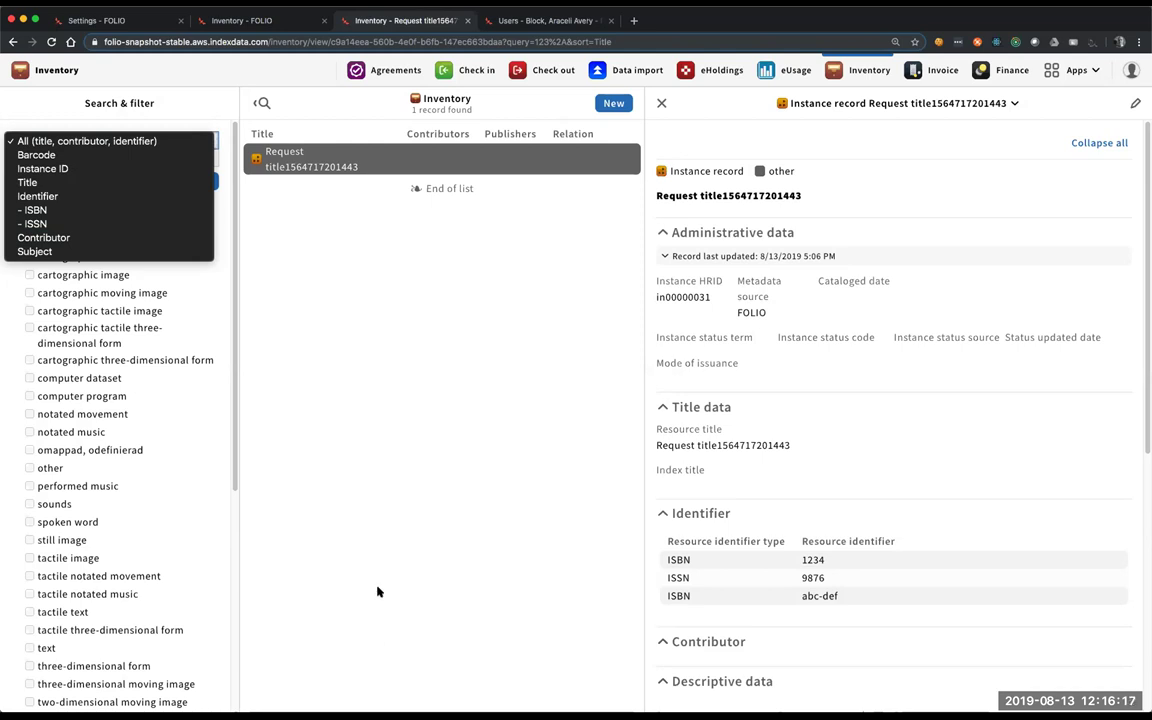
left_click(494, 69)
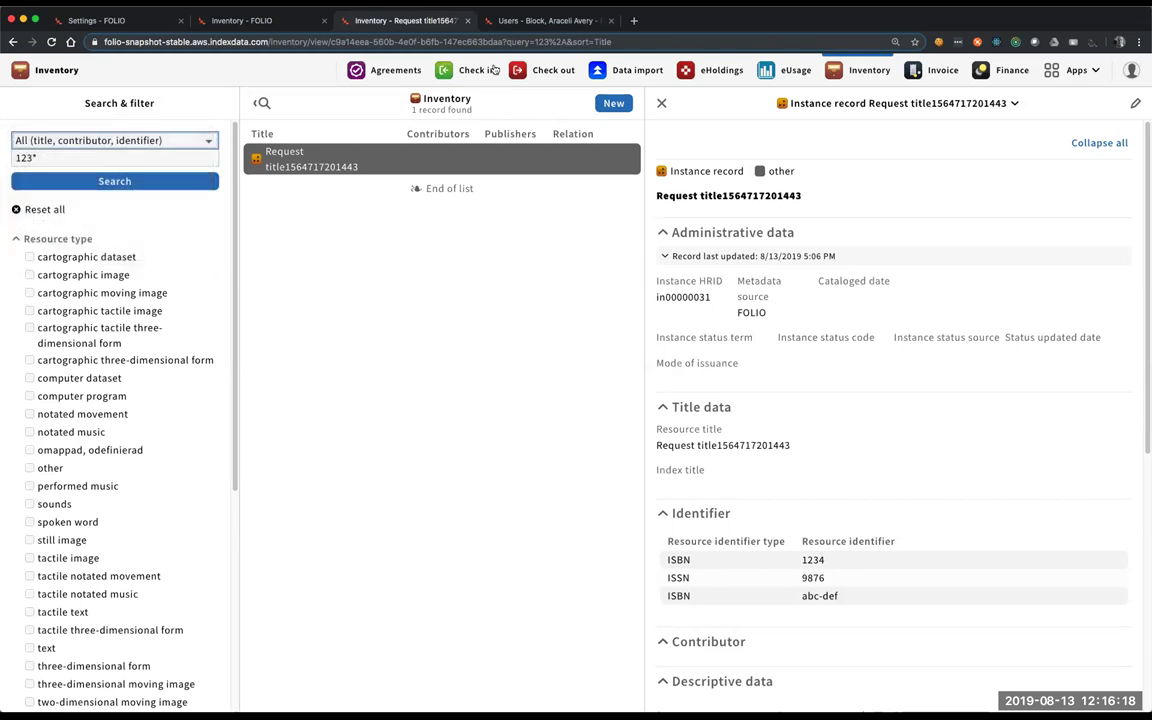
left_click(548, 20)
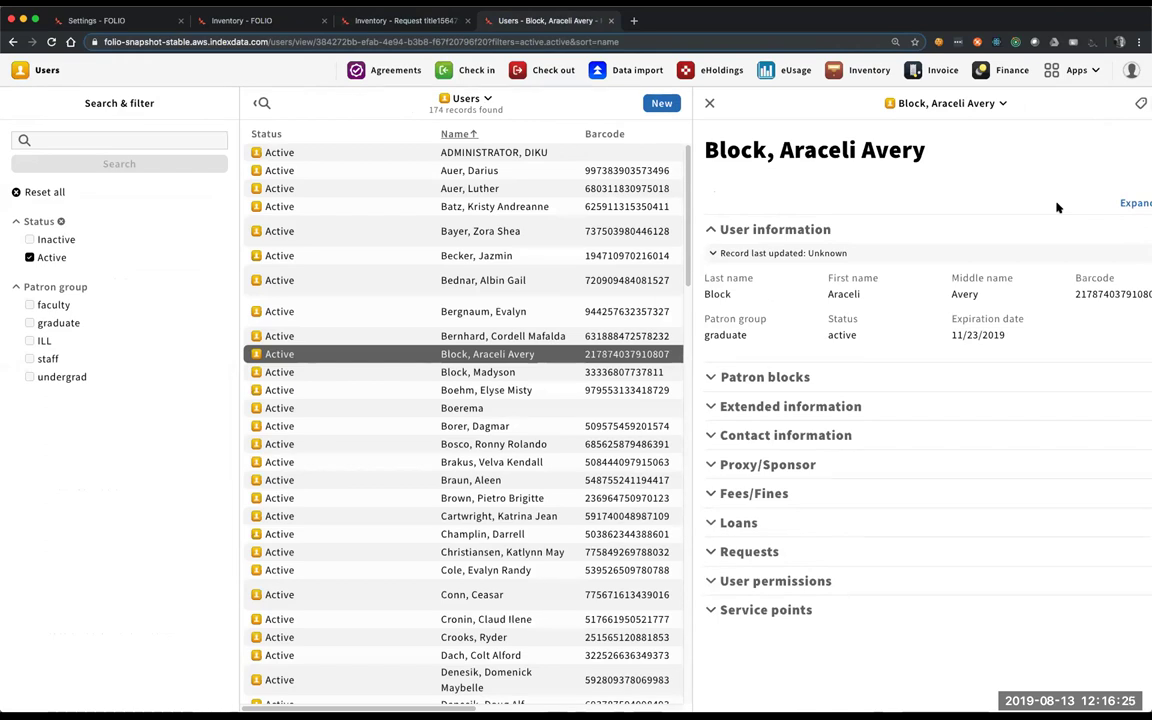
Step: Zoom out, edit the patron's record, and use Add all permissions under User permissions
key("super+minus")
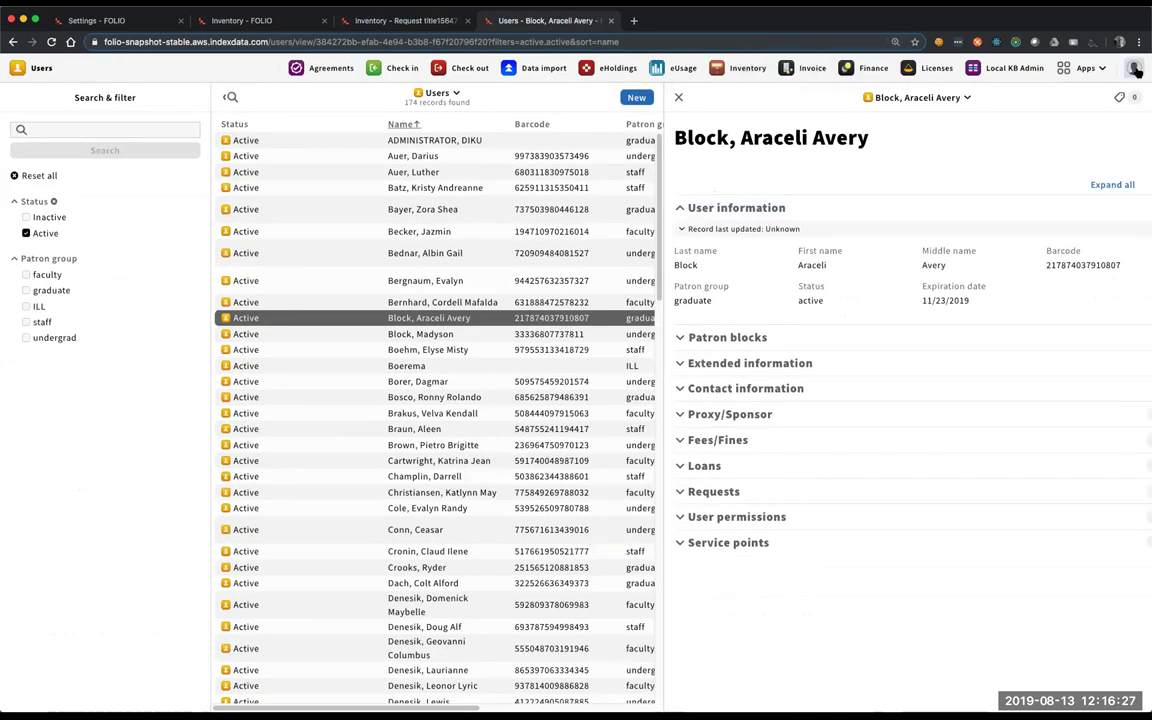
key("super+minus")
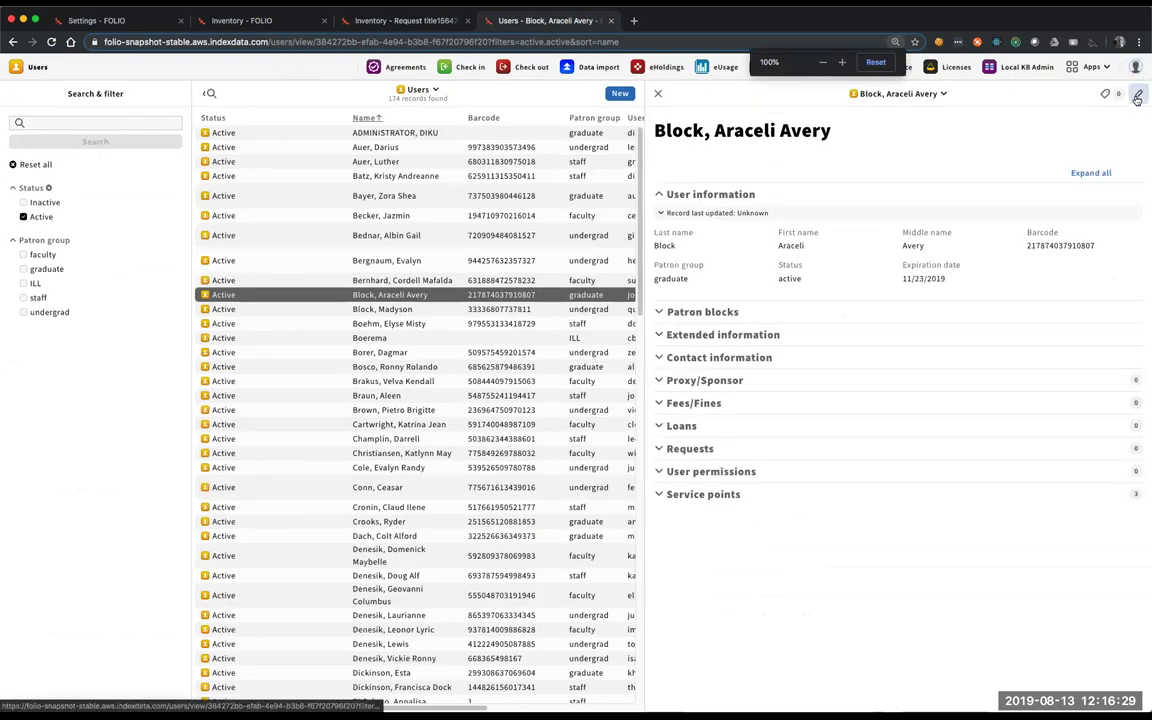
left_click(1137, 94)
scroll(846, 597, "down", 1)
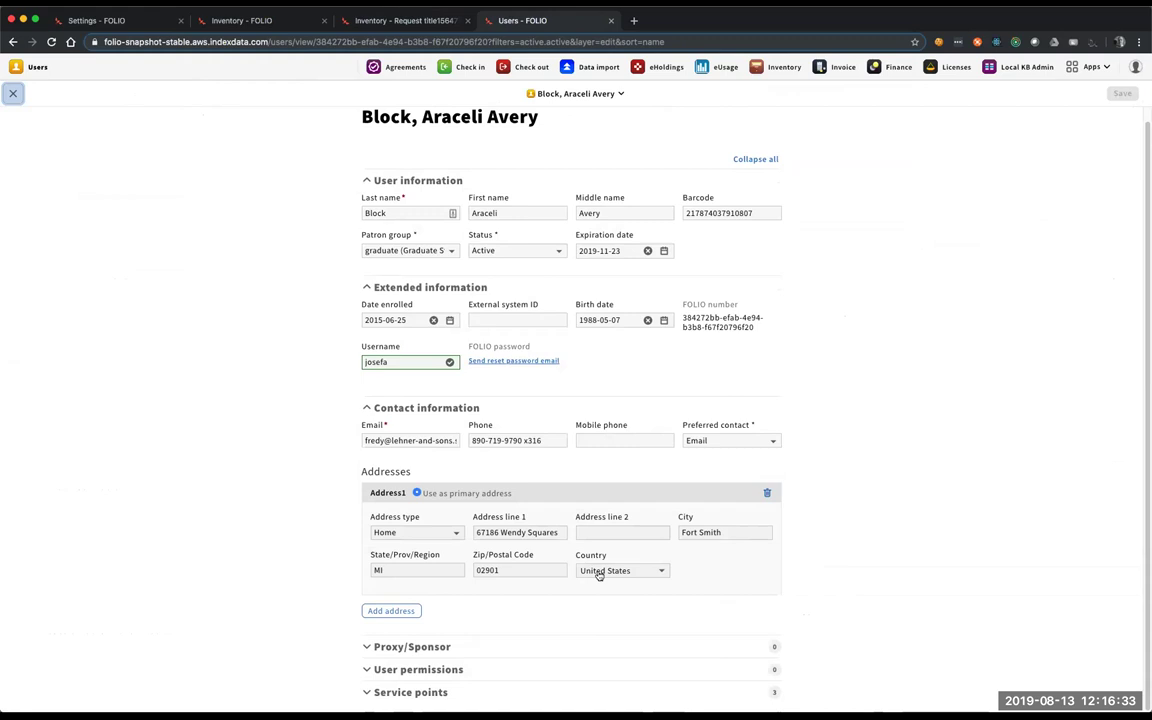
left_click(415, 669)
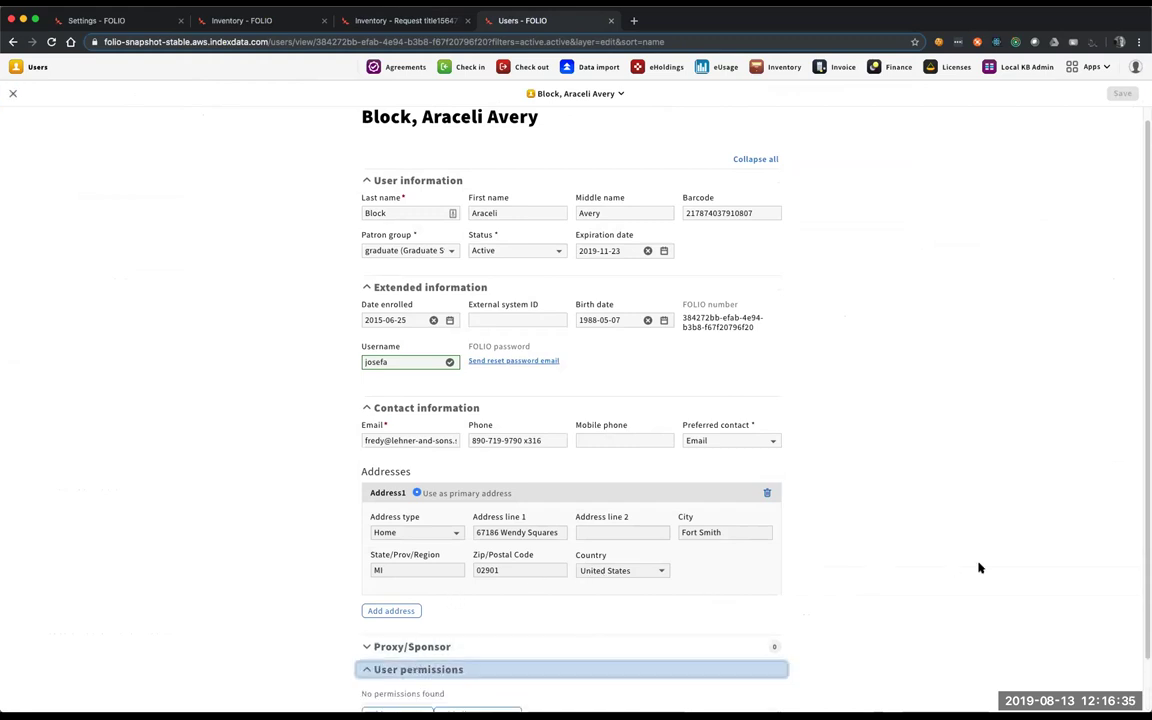
scroll(900, 565, "down", 1)
left_click(445, 653)
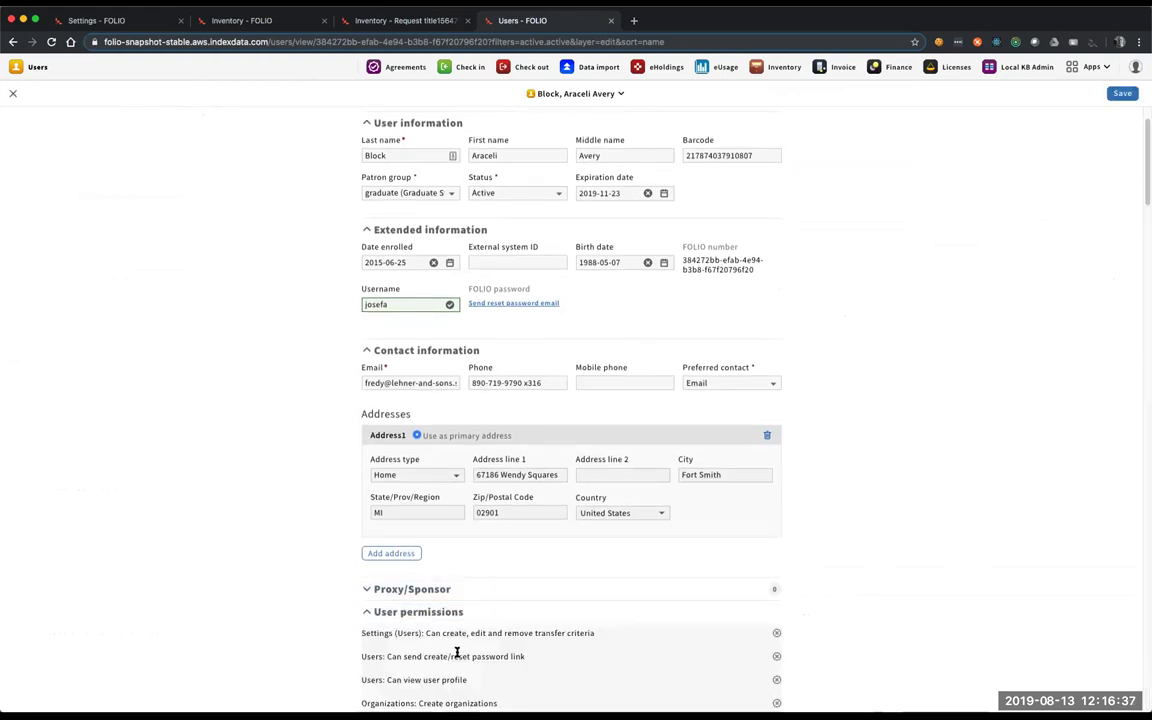
scroll(851, 600, "down", 10)
scroll(851, 600, "down", 10)
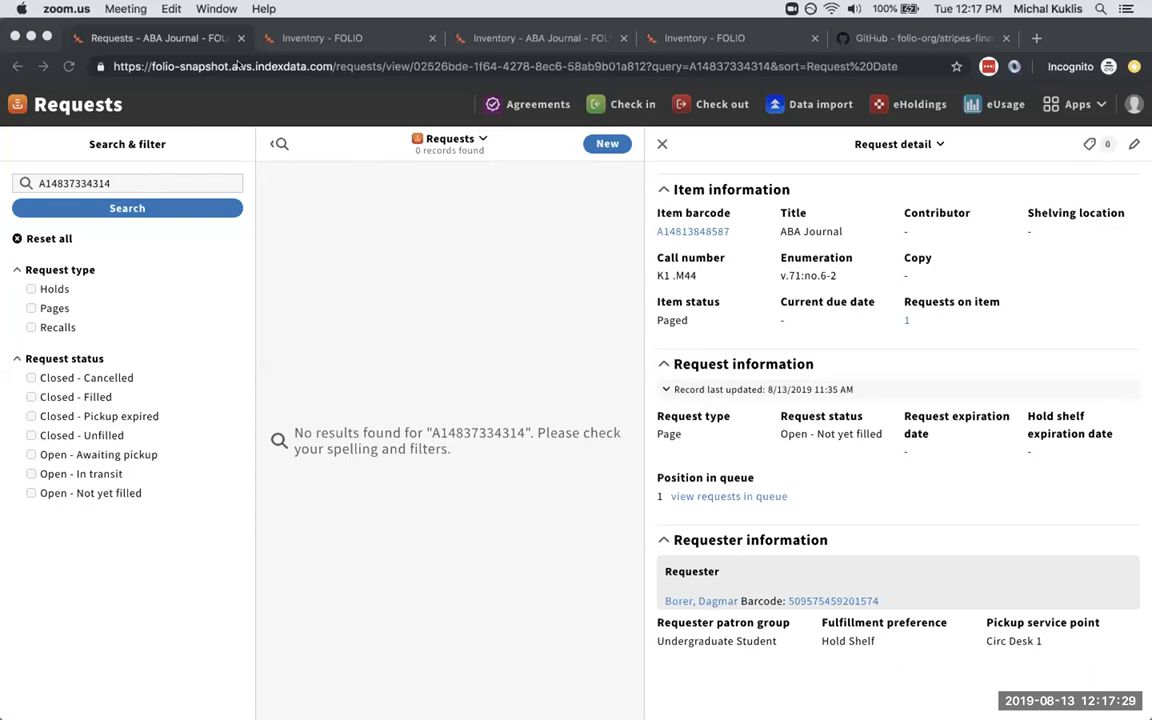
key("super+m")
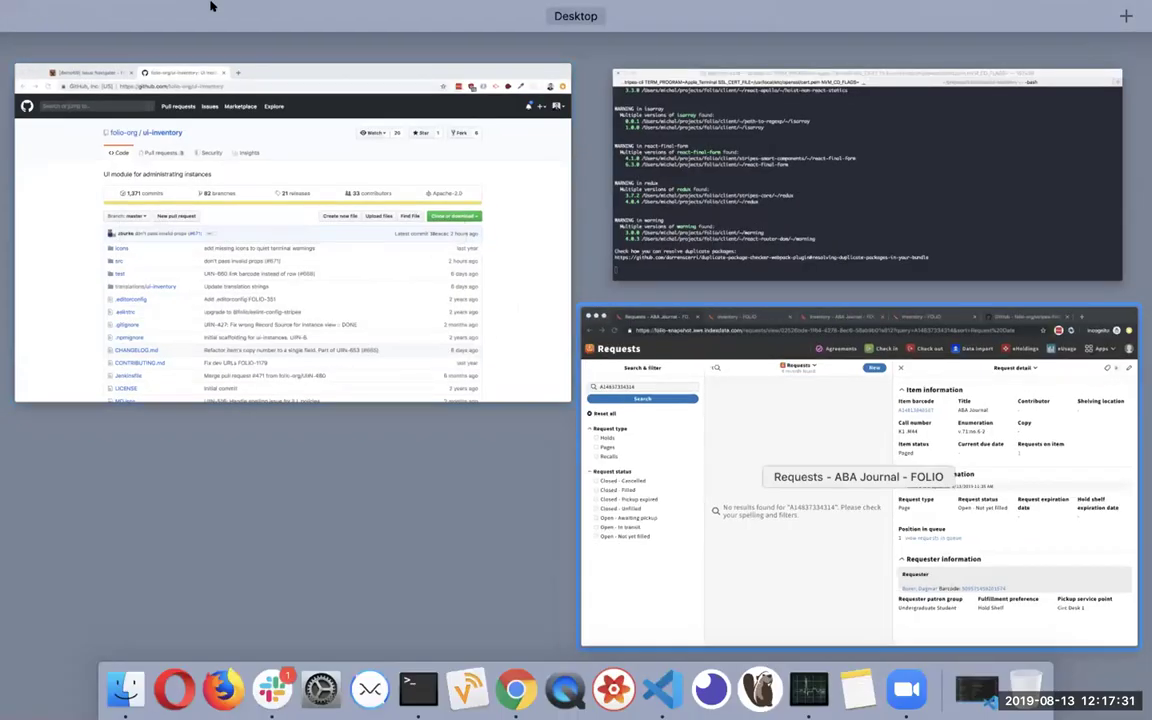
left_click(545, 341)
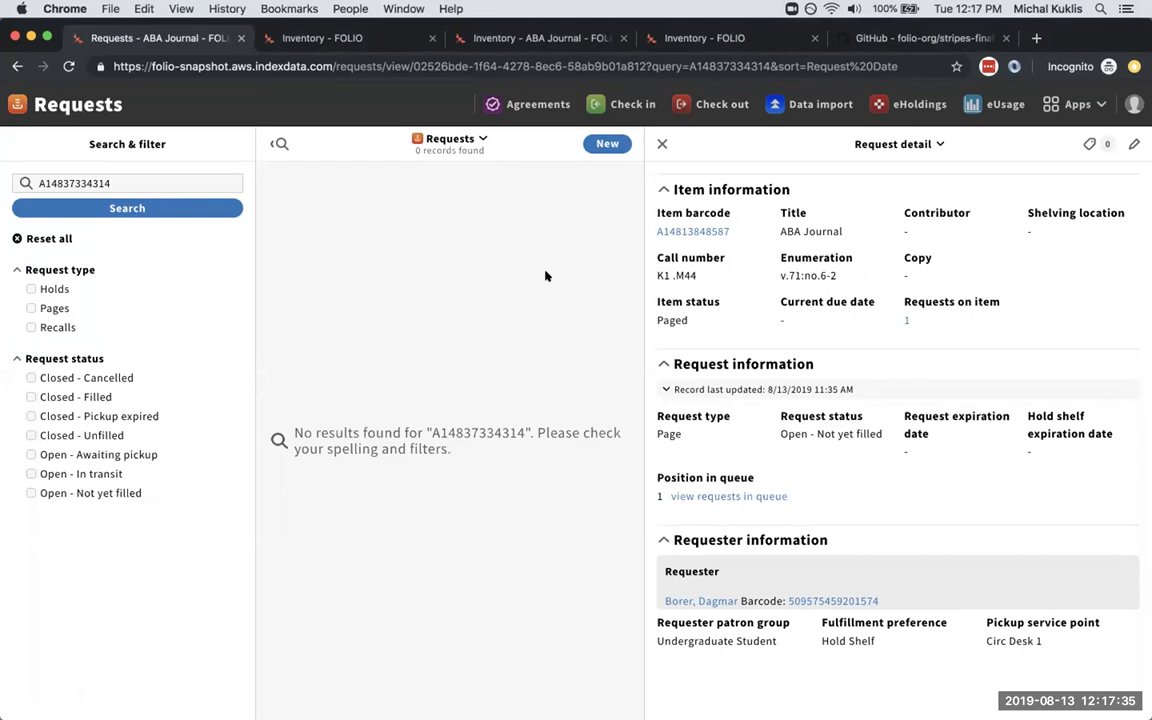
left_click(878, 147)
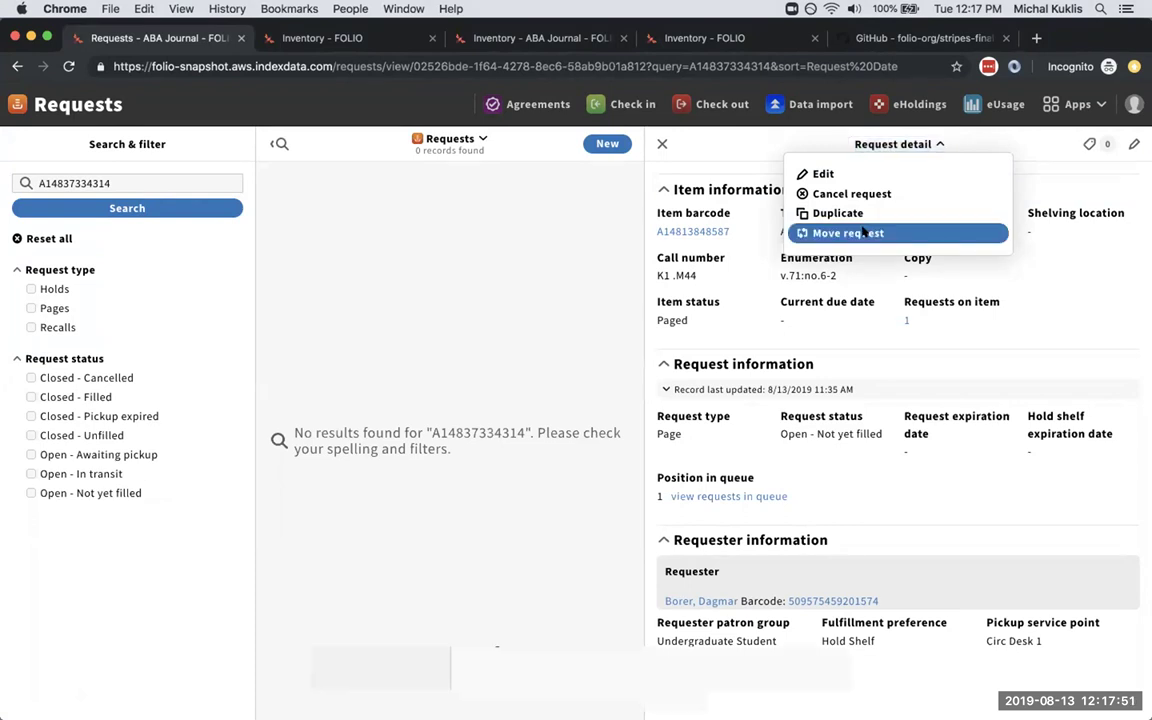
left_click(860, 233)
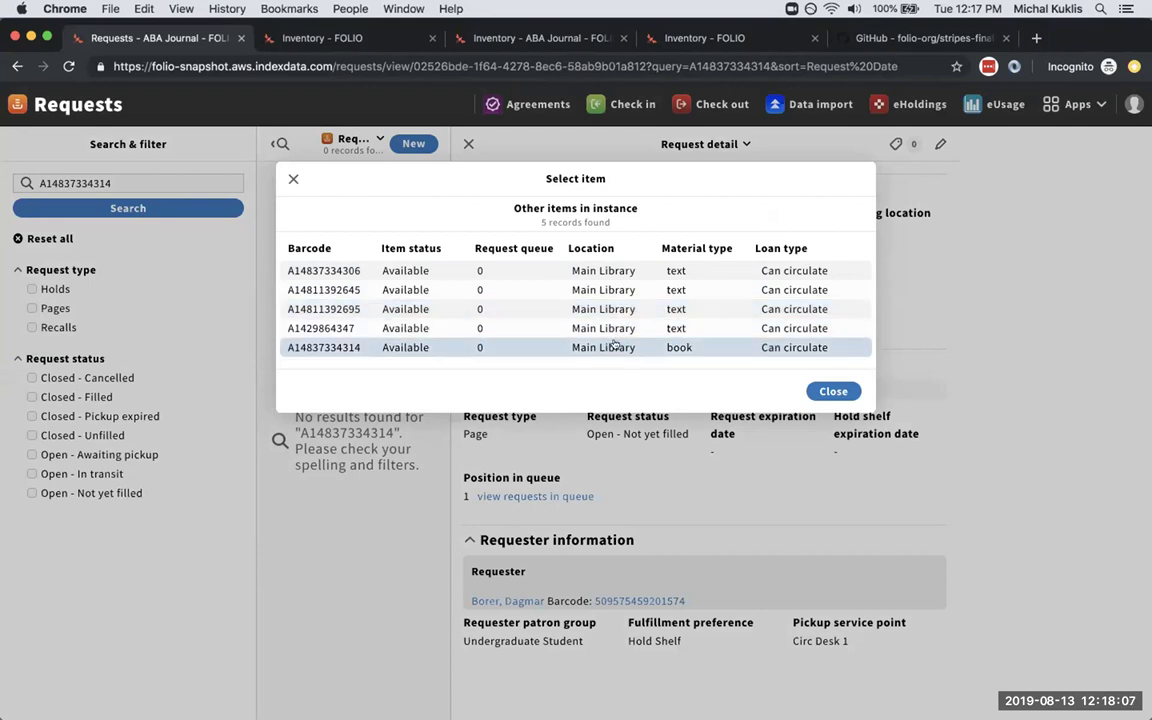
left_click(608, 348)
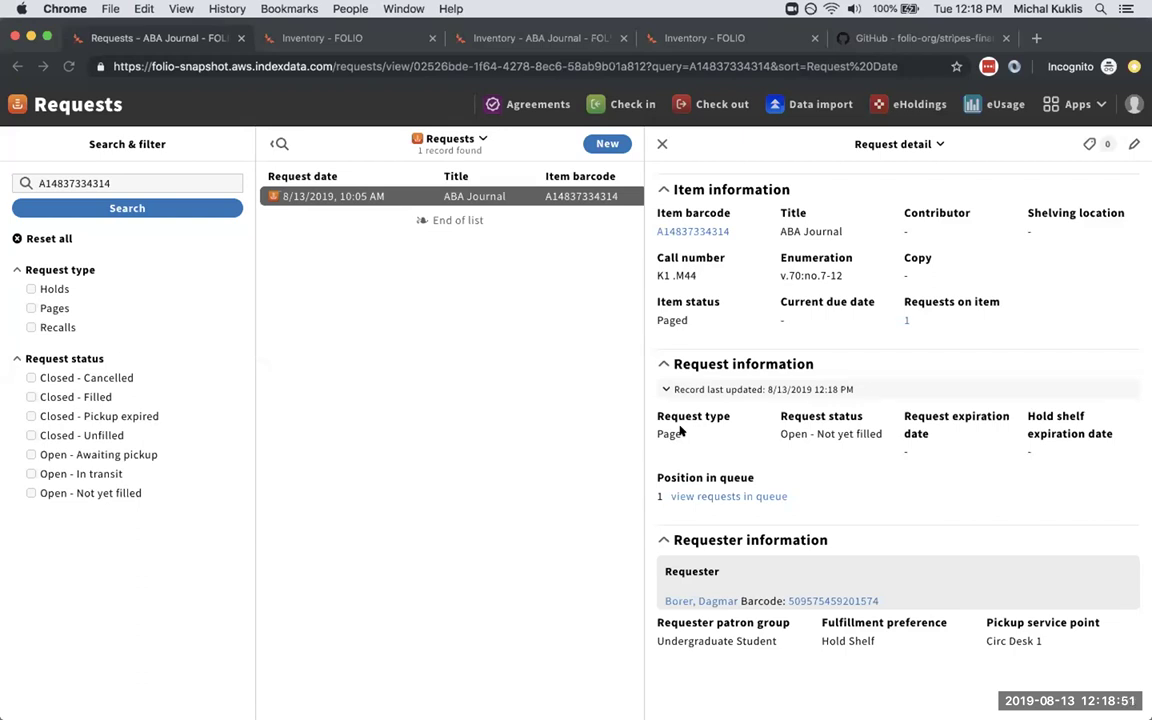
left_click(349, 38)
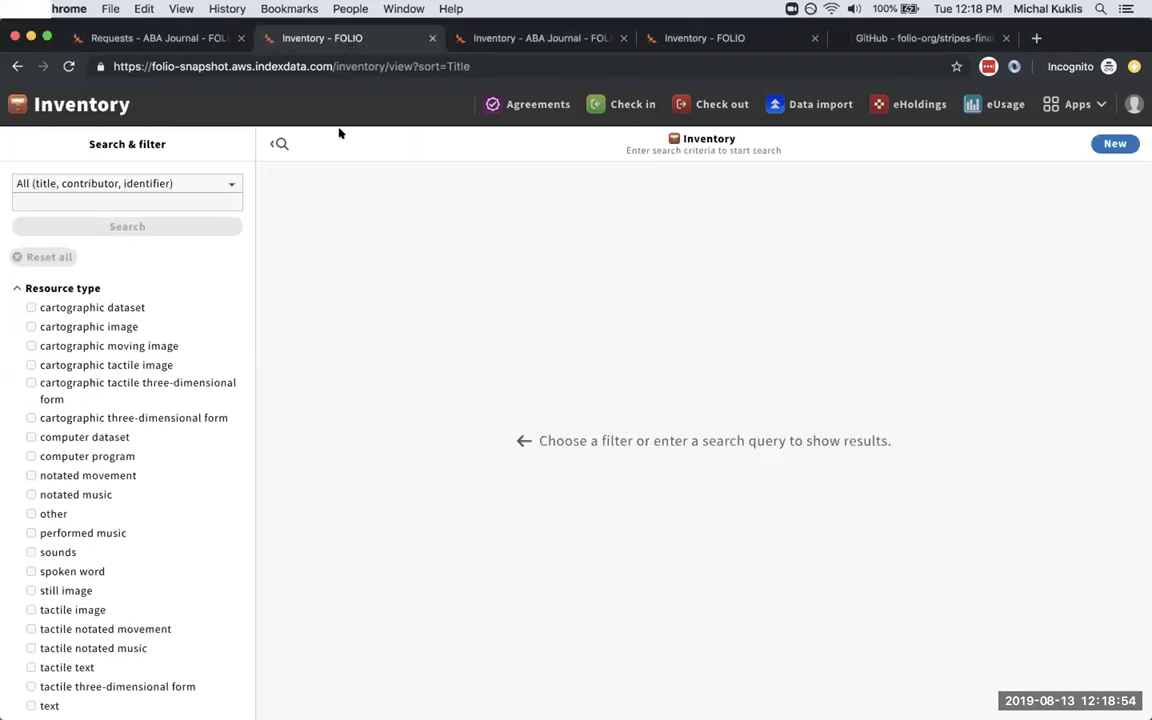
left_click(185, 195)
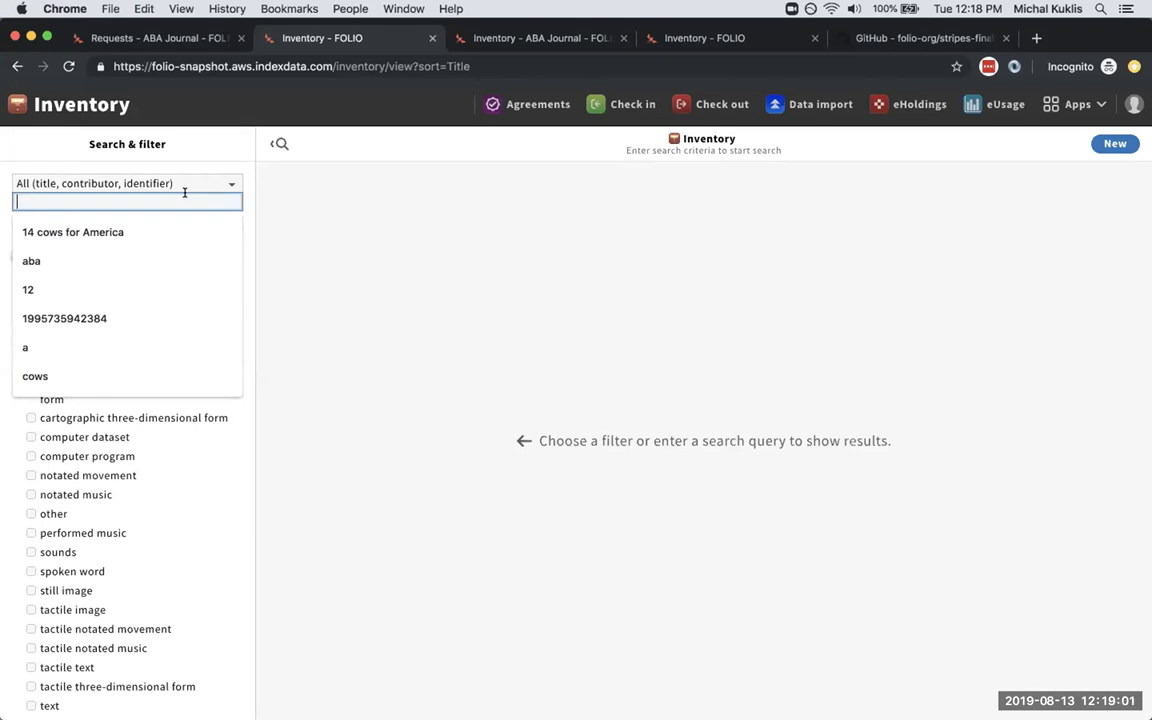
left_click(282, 212)
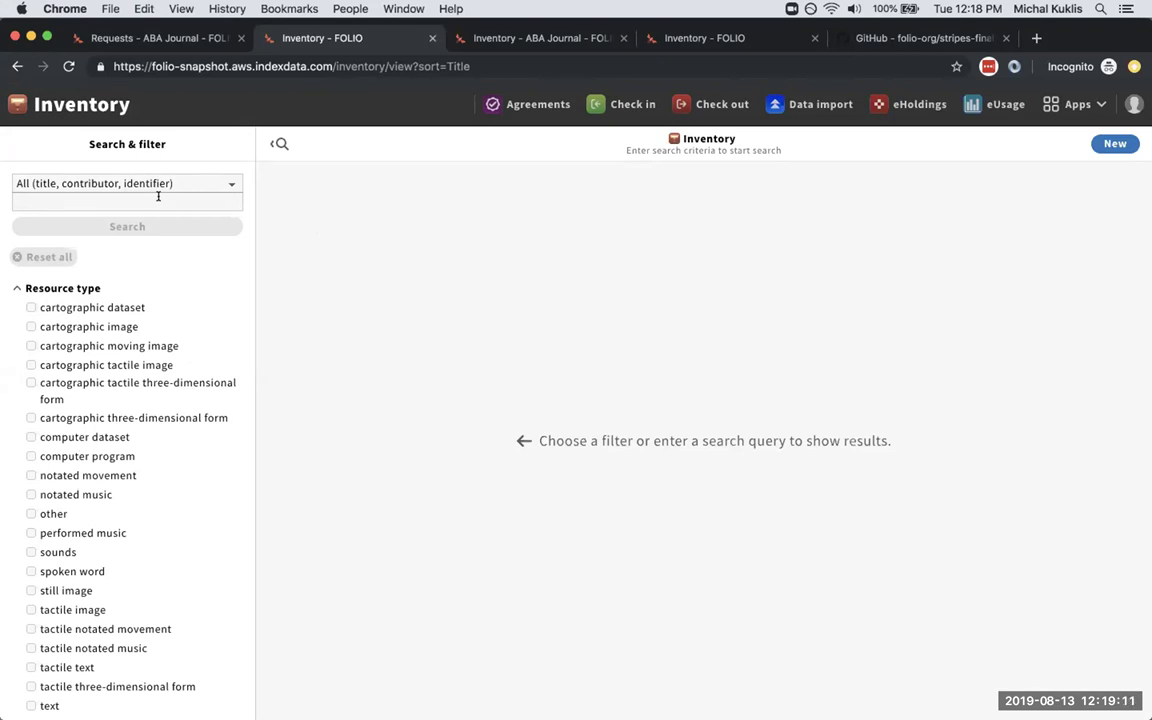
left_click(158, 196)
type("aba")
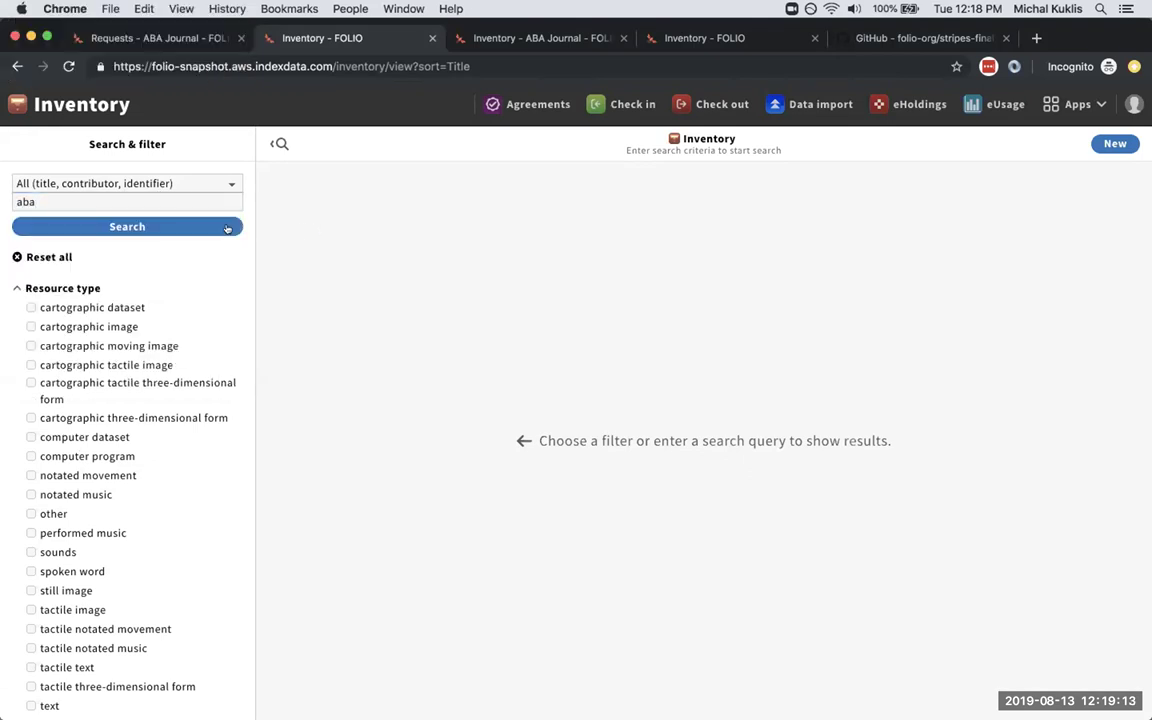
left_click(205, 227)
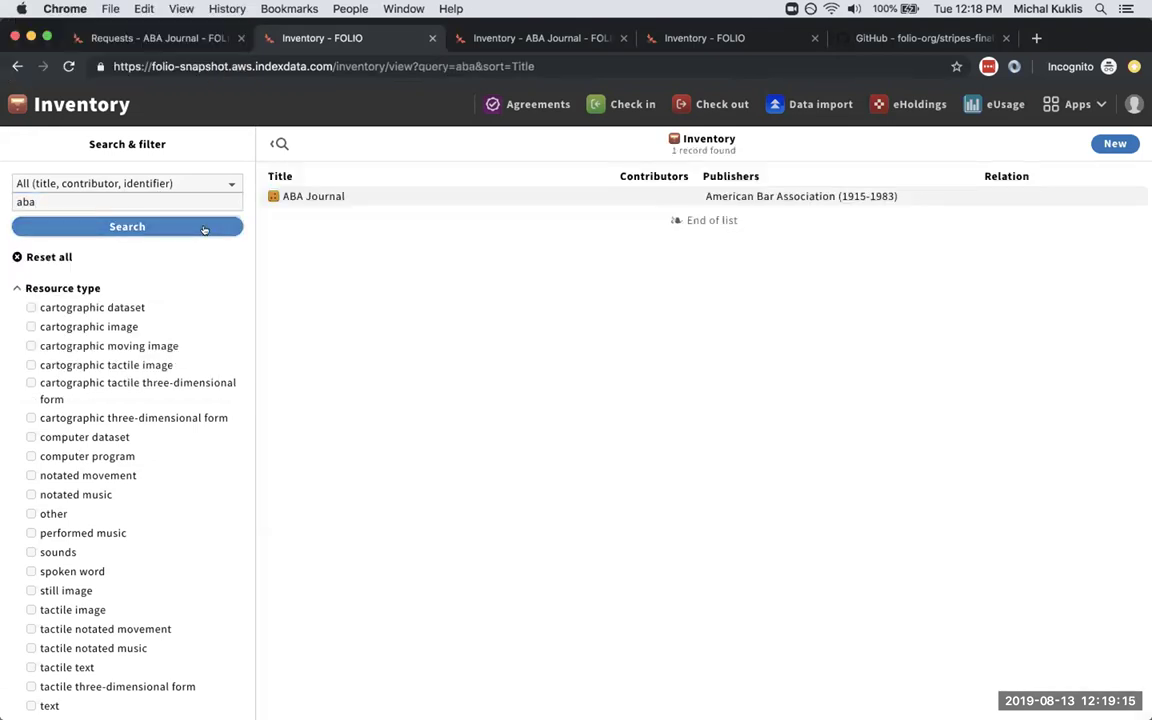
left_click(211, 200)
key("BackSpace")
key("BackSpace")
key("BackSpace")
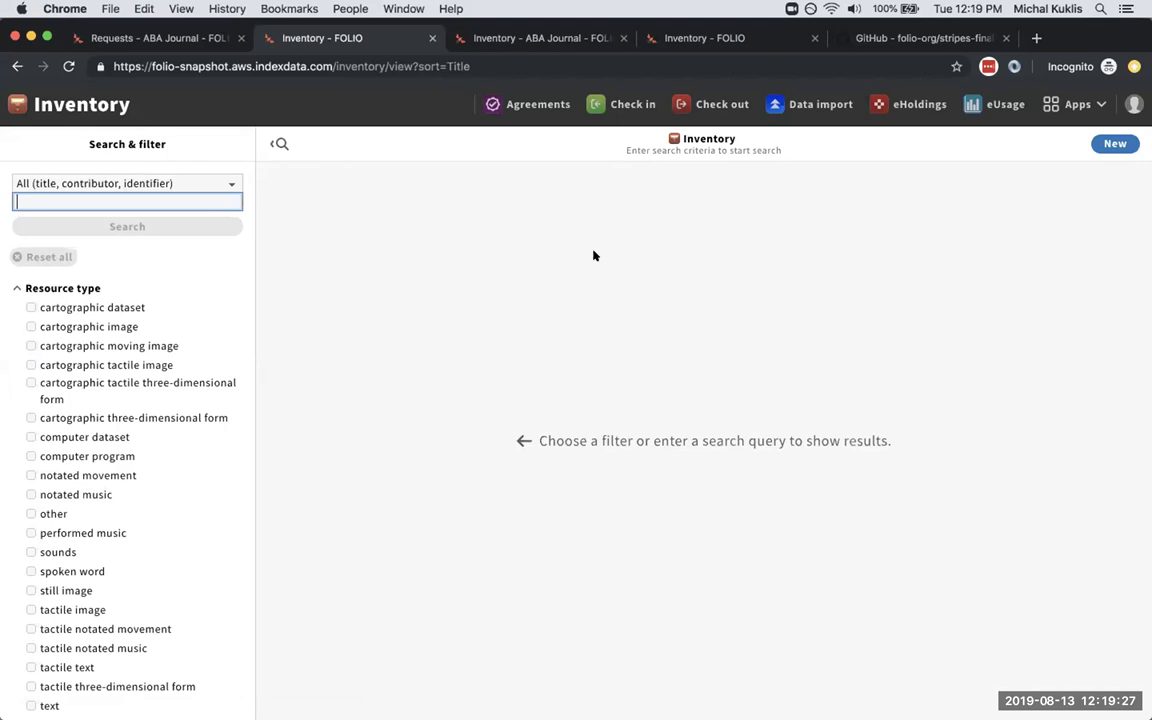
type("aba")
left_click(363, 269)
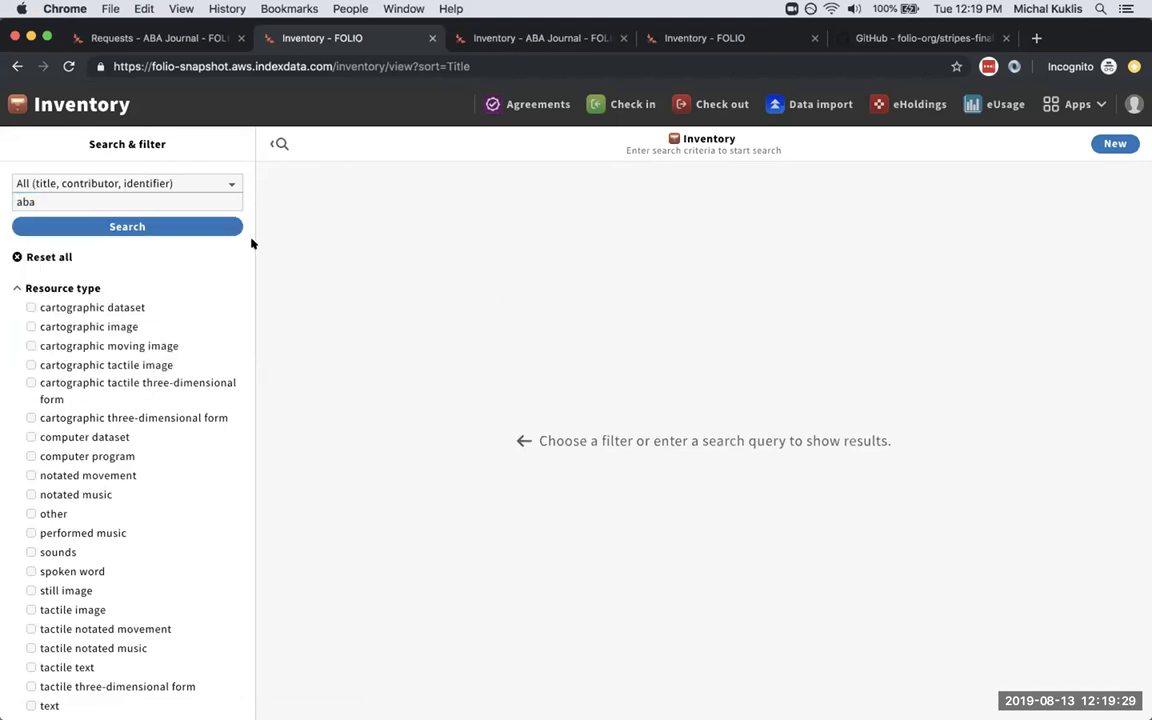
left_click(203, 226)
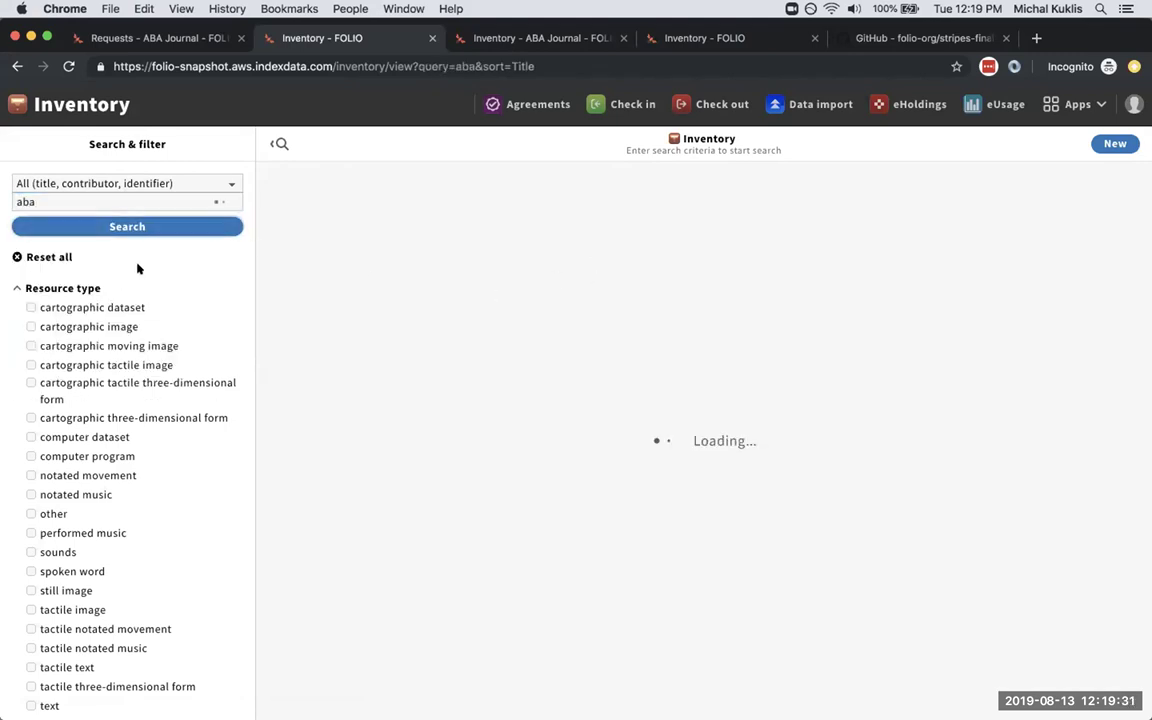
left_click(50, 258)
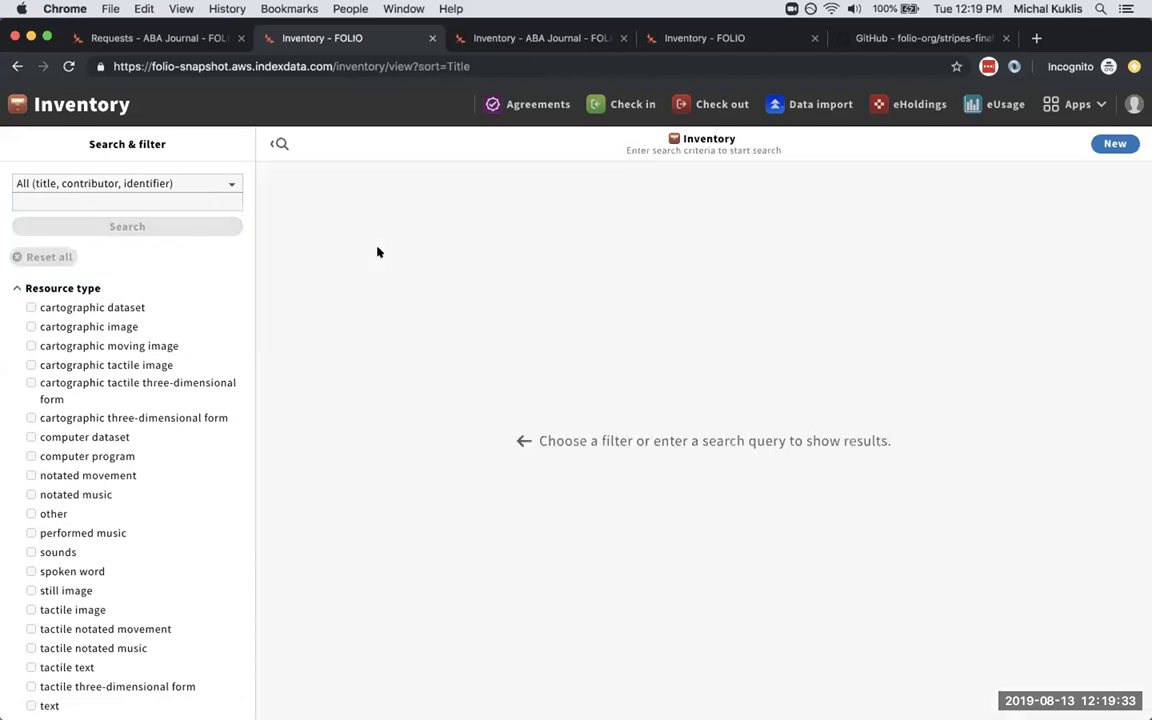
left_click(198, 200)
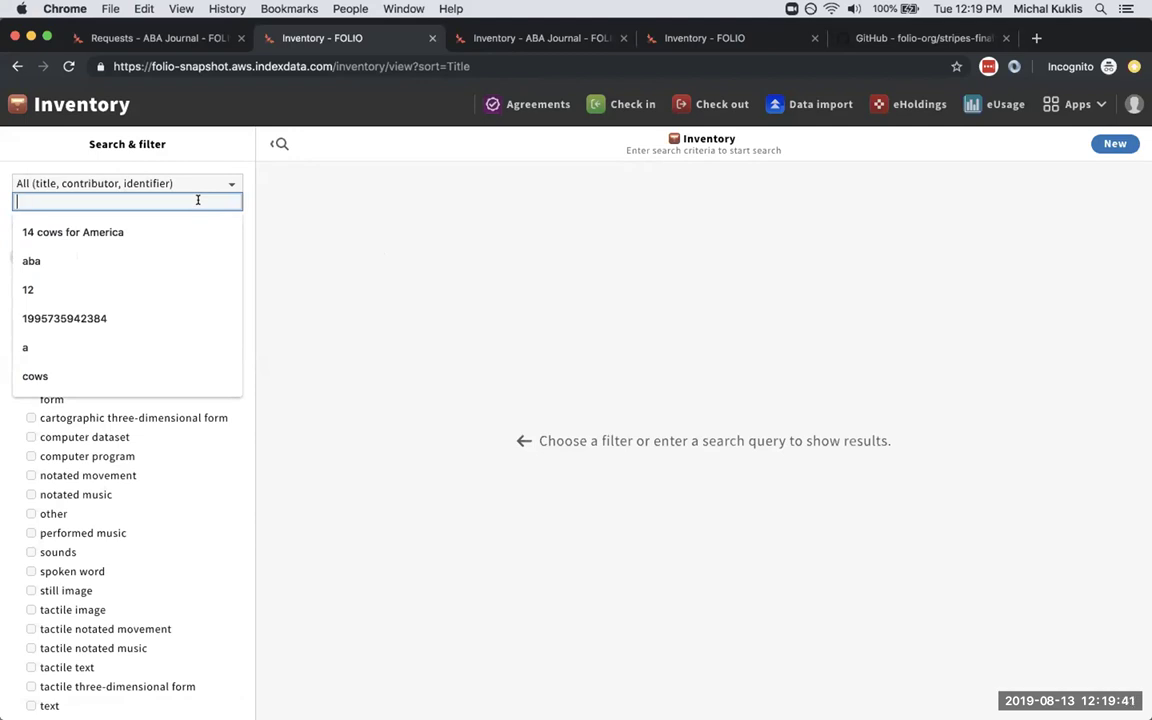
Step: Check the ABA Journal item's damaged status choices, leave it unset, and go to New instance
left_click(516, 38)
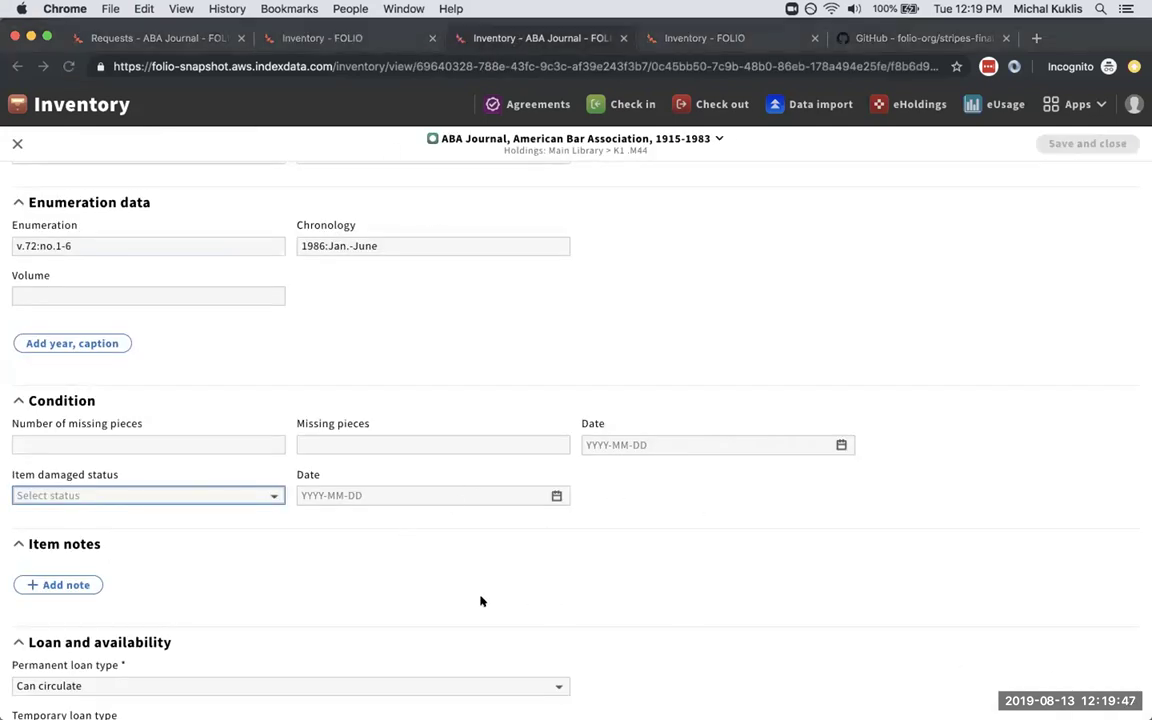
left_click(224, 497)
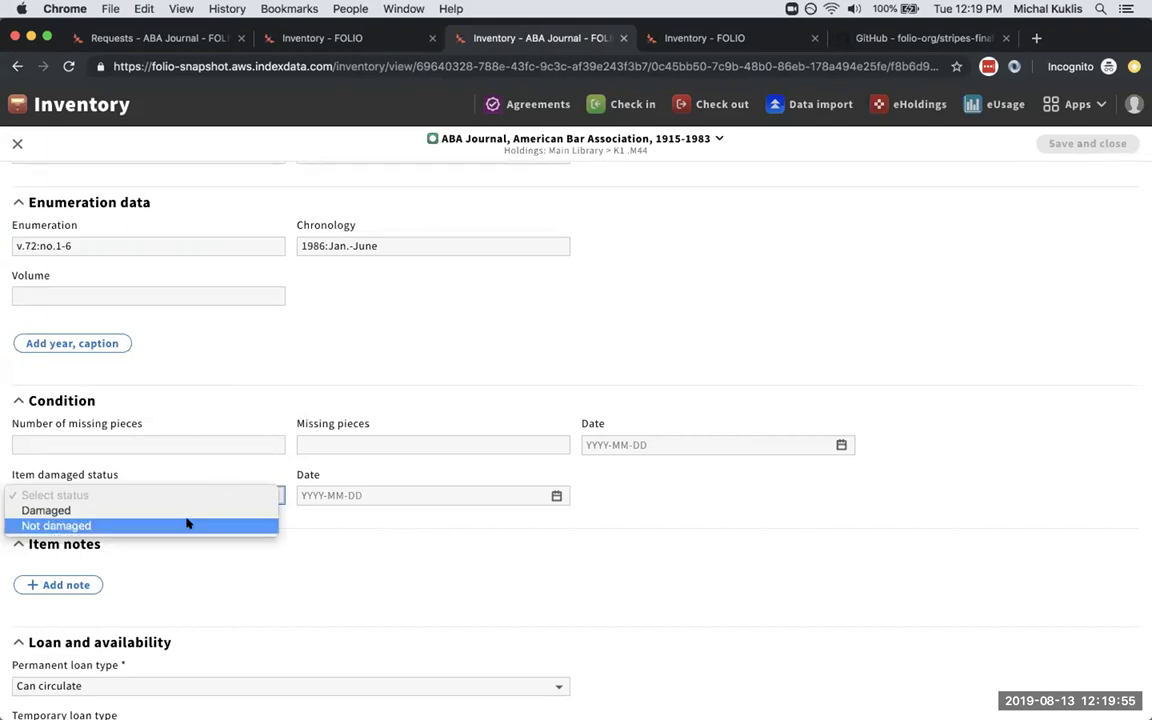
left_click(213, 469)
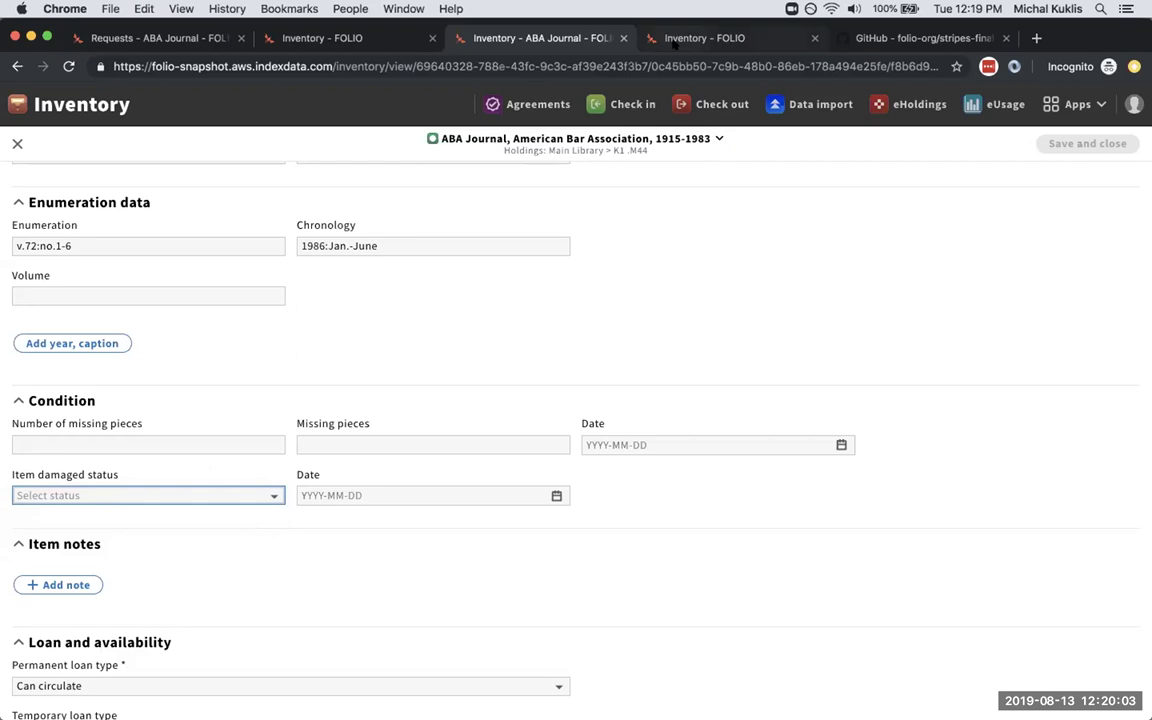
left_click(673, 42)
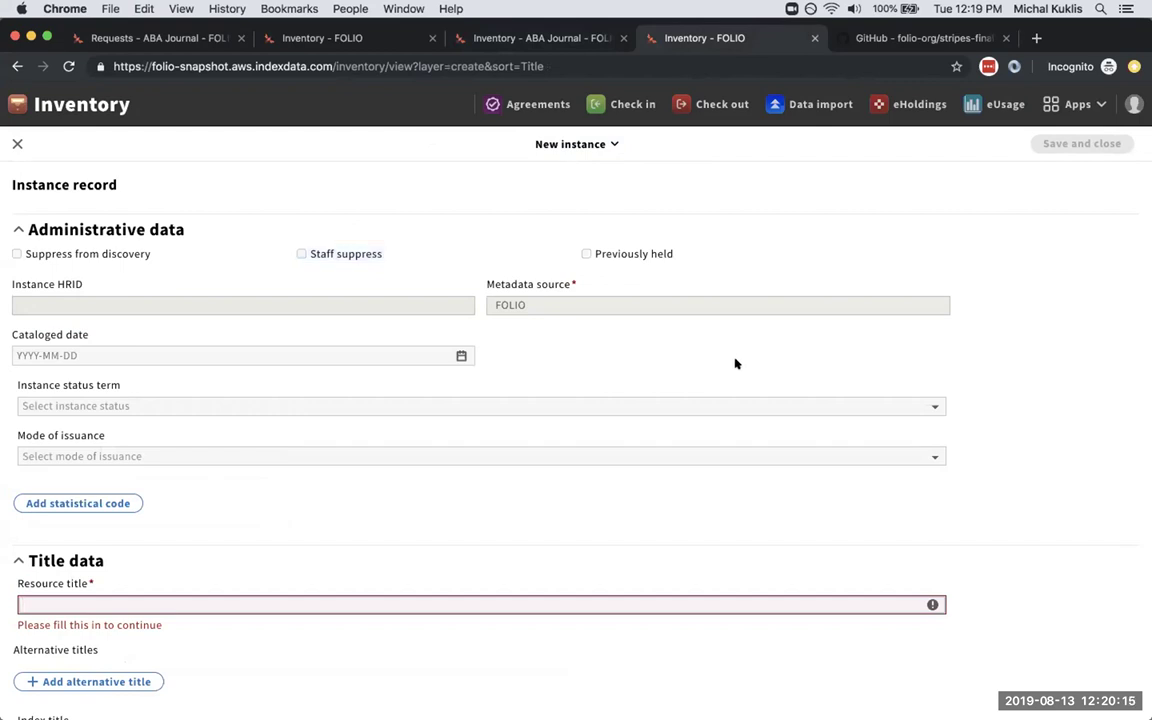
Step: Enter 'sapien' as the new instance's Resource title
scroll(735, 367, "down", 1)
scroll(735, 367, "down", 15)
scroll(735, 367, "down", 6)
scroll(735, 367, "up", 16)
scroll(735, 367, "up", 6)
scroll(714, 446, "down", 5)
scroll(714, 446, "up", 3)
left_click(406, 355)
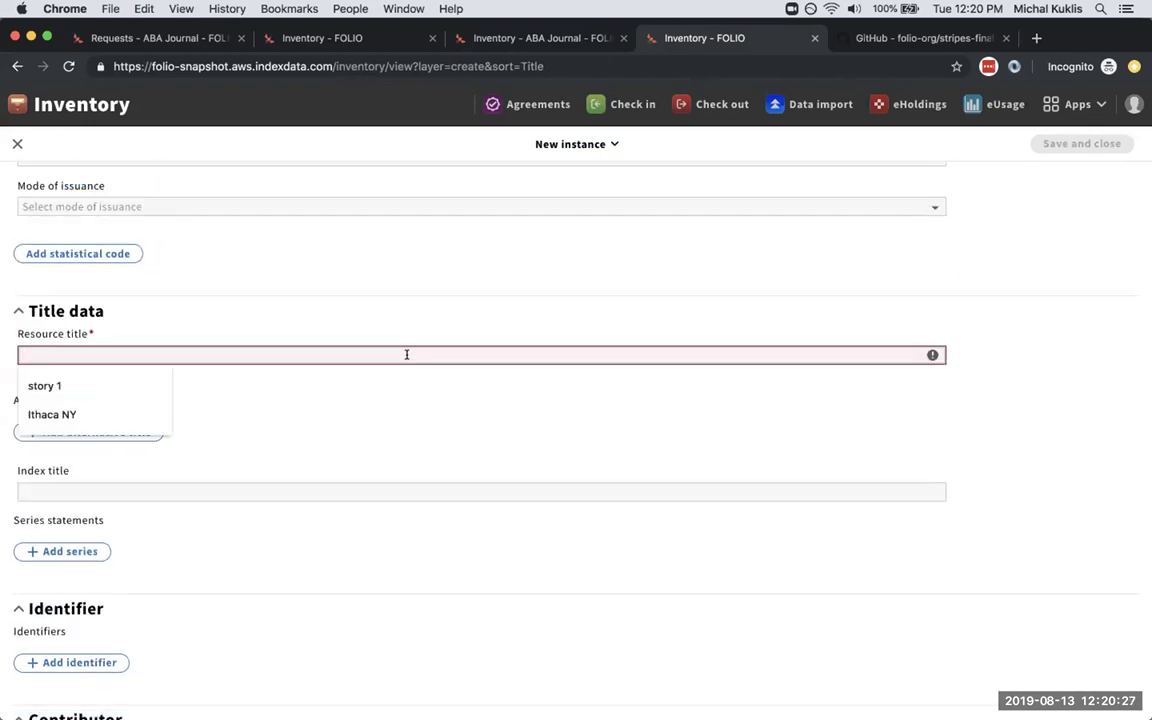
type("sapien")
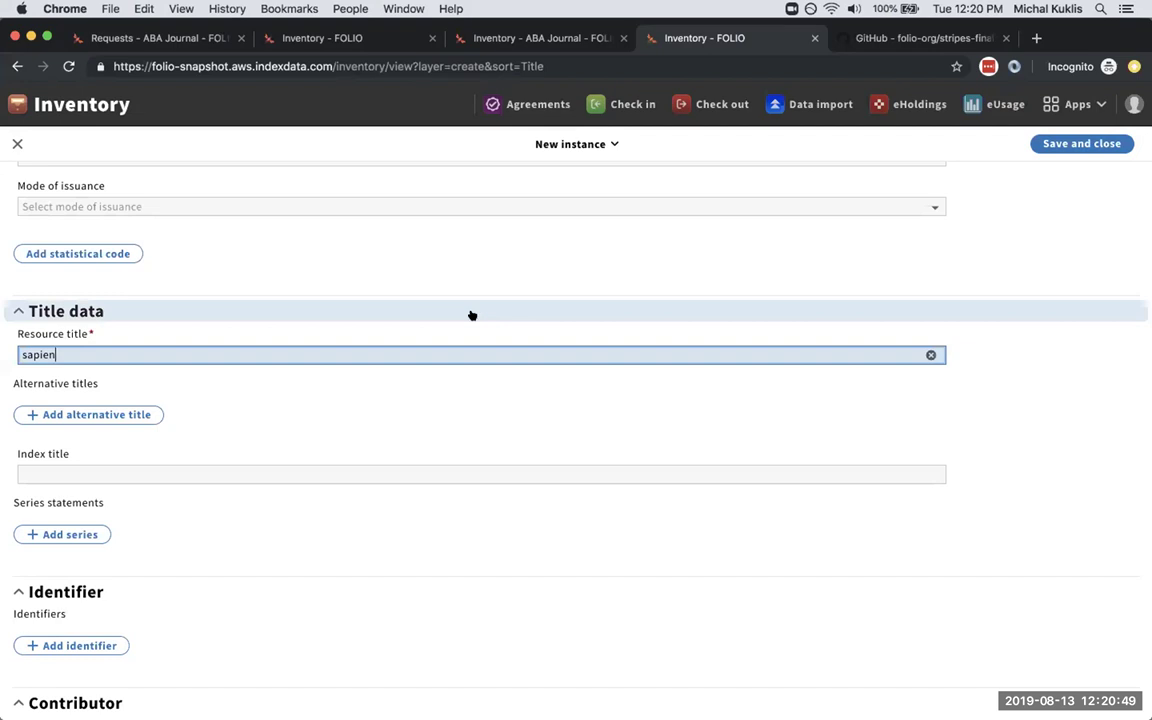
Step: Clear the Resource title again and switch to the EBSCO My Folder: Checkouts window
scroll(454, 414, "down", 10)
scroll(454, 414, "up", 15)
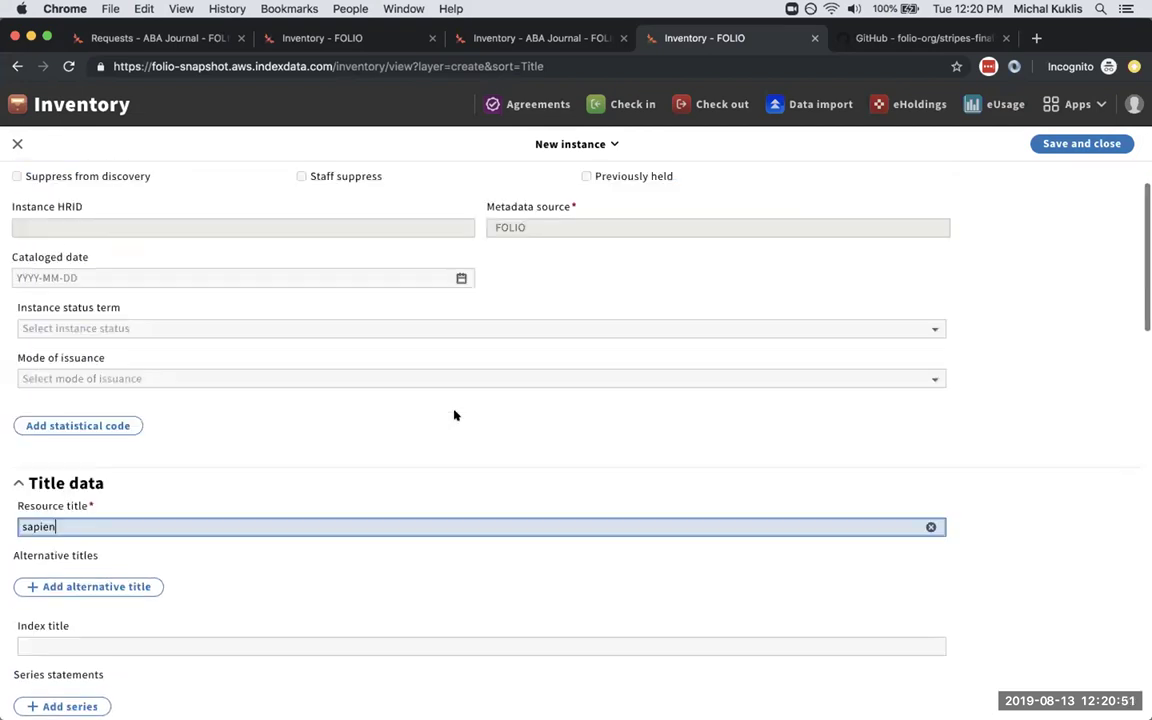
scroll(280, 512, "down", 5)
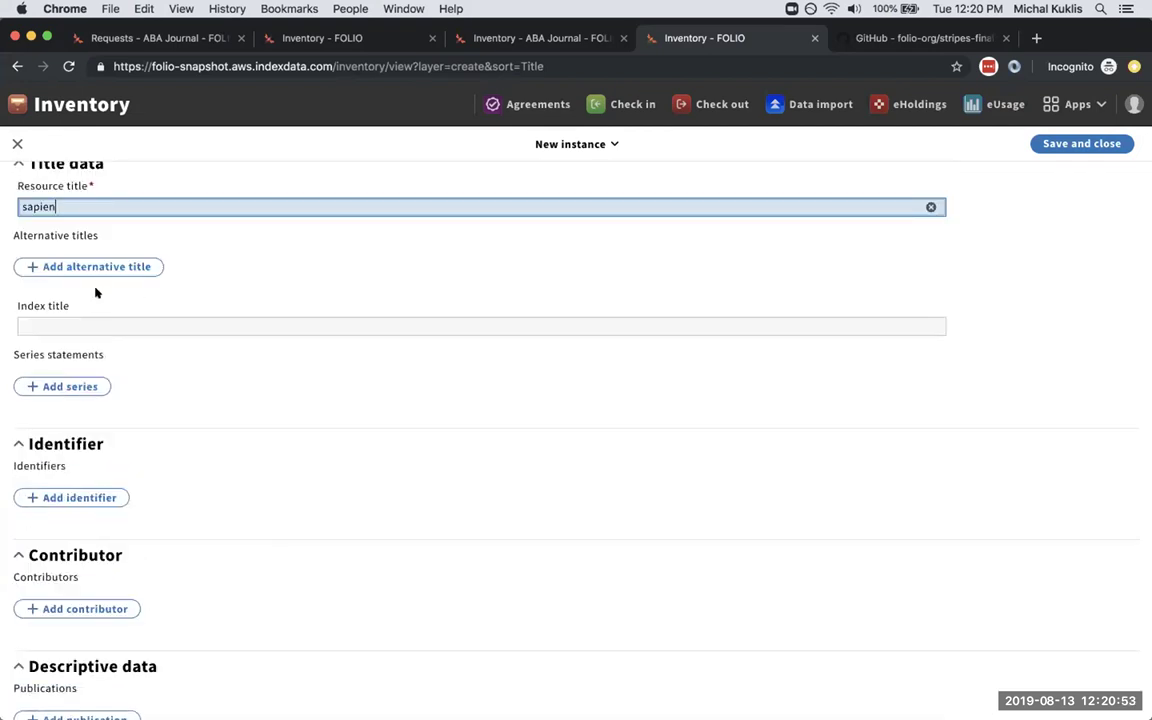
key("BackSpace")
key("BackSpace")
key("BackSpace")
key("BackSpace")
key("BackSpace")
type("apiens")
key("BackSpace")
key("BackSpace")
key("BackSpace")
key("BackSpace")
key("BackSpace")
key("BackSpace")
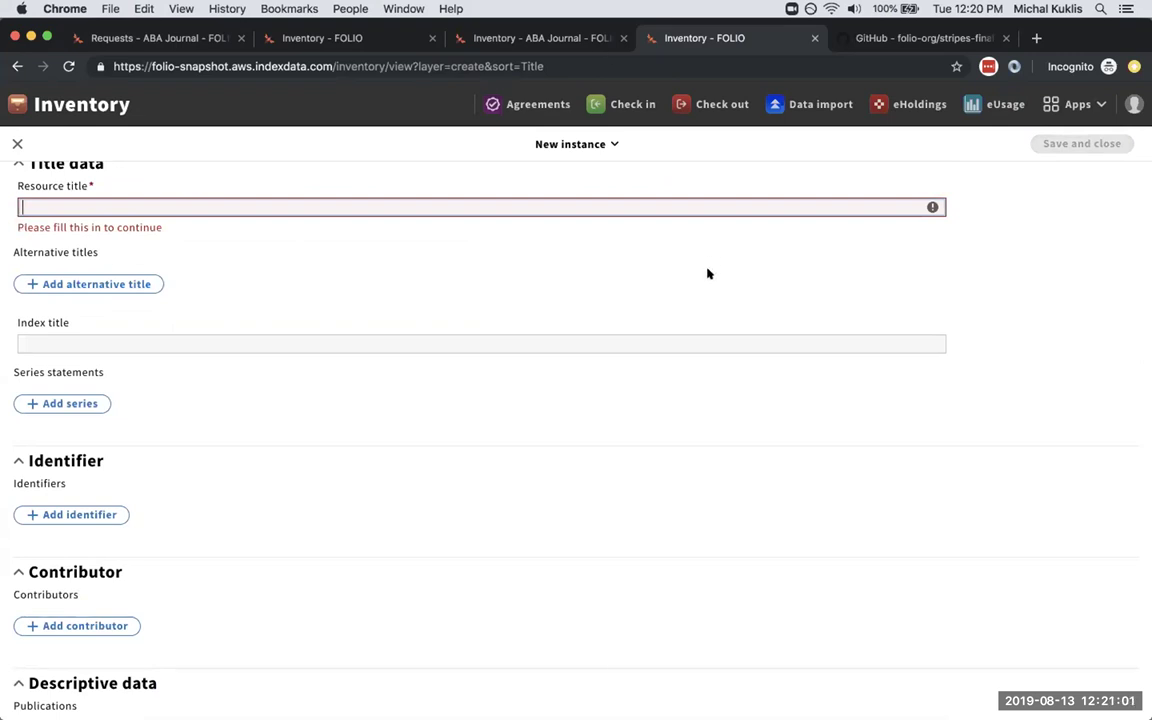
scroll(707, 272, "up", 3)
left_click(913, 38)
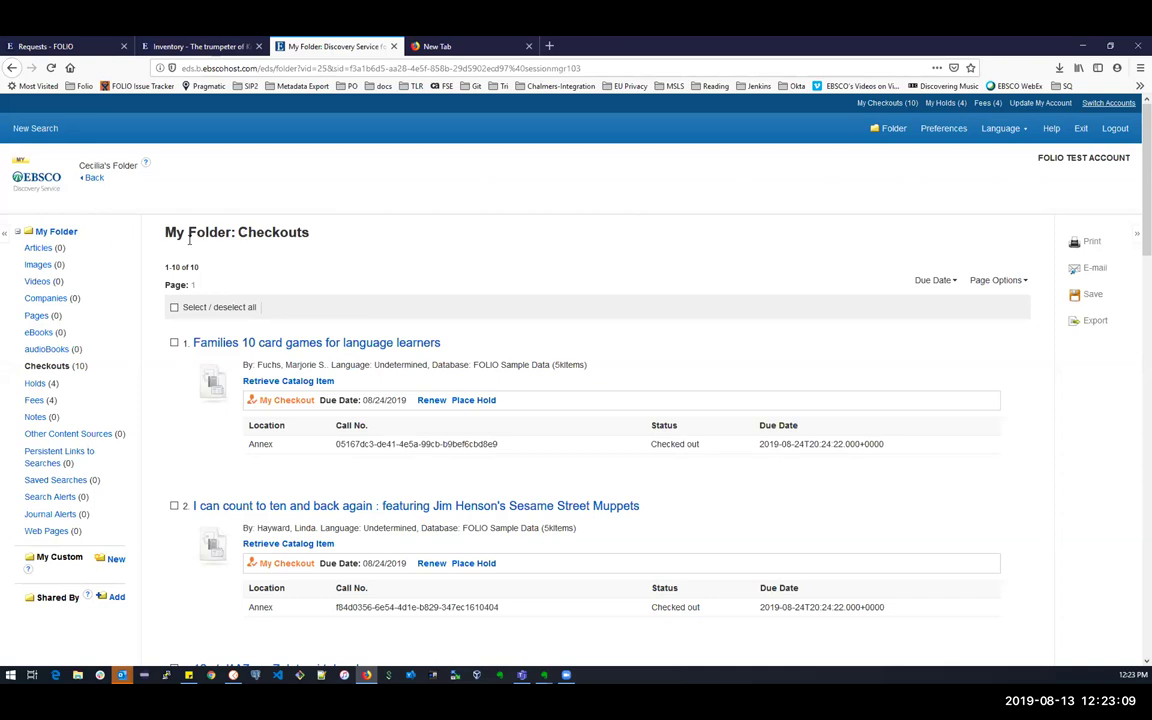
Step: View the patron's holds, then search the catalogue for 'krakow' and show all copies
left_click(36, 384)
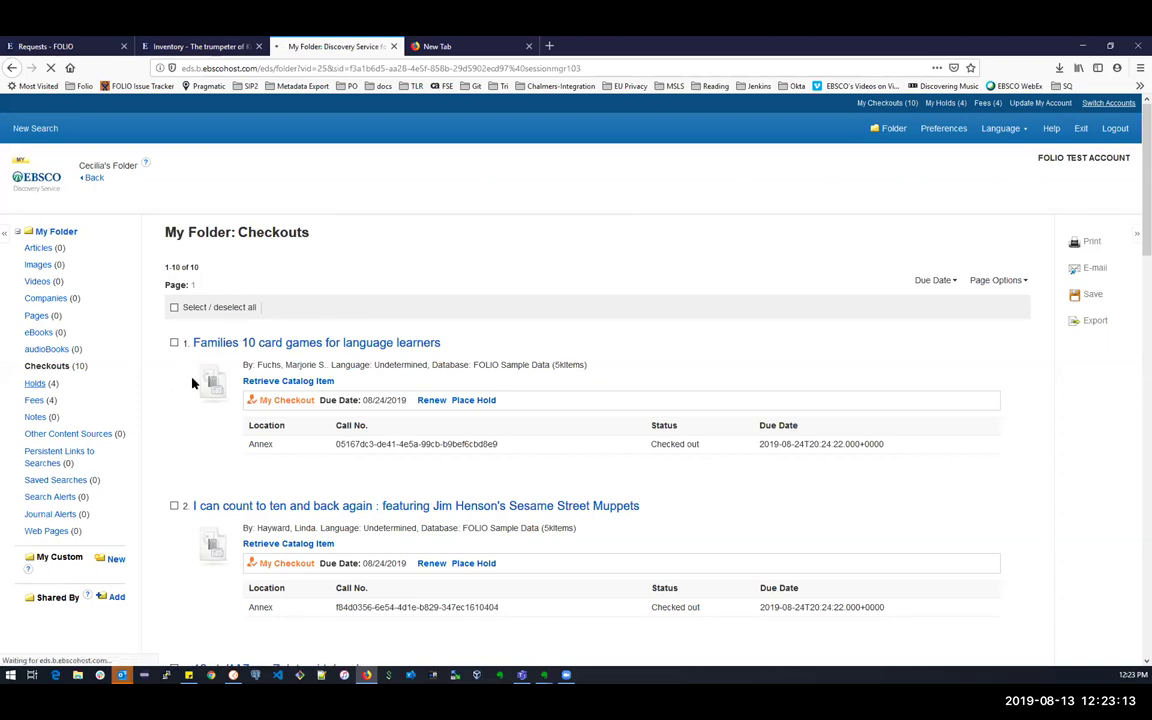
left_click(22, 136)
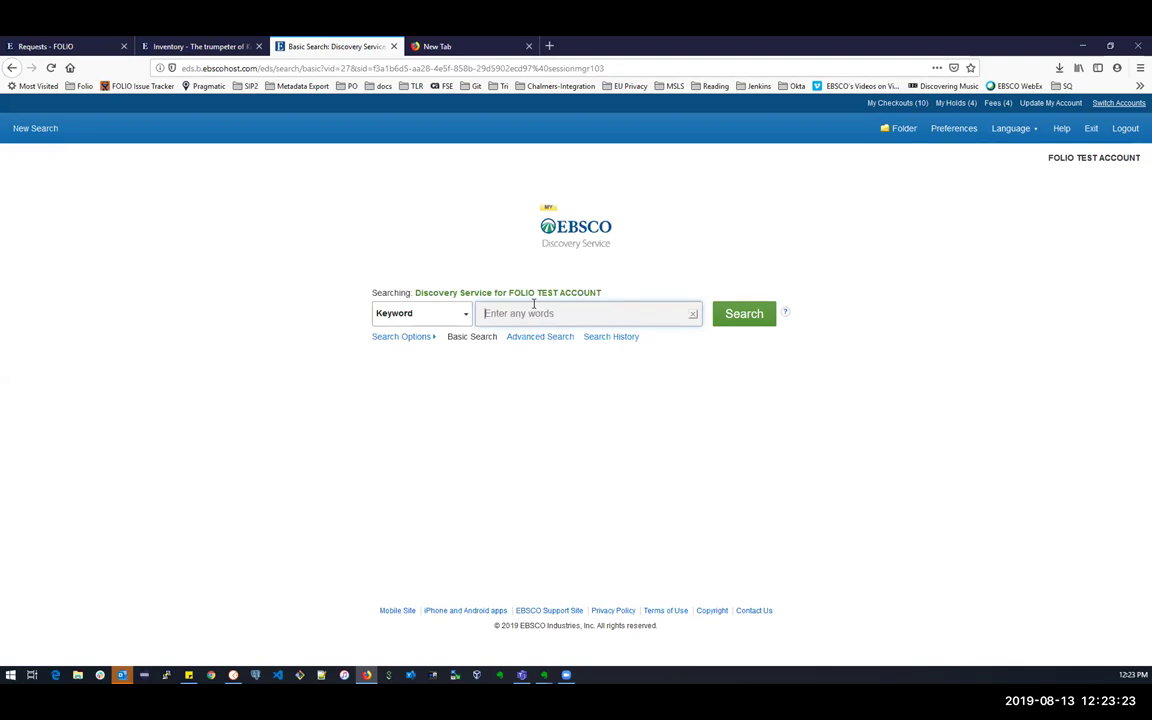
type("krakow")
key("Return")
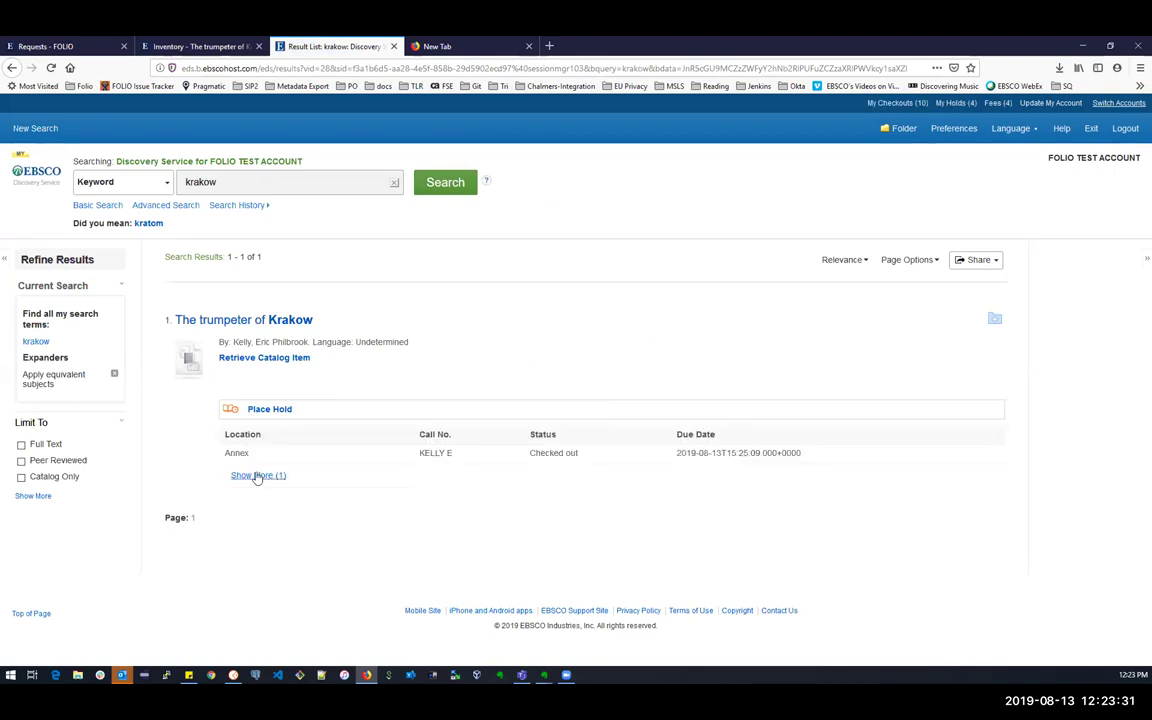
left_click(255, 474)
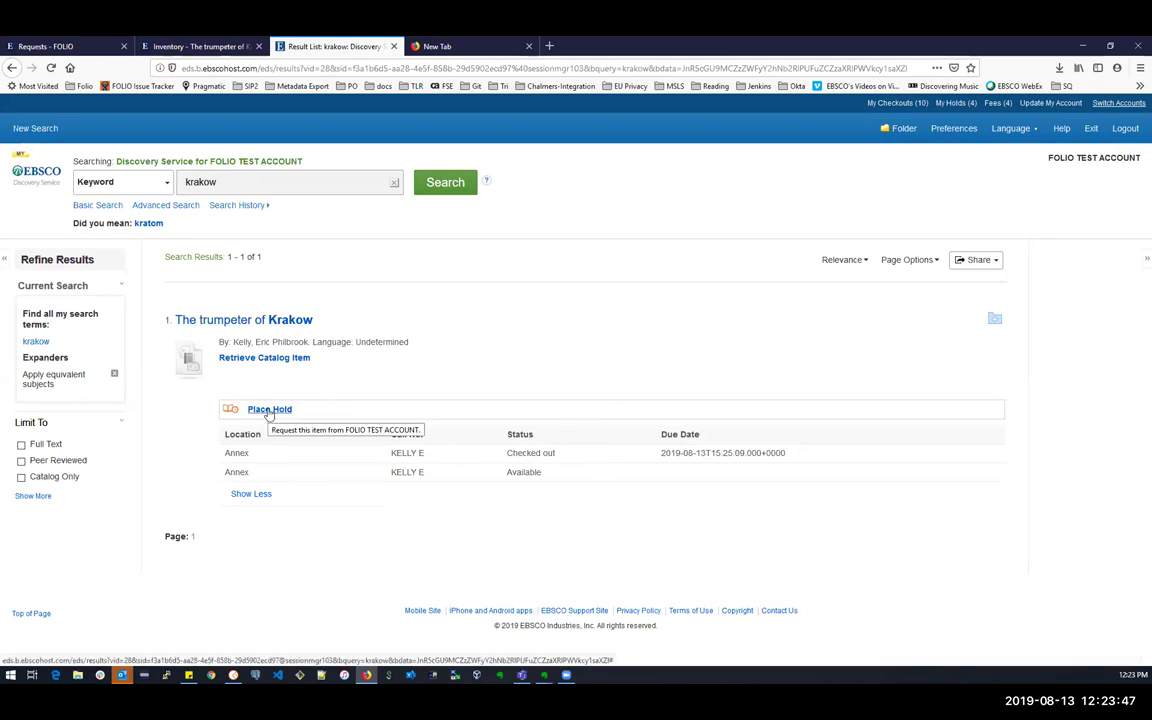
Step: Hold The trumpeter of Krakow for Circulation Desk -- Back Entrance pickup, 08/13/2019 to 08/14/2019
left_click(268, 410)
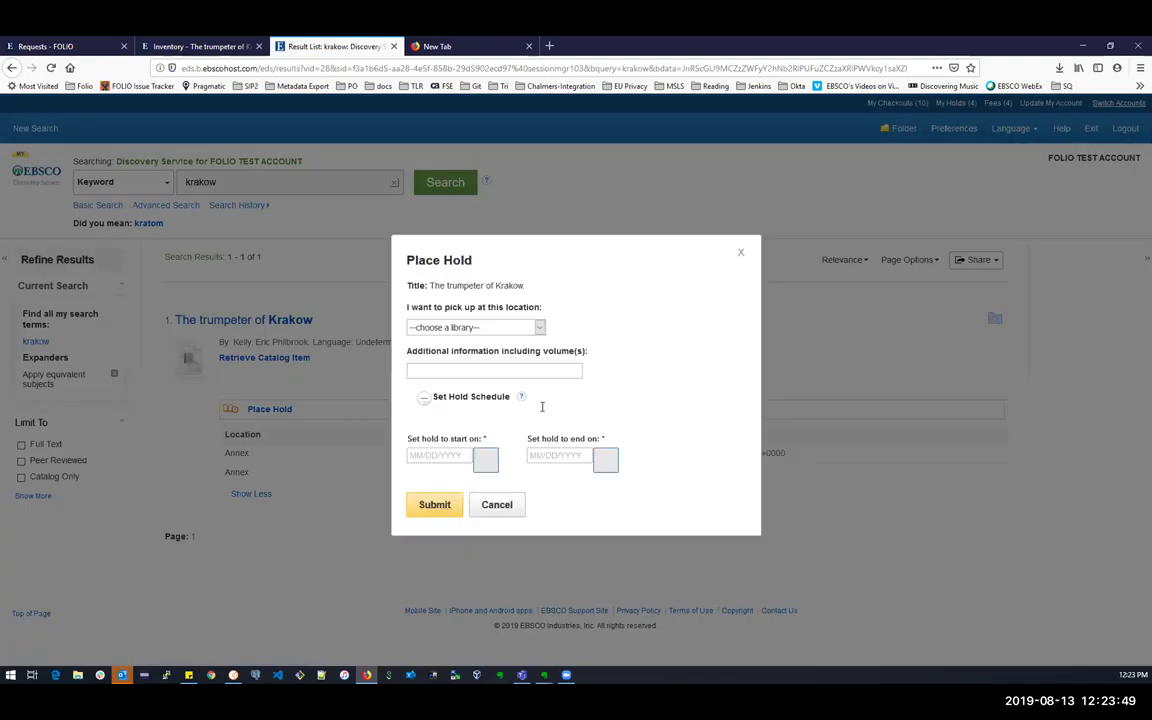
left_click(538, 328)
left_click(440, 352)
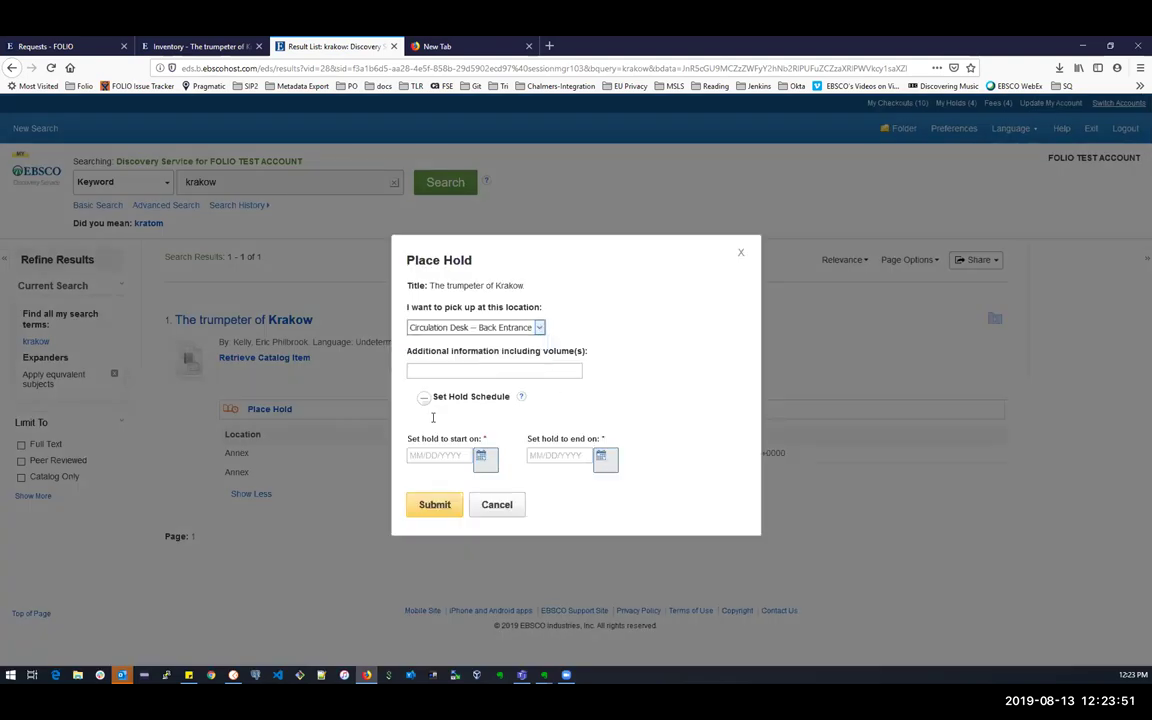
left_click(433, 463)
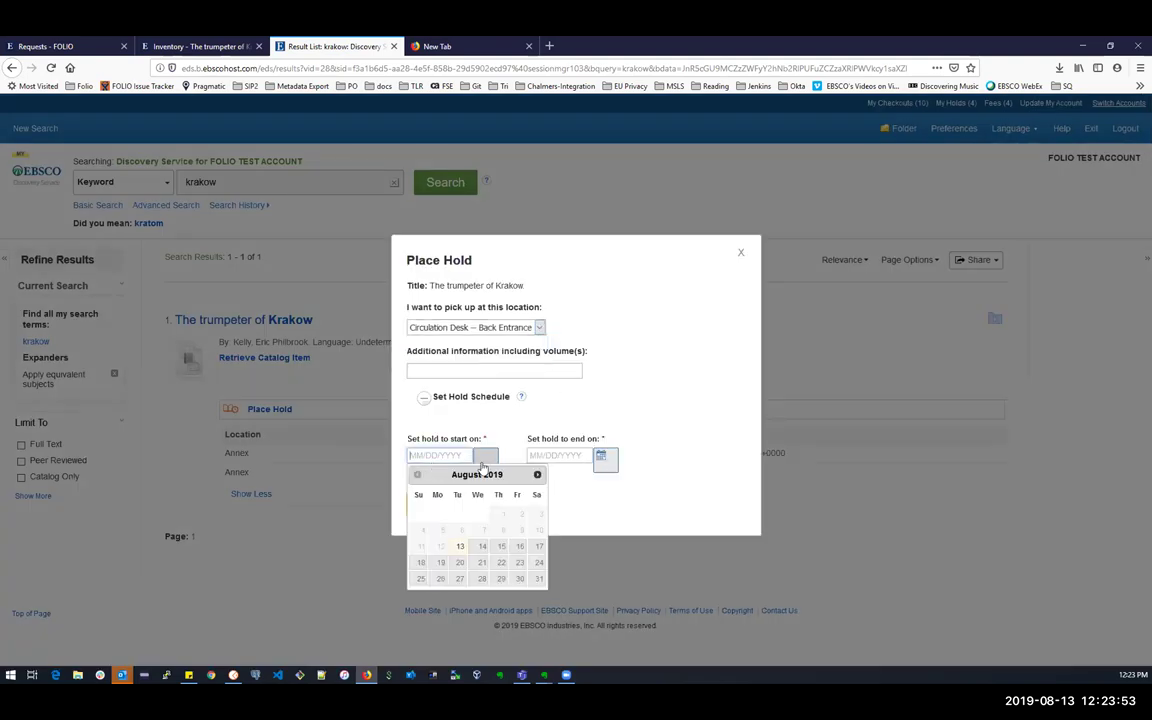
left_click(460, 546)
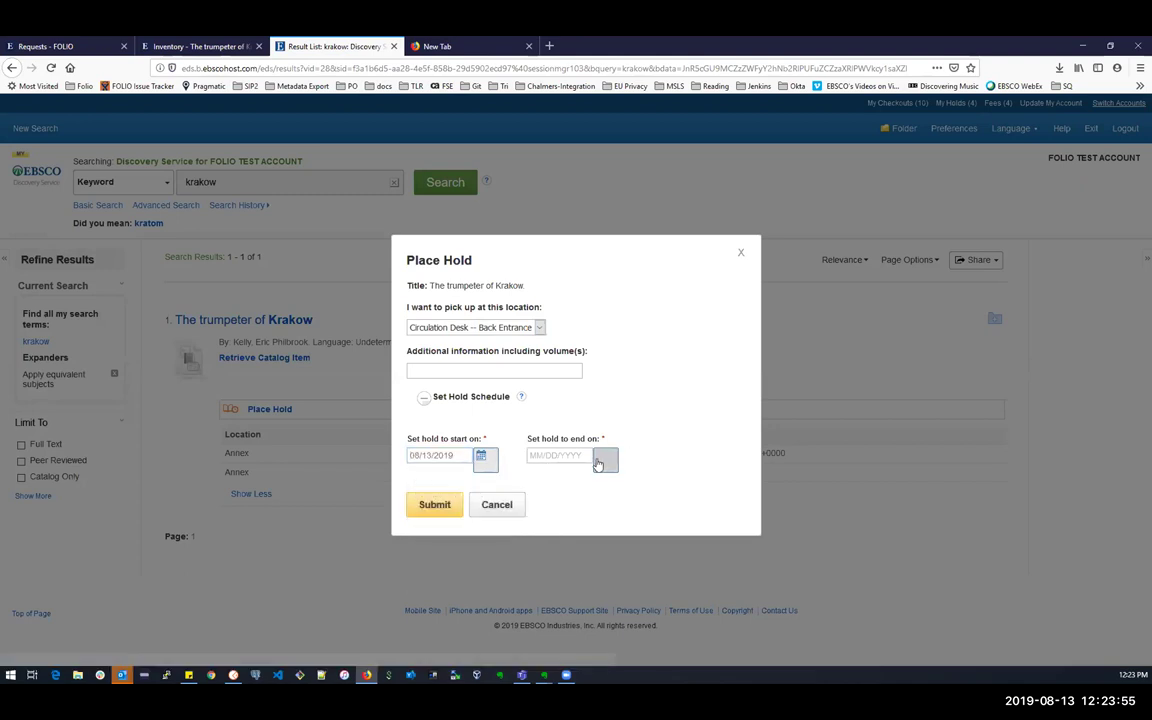
left_click(600, 460)
left_click(596, 545)
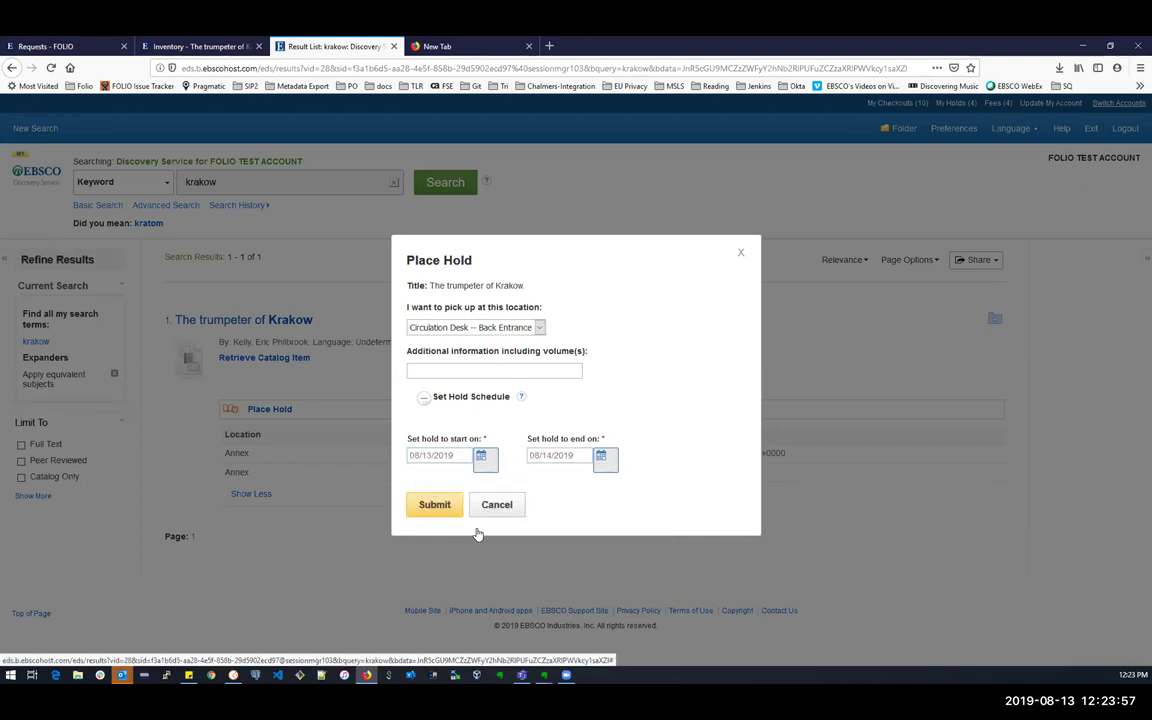
left_click(435, 506)
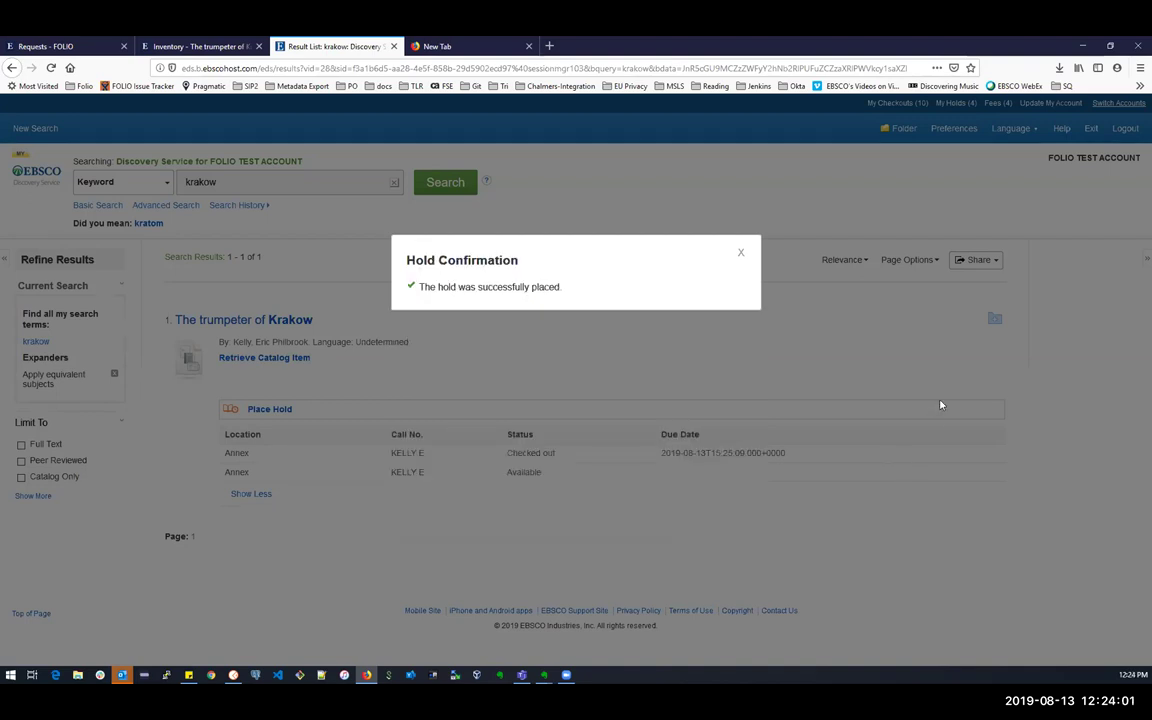
Step: Reload FOLIO Requests and review the new The trumpeter of Krakow Page request details
left_click(33, 47)
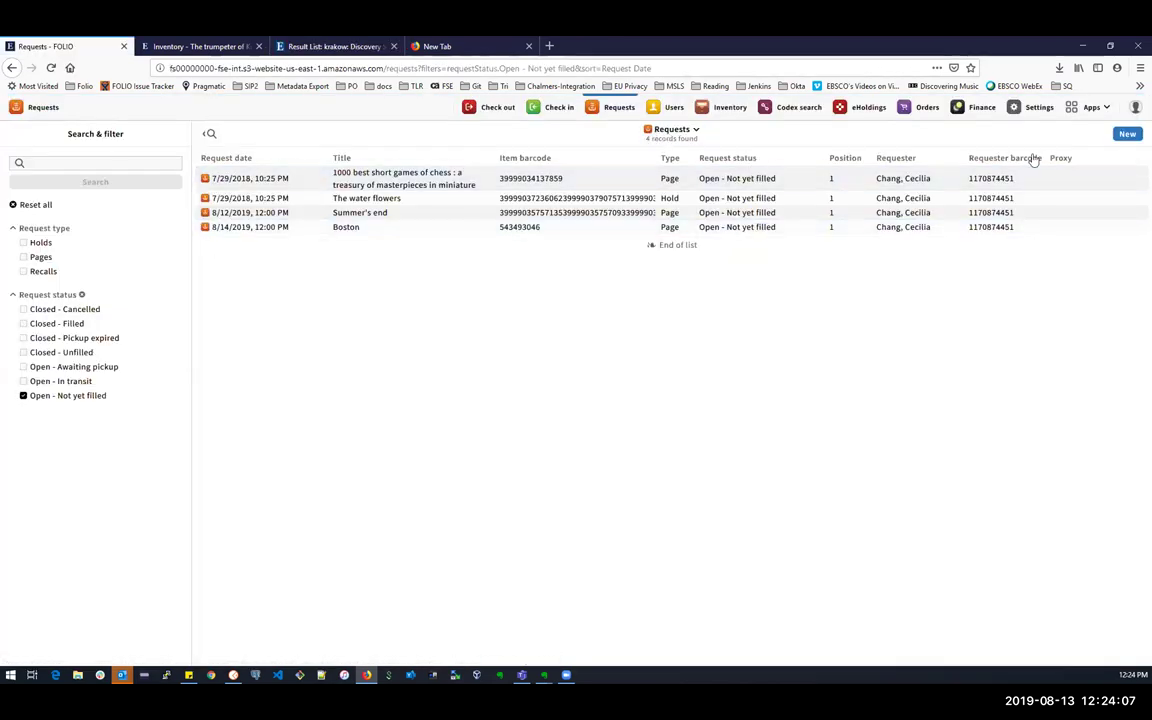
left_click(48, 68)
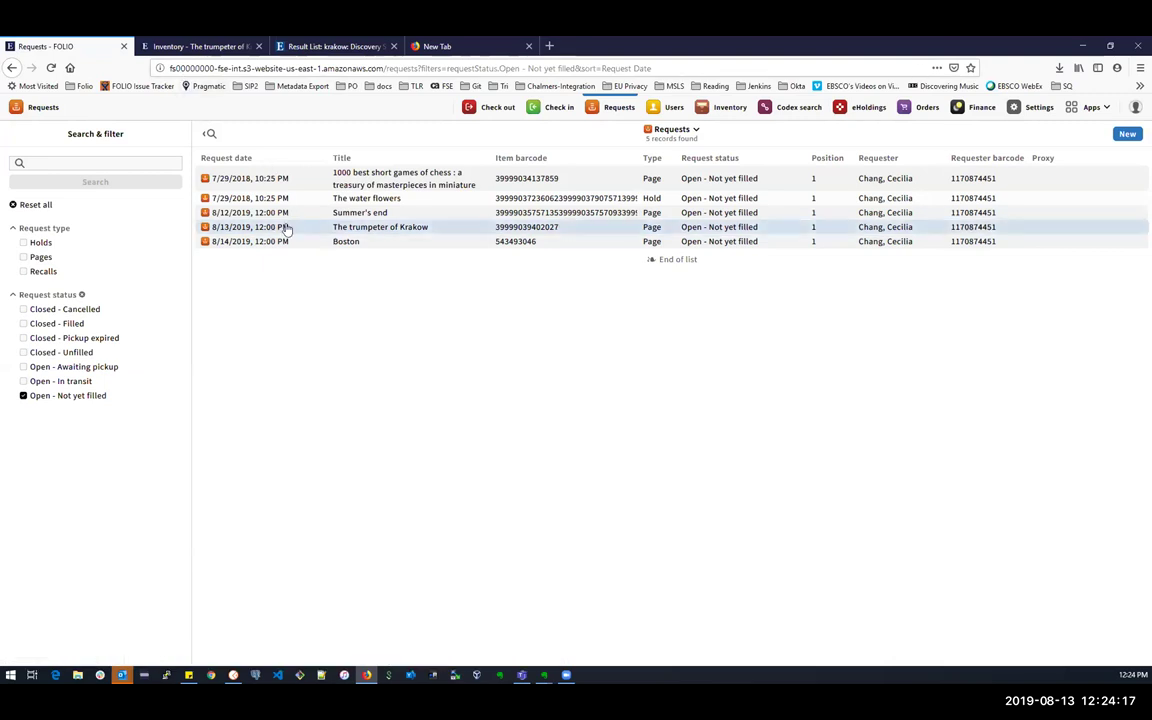
left_click(286, 229)
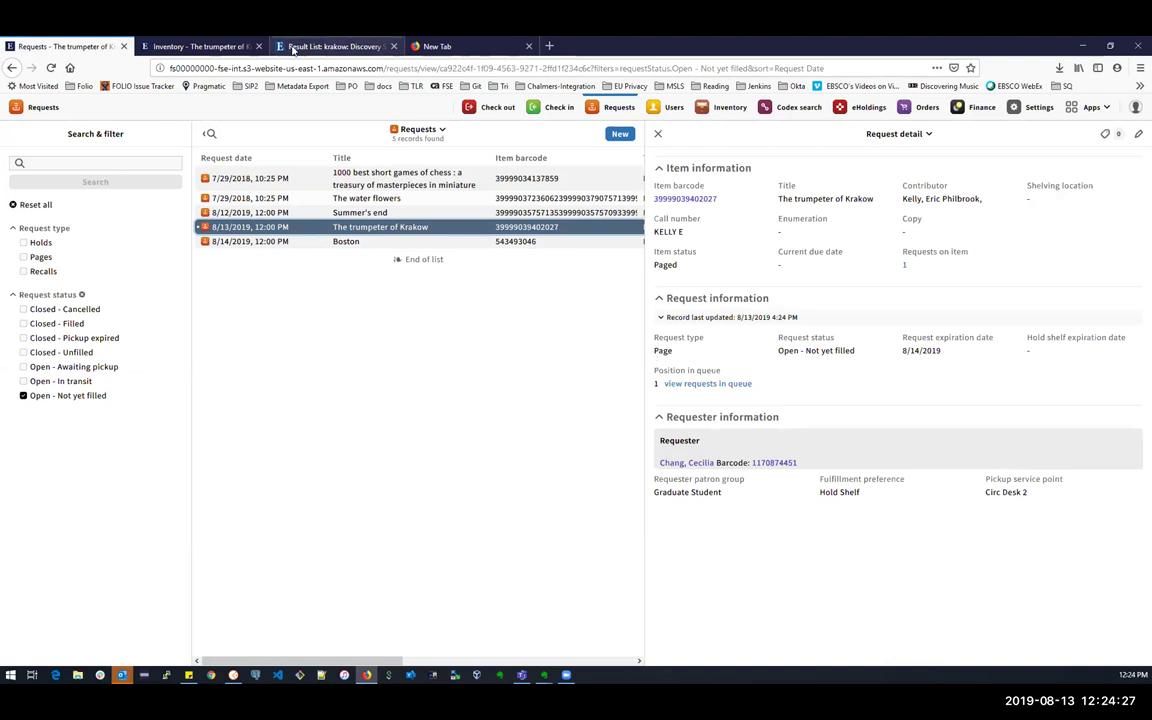
left_click(330, 46)
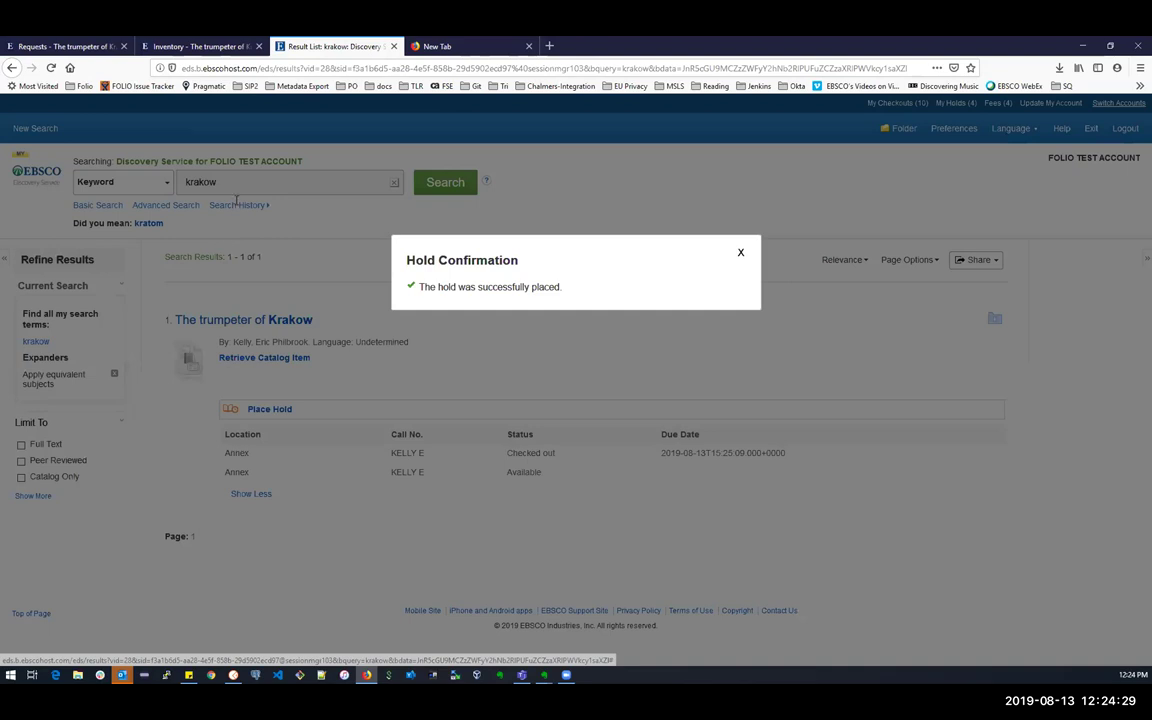
Step: Dismiss the hold confirmation, search 'Flying blind', and show all holdings of Flying blind, flying safe
left_click(740, 252)
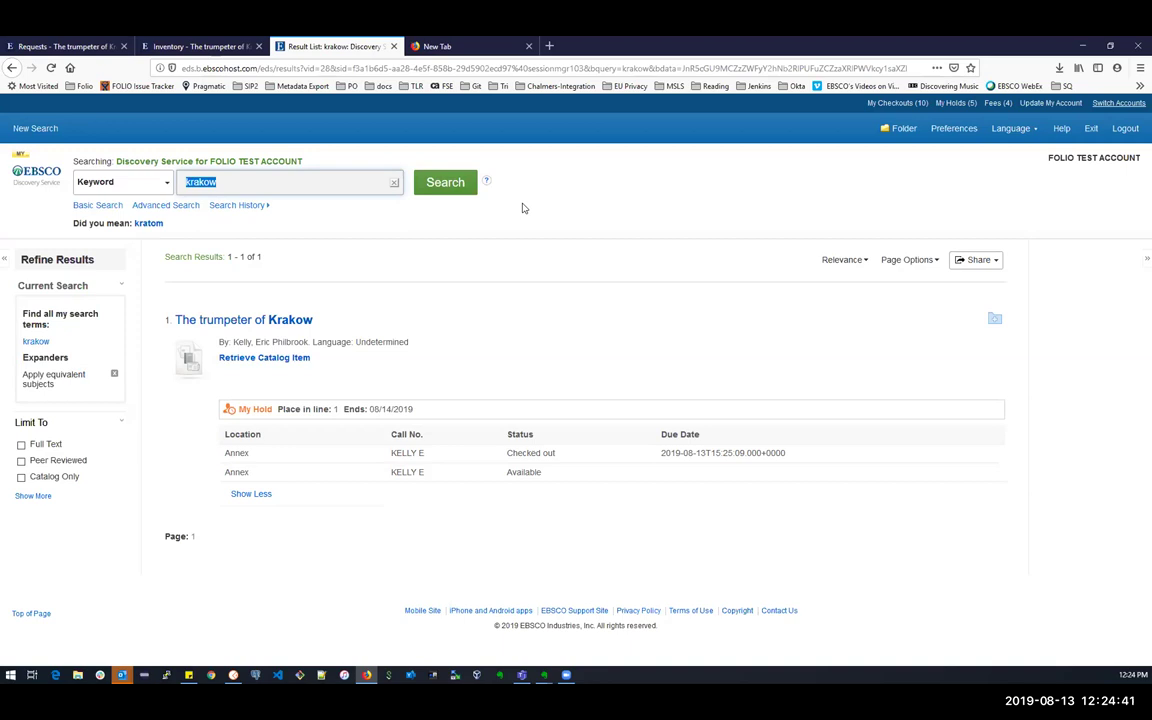
key("BackSpace")
type("Fl")
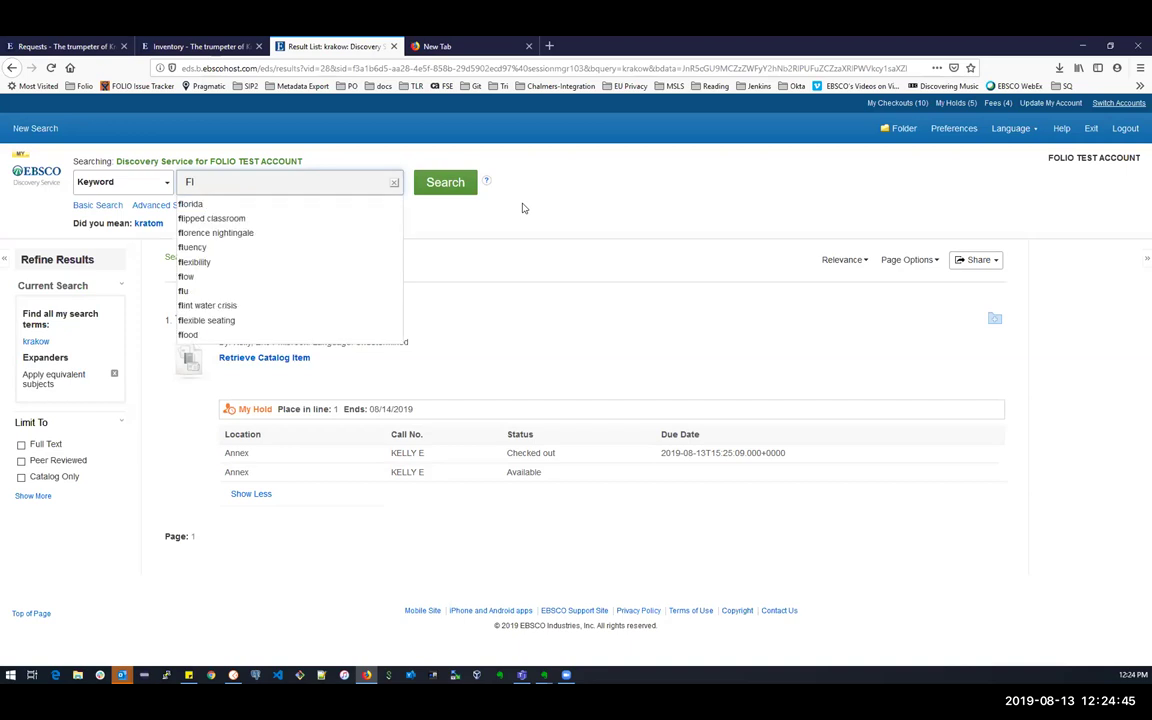
type("ying blind")
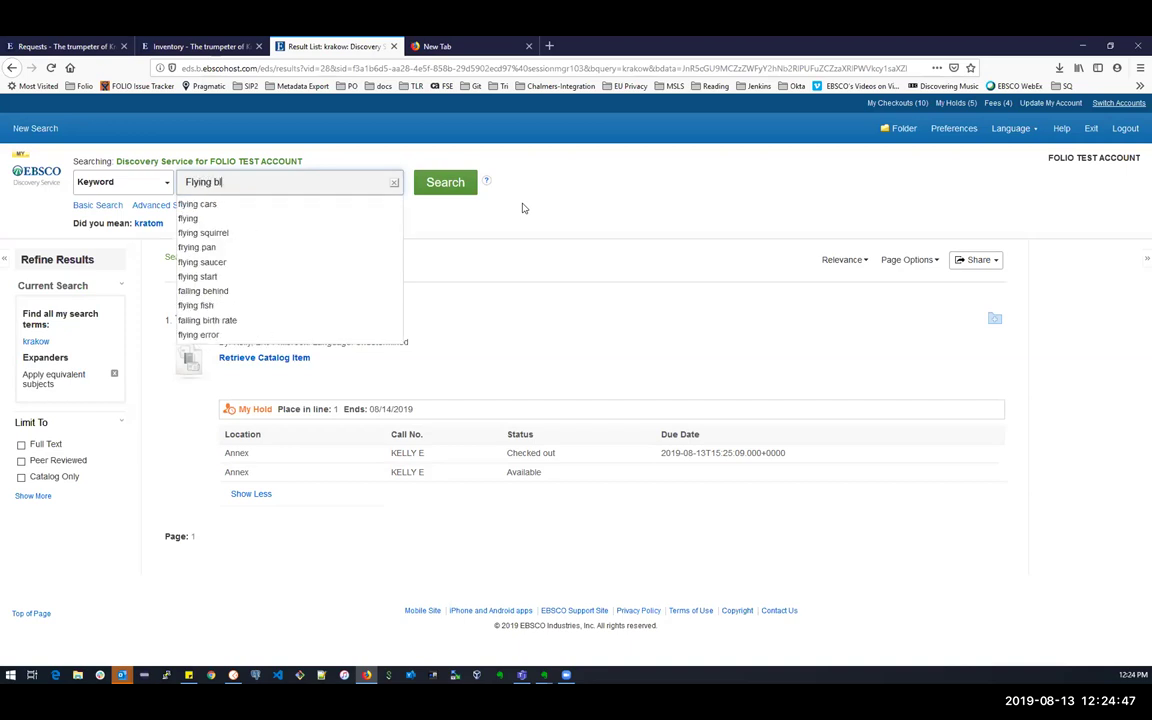
key("Return")
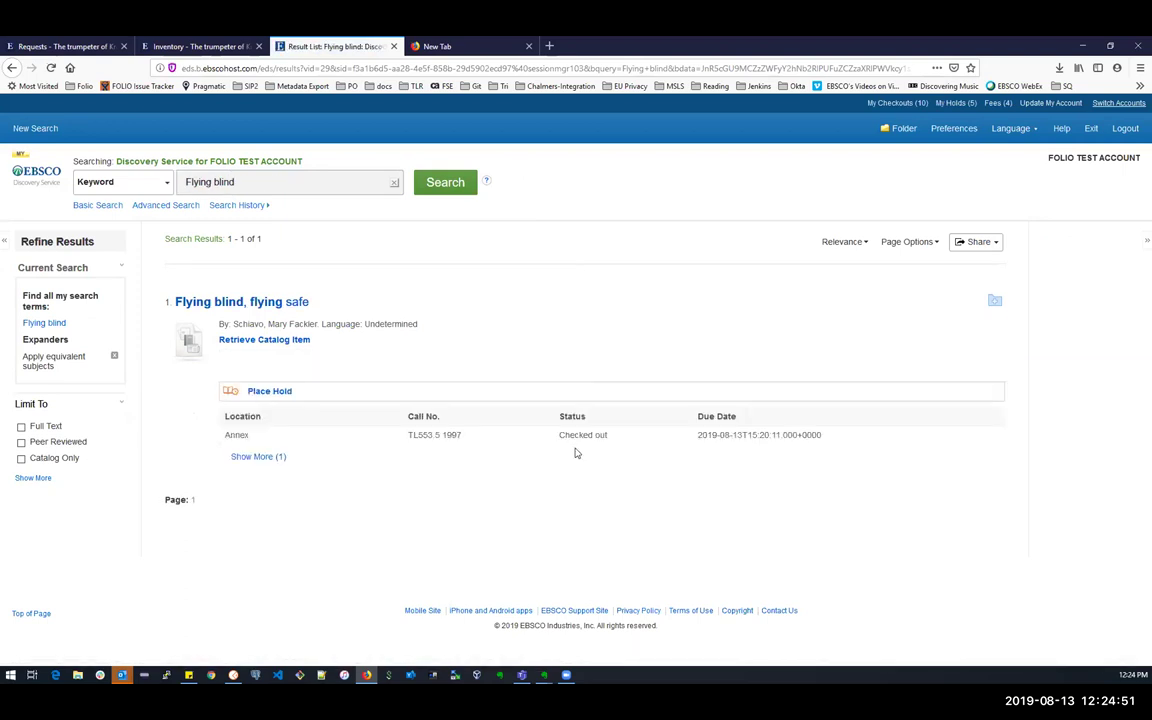
left_click(258, 456)
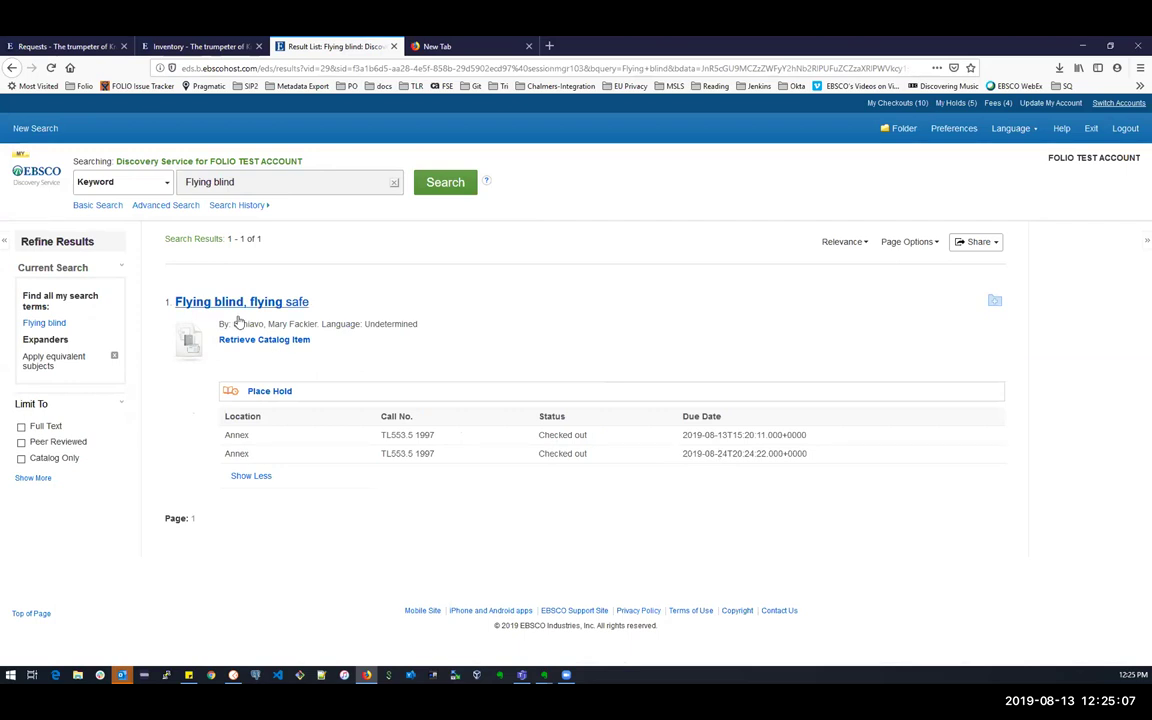
Step: Submit a Back Entrance pickup hold on Flying blind, flying safe for 08/13–08/14/2019 and close the confirmation
left_click(256, 391)
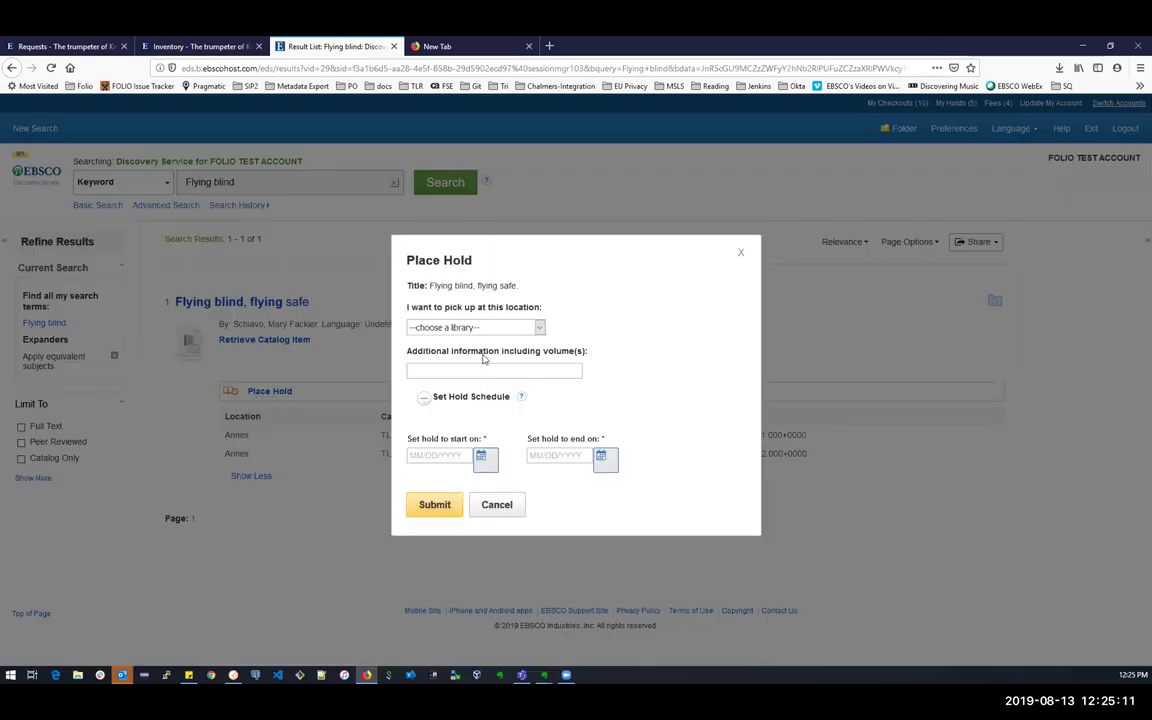
left_click(538, 329)
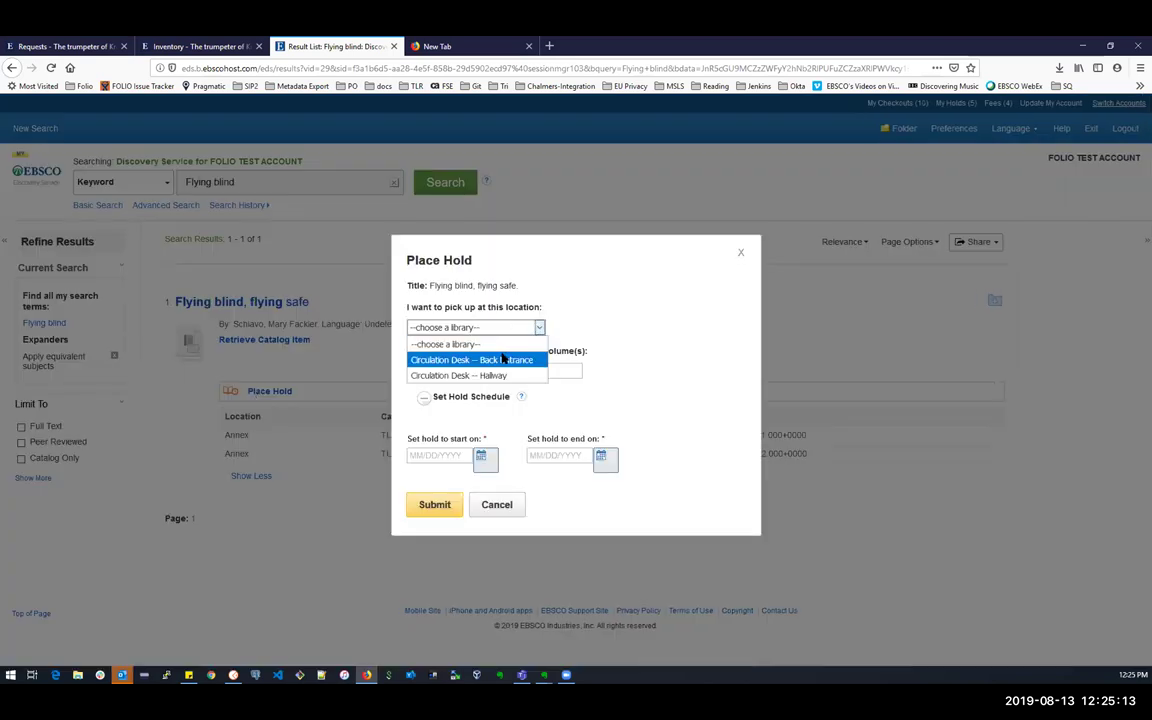
left_click(460, 360)
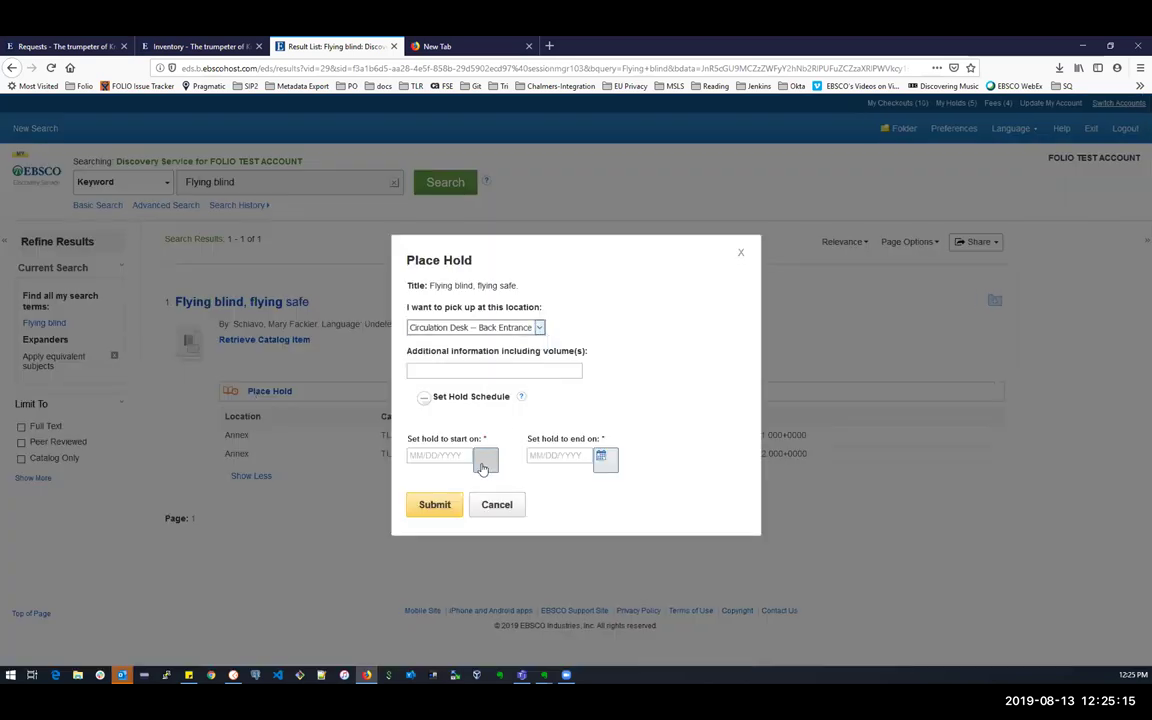
left_click(482, 466)
left_click(459, 546)
left_click(605, 455)
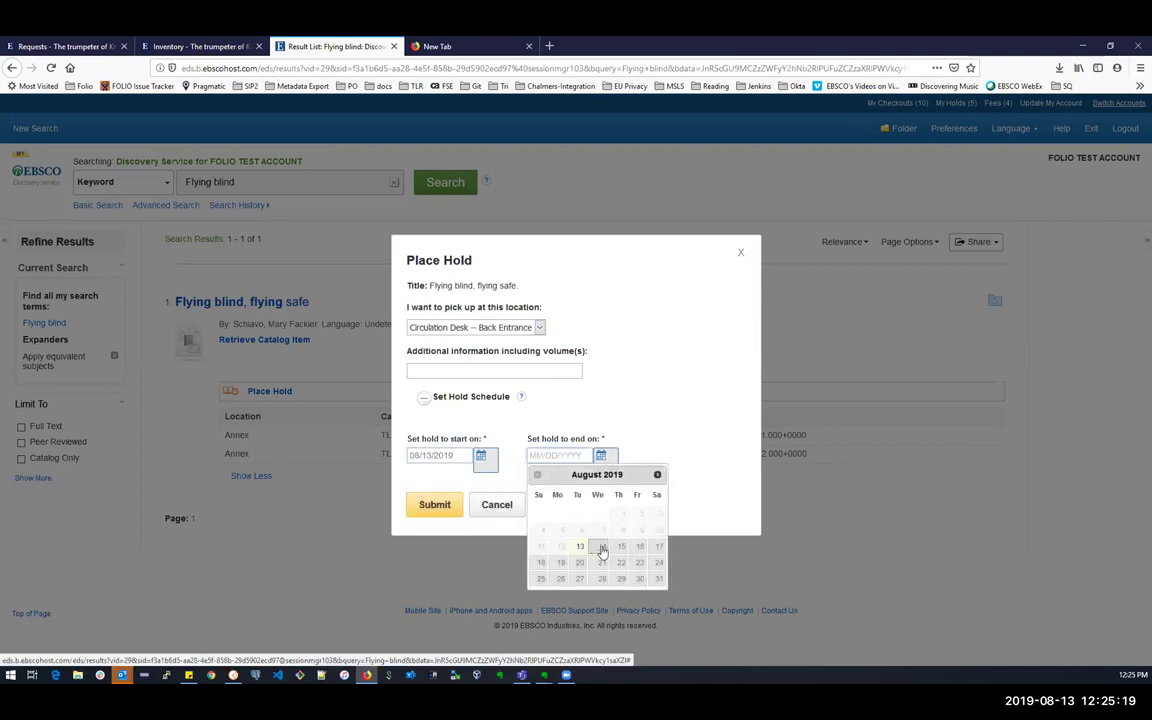
left_click(602, 546)
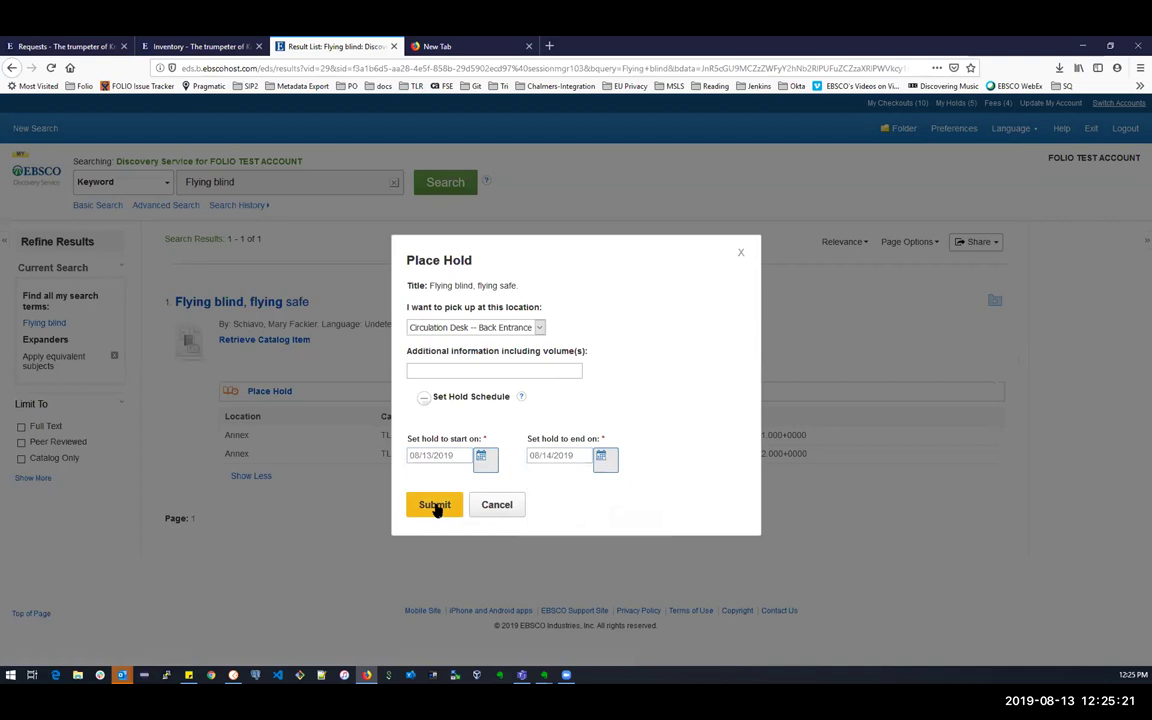
left_click(436, 506)
left_click(741, 256)
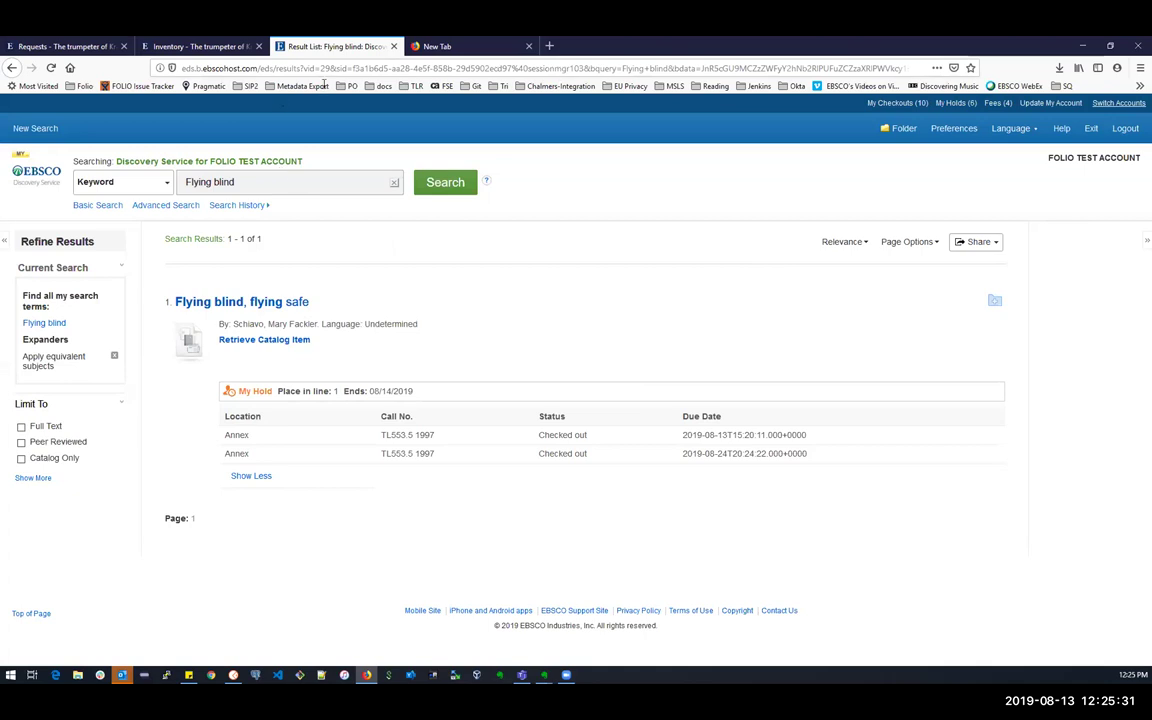
Step: Reload FOLIO Requests, open the Flying blind, flying safe request, then view The trumpeter of Krakow in Inventory
left_click(37, 48)
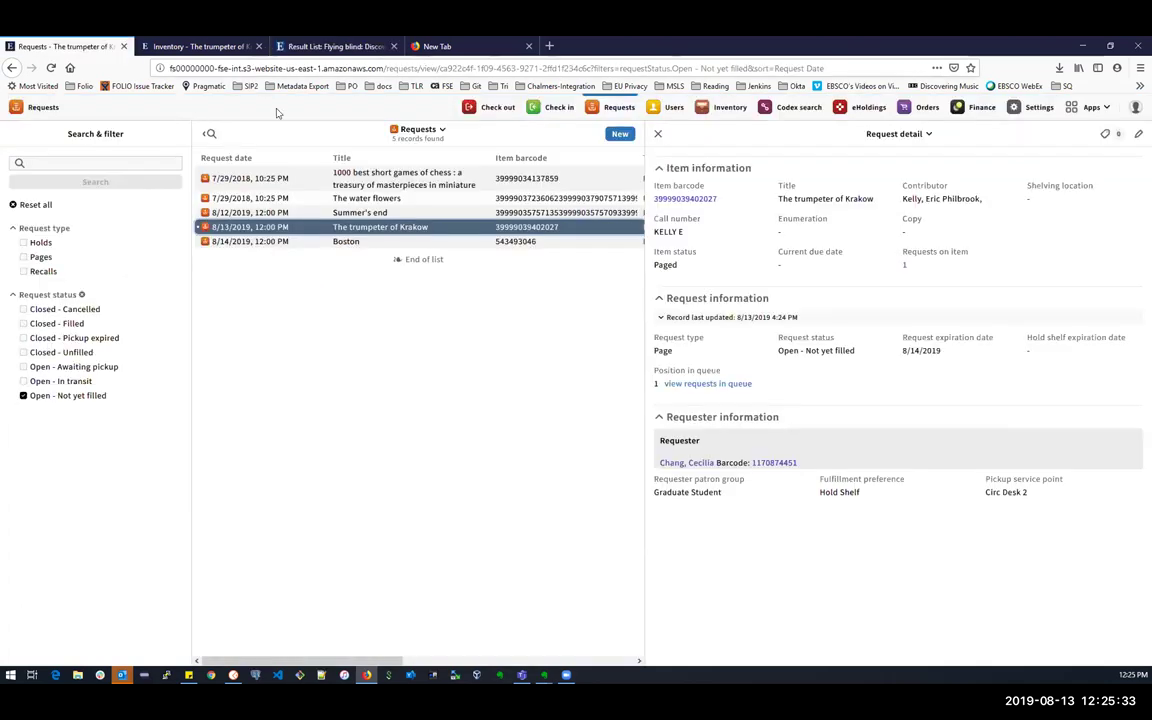
left_click(52, 68)
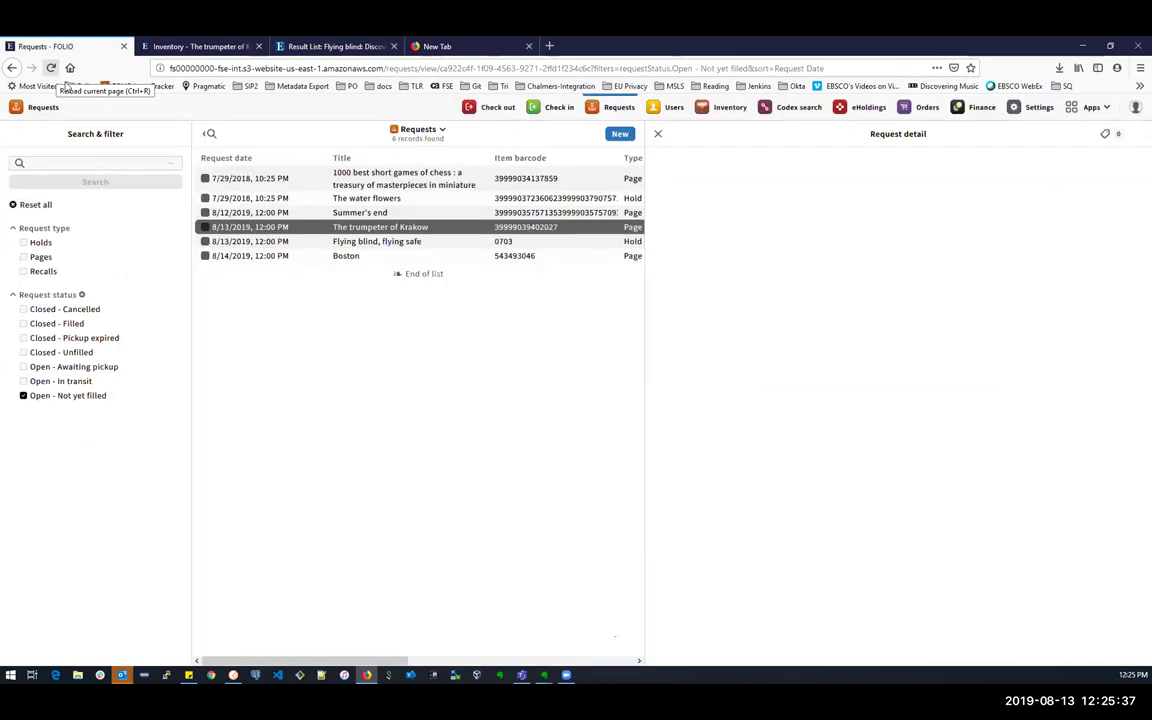
left_click(368, 242)
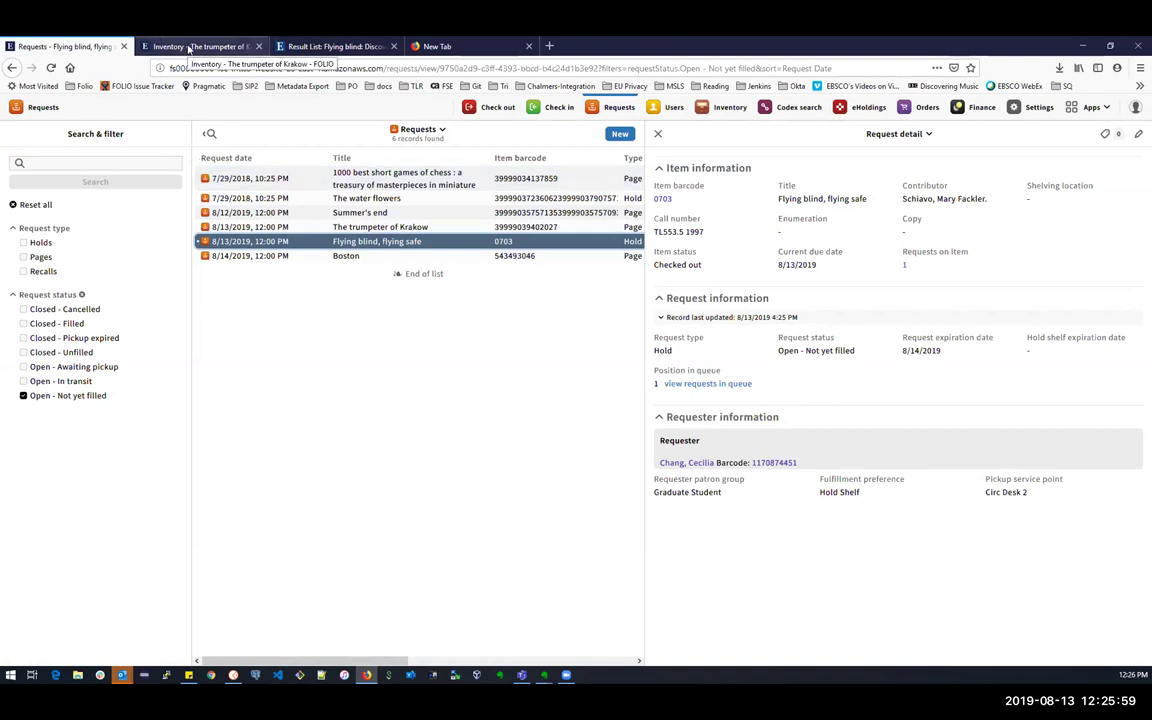
left_click(189, 48)
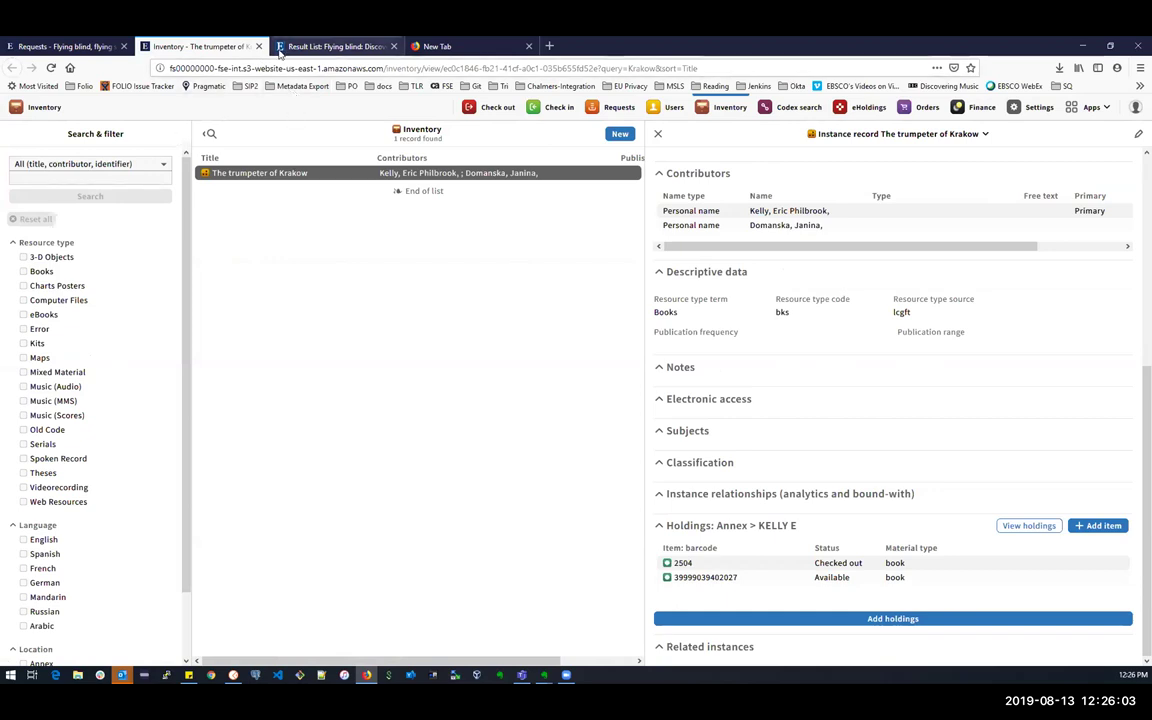
Step: Search EBSCO for 'Encyclopedia of the violin' and expand its holdings to show both Available Annex copies
left_click(281, 49)
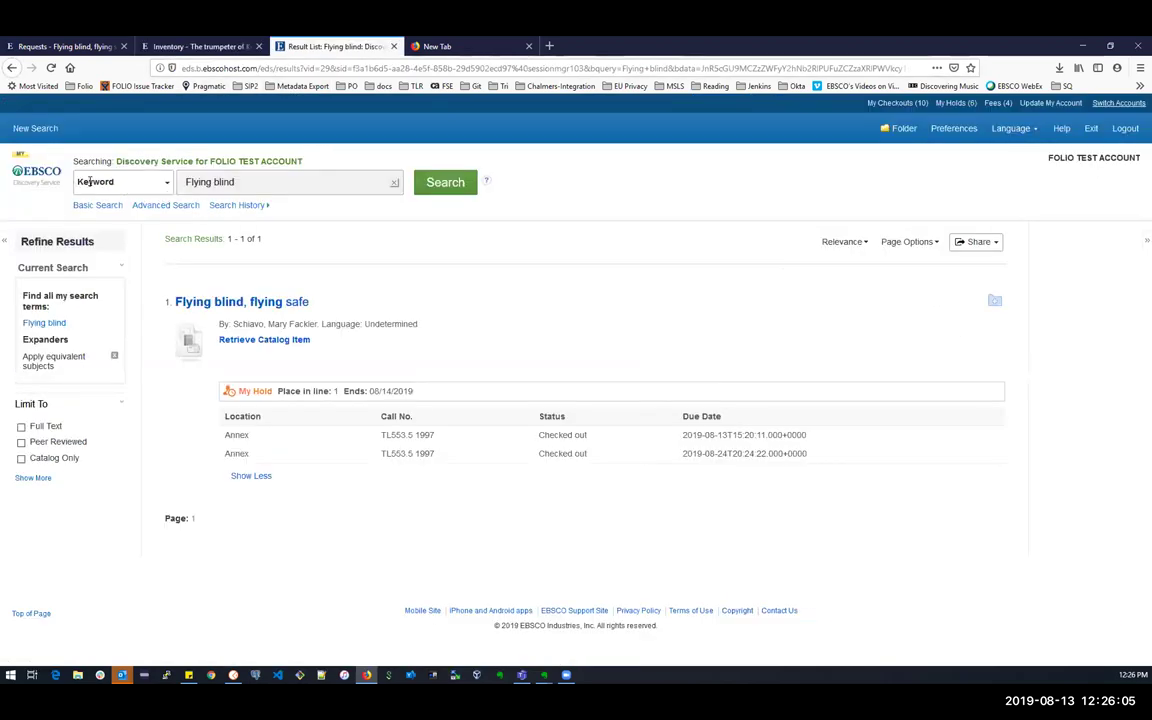
left_click(201, 184)
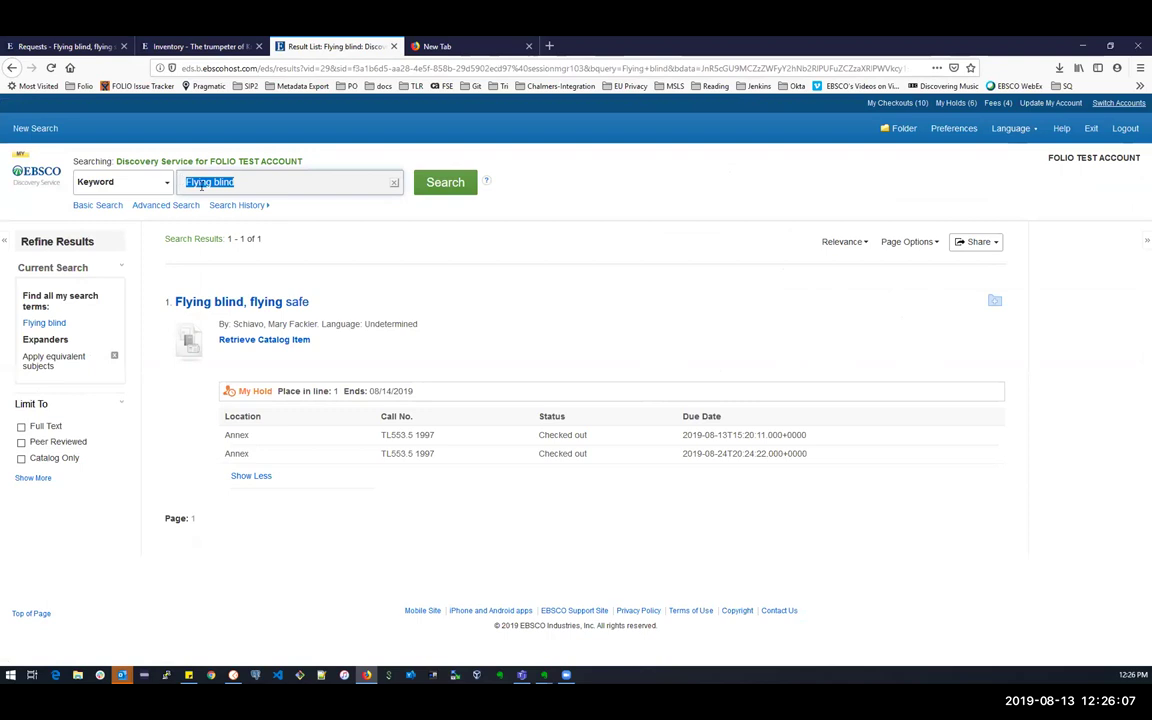
type("Ency")
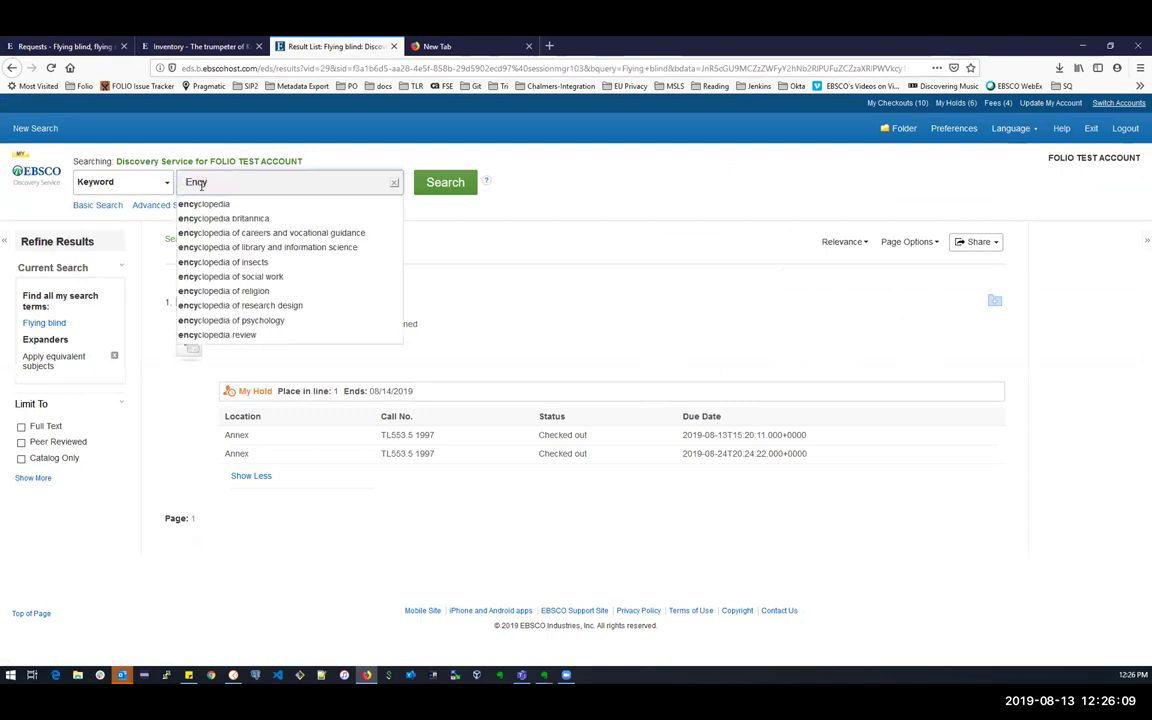
type("clopedia of")
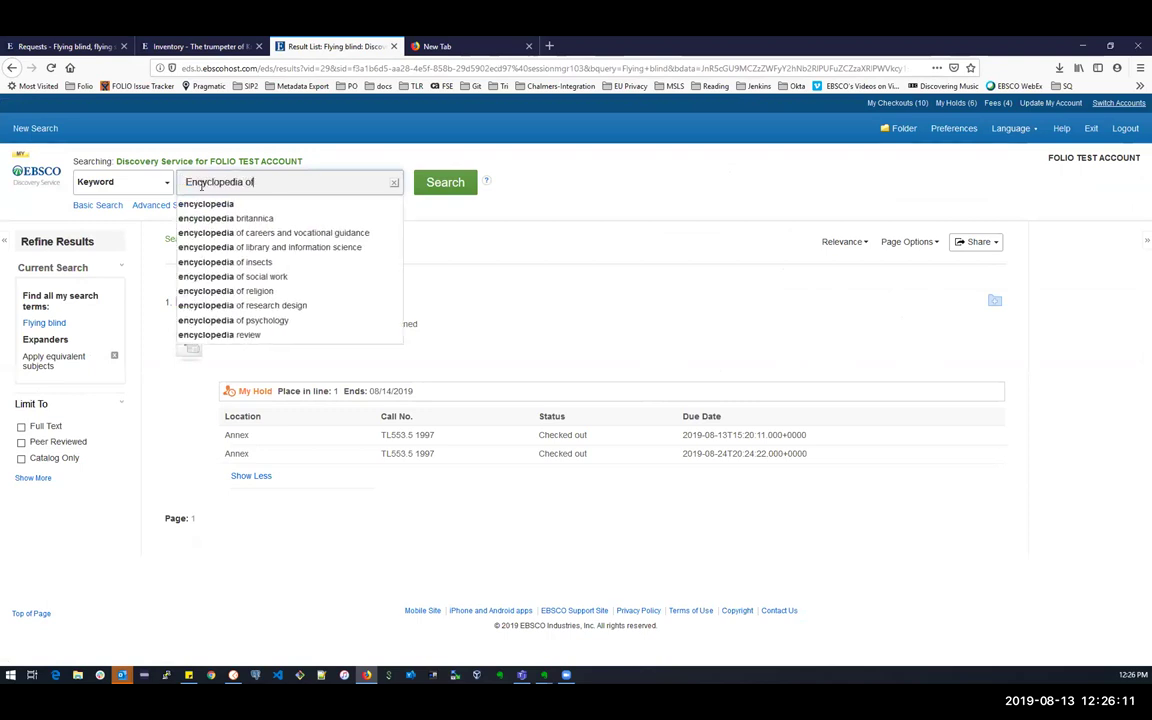
type(" the violin")
key("Return")
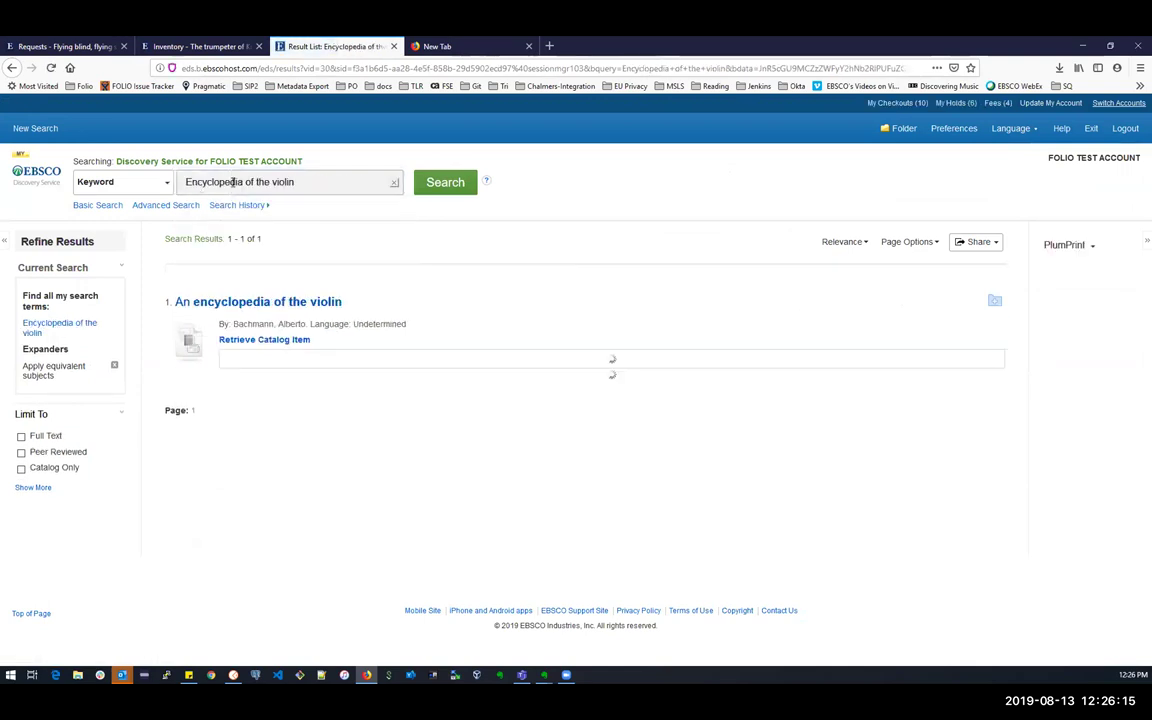
left_click(243, 458)
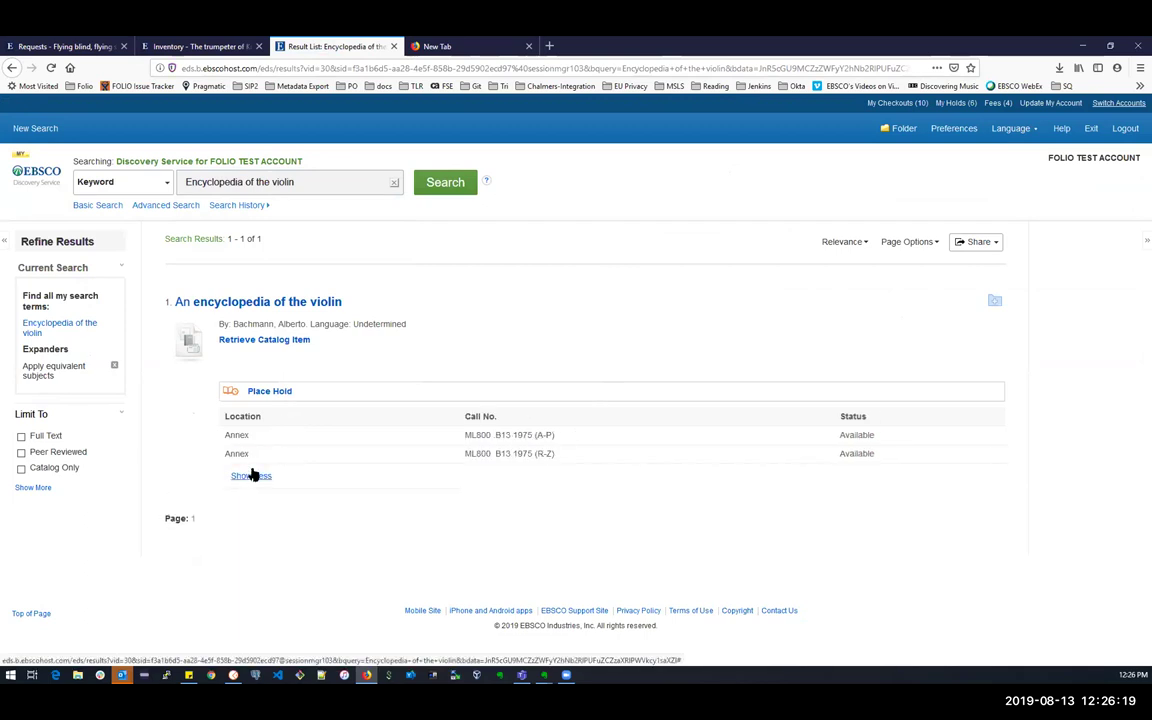